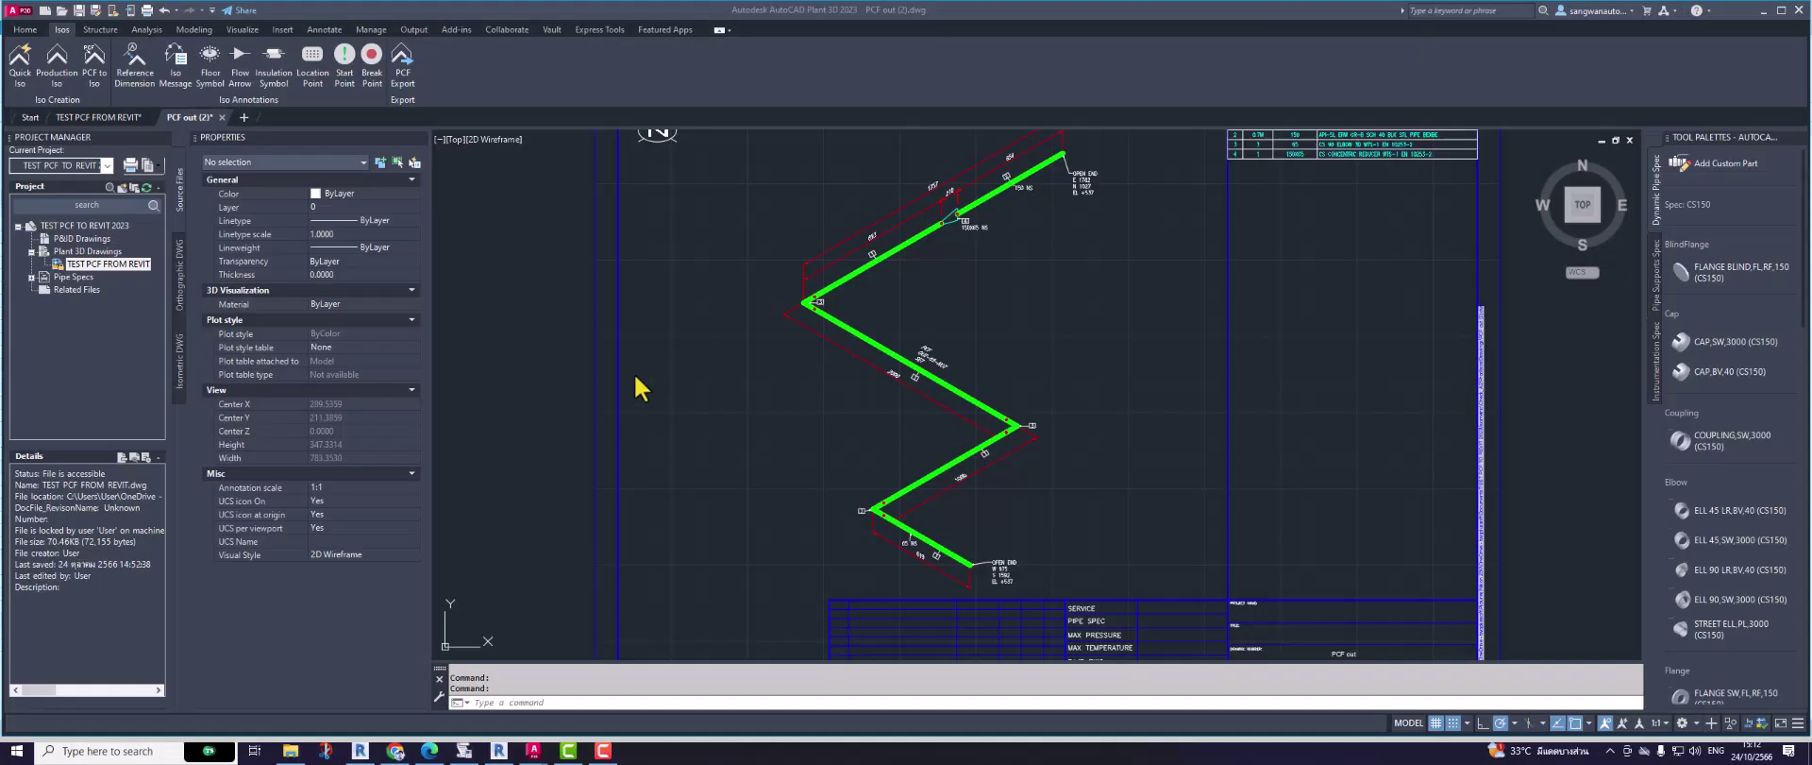
Step: Zoom around the piping isometric and its bill of materials to review them
scroll(654, 378, down, 2)
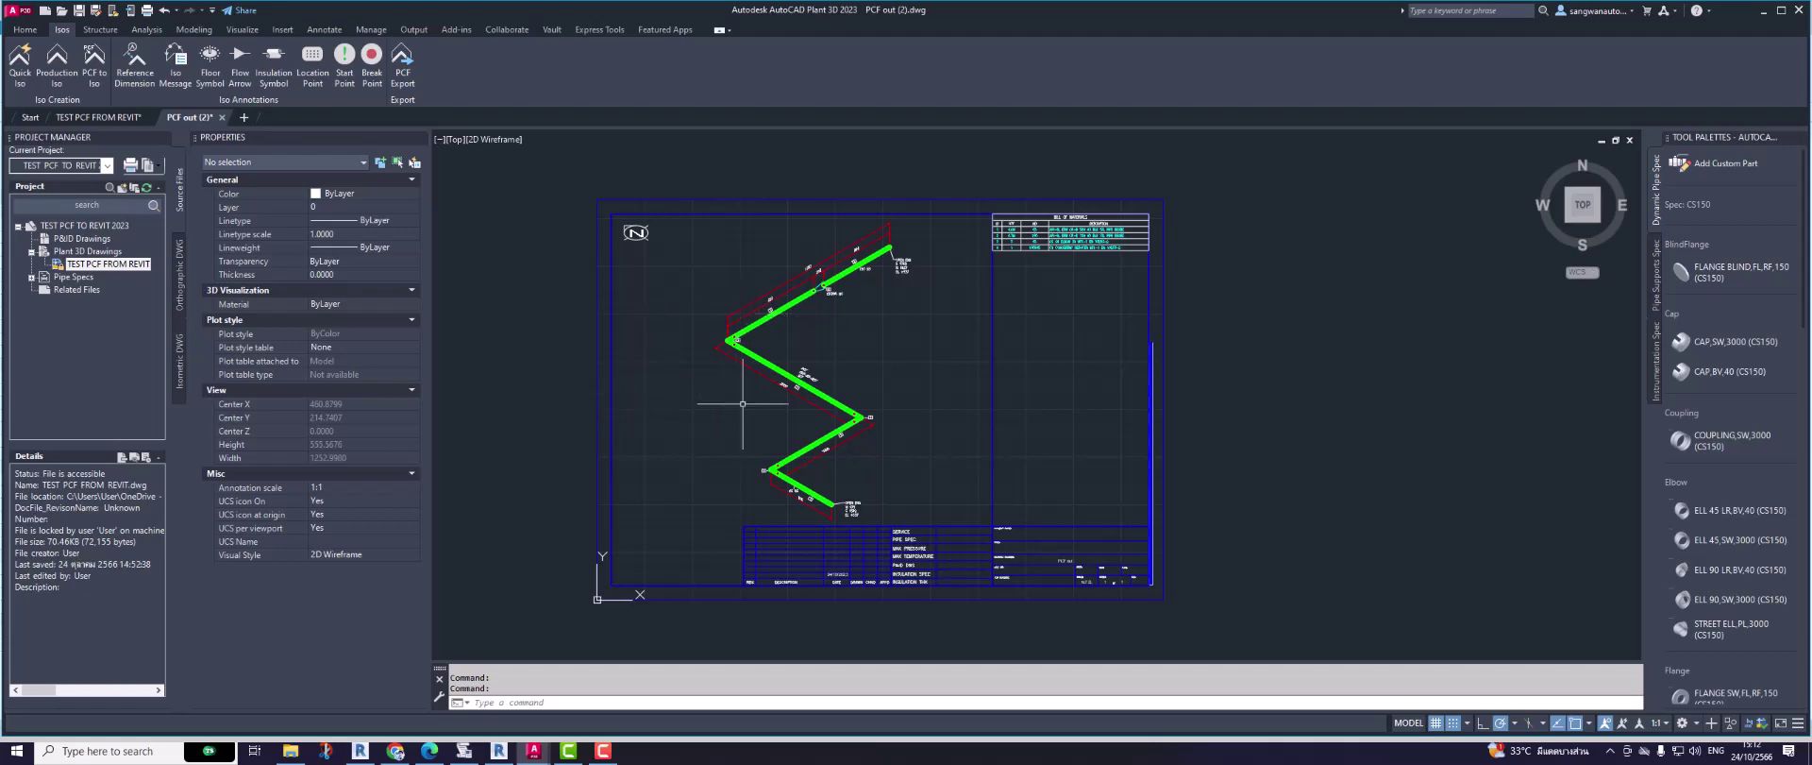
scroll(754, 418, up, 4)
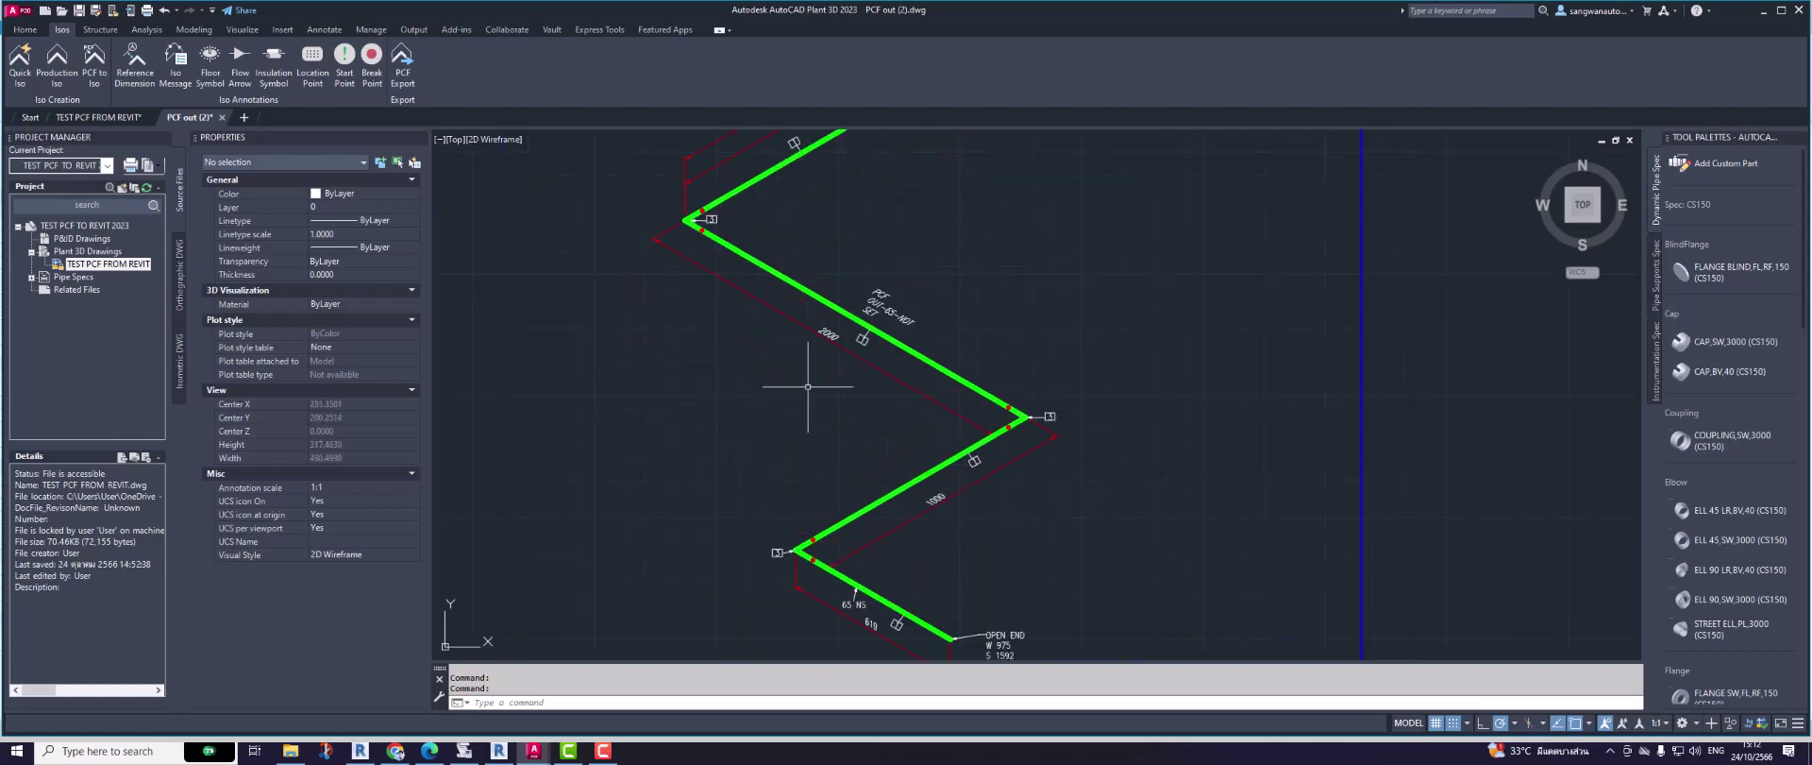
scroll(865, 331, up, 4)
scroll(874, 389, down, 2)
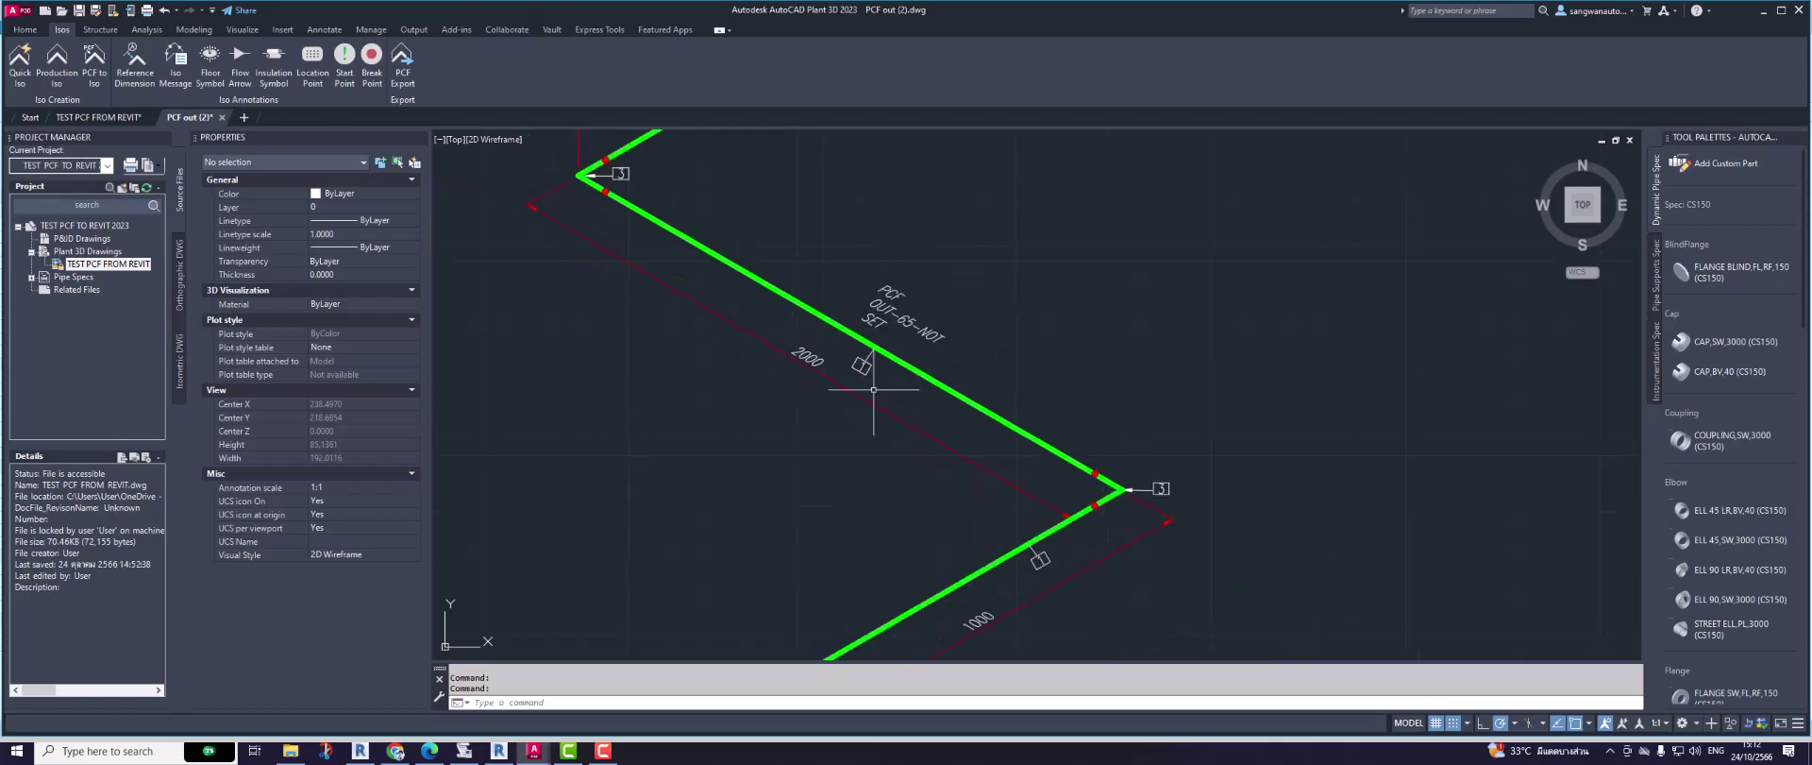
scroll(874, 389, down, 2)
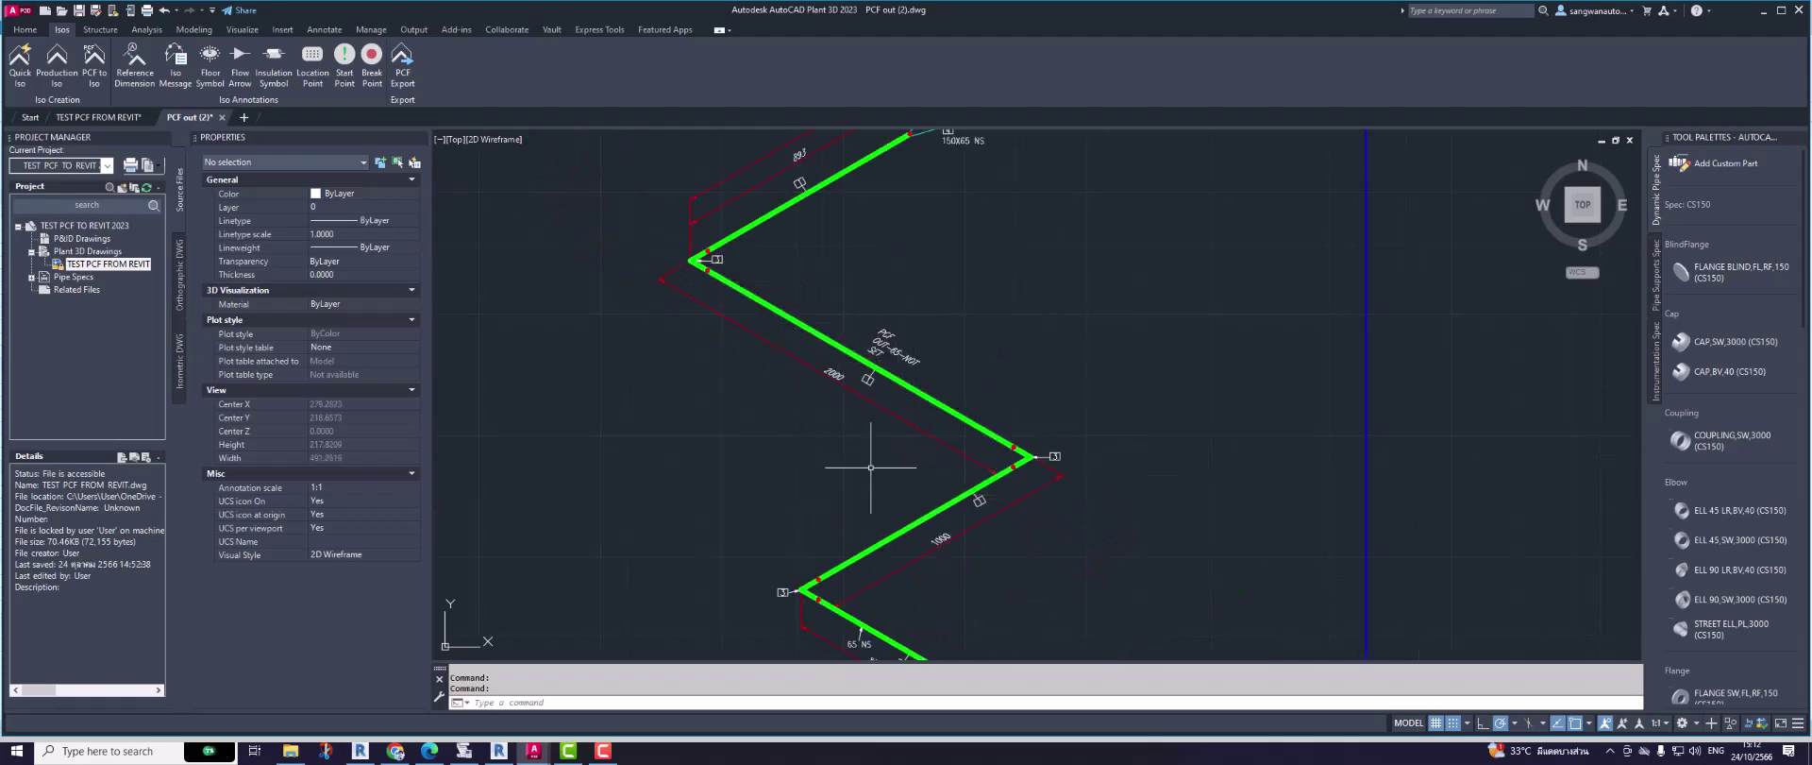
scroll(871, 466, down, 2)
scroll(878, 236, up, 3)
scroll(831, 283, down, 3)
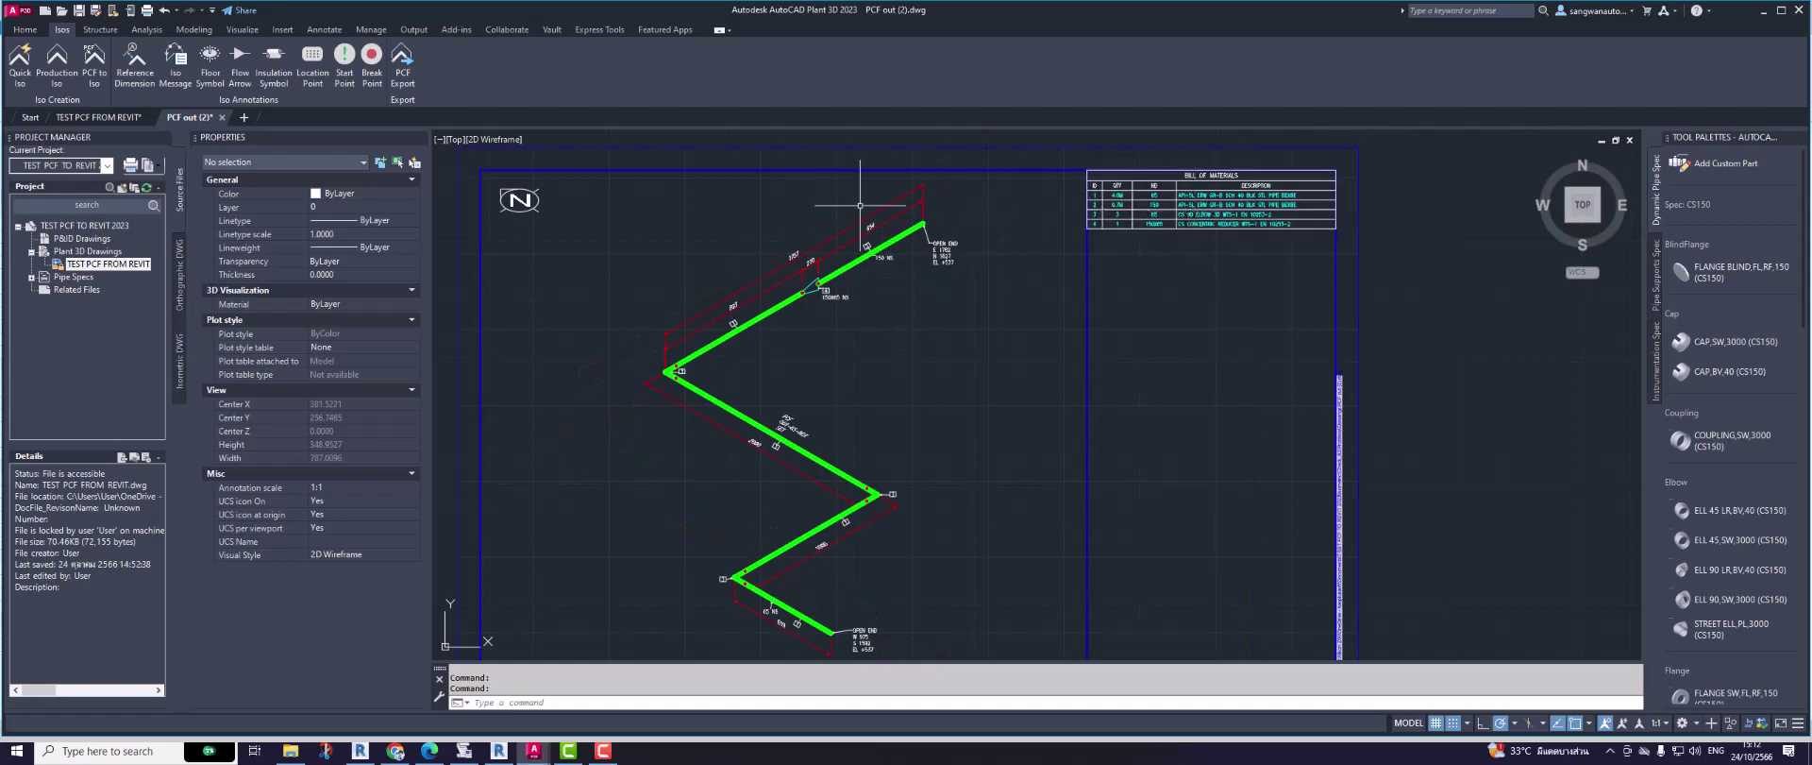
scroll(865, 245, down, 2)
scroll(865, 415, down, 1)
scroll(941, 522, up, 3)
scroll(973, 467, up, 1)
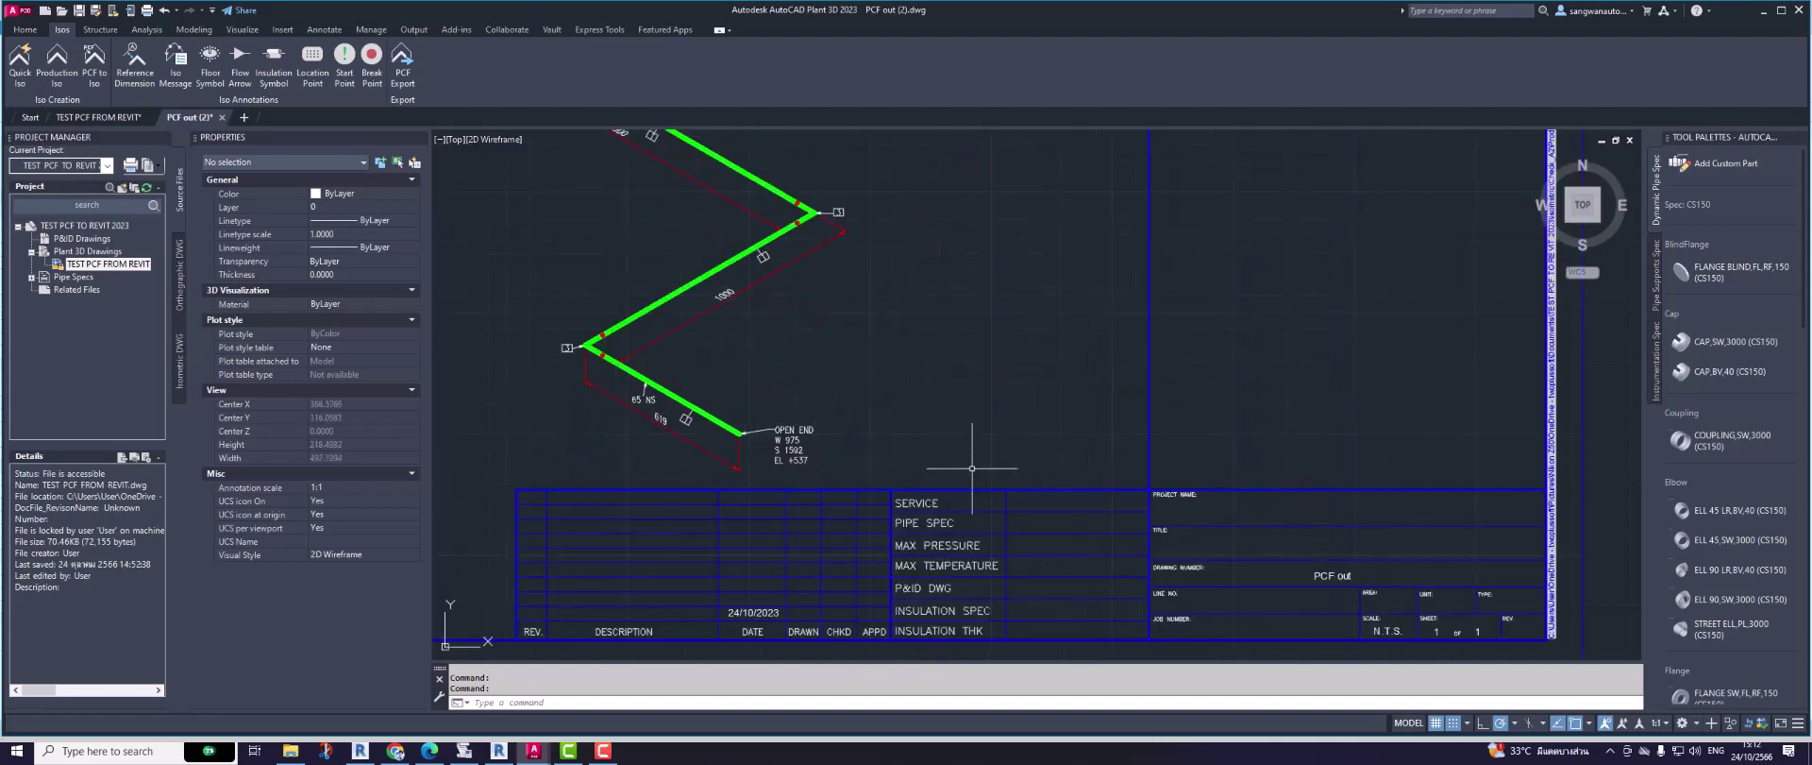
scroll(1060, 295, down, 3)
scroll(1092, 201, up, 4)
scroll(1092, 201, up, 2)
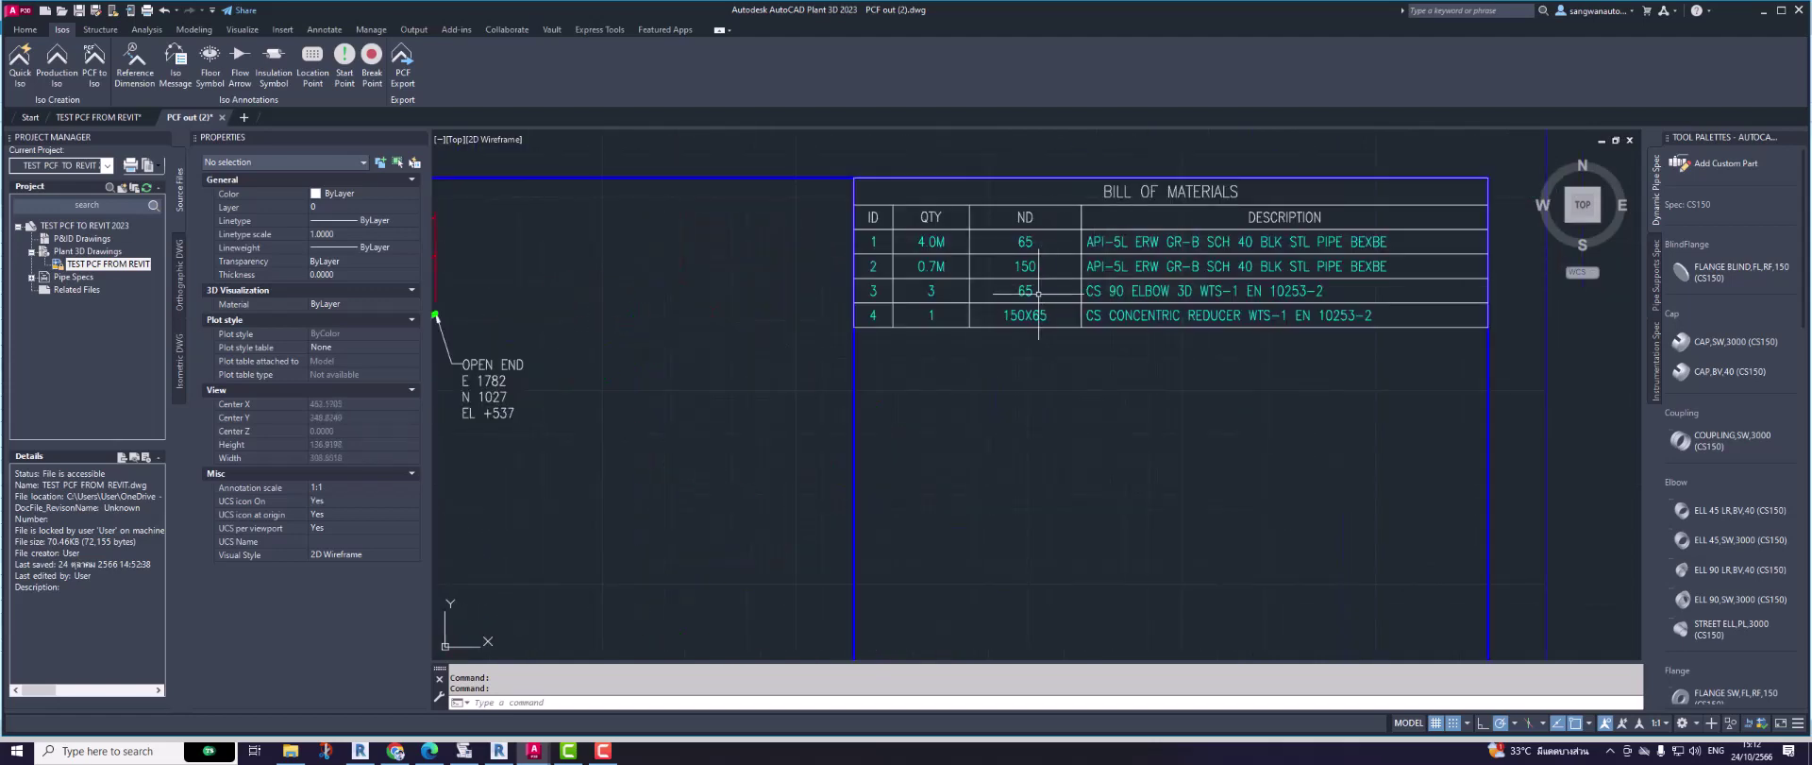
Step: Check an entry in the Bill of Materials table, then switch back to the Revit pipe model
click(1190, 316)
key(Escape)
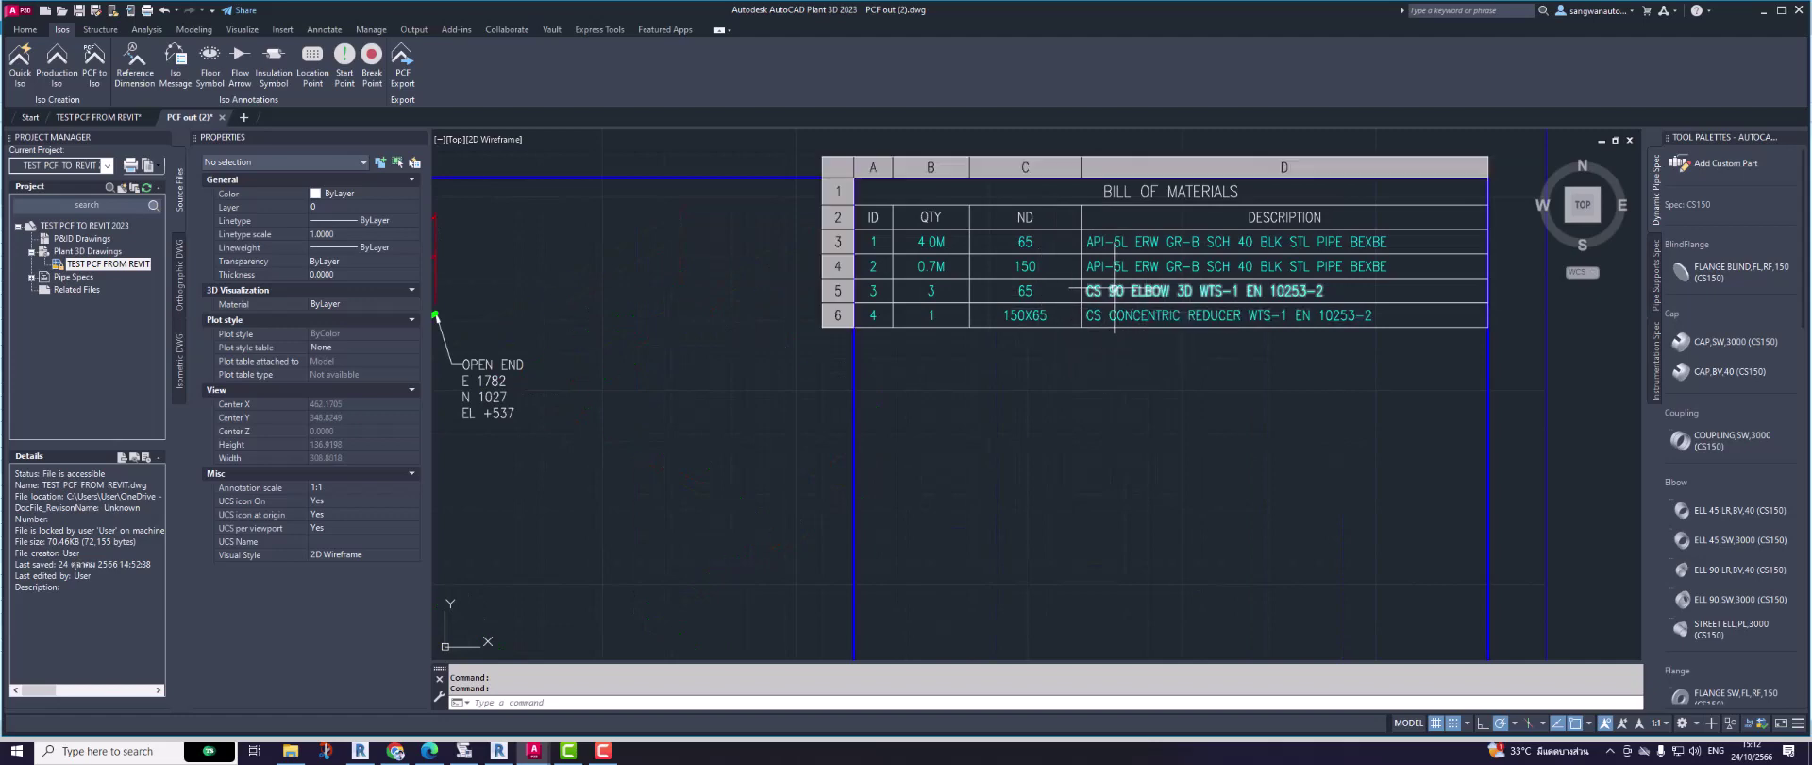
scroll(1256, 283, down, 4)
scroll(848, 352, up, 3)
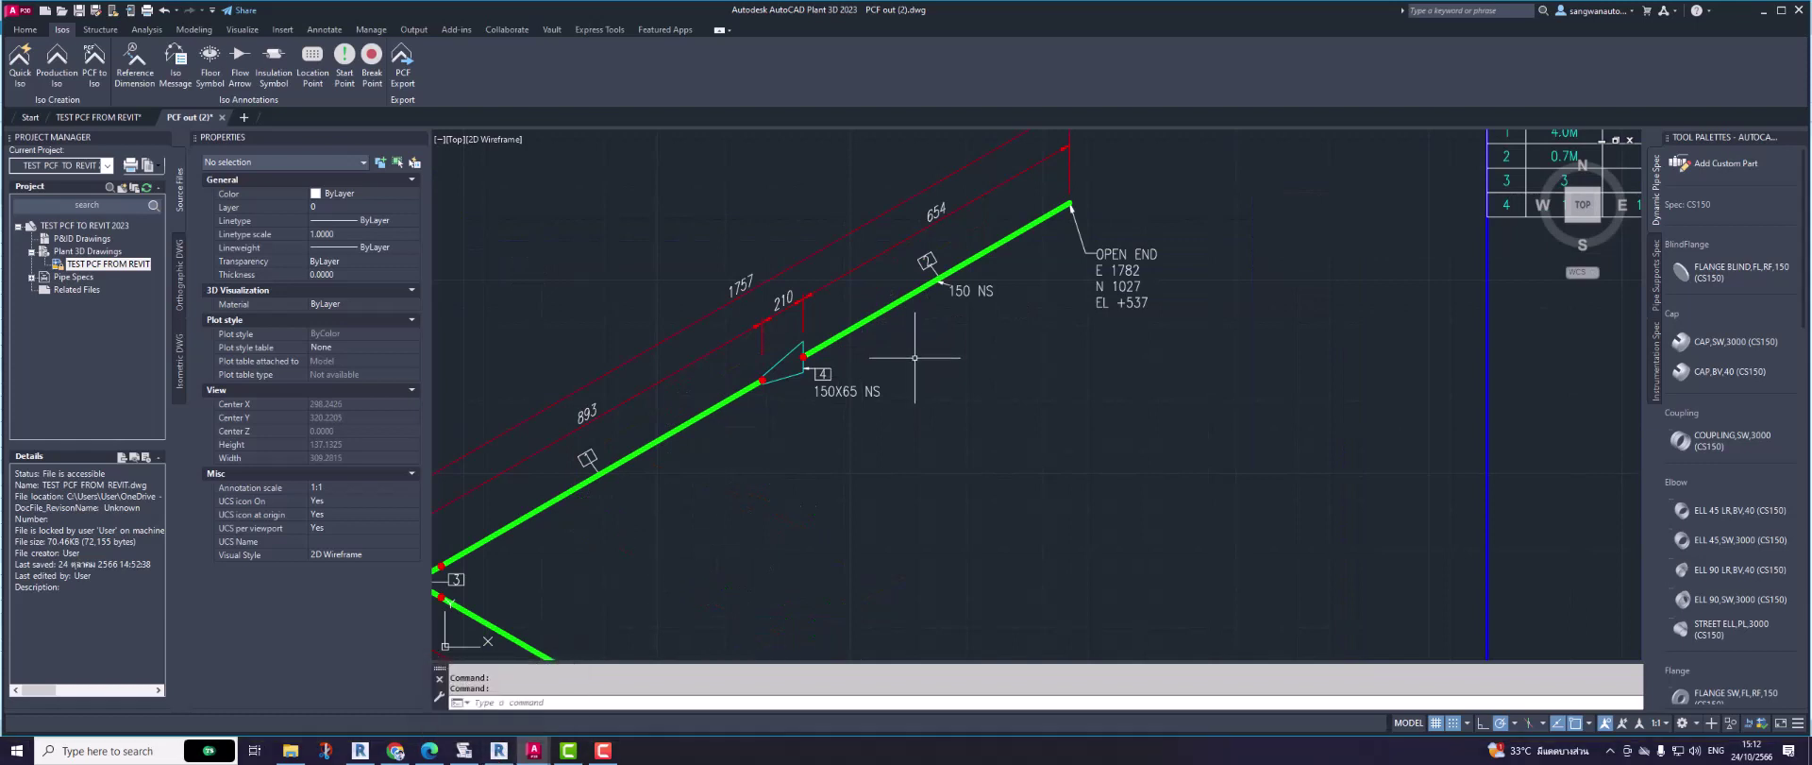
scroll(915, 358, down, 2)
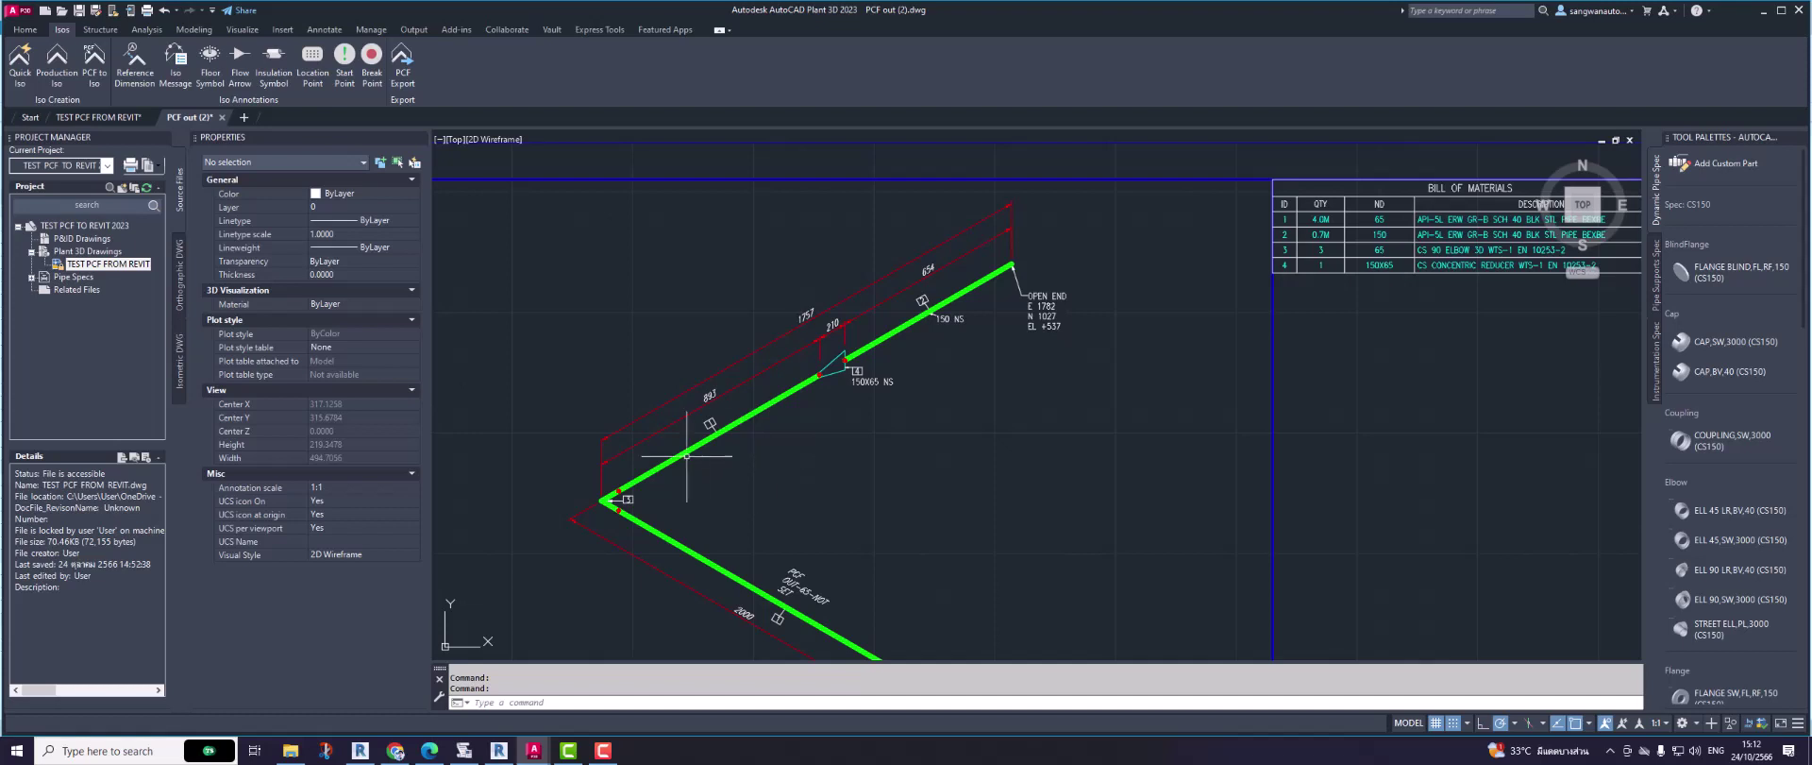
click(501, 752)
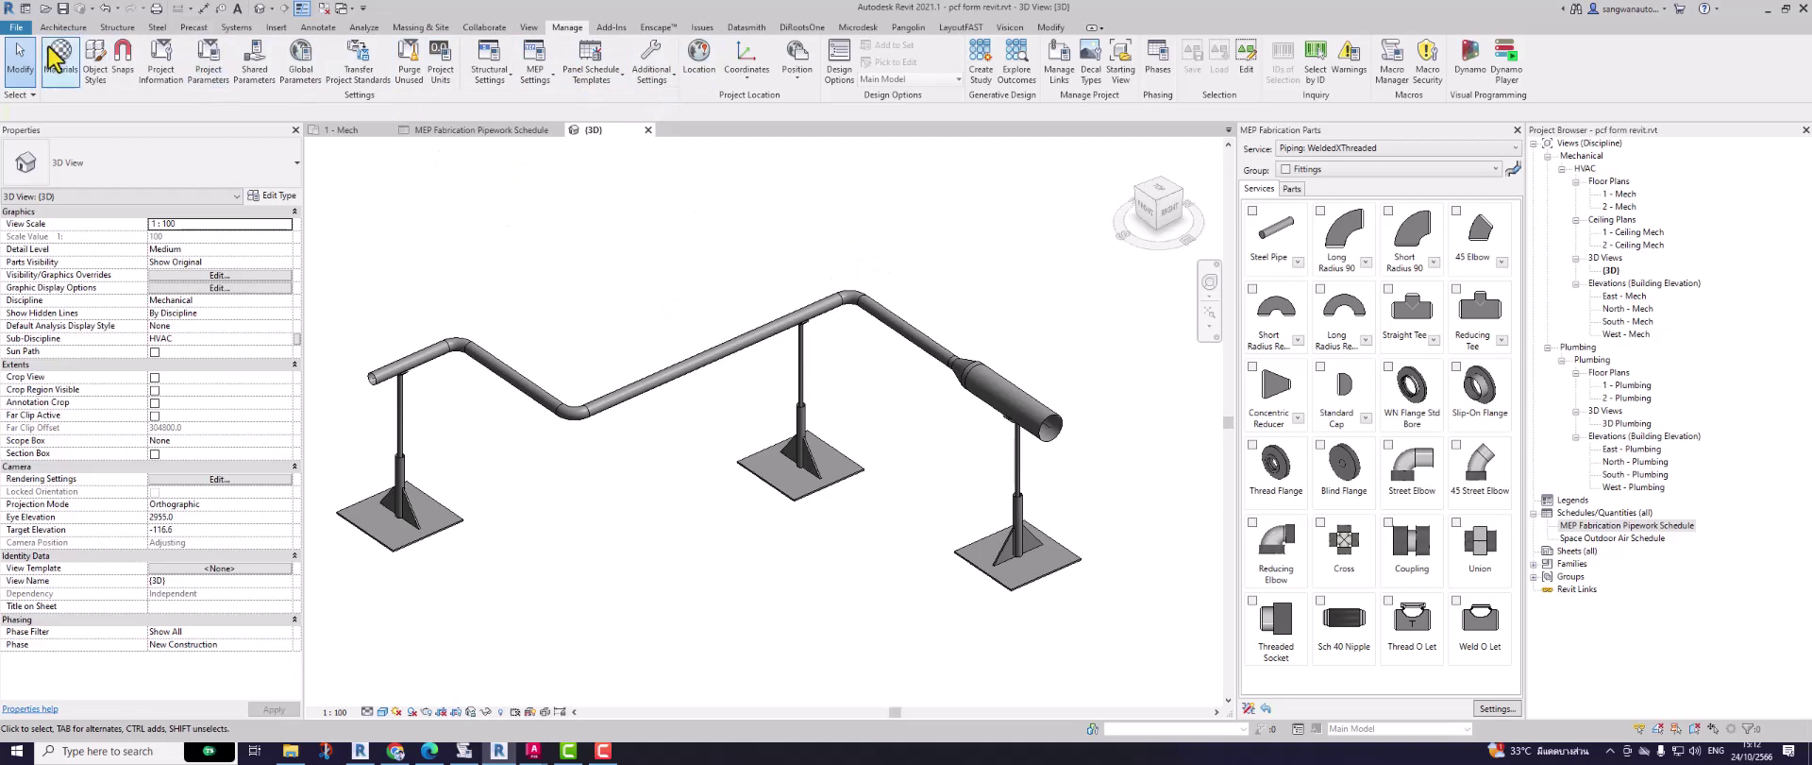
Step: Reload the Revit MEP Metric Content V2.2 fabrication configuration from the Systems tab's Fabrication Part settings
click(236, 26)
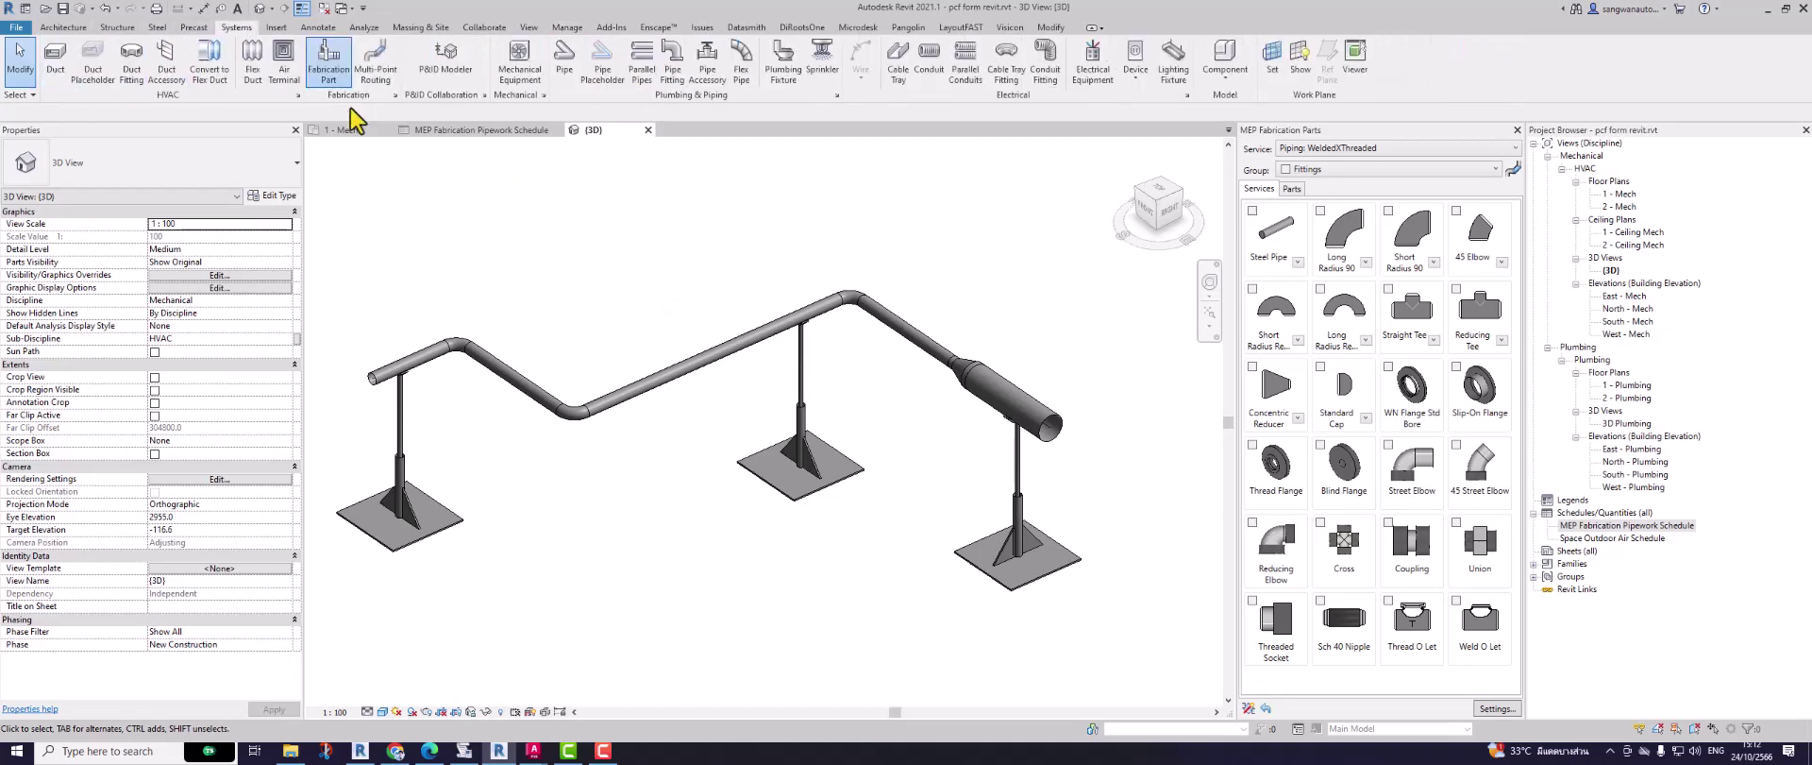
click(329, 58)
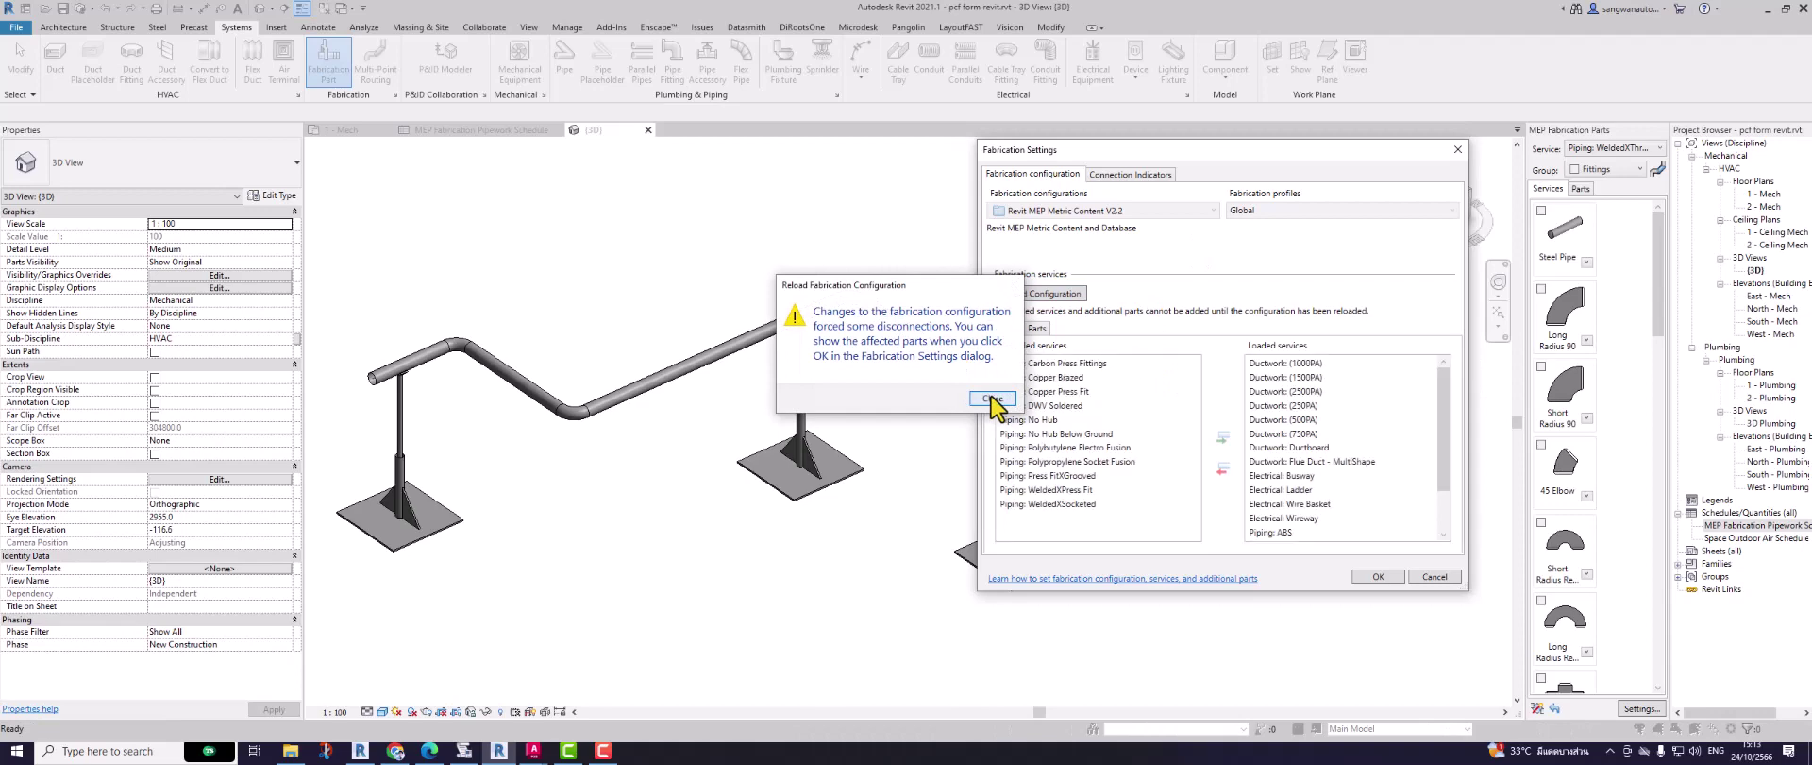
Step: Unload every fabrication service except Piping: WeldedXThreaded and apply the configuration
click(992, 398)
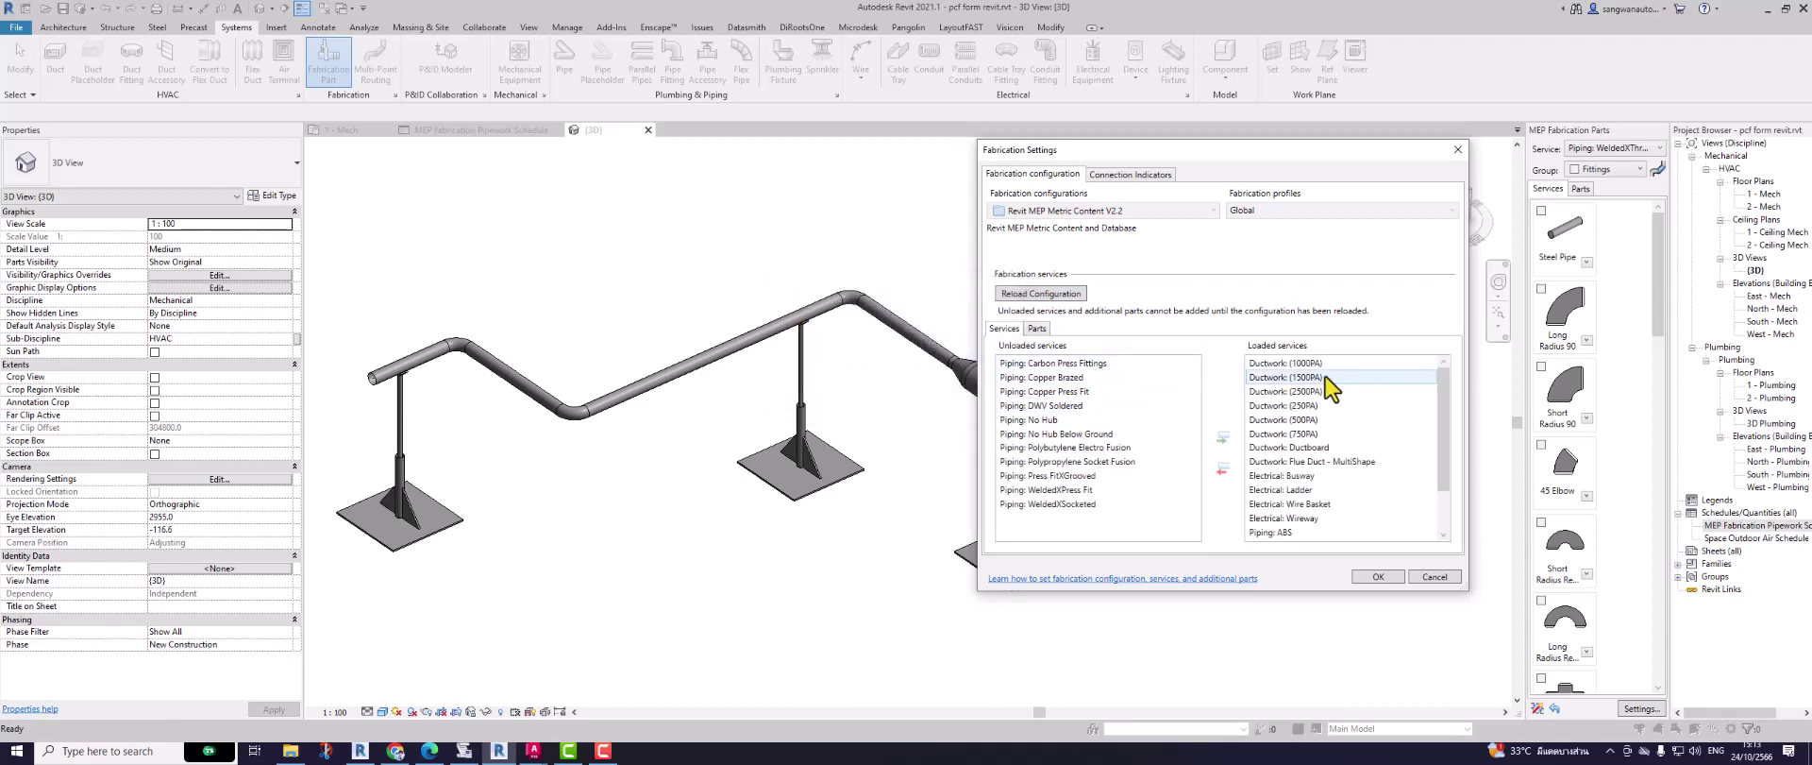
click(1326, 365)
scroll(1339, 529, down, 2)
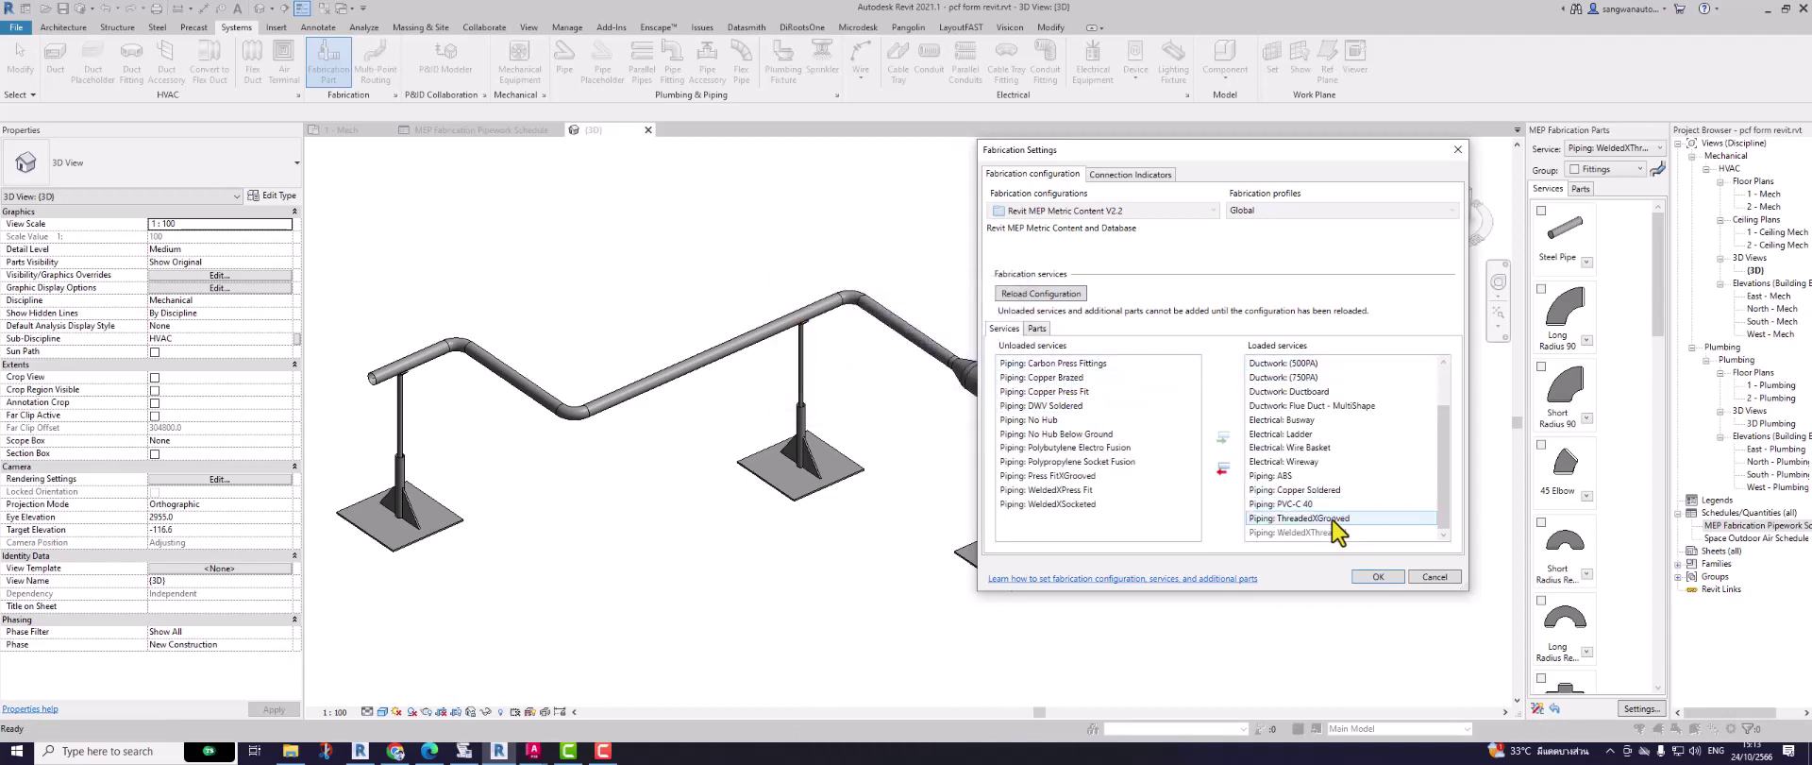
shift+click(1327, 520)
click(1221, 468)
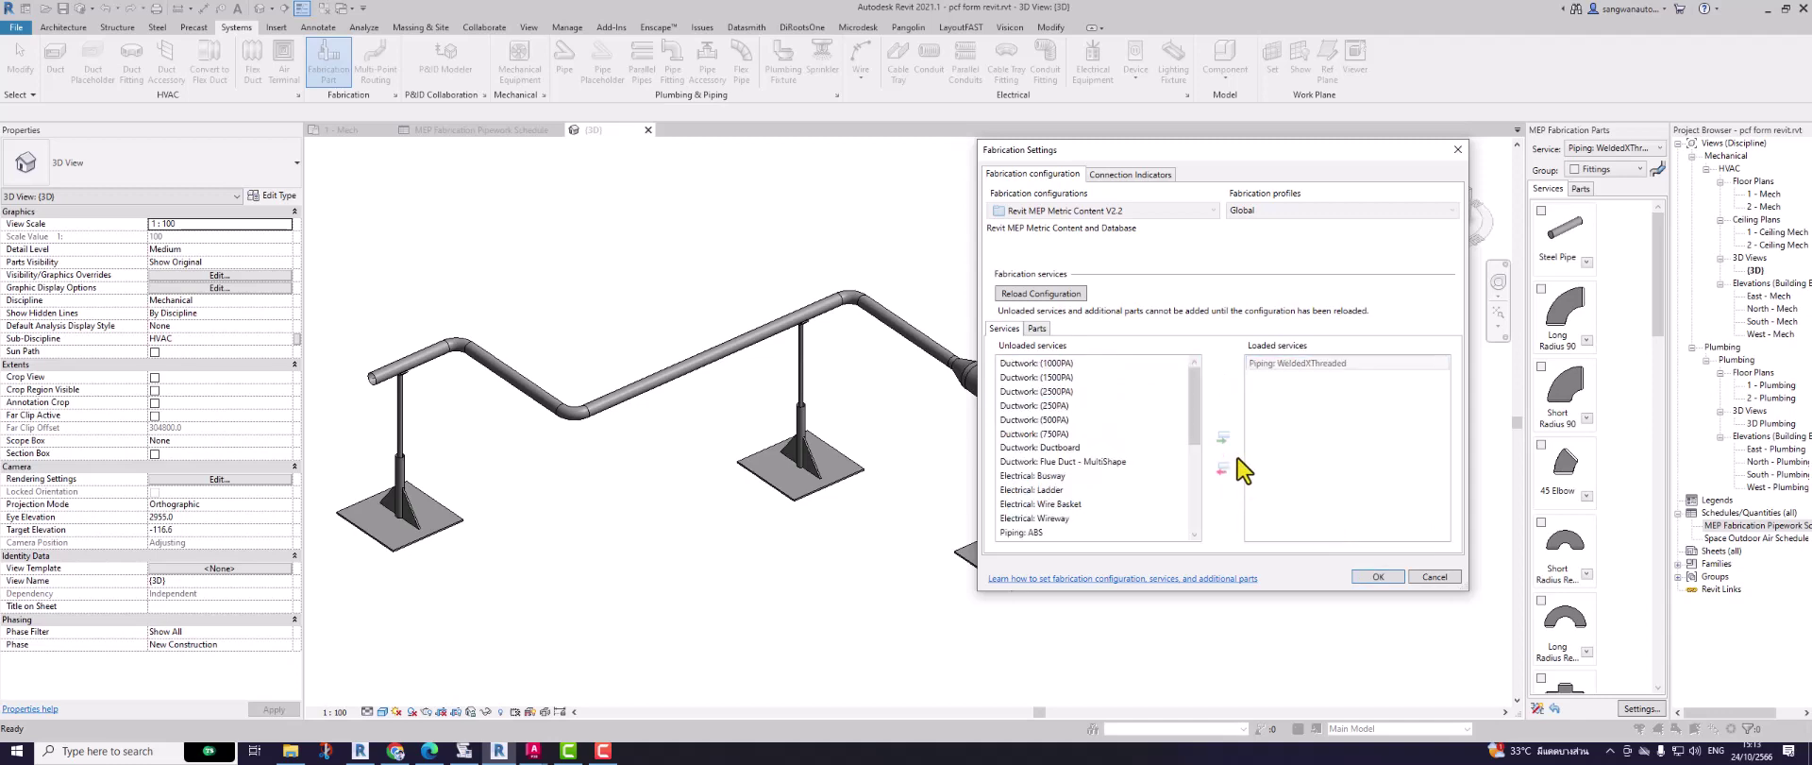
click(1292, 363)
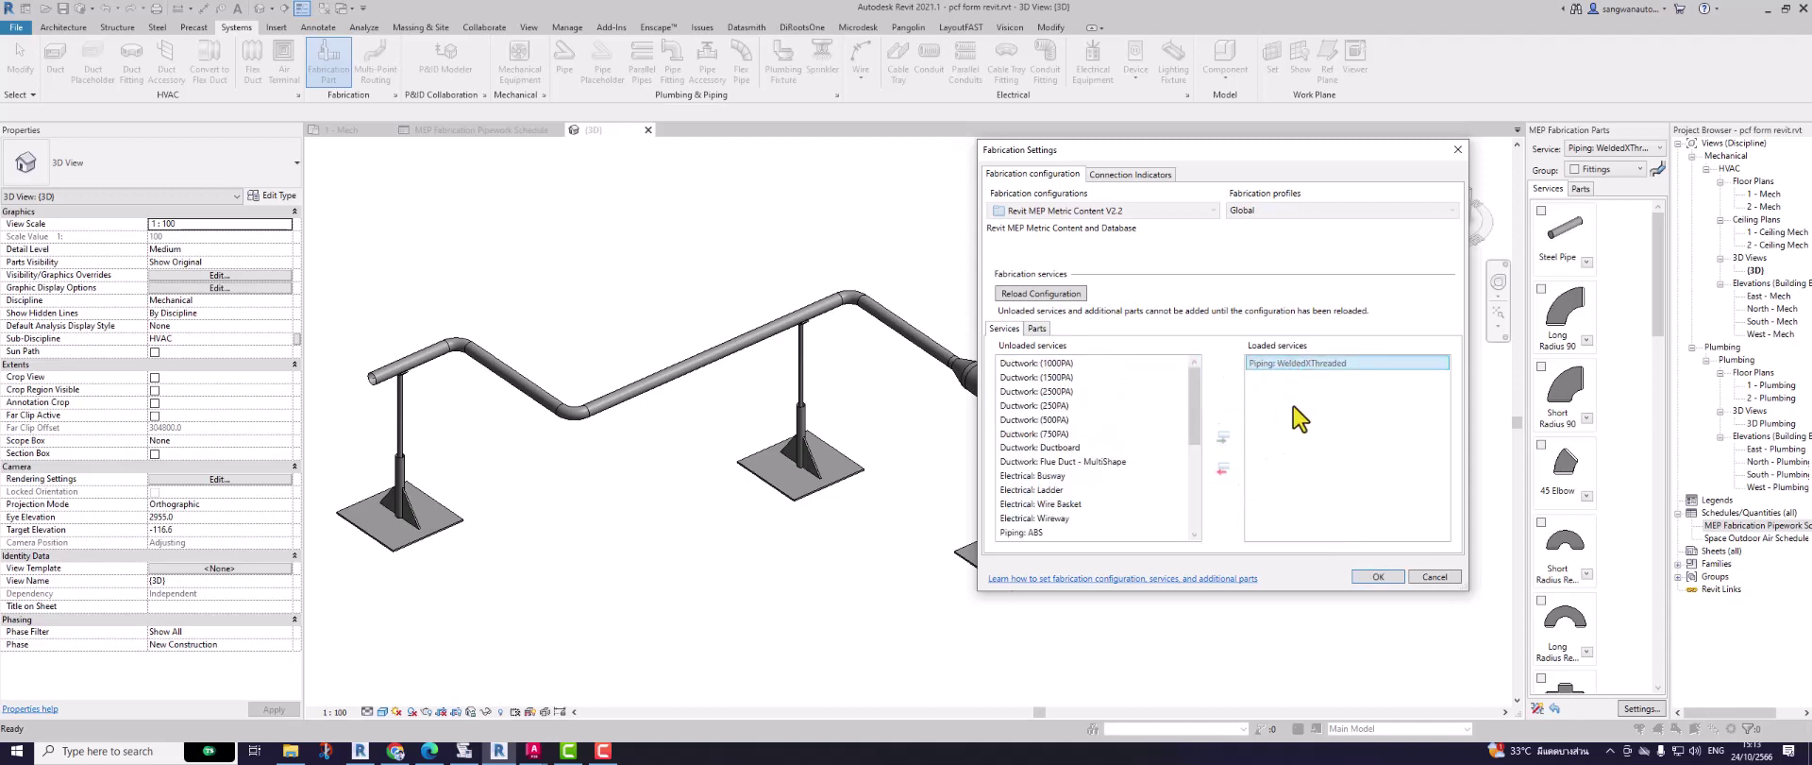
click(1384, 577)
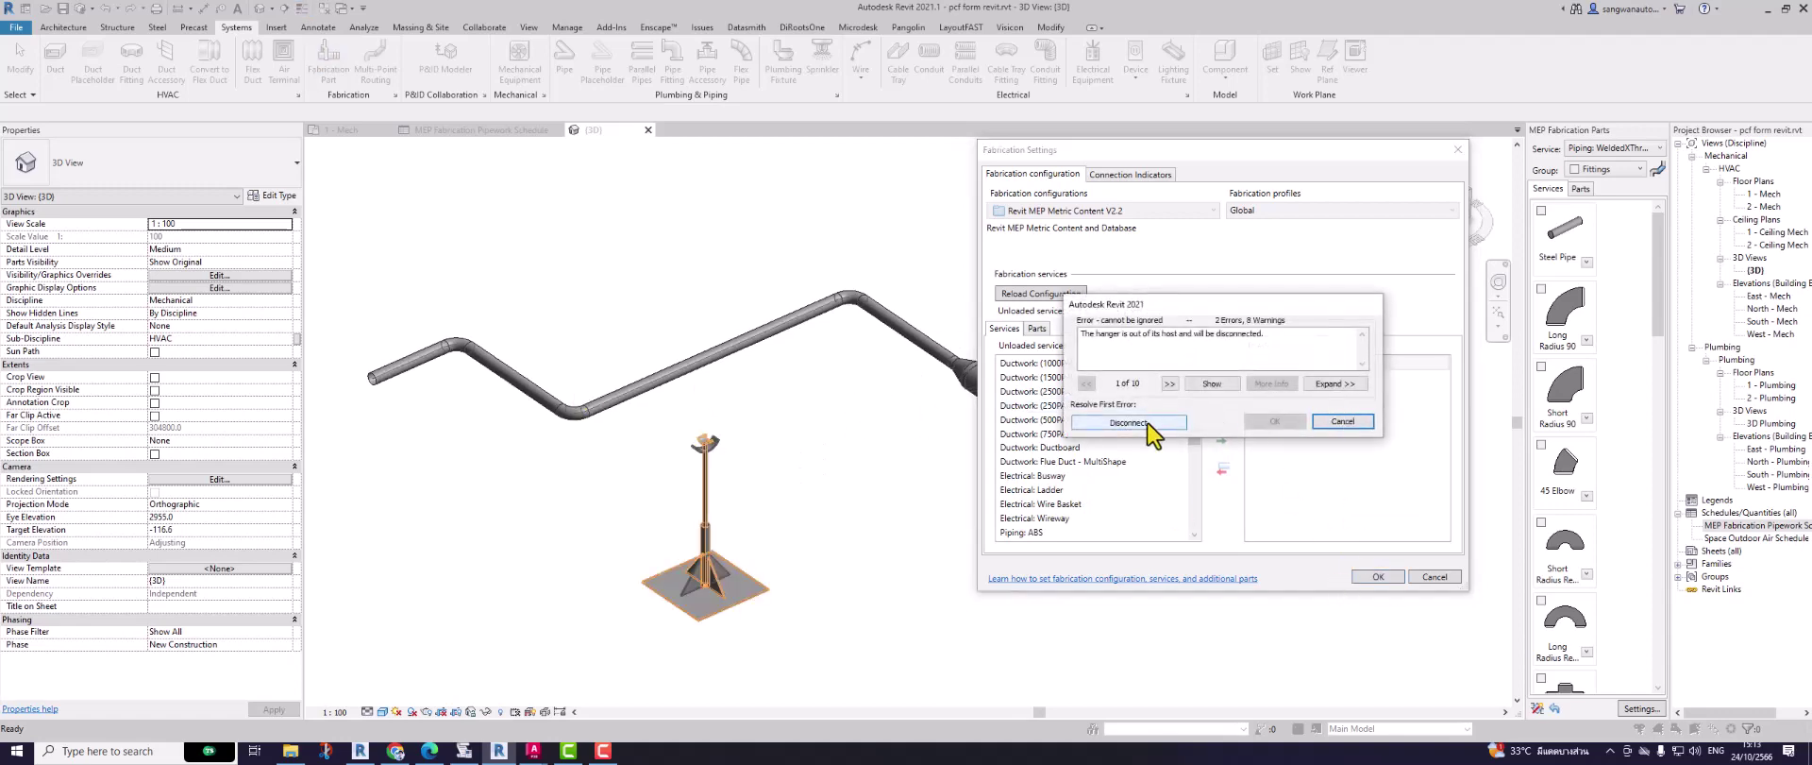
Step: Disconnect the orphaned hangers and delete the leftover floor-support hanger
click(1148, 423)
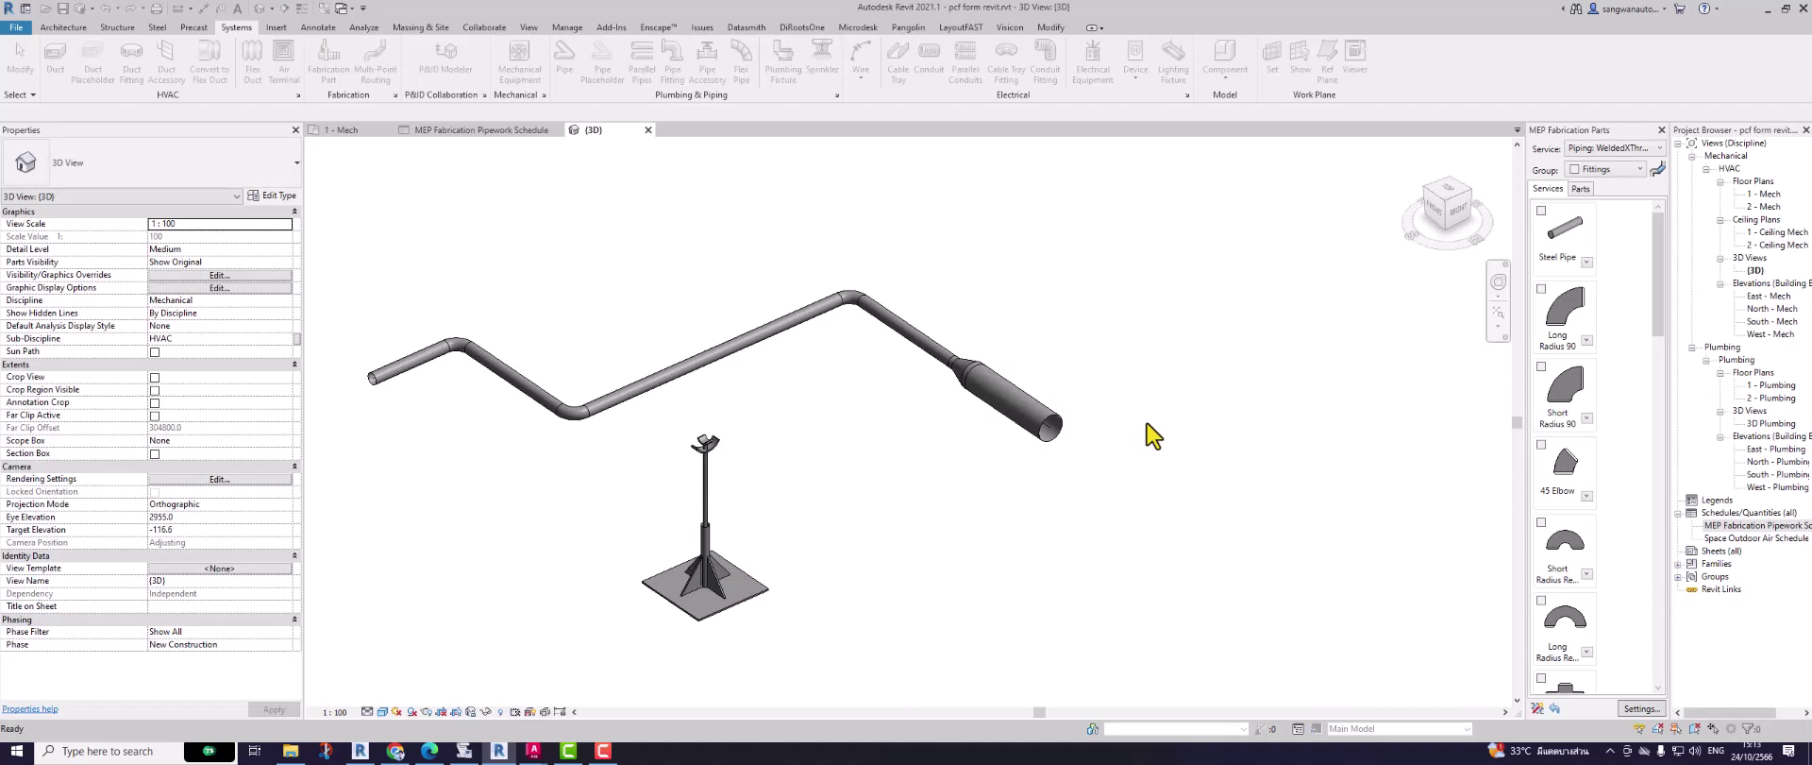
click(703, 445)
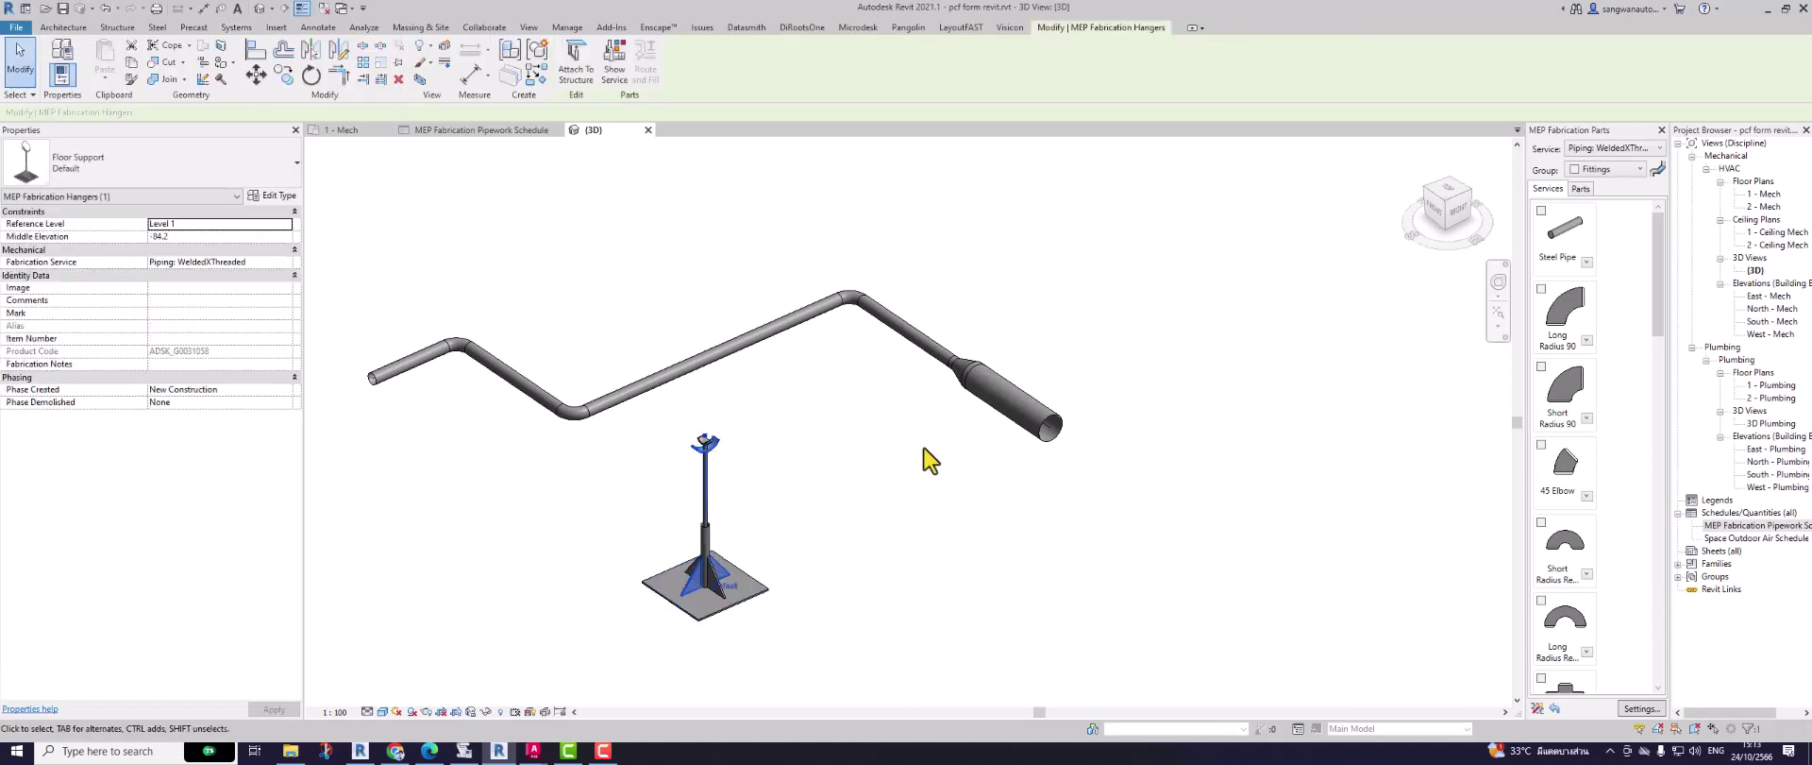
key(Delete)
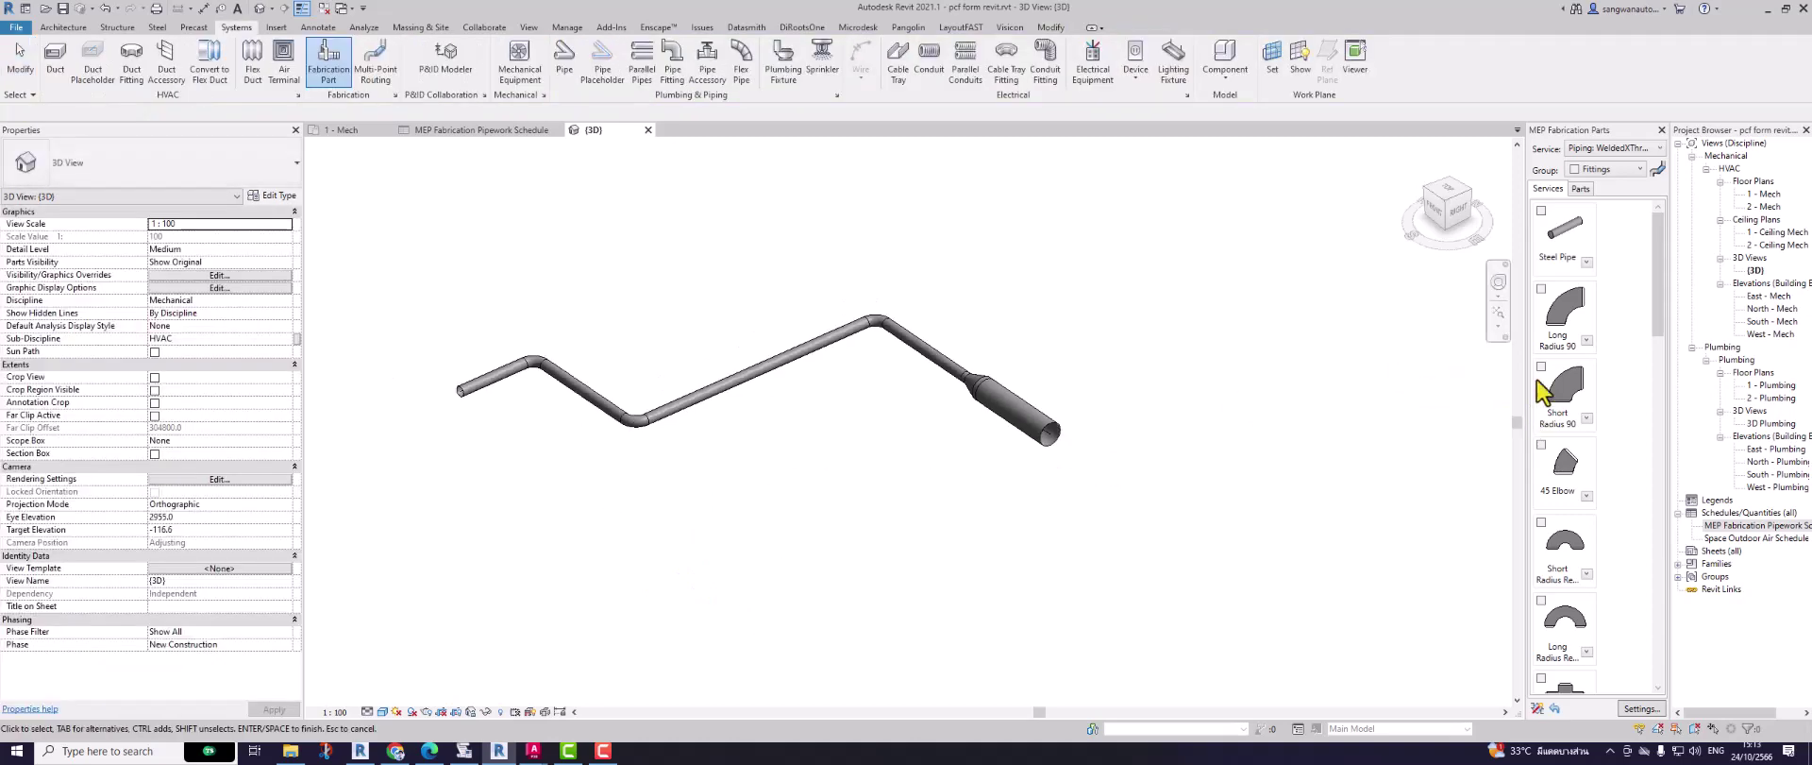
Step: Confirm the loaded hanger parts in Fabrication Settings and show the hangers in the parts palette
click(1659, 707)
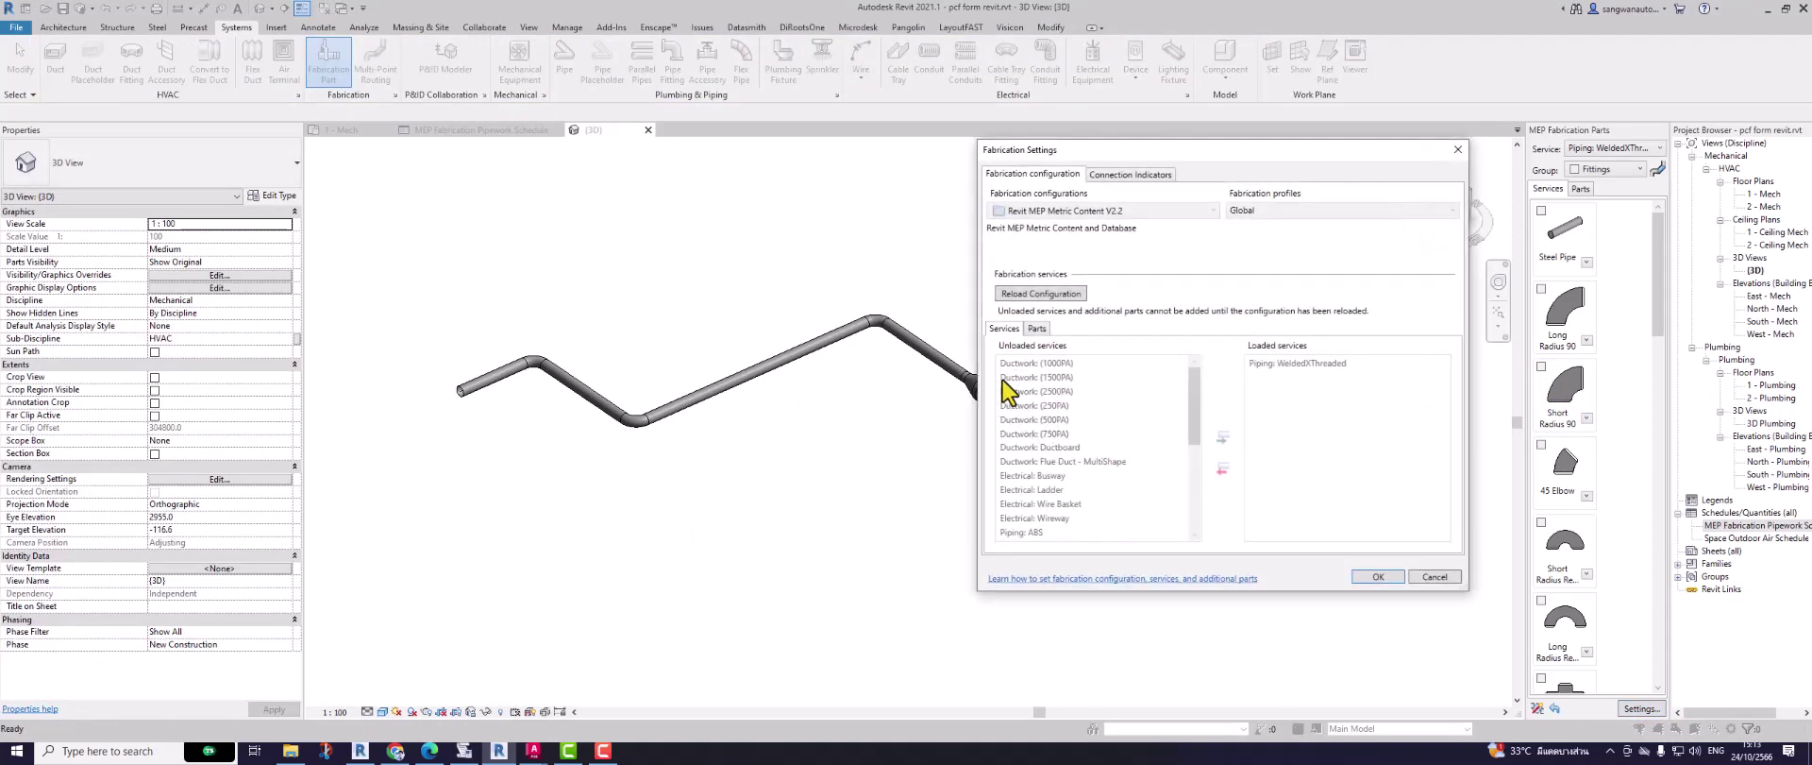
click(1039, 331)
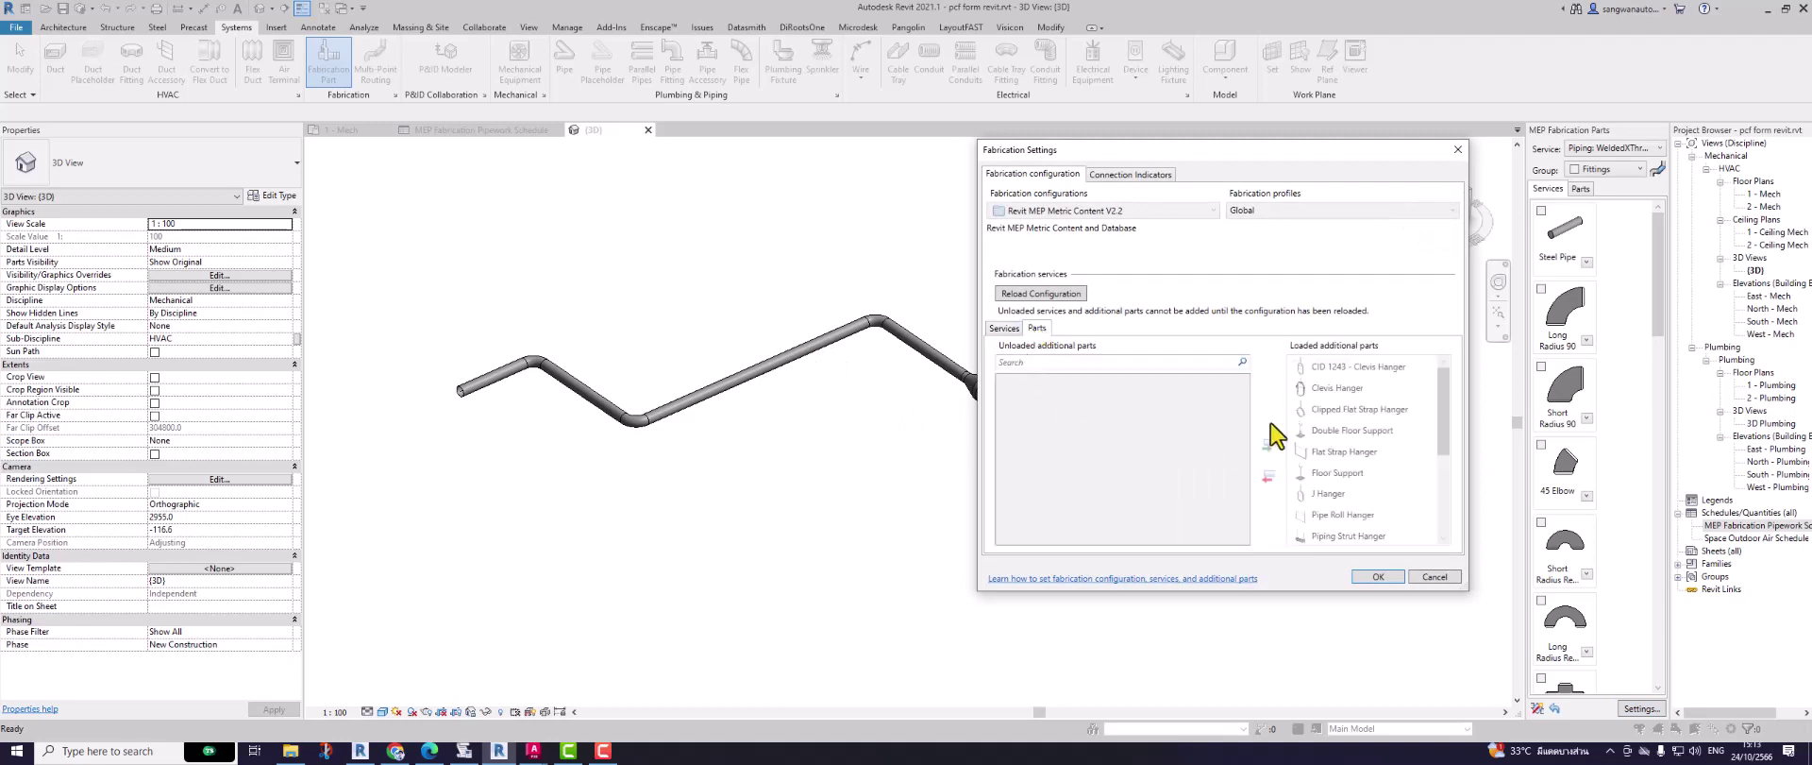
click(1385, 576)
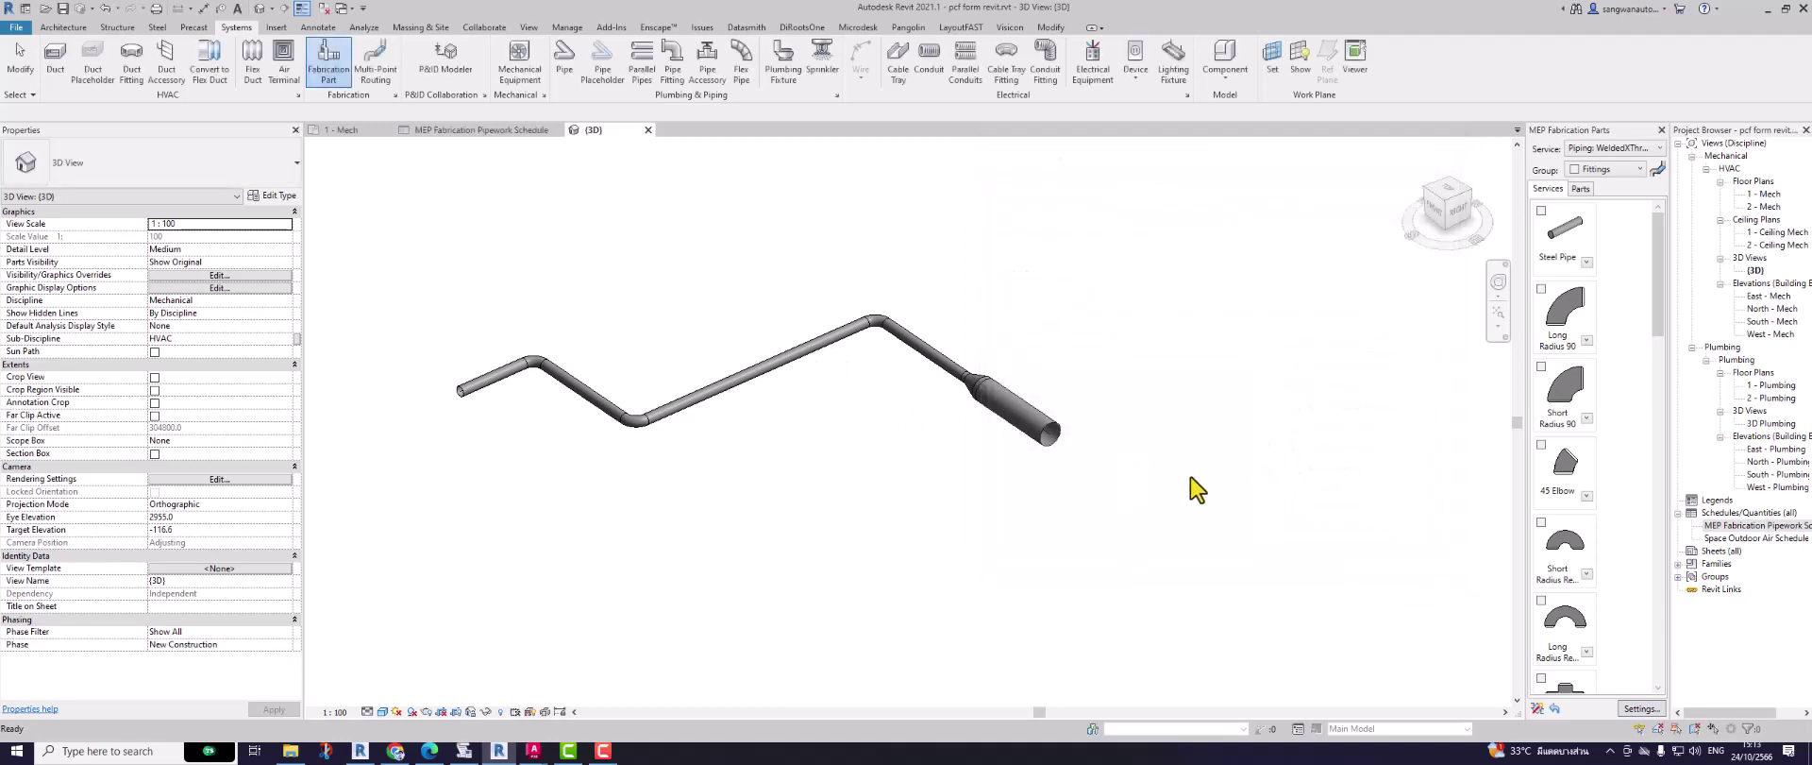
click(1598, 170)
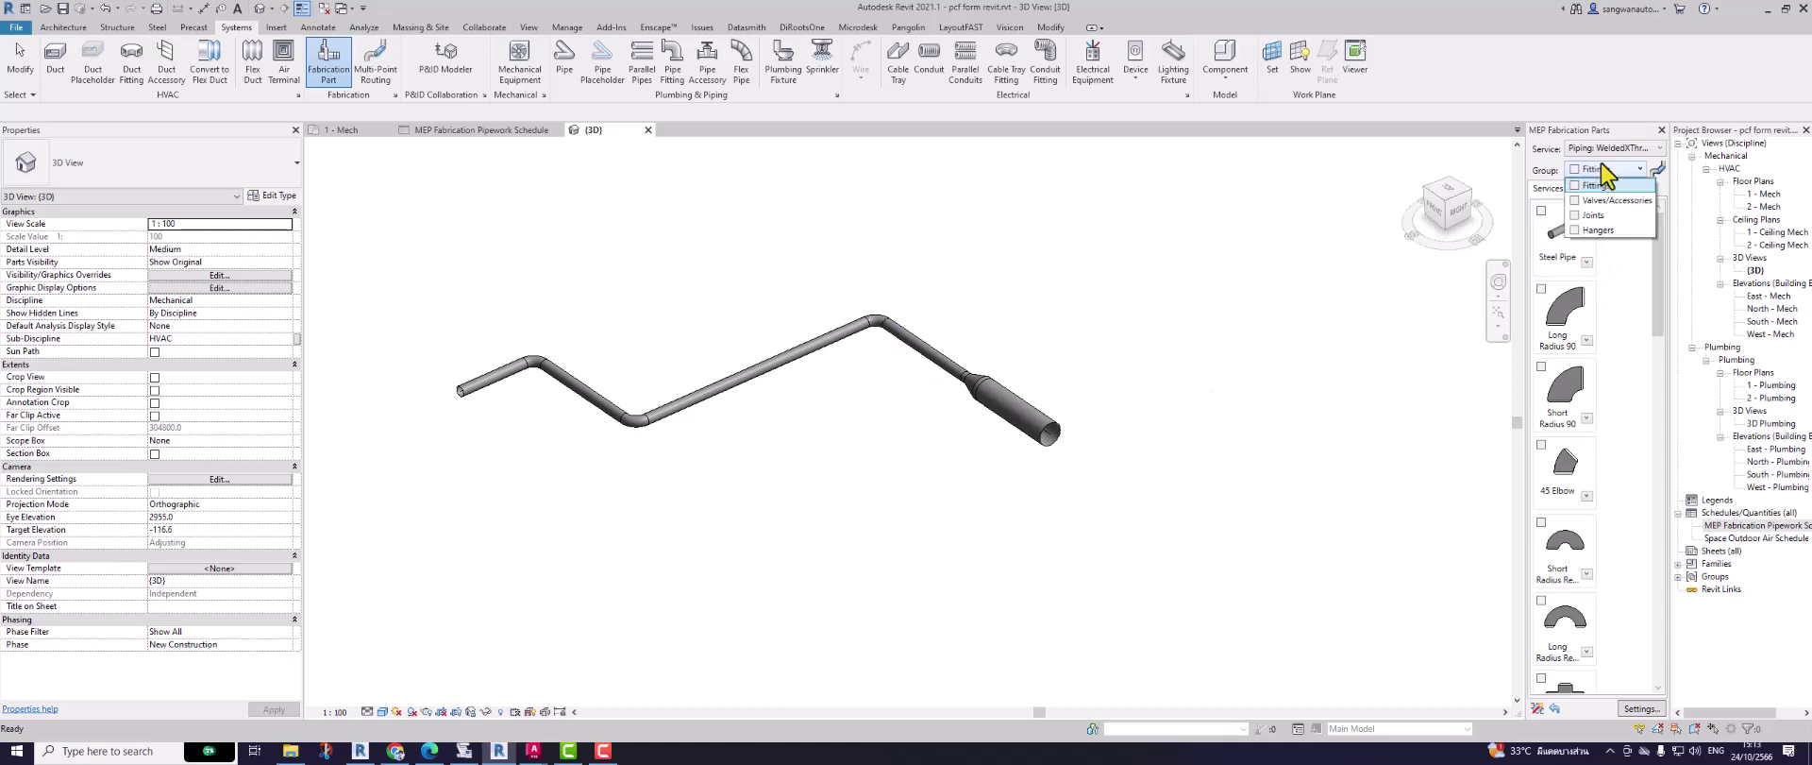
click(1605, 167)
click(1586, 191)
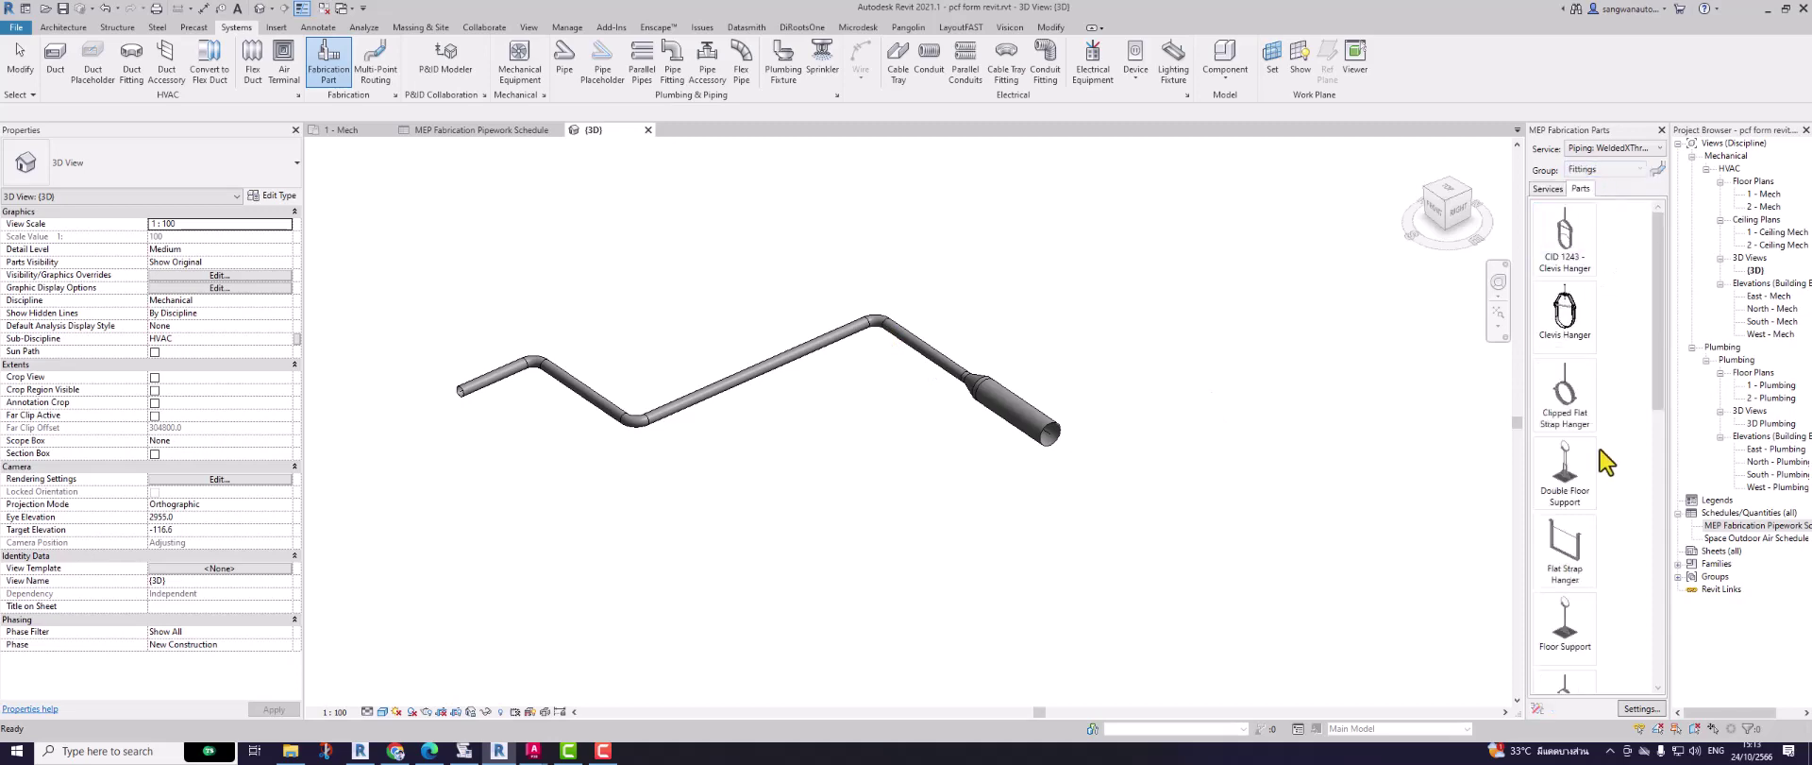
Step: Place two Double Floor Supports, then Floor Supports under the right, middle and left pipe runs
click(1567, 477)
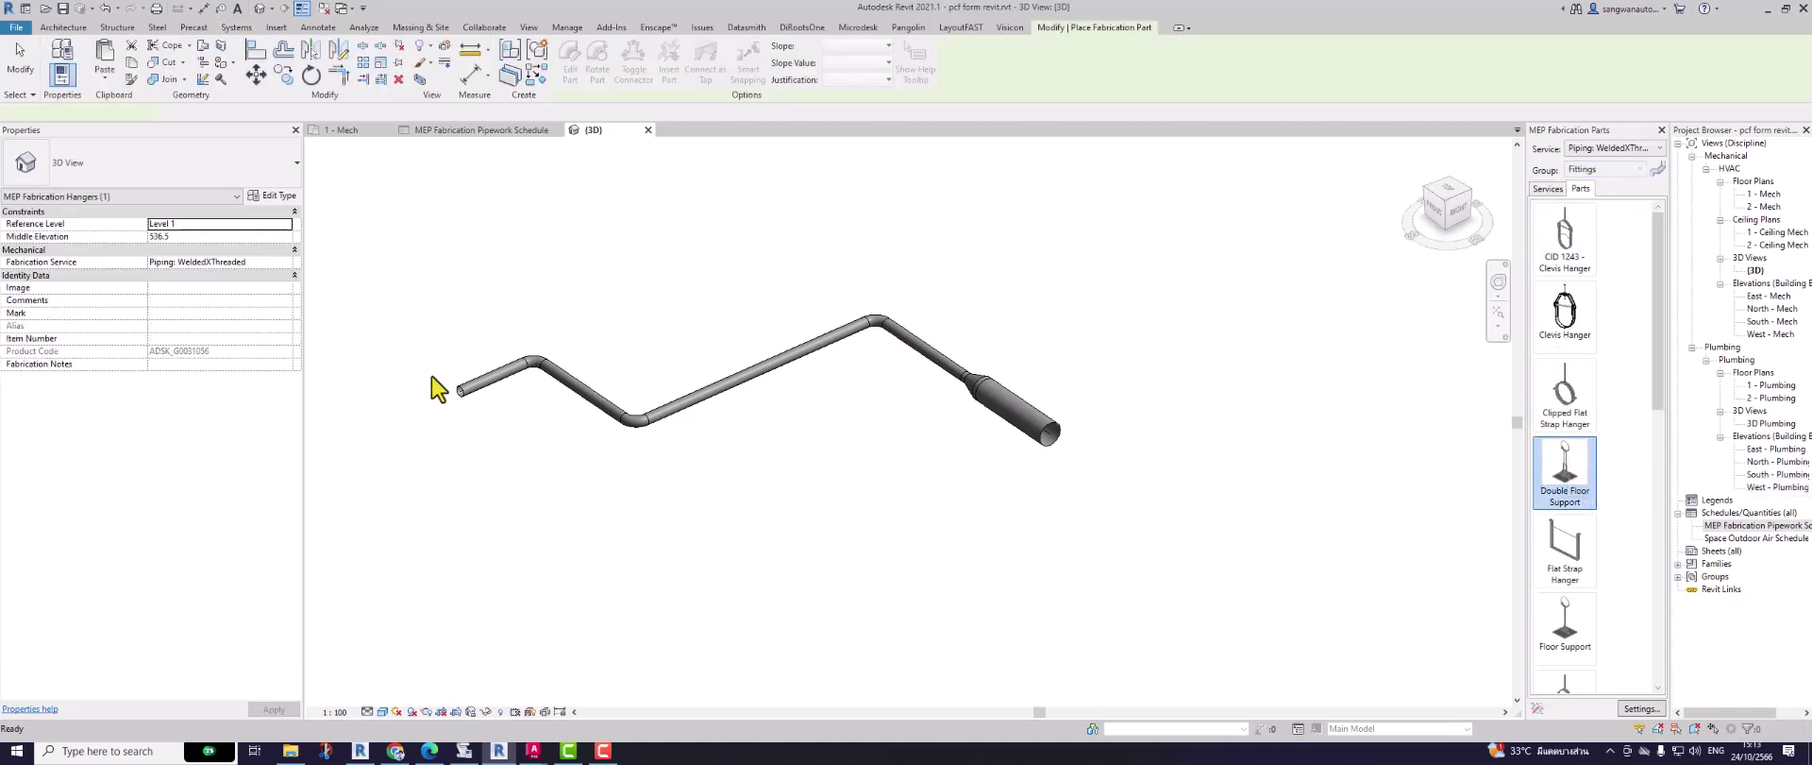
click(486, 378)
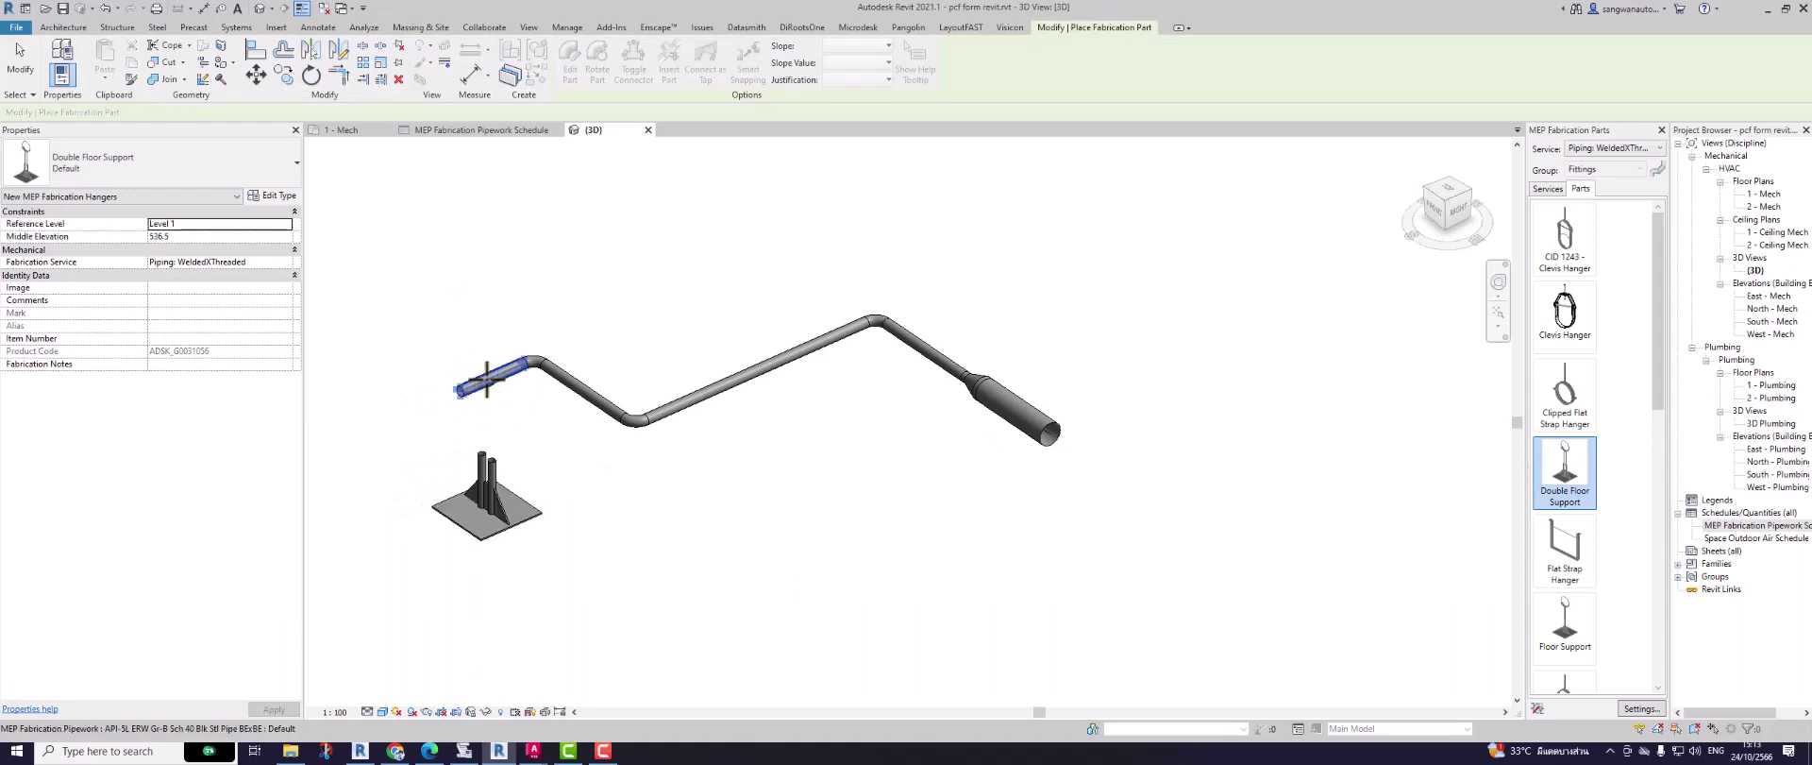
click(741, 387)
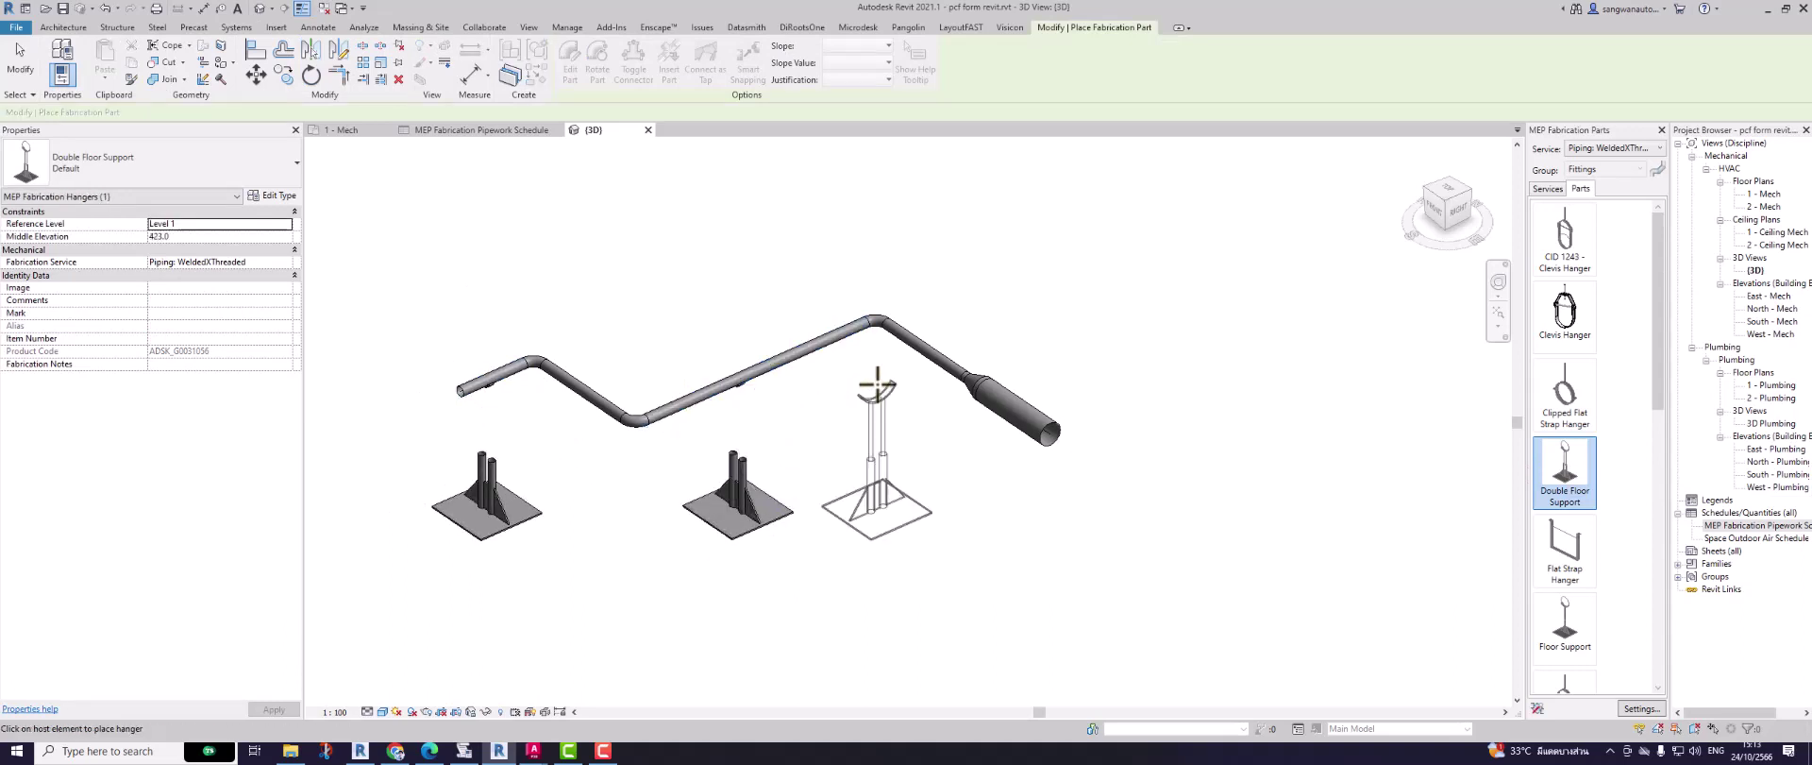
click(1565, 623)
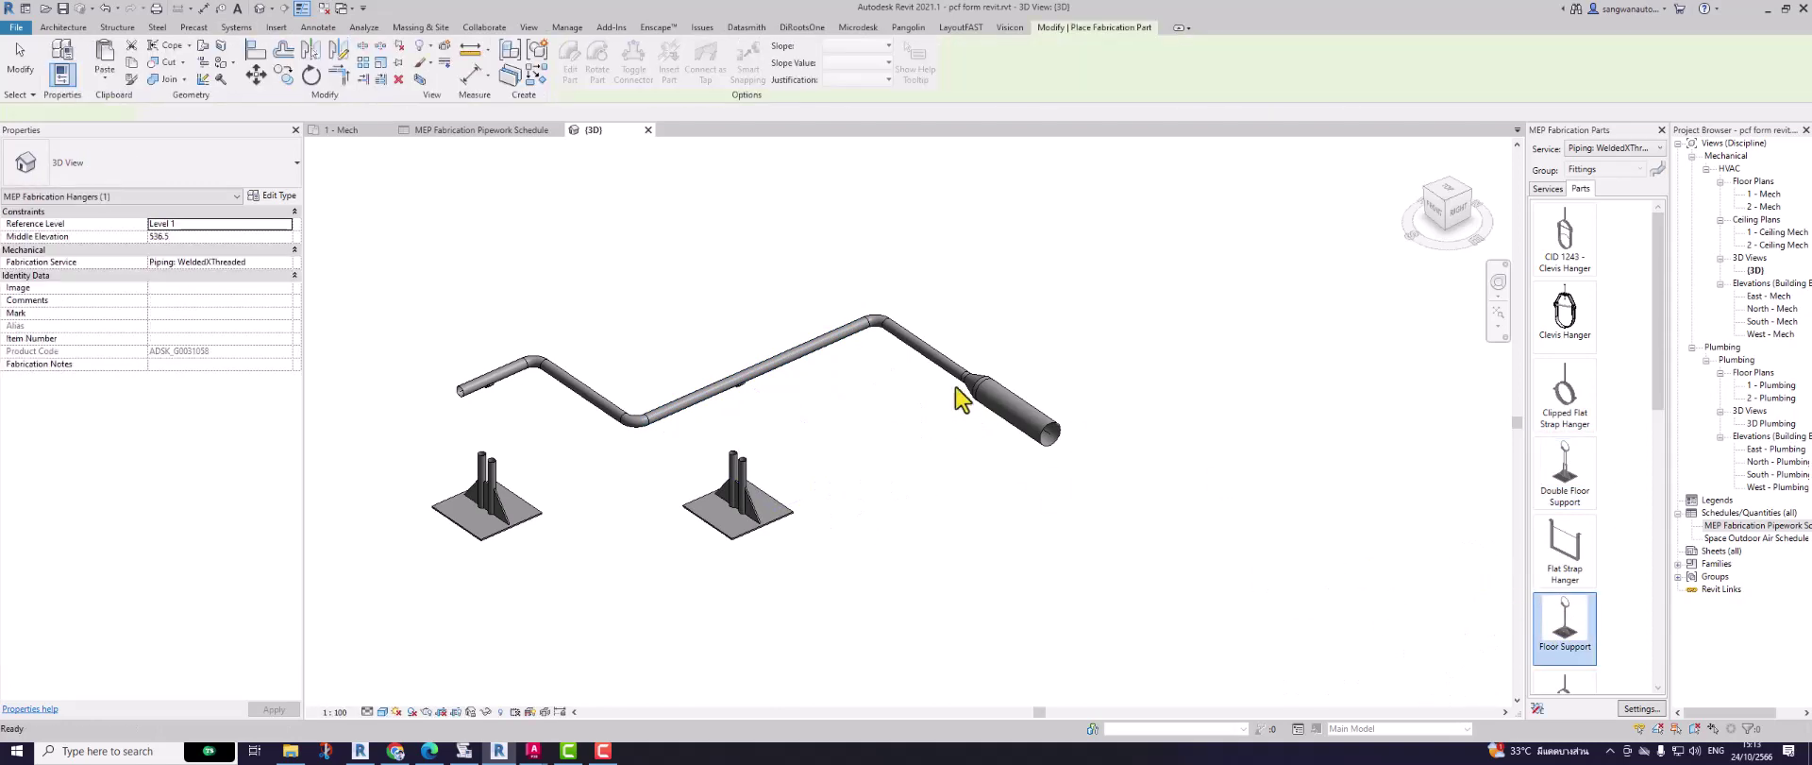
click(930, 359)
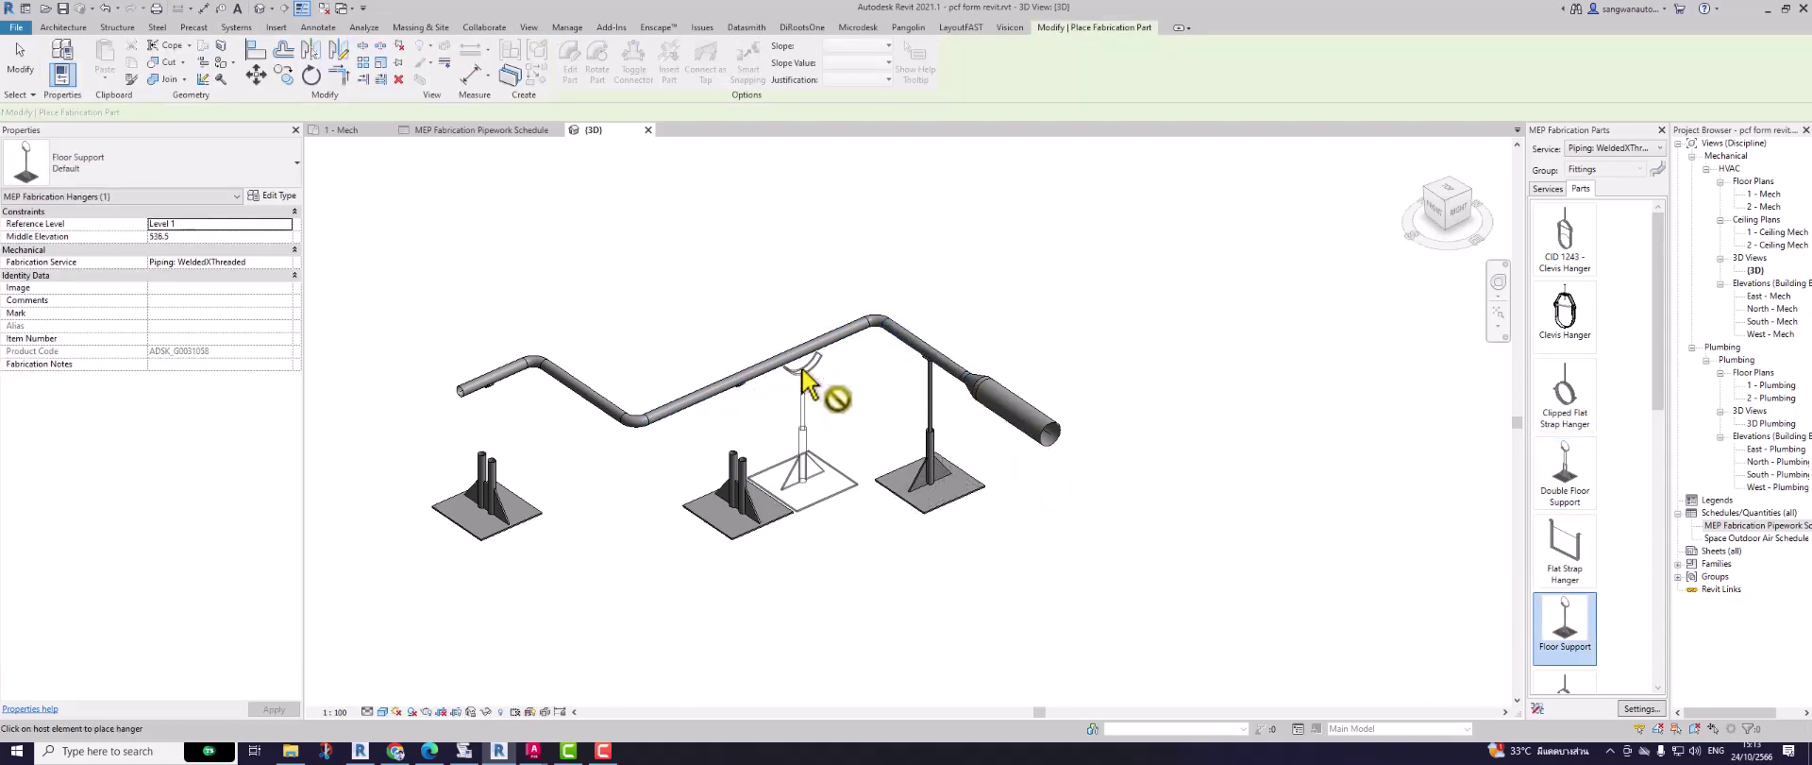
click(801, 370)
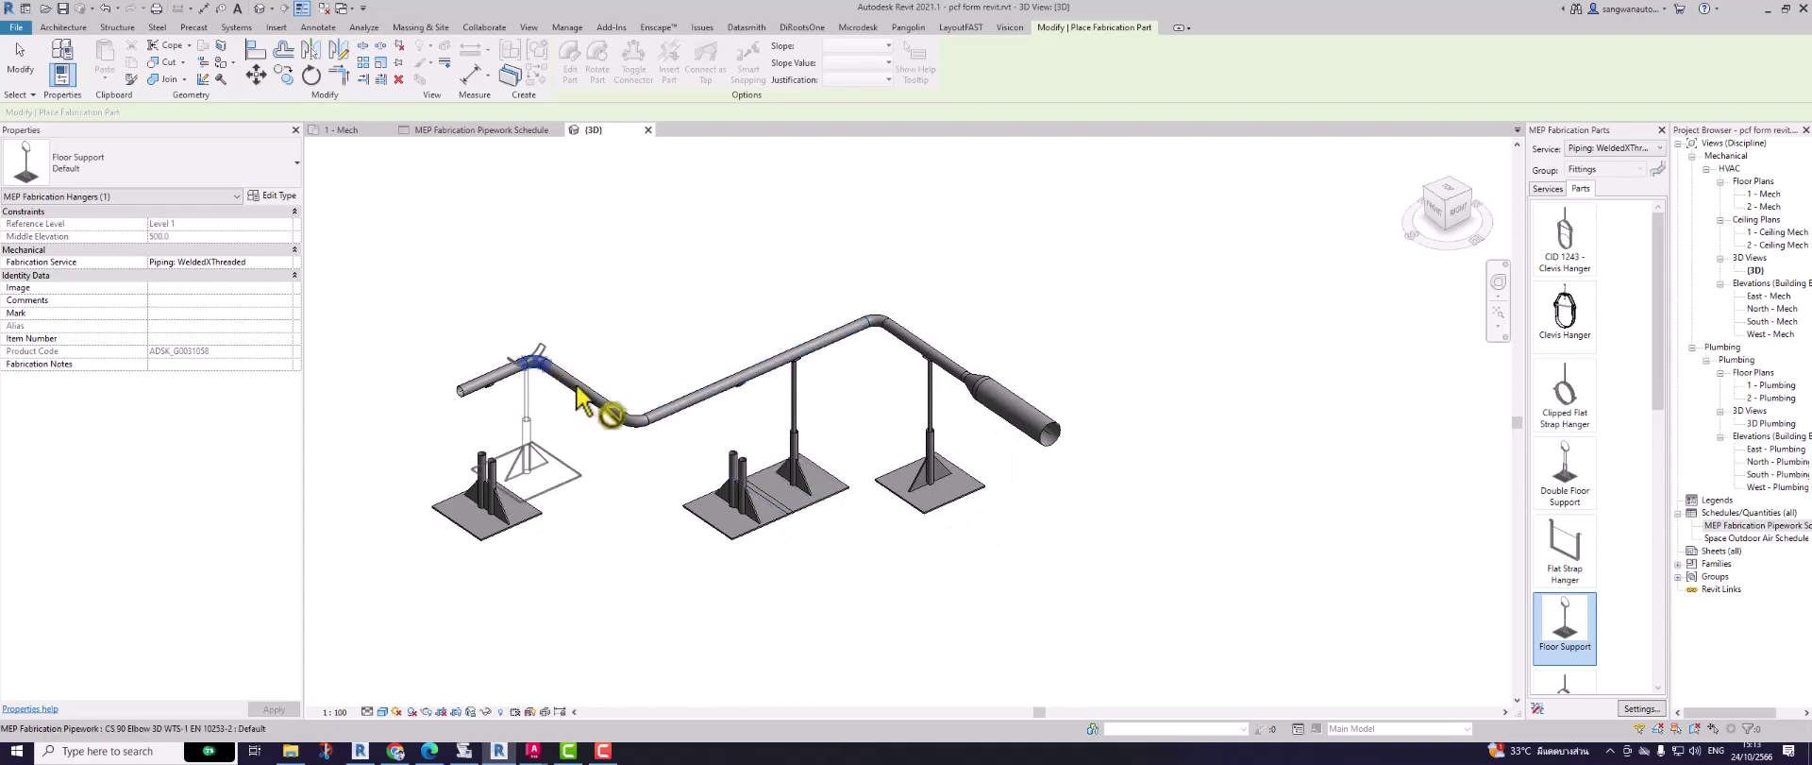
click(575, 383)
key(Escape)
Step: Delete both Double Floor Supports and orbit to check the remaining supports
click(495, 475)
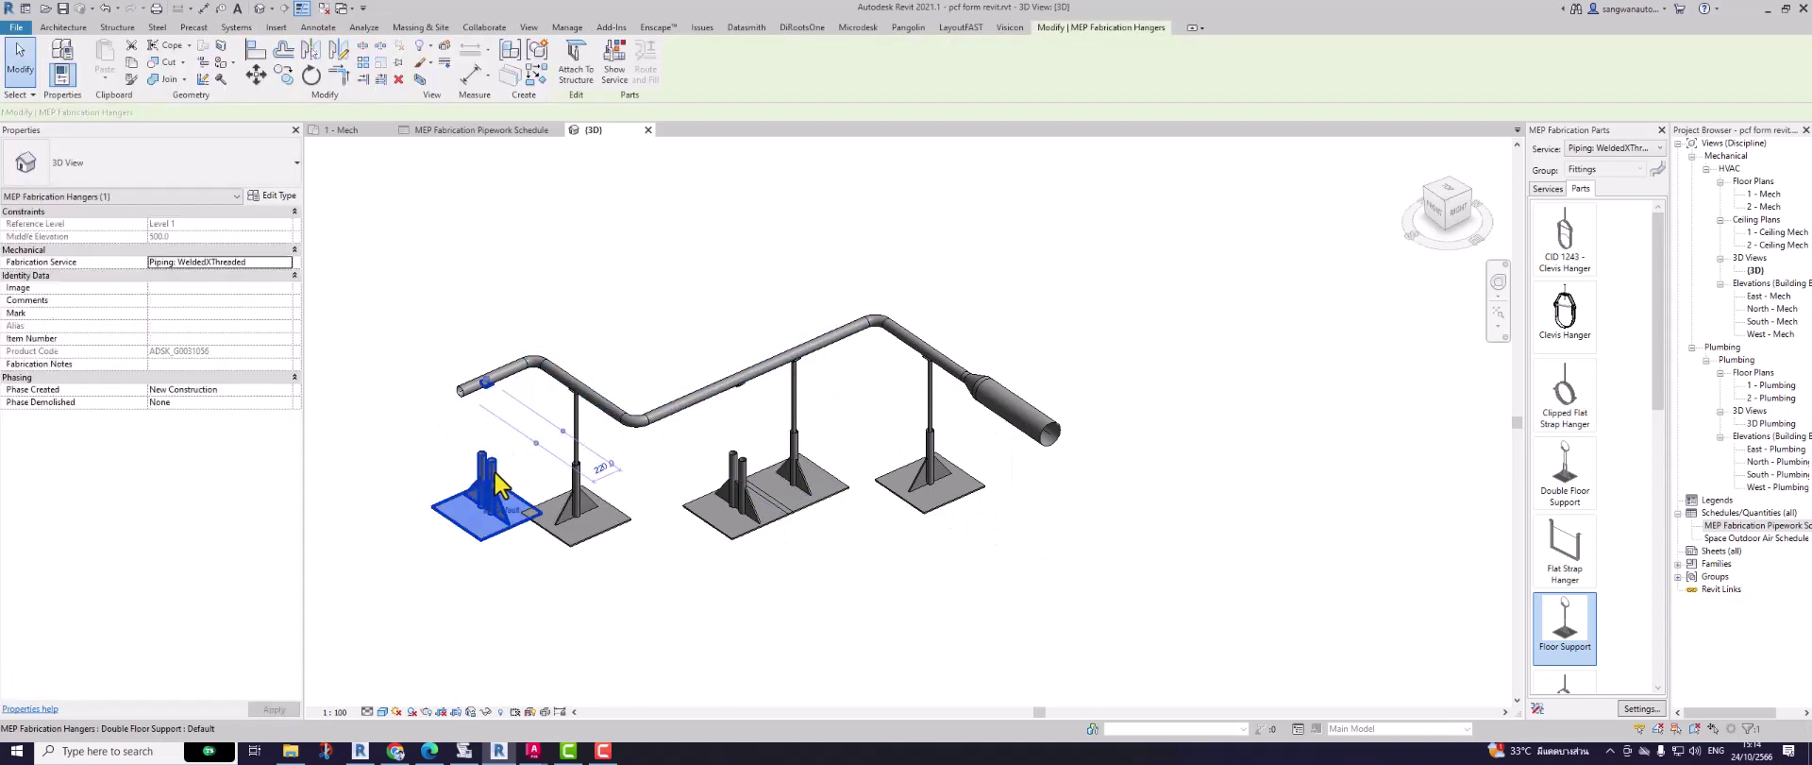
ctrl+click(733, 510)
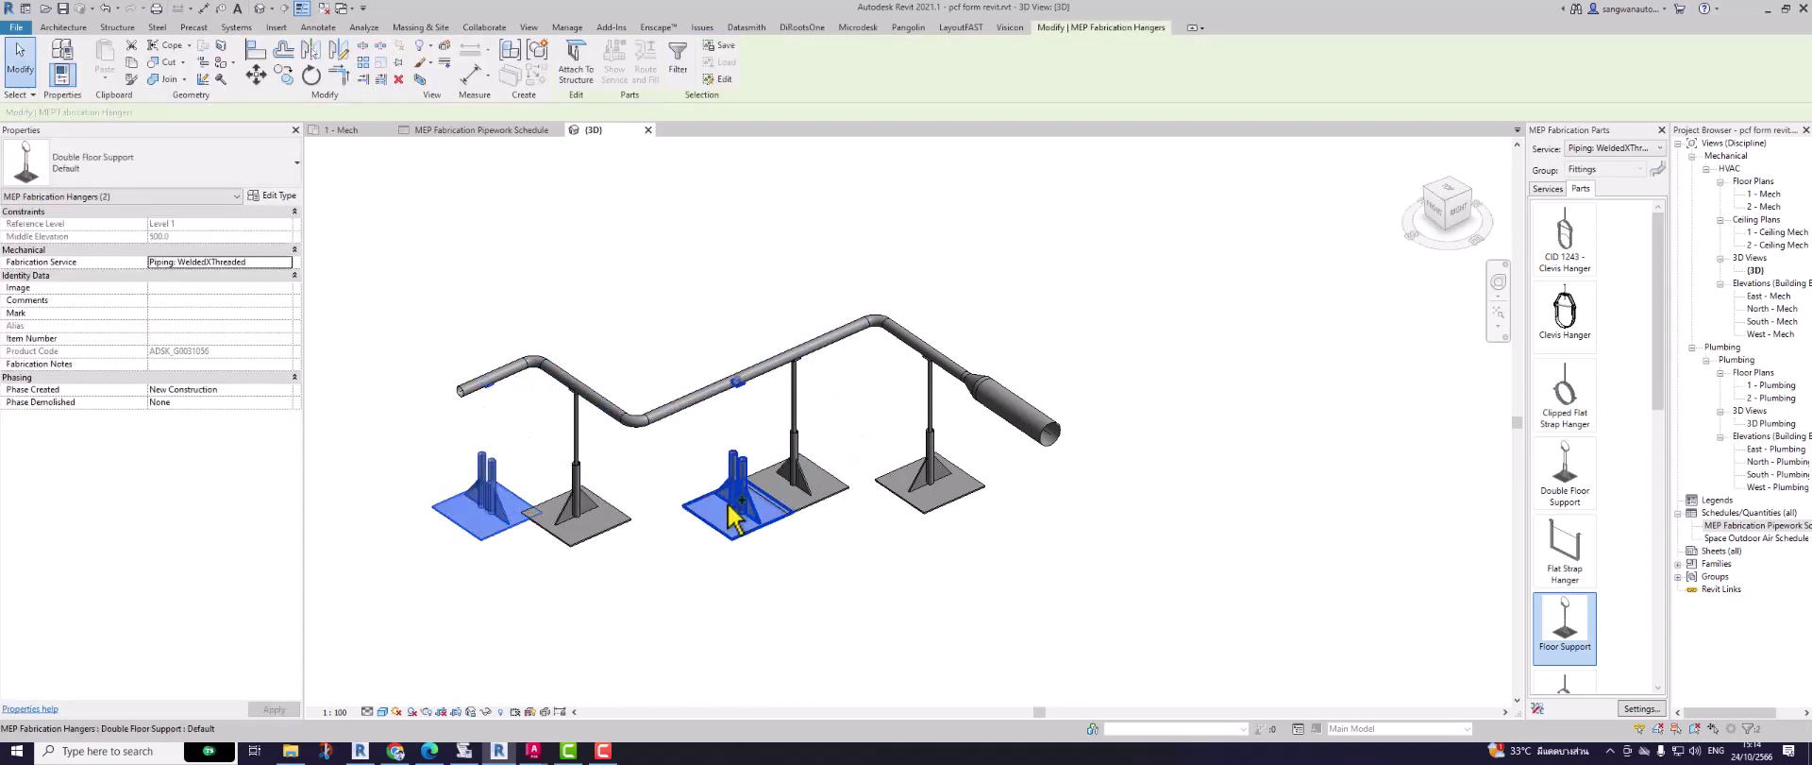
key(Delete)
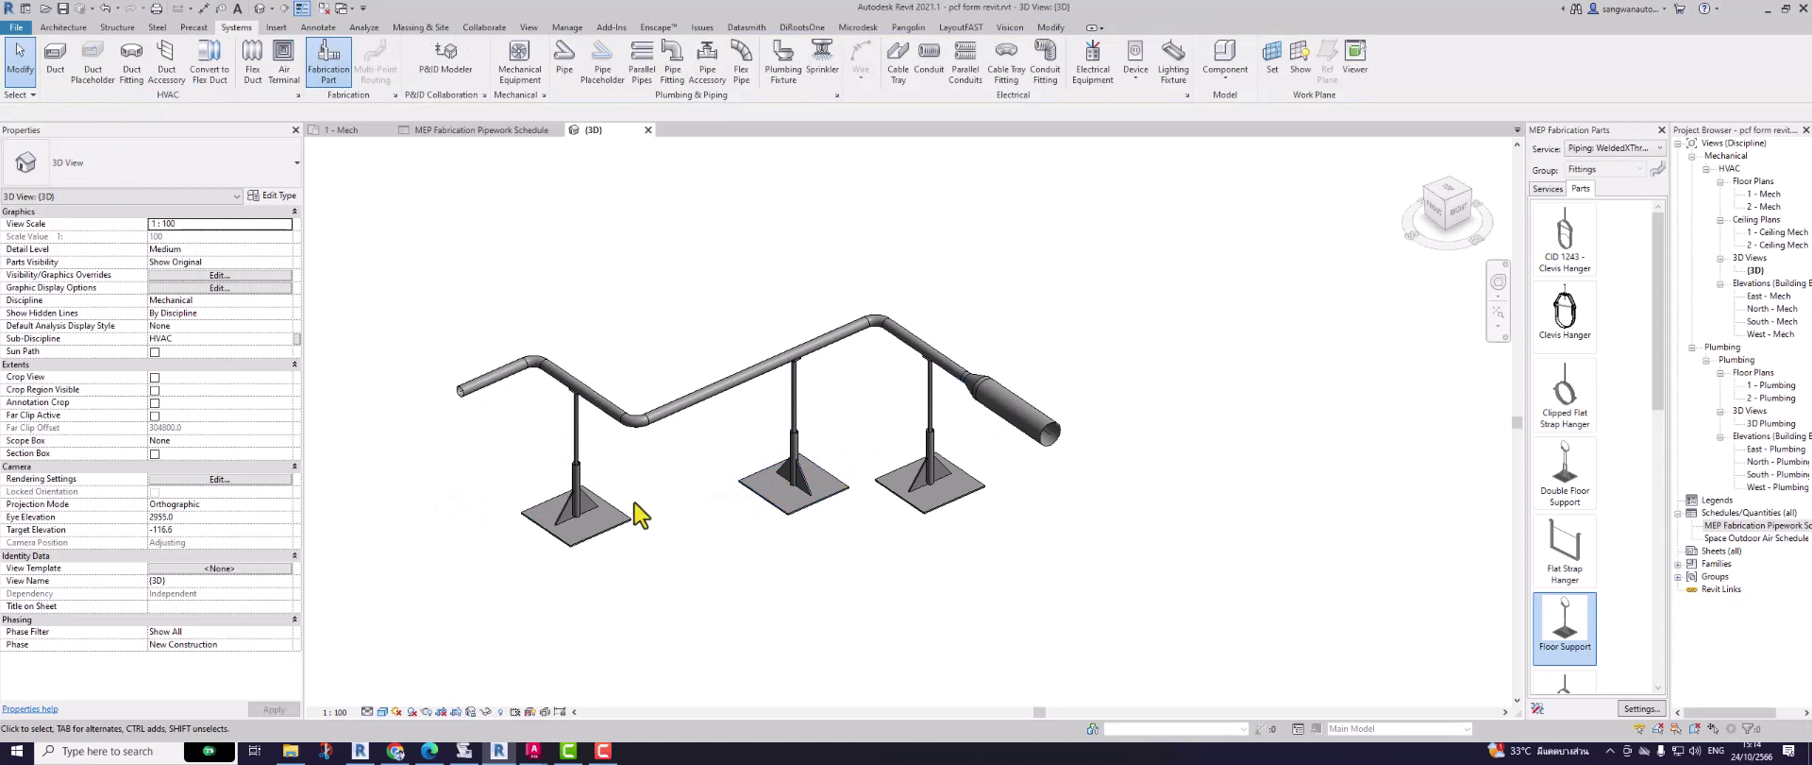
shift+middle_drag(635, 502, 723, 575)
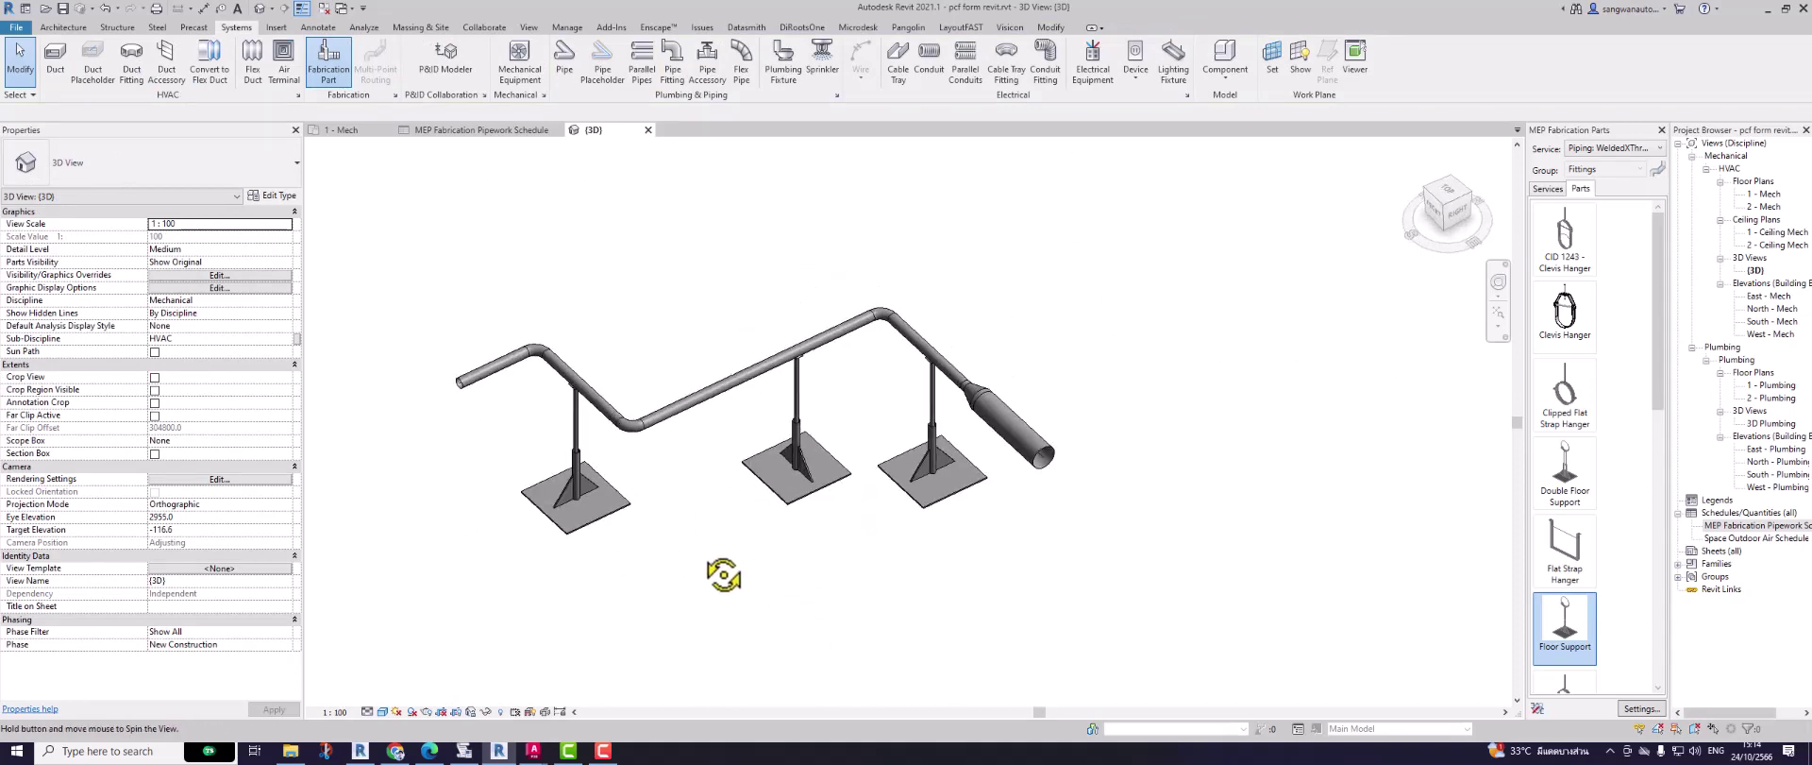
scroll(623, 299, up, 2)
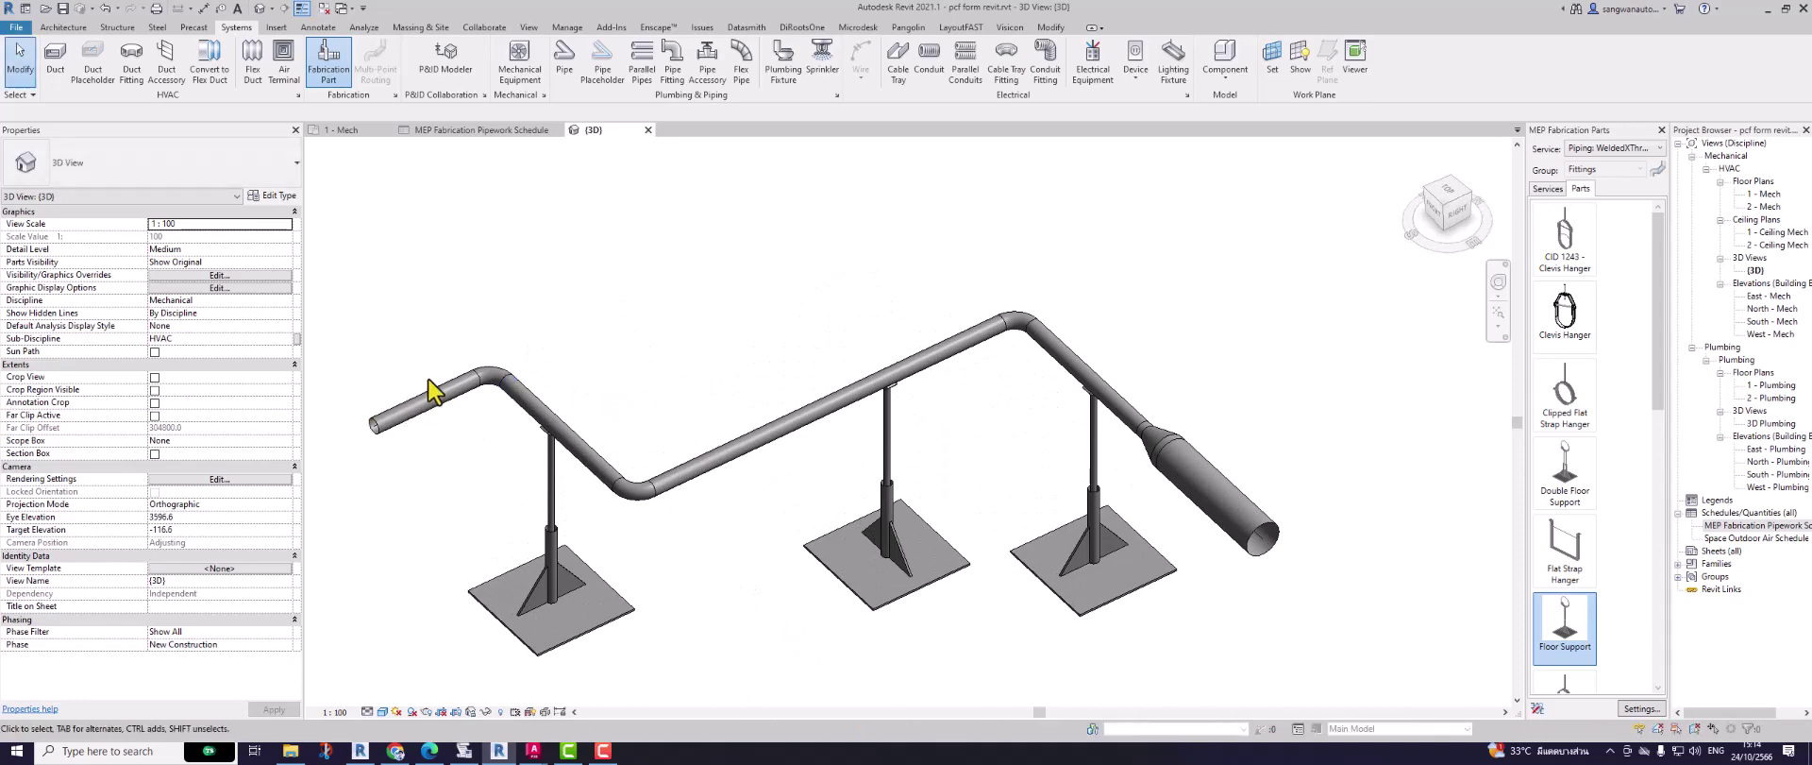
Step: Set up Steel Pipe with Multi-Point Routing at size 100
click(1572, 187)
click(1563, 232)
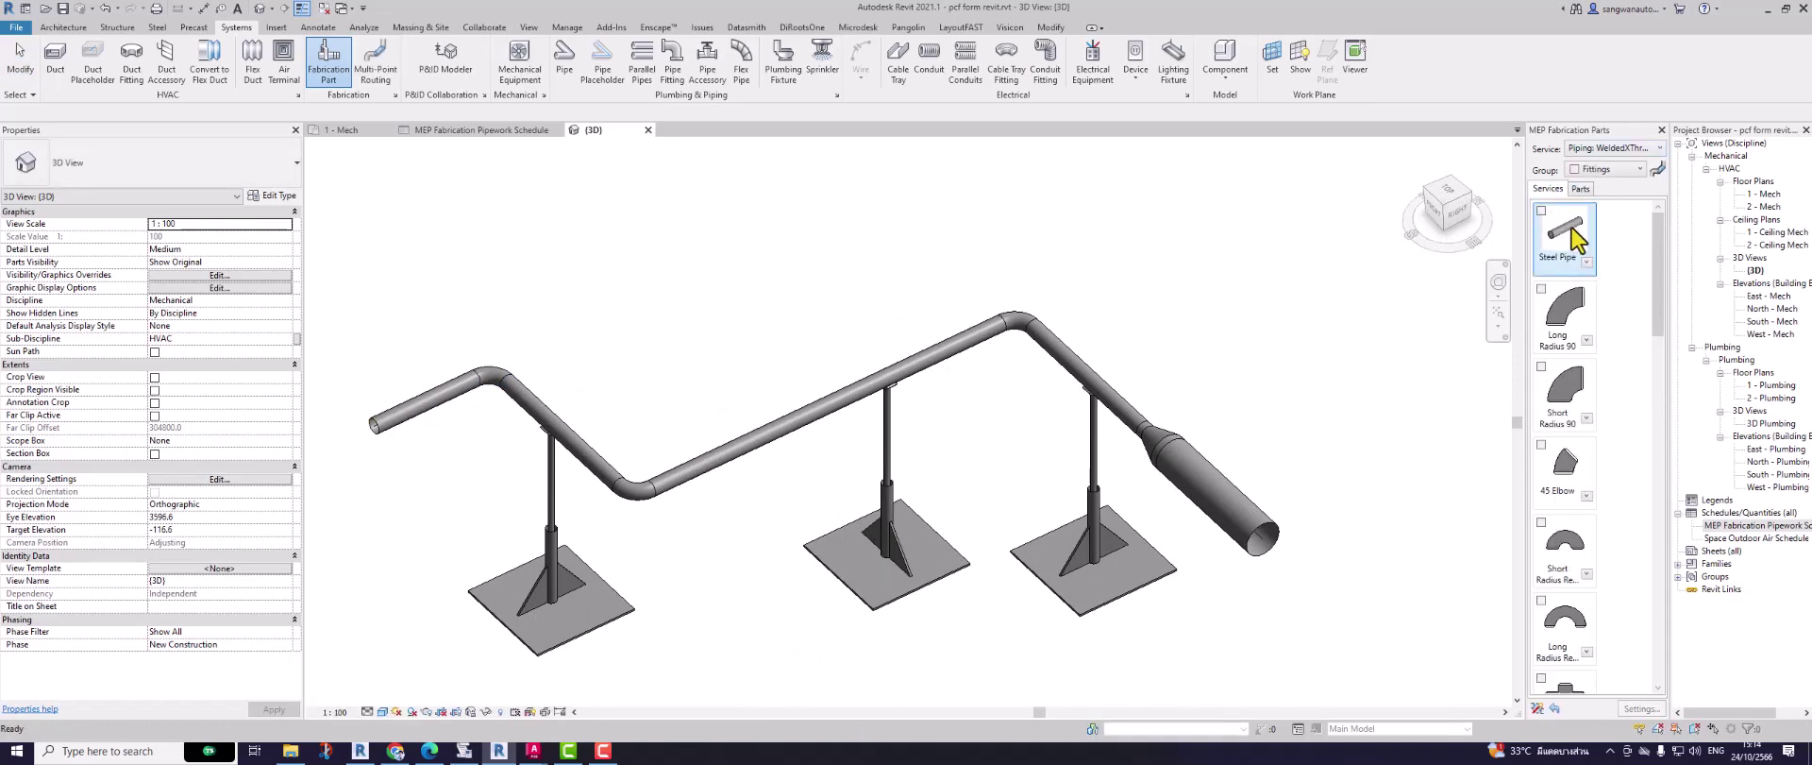
click(1656, 171)
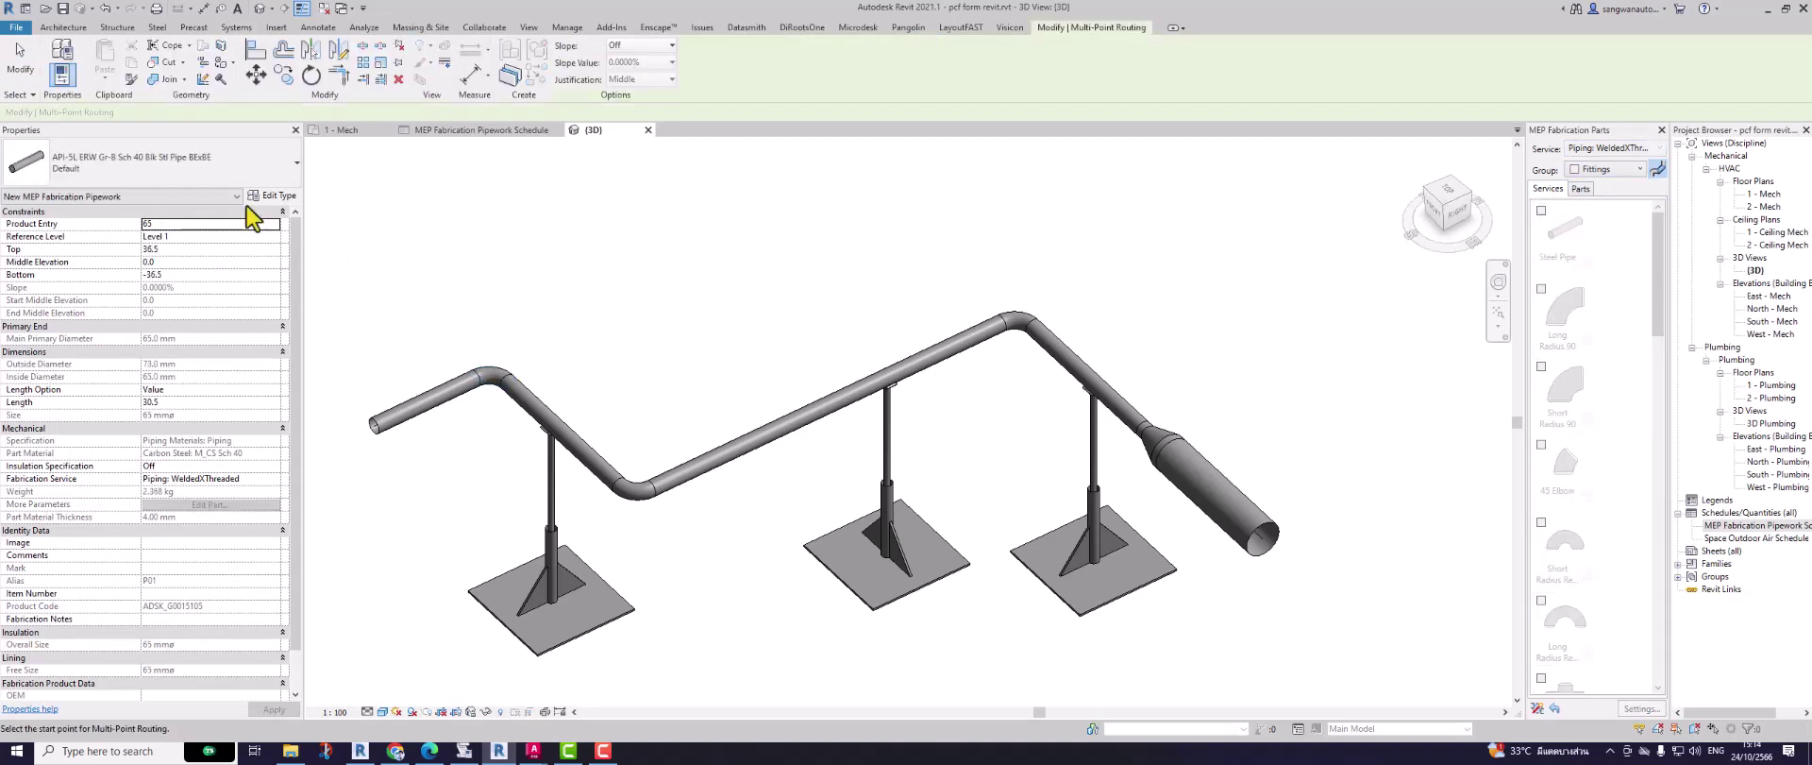
click(281, 225)
click(273, 226)
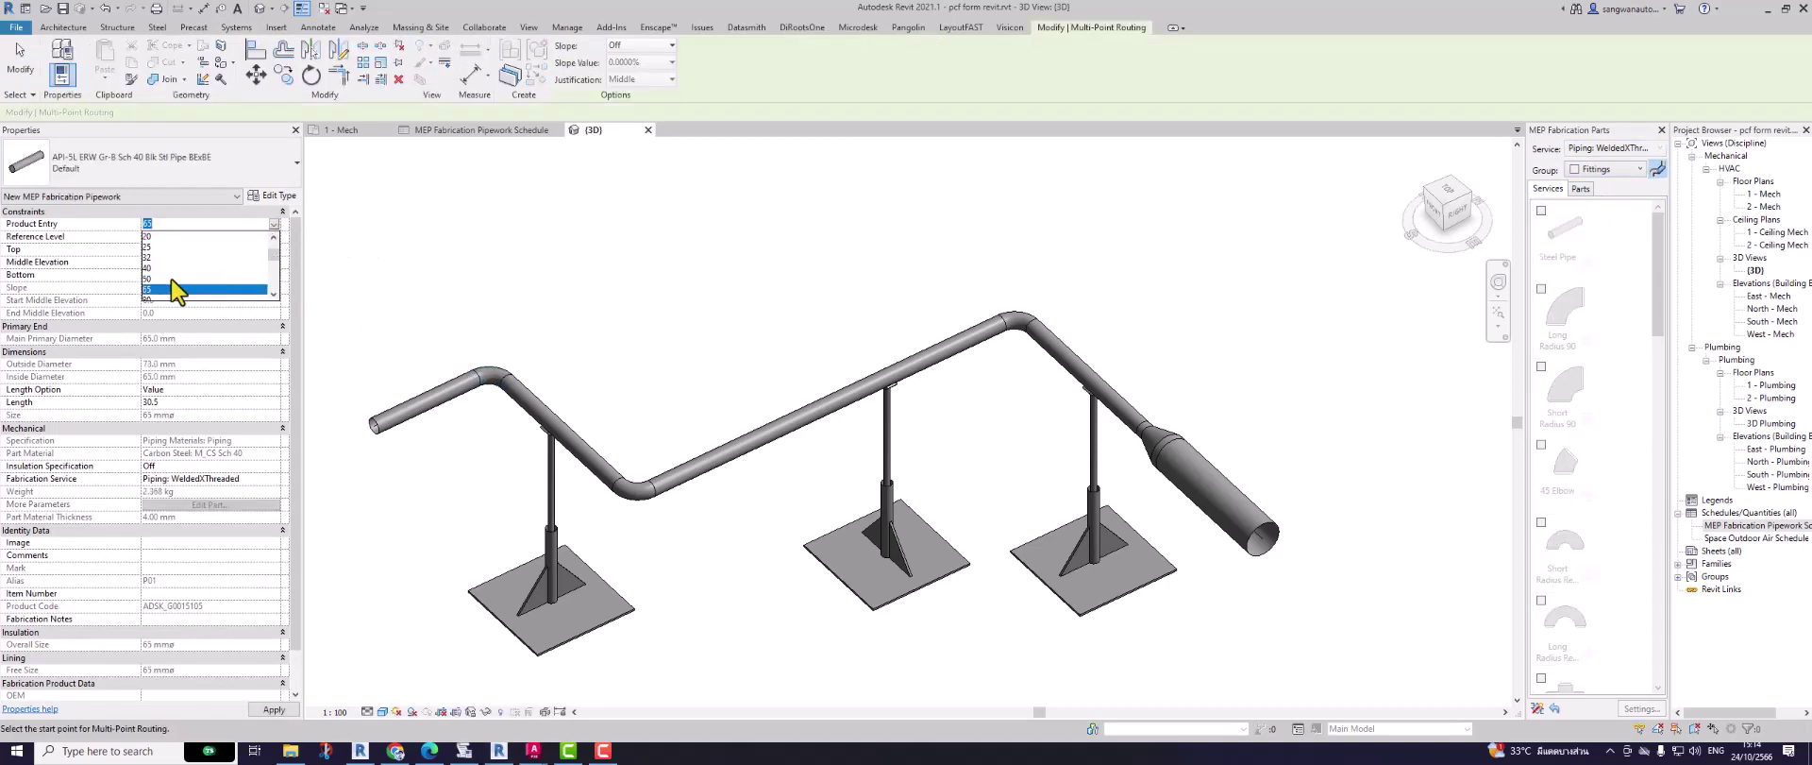
scroll(172, 279, down, 1)
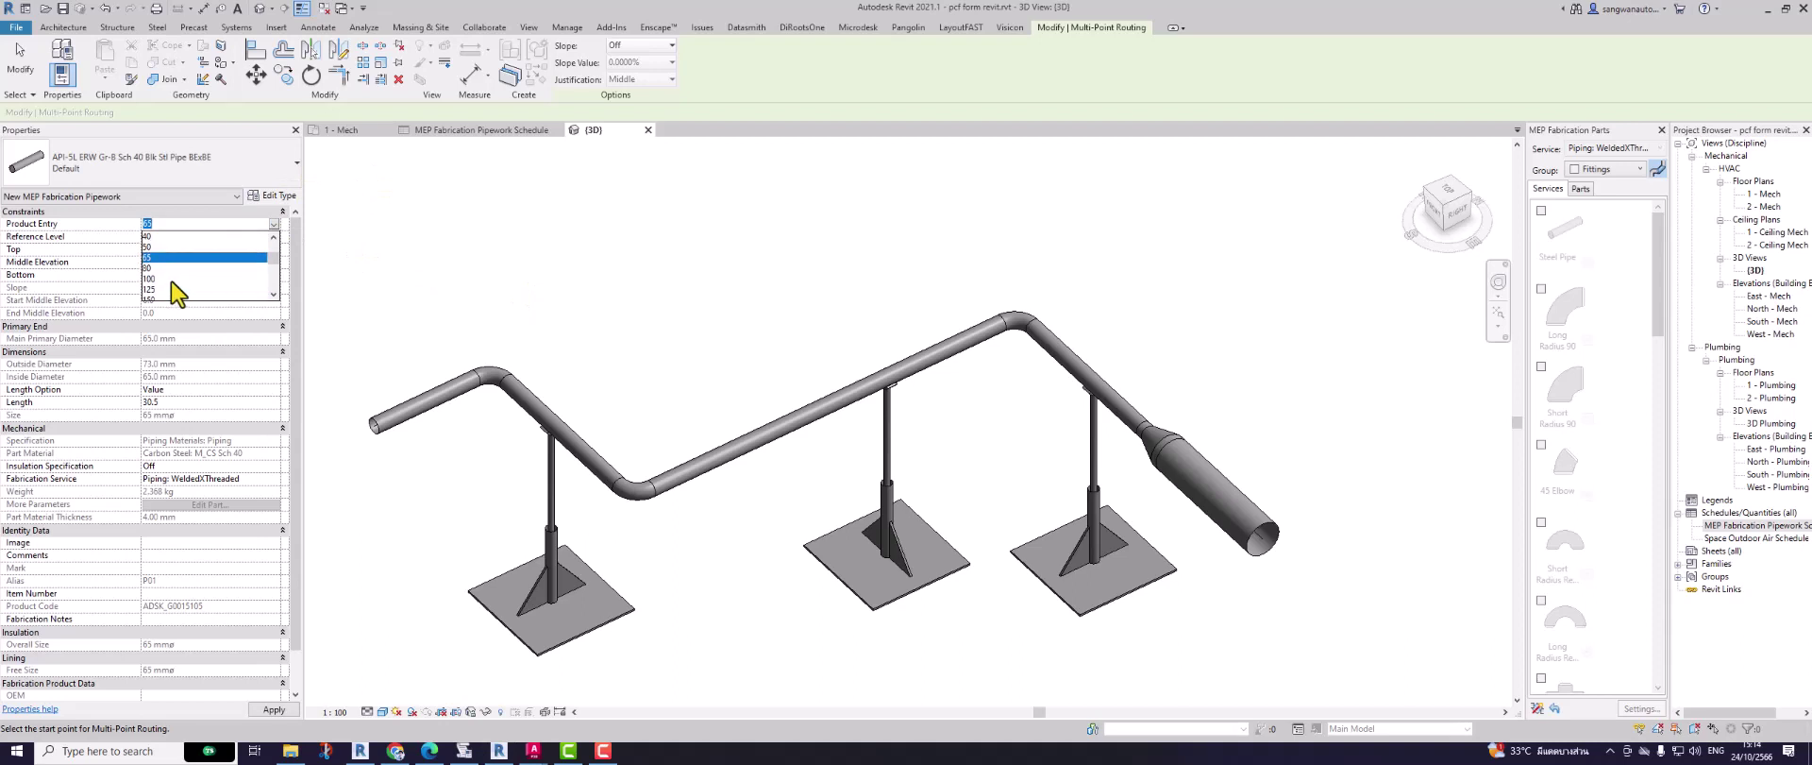
click(162, 278)
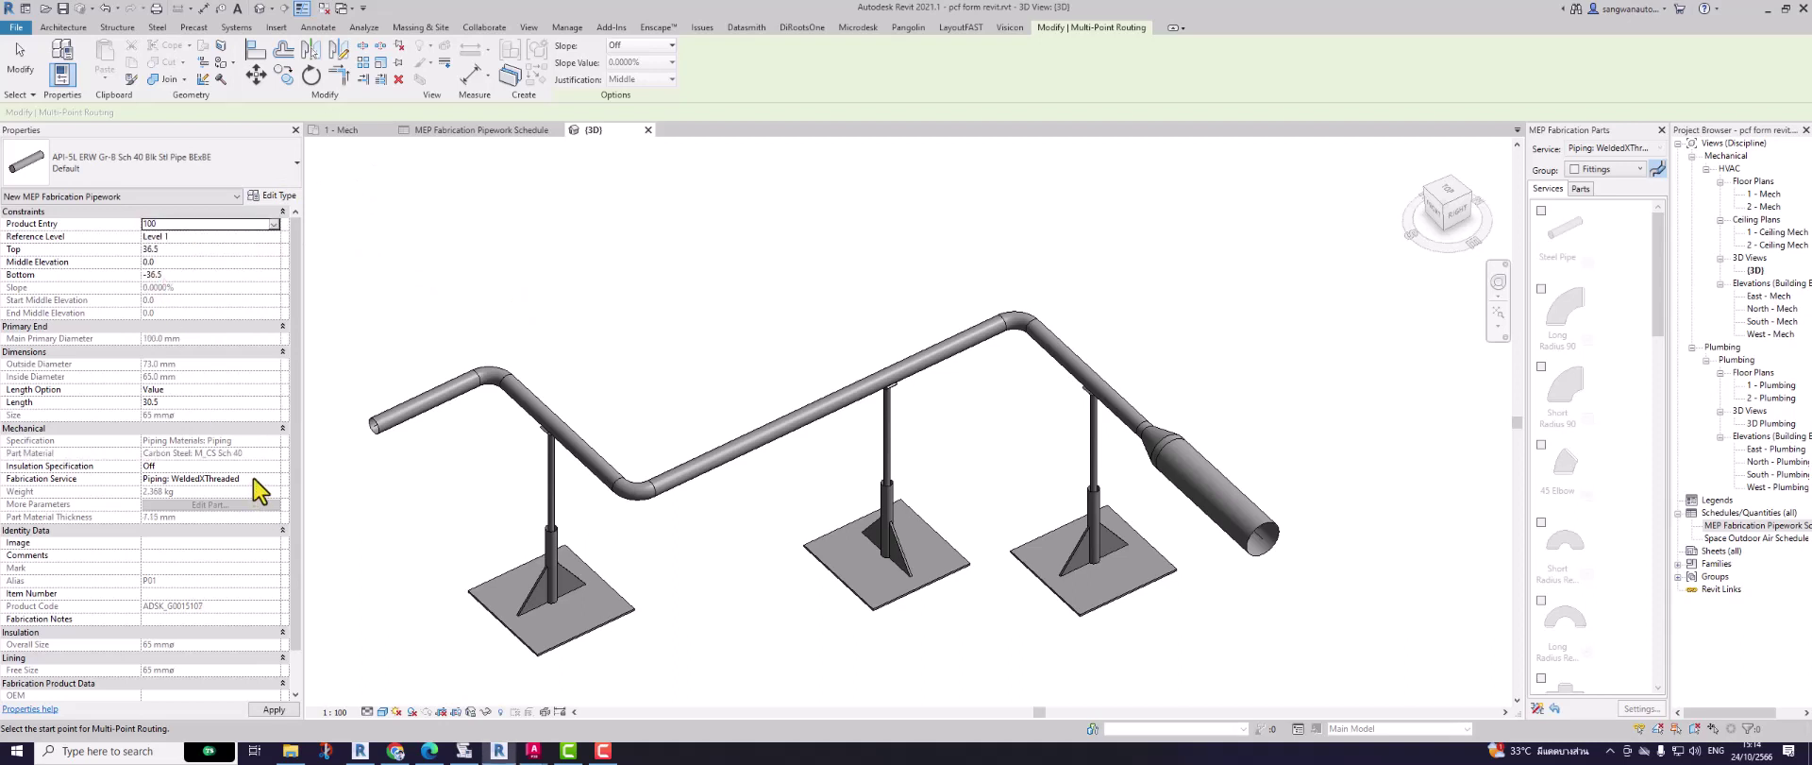
click(262, 478)
click(268, 479)
click(274, 478)
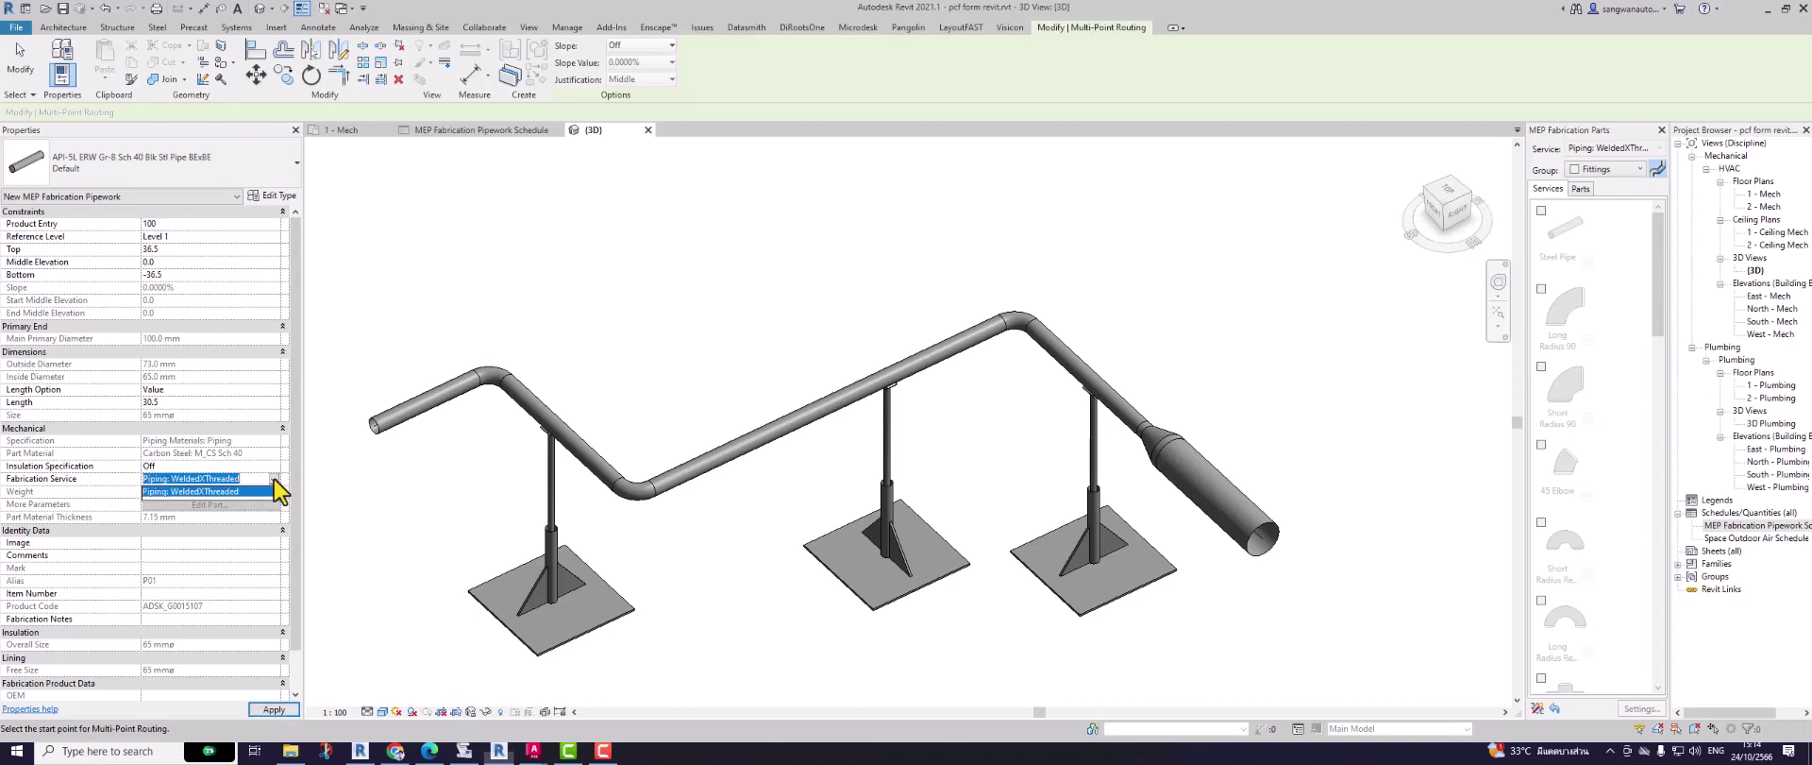
click(274, 480)
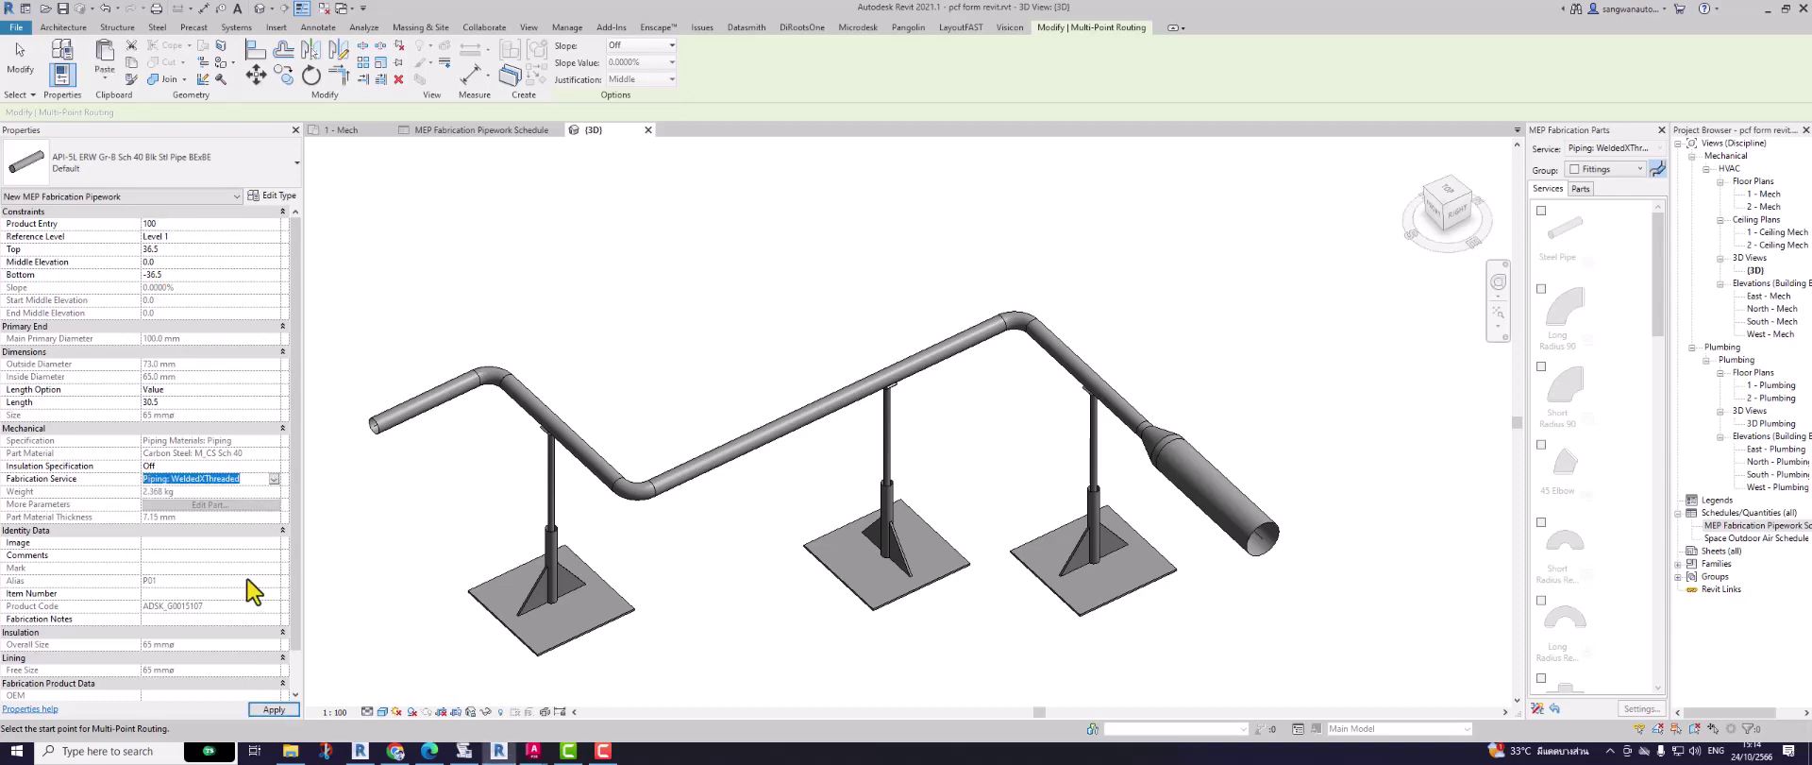
scroll(244, 652, down, 1)
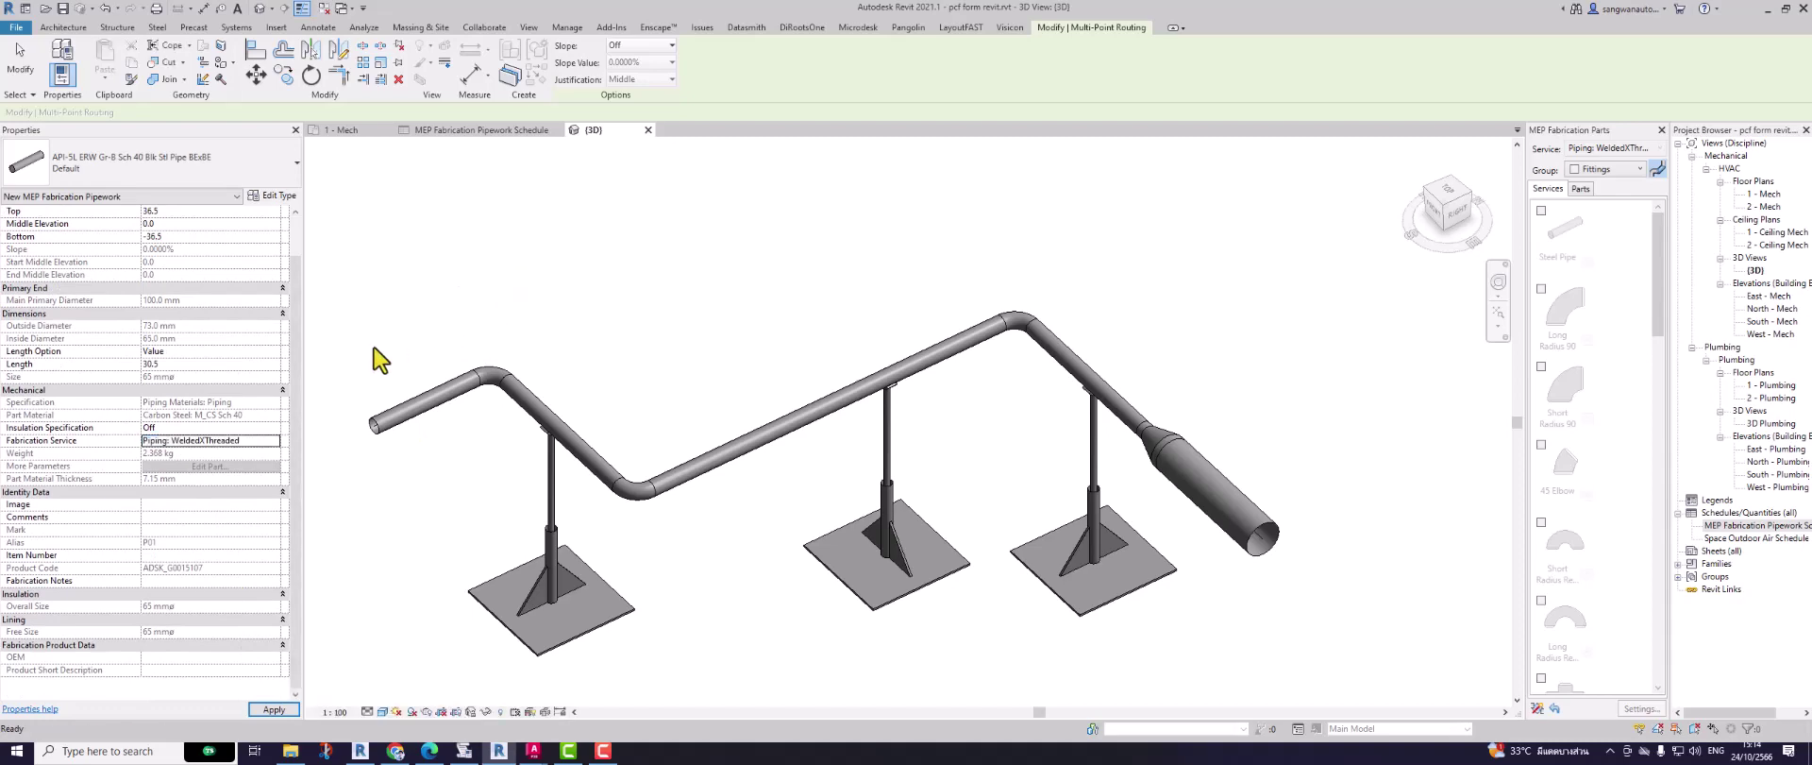
Step: Route the new pipe through four points with a bend, then inspect the elbow weld
click(474, 302)
click(531, 271)
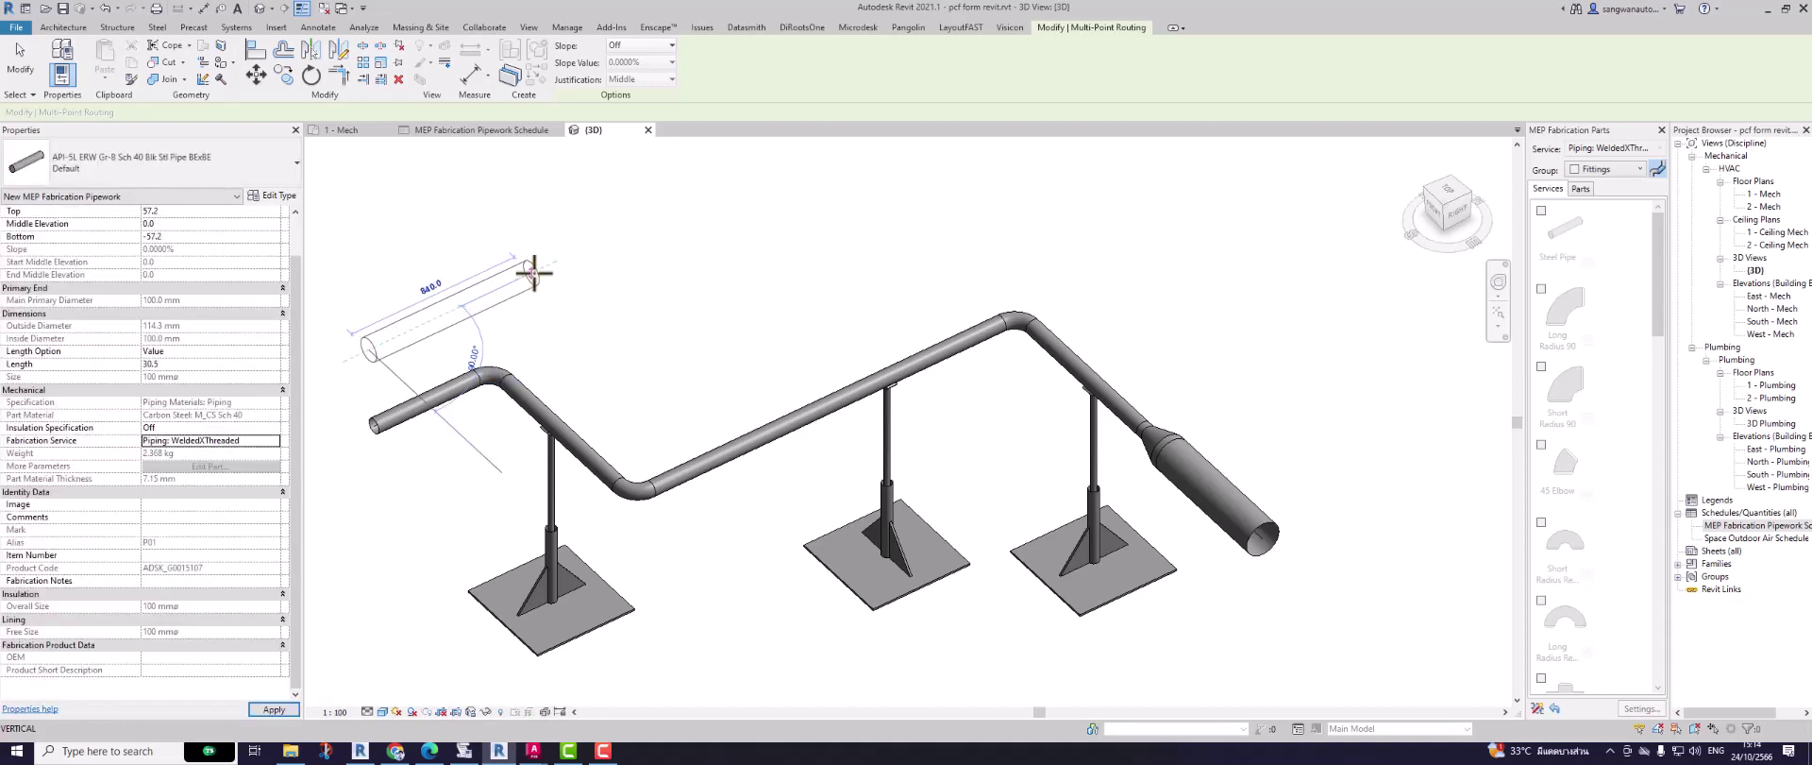
click(660, 388)
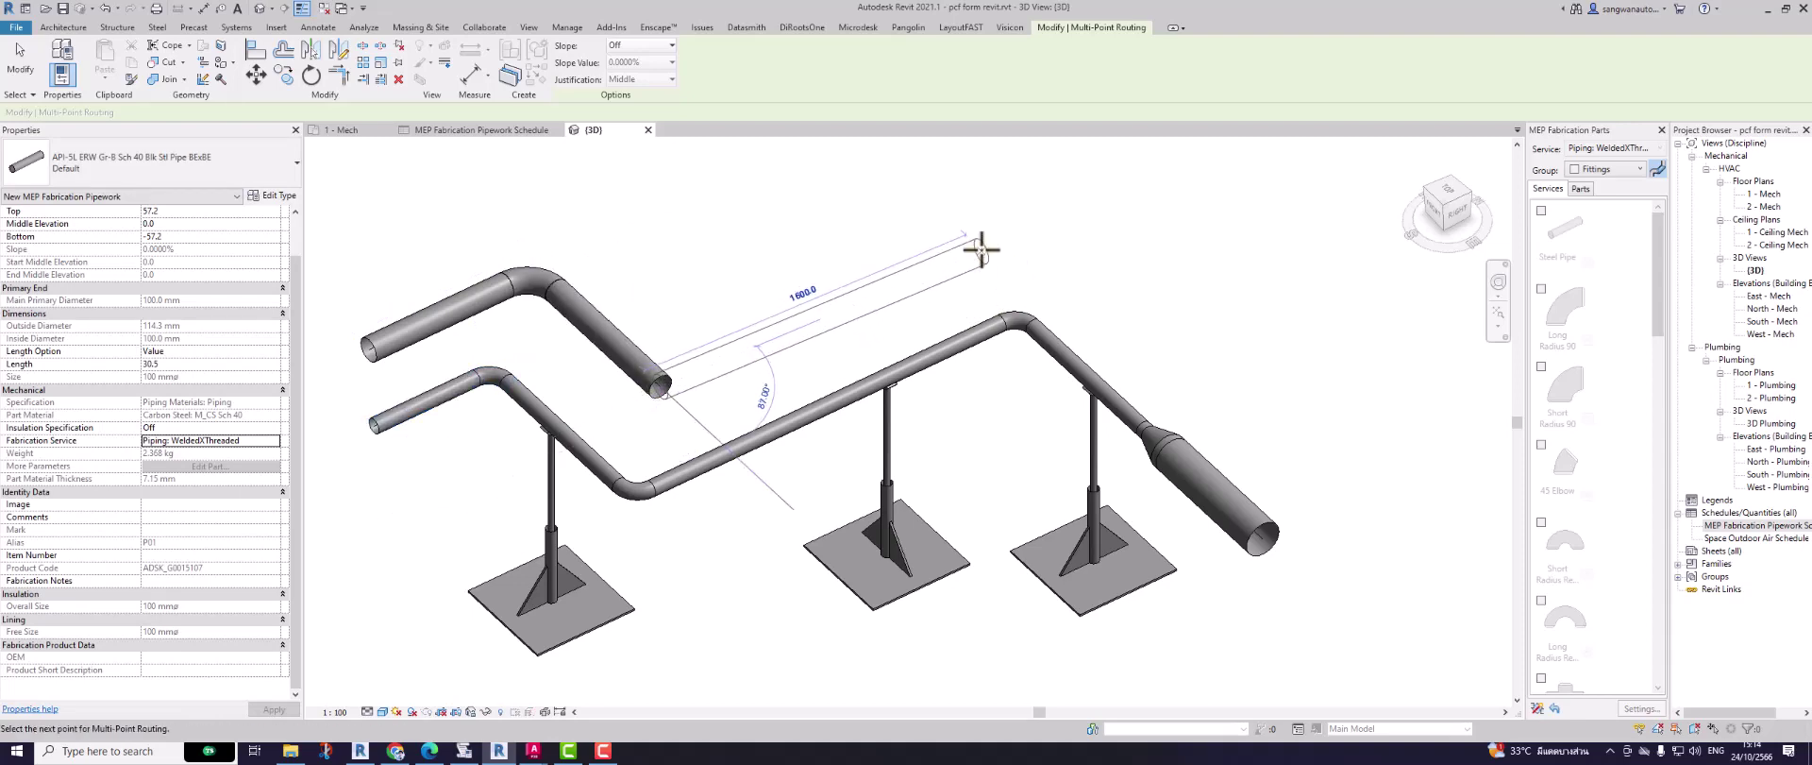
click(979, 243)
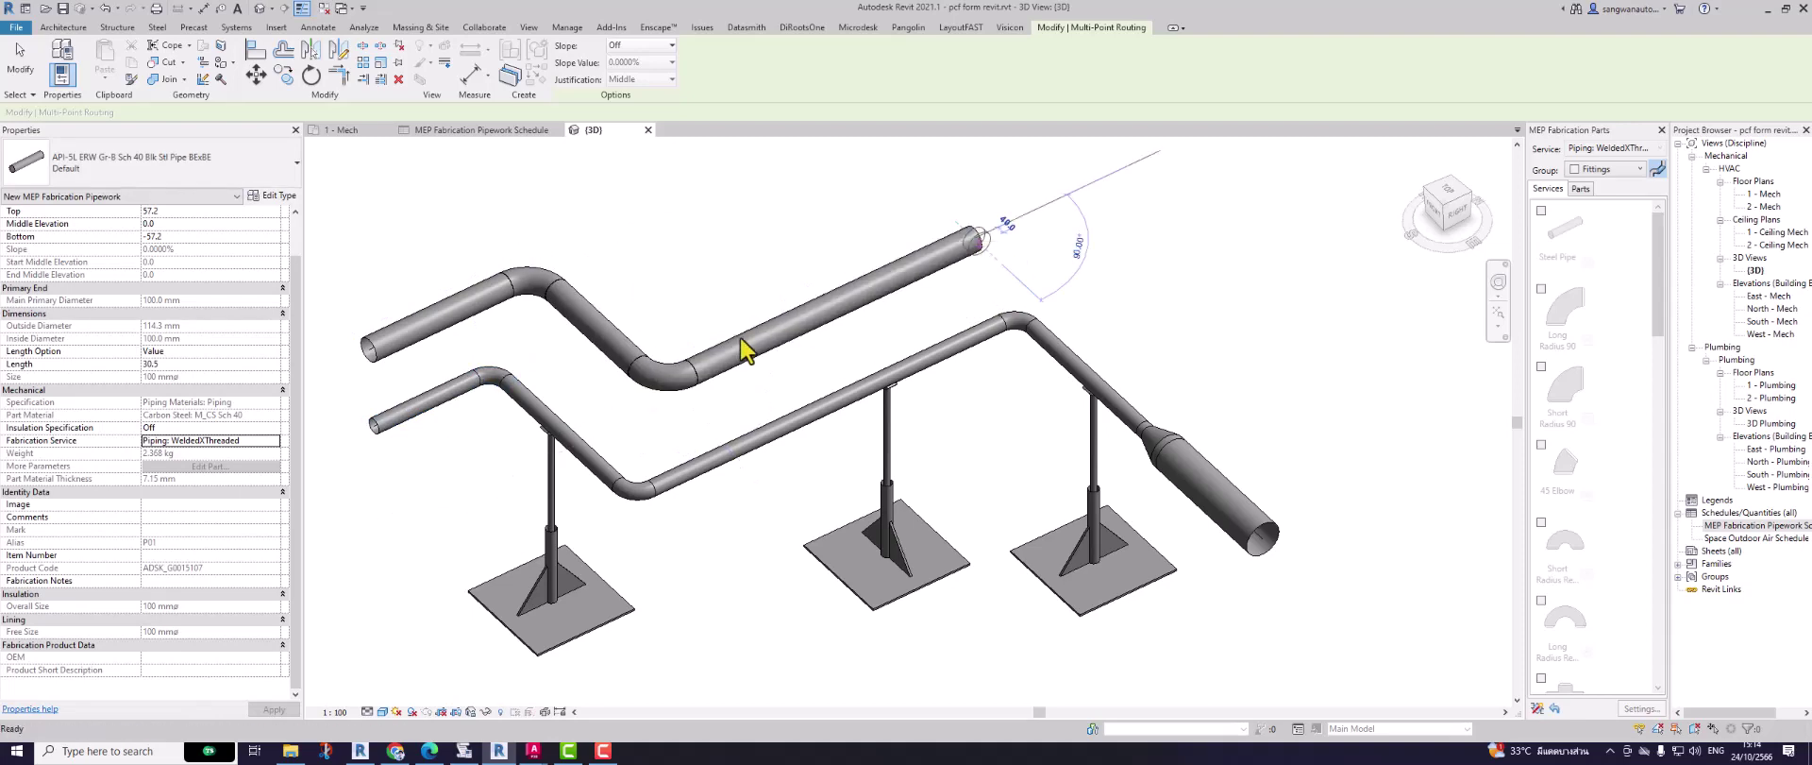
key(Escape)
scroll(675, 349, up, 5)
key(Escape)
drag(567, 310, 810, 499)
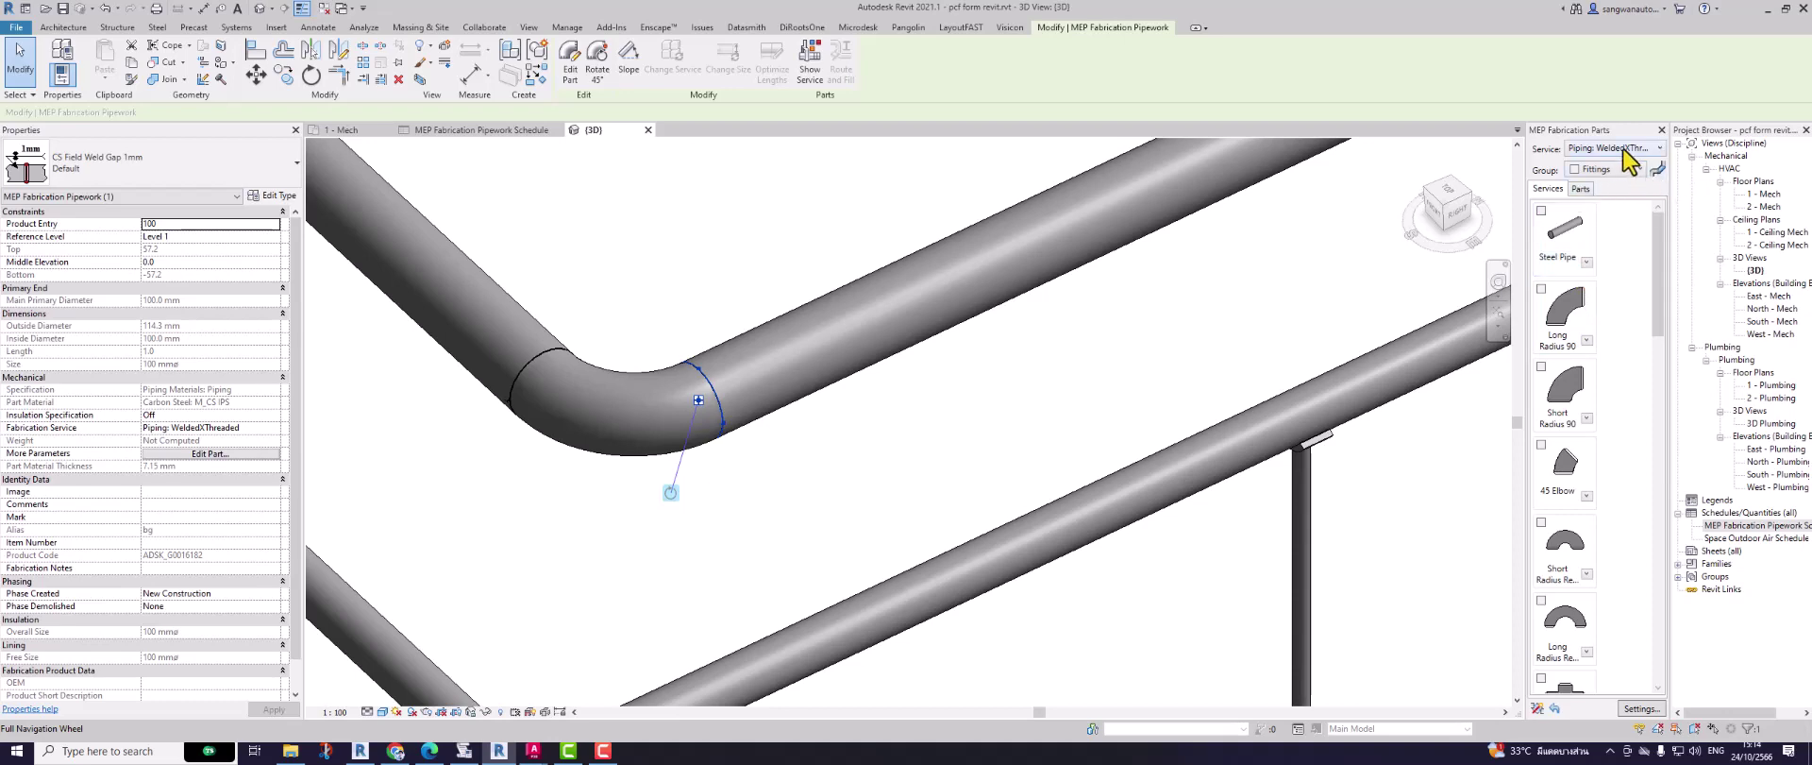
key(Escape)
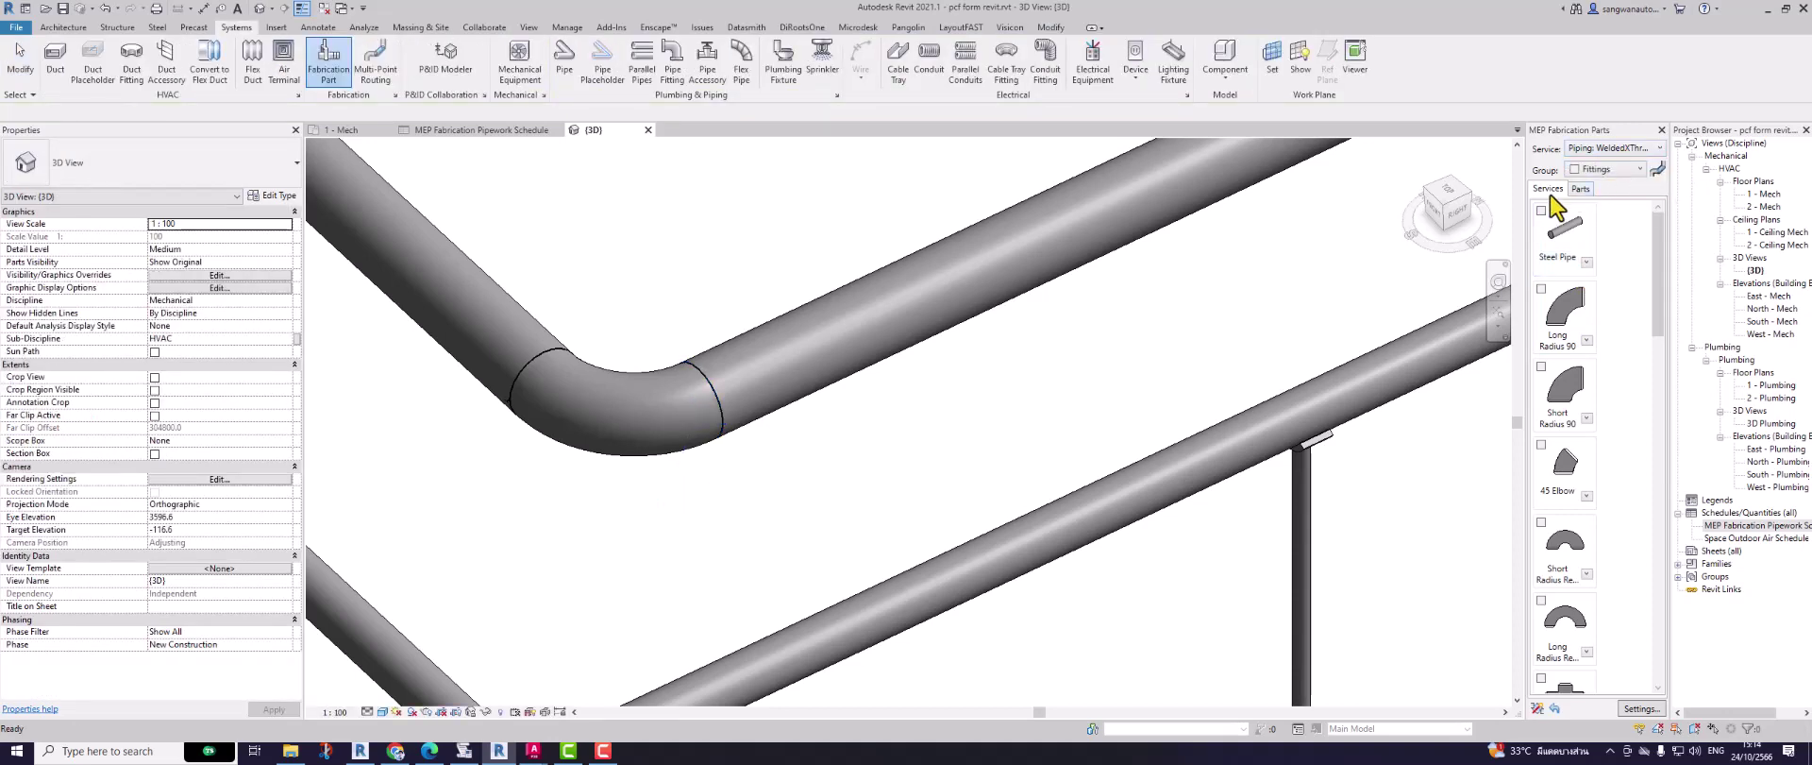
click(1651, 710)
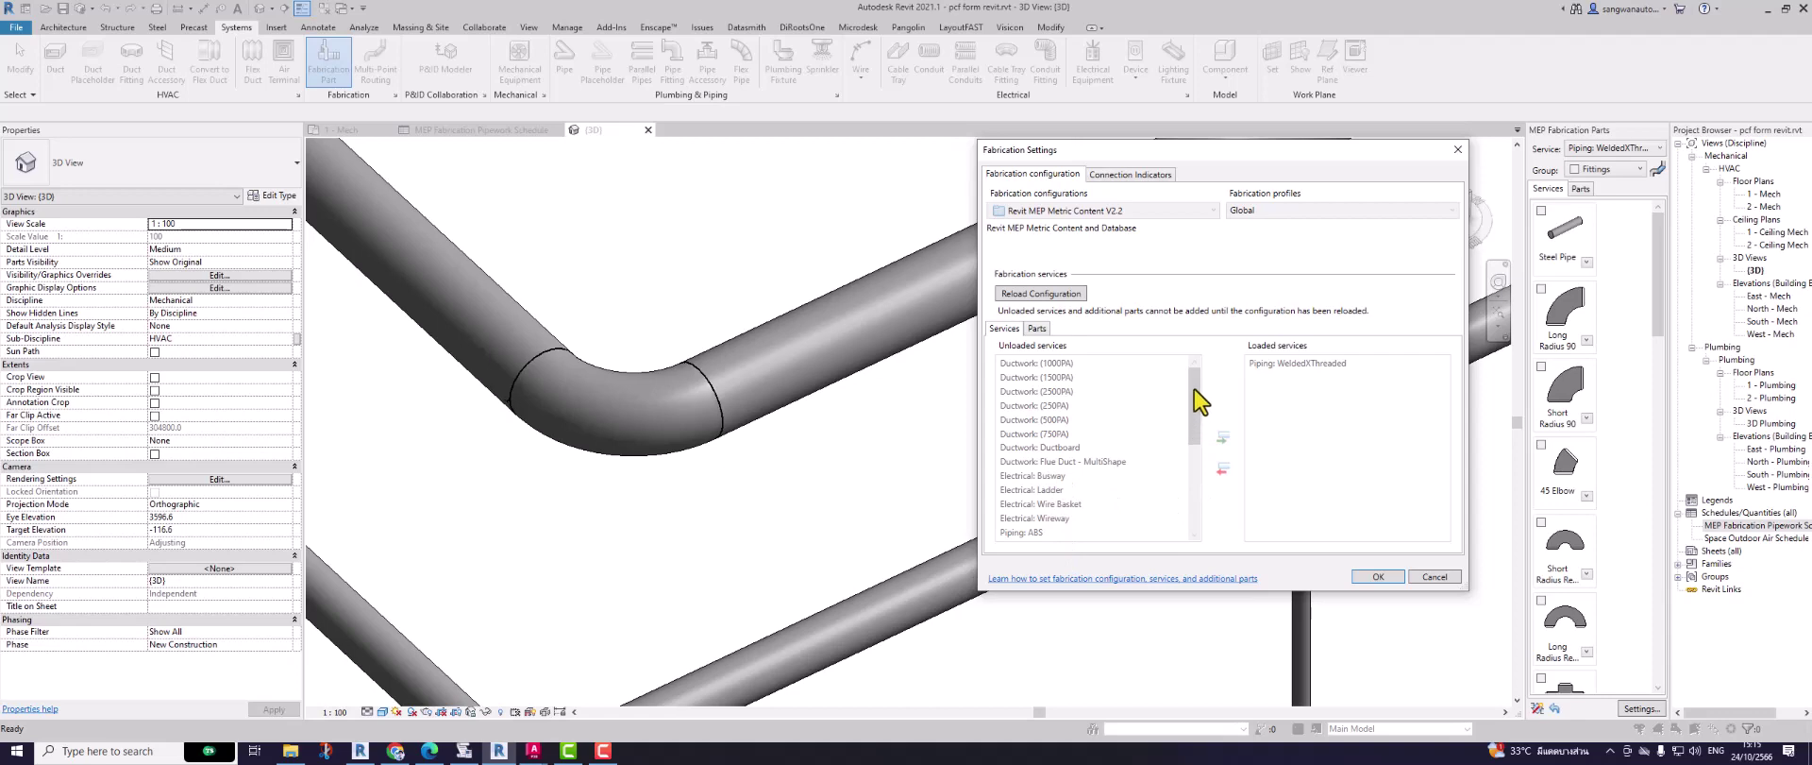
click(1061, 295)
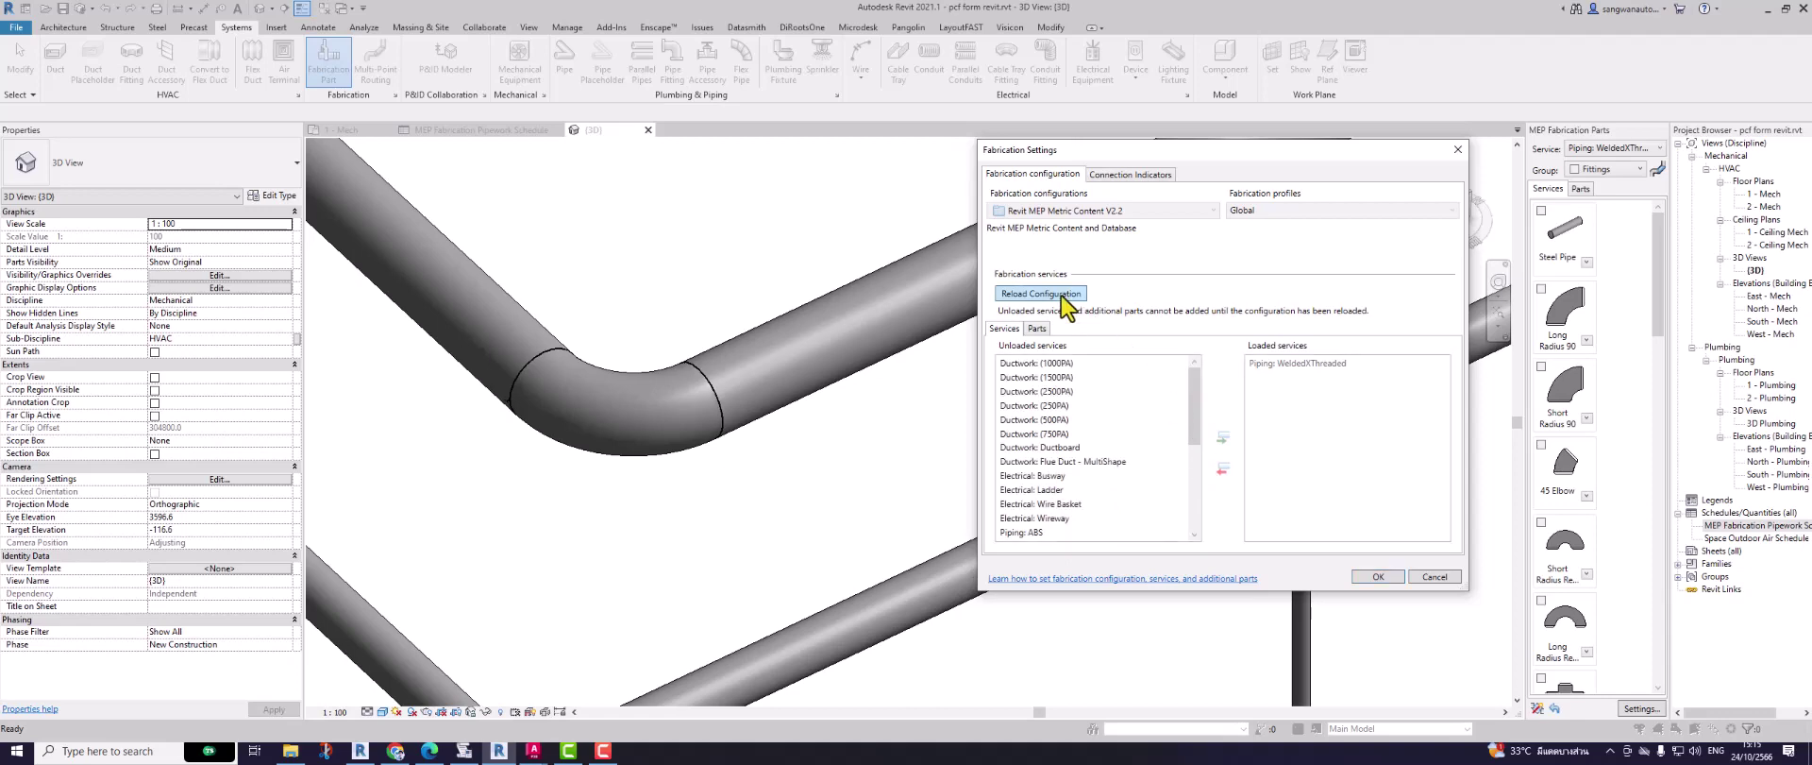
drag(1195, 438, 1208, 519)
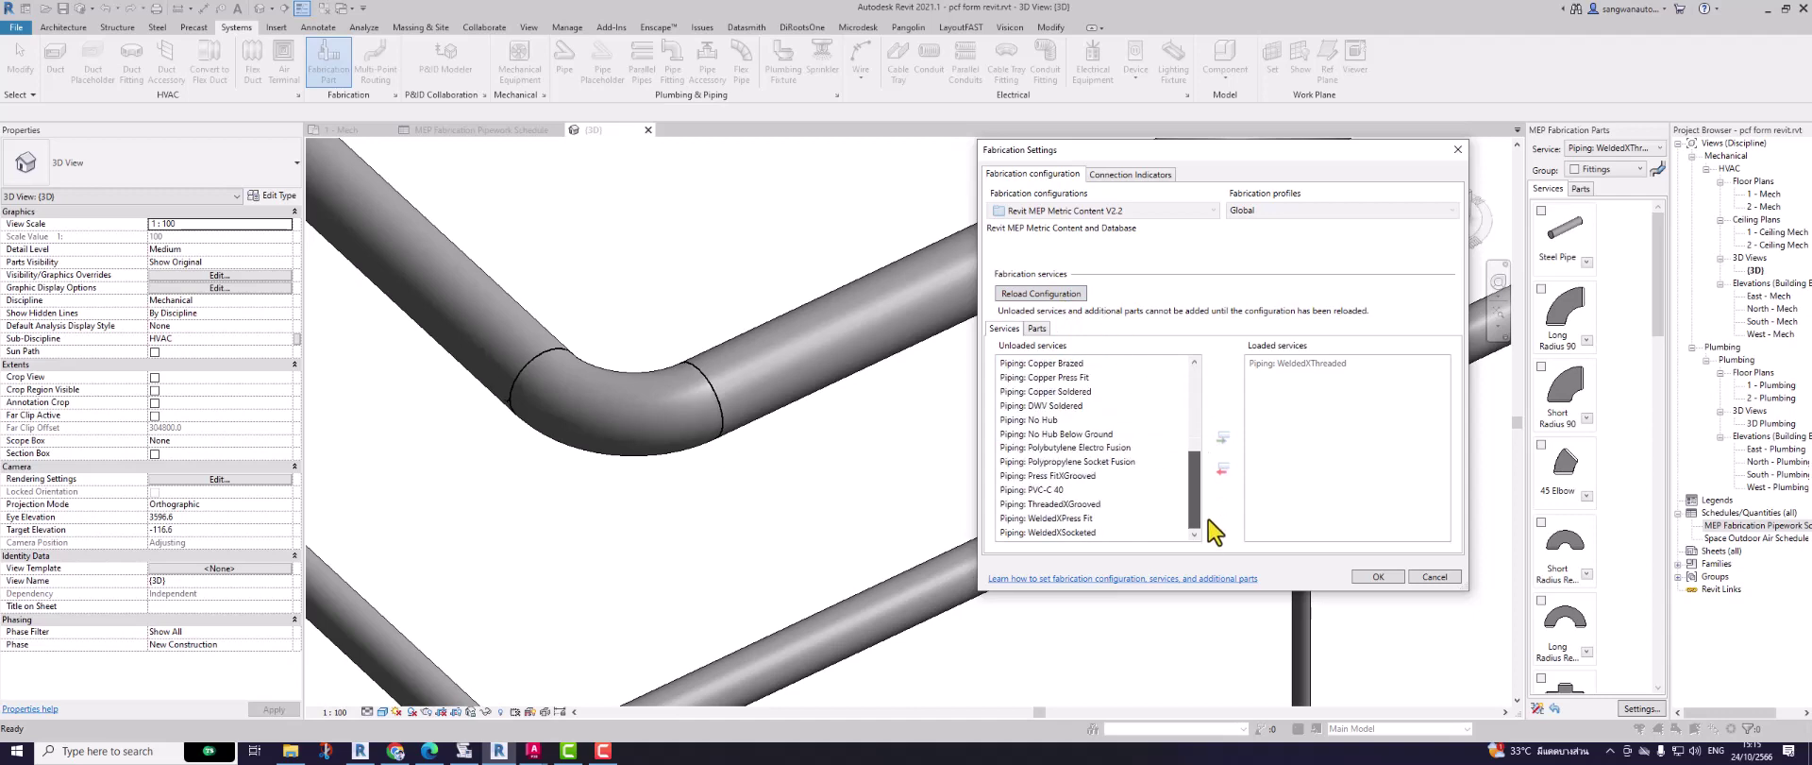
click(1070, 505)
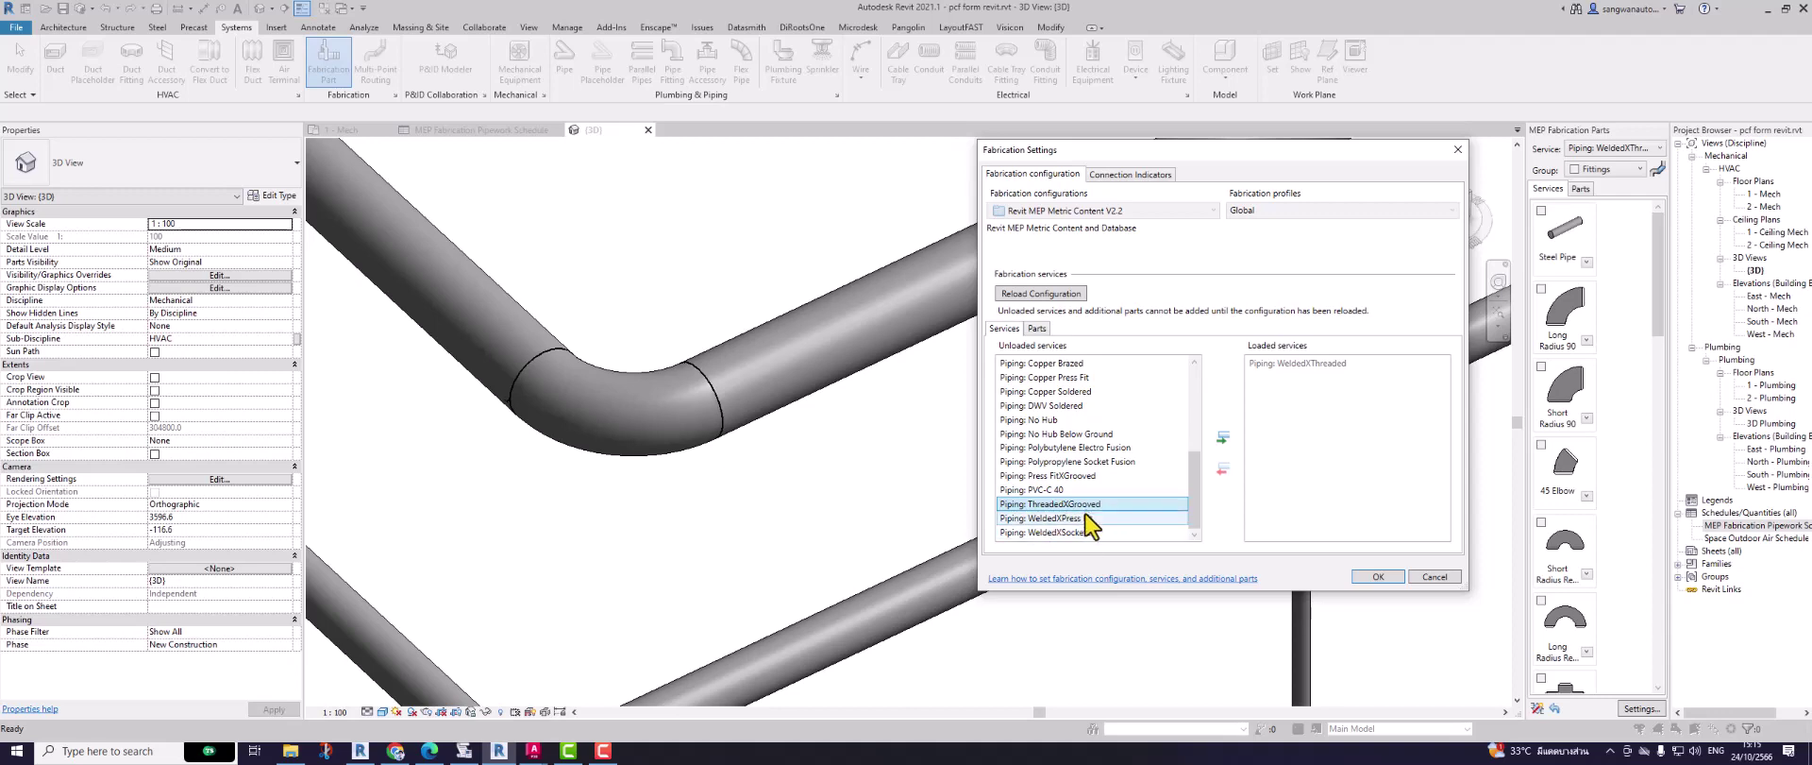
click(1082, 531)
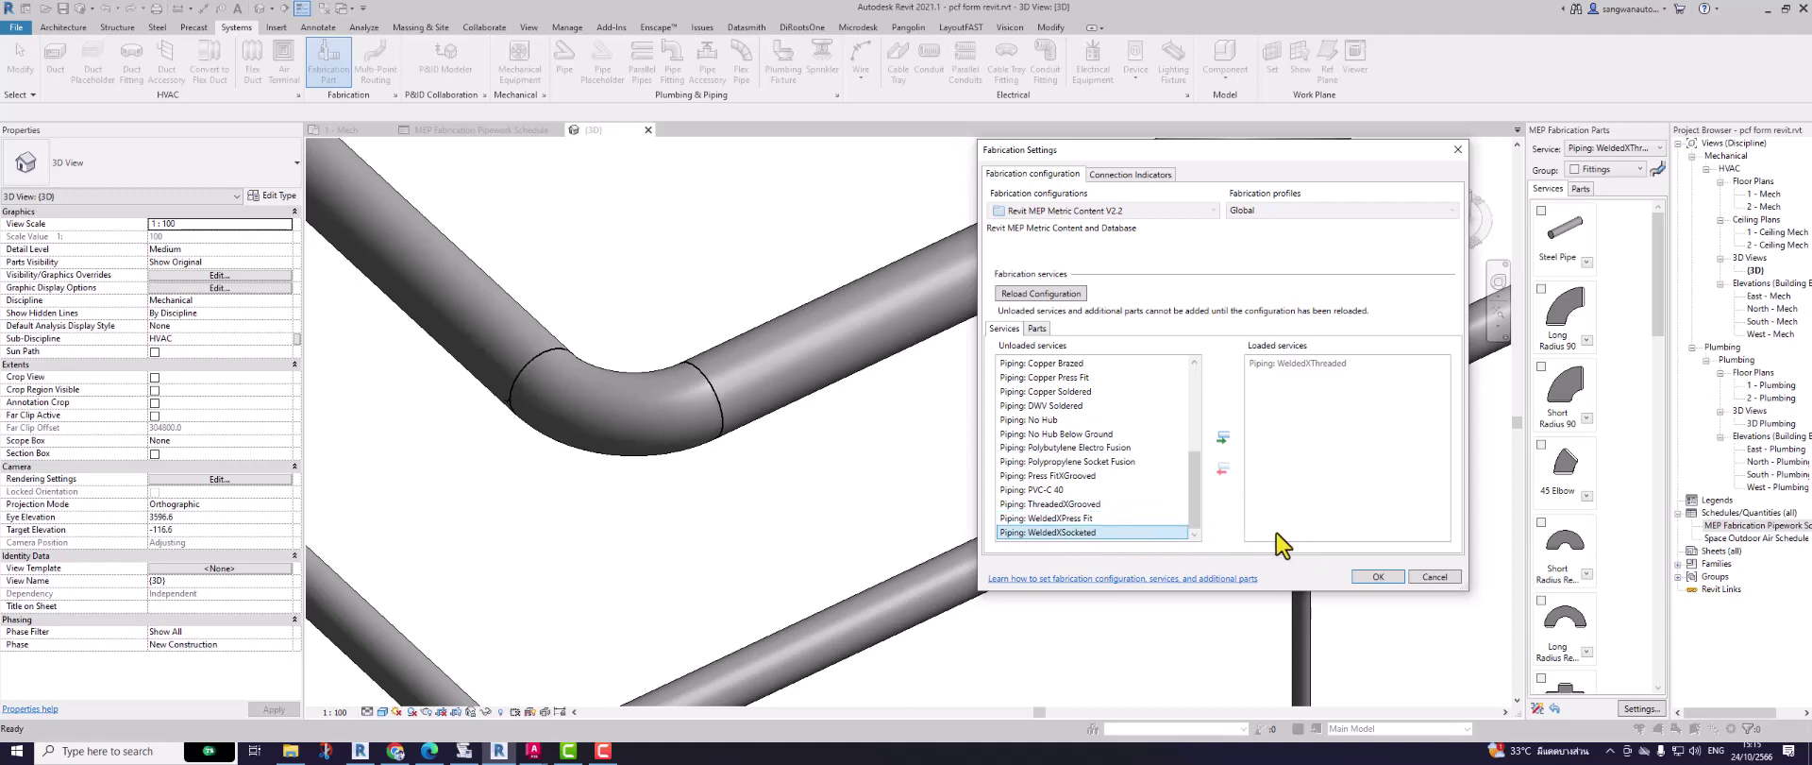
click(1421, 571)
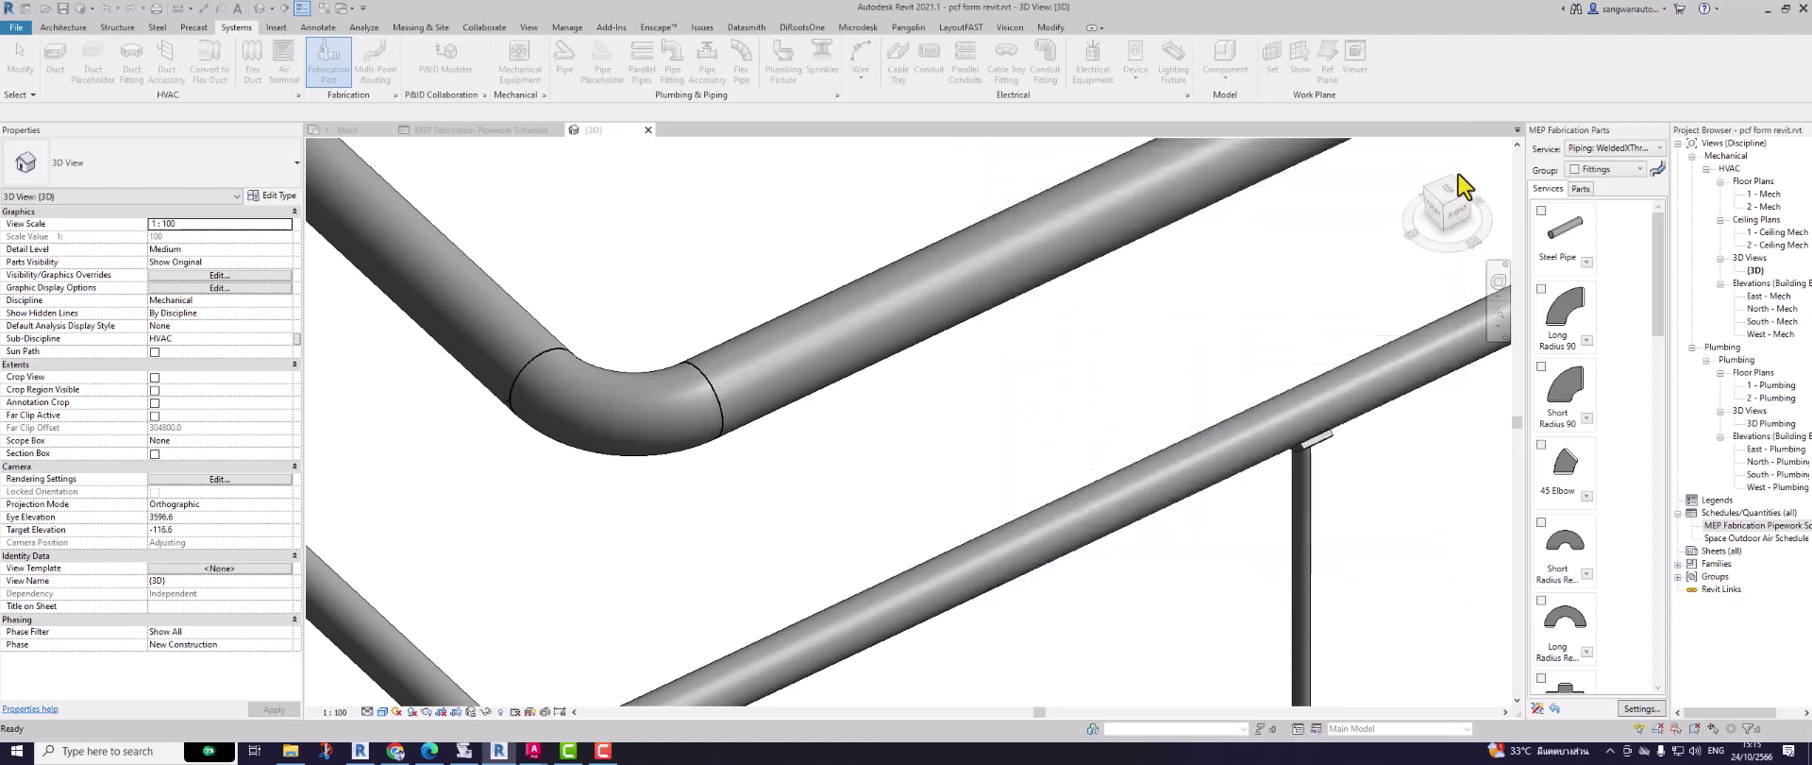
scroll(1029, 388, down, 5)
scroll(720, 324, up, 3)
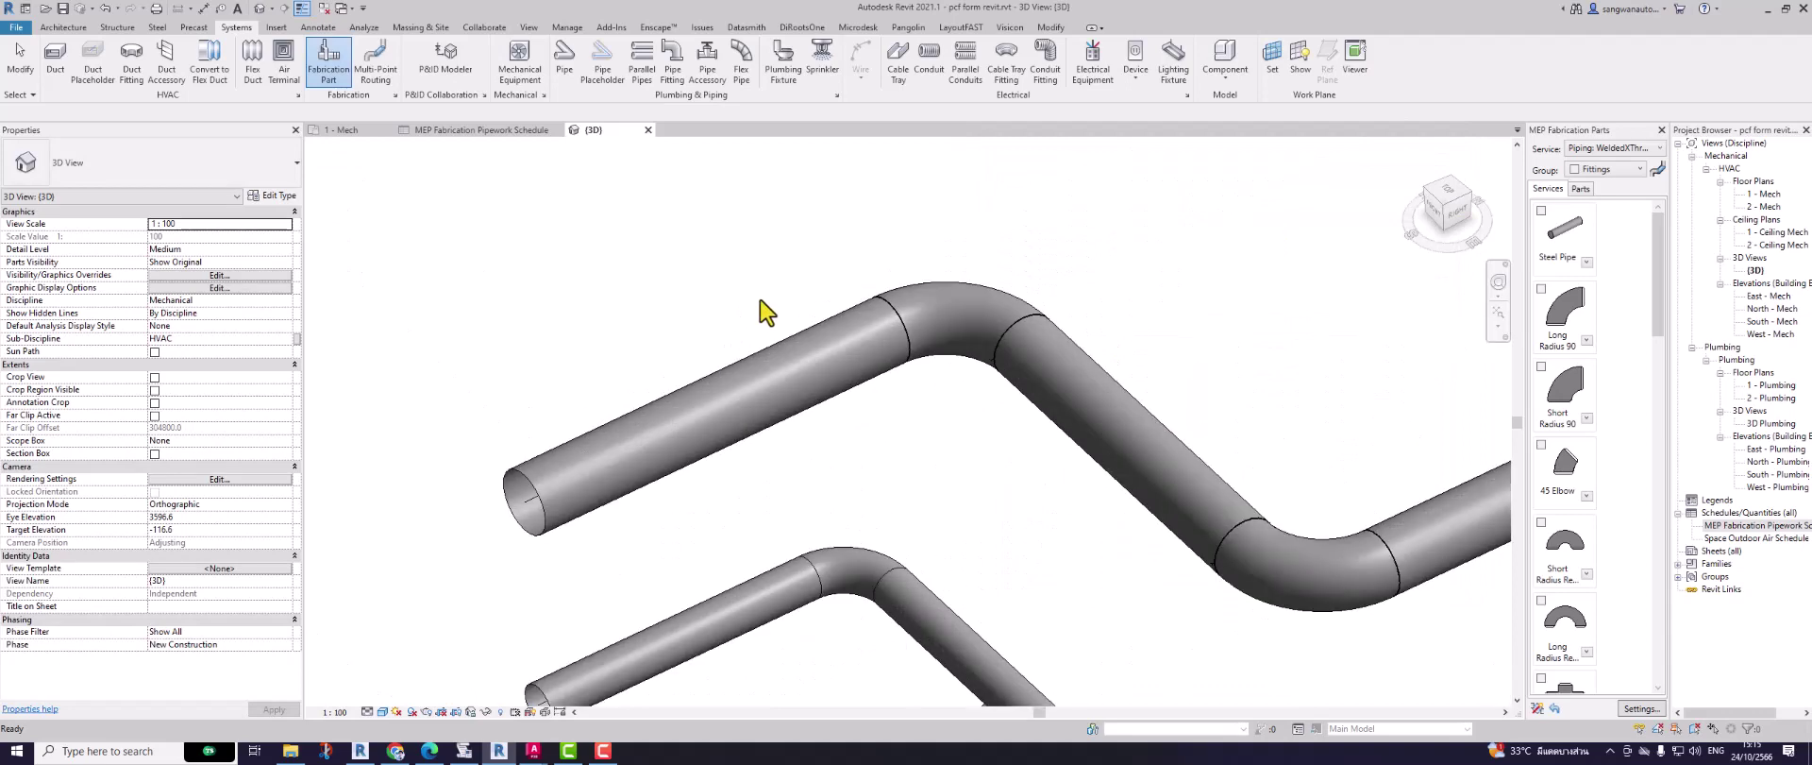
scroll(761, 303, up, 1)
key(Escape)
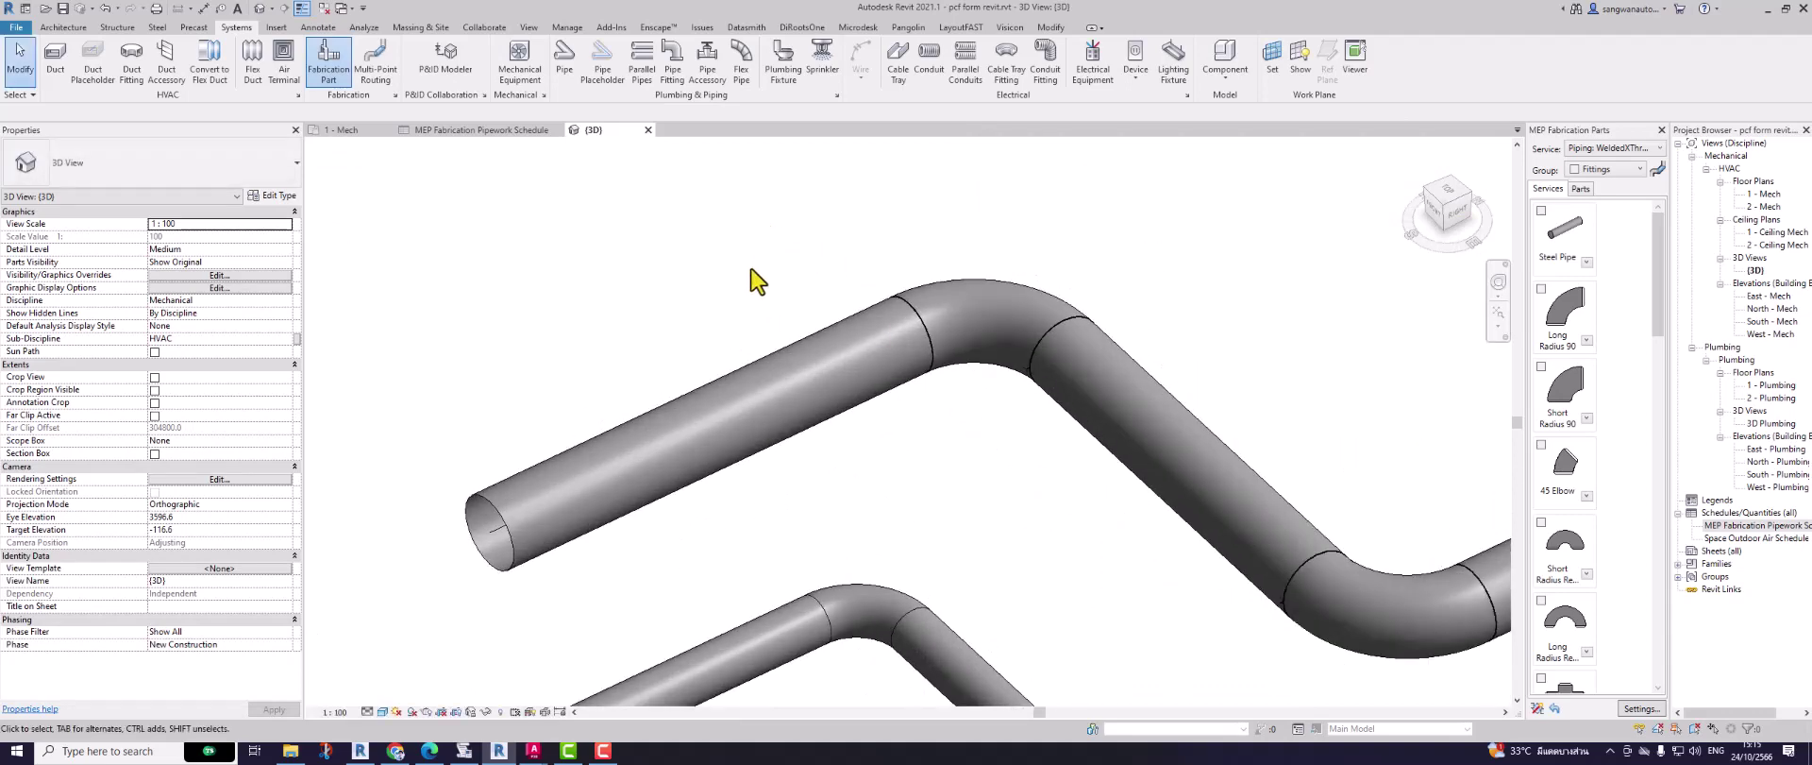
scroll(756, 280, down, 2)
scroll(782, 274, up, 2)
drag(769, 243, 891, 385)
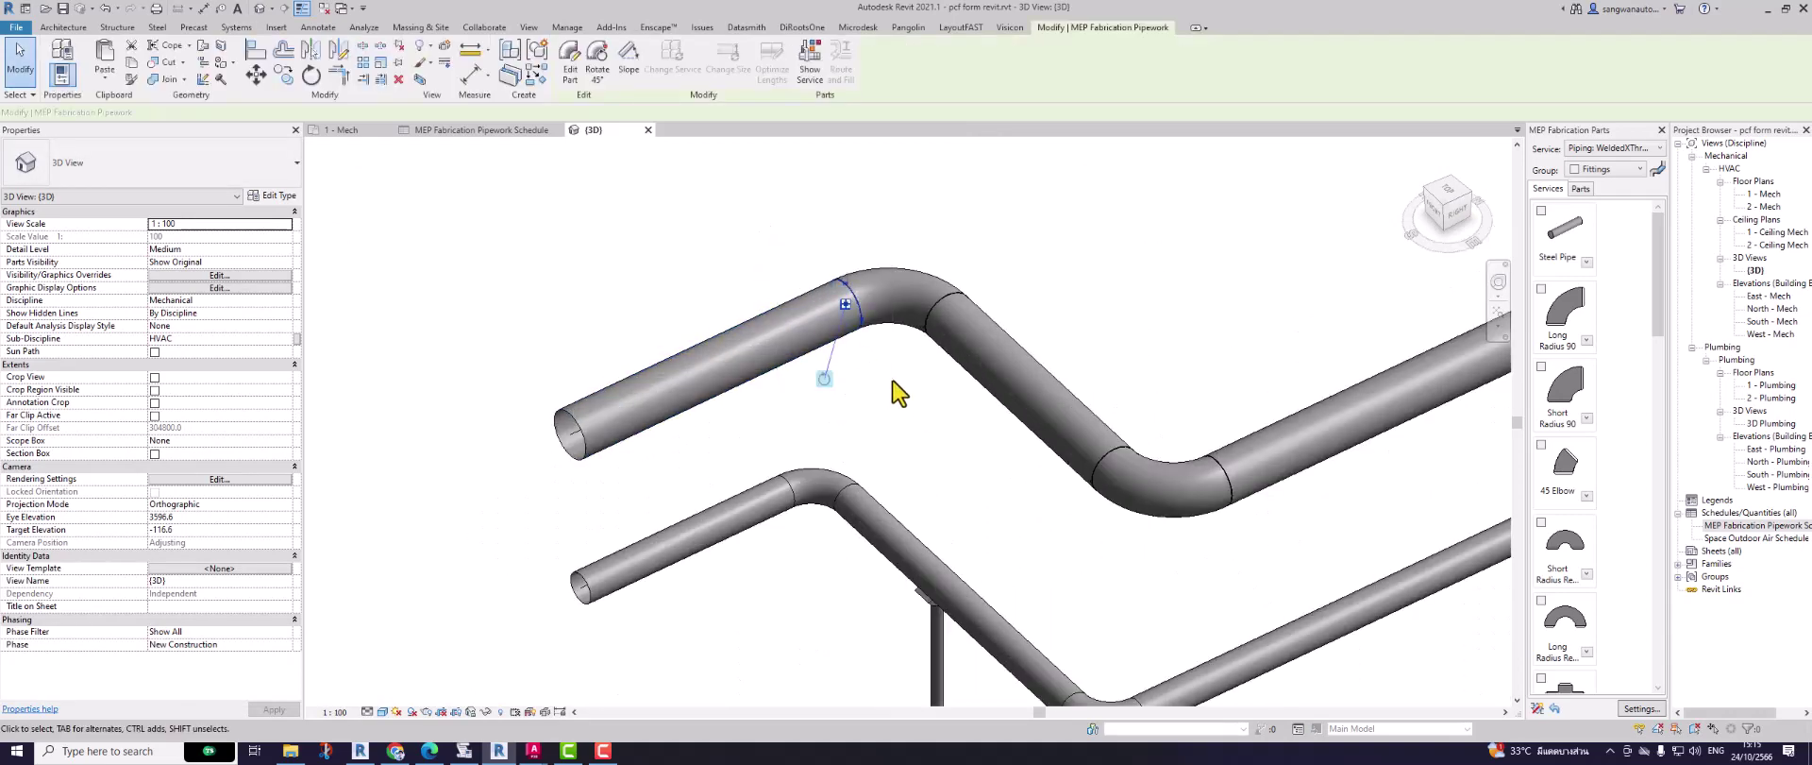
drag(906, 249, 1026, 394)
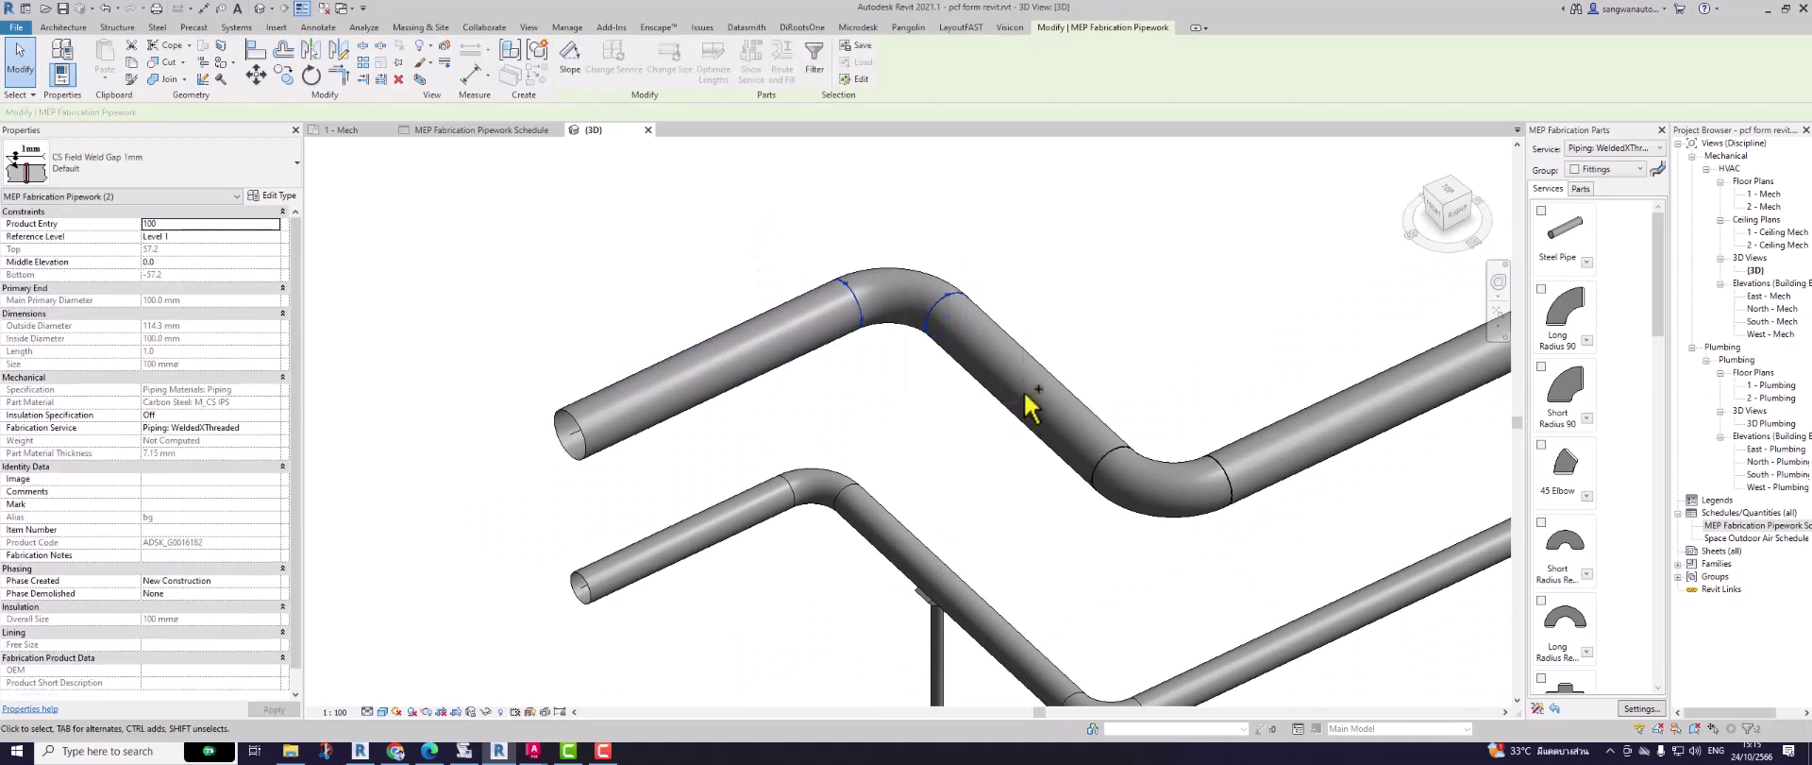
click(1029, 314)
drag(1095, 311, 1147, 538)
drag(1191, 383, 1284, 552)
scroll(933, 505, down, 2)
scroll(1236, 406, up, 3)
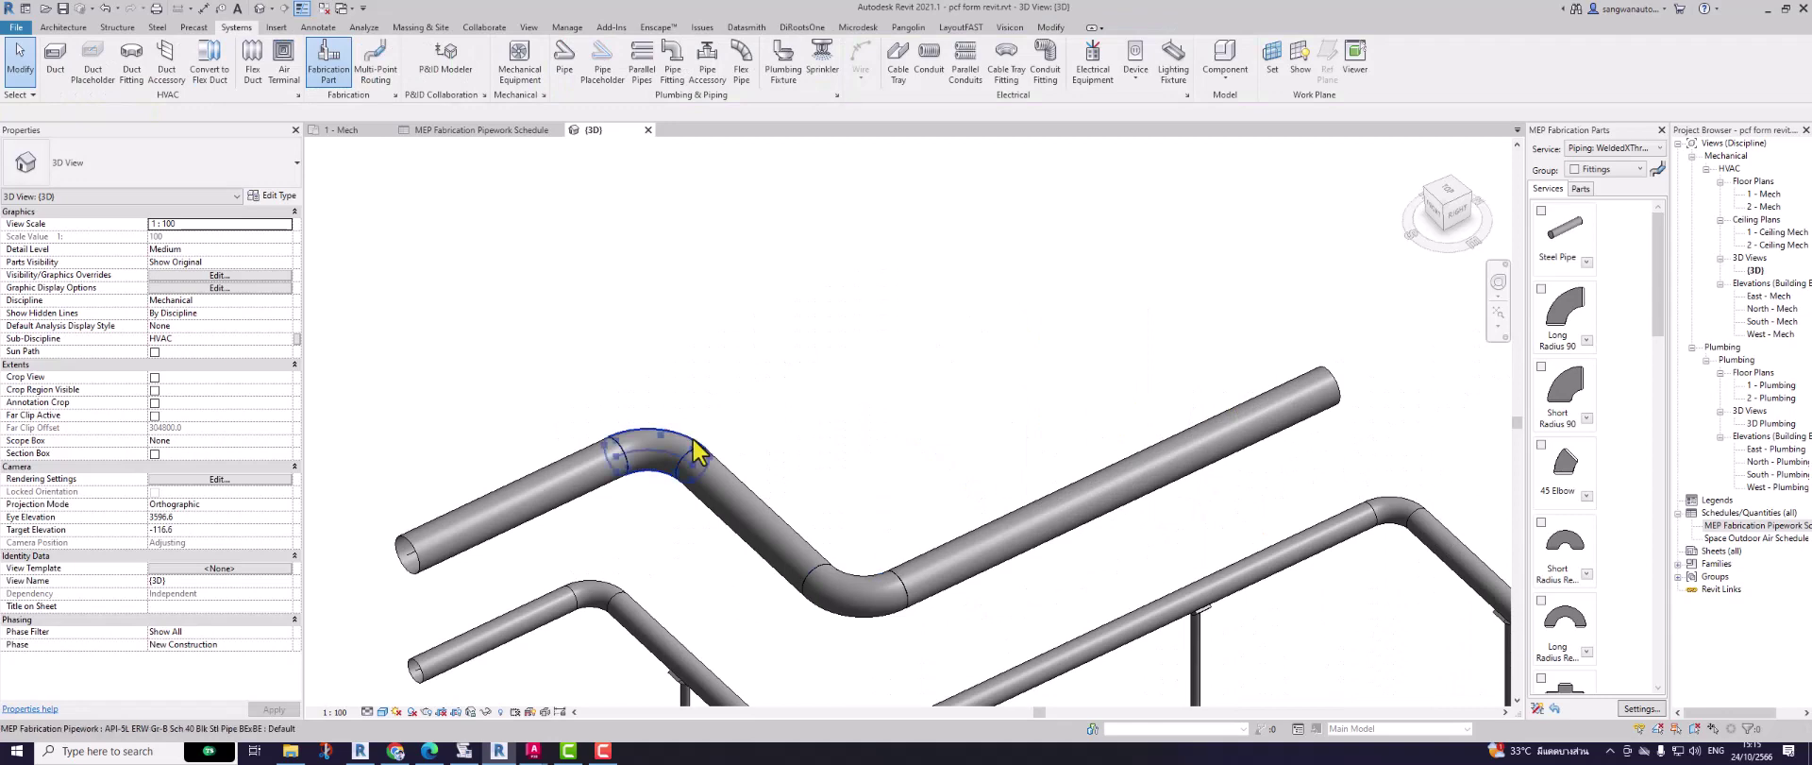
scroll(661, 444, up, 3)
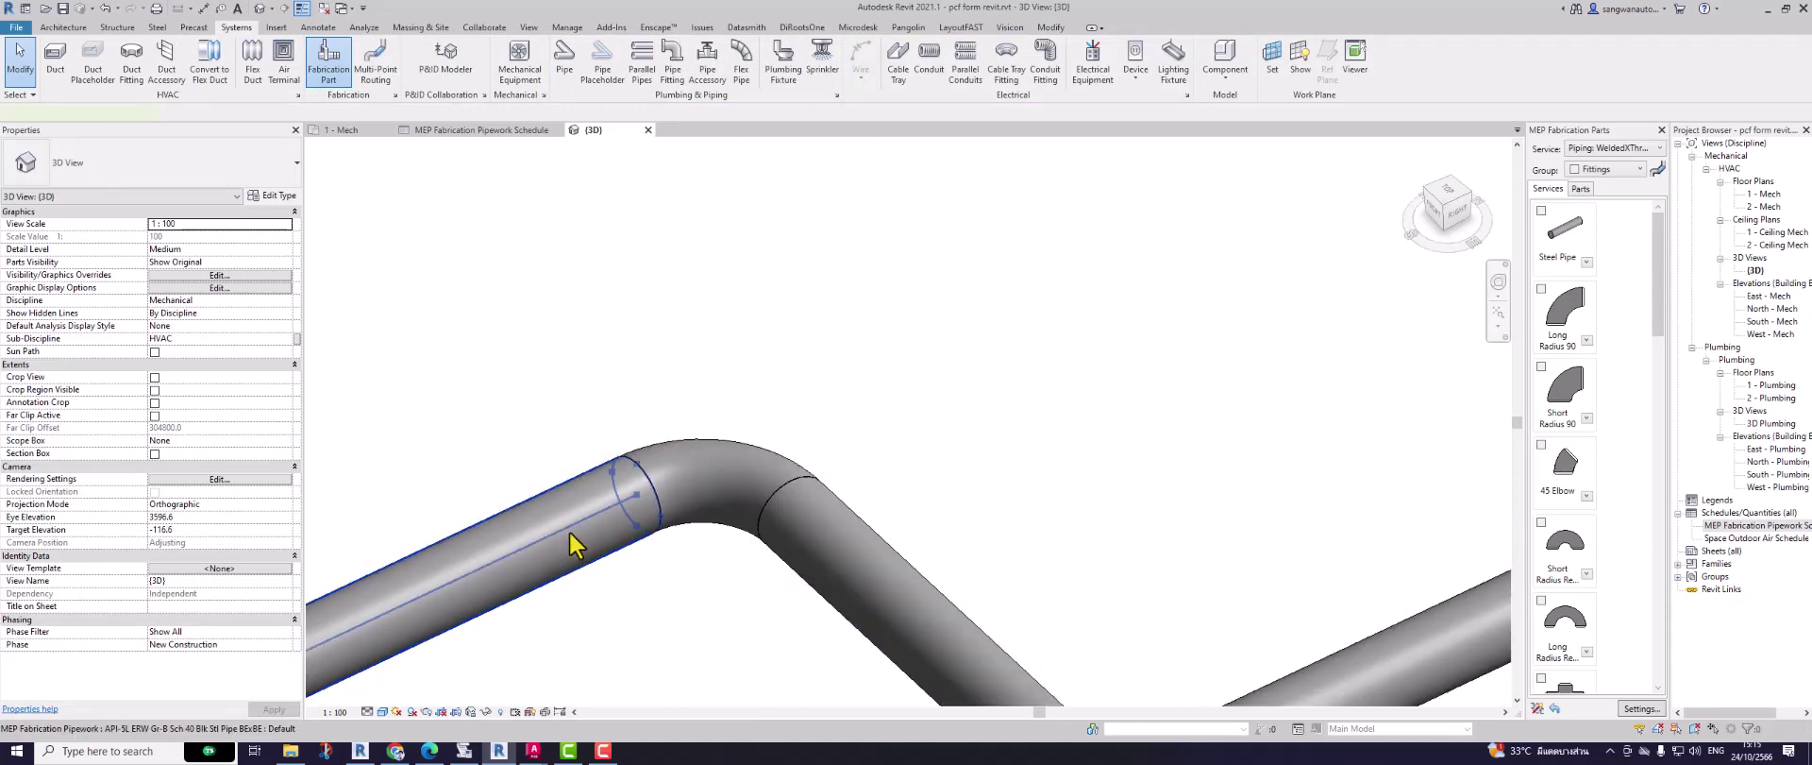
click(569, 529)
scroll(904, 455, down, 2)
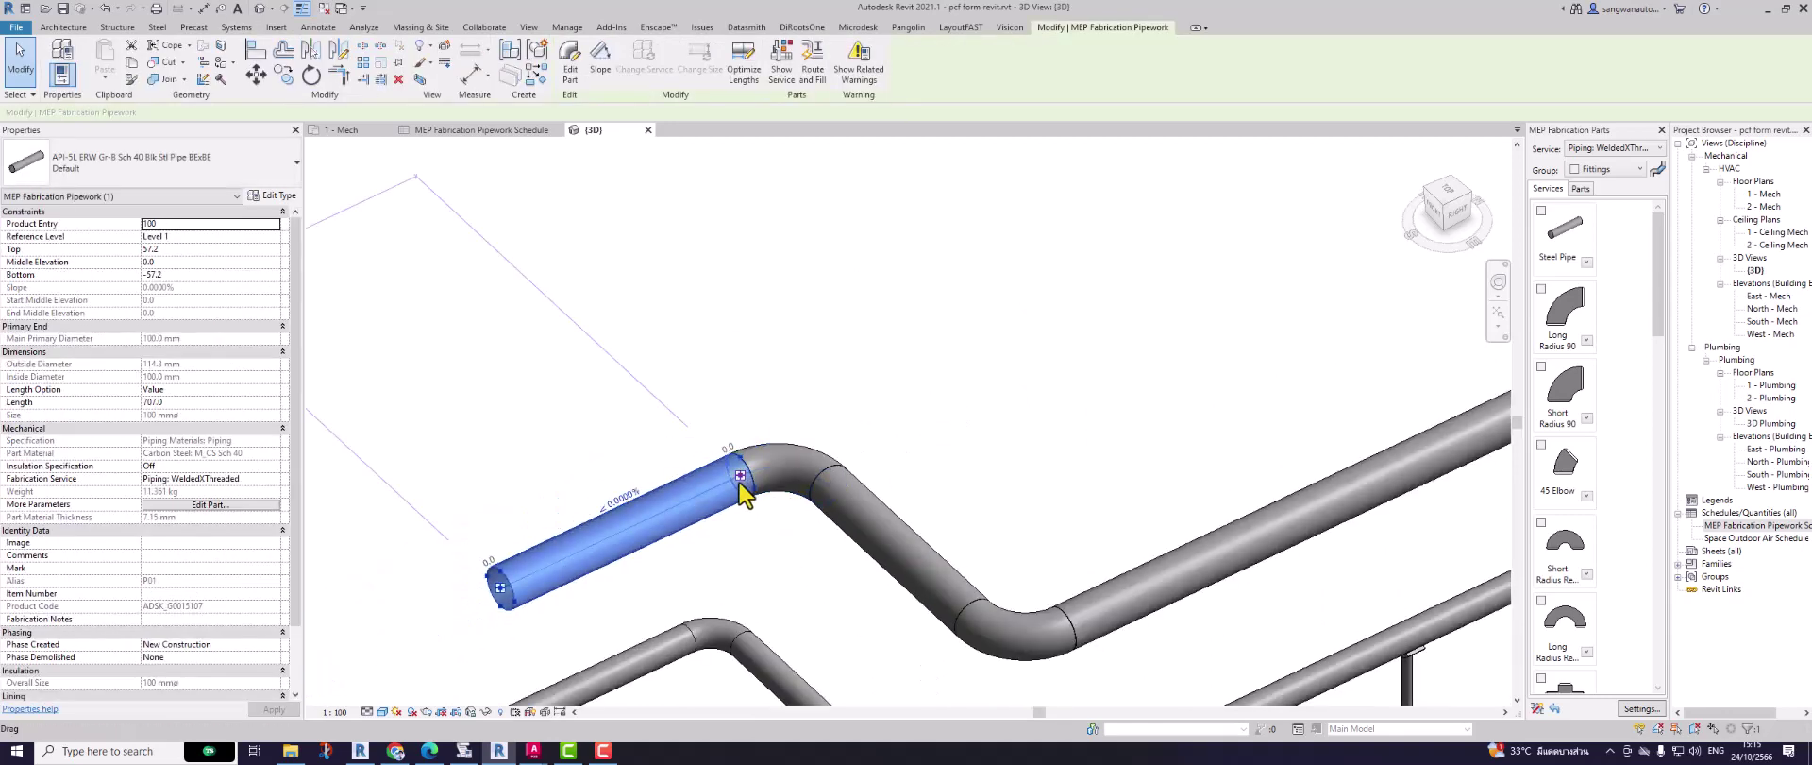
mouse_move(741, 475)
mouse_down()
mouse_move(706, 501)
mouse_move(722, 483)
mouse_up()
key(Escape)
key(Escape)
scroll(733, 485, up, 2)
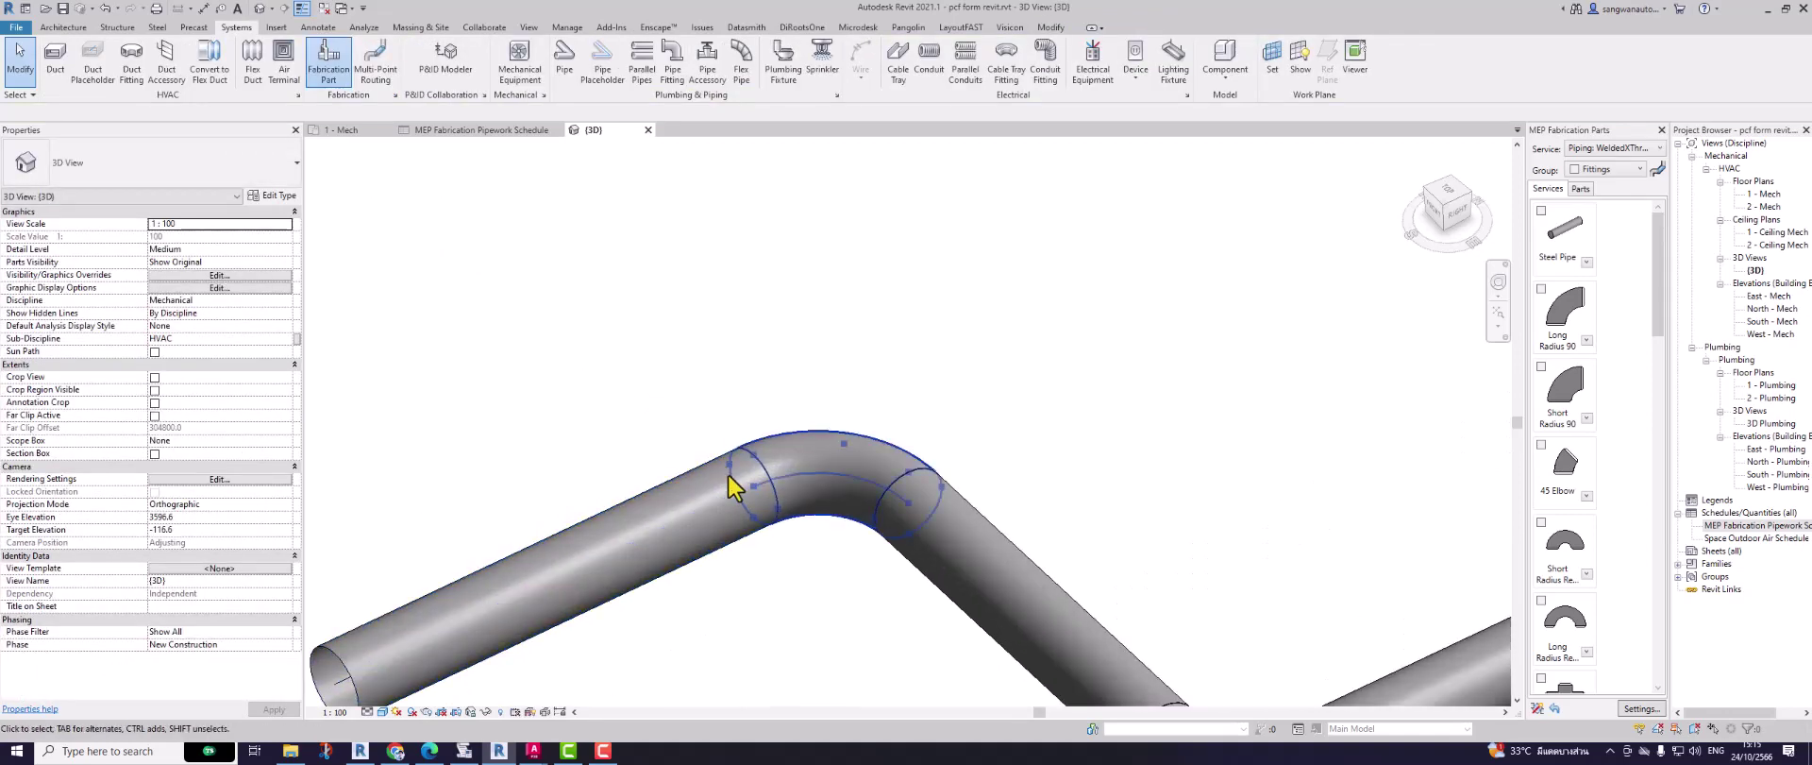
scroll(733, 486, down, 2)
drag(679, 408, 857, 597)
scroll(779, 369, up, 1)
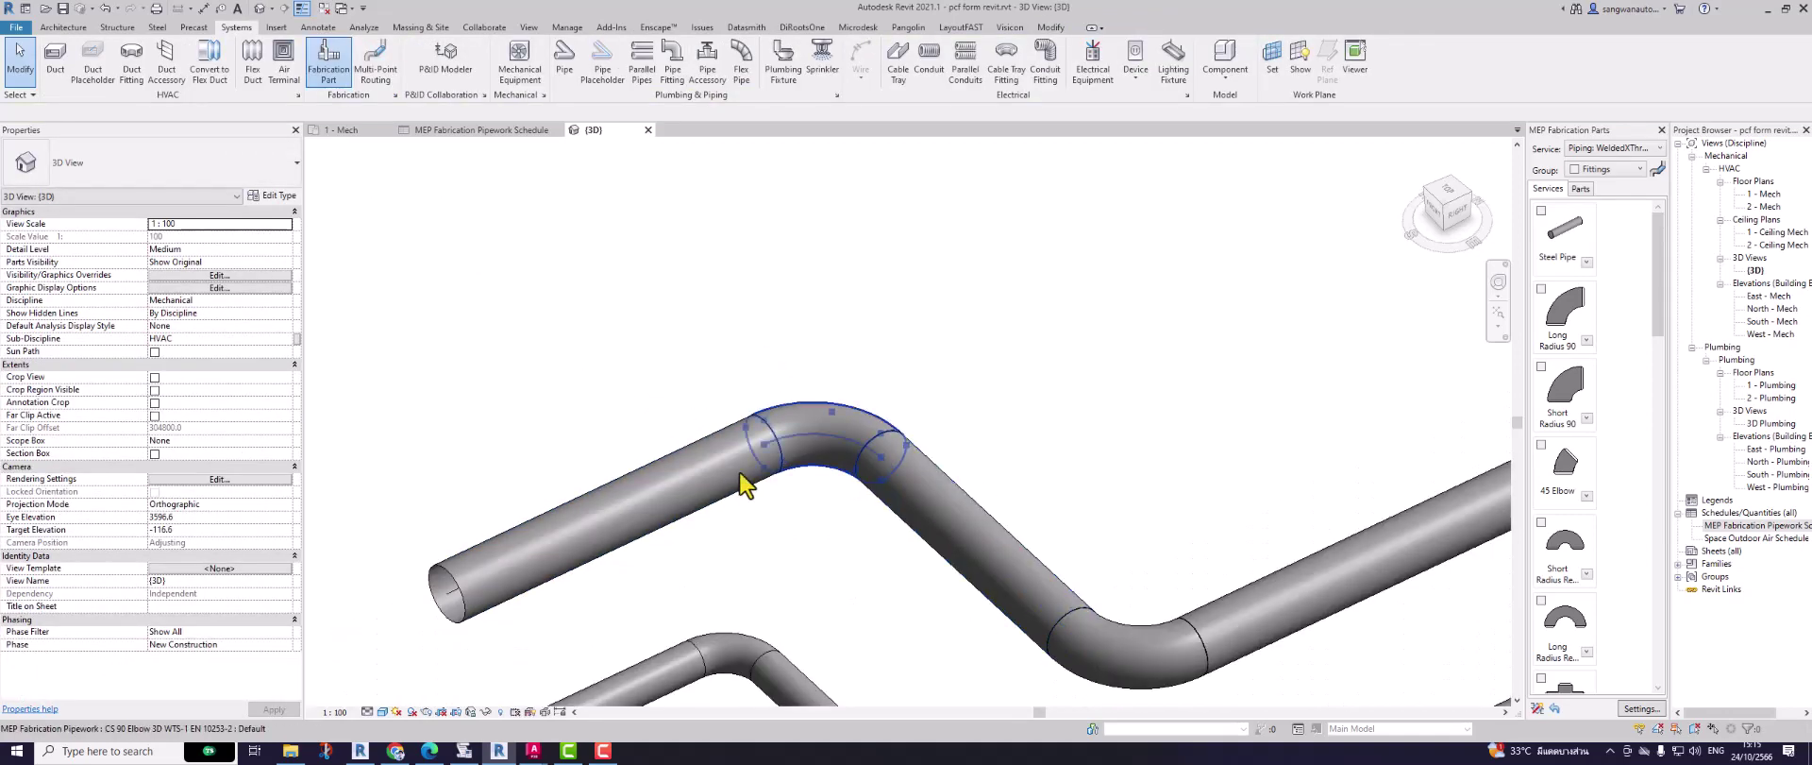
click(736, 456)
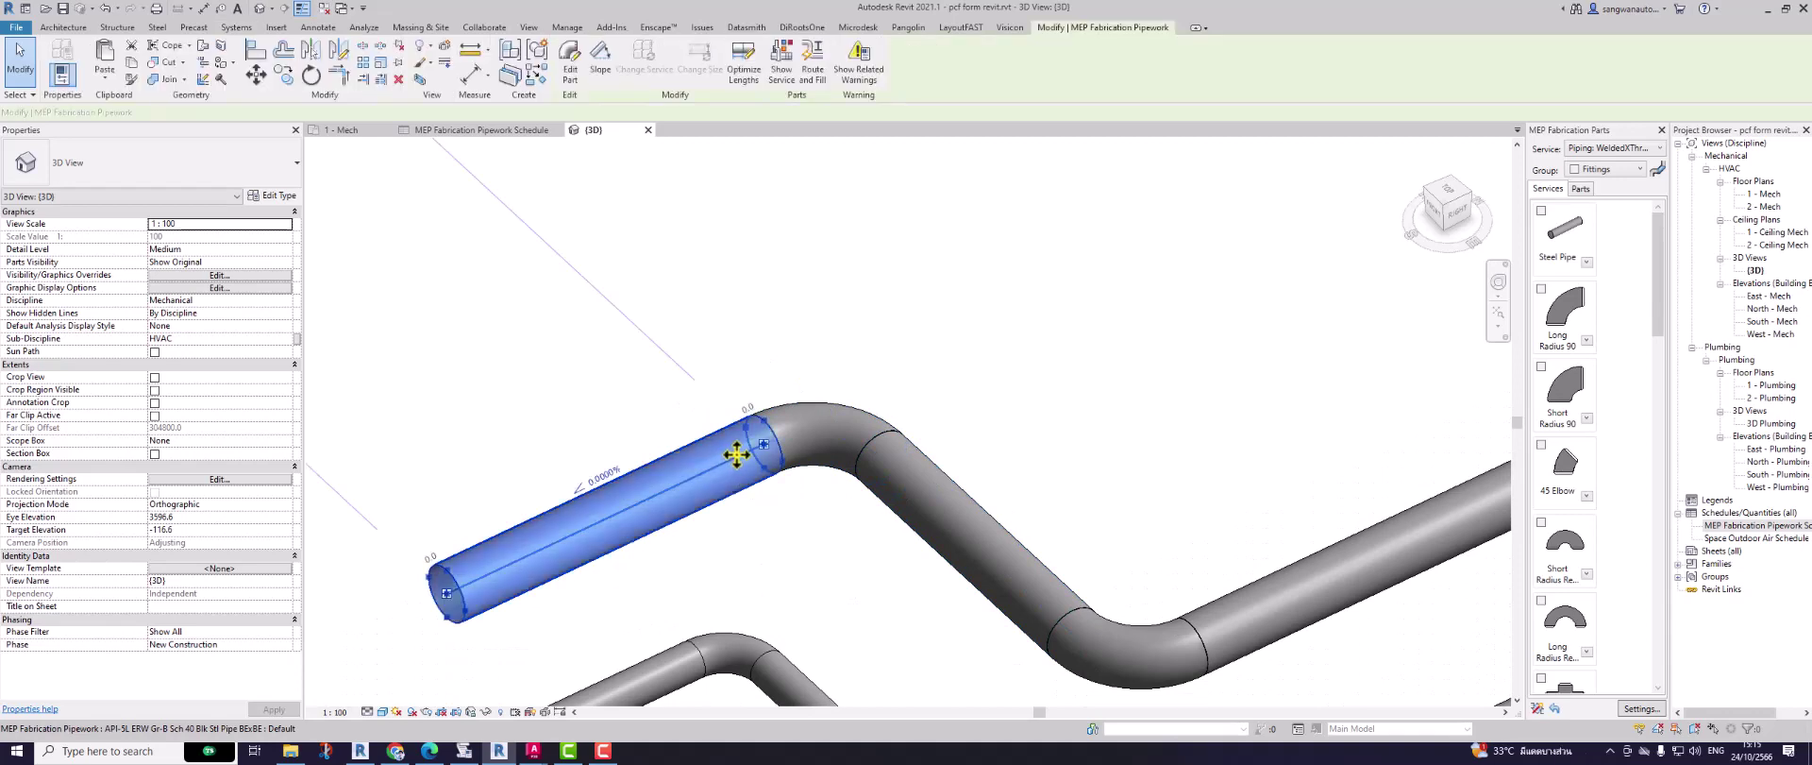
drag(737, 455, 672, 415)
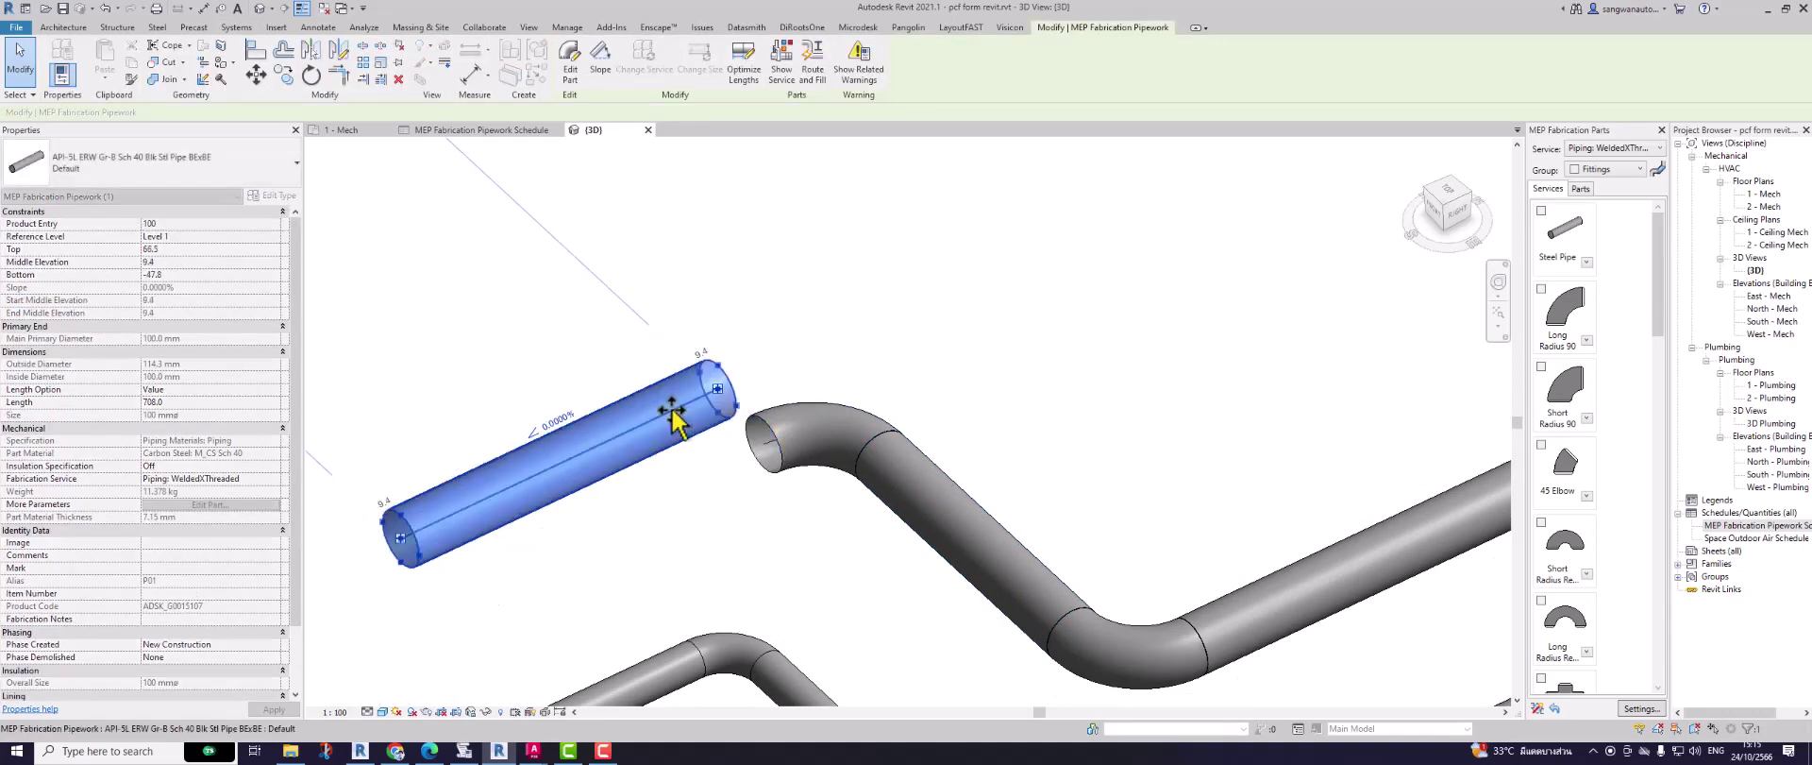
key(ctrl+z)
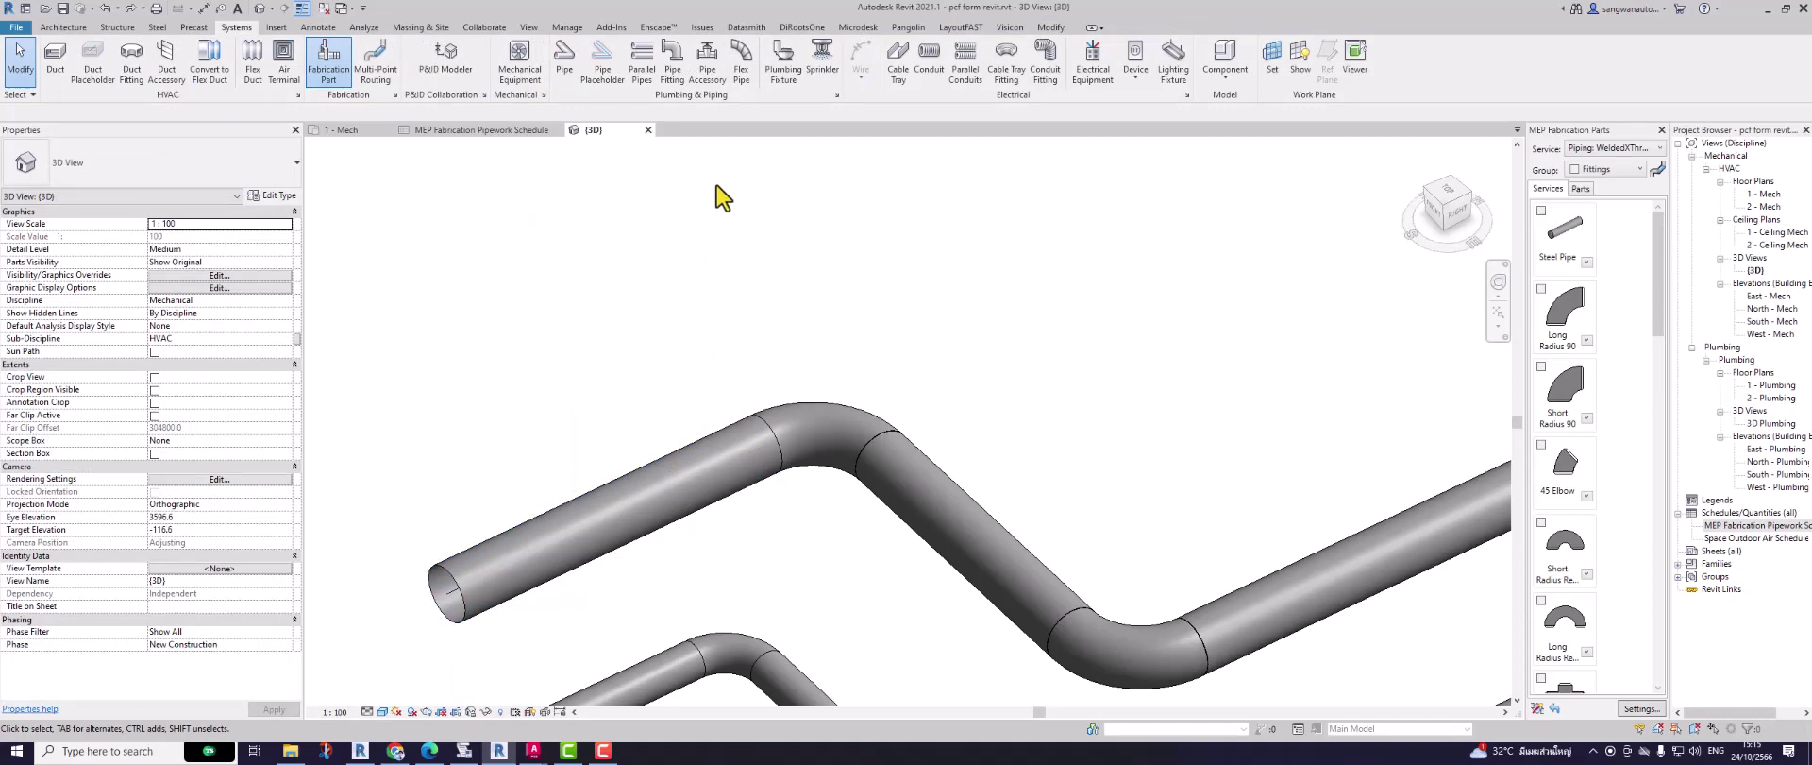
Step: Try the Microdesk Move Connect tool on the straight pipe, cancel, and zoom around the run
click(873, 27)
click(407, 58)
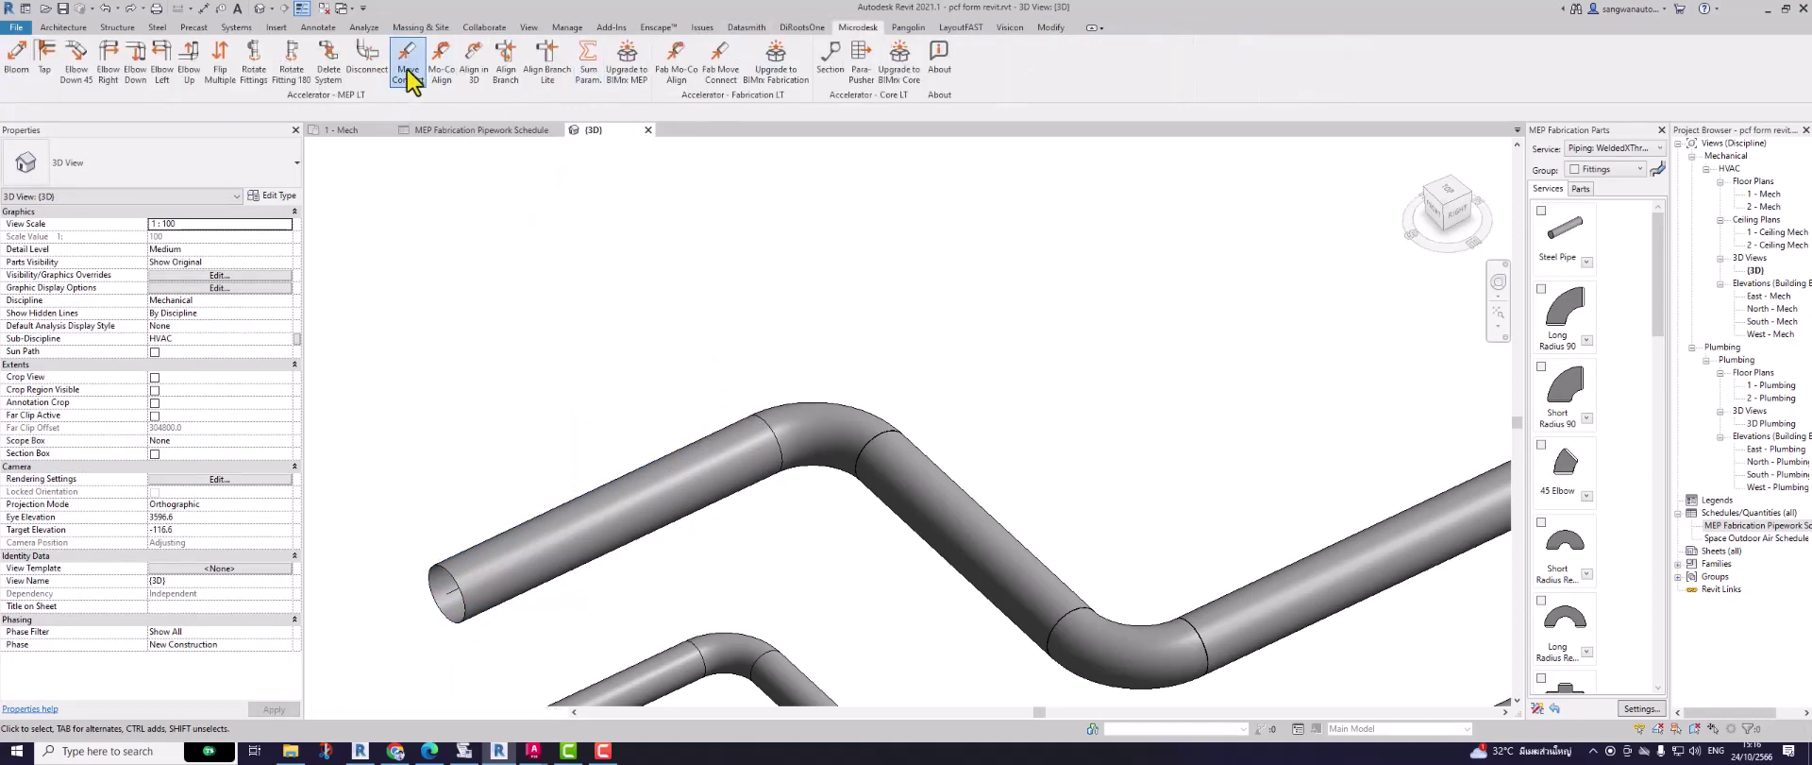
click(699, 445)
key(Escape)
scroll(988, 459, up, 2)
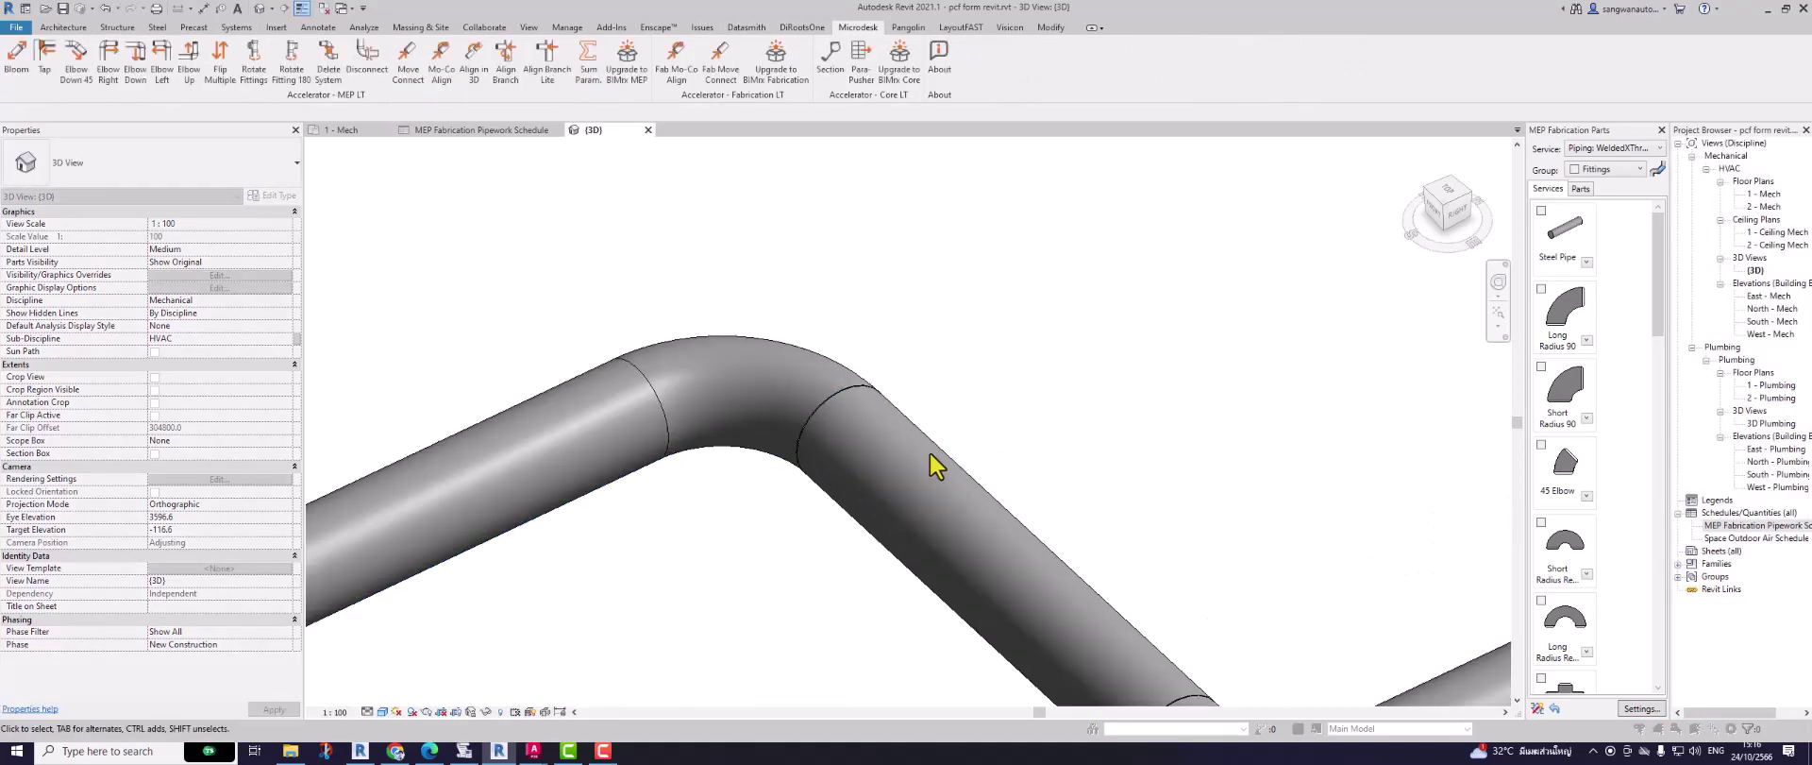
scroll(931, 457, up, 2)
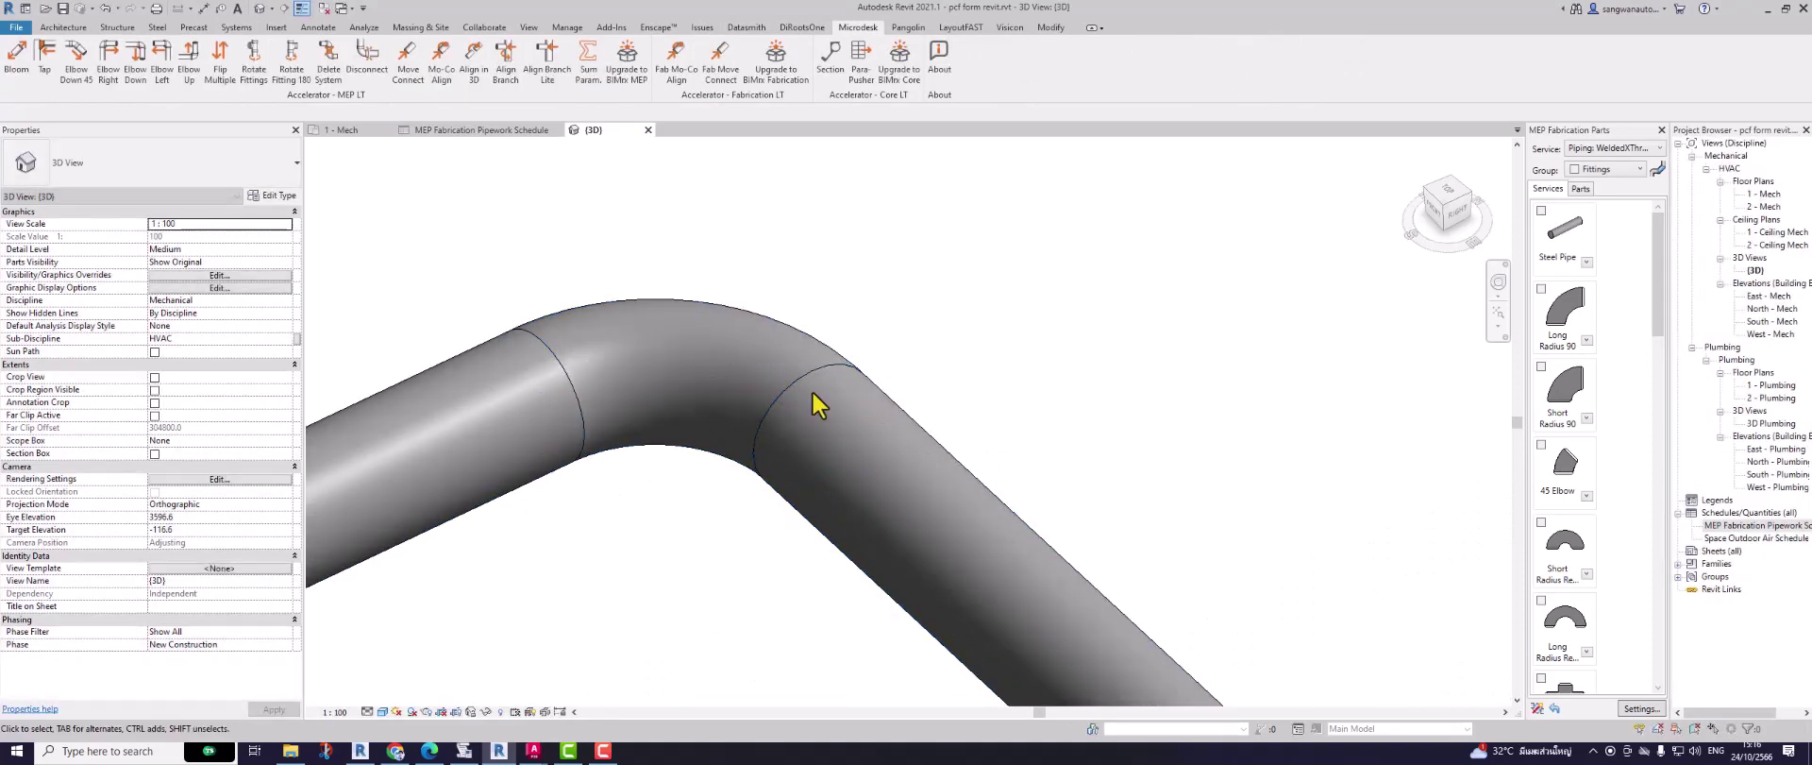
scroll(946, 535, down, 3)
scroll(855, 463, up, 3)
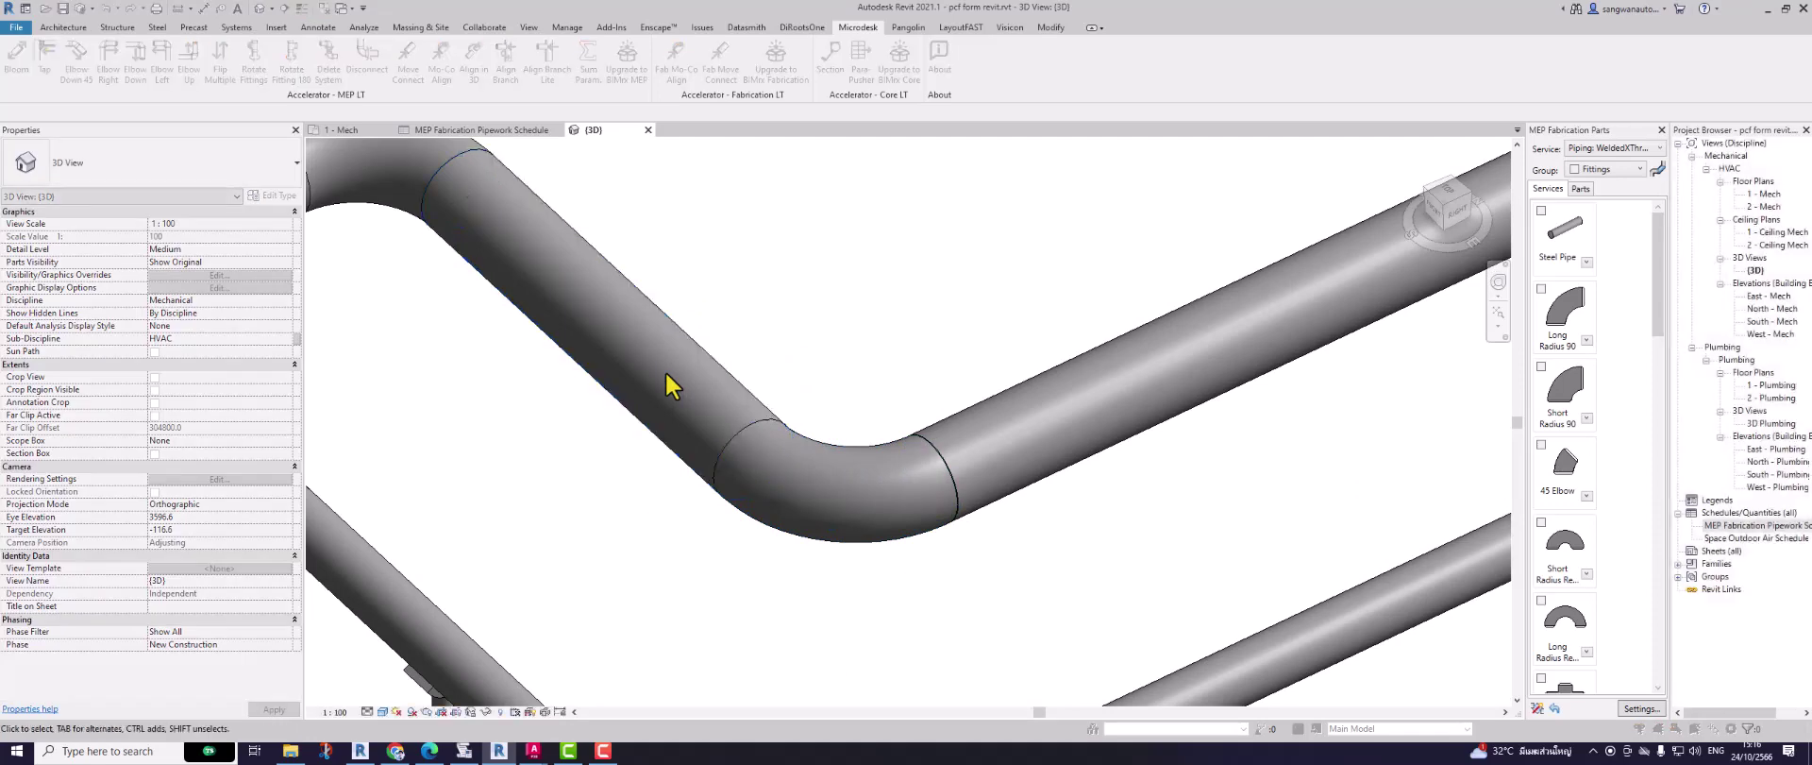
scroll(837, 434, down, 2)
scroll(837, 457, up, 2)
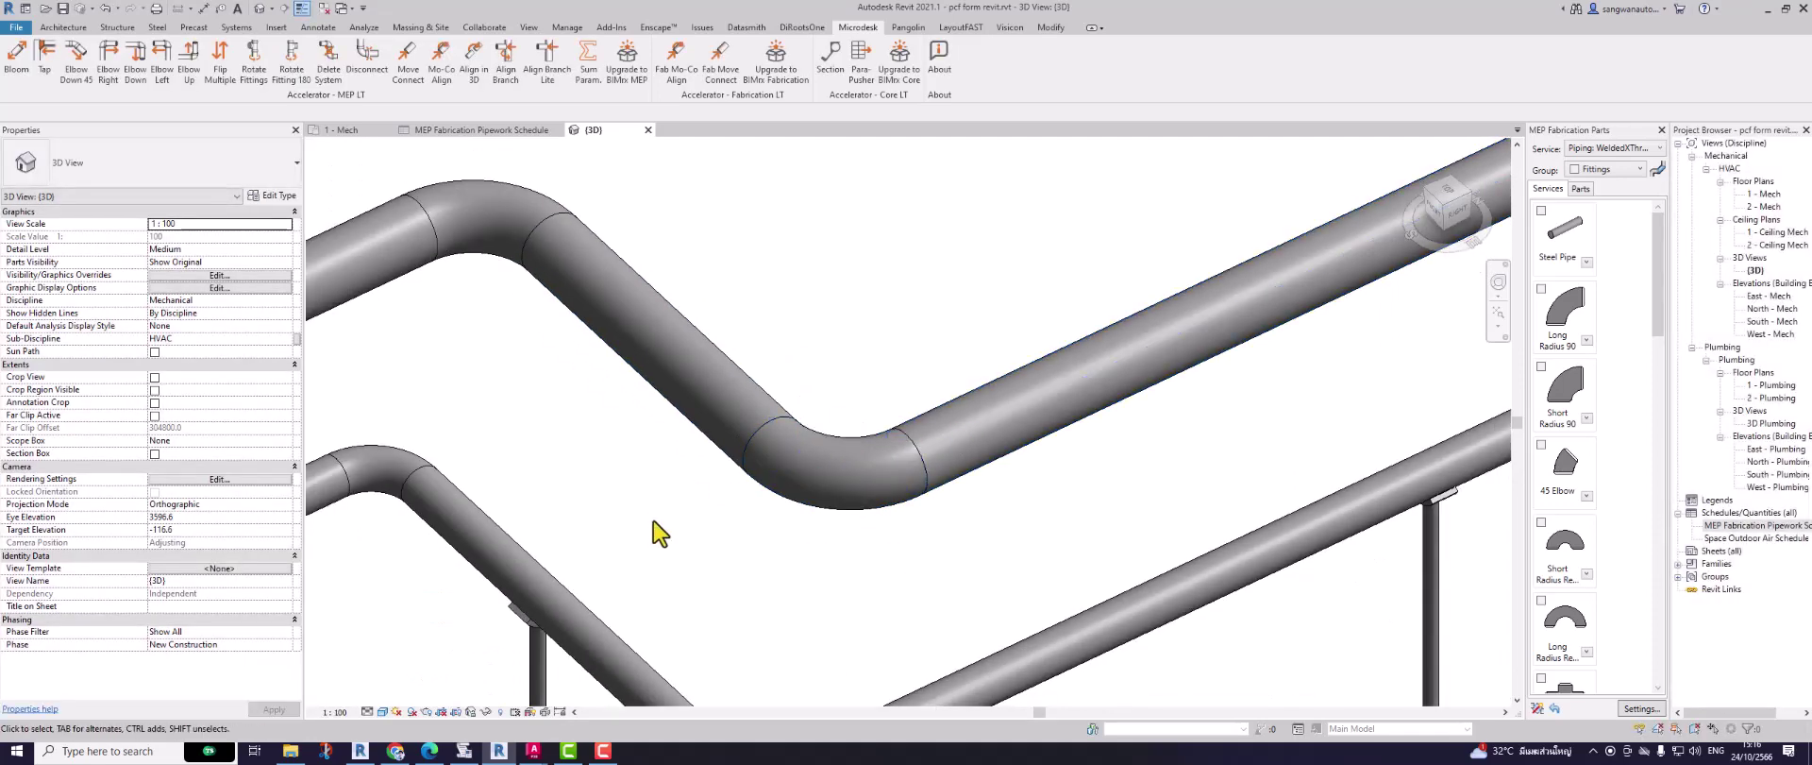
scroll(659, 526, down, 4)
scroll(1028, 340, up, 3)
scroll(944, 425, up, 1)
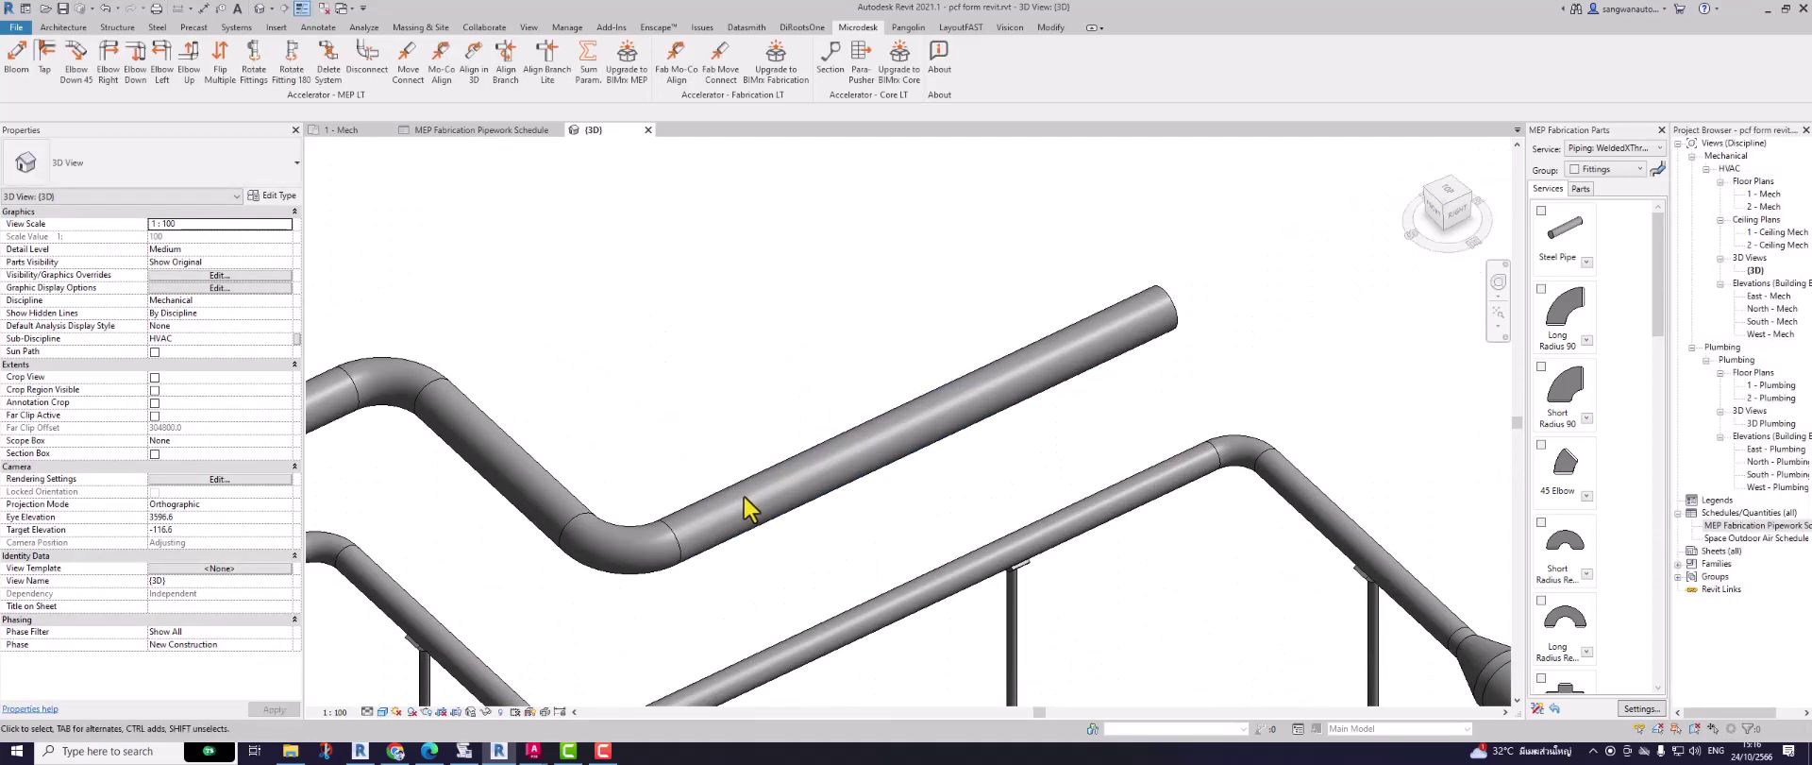
Step: Drag the upper diagonal pipe to the left, then cancel the move
click(752, 486)
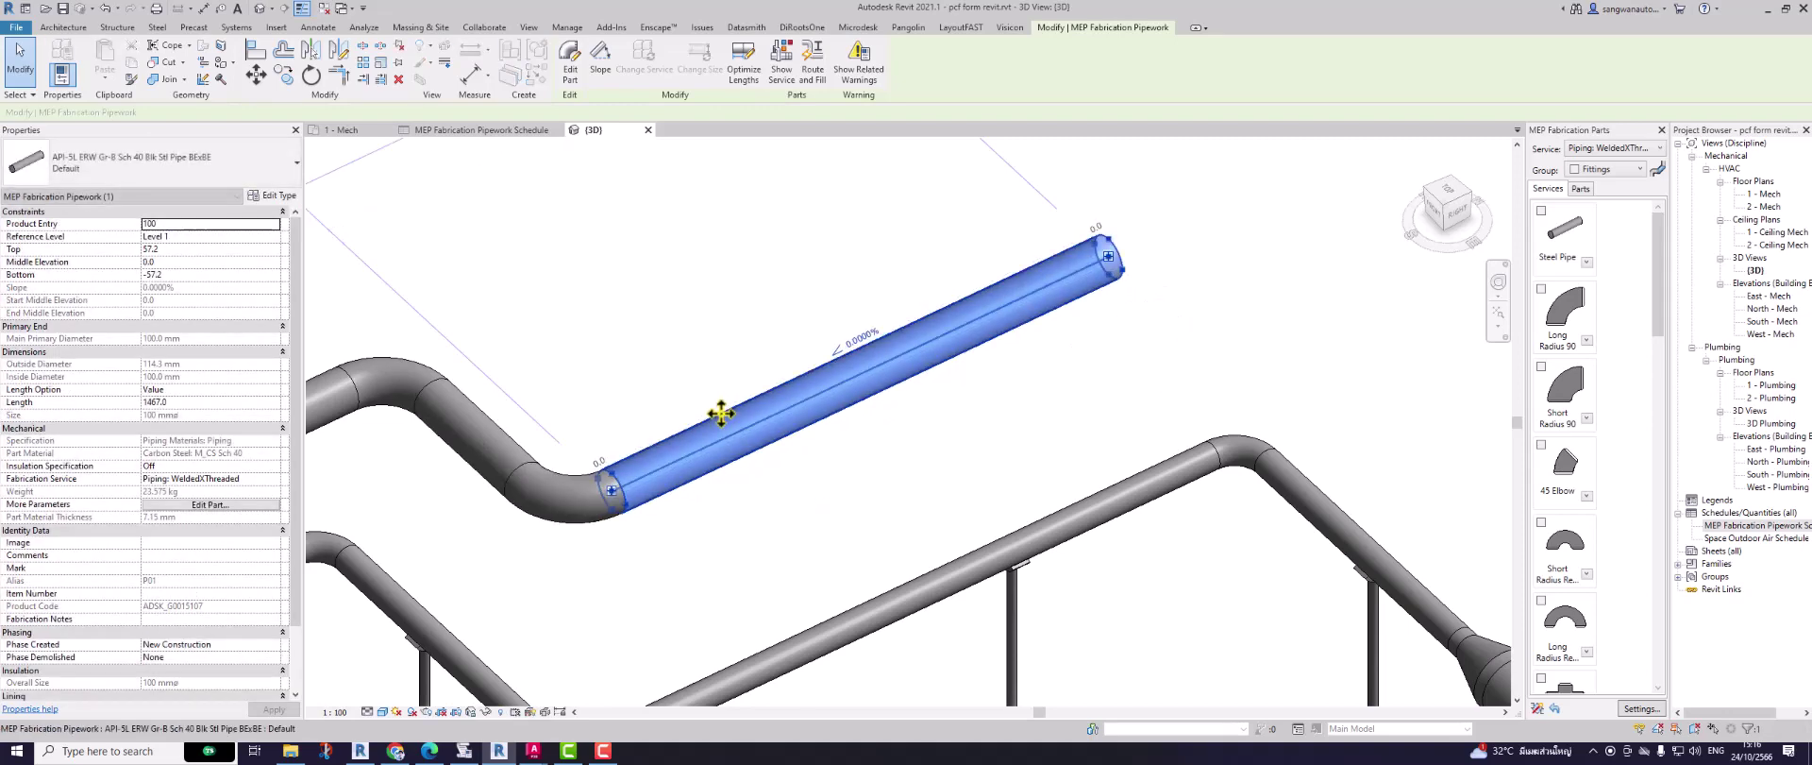
drag(711, 412, 494, 453)
key(Escape)
scroll(519, 485, down, 5)
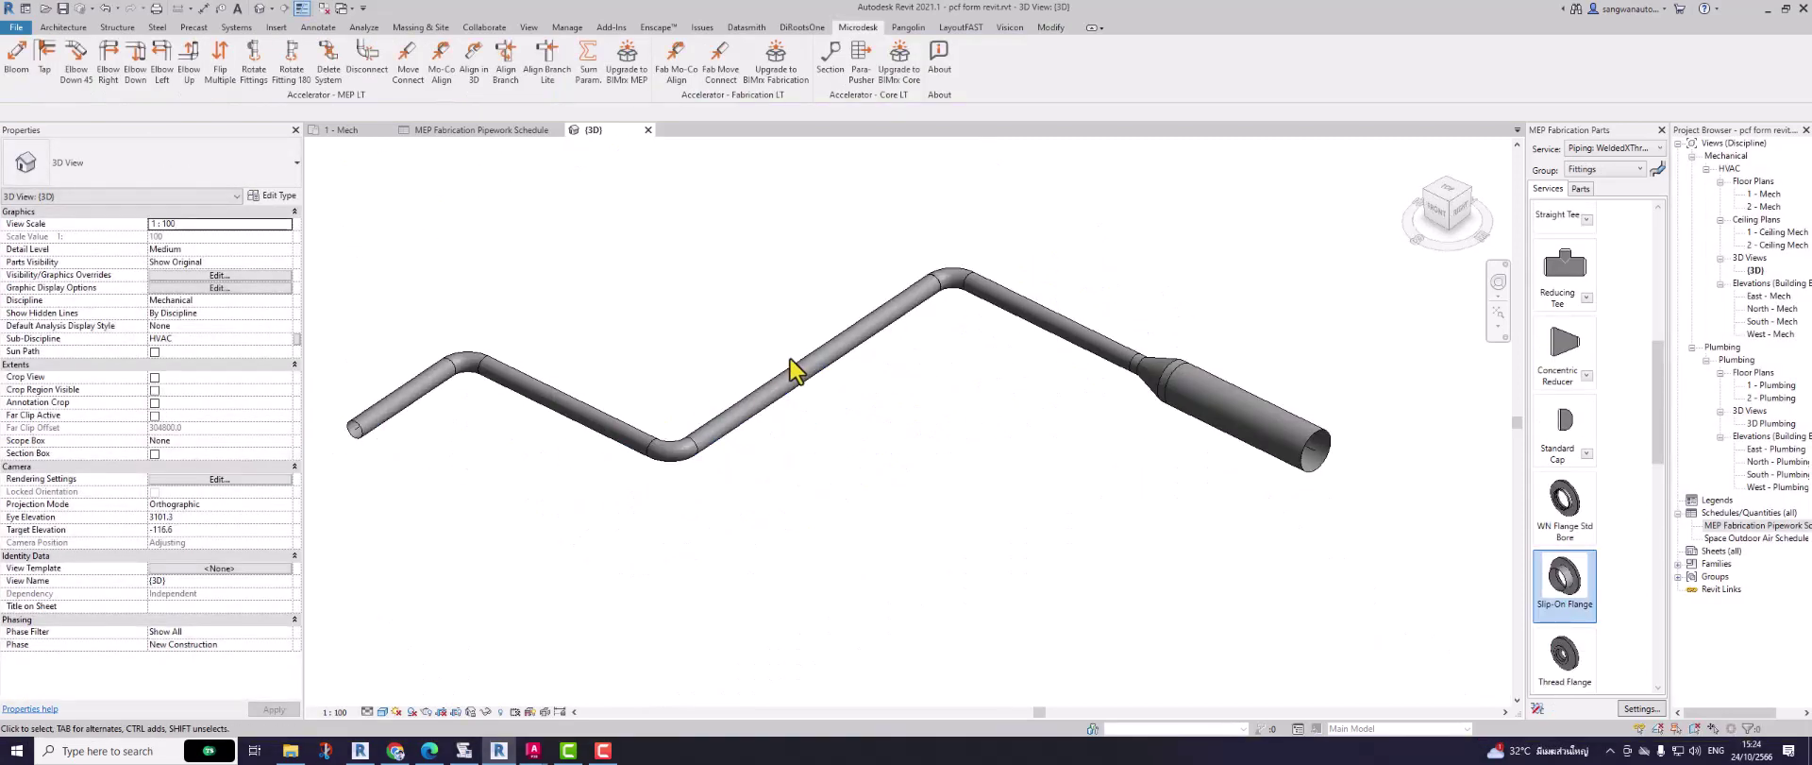
Step: Shift the upper diagonal pipe and the upper-right pipe to new positions
click(793, 370)
drag(802, 373, 750, 342)
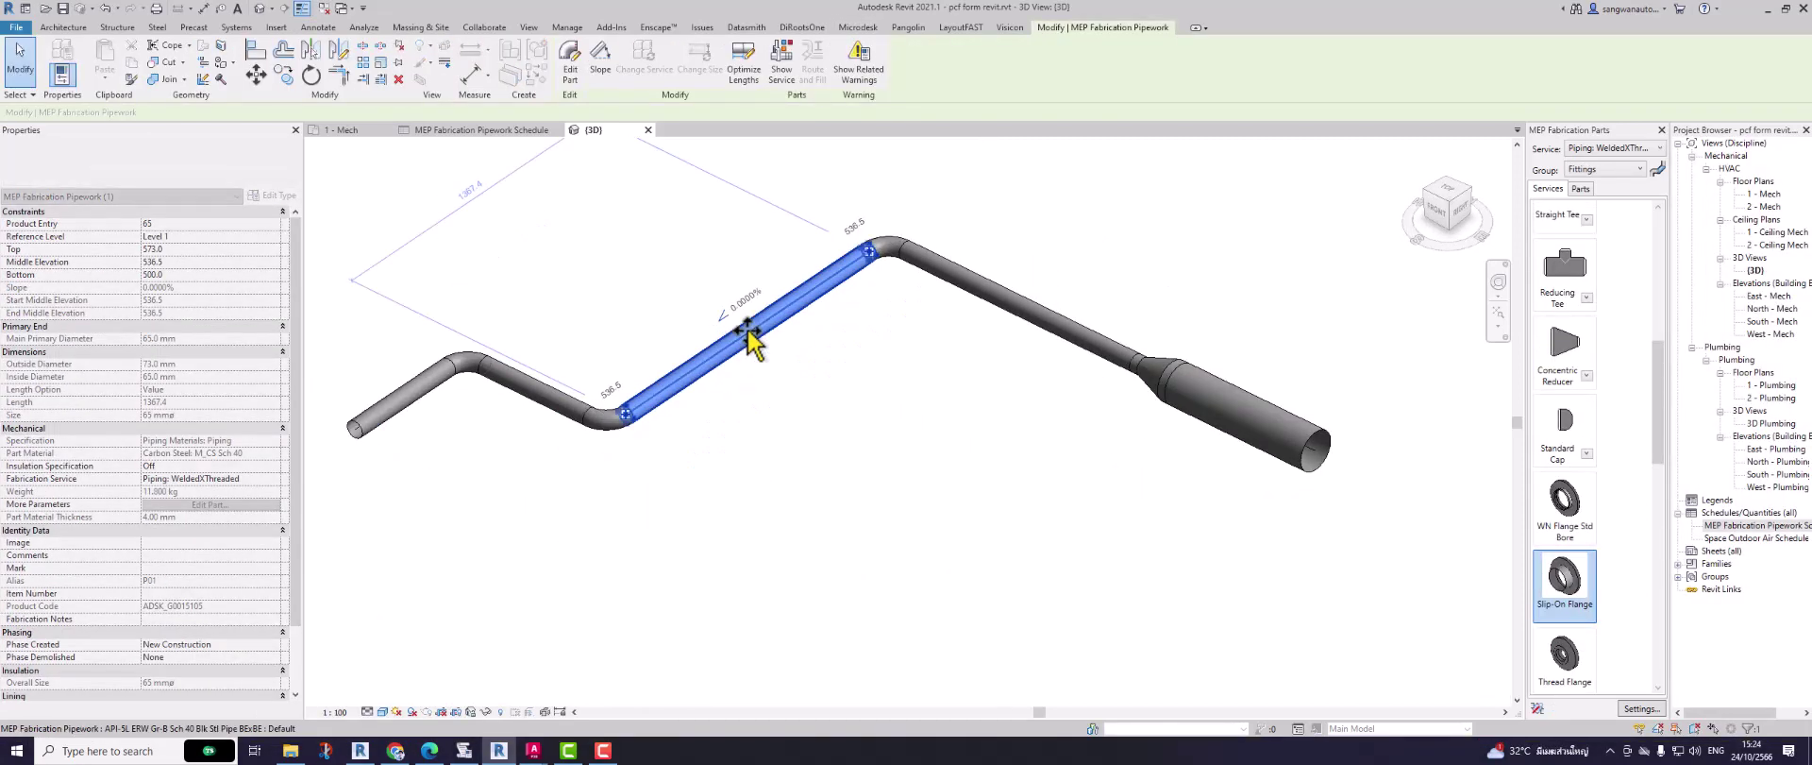
click(1100, 343)
drag(1048, 317, 1101, 283)
key(Escape)
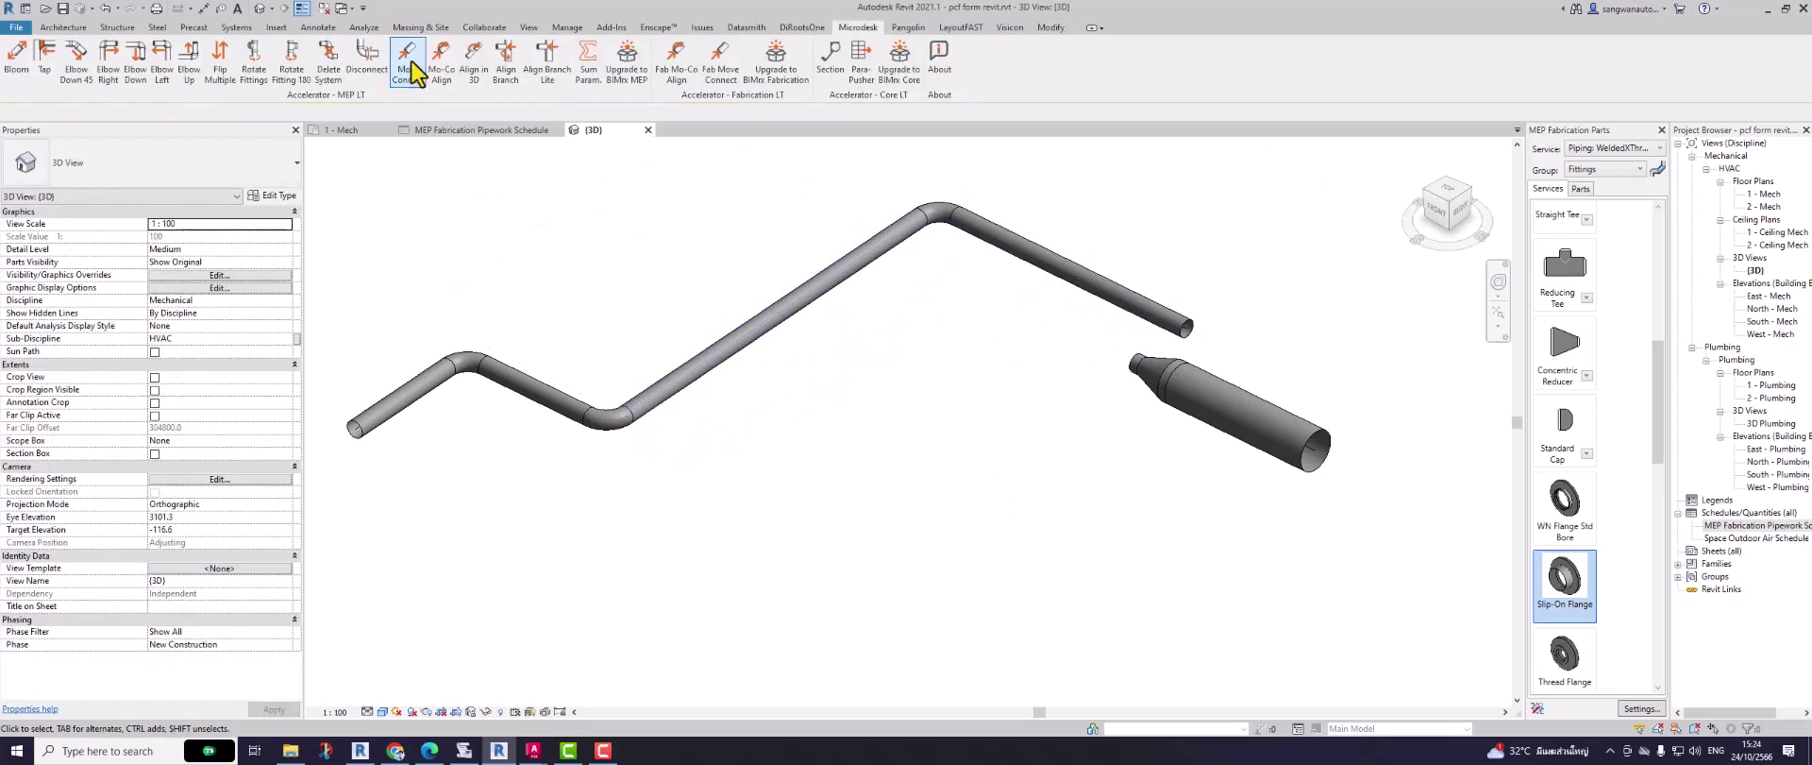
Step: Move Connect the upper-right pipe to the reducer and drag it to test the joint
click(413, 71)
click(1144, 375)
click(1142, 312)
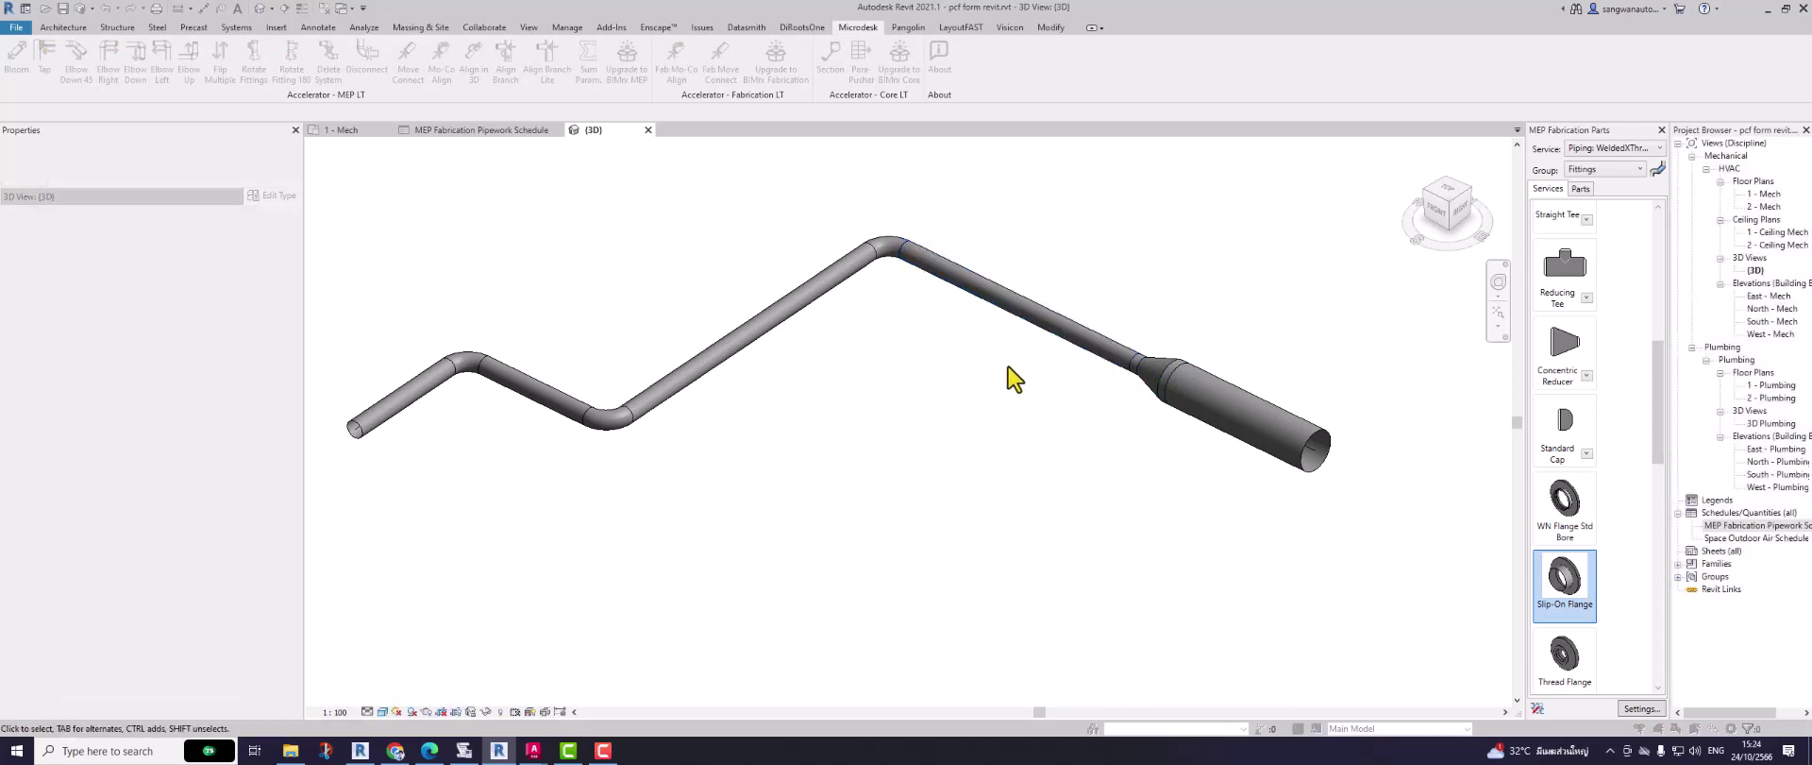
click(1101, 316)
drag(991, 295, 940, 325)
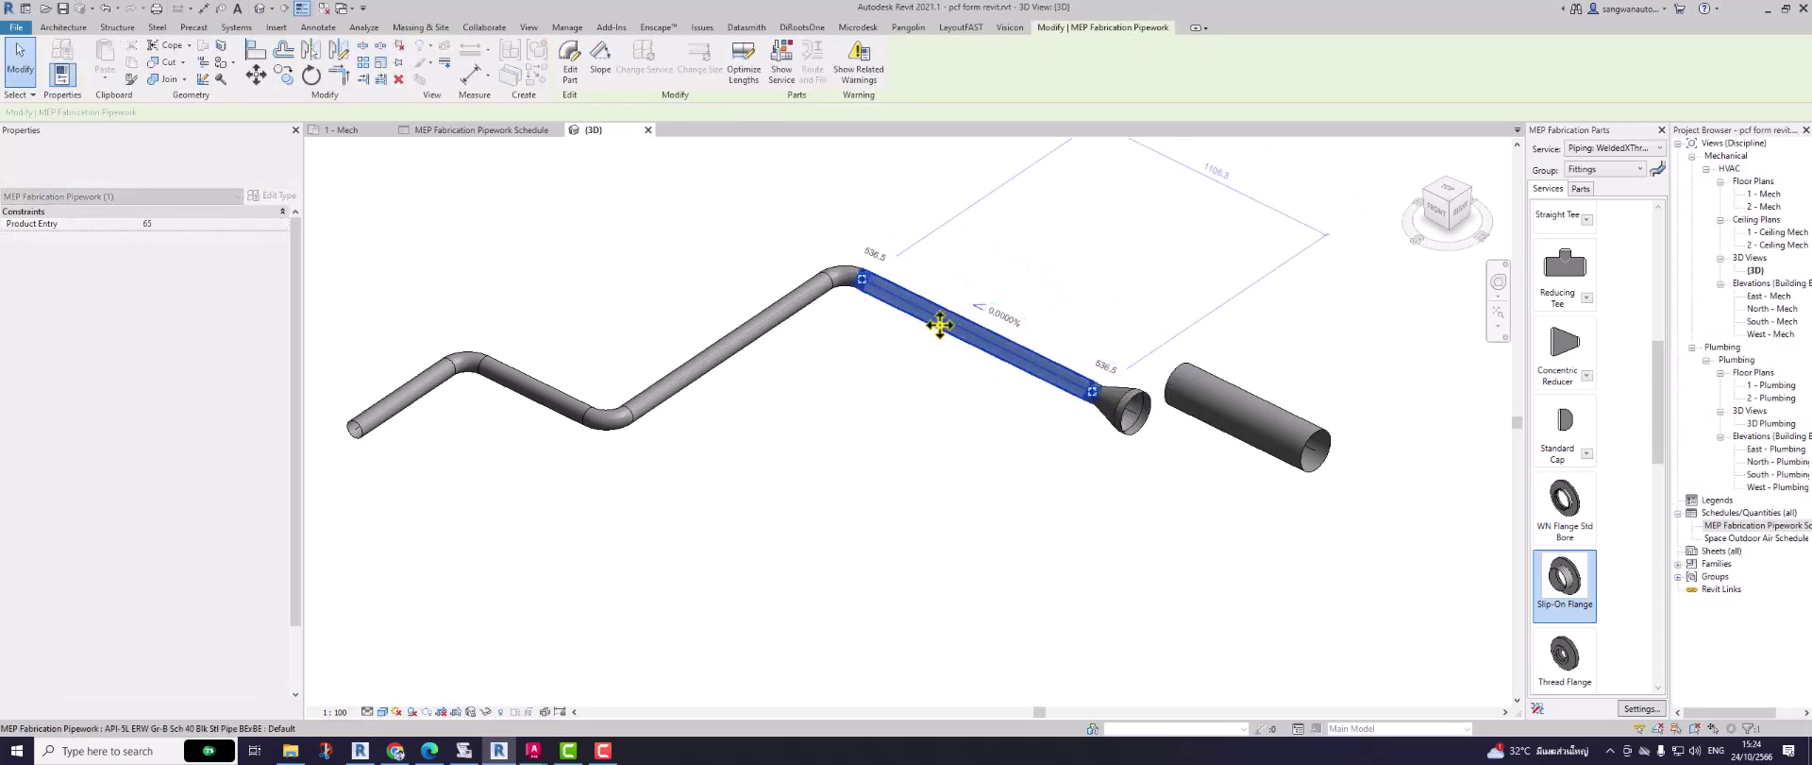
click(1147, 274)
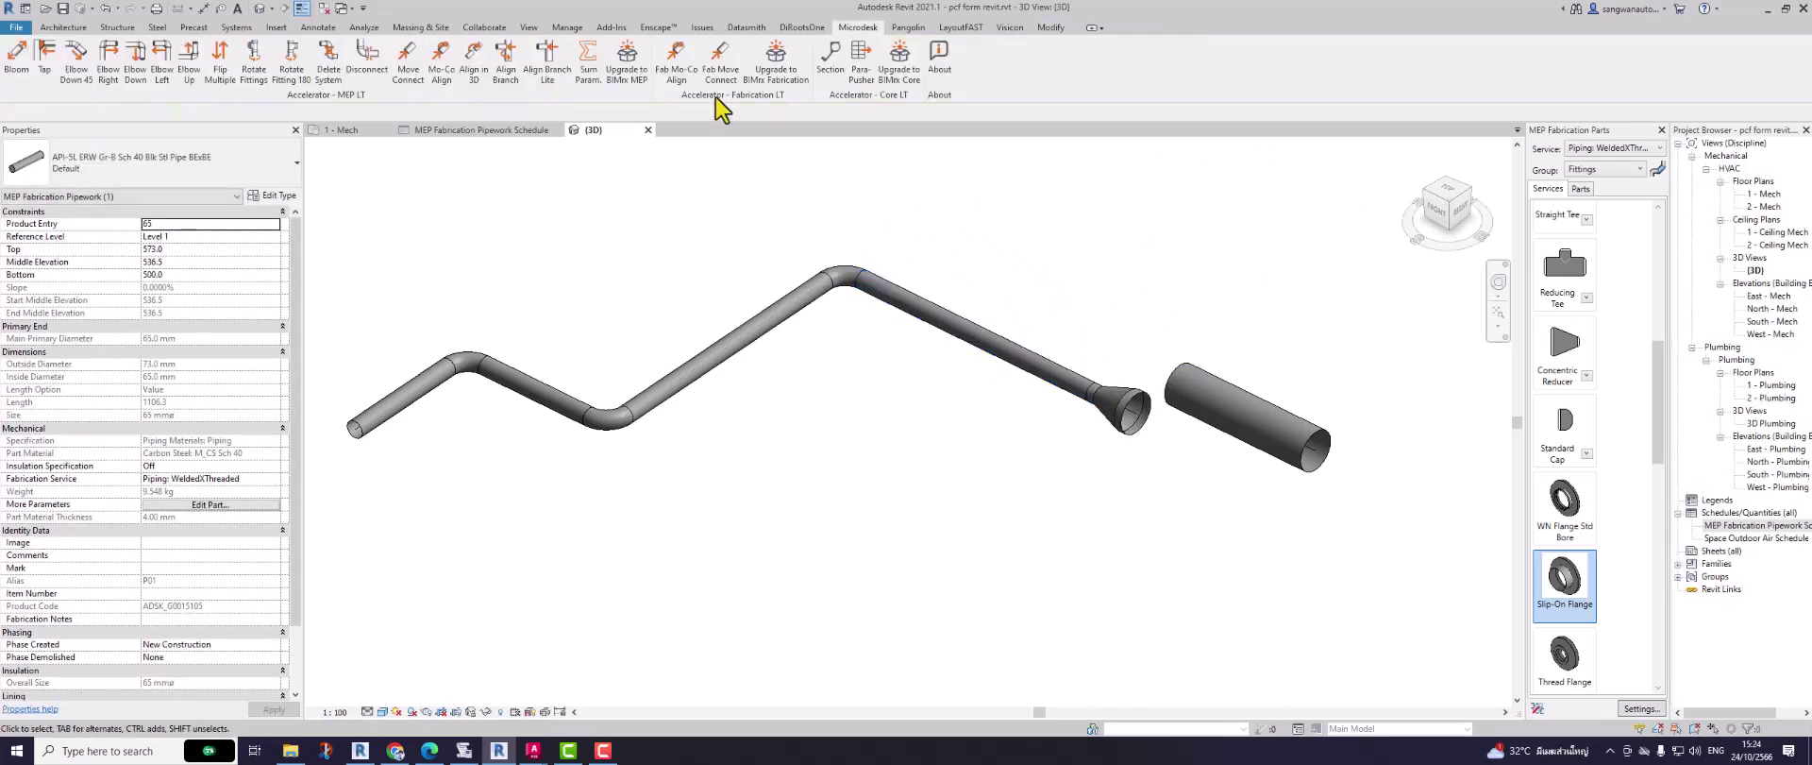
Step: Move Connect the large pipe onto the reducer end and drag it to confirm the run follows
click(400, 68)
click(1128, 408)
click(1254, 394)
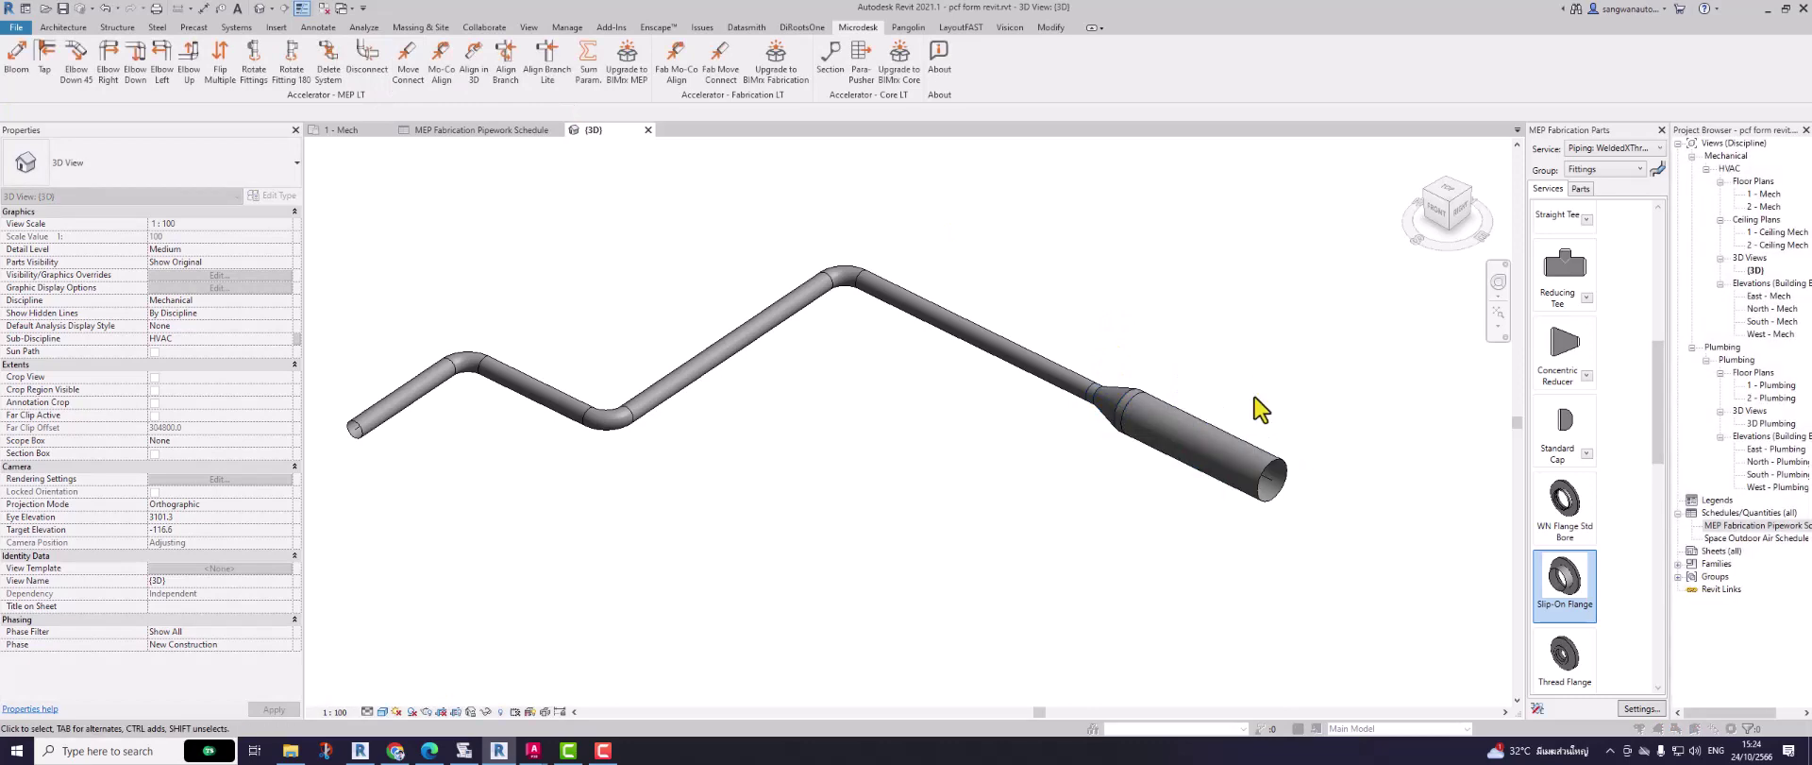
click(1166, 431)
drag(1167, 431, 1029, 444)
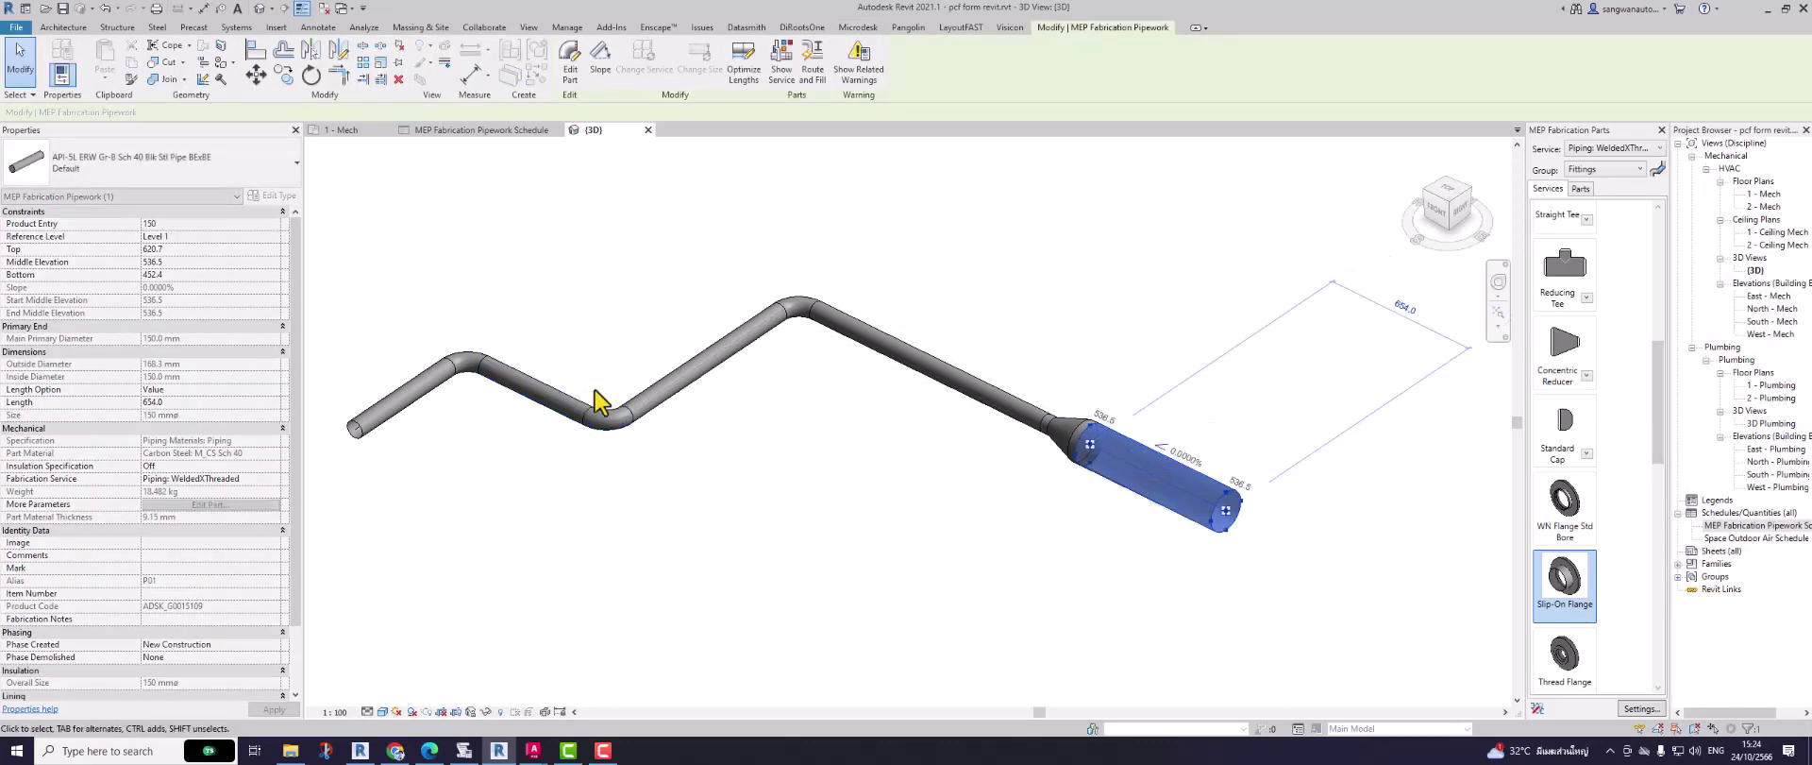
Step: Drag the middle diagonal and left end pipes to verify the whole run stays connected
click(695, 390)
click(695, 370)
drag(732, 400, 835, 464)
drag(400, 405, 548, 529)
click(610, 319)
scroll(1014, 326, down, 5)
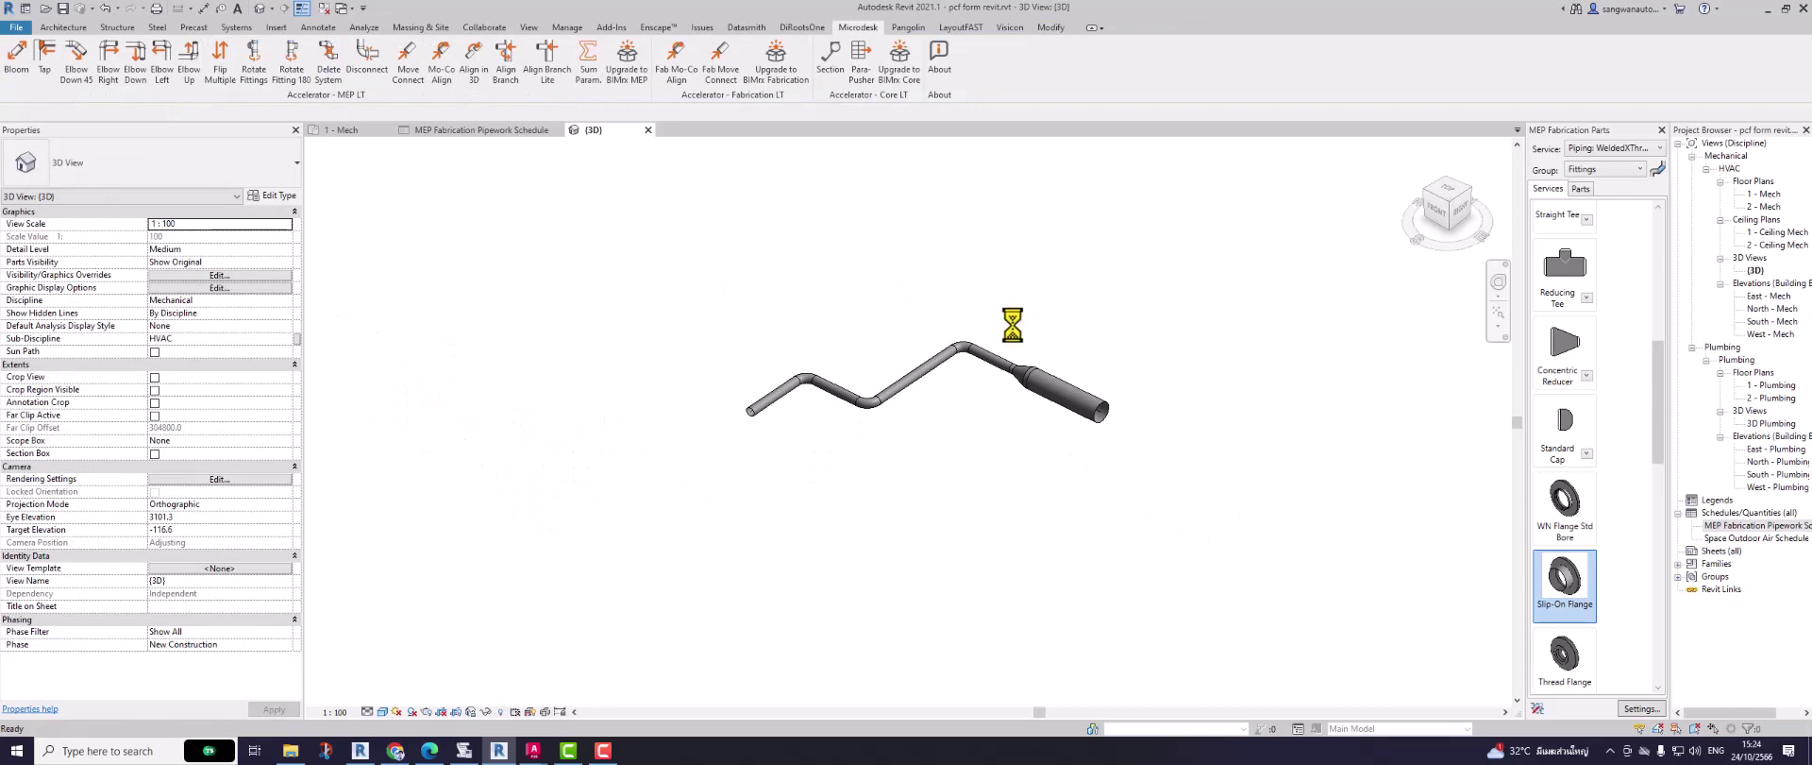
Step: Window-select all the pipework and run the ExportPCF macro from the Macro Manager
scroll(1038, 311, up, 3)
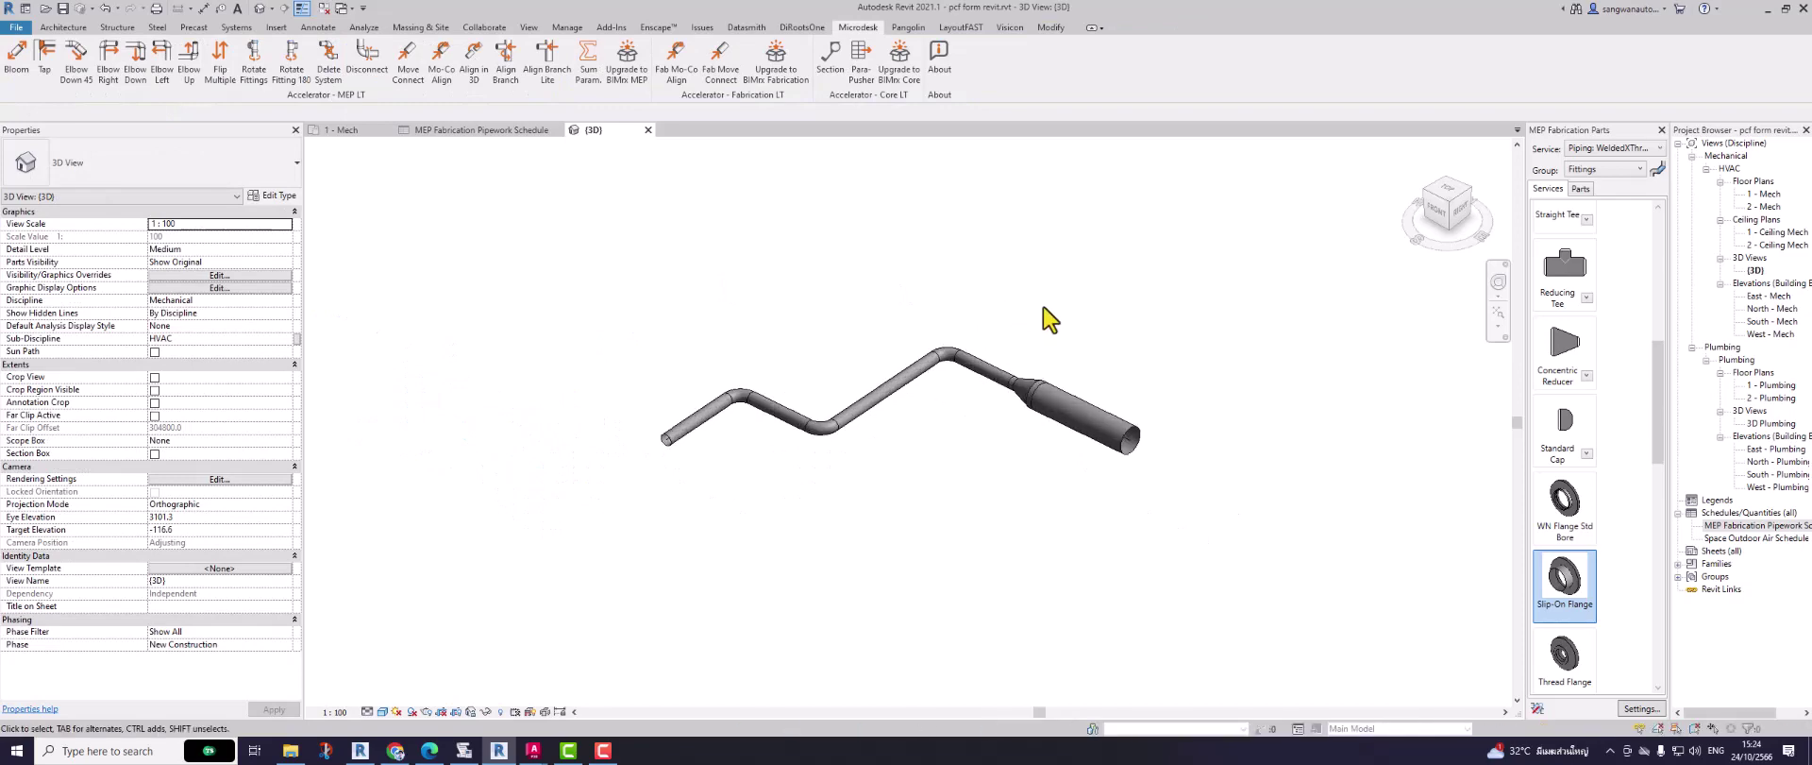
drag(1227, 274, 660, 624)
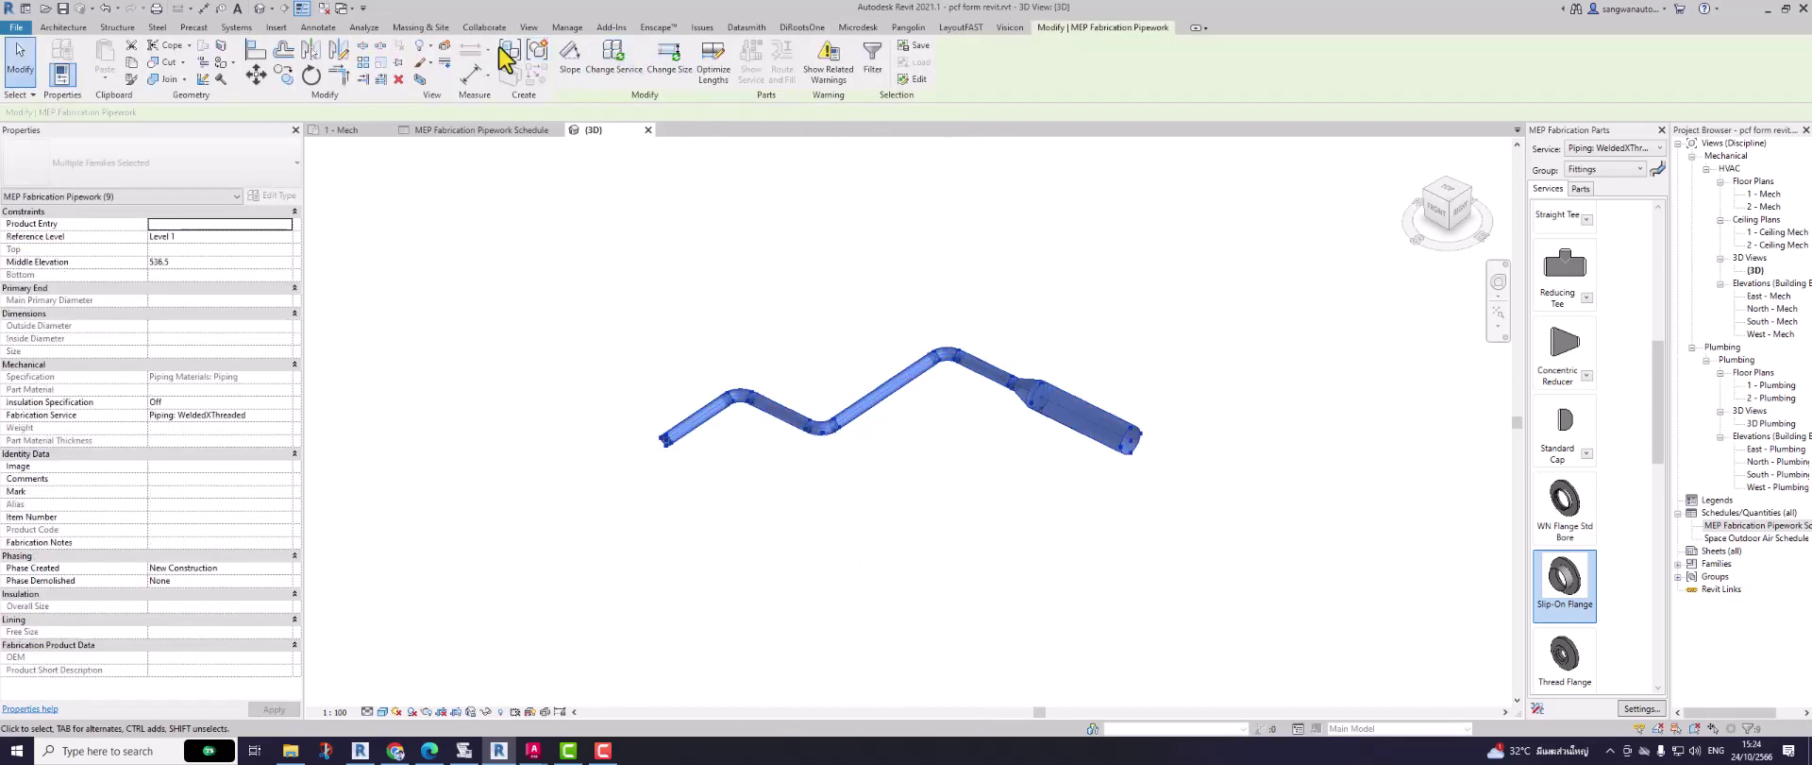
click(574, 29)
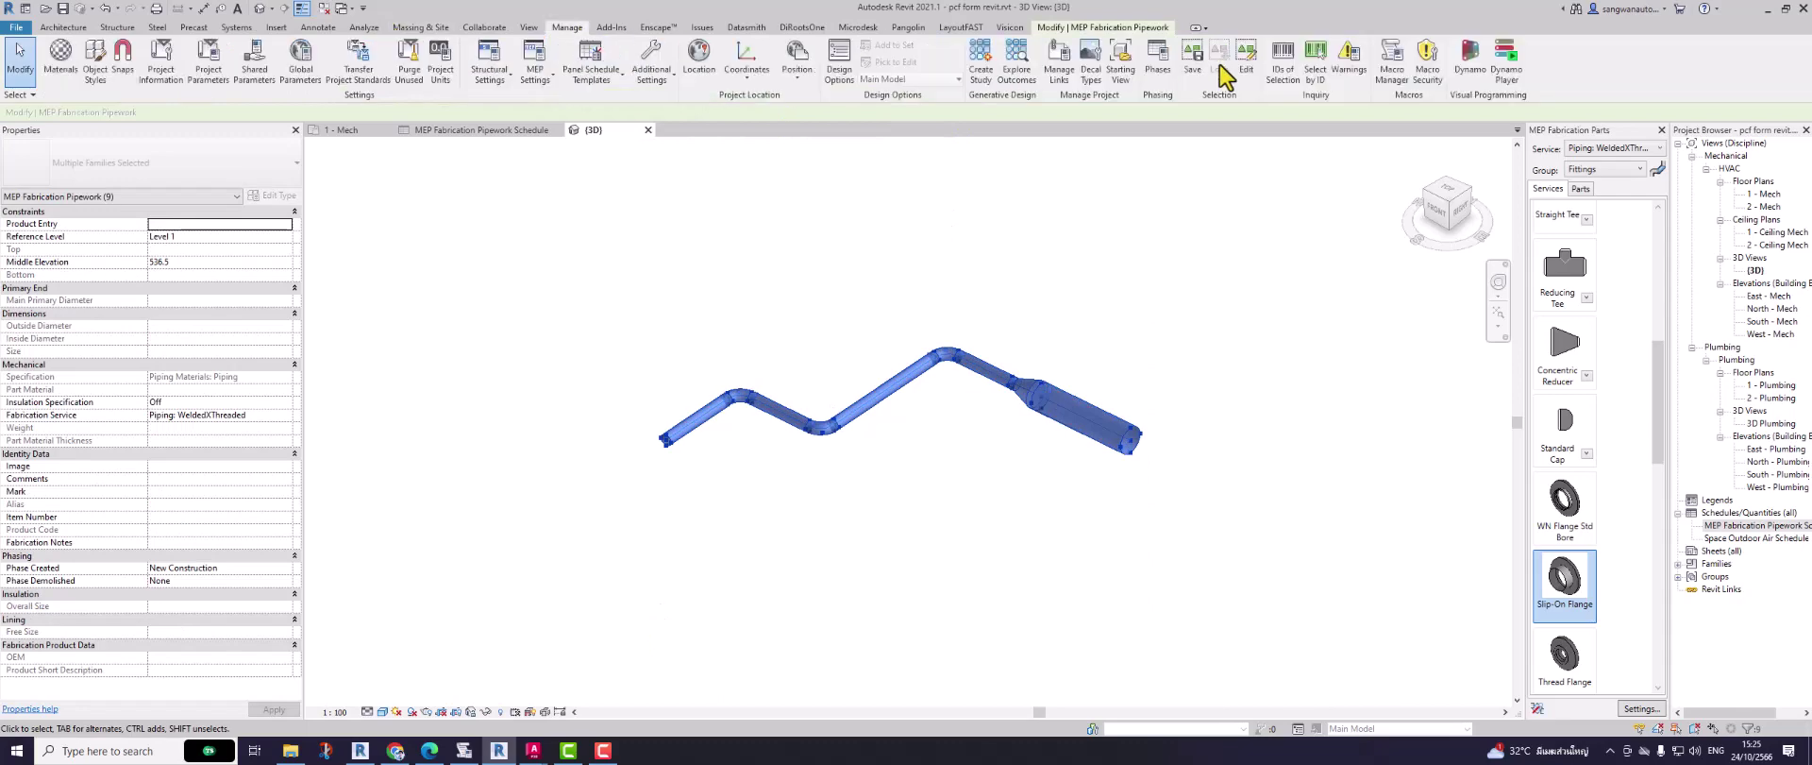
click(1391, 58)
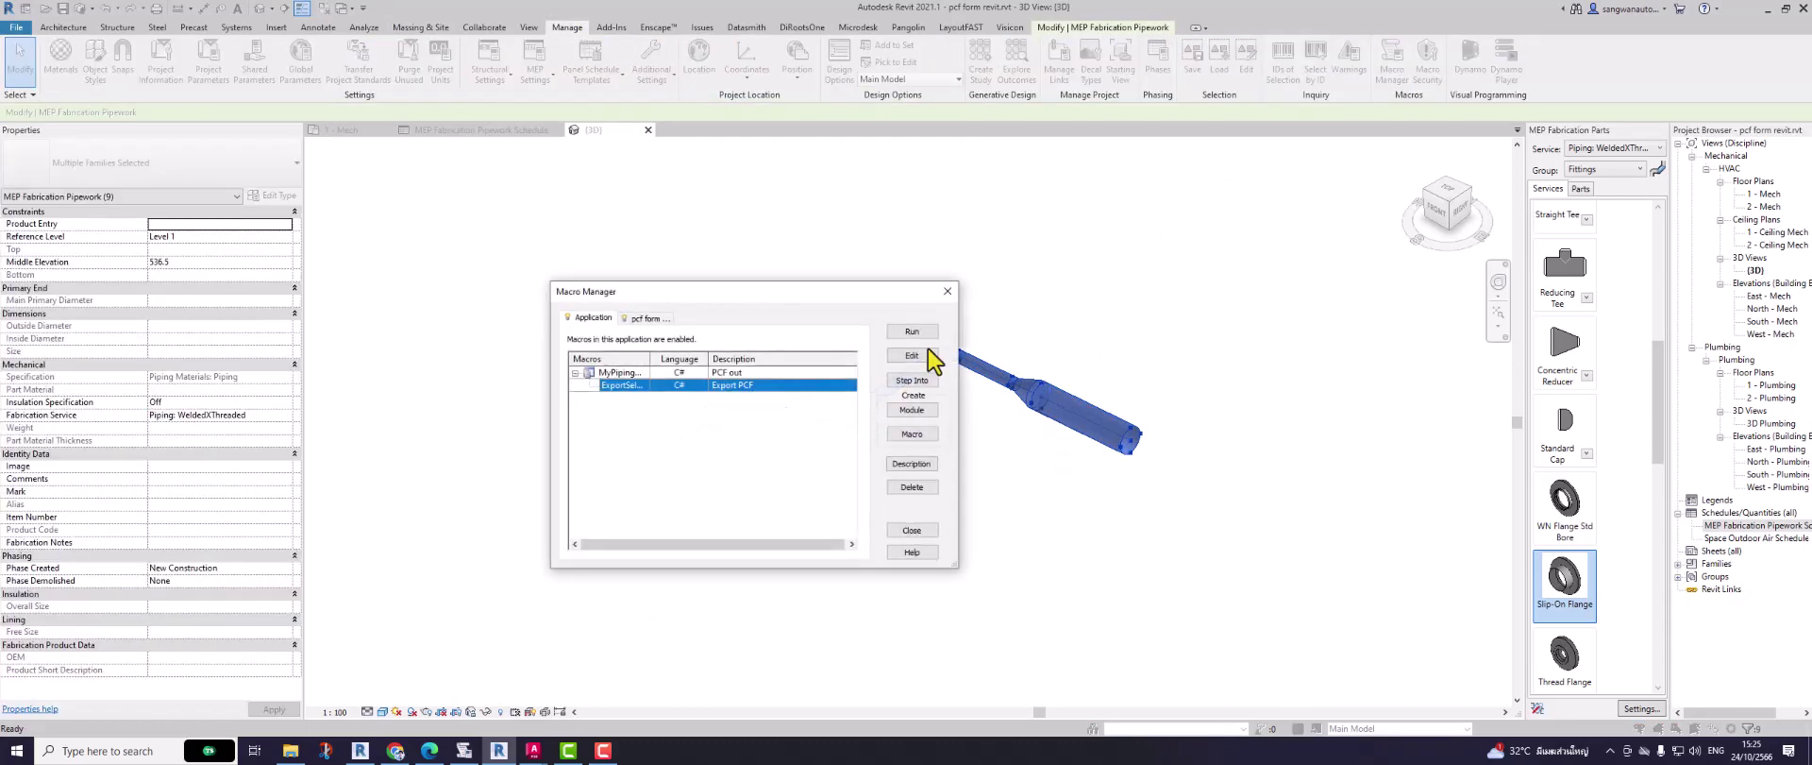
click(912, 332)
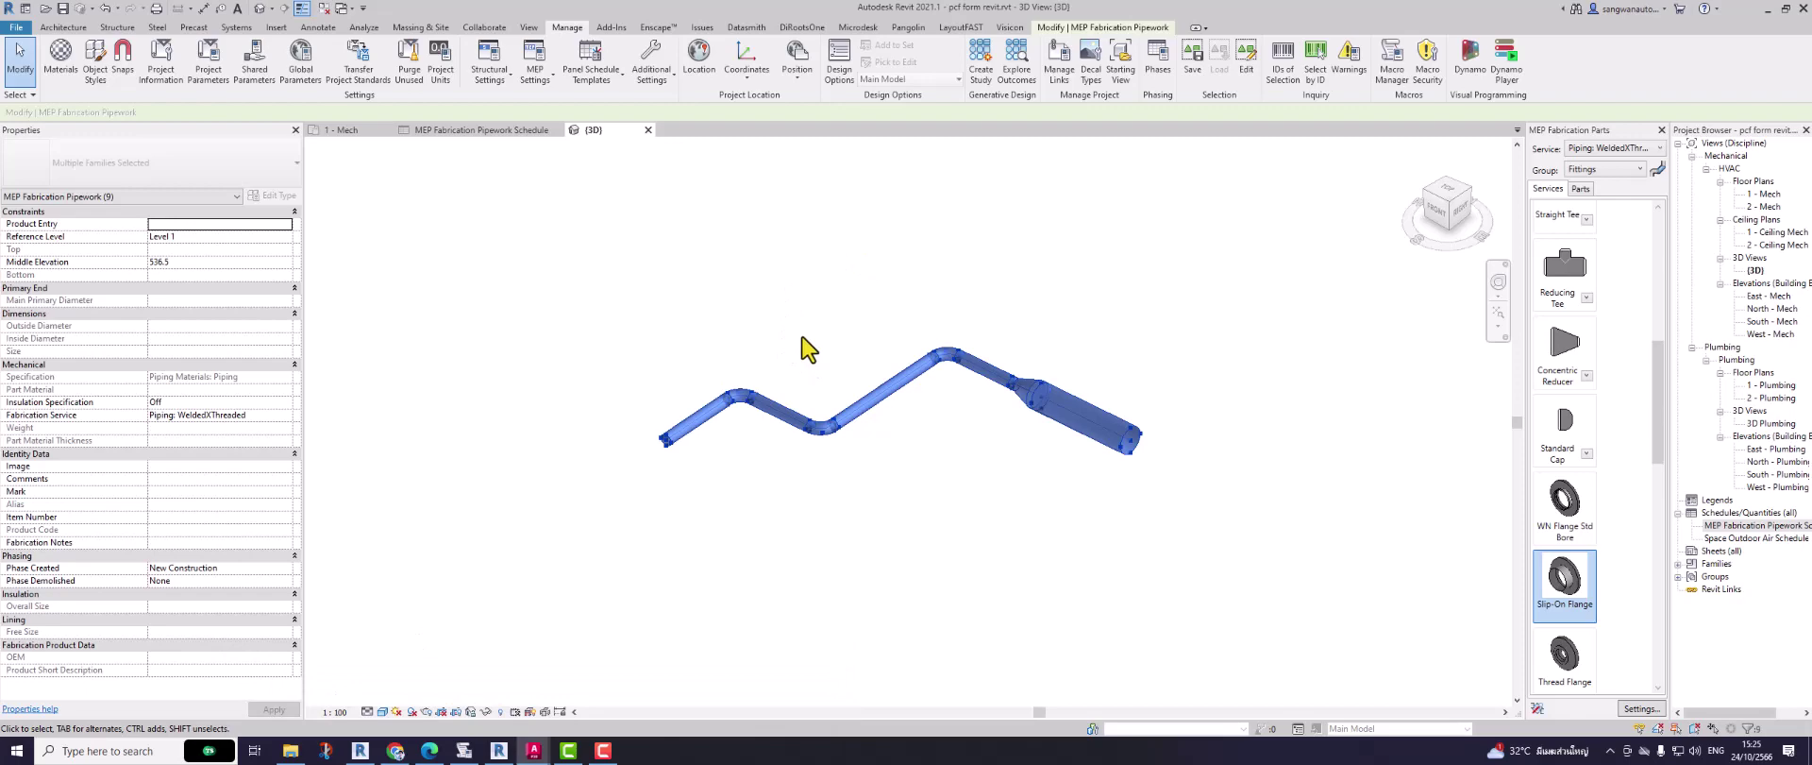
Step: Switch to AutoCAD Plant 3D and add PCF out.pcf to the PCF to Iso conversion list
click(1769, 10)
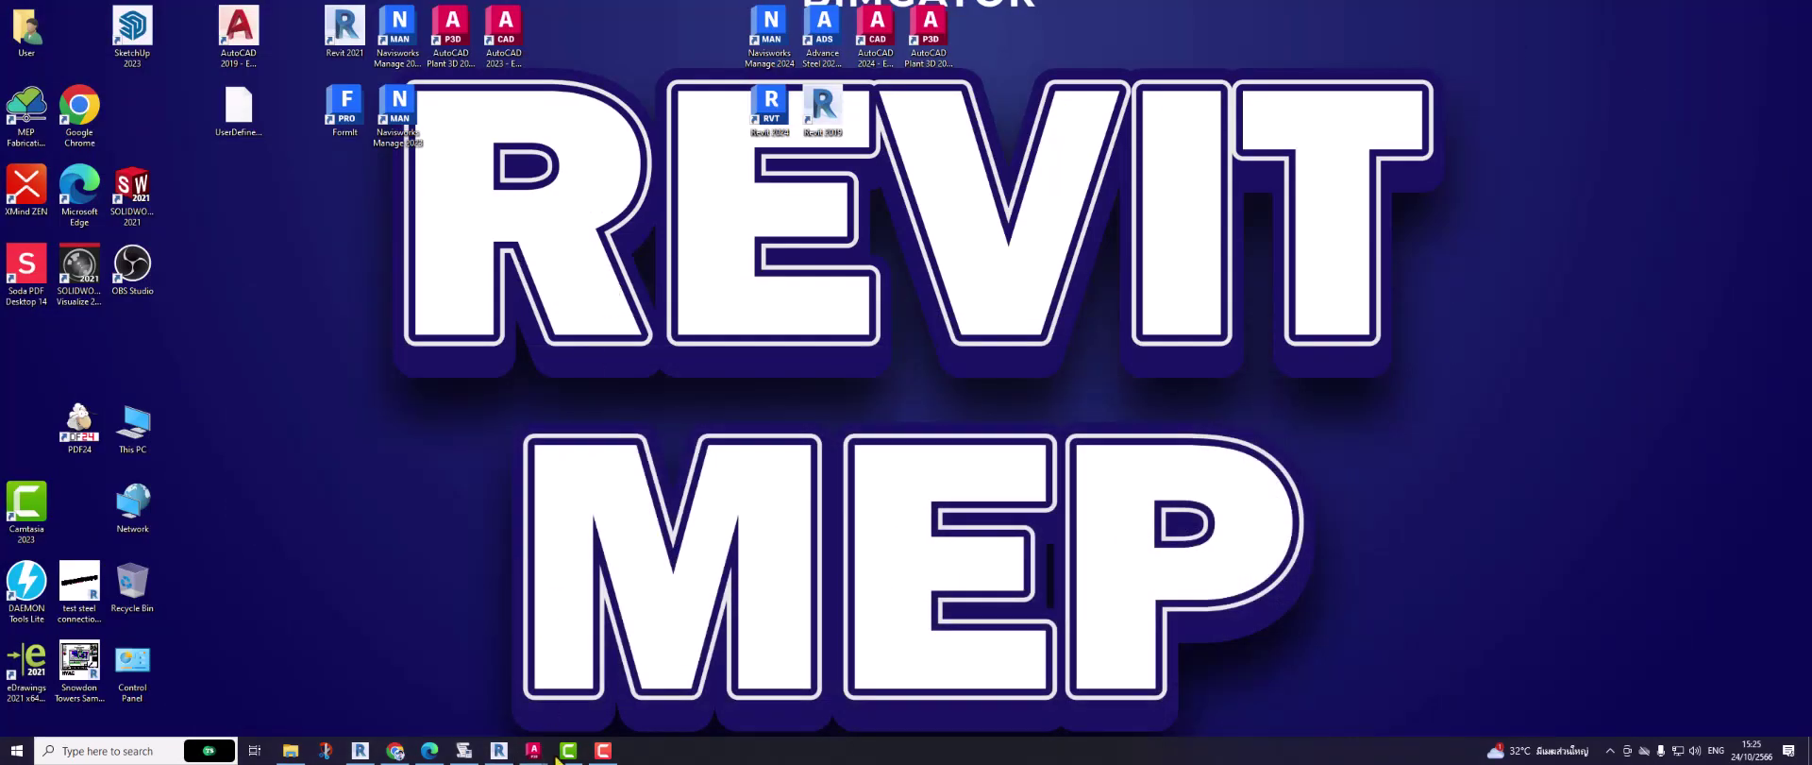
mouse_move(532, 751)
click(339, 717)
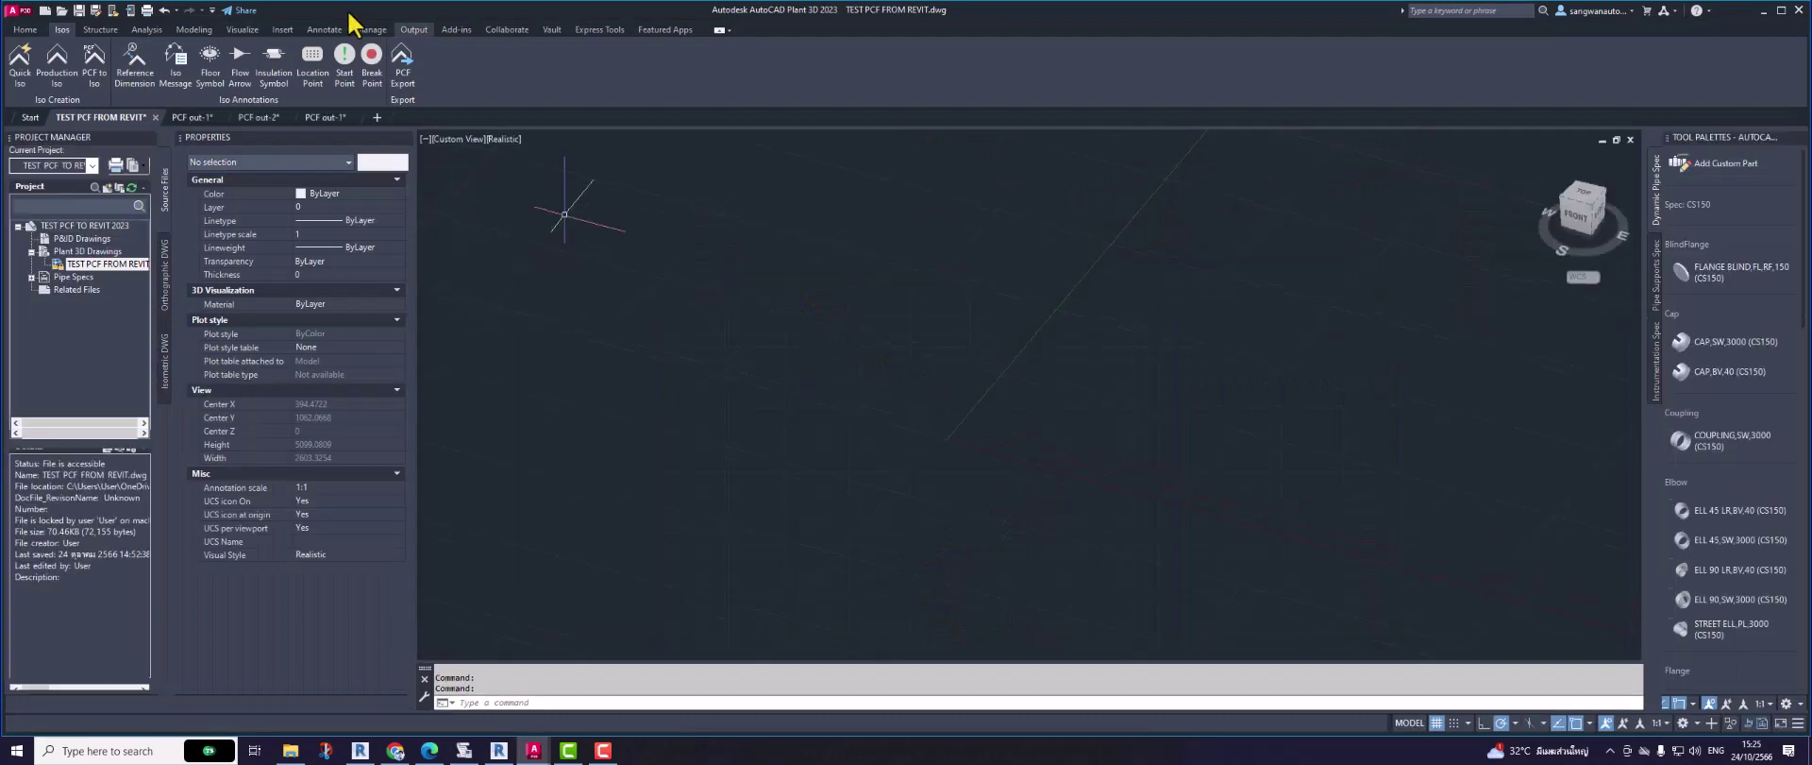
click(95, 62)
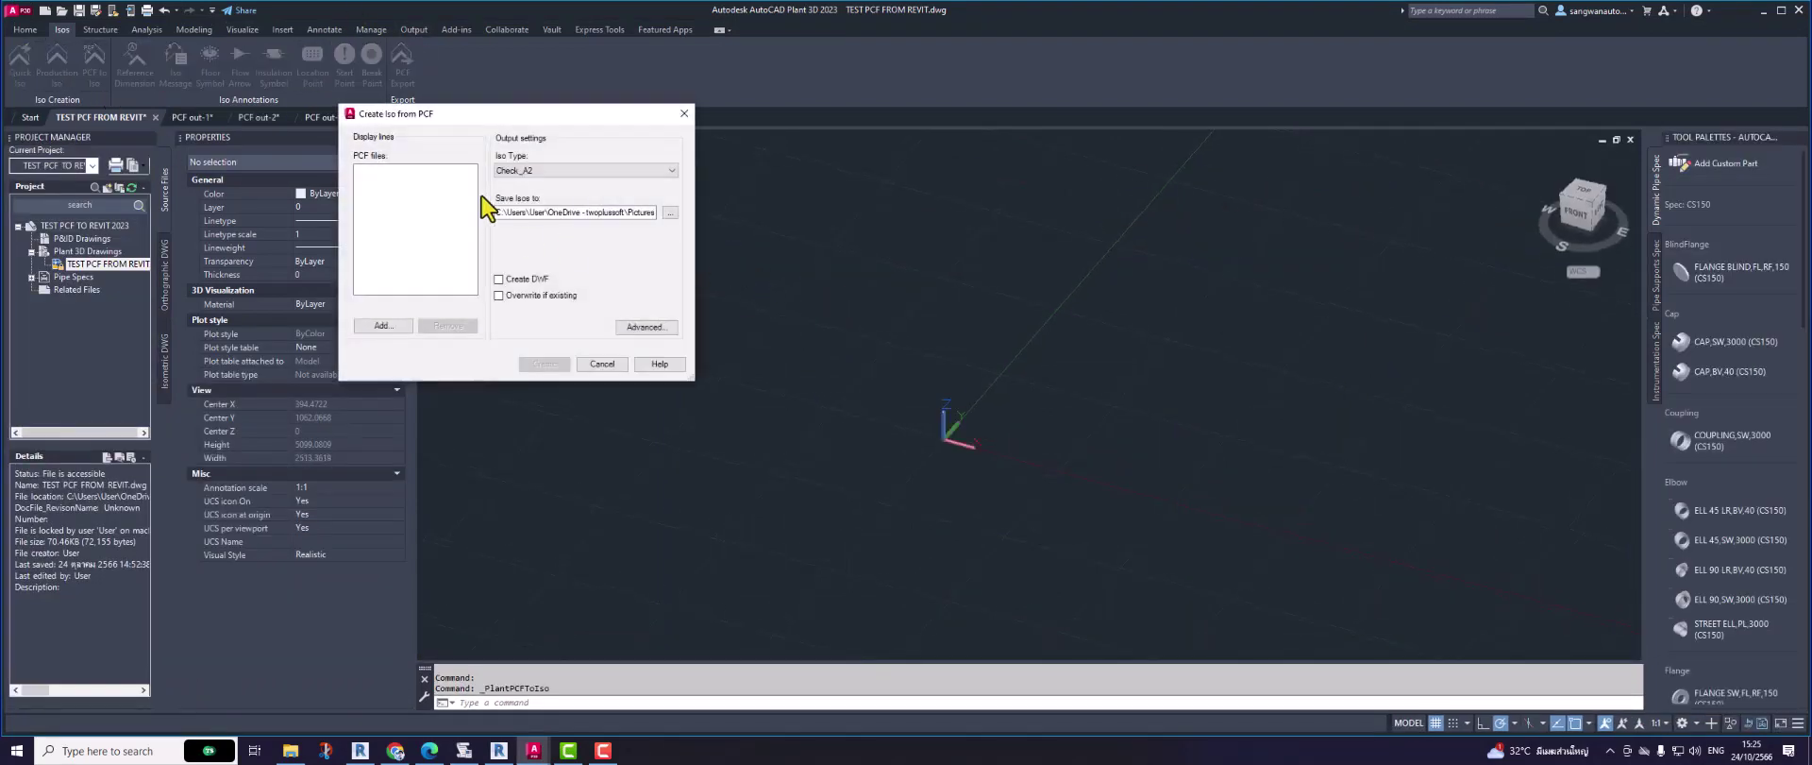
click(384, 327)
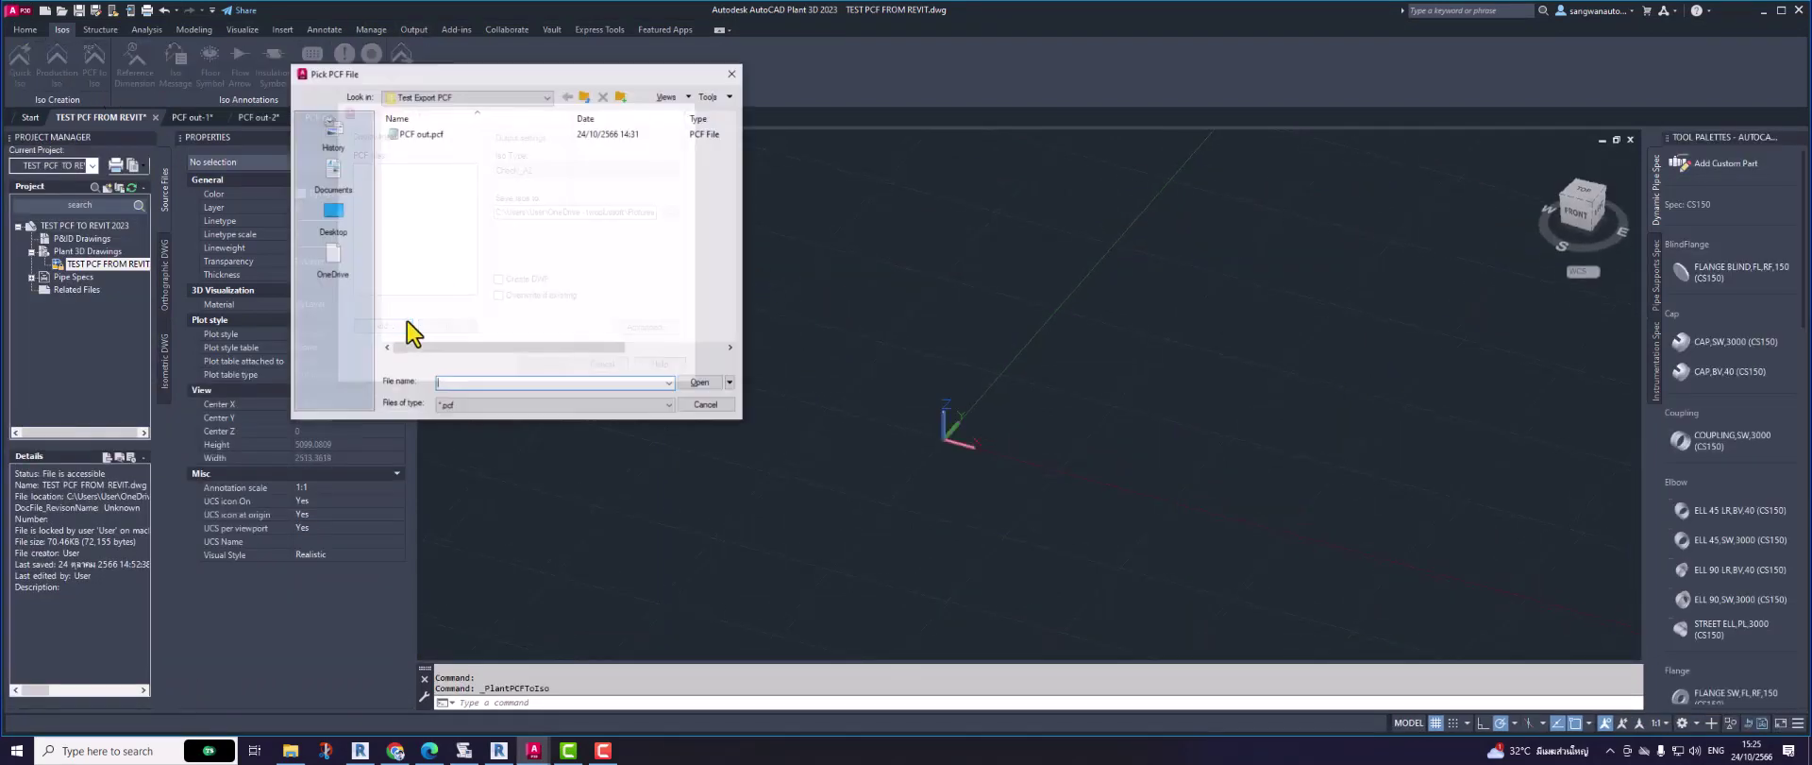
click(425, 134)
click(699, 382)
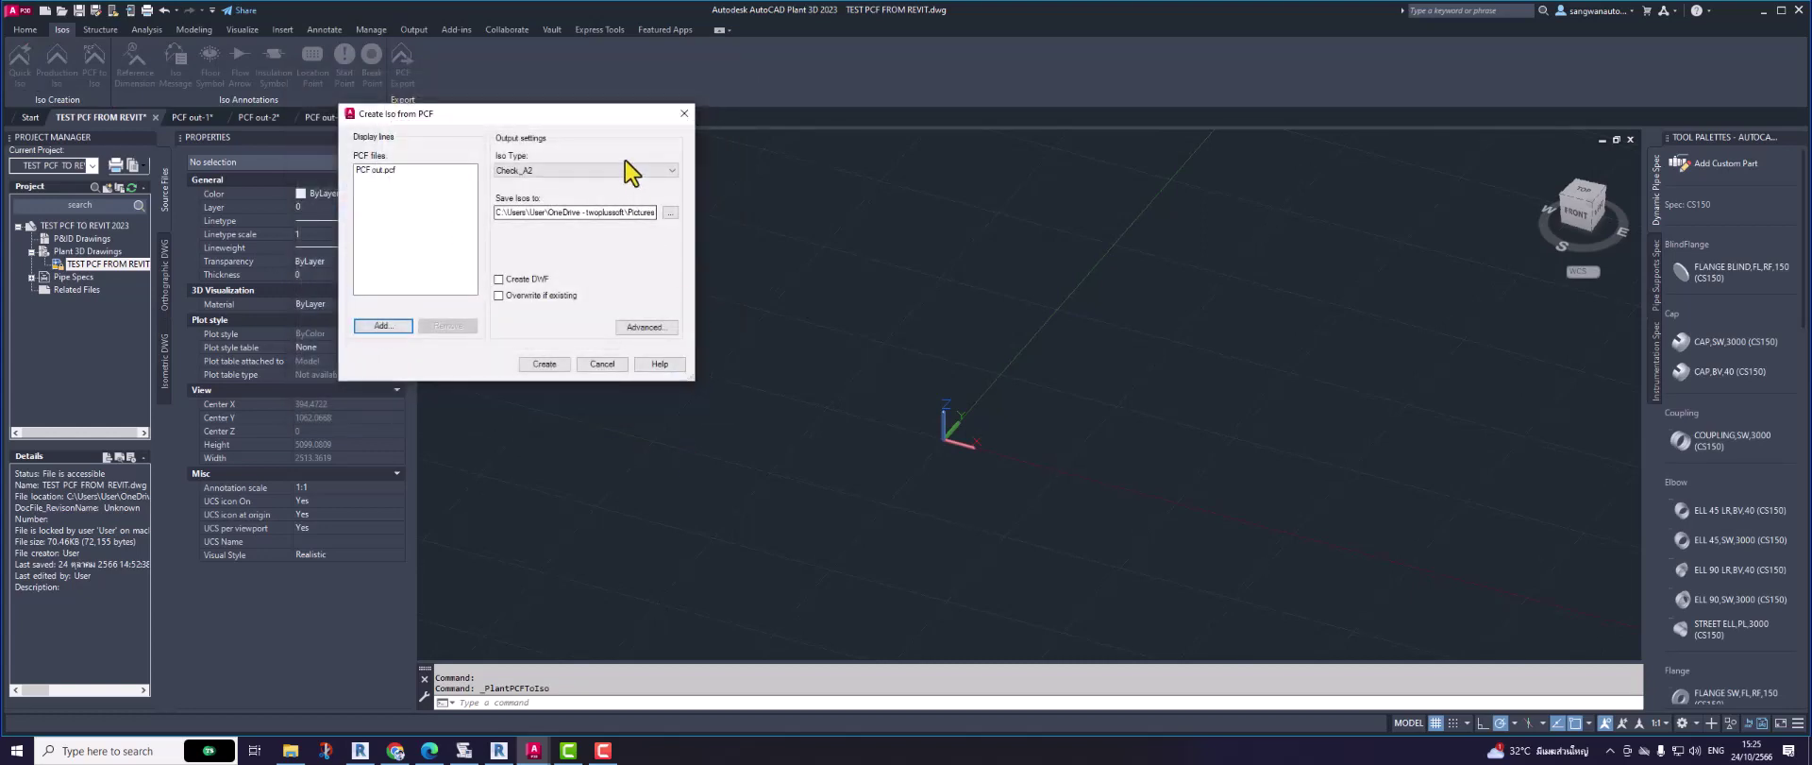
Step: Create the Check_A2 isometric with default output settings and view the creation results
click(670, 212)
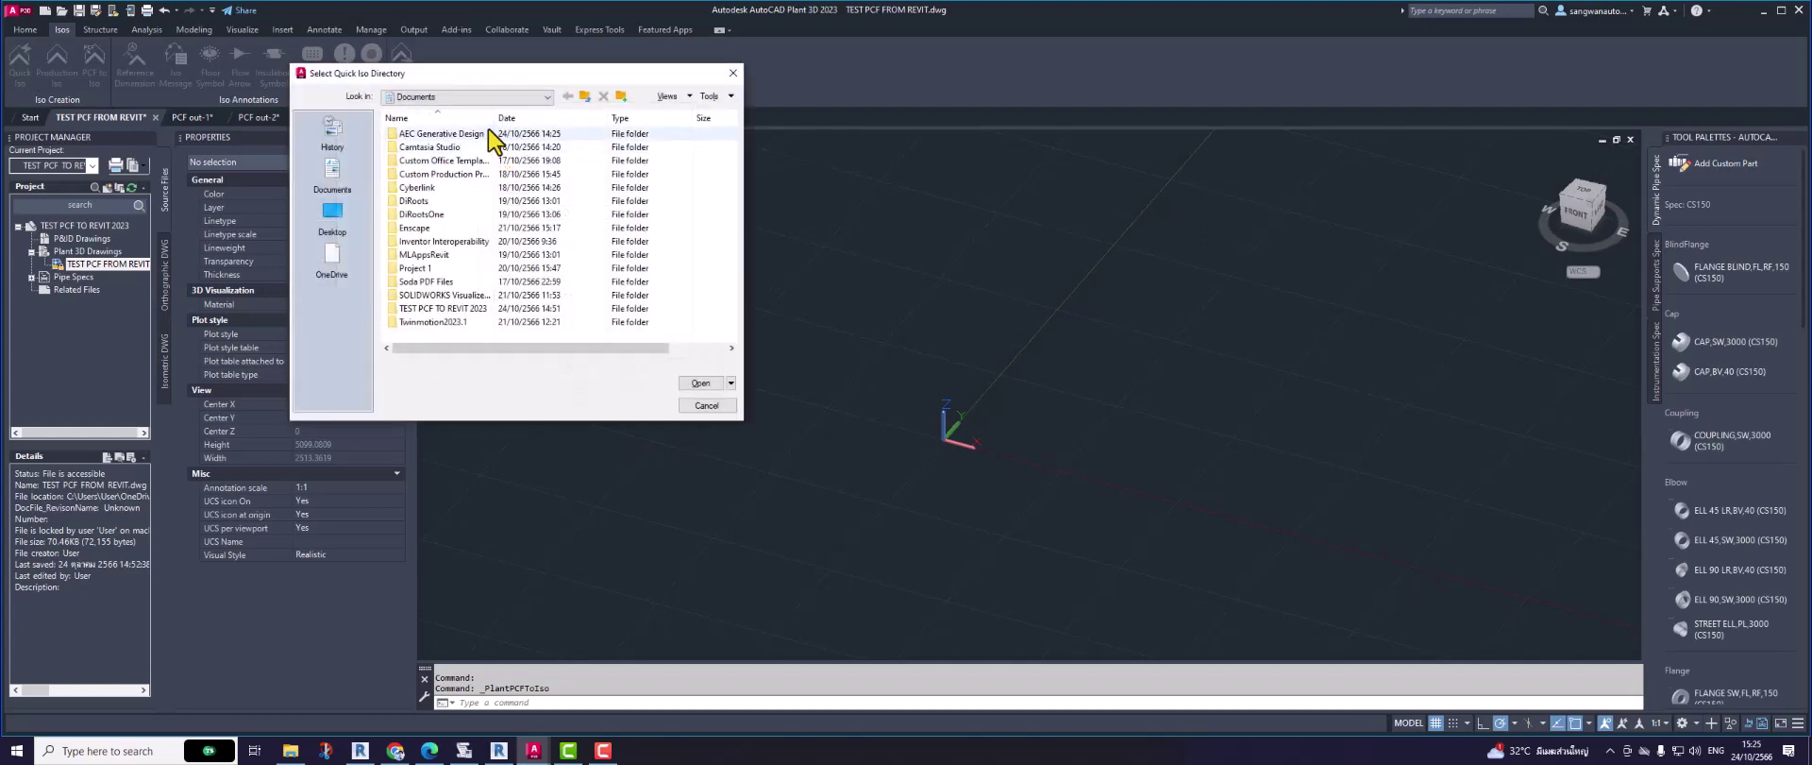
click(733, 73)
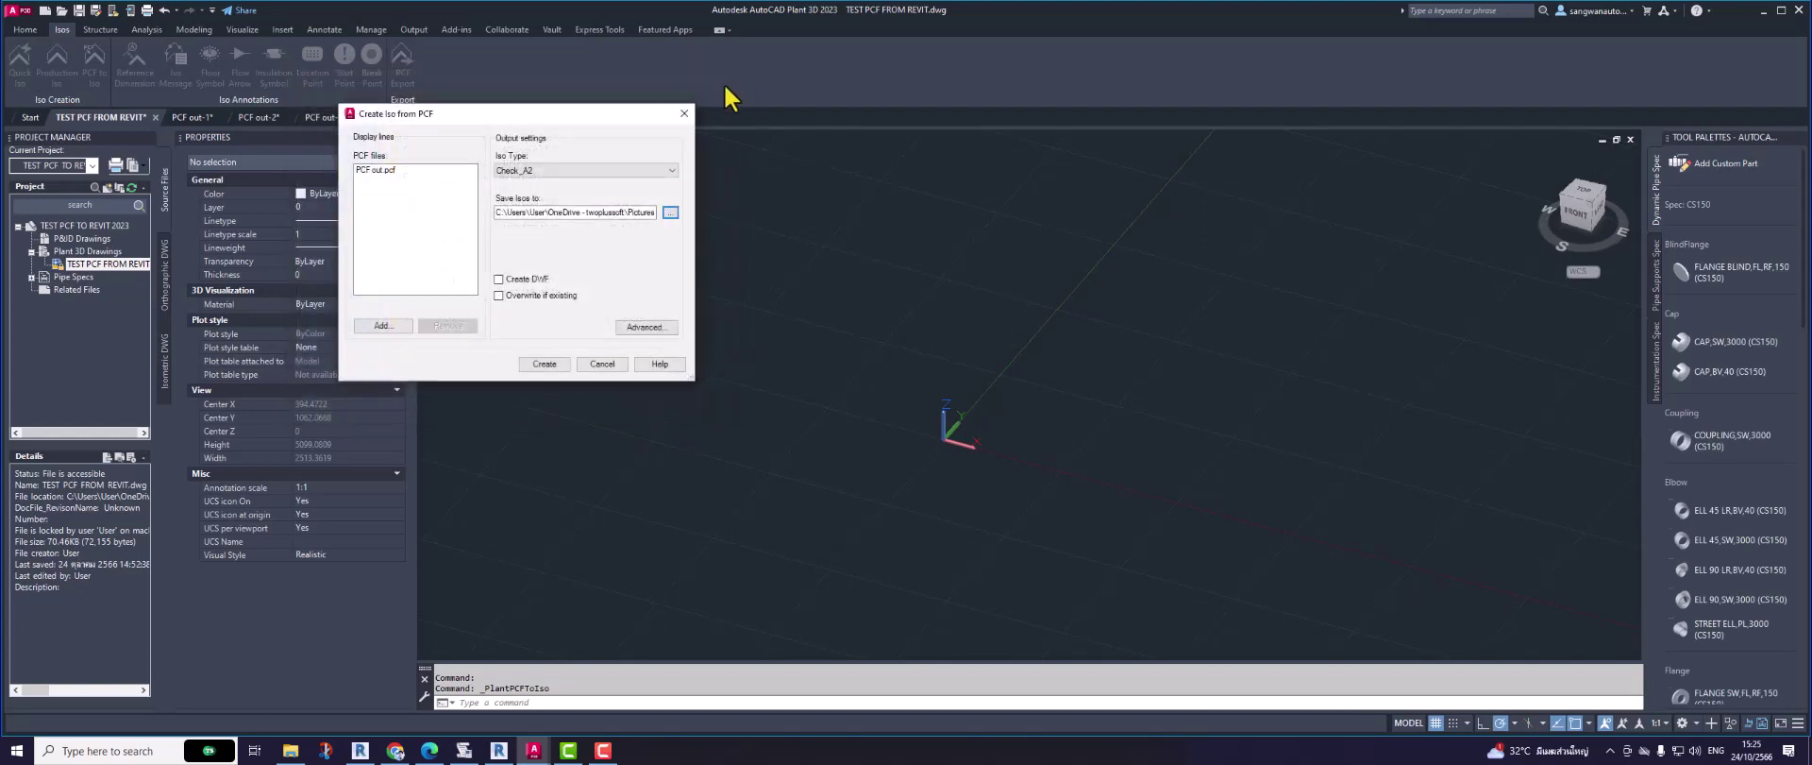
click(647, 328)
click(365, 377)
click(544, 363)
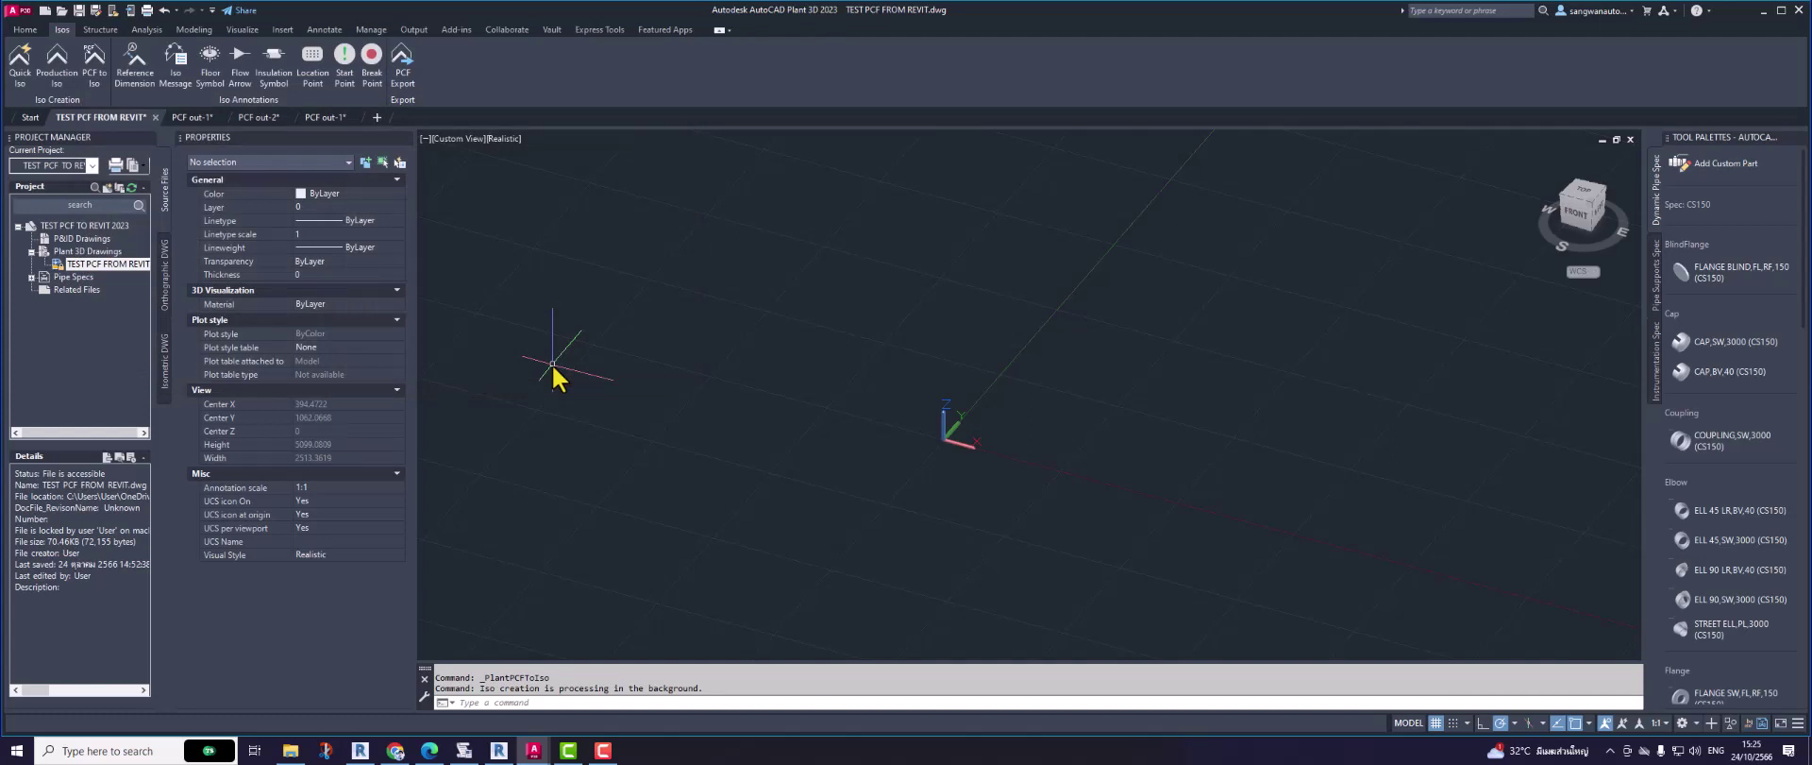
mouse_move(257, 117)
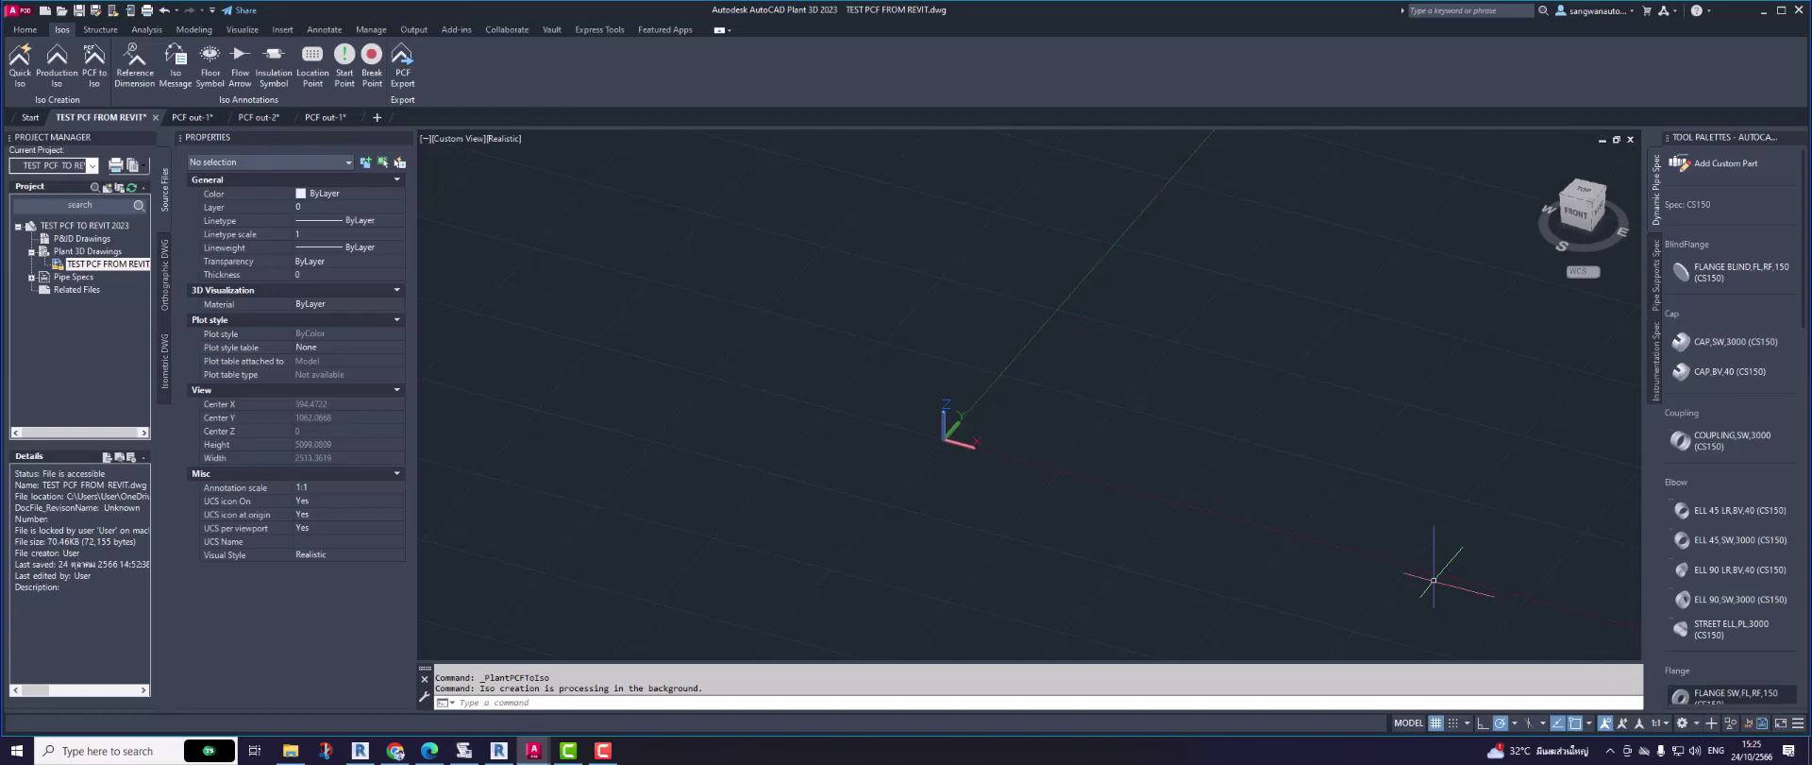
click(1678, 696)
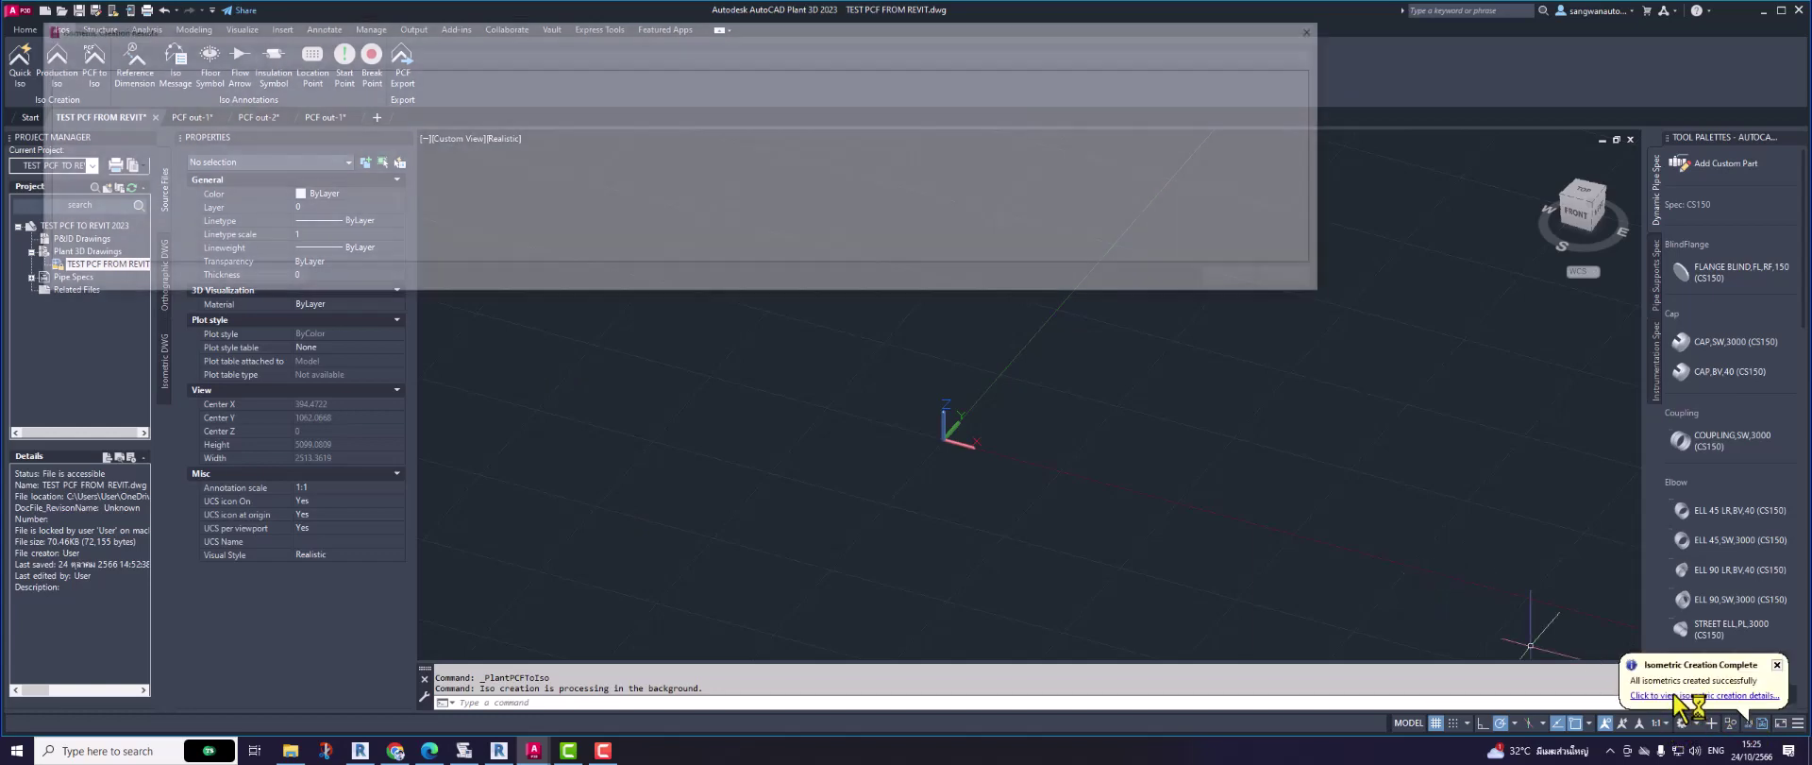
Step: Open PCF out (3).dwg, zoom around the isometric, then return to TEST PCF FROM REVIT
click(569, 236)
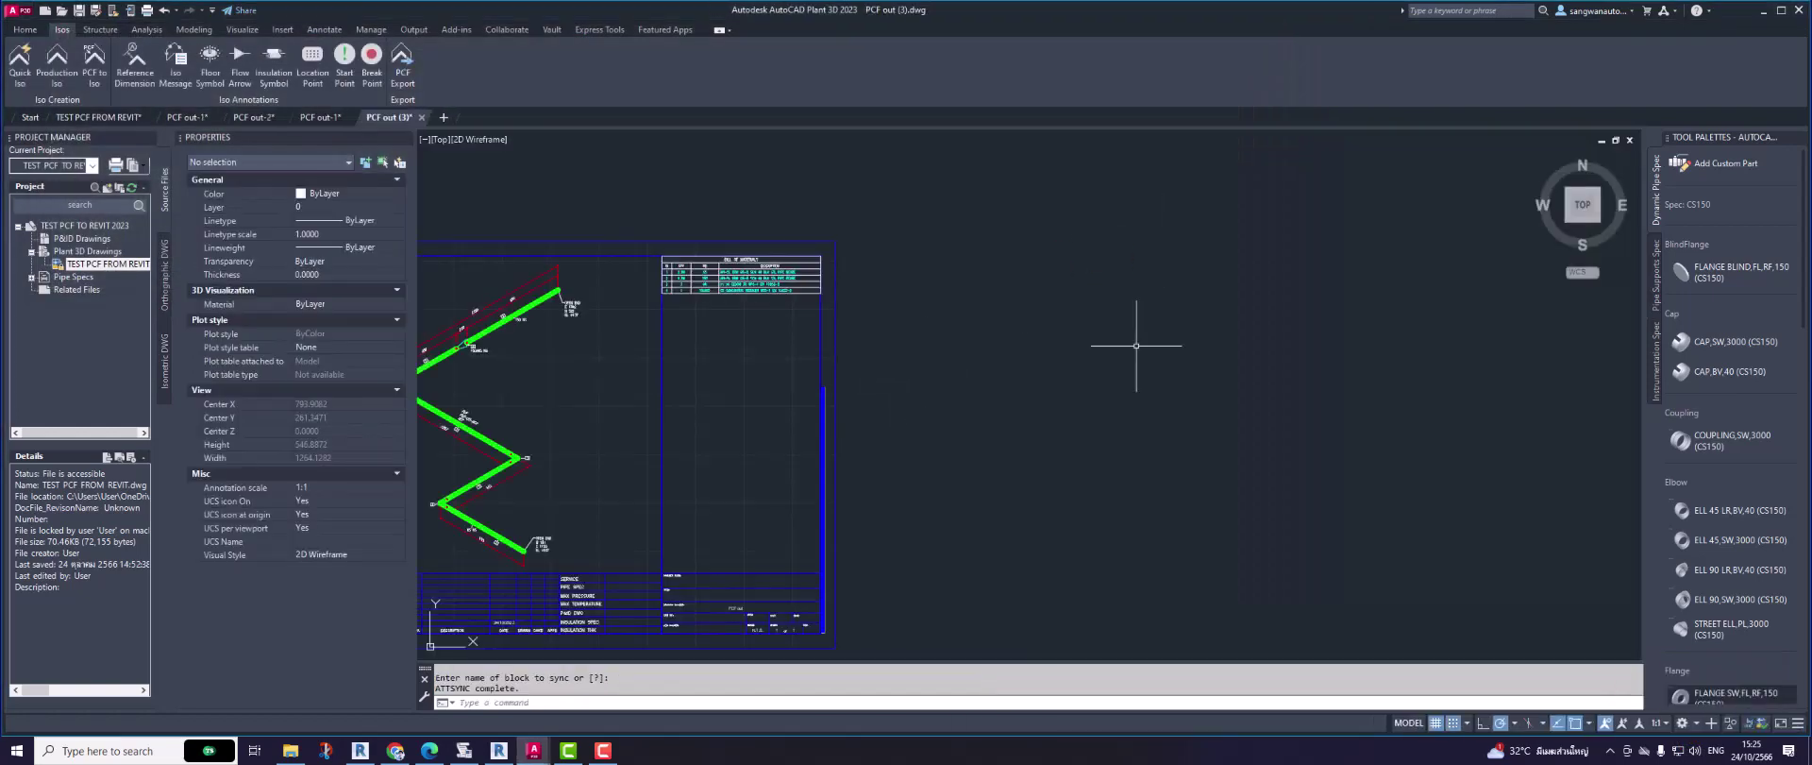
scroll(753, 450, up, 5)
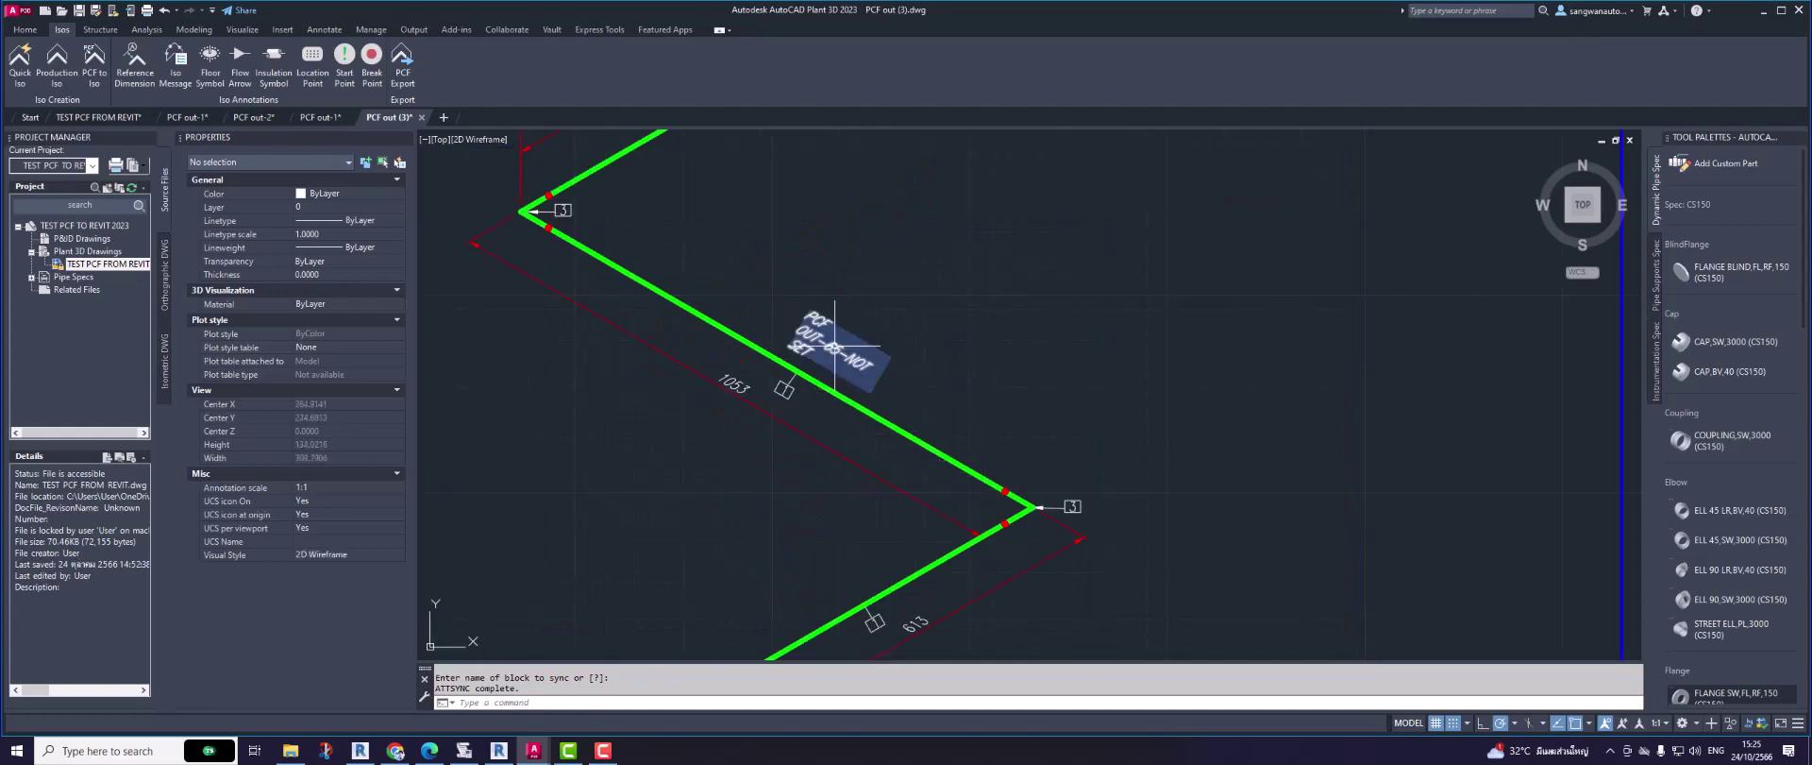
scroll(765, 406, down, 4)
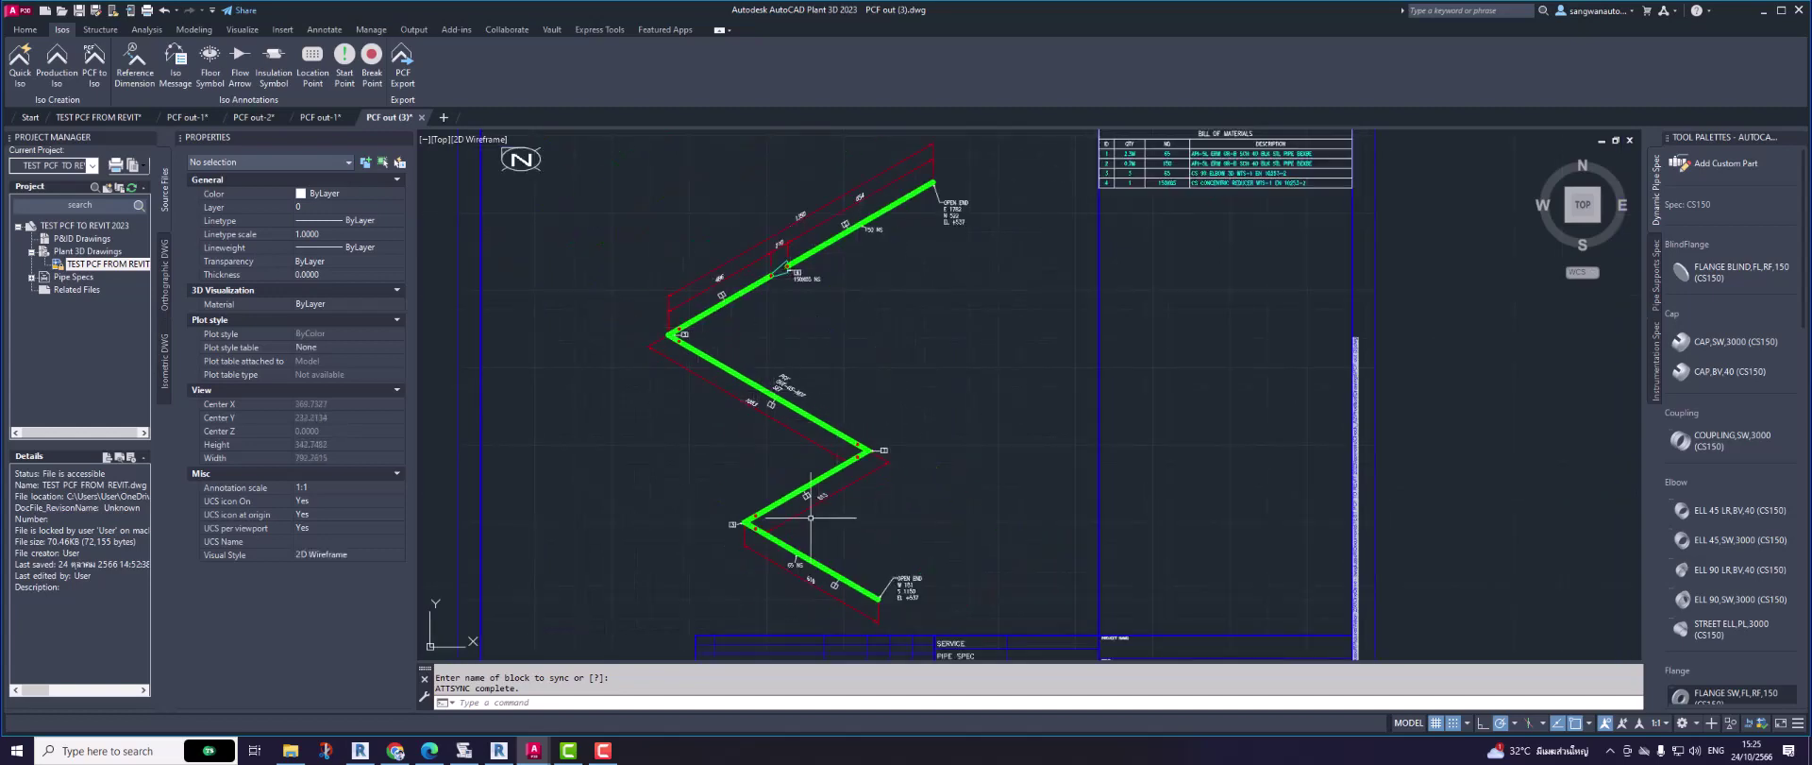
scroll(811, 517, down, 2)
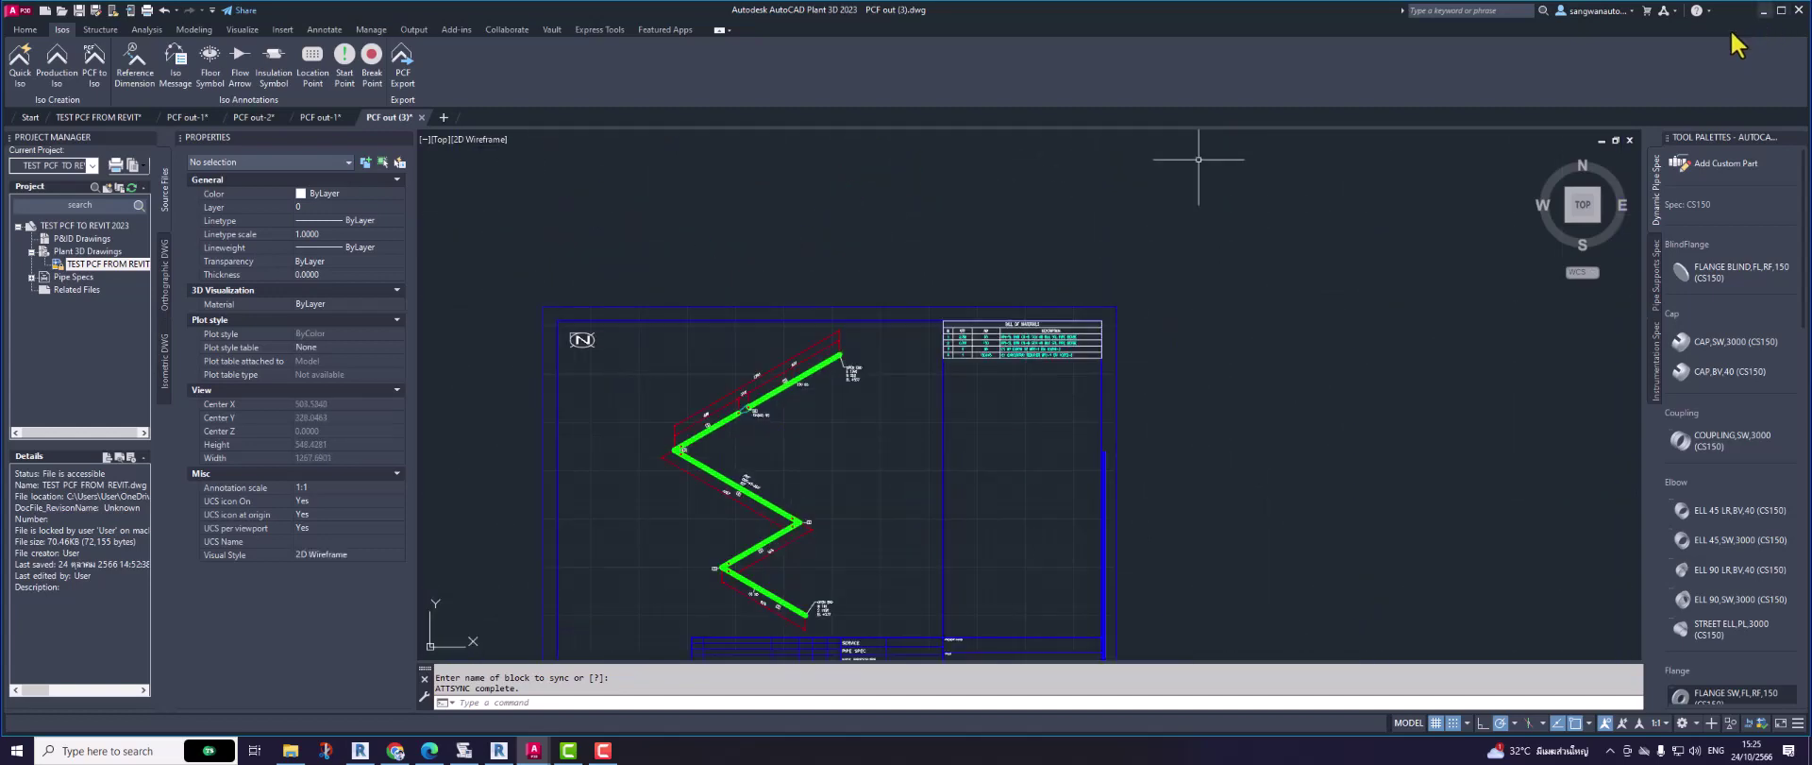
click(103, 118)
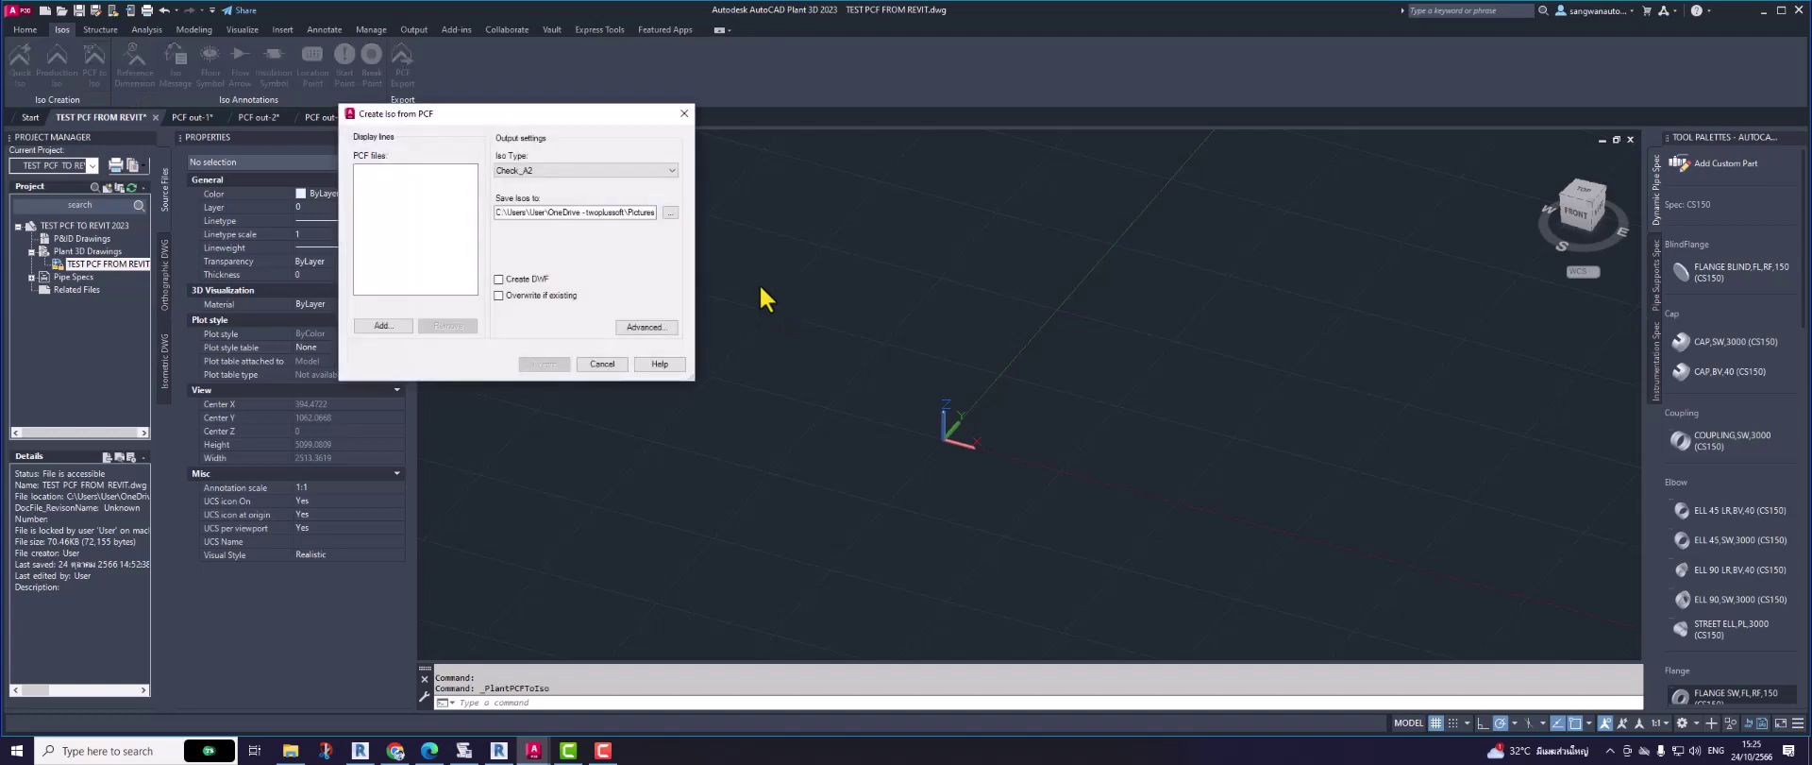
Step: Add PCF out.pcf, choose the Final_A2 iso type, confirm advanced options, and create the isometric
click(393, 326)
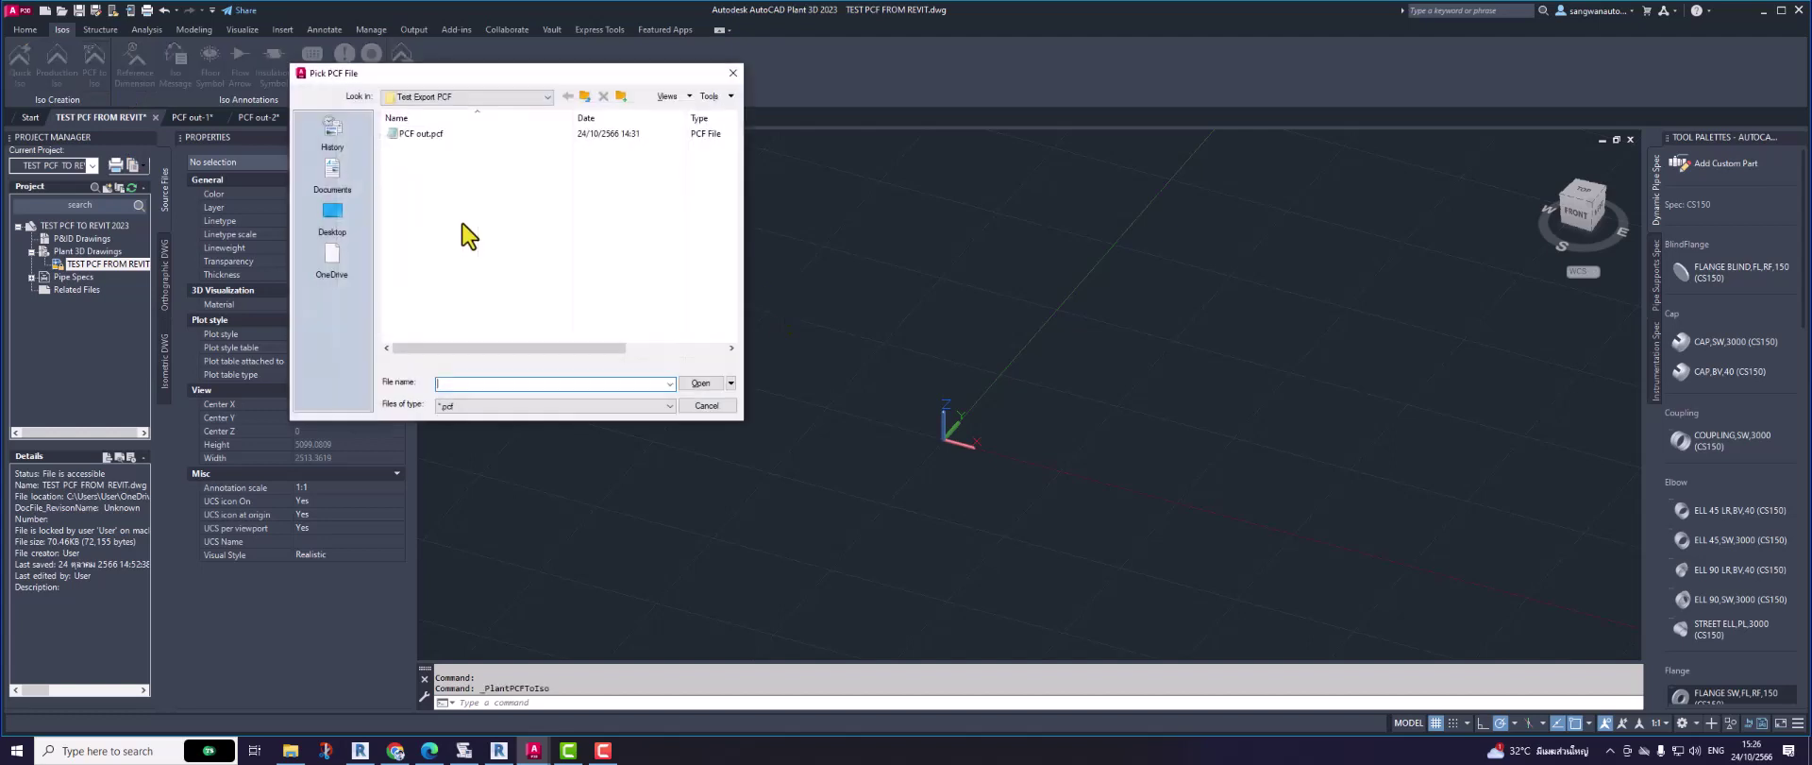
click(427, 134)
click(699, 384)
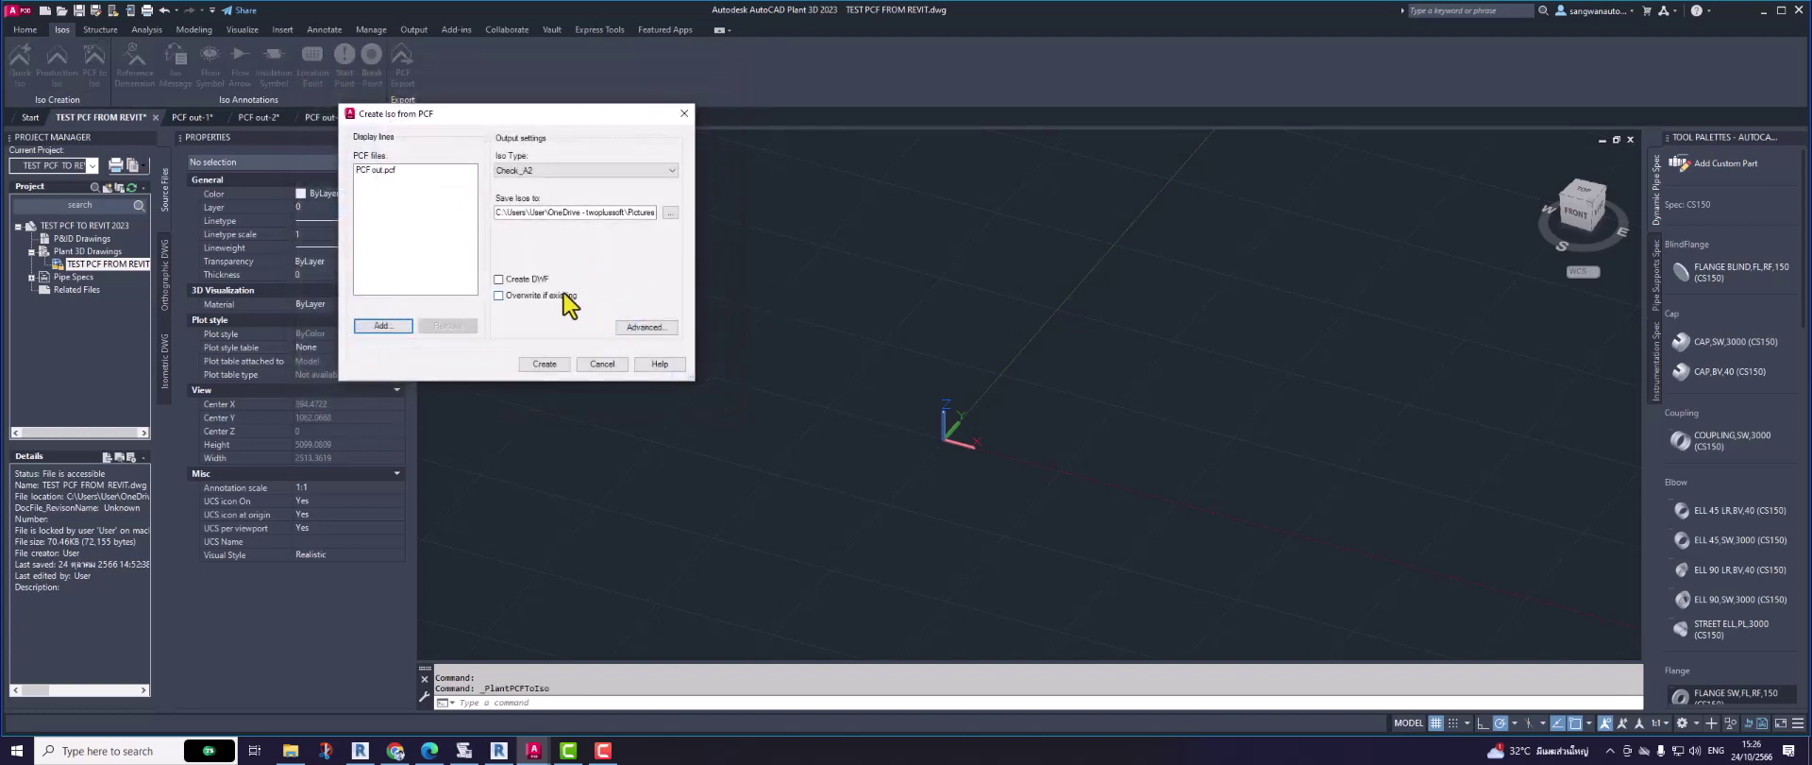
click(584, 170)
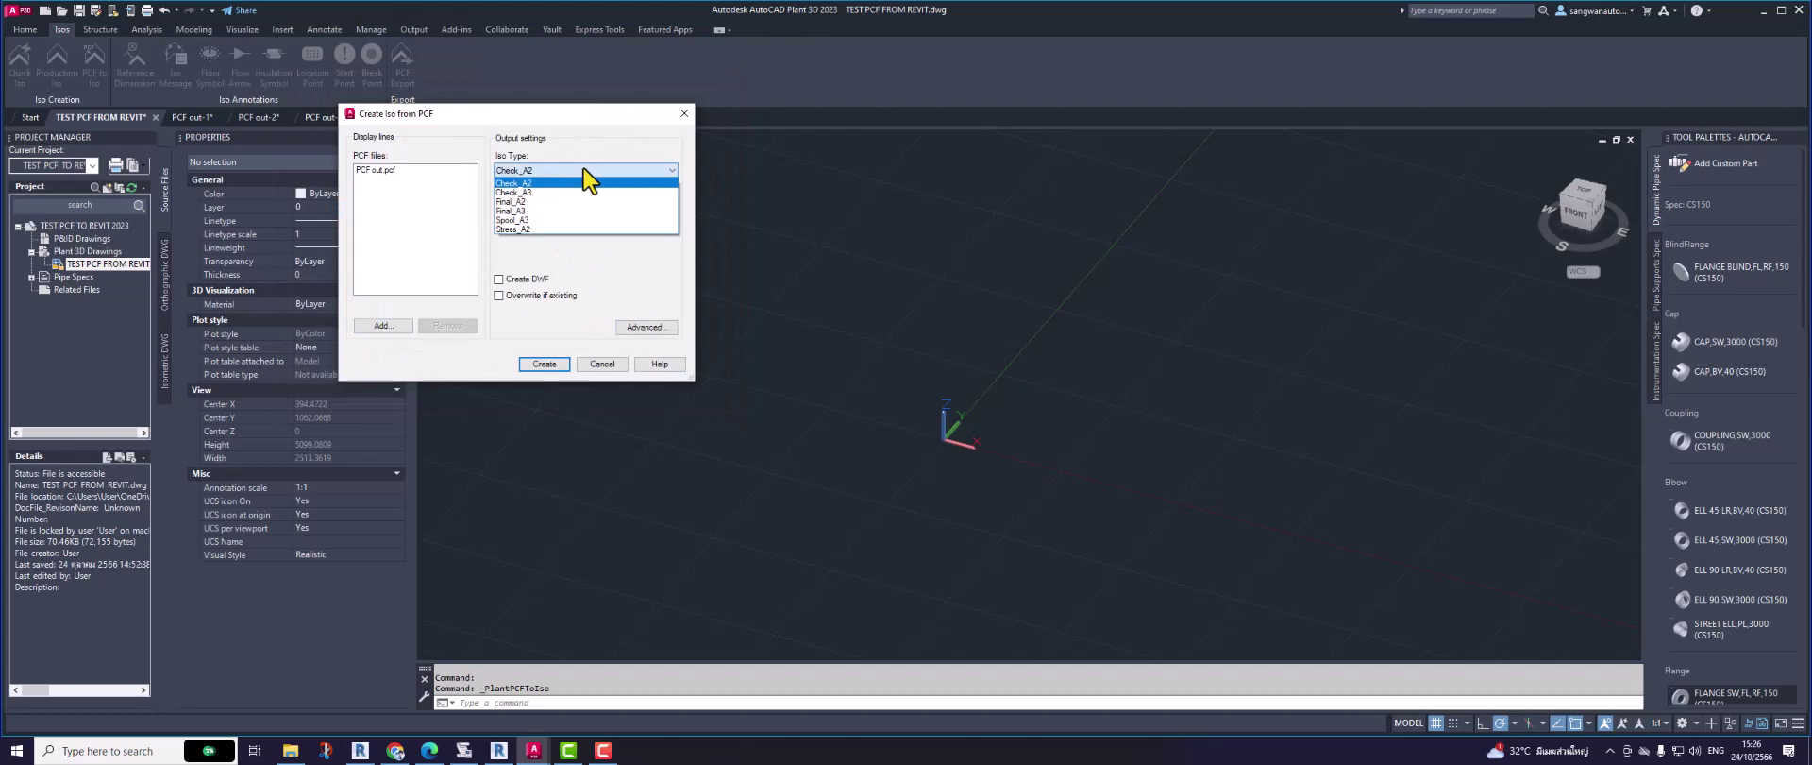
click(540, 202)
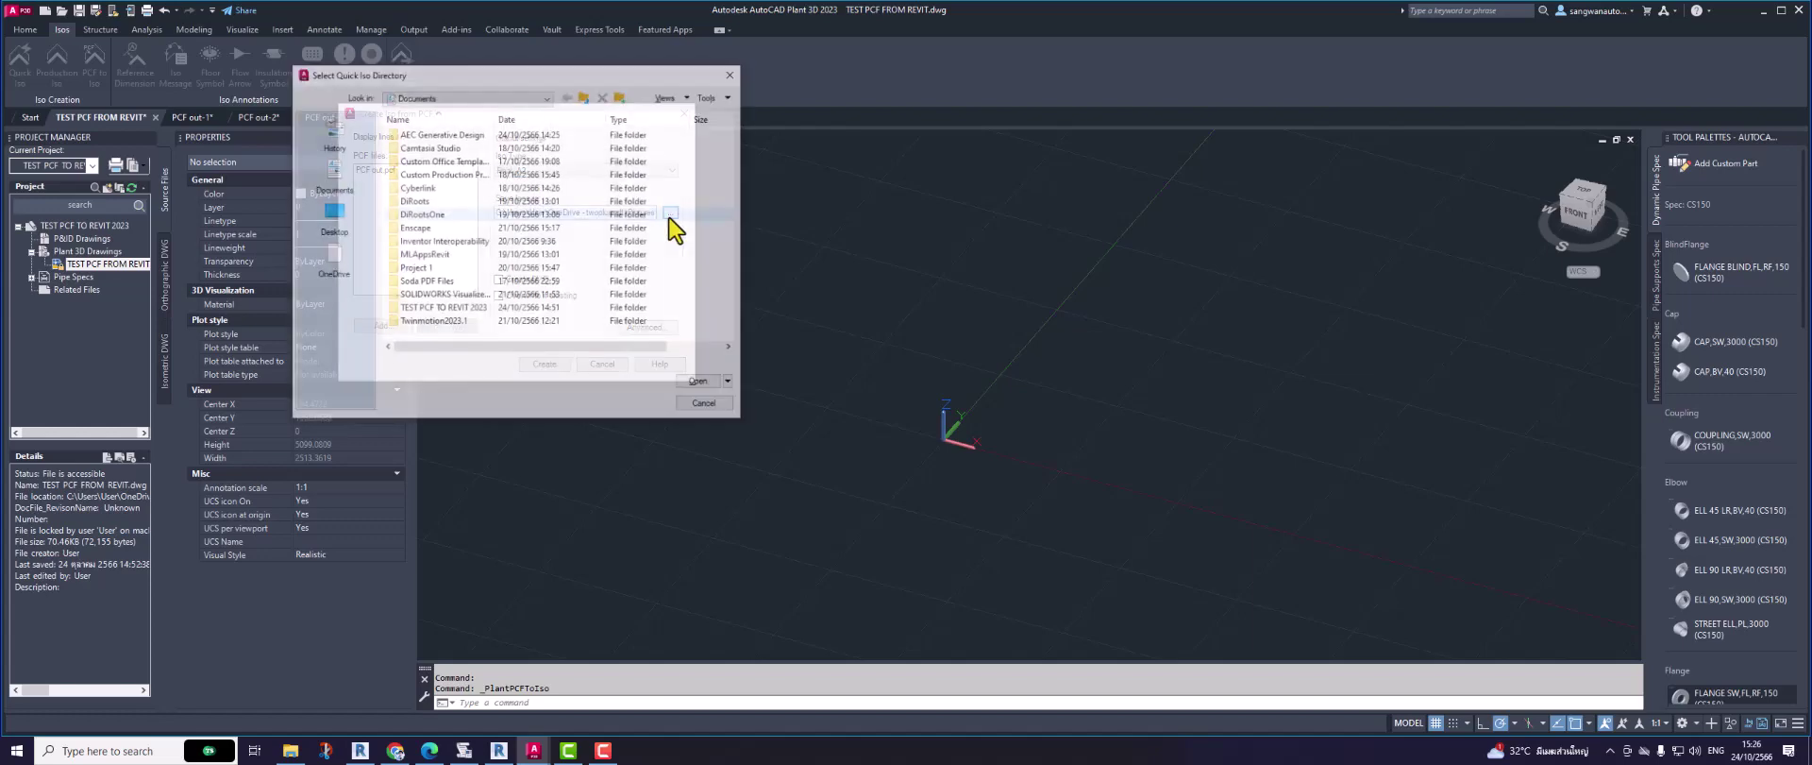
click(656, 330)
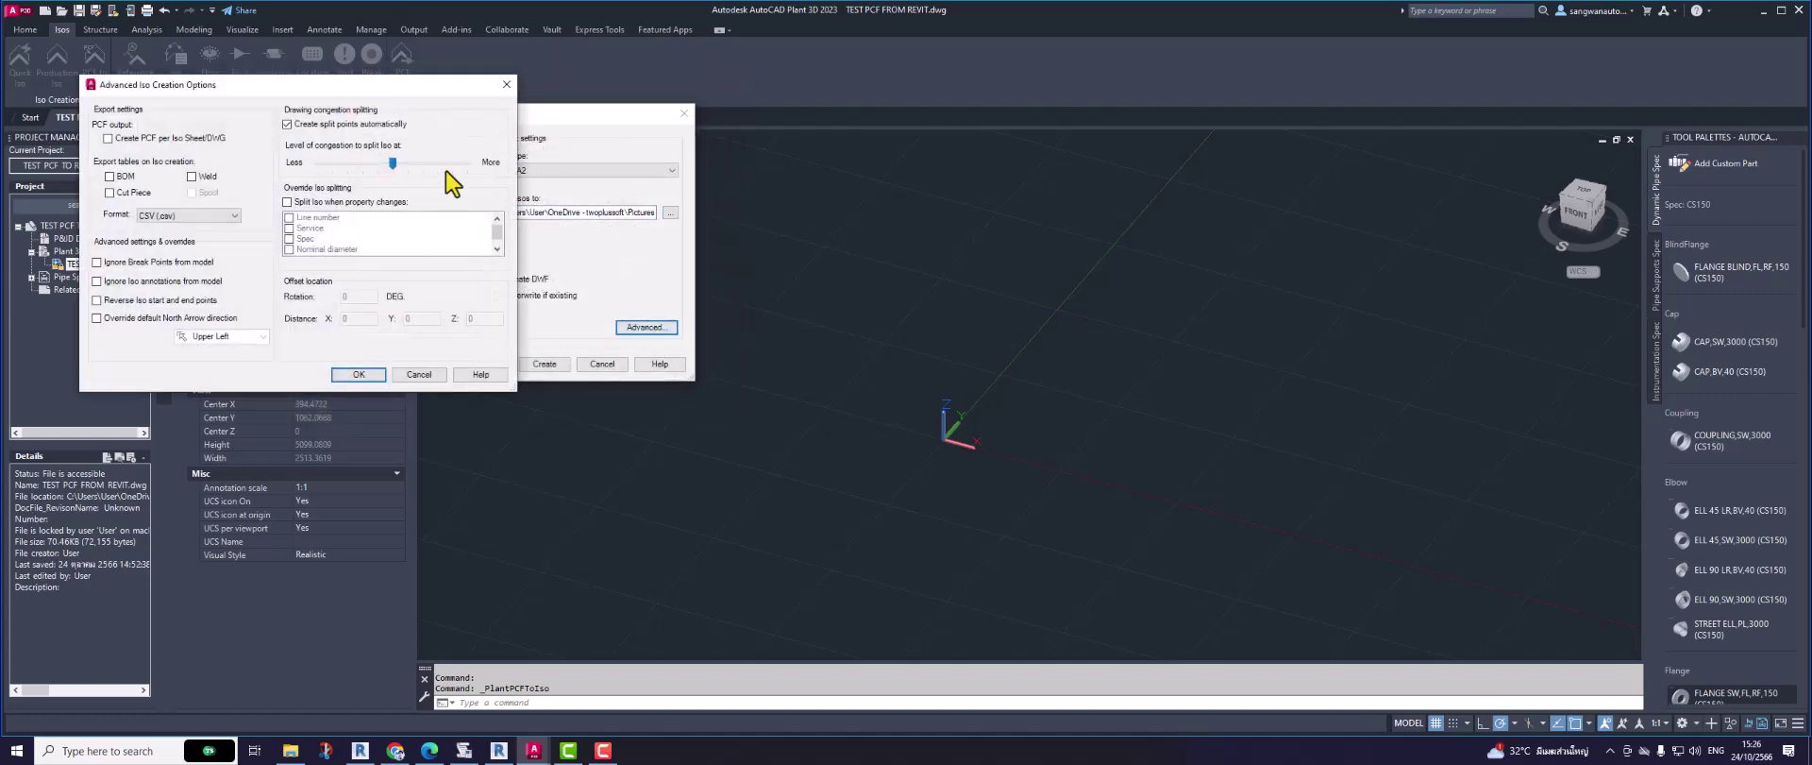
click(408, 378)
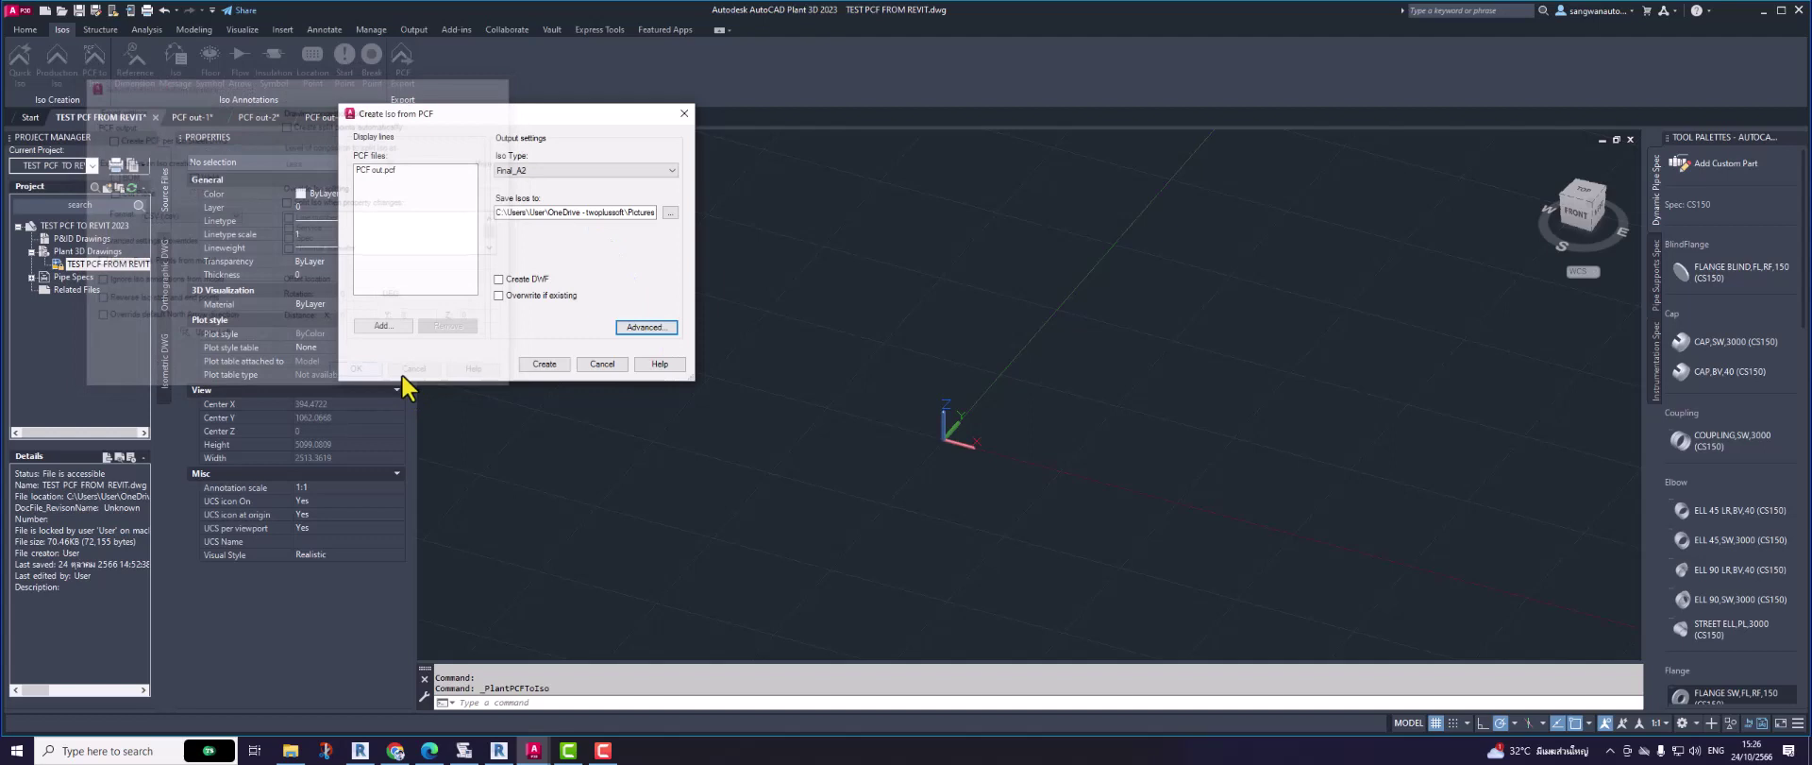
click(551, 365)
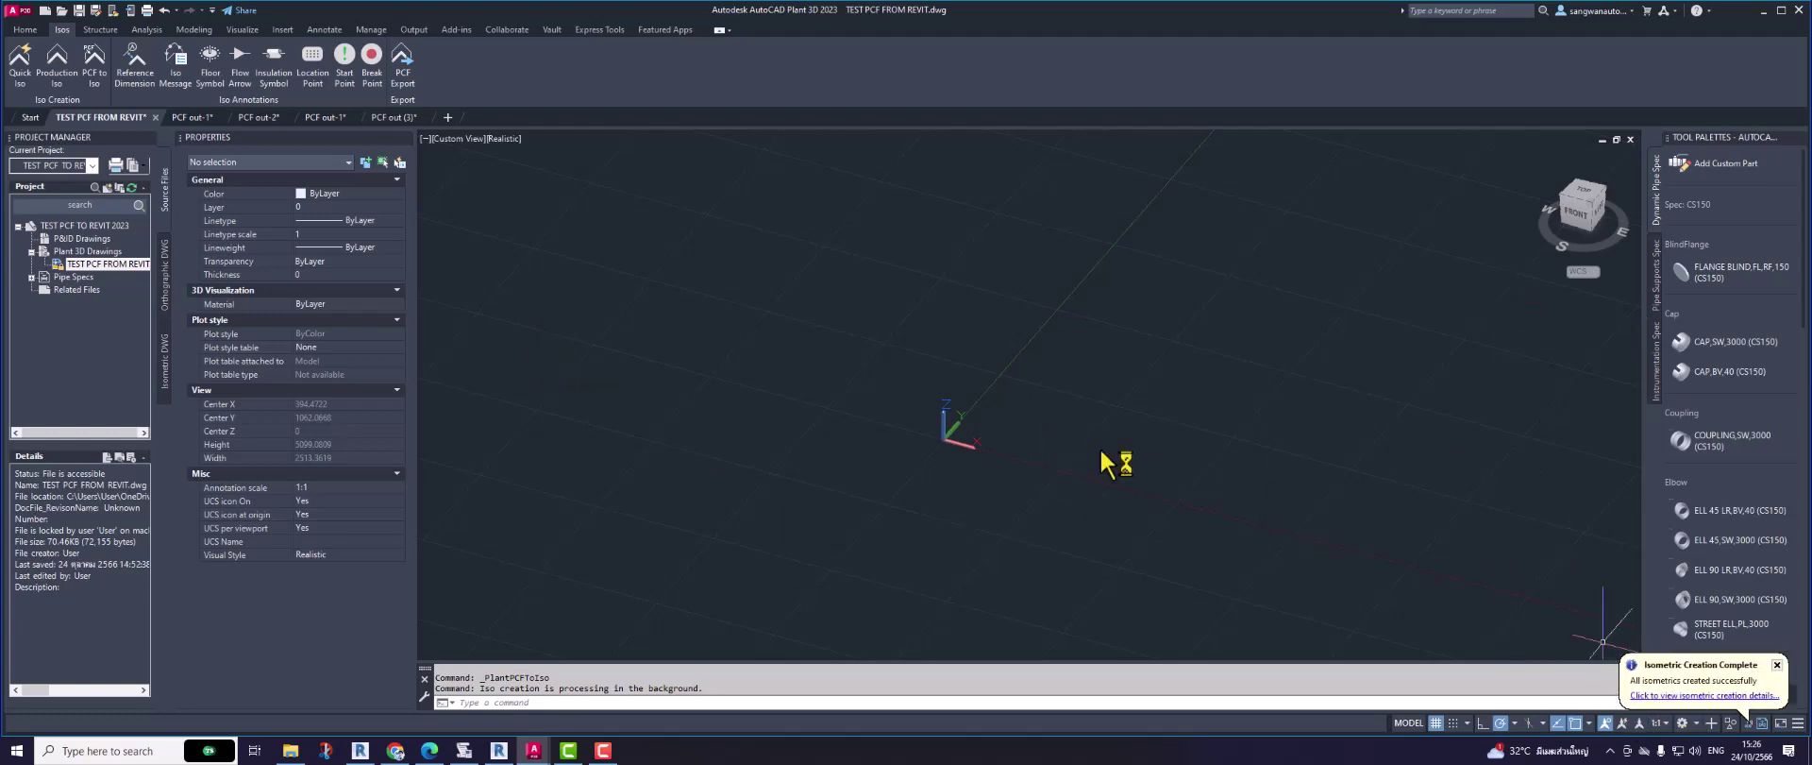
Step: Open PCF out.dwg and zoom around the new Final_A2 isometric
click(601, 231)
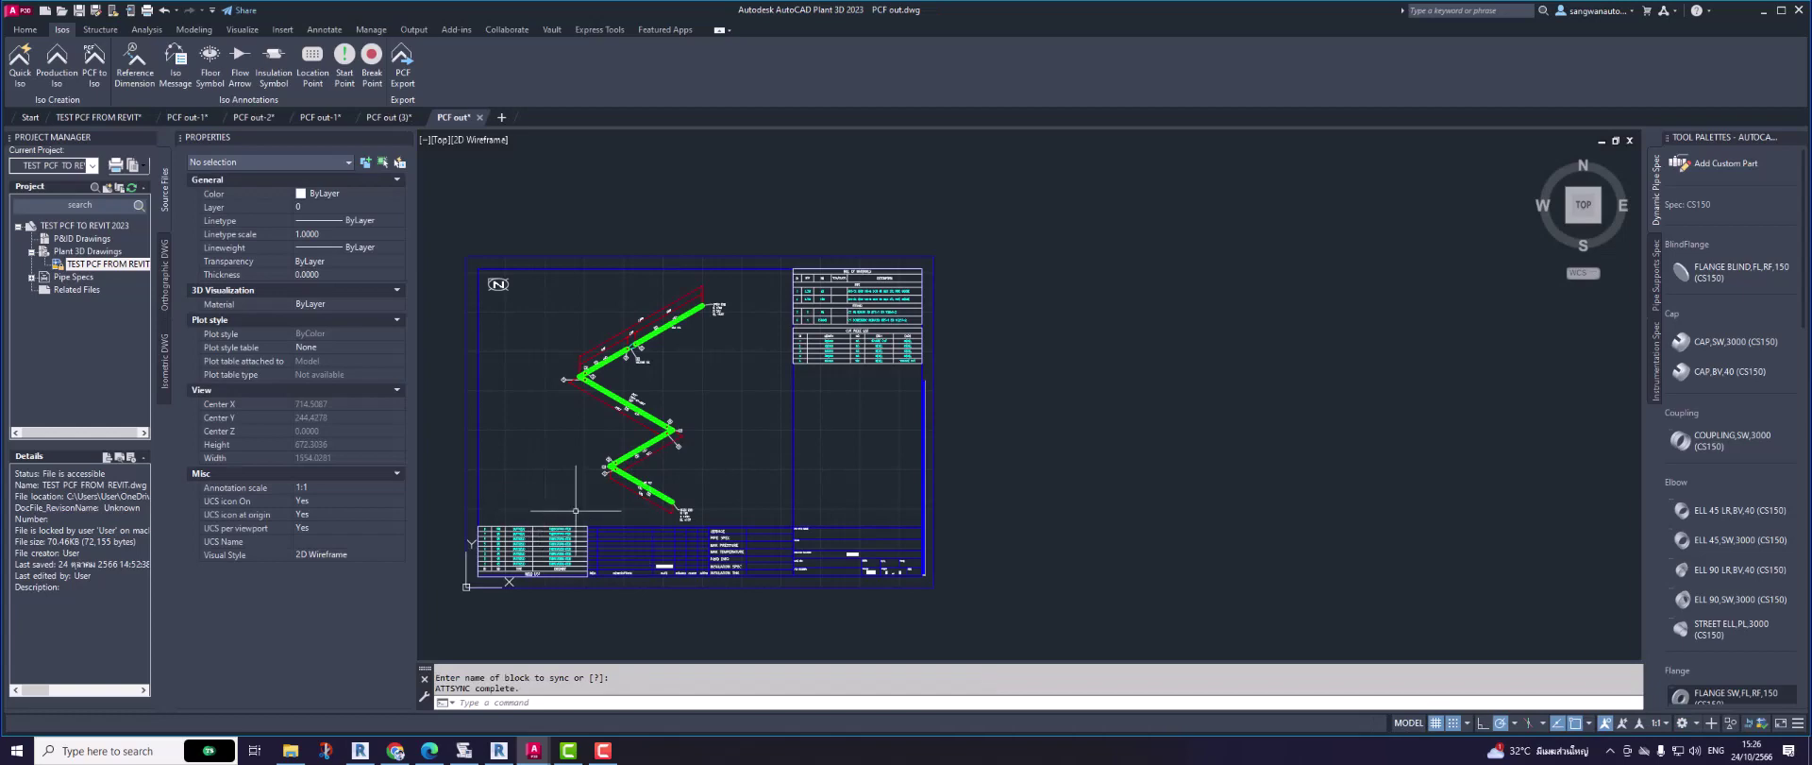
scroll(489, 550, up, 7)
scroll(780, 394, up, 3)
scroll(780, 395, down, 5)
scroll(849, 358, down, 2)
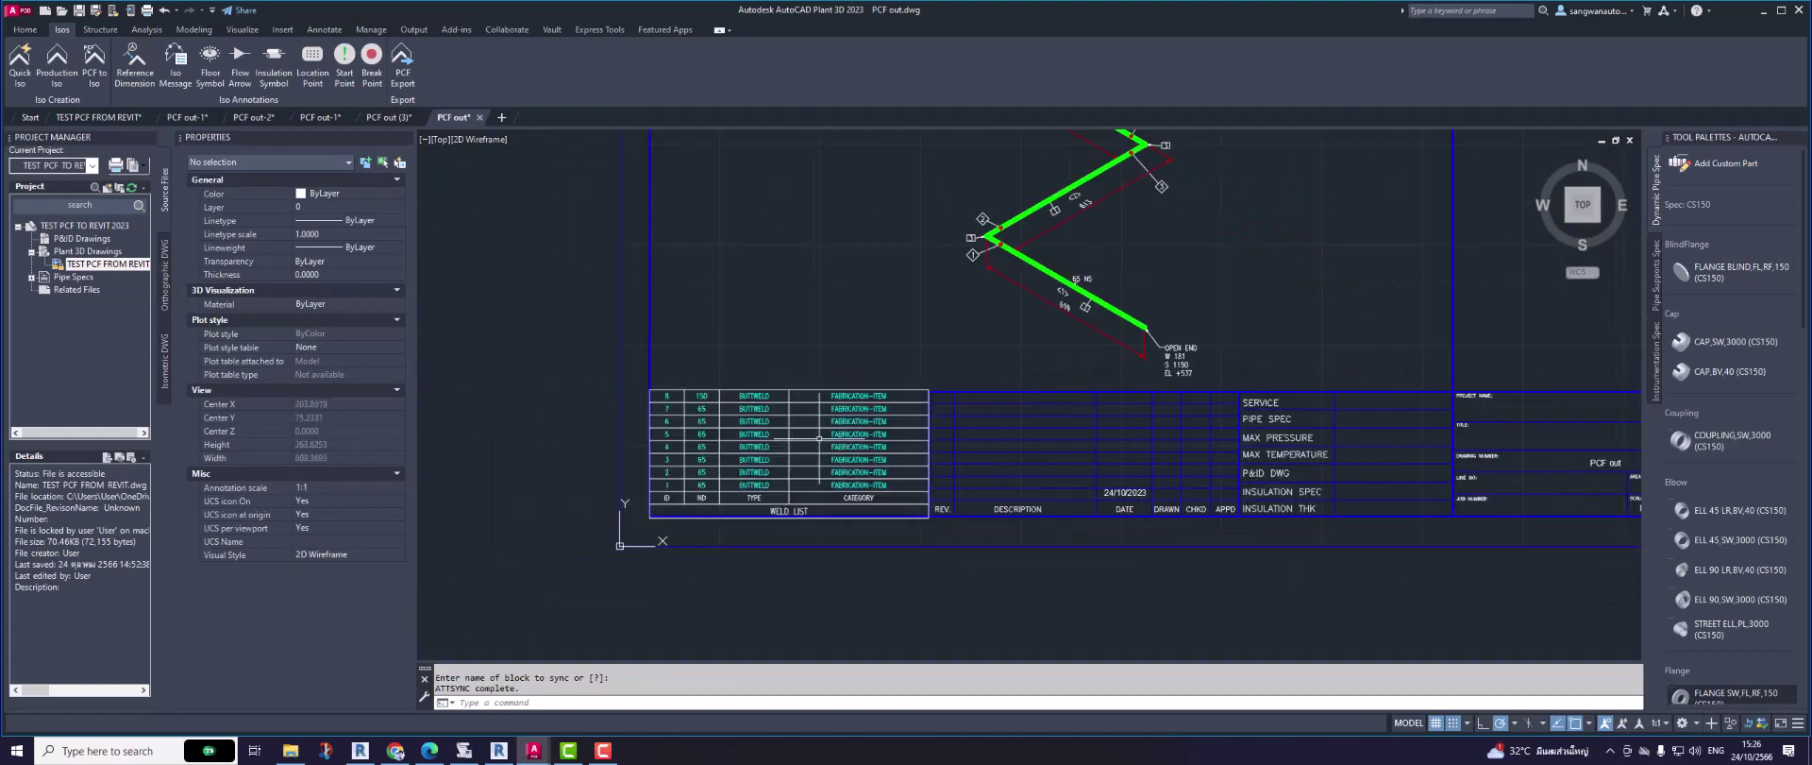
scroll(897, 340, up, 3)
scroll(939, 326, down, 3)
Step: Pan over the bill of materials and cut piece list, then return to TEST PCF FROM REVIT
middle_drag(1190, 195, 1050, 349)
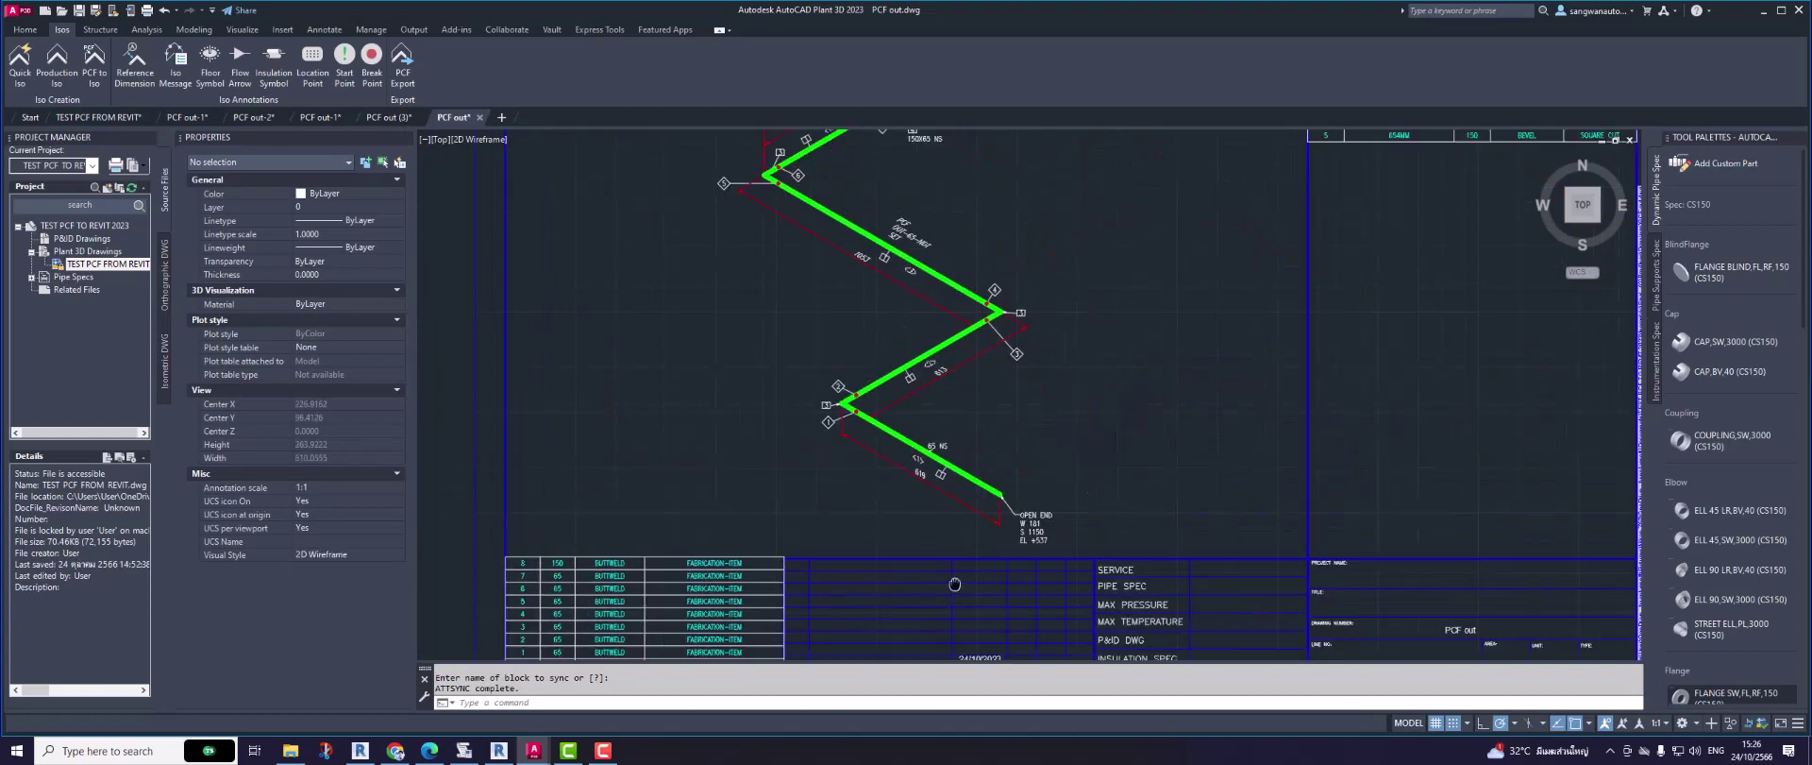
scroll(931, 255, up, 2)
scroll(849, 378, up, 2)
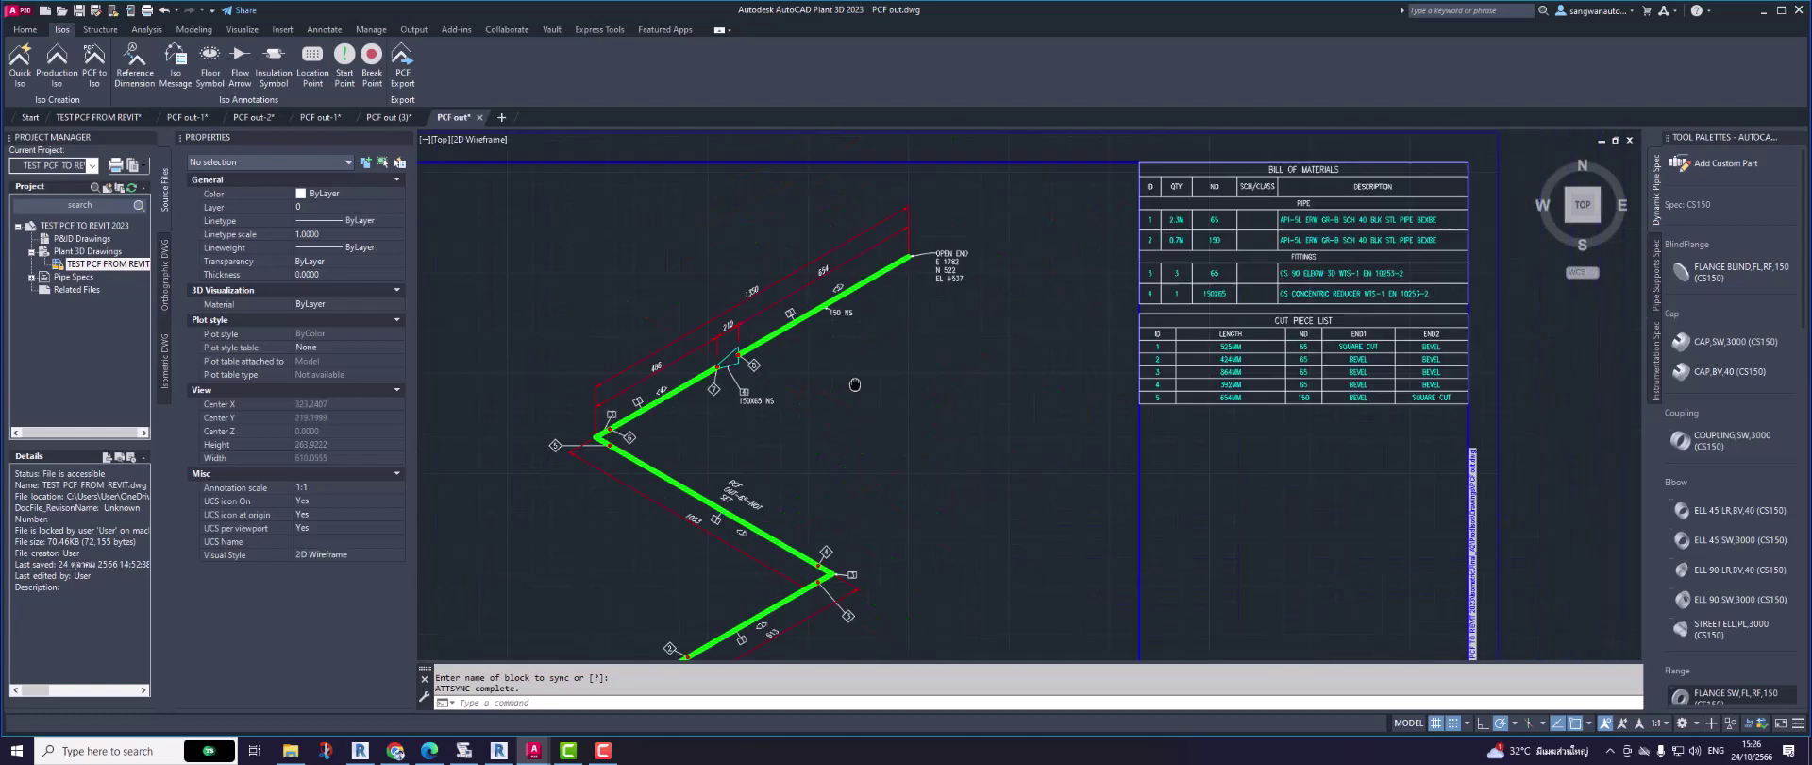
middle_drag(815, 305, 785, 344)
scroll(799, 344, up, 5)
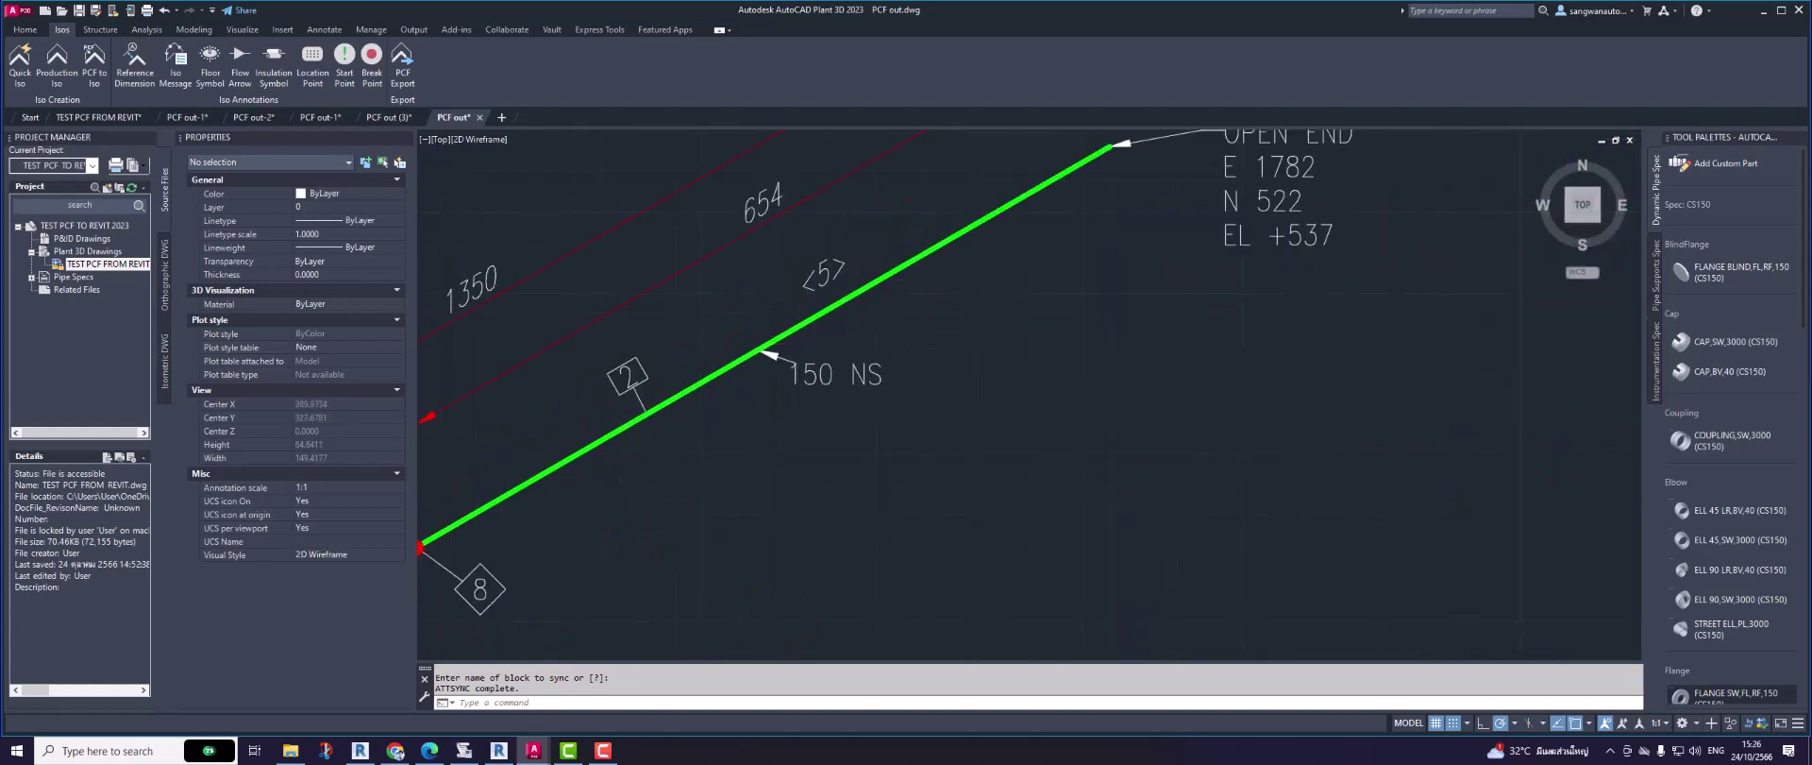
scroll(851, 255, down, 3)
scroll(851, 255, down, 3)
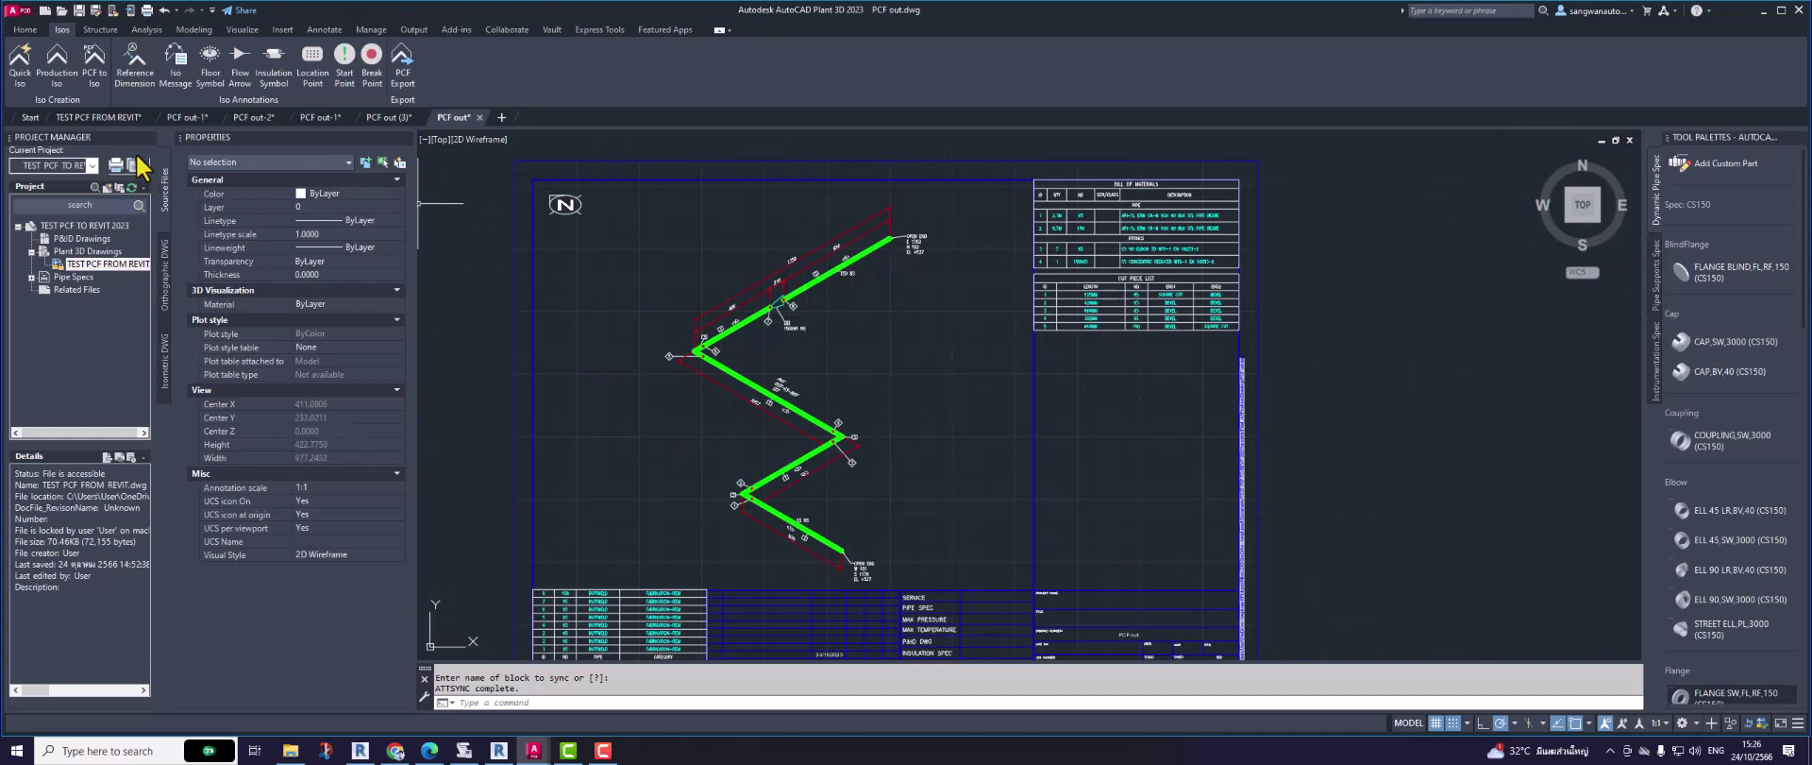
click(112, 115)
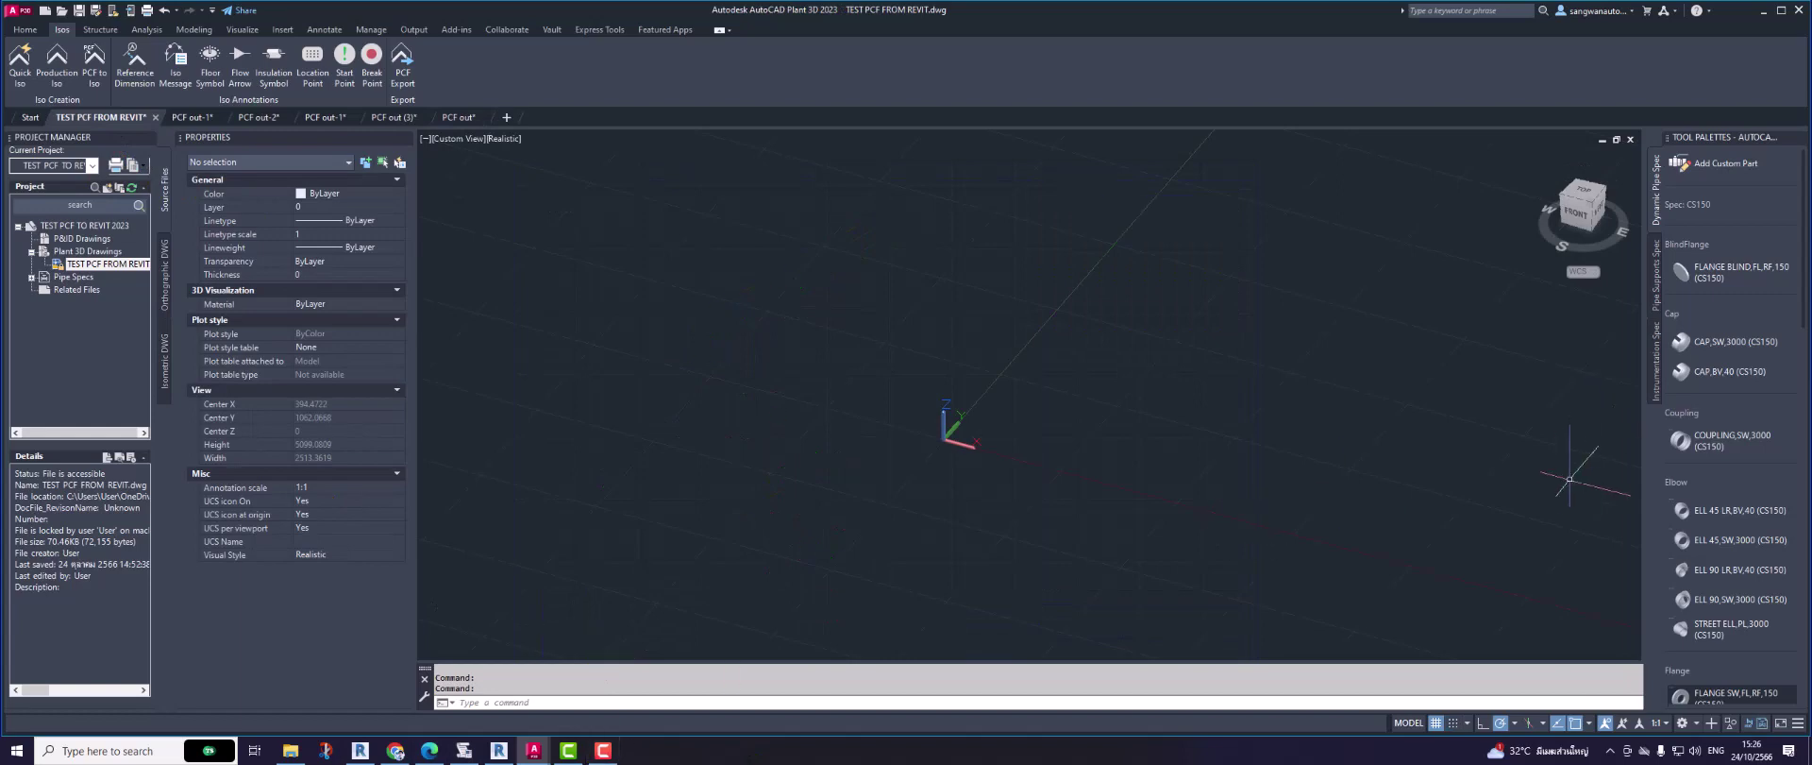
Step: In Revit, select the first pipe segment and keep Fittings as the fabrication part group
click(498, 751)
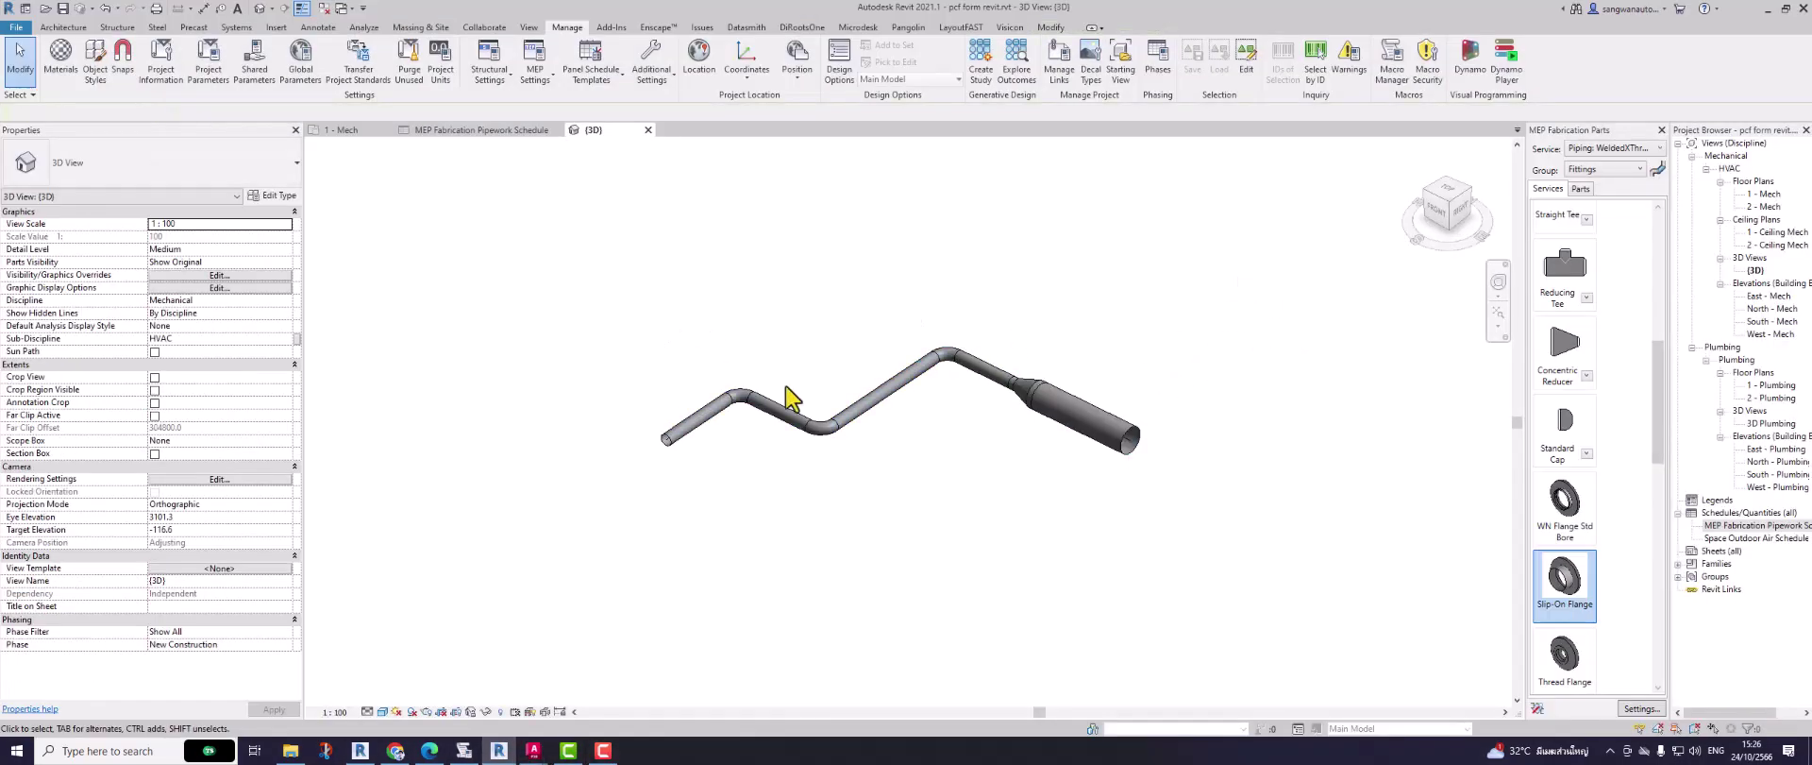
scroll(767, 394, up, 3)
click(604, 453)
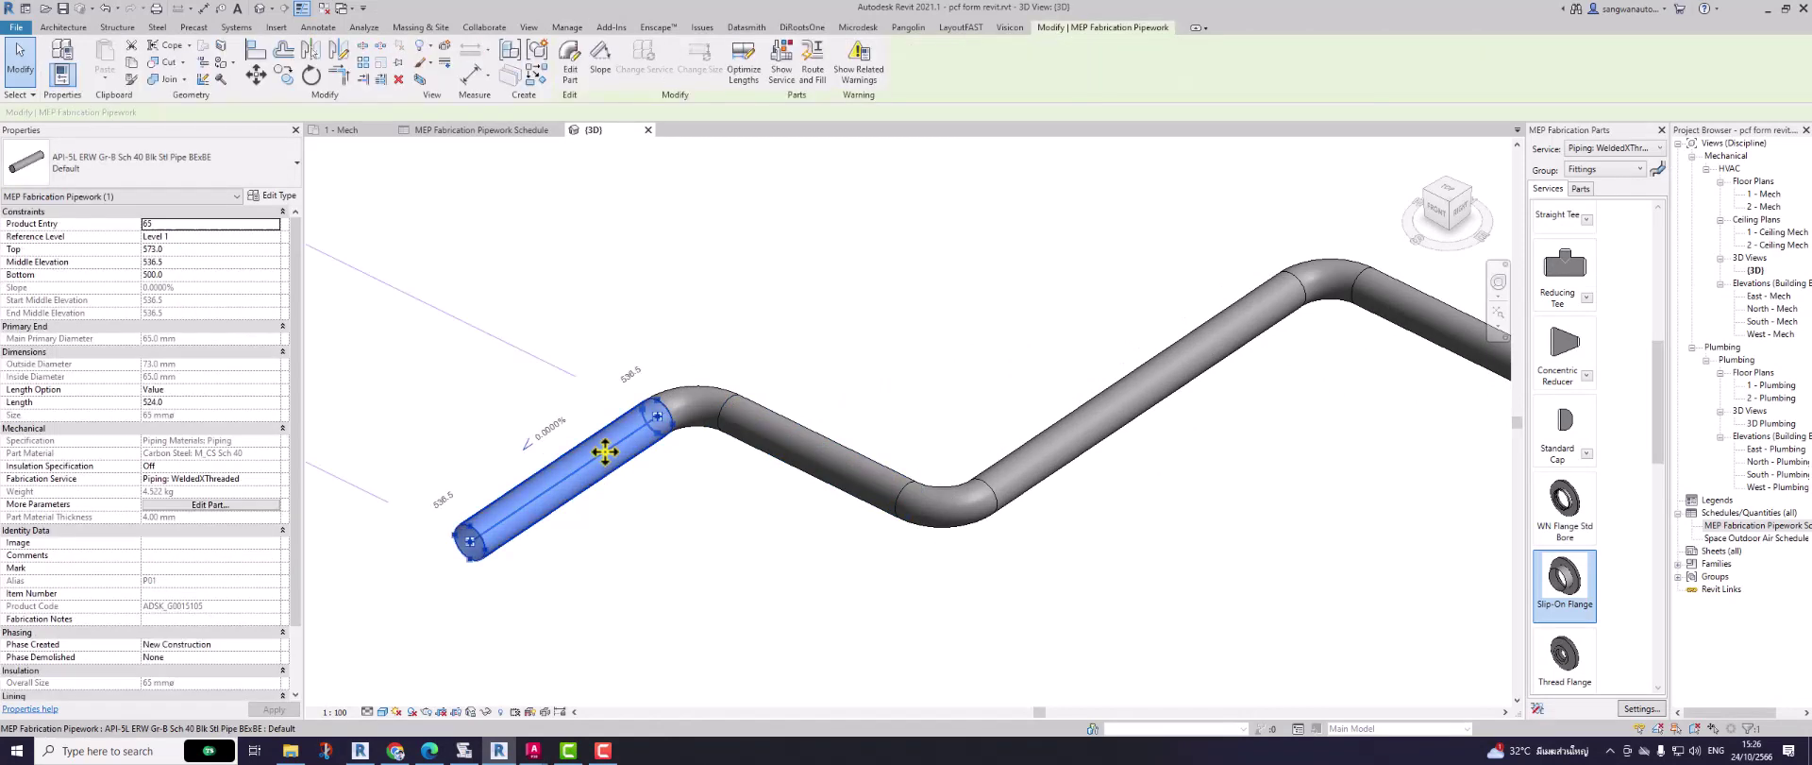
scroll(1059, 287, down, 2)
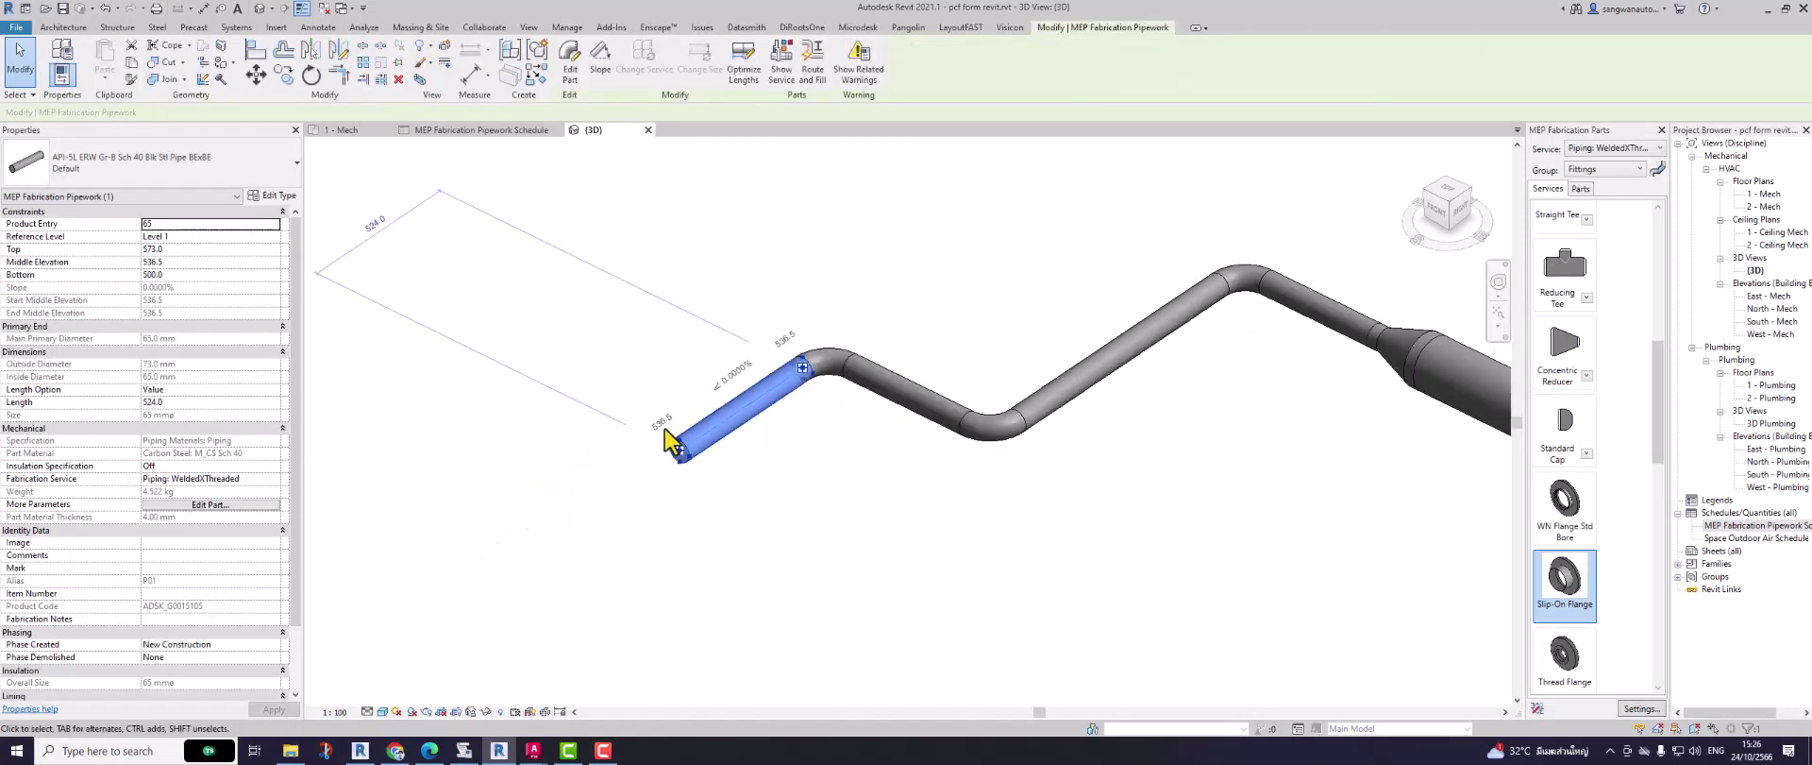
click(1605, 171)
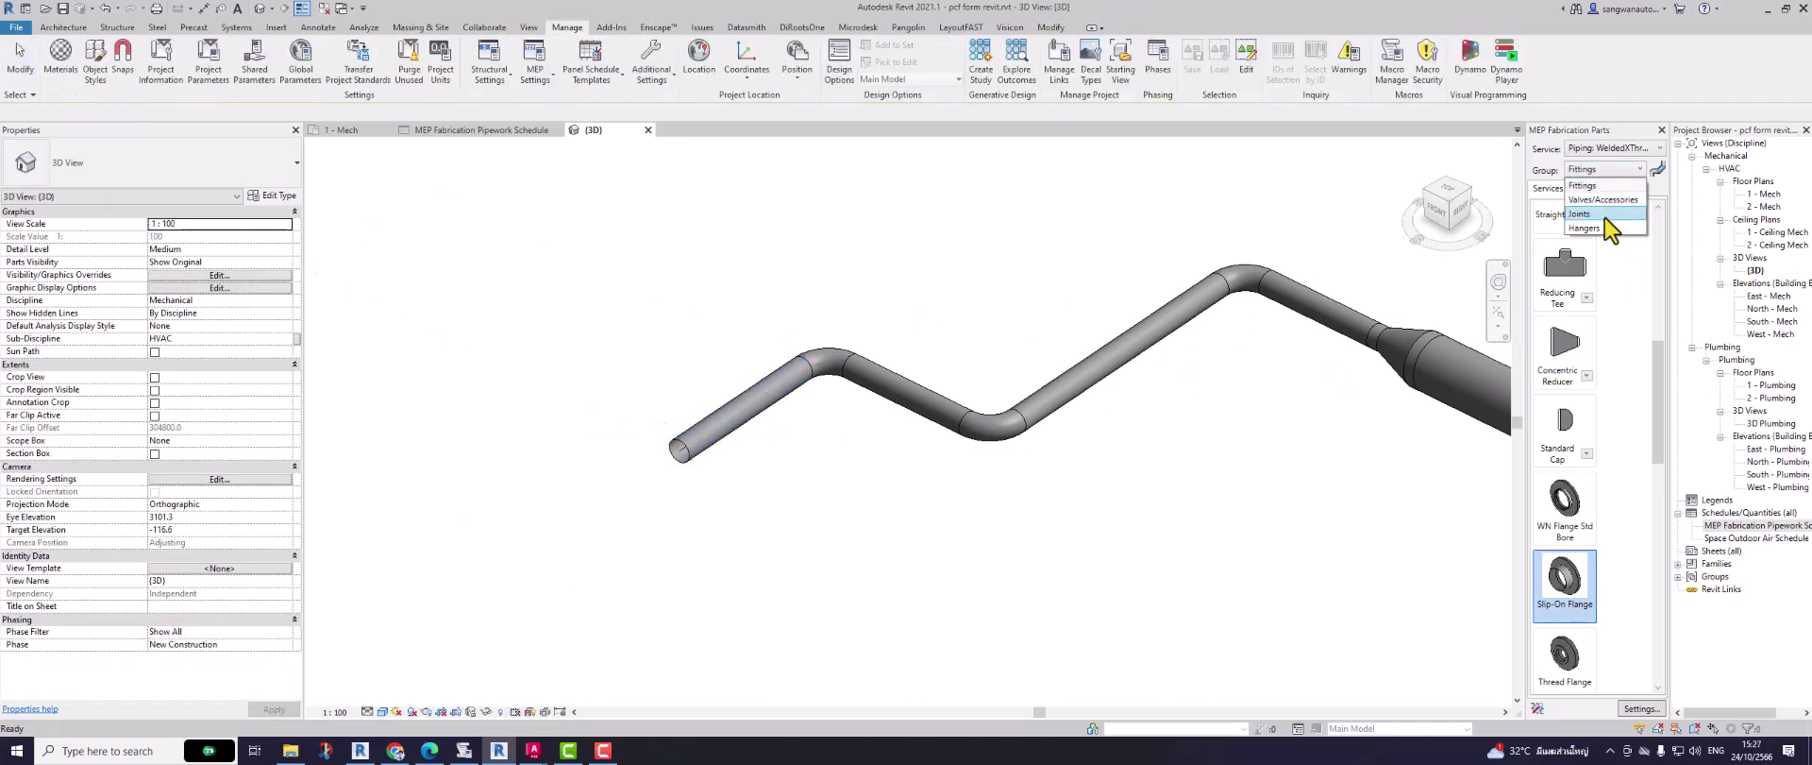
click(1012, 278)
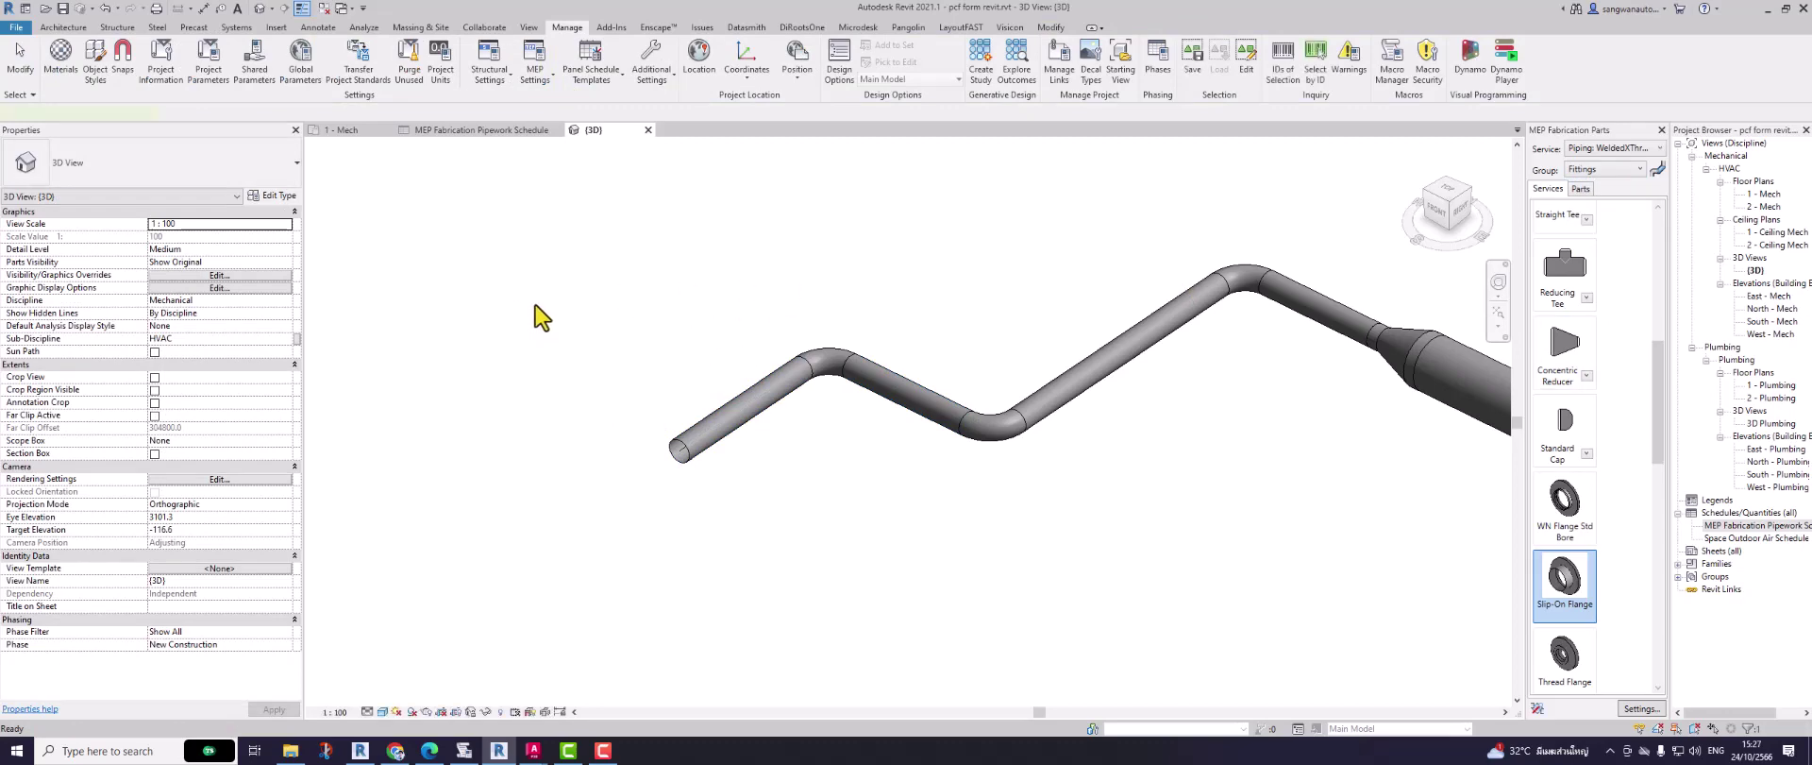
Step: Pan and zoom the 3D view to centre the pipe run
click(680, 274)
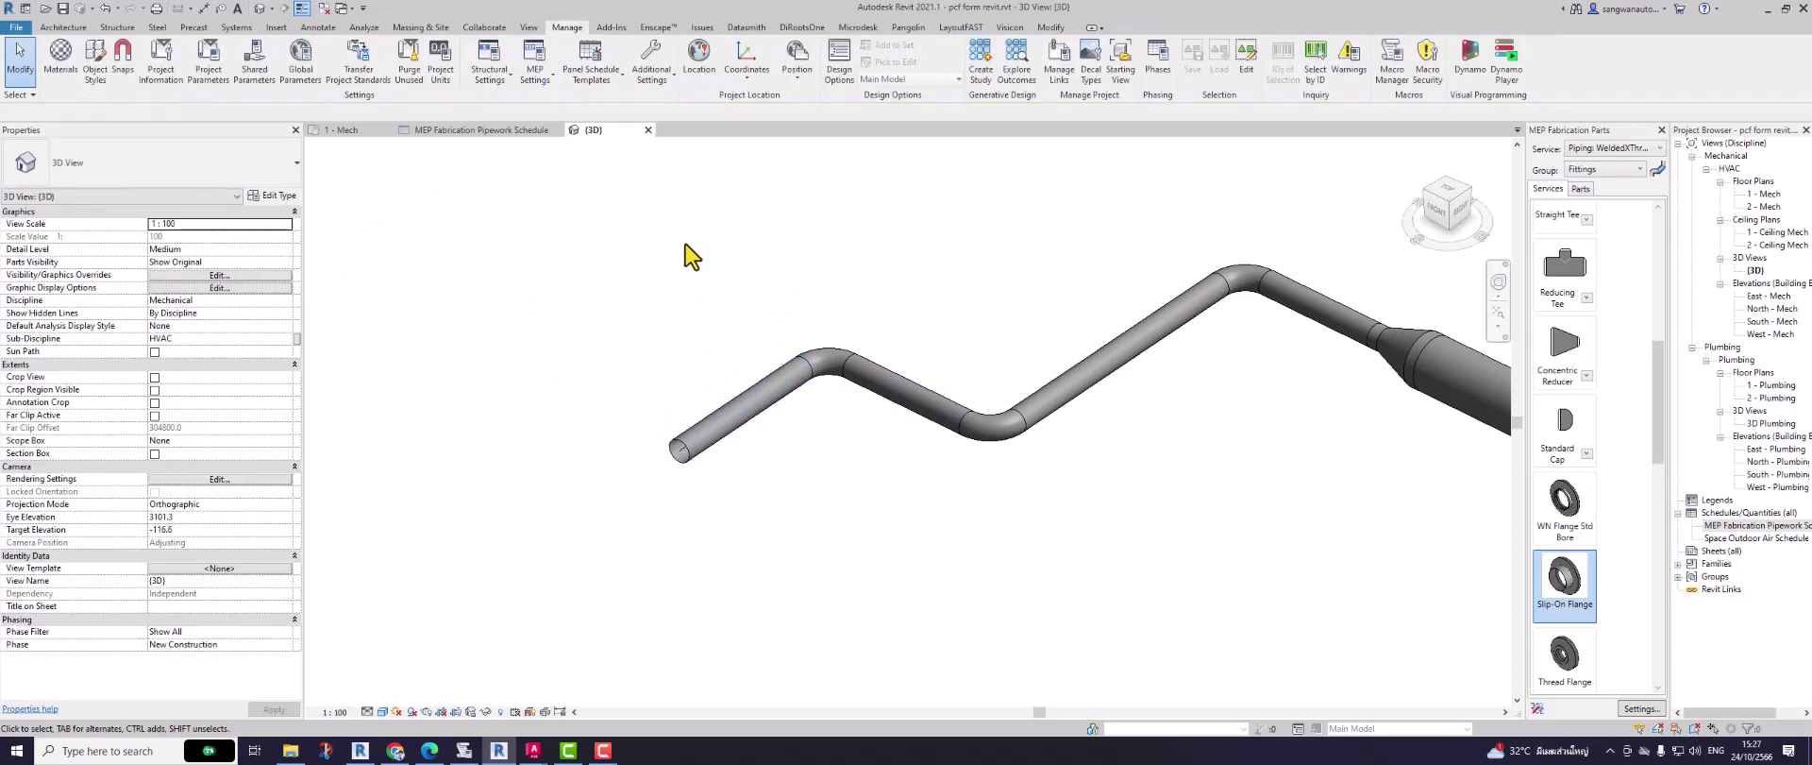
scroll(682, 268, down, 2)
scroll(1027, 210, up, 2)
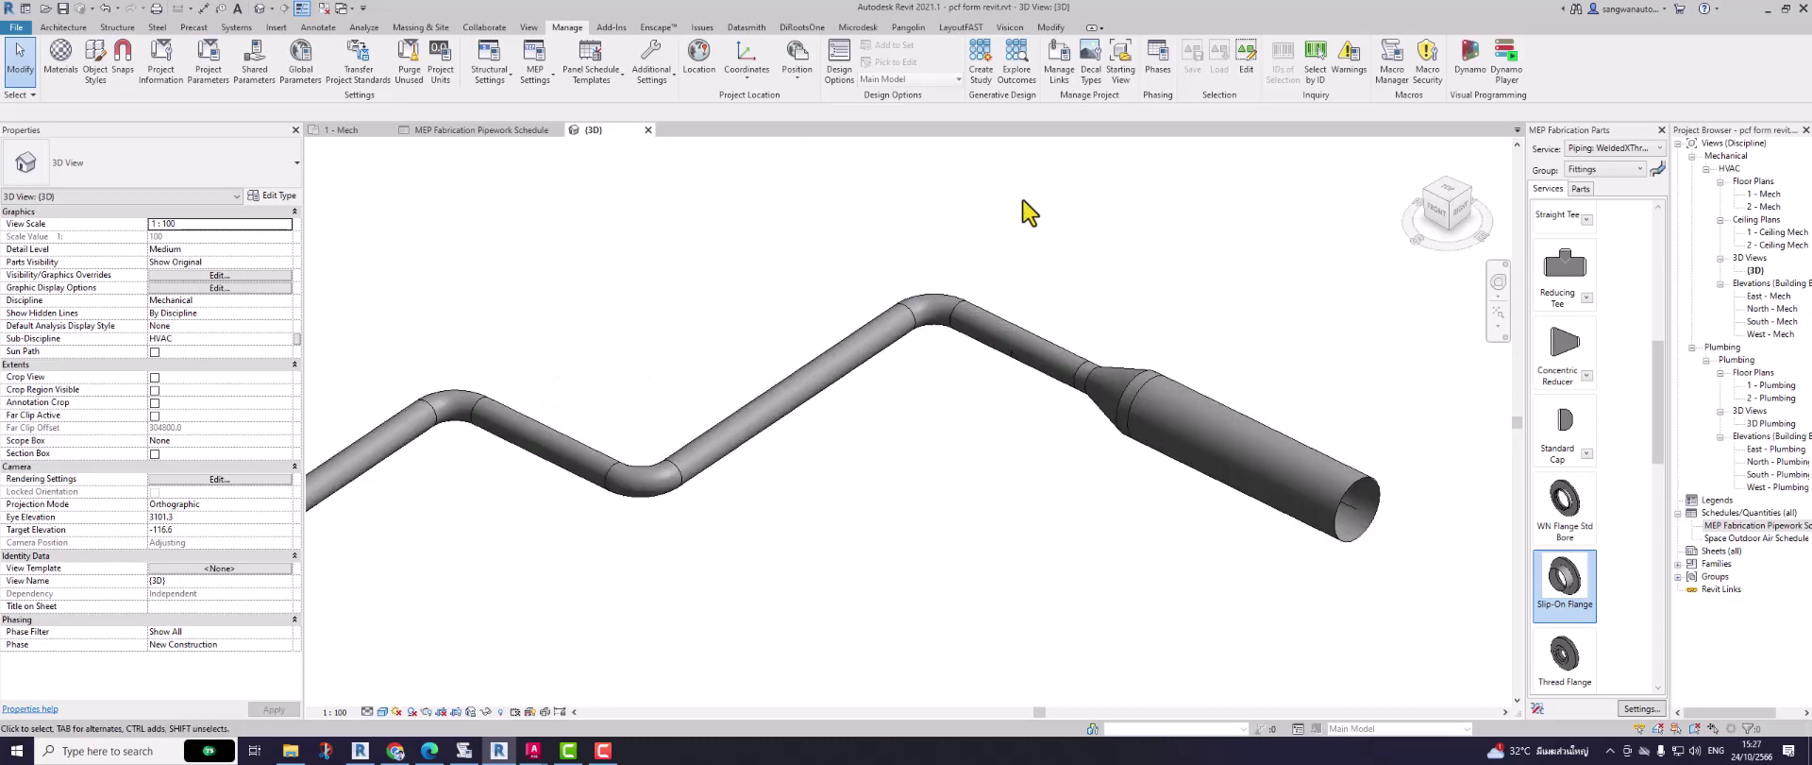
scroll(1029, 212, up, 2)
scroll(1005, 251, down, 2)
middle_drag(914, 235, 902, 391)
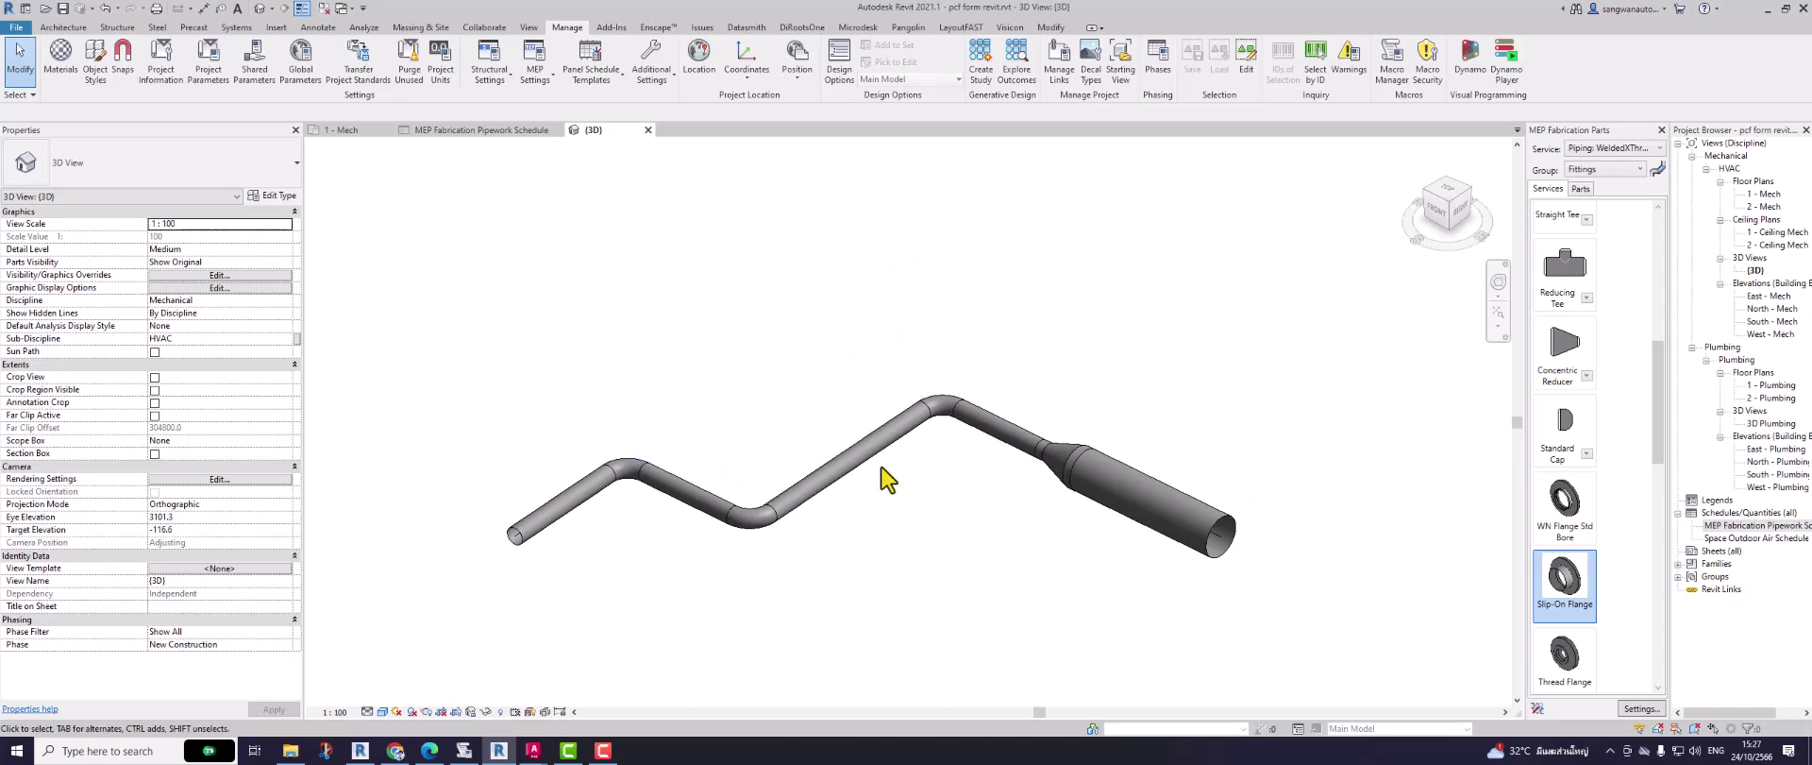
scroll(837, 527, up, 1)
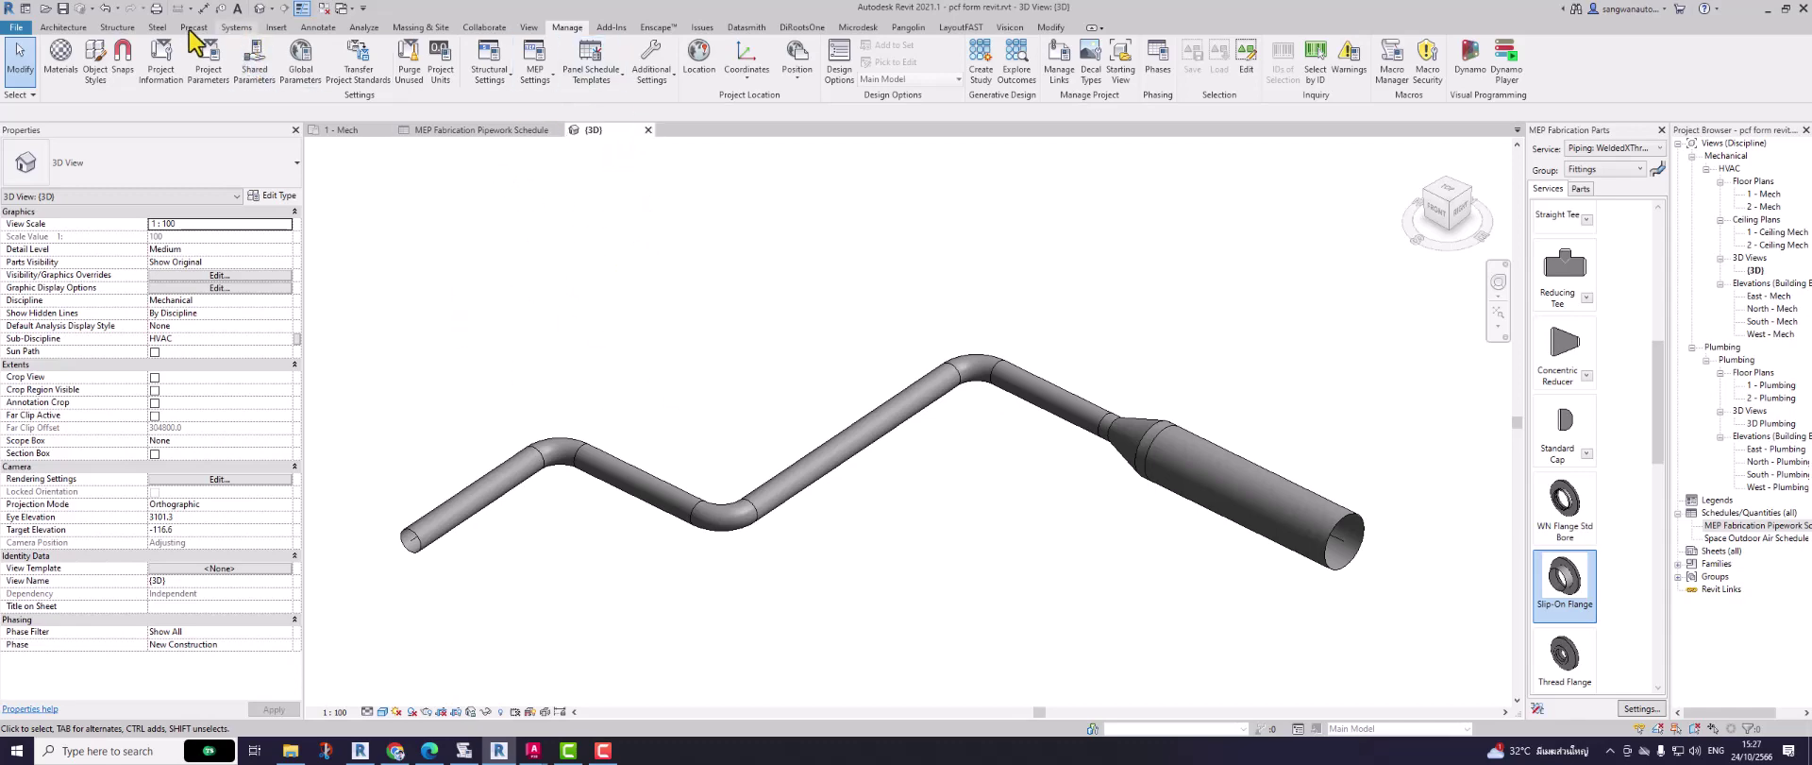
Step: Start and cancel a Place Pipe, then open the Autodesk App Store for Revit add-ons
click(237, 27)
click(564, 59)
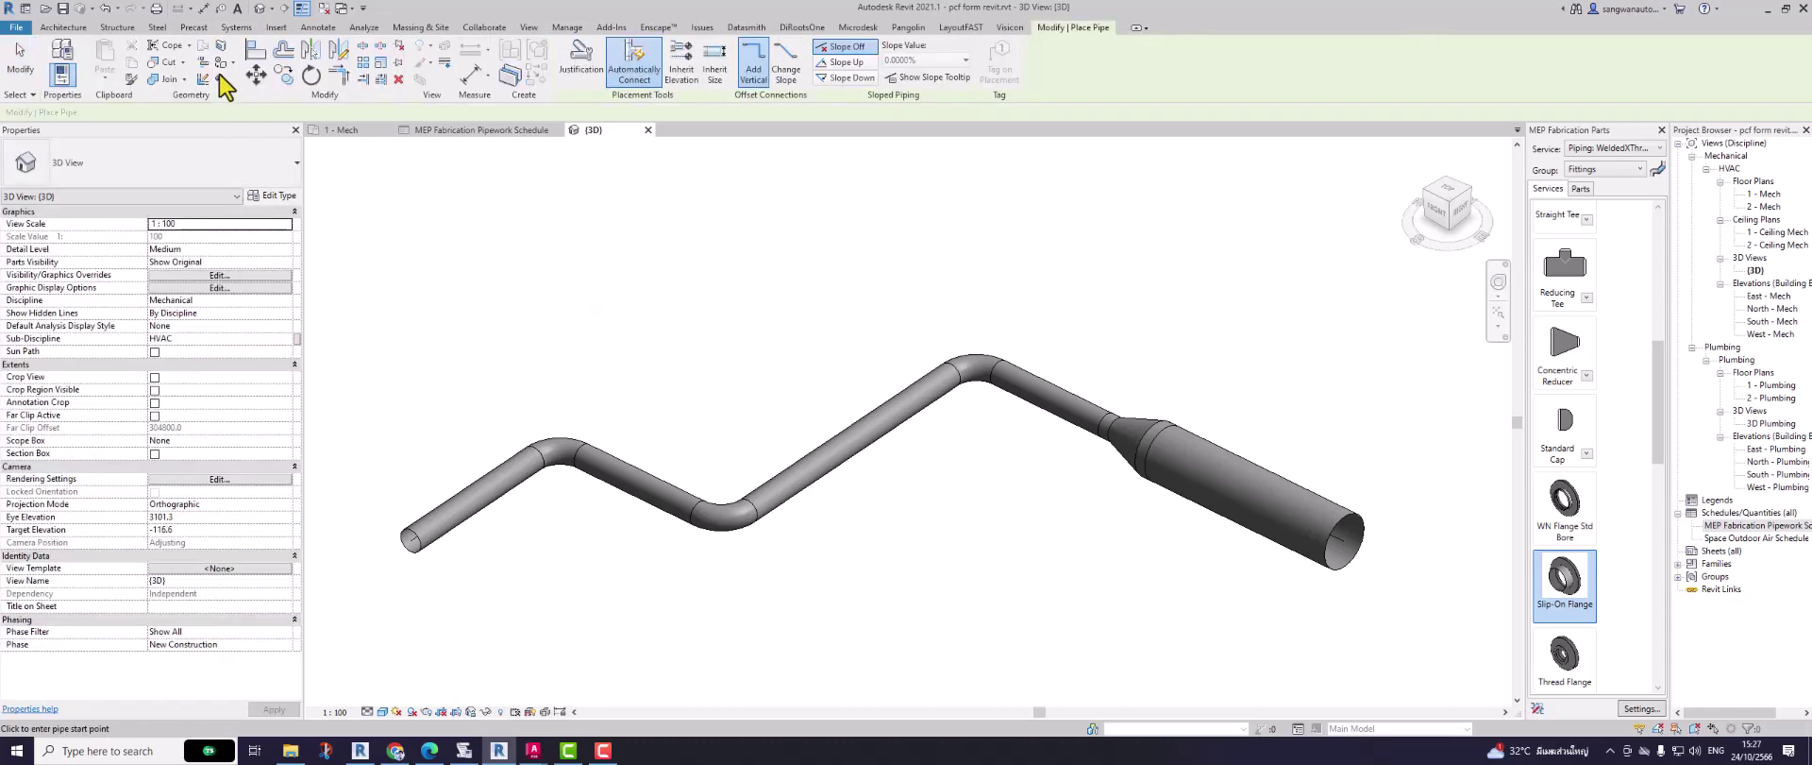
click(19, 58)
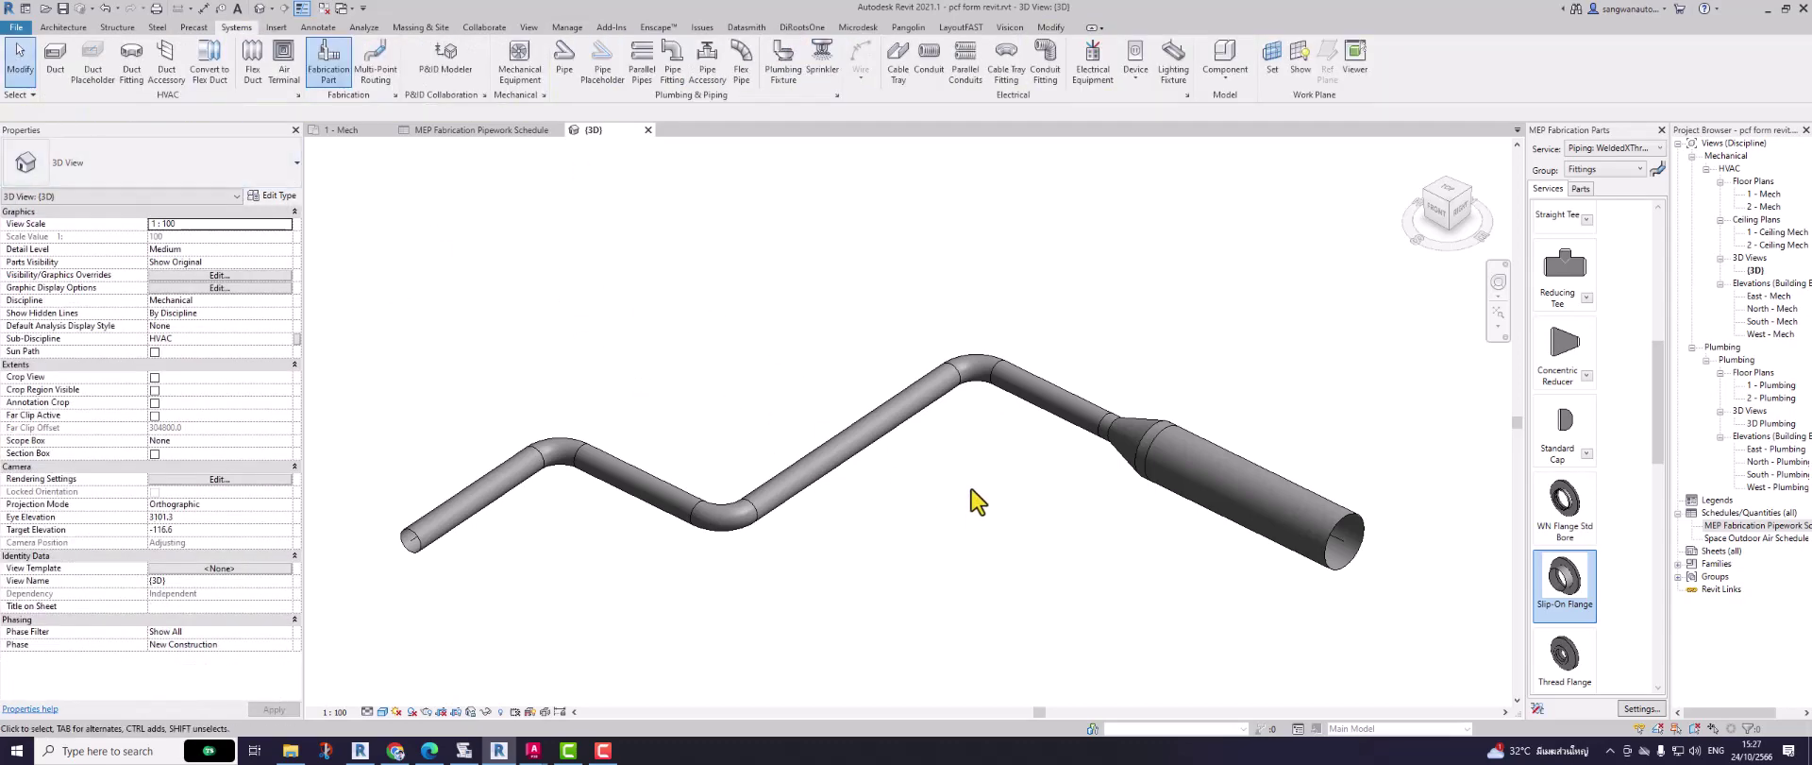
click(1681, 9)
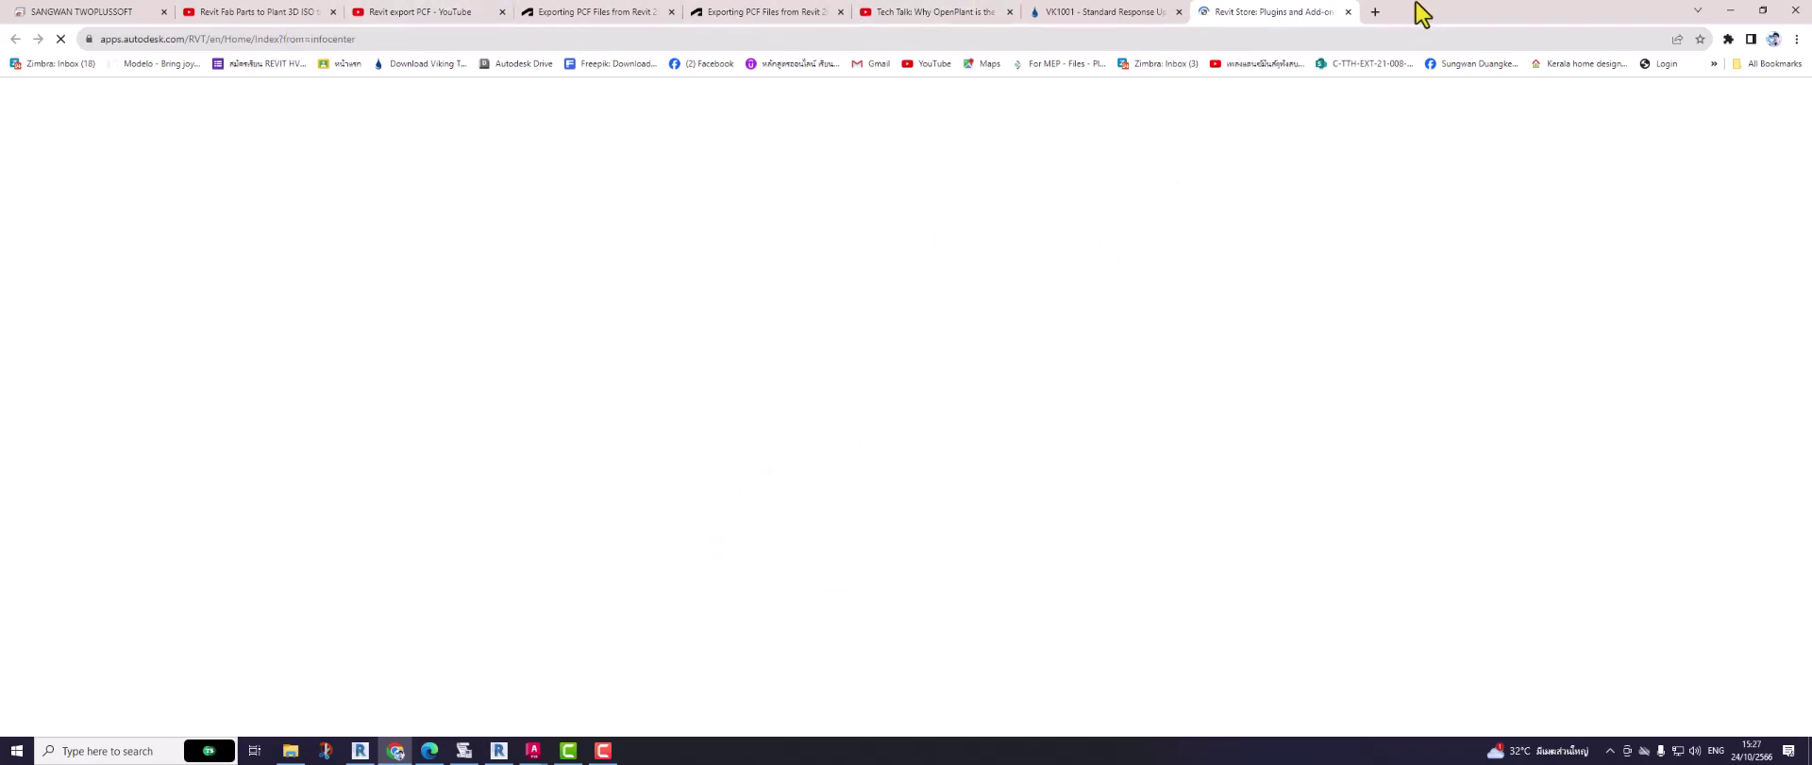
Step: Search YouTube for EZO, then go back to the Autodesk Revit Store tab
click(439, 14)
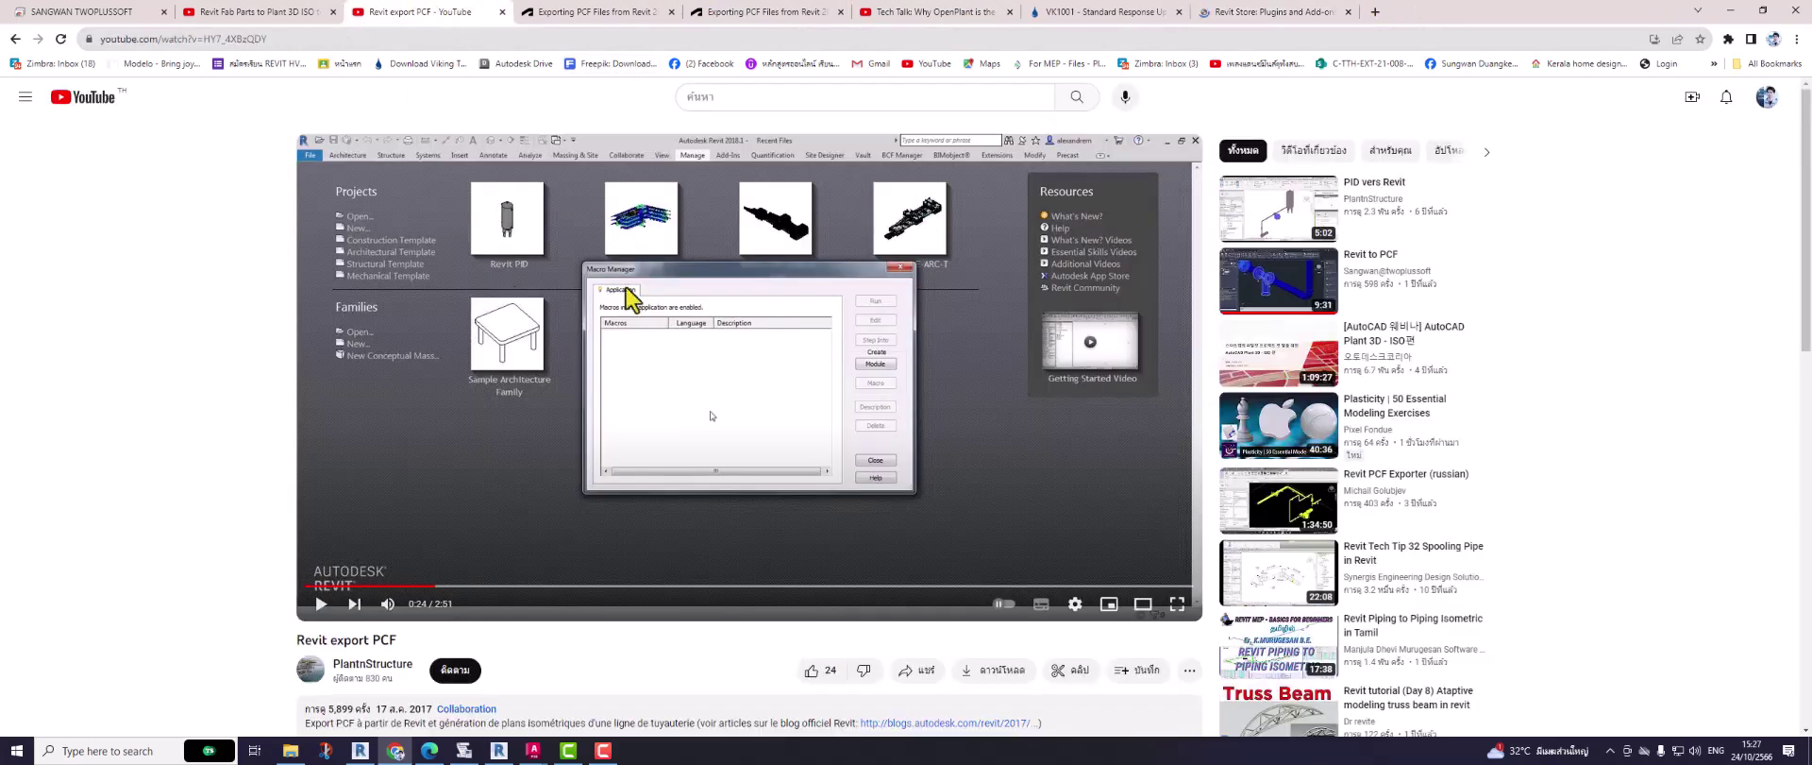
click(752, 95)
text(i)
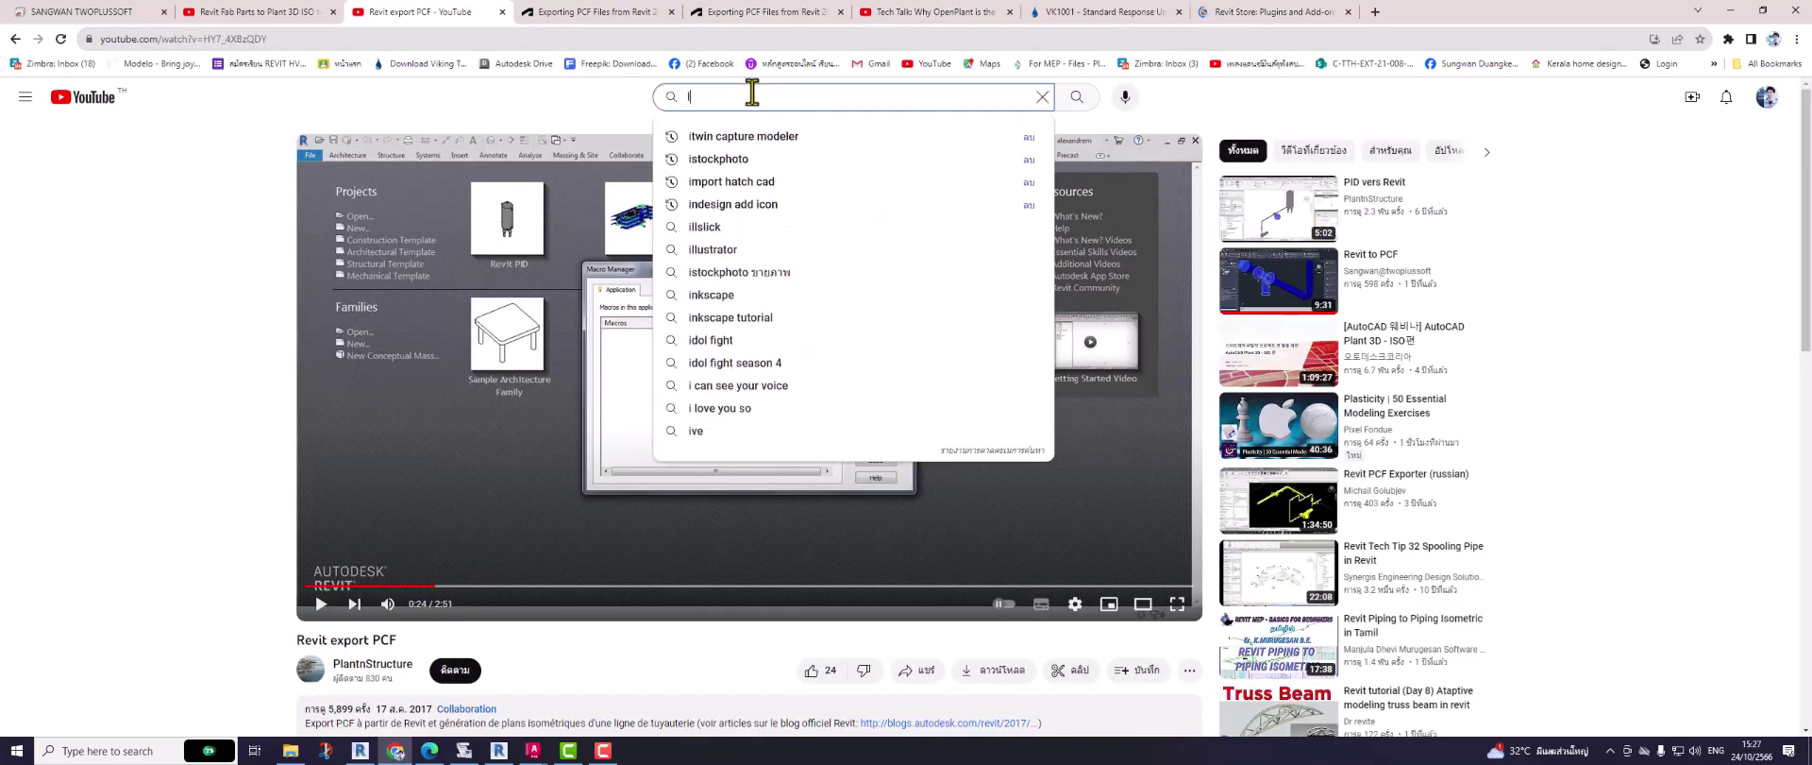
text(ZO)
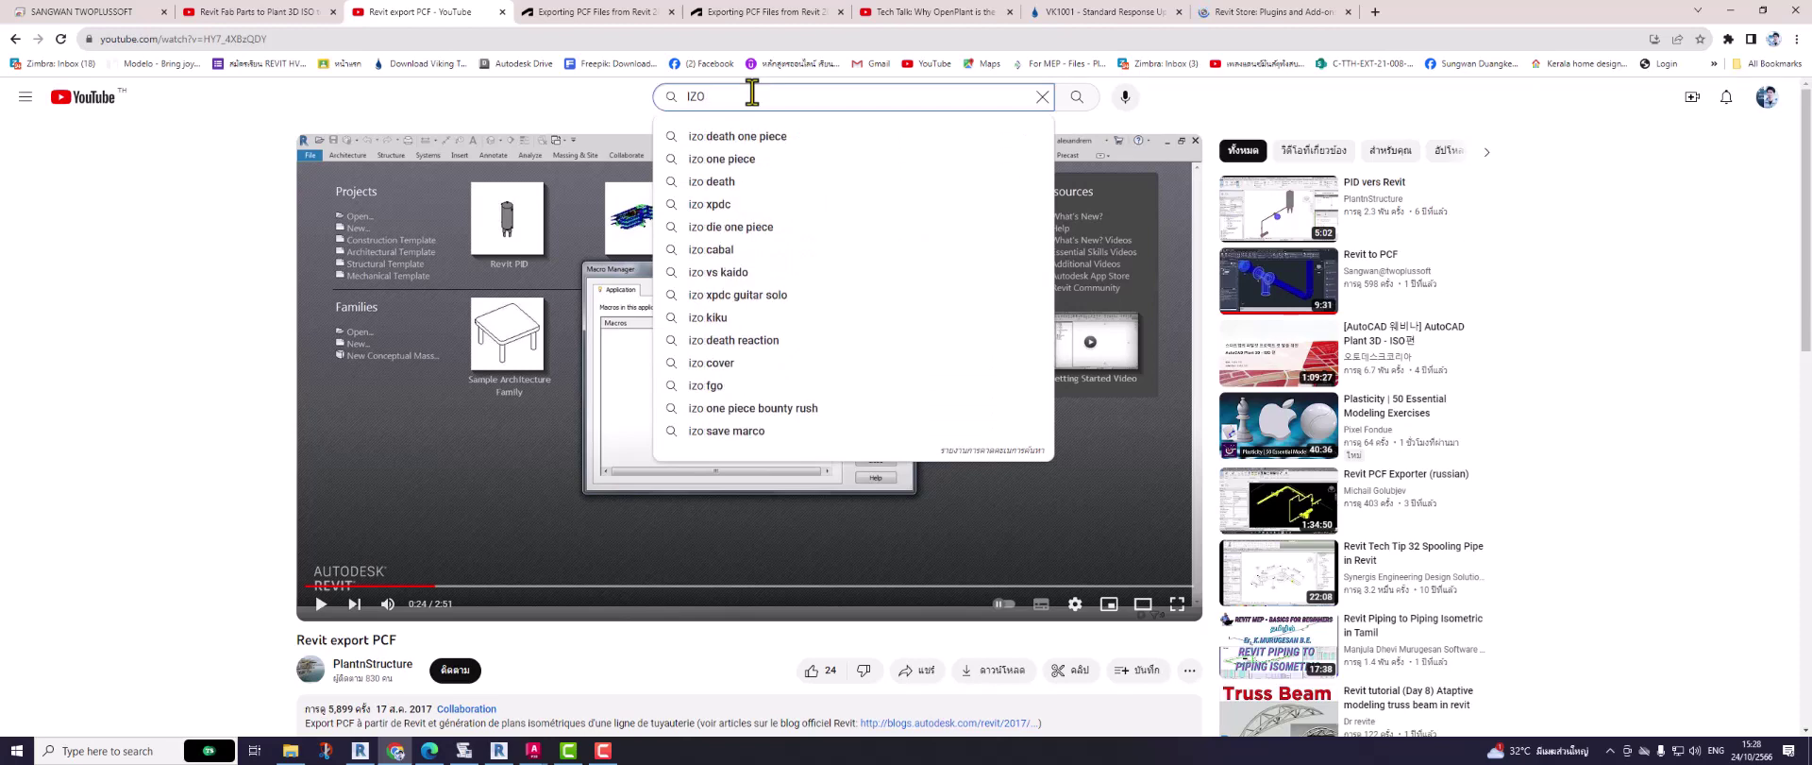
key(BackSpace)
key(BackSpace)
key(BackSpace)
key(BackSpace)
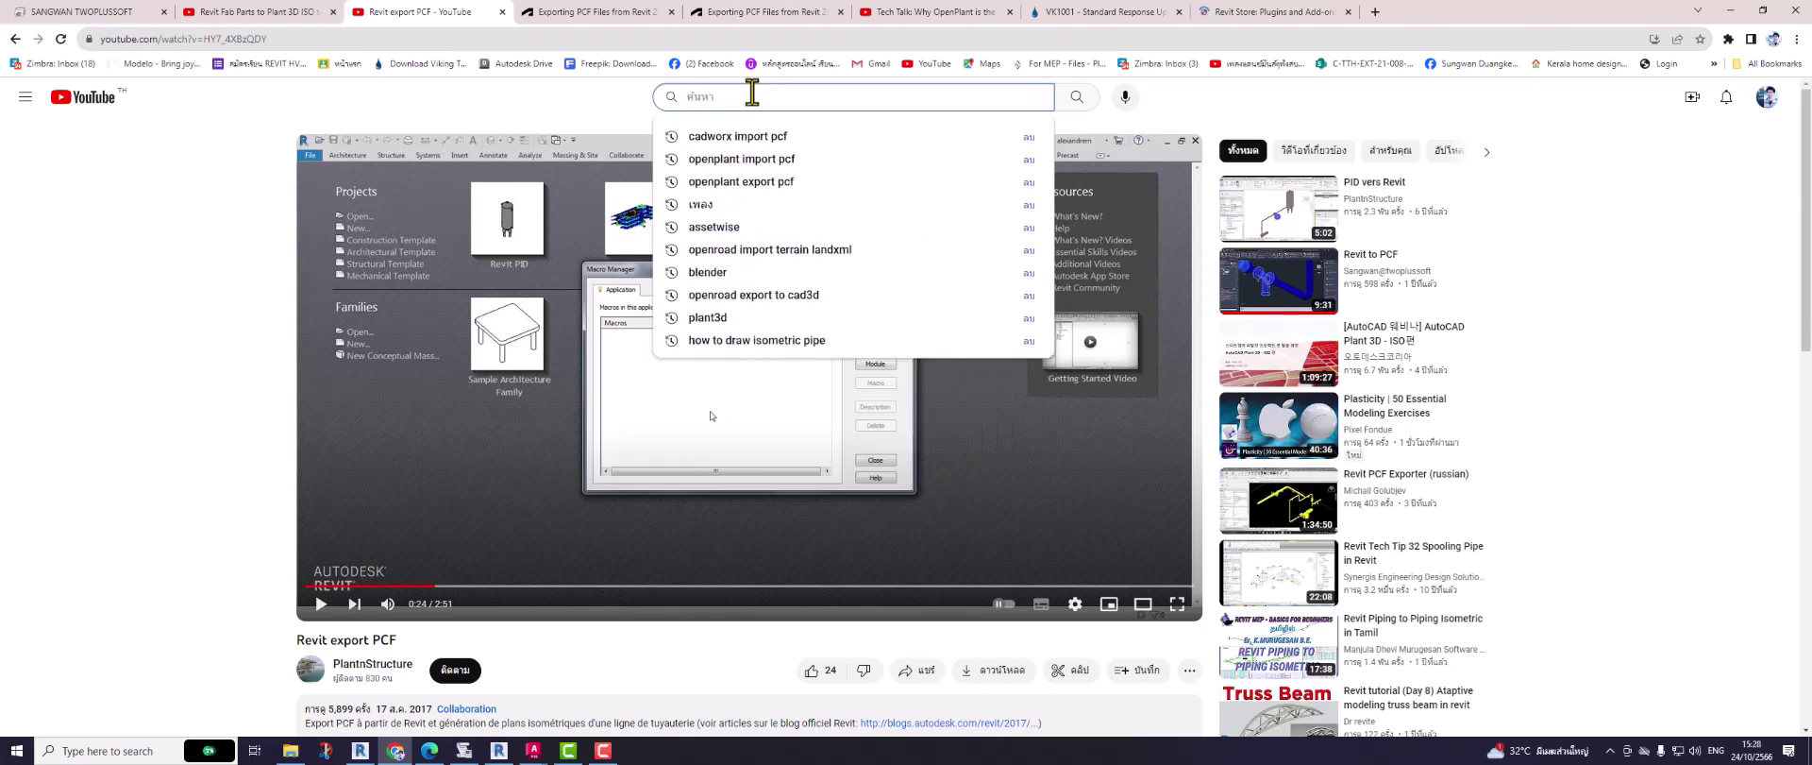
text(EZO)
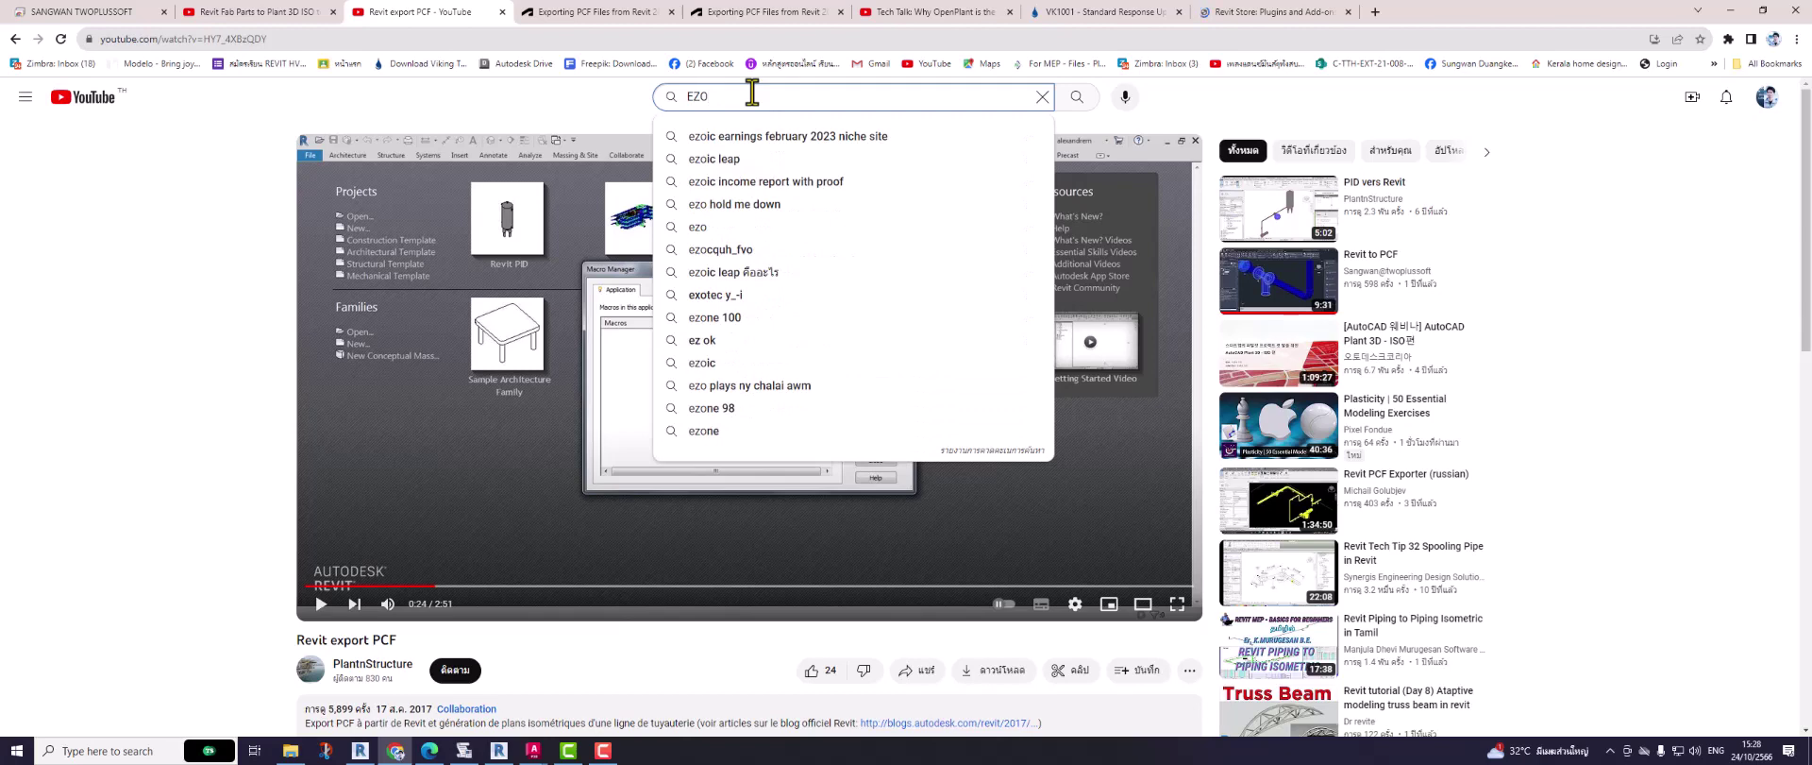
key(Return)
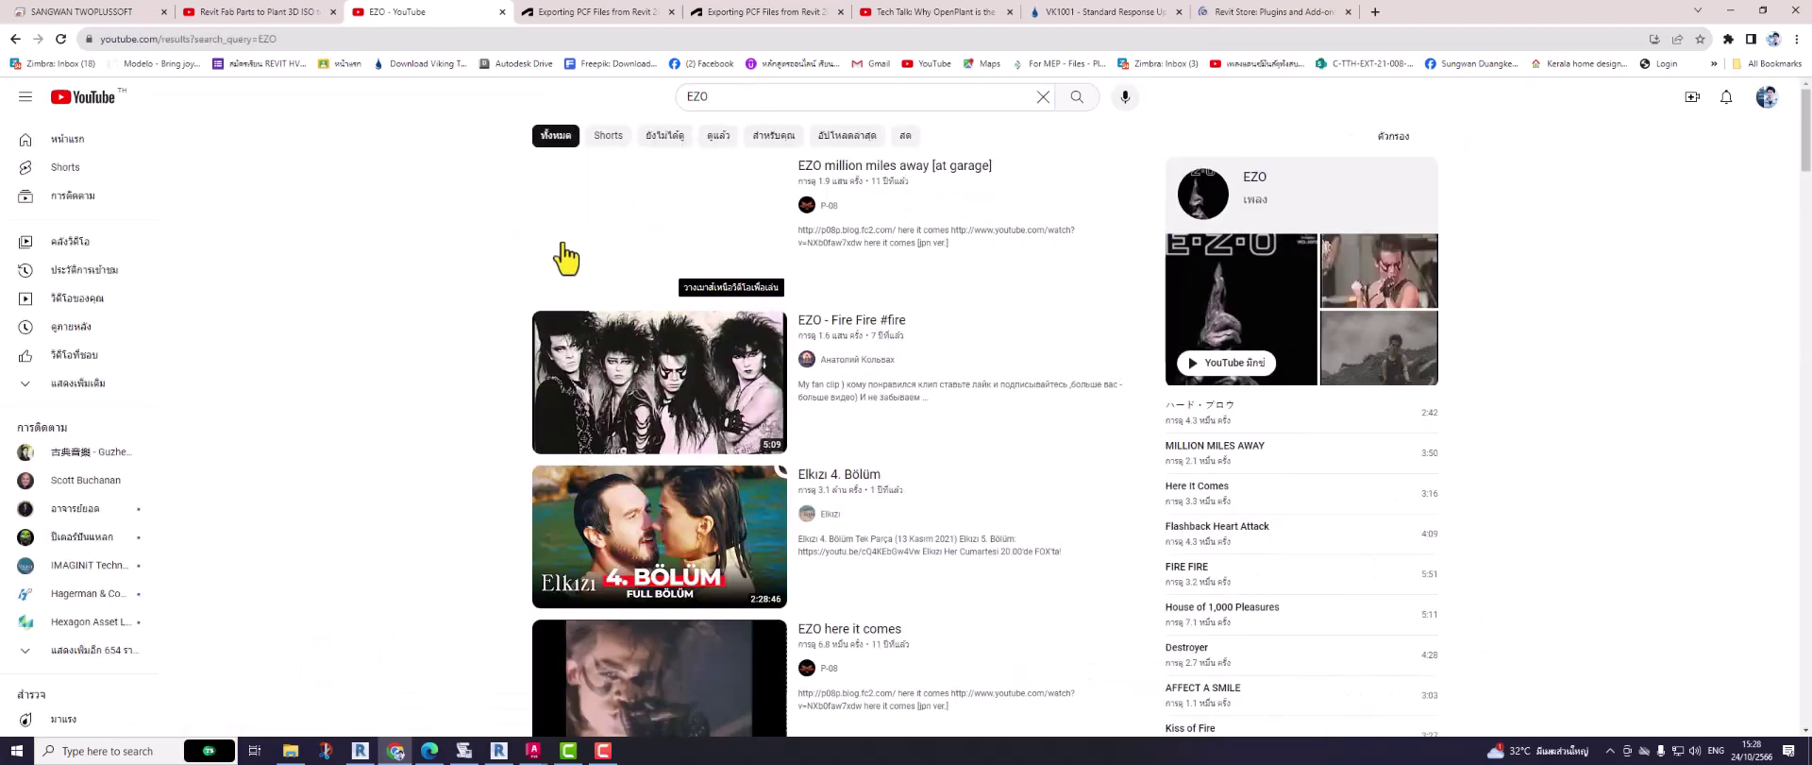
click(1315, 12)
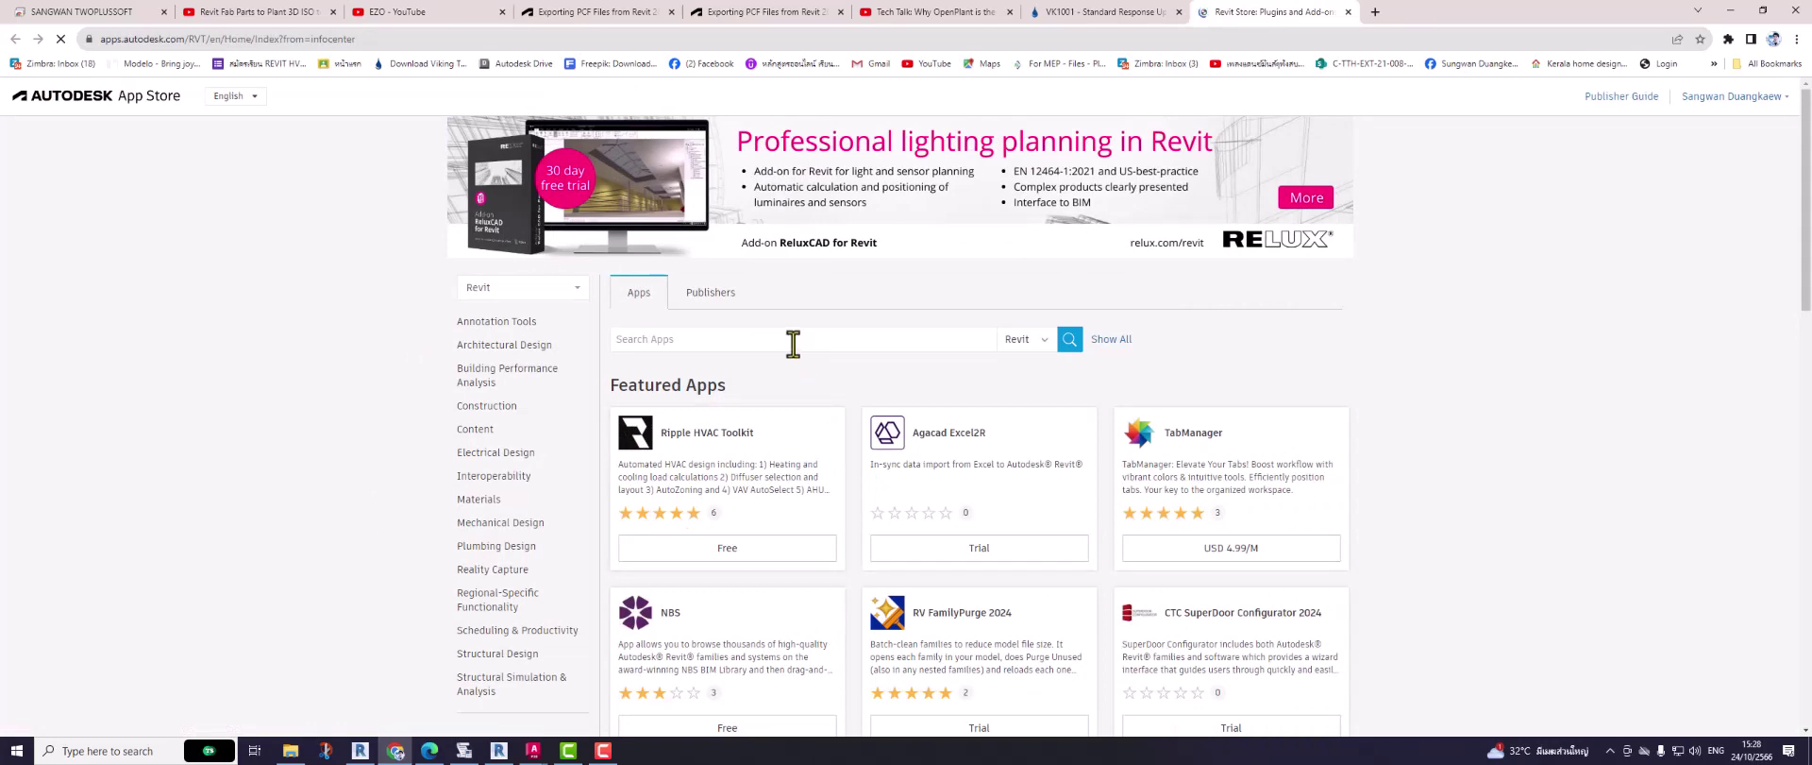
Step: Search the Revit store for ISO apps
scroll(795, 354, down, 3)
scroll(796, 354, down, 3)
scroll(797, 359, up, 6)
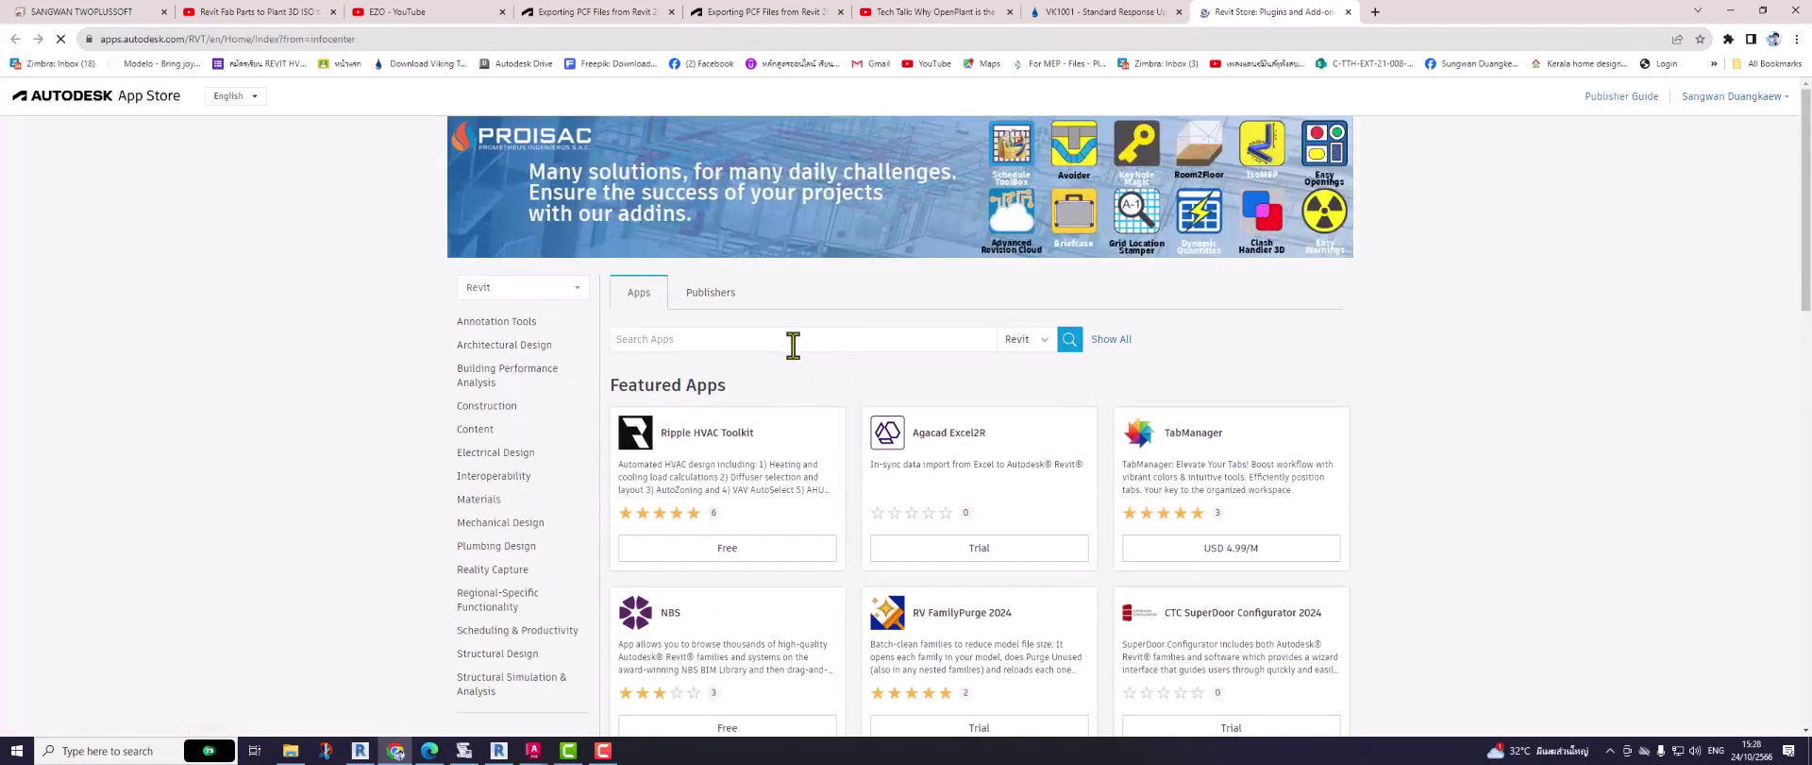
text(ISO)
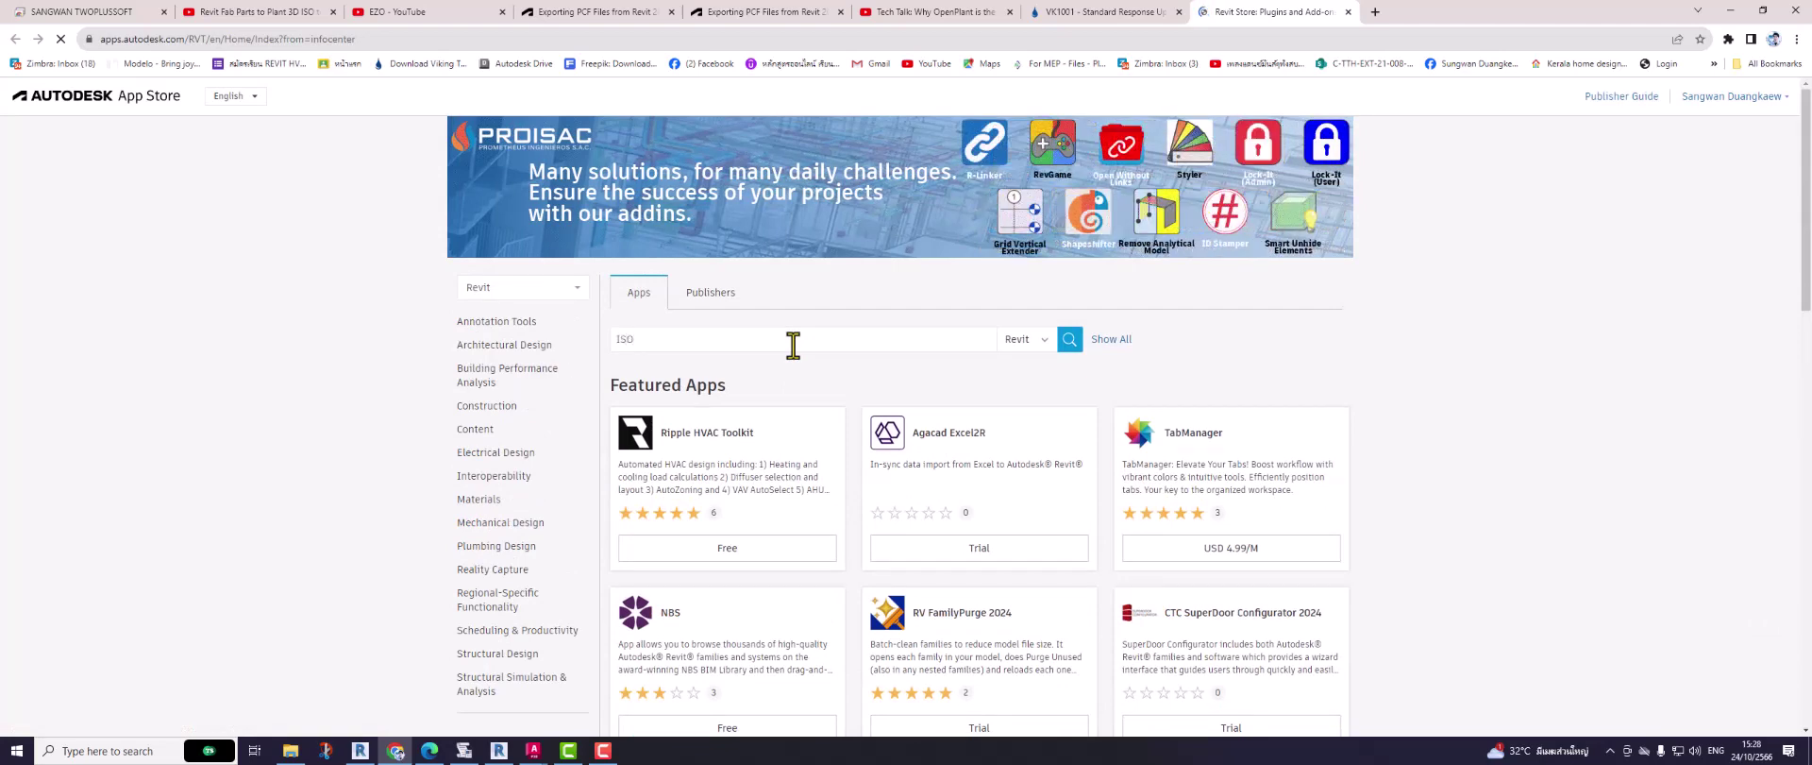
key(Return)
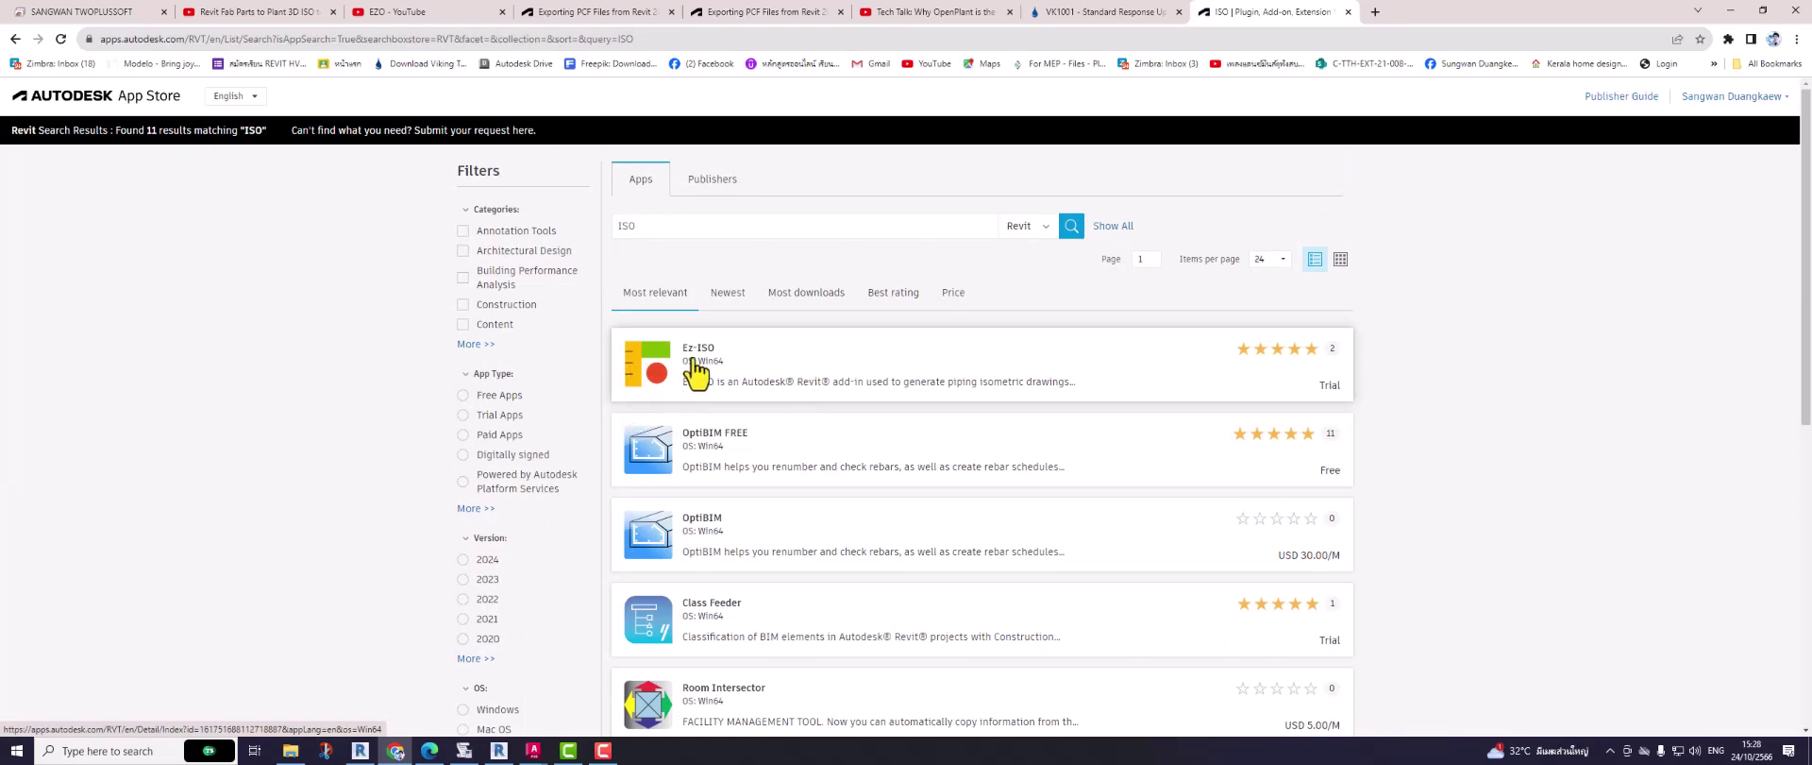
scroll(697, 375, down, 3)
scroll(696, 375, up, 3)
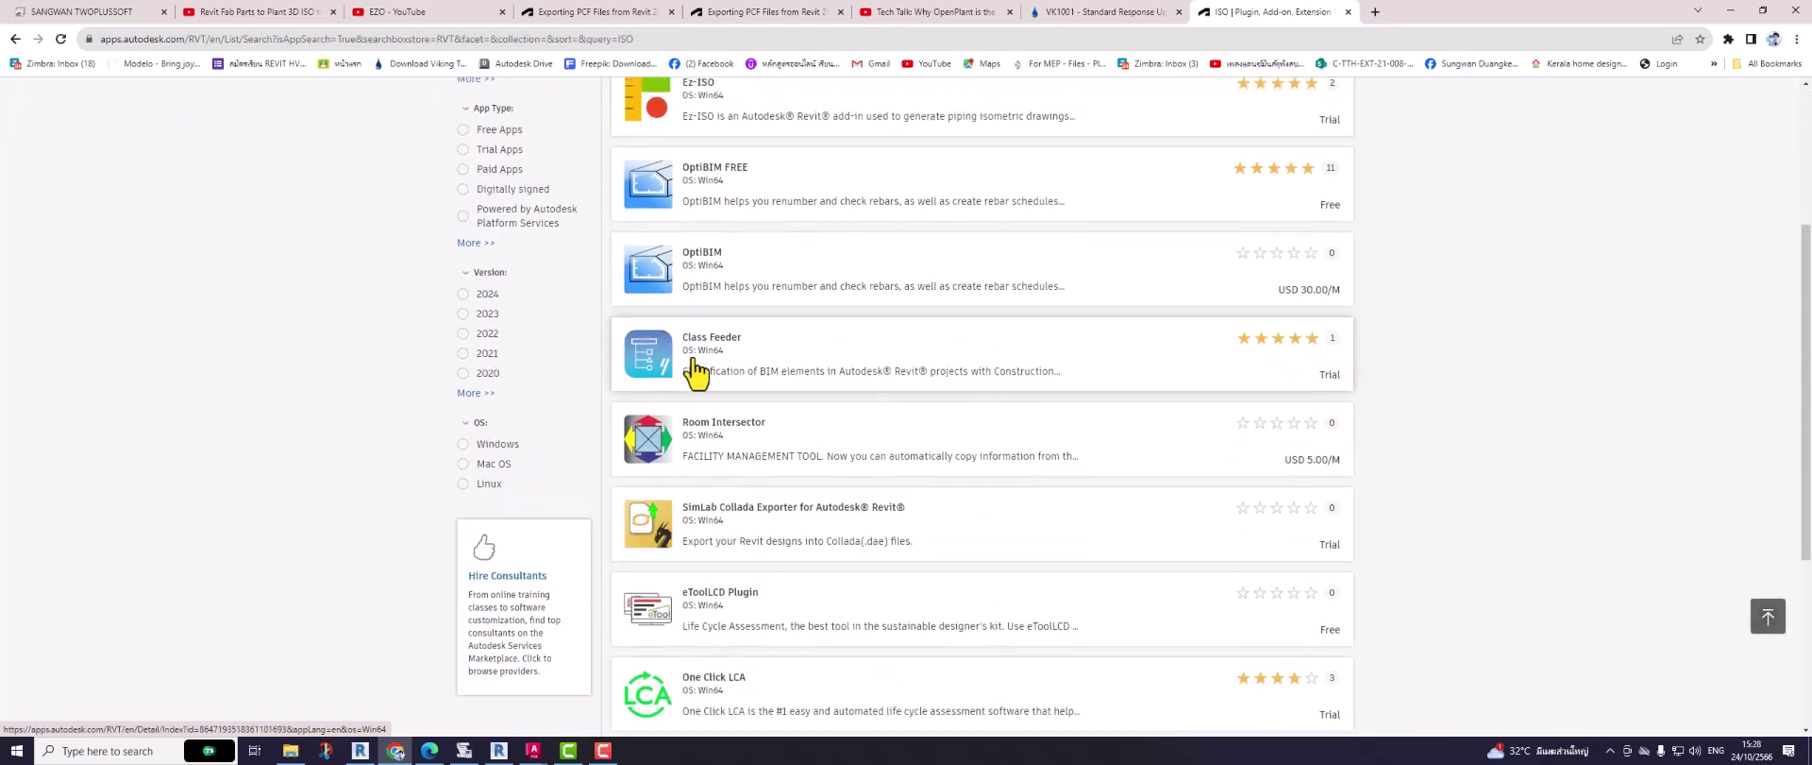
Step: Open the Ez-ISO detail page and step through its screenshots, including the isometric drawing
click(695, 351)
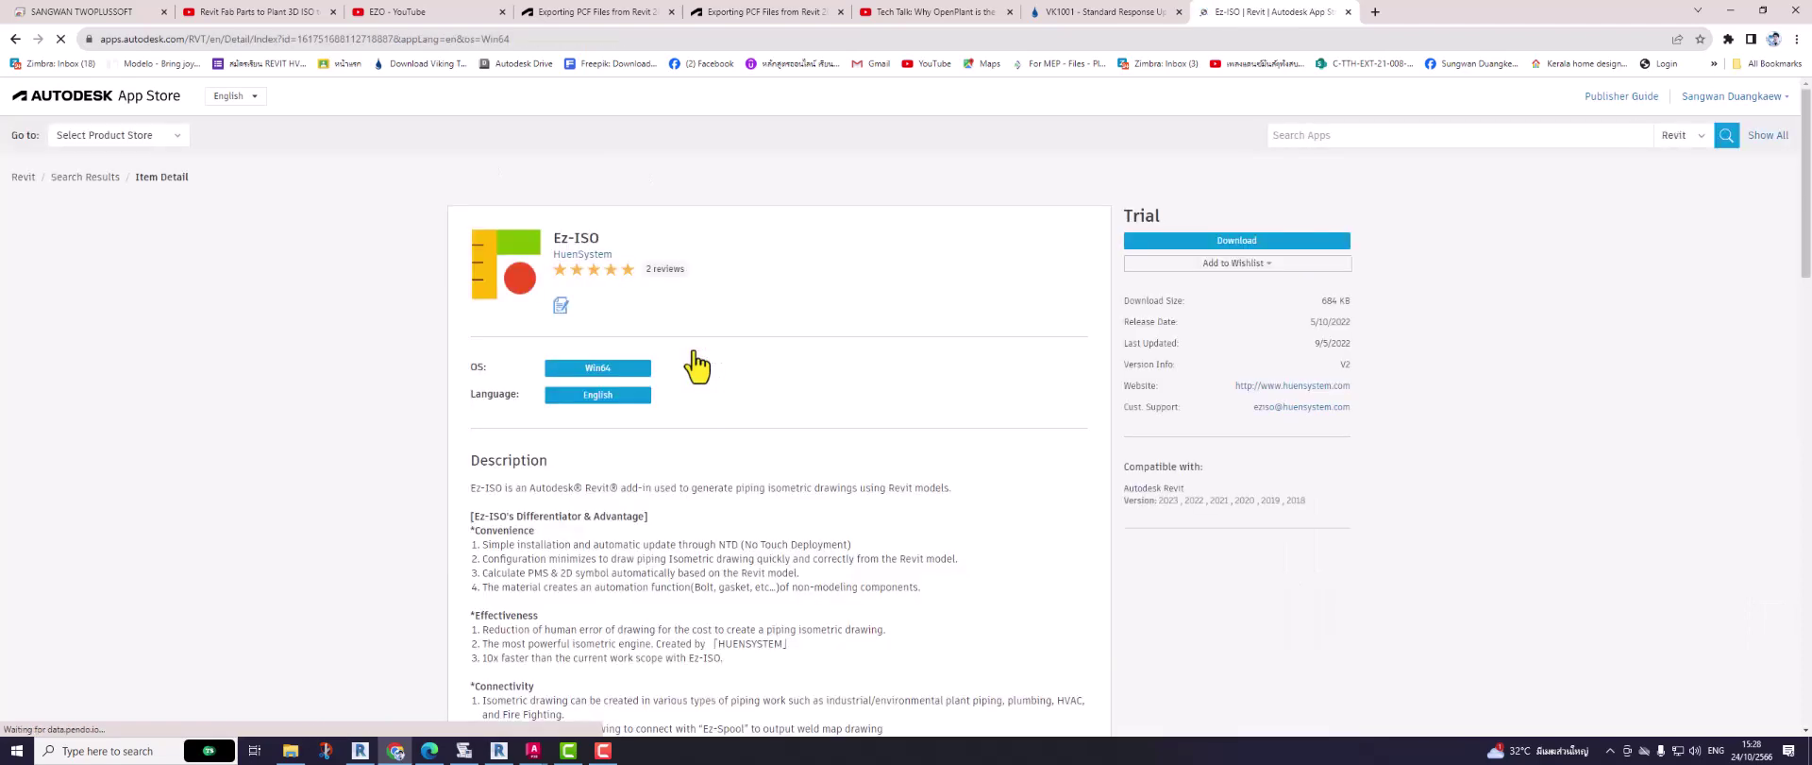
scroll(697, 367, down, 3)
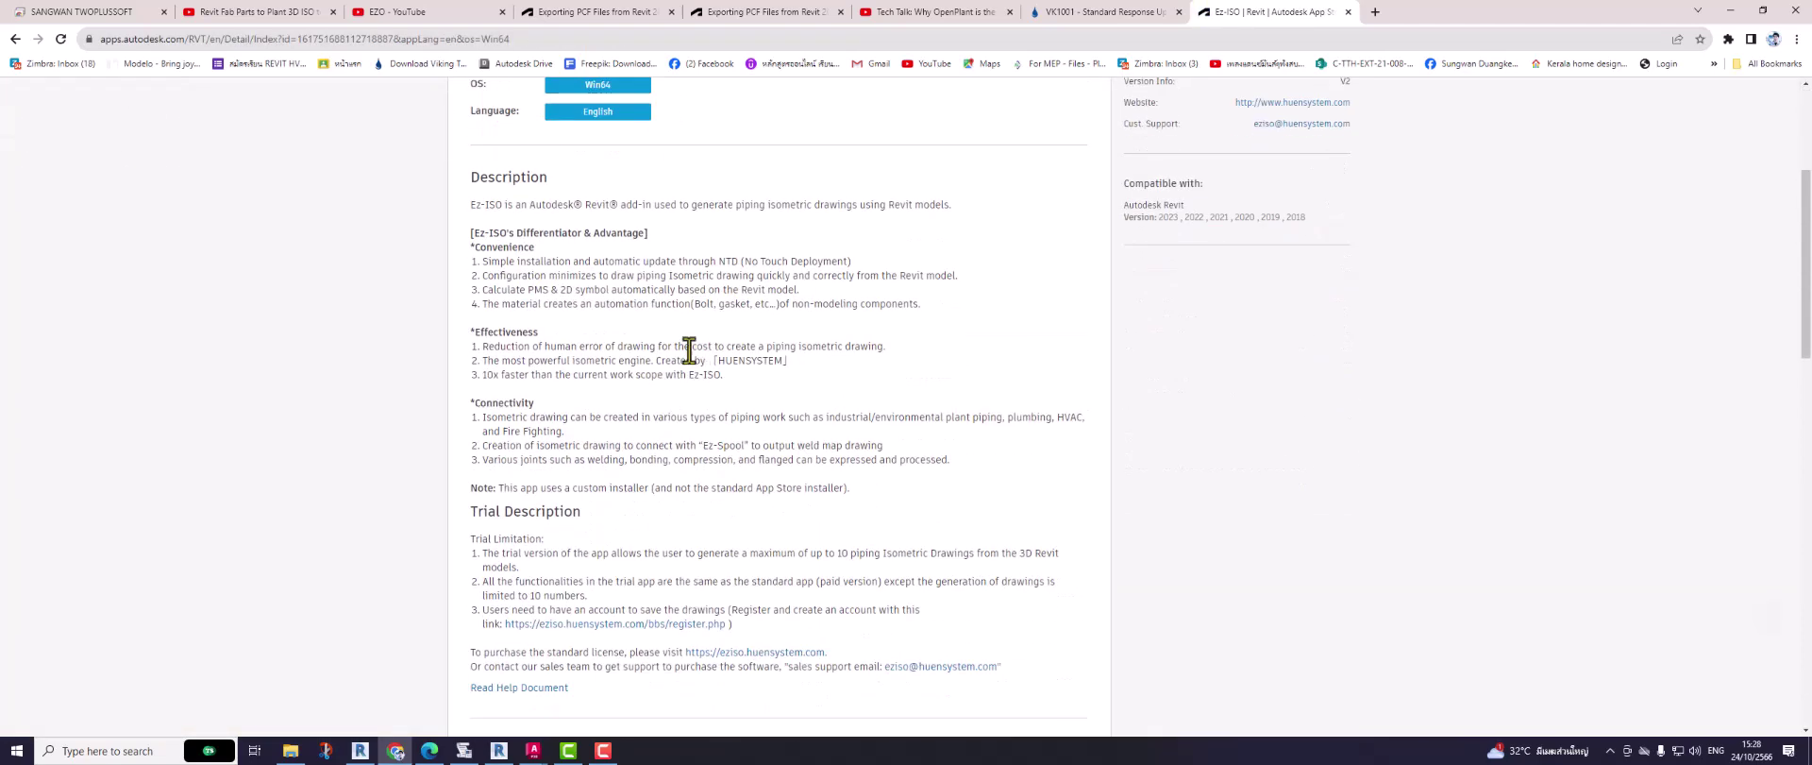
scroll(694, 352, down, 4)
scroll(703, 348, down, 4)
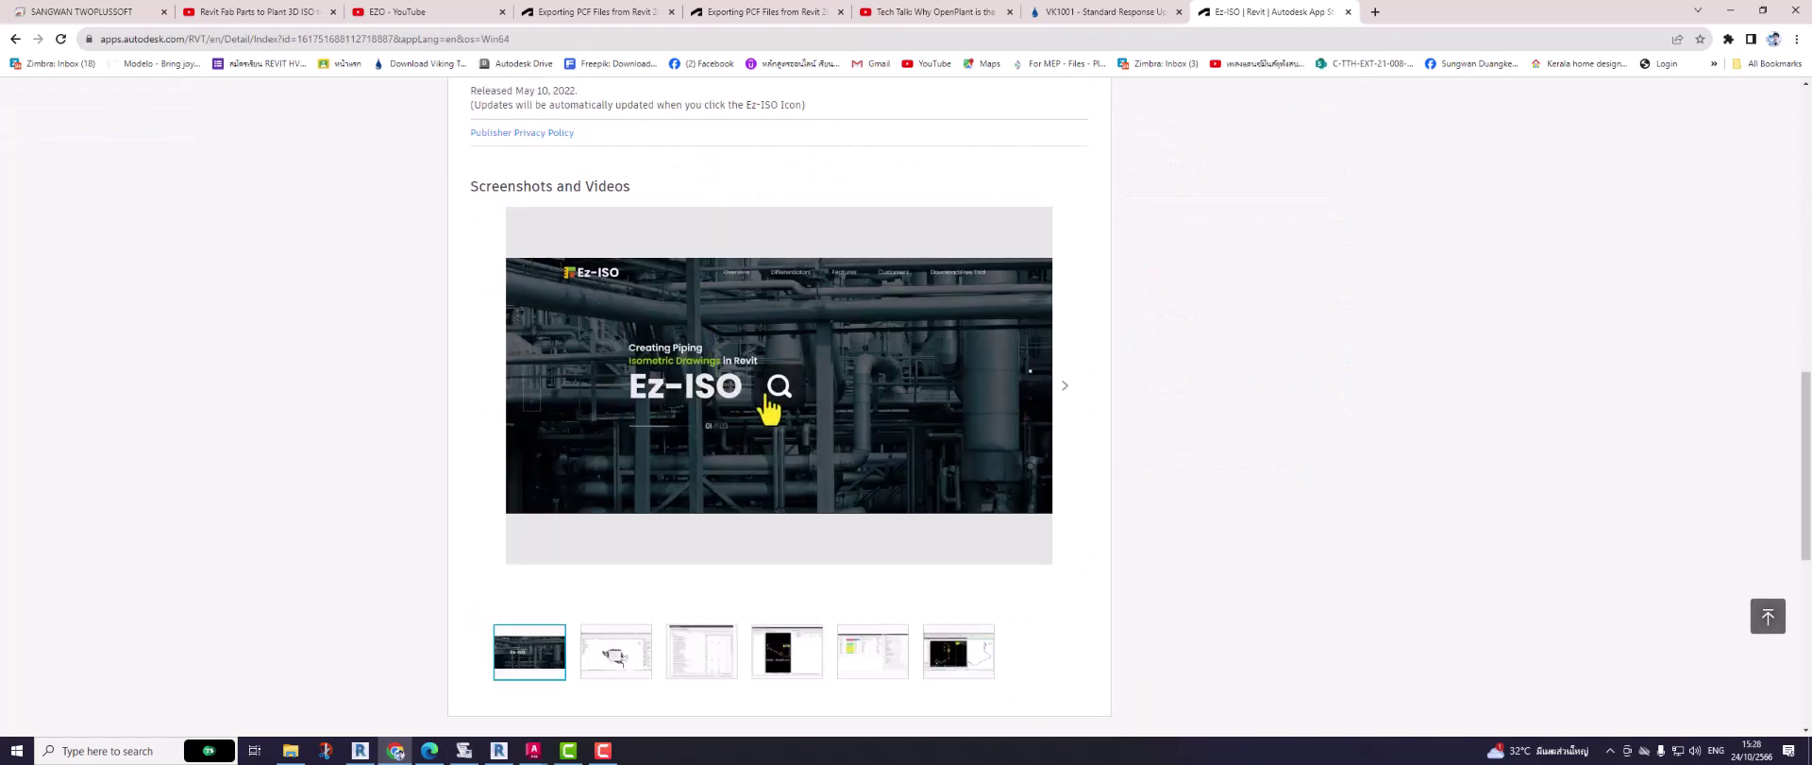
scroll(768, 409, down, 2)
click(627, 538)
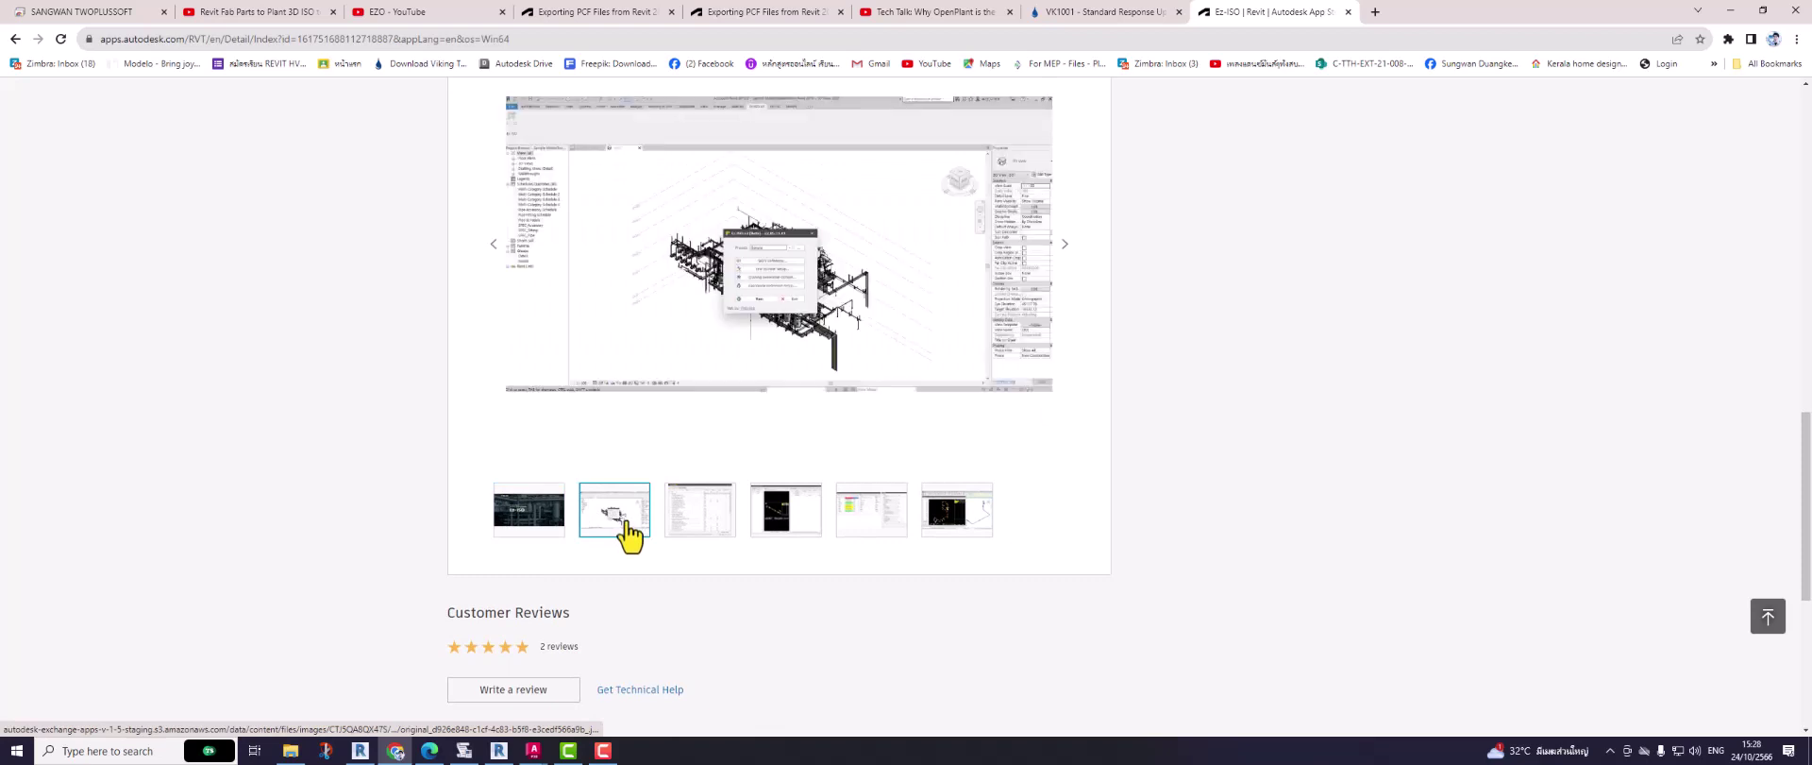
click(709, 525)
click(788, 528)
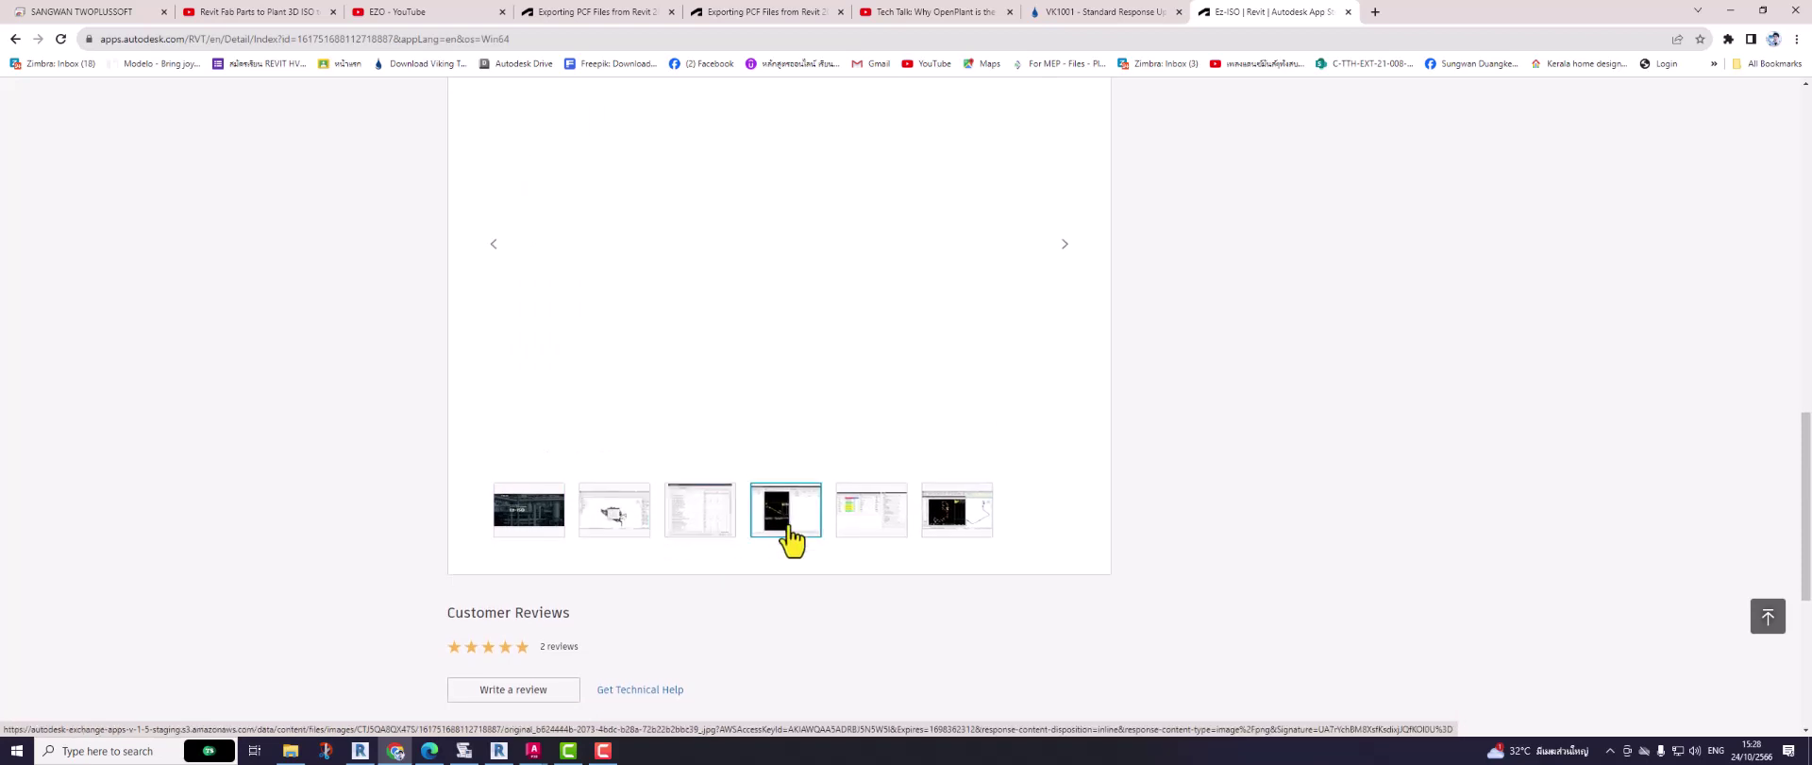
click(872, 520)
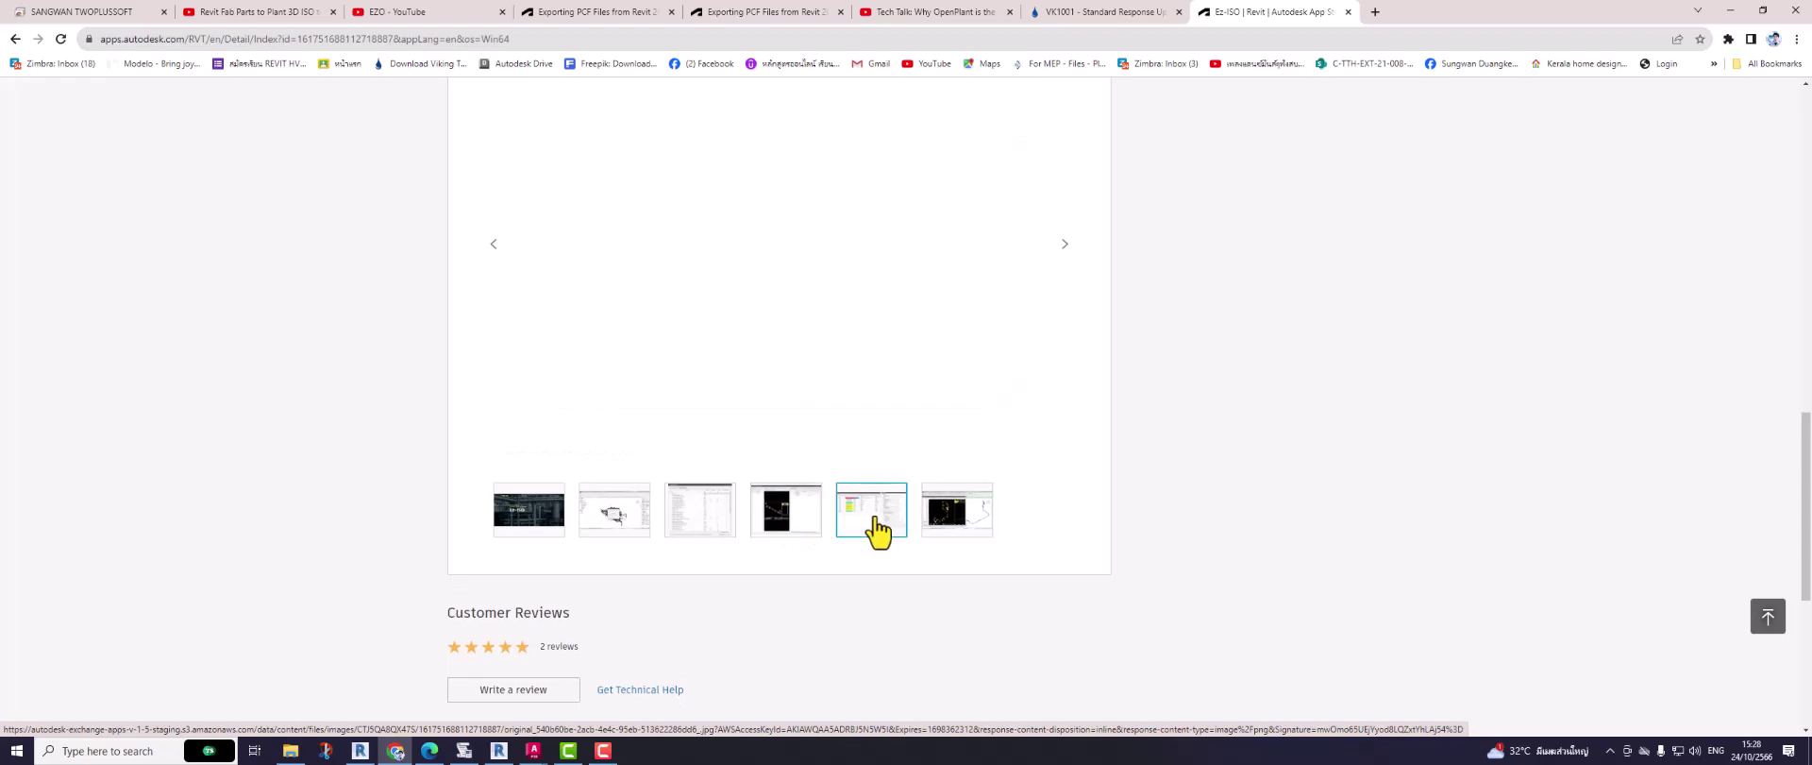
click(945, 519)
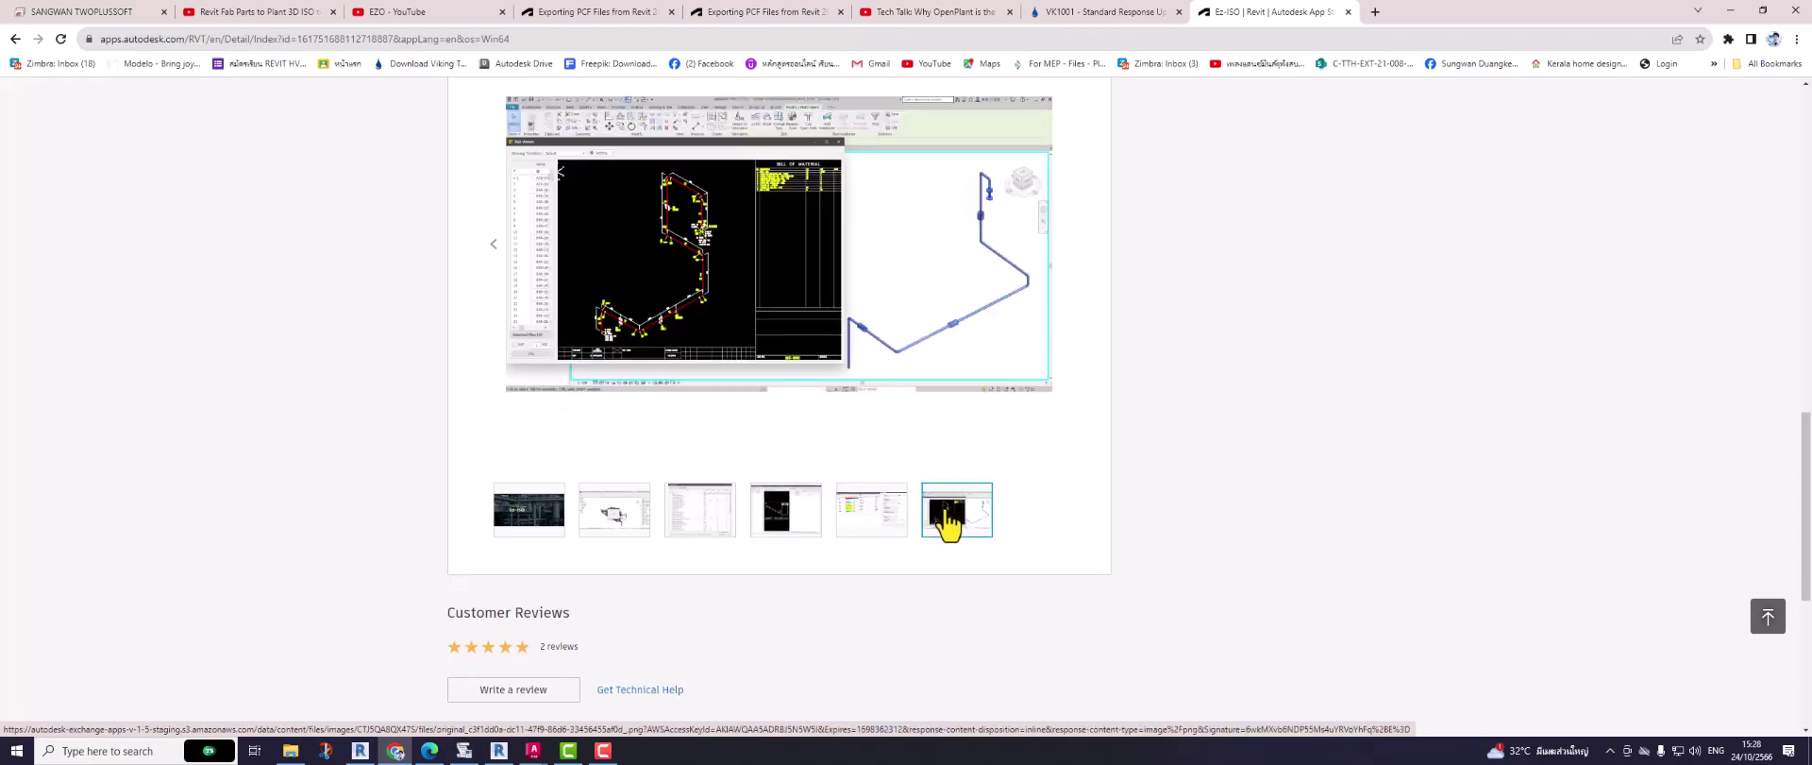
Step: Scroll through the Ez-ISO reviews and back to the top of the page
scroll(947, 522, down, 3)
scroll(947, 522, down, 2)
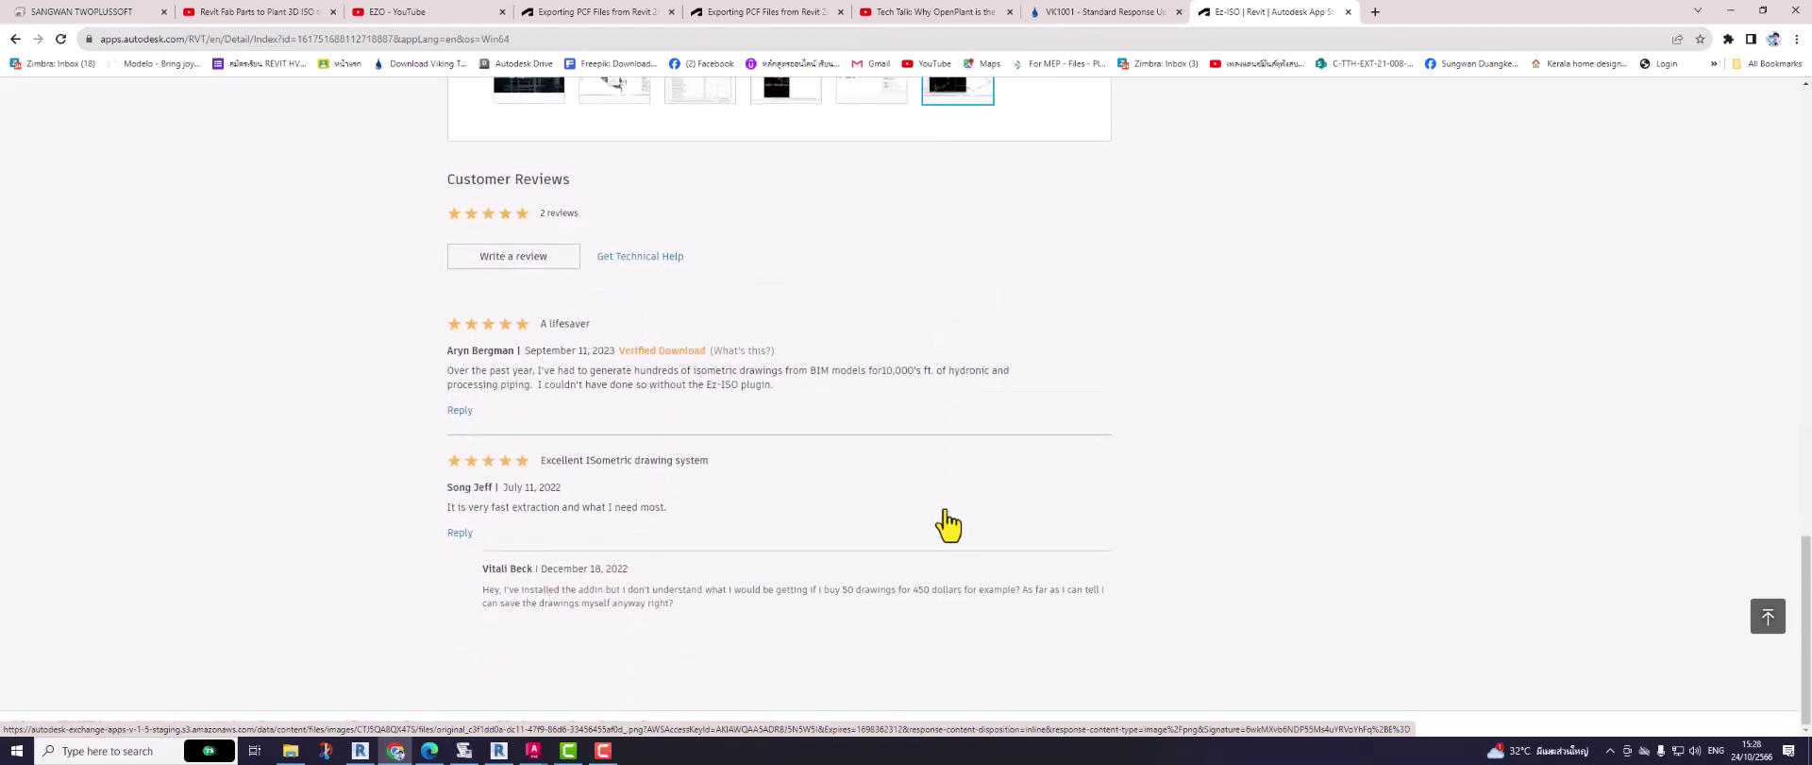
scroll(944, 507, up, 2)
scroll(944, 507, up, 5)
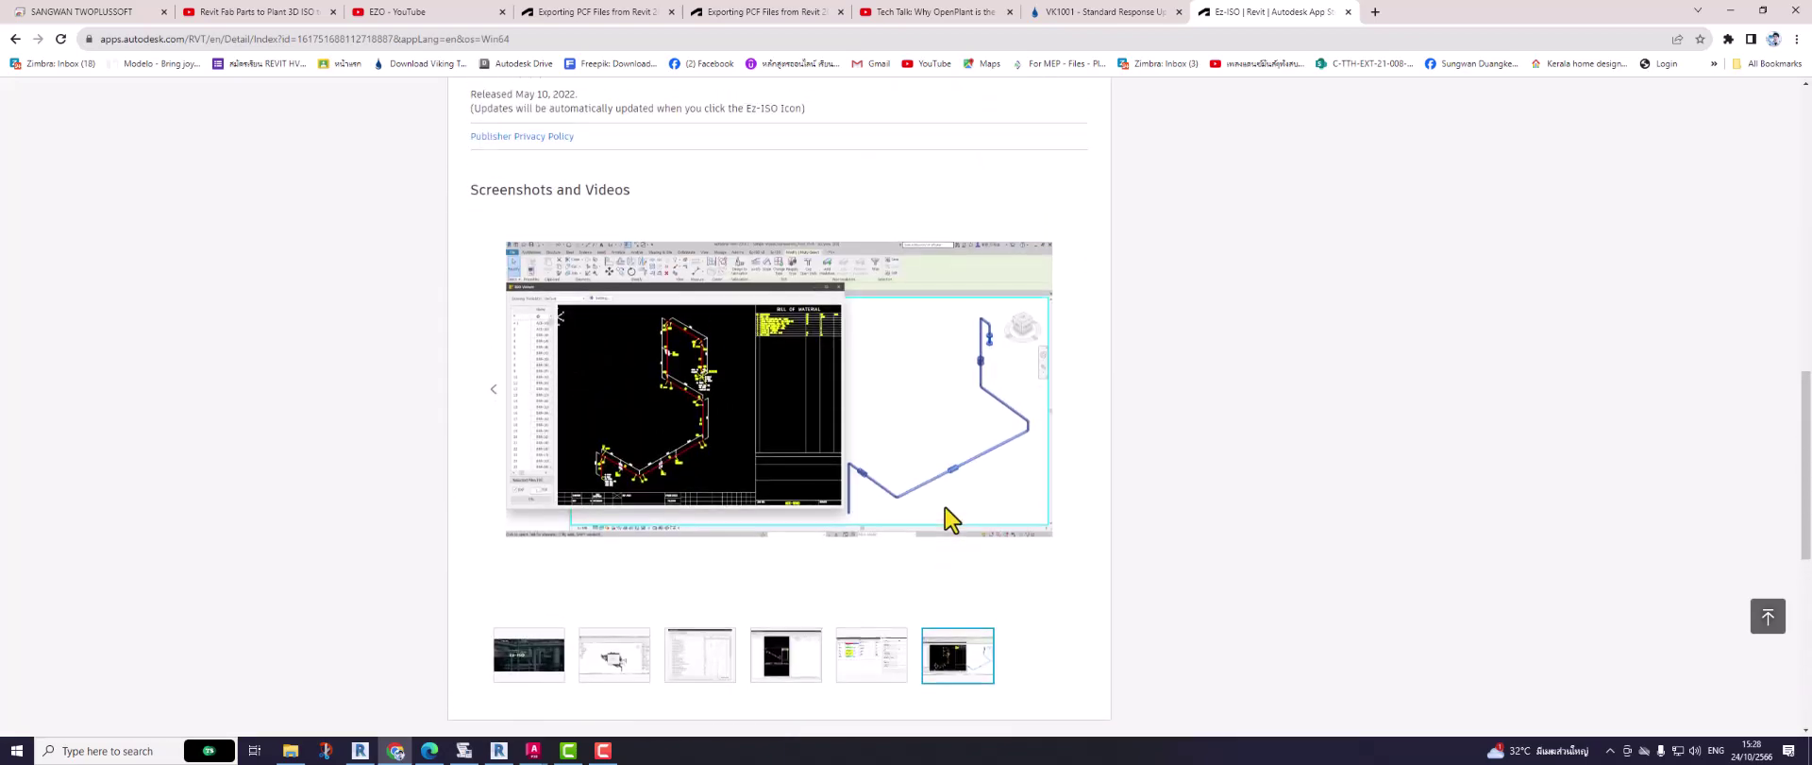
scroll(943, 497, up, 4)
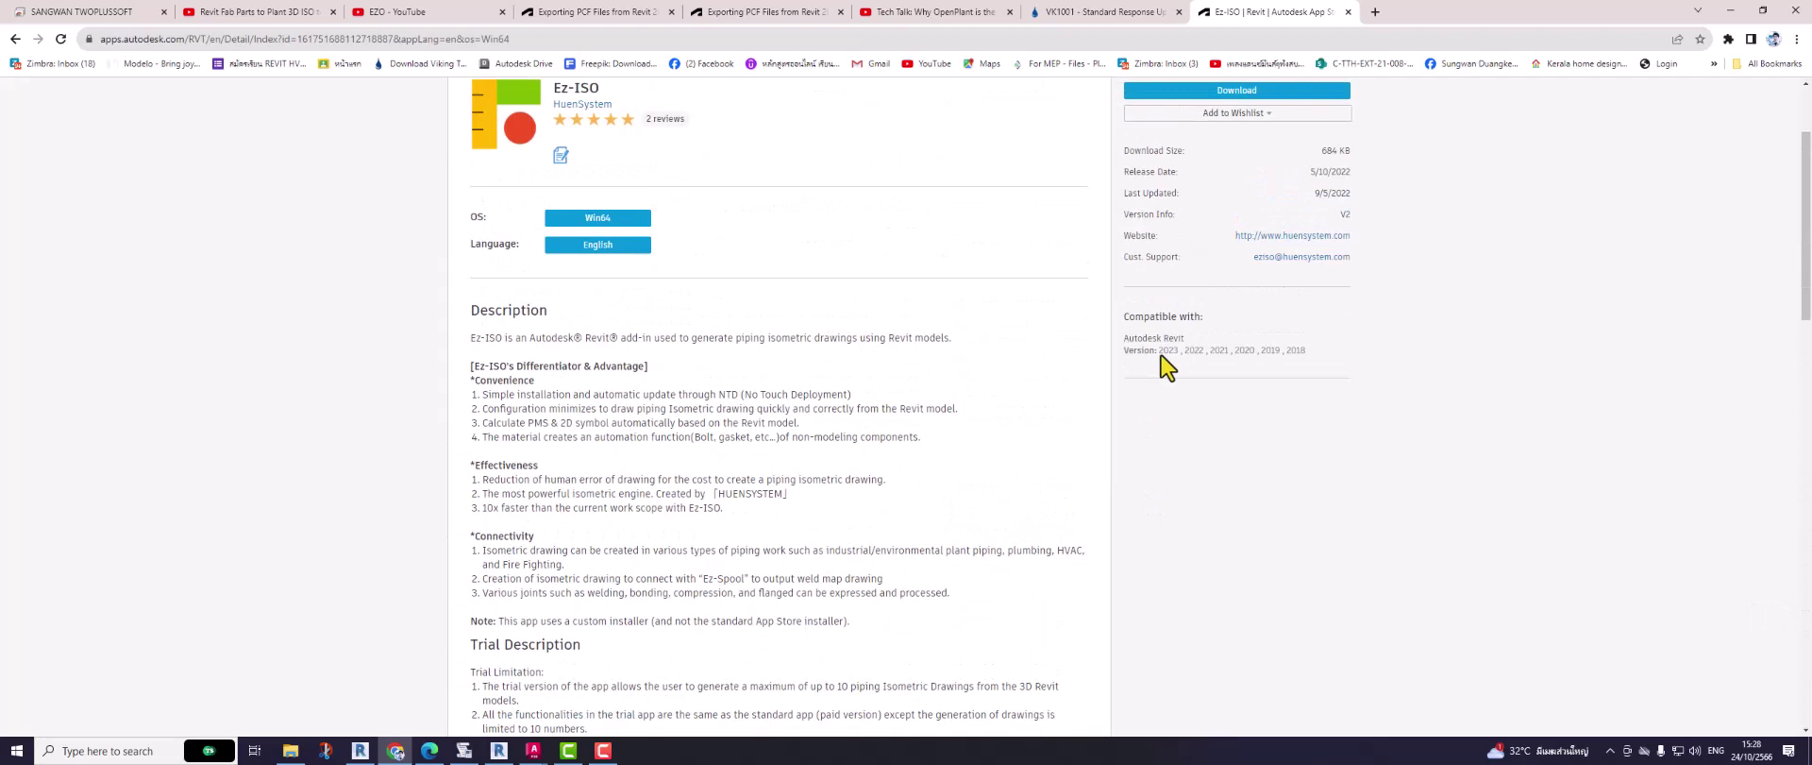
scroll(702, 392, down, 1)
scroll(701, 391, up, 3)
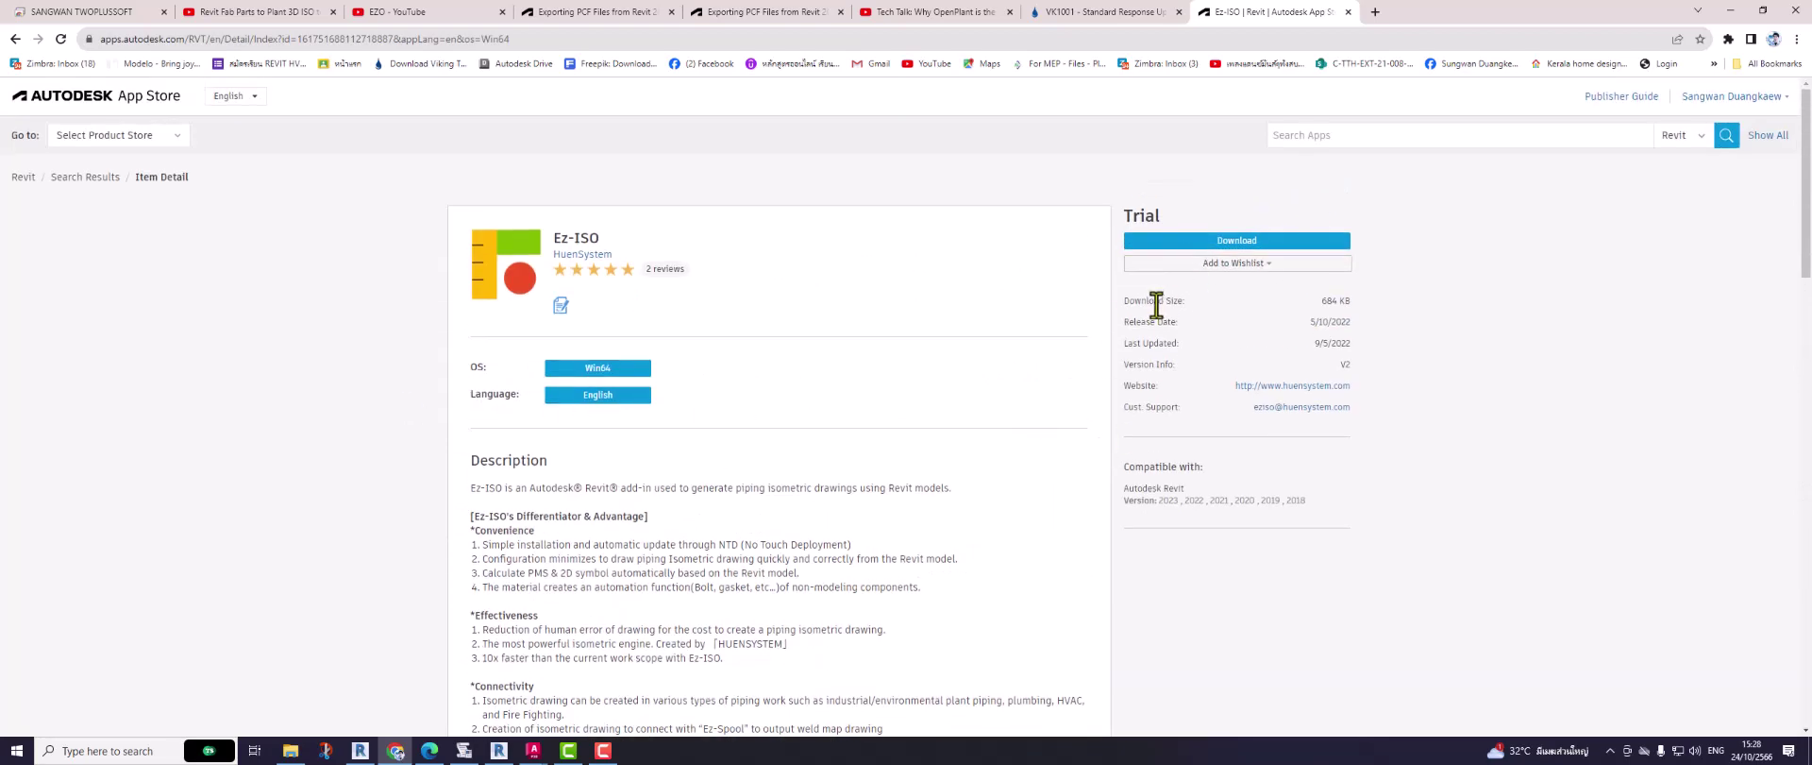
Step: Select the Revit pipe run, review the PCF out BOM and cut list, then return to TEST PCF FROM REVIT
click(1742, 8)
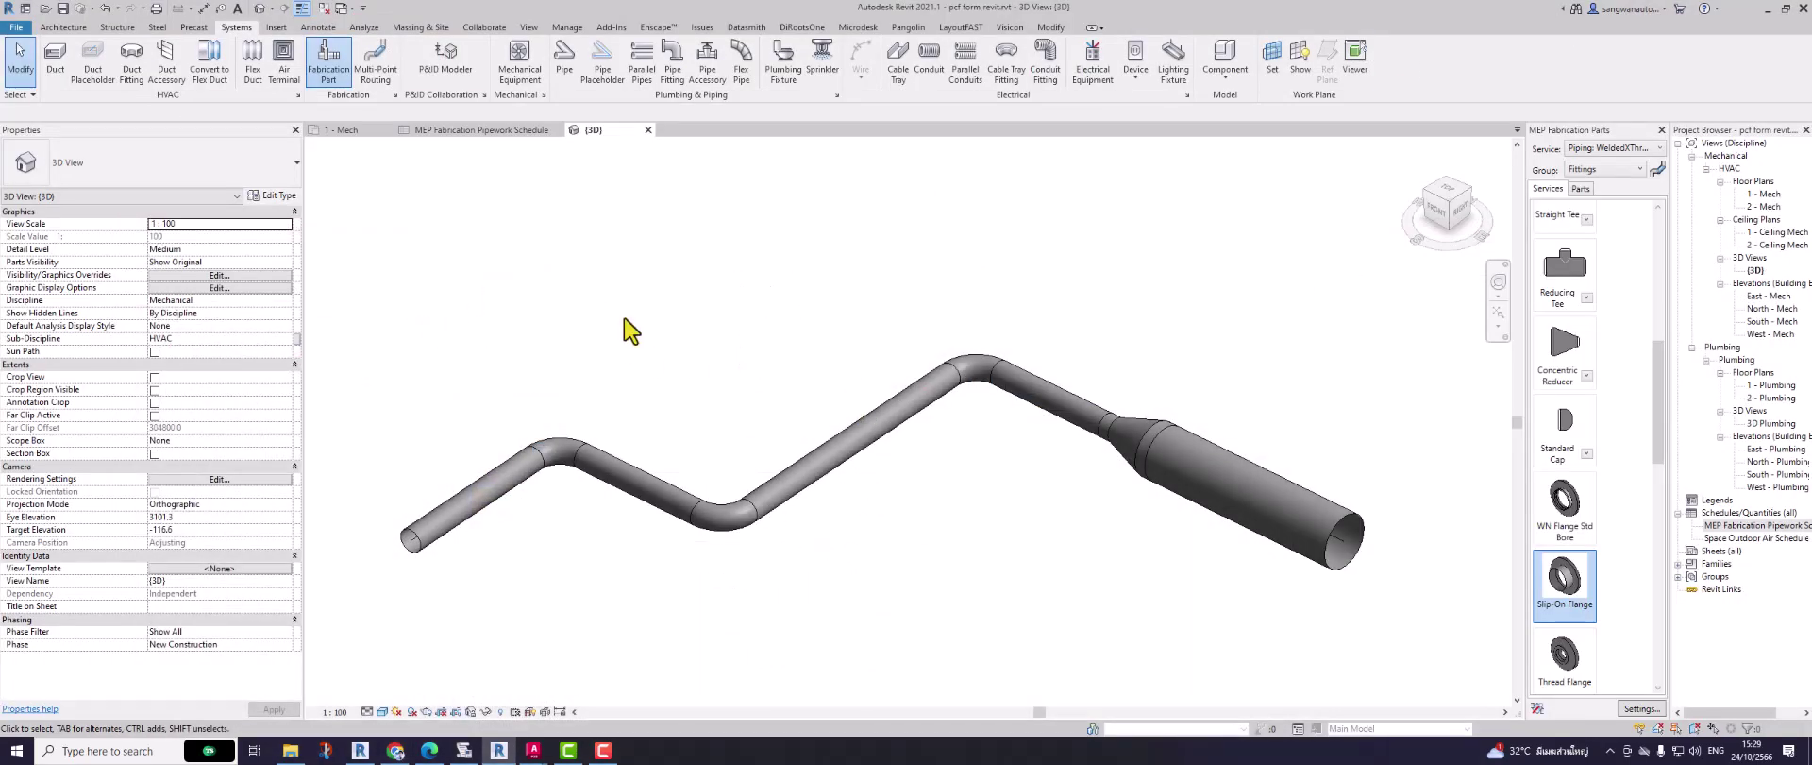
drag(1289, 281, 466, 647)
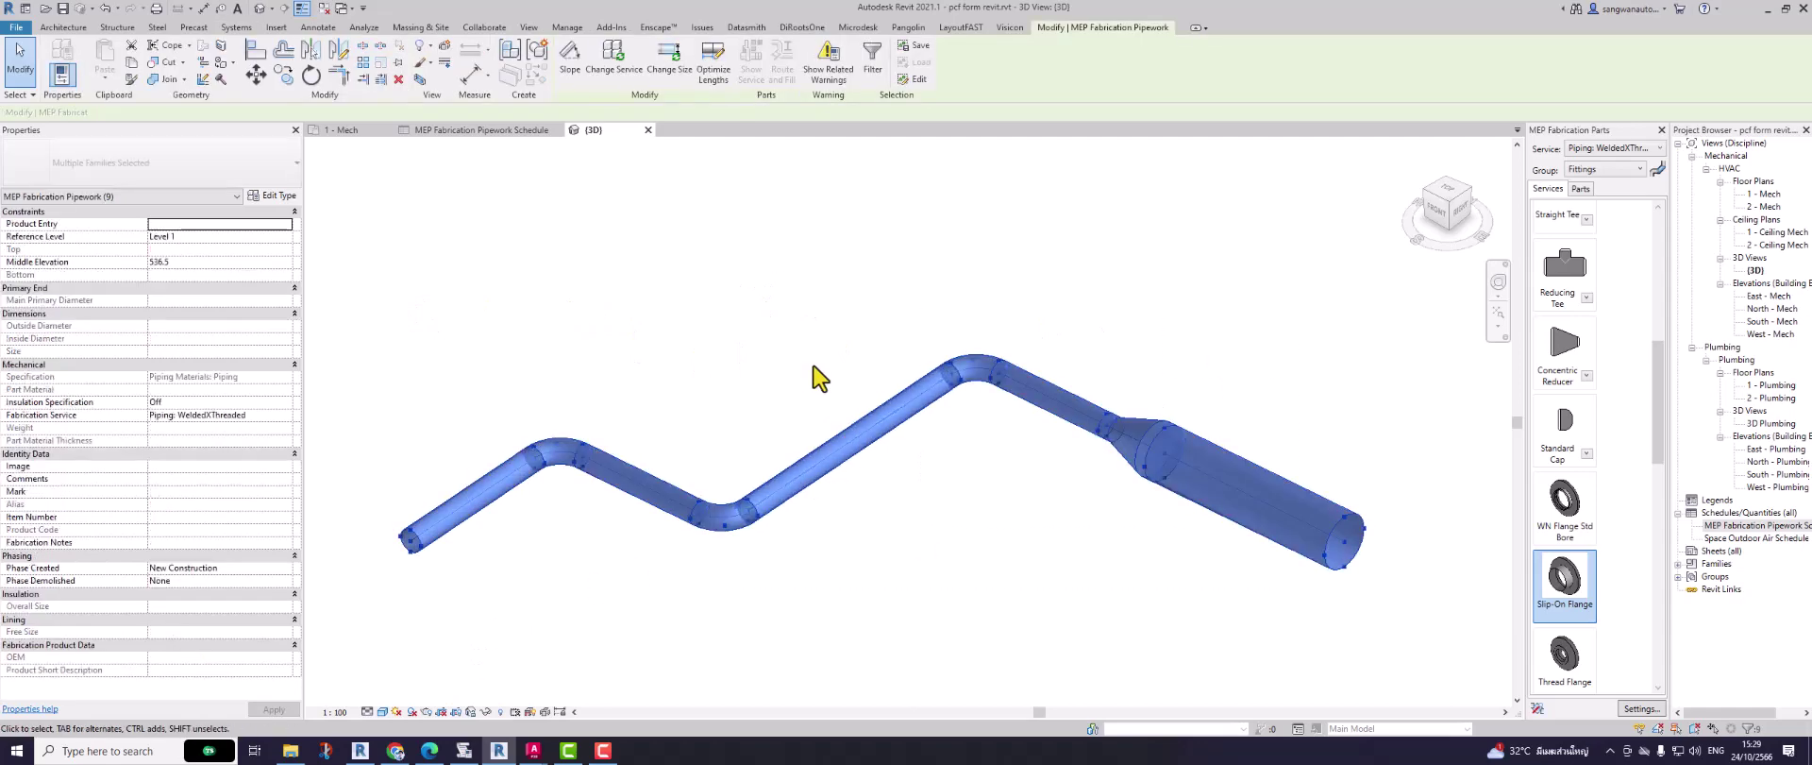
mouse_move(532, 751)
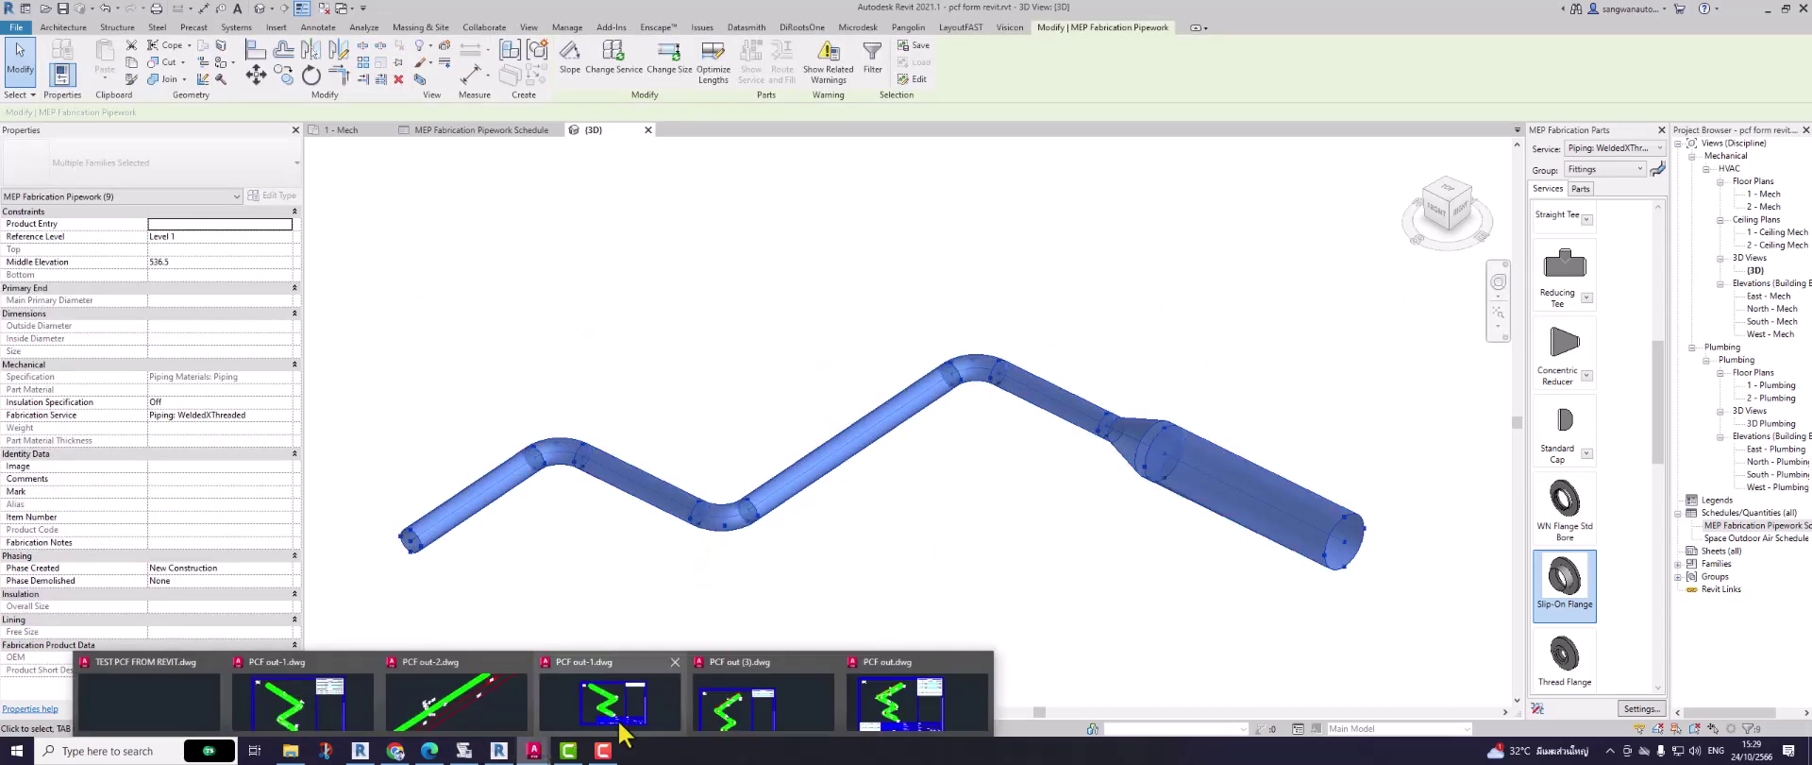
click(949, 722)
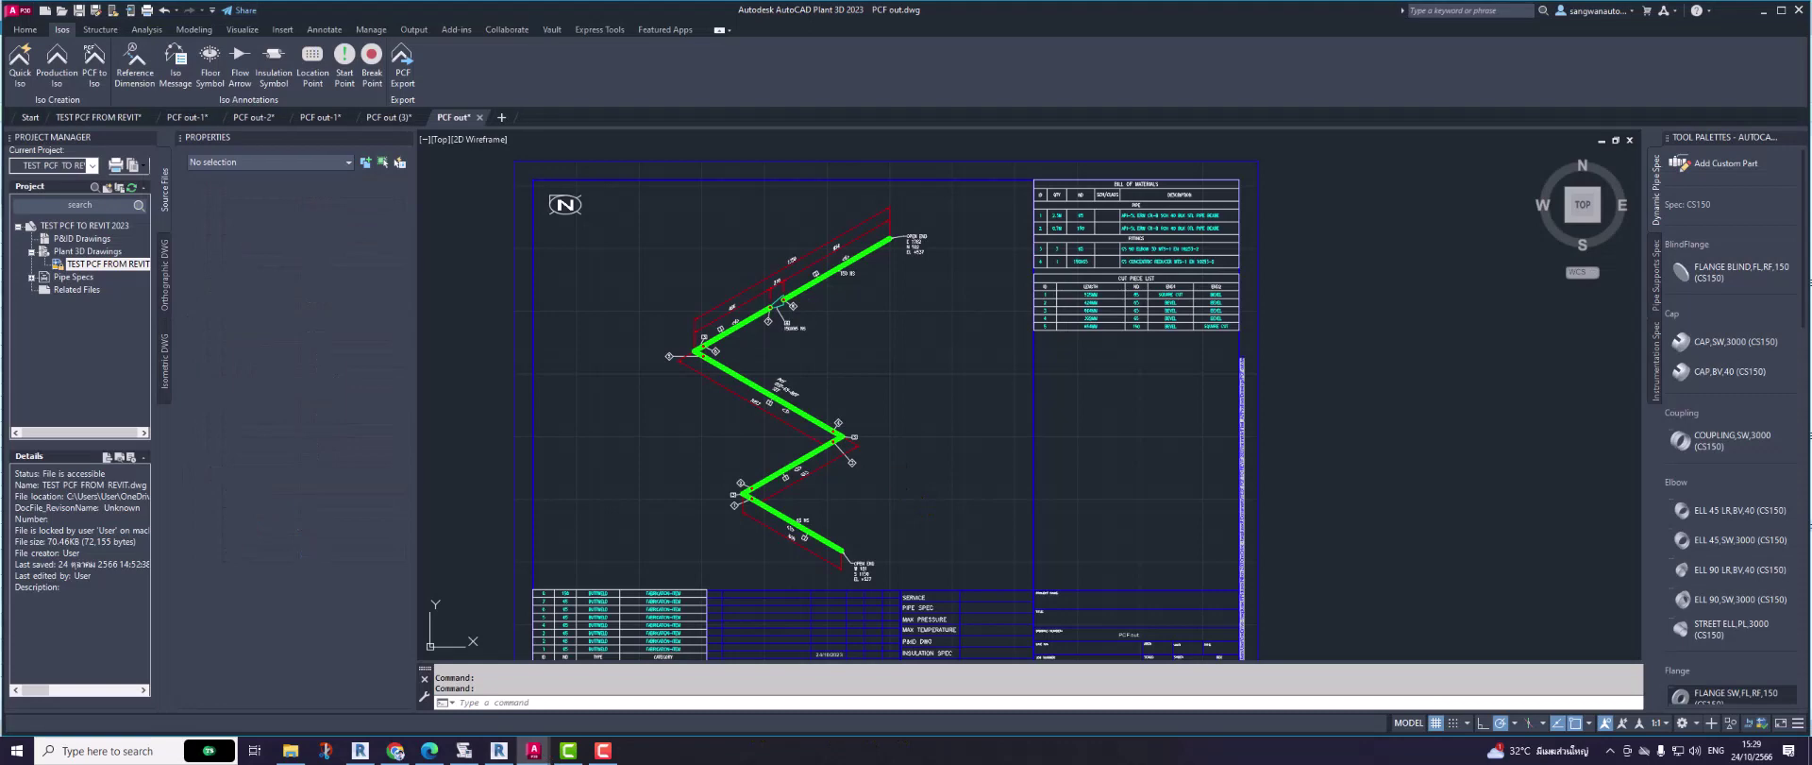
scroll(755, 304, up, 5)
scroll(849, 283, down, 4)
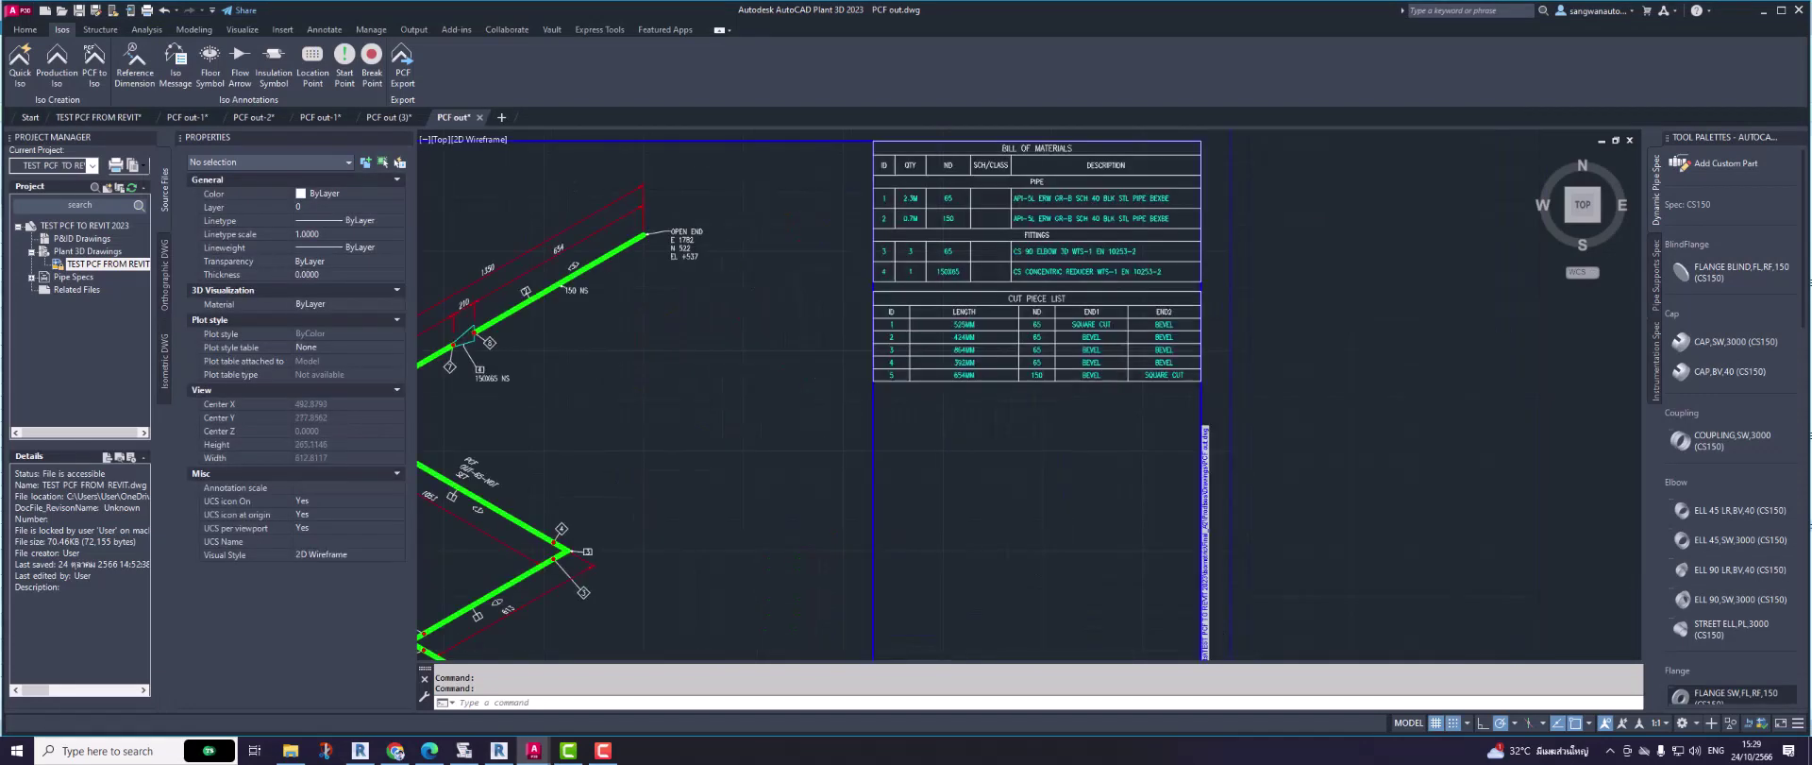
scroll(1058, 216, up, 2)
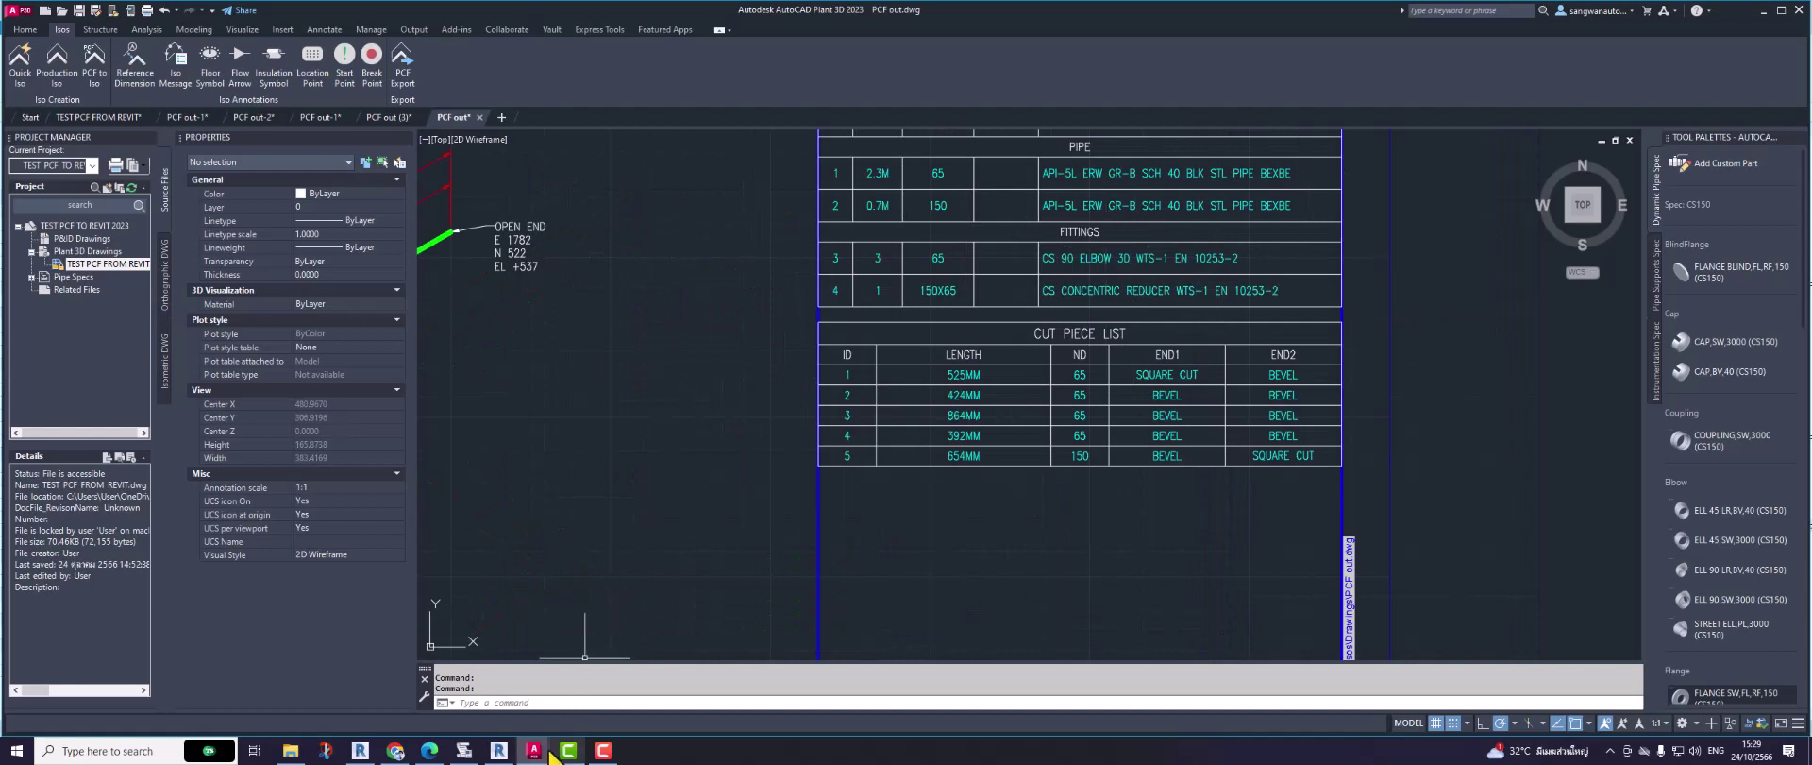
mouse_move(534, 751)
click(161, 703)
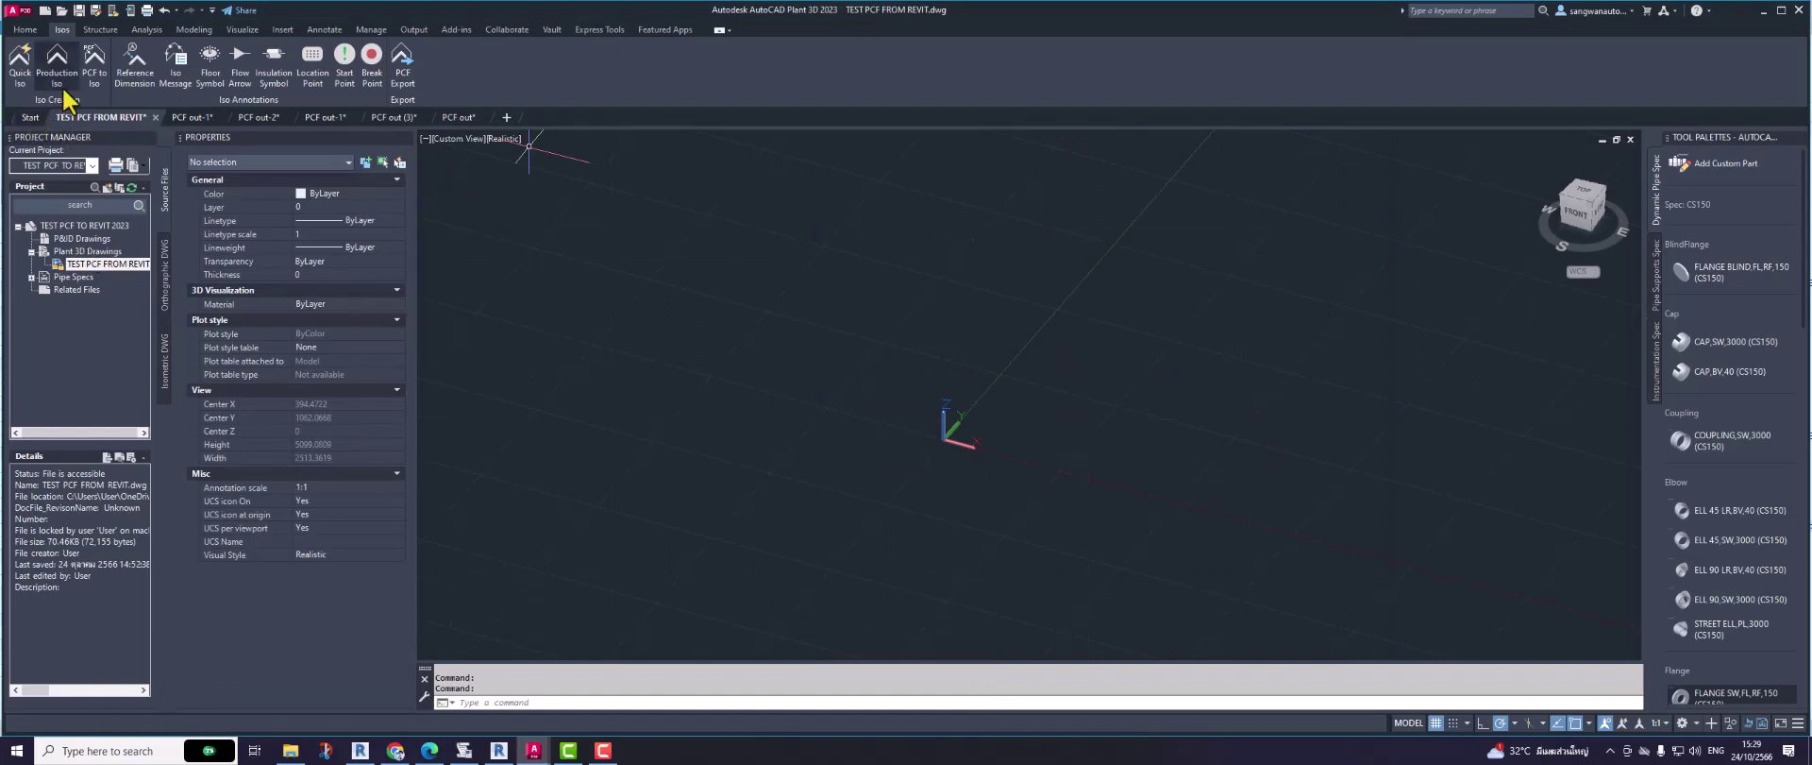
Step: Keep CS150 as the pipe spec, widen the piping palette and browse its parts, then return to Revit
click(26, 29)
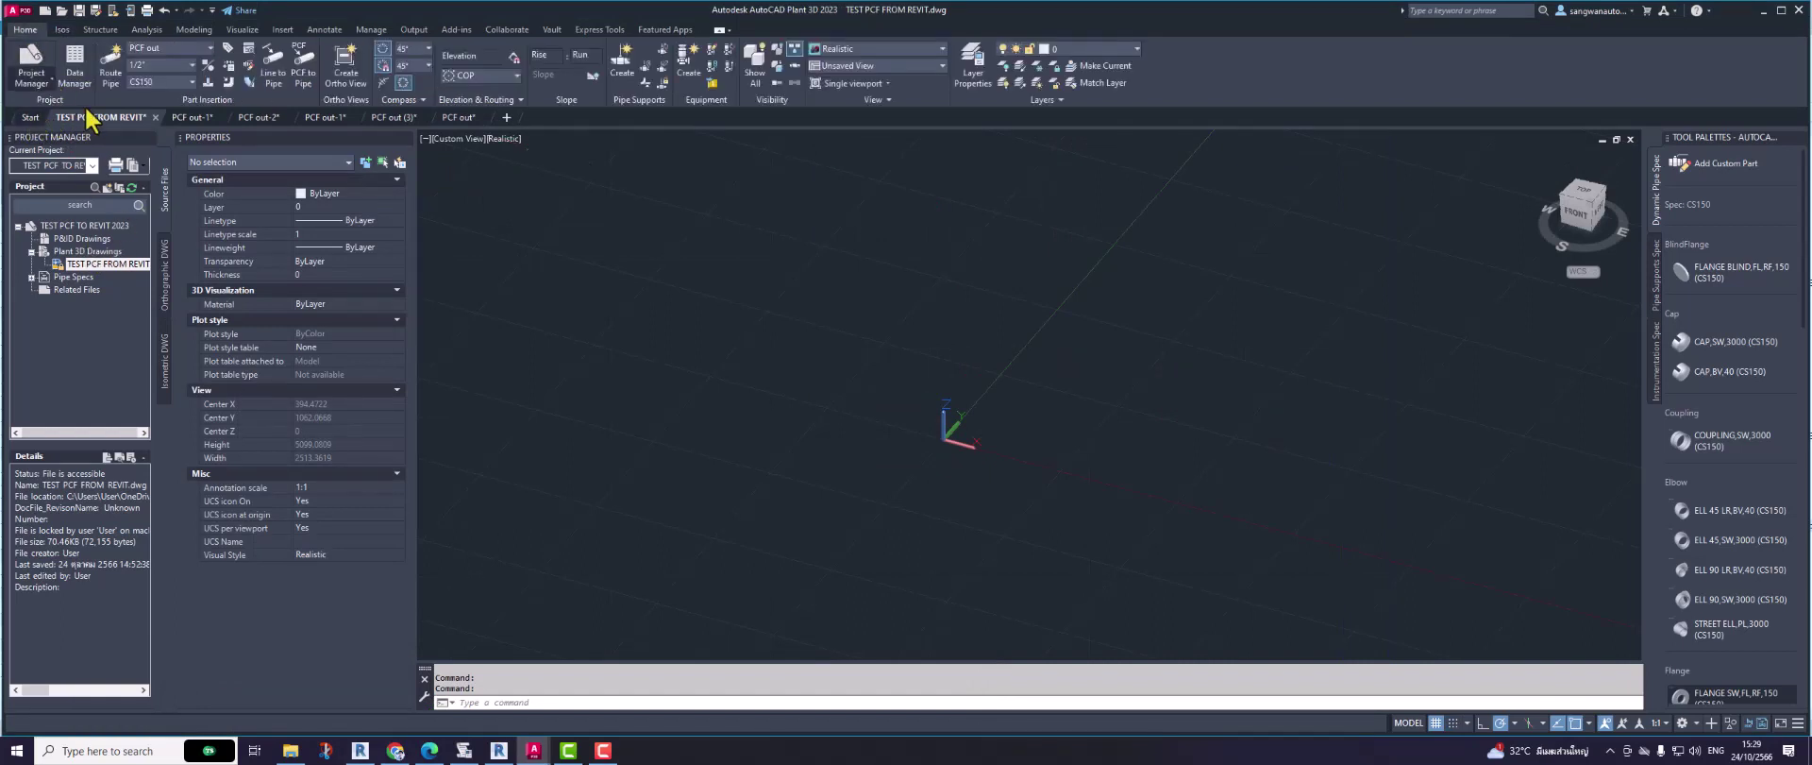
click(156, 83)
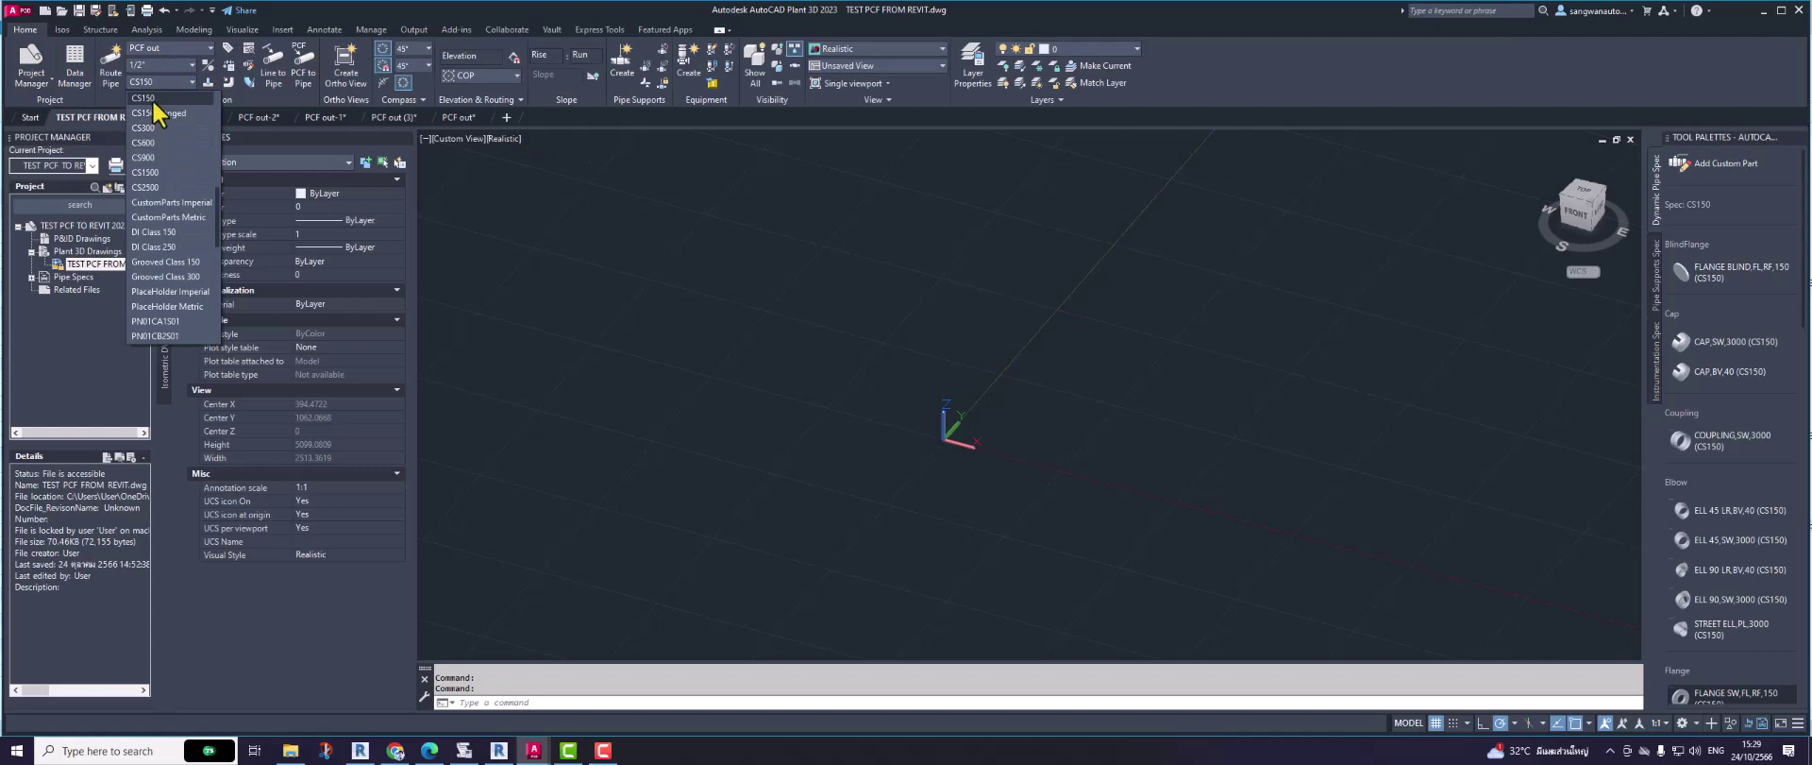
click(161, 99)
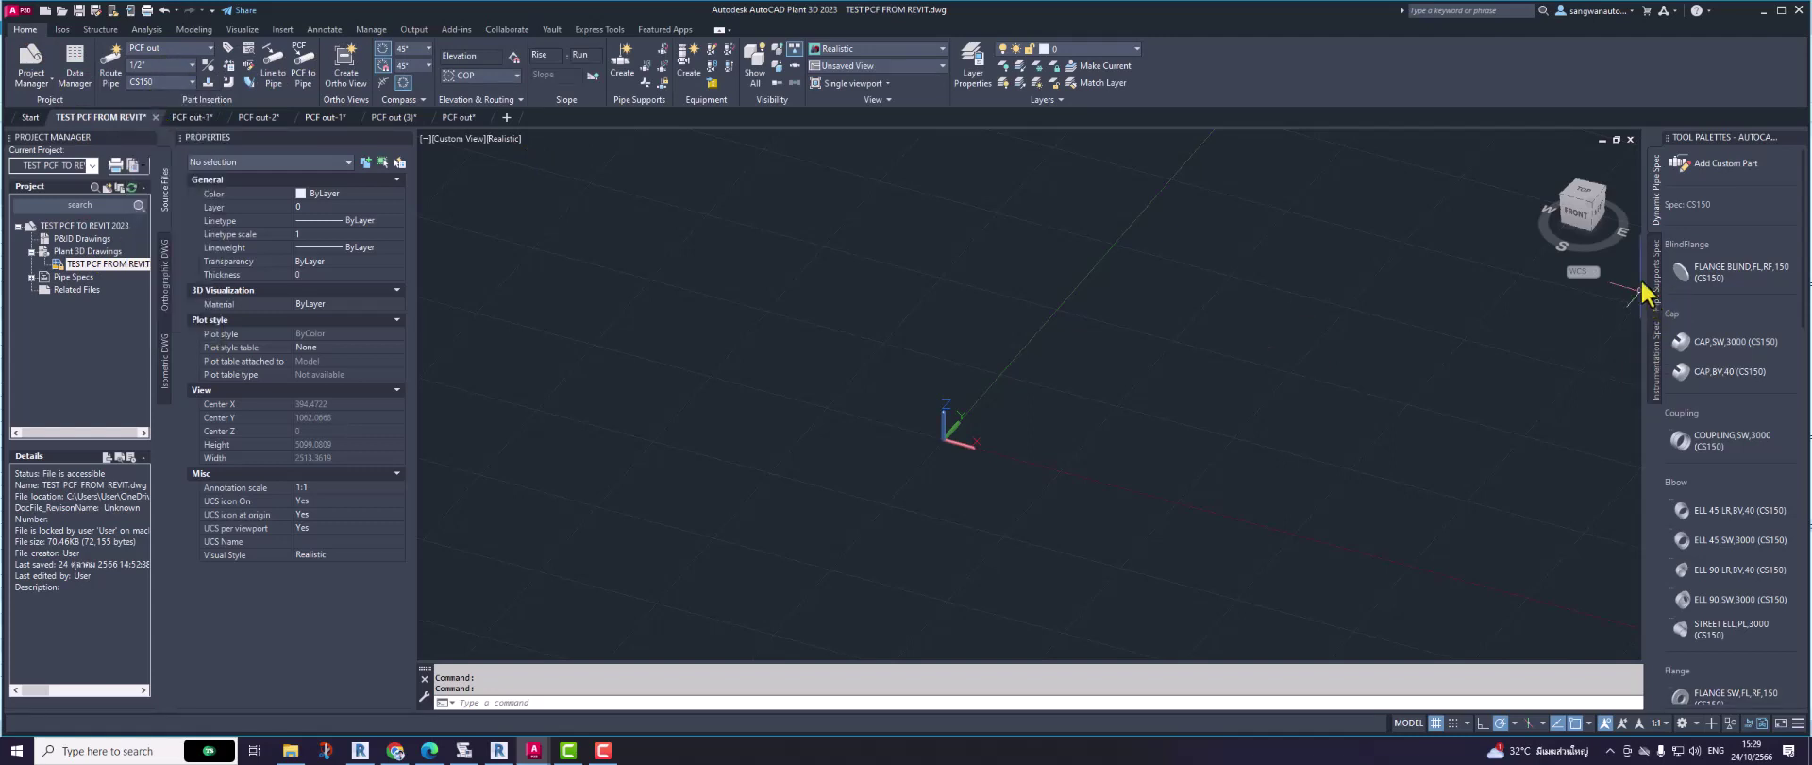
mouse_move(1580, 212)
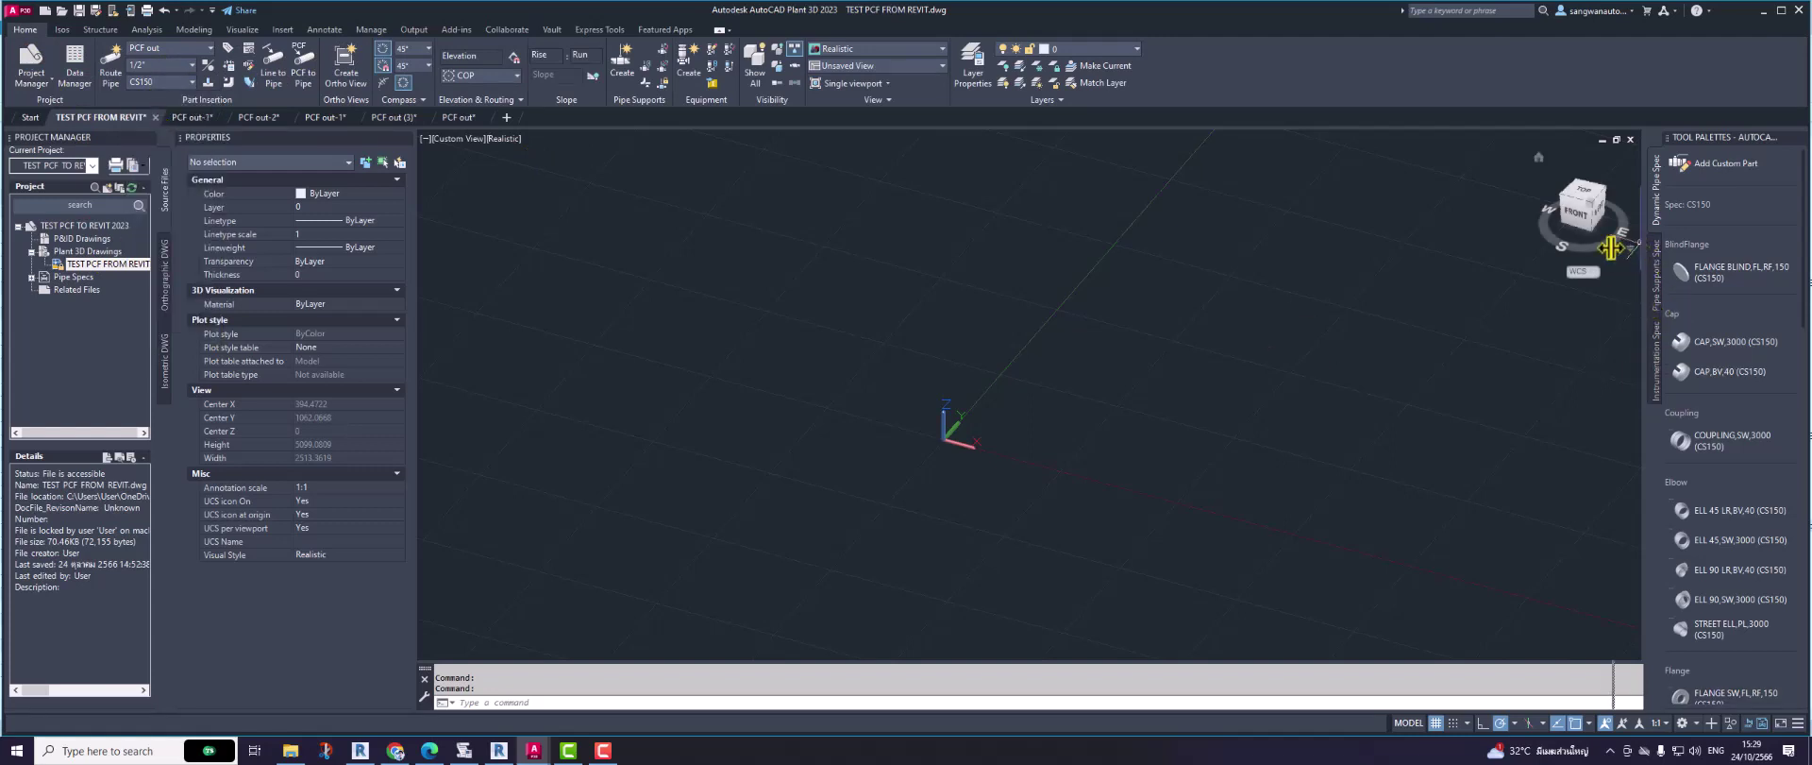
drag(1646, 246, 1458, 267)
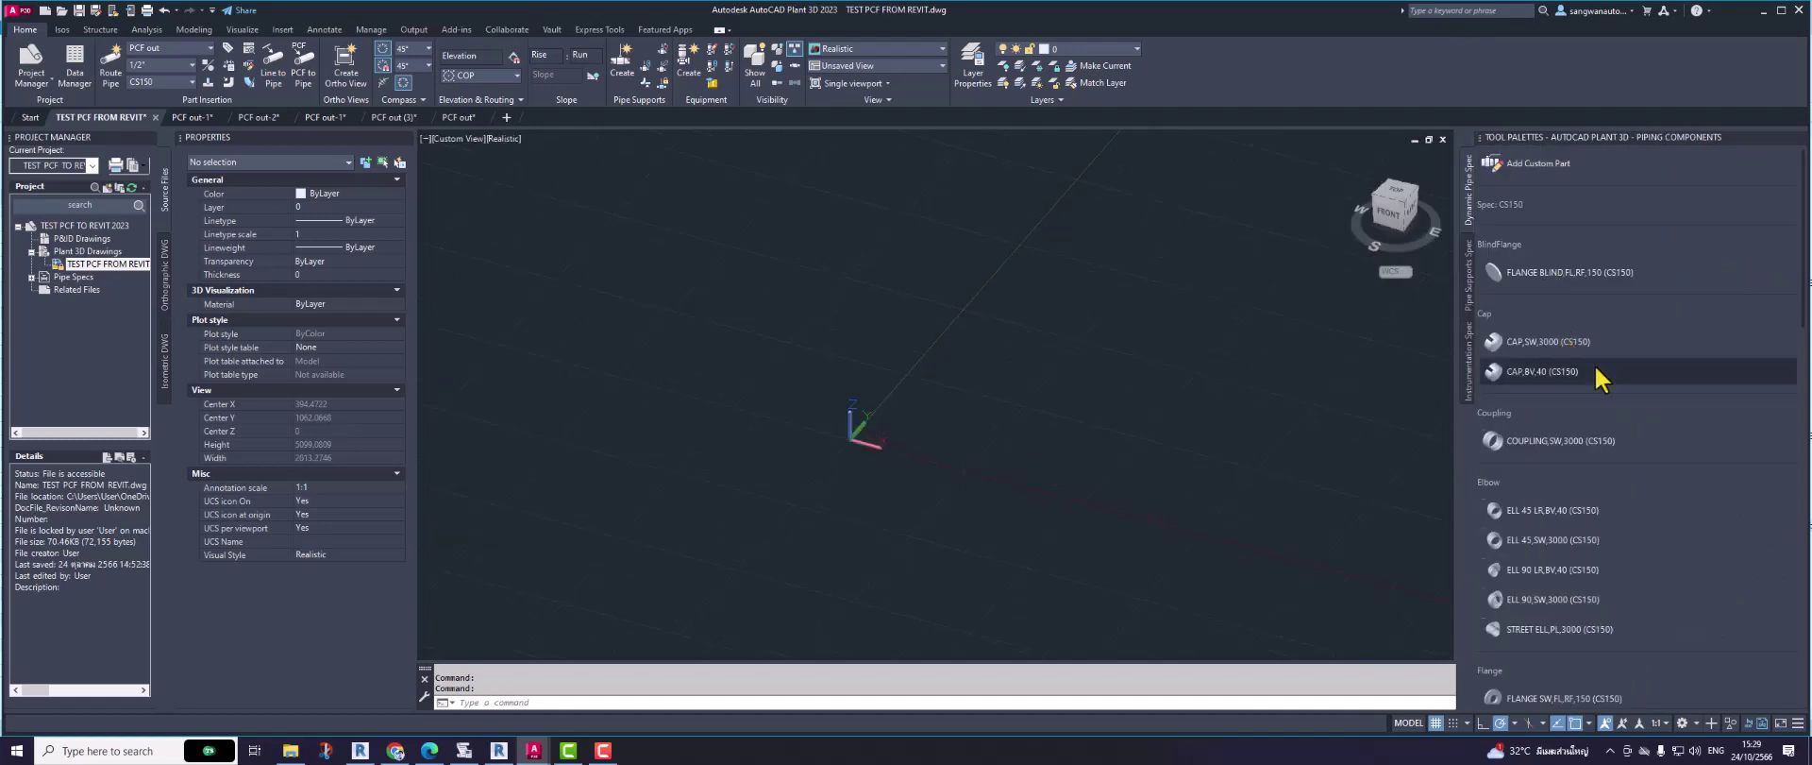
scroll(1593, 375, down, 5)
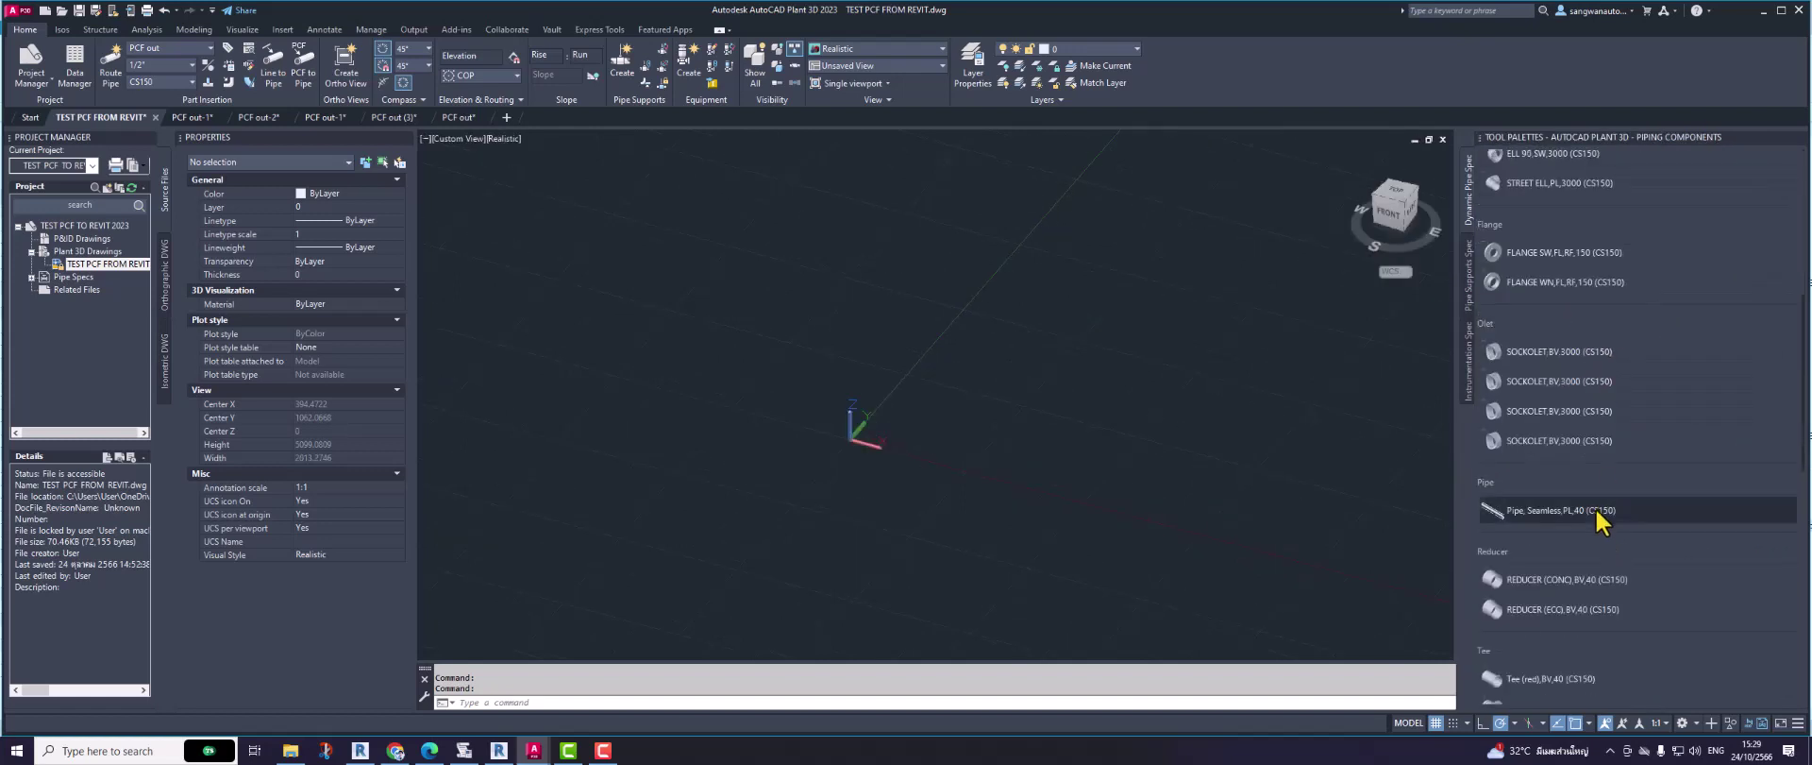
scroll(1623, 517, down, 5)
scroll(1626, 527, down, 2)
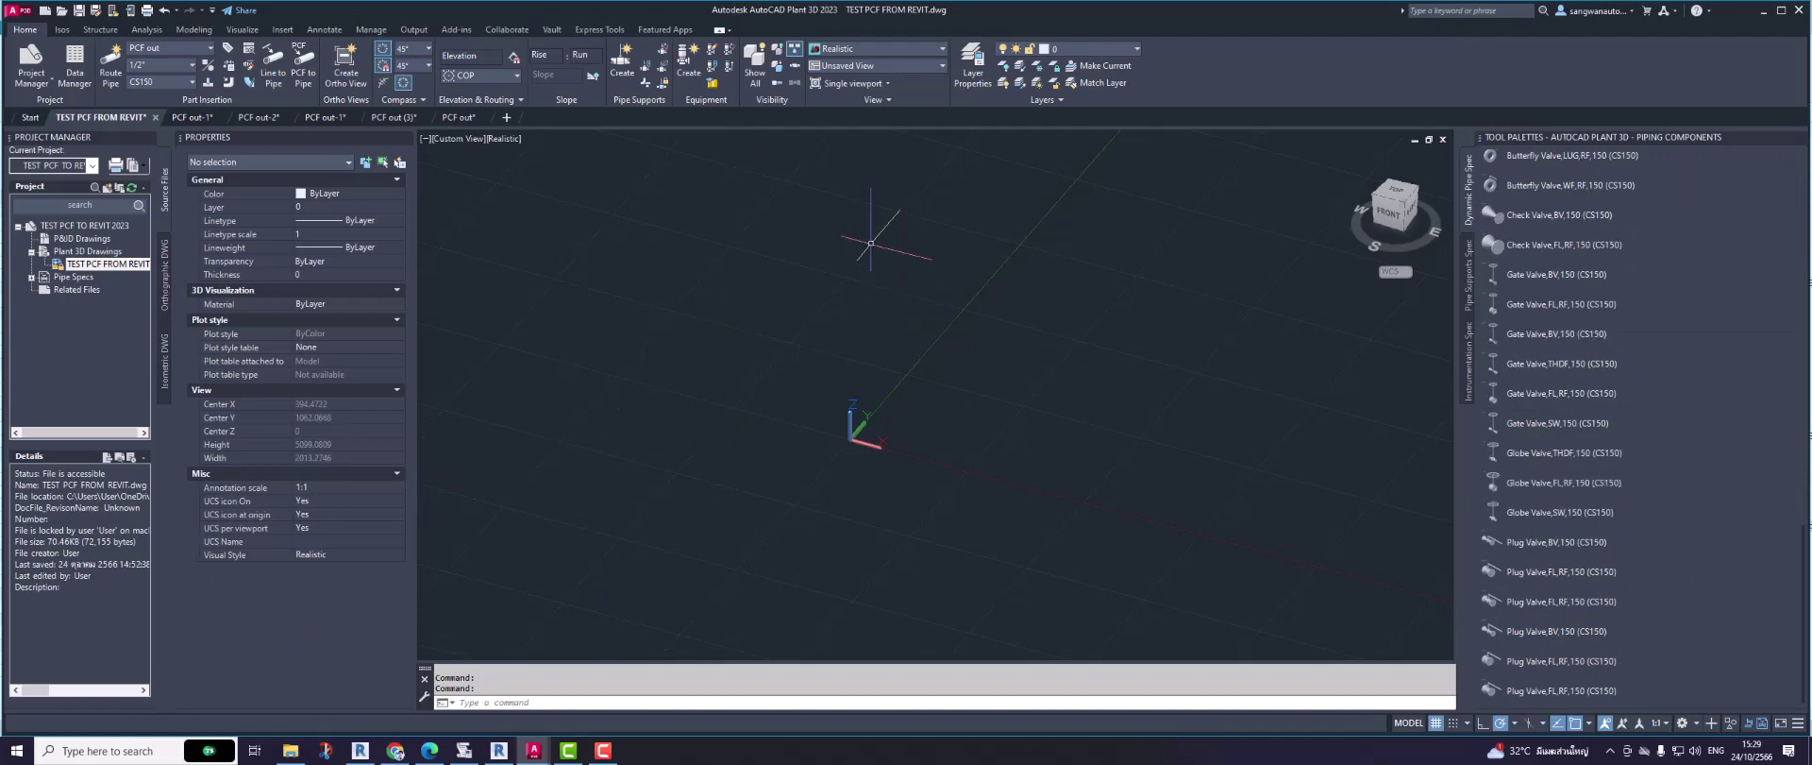
scroll(1719, 424, up, 3)
scroll(1719, 416, up, 2)
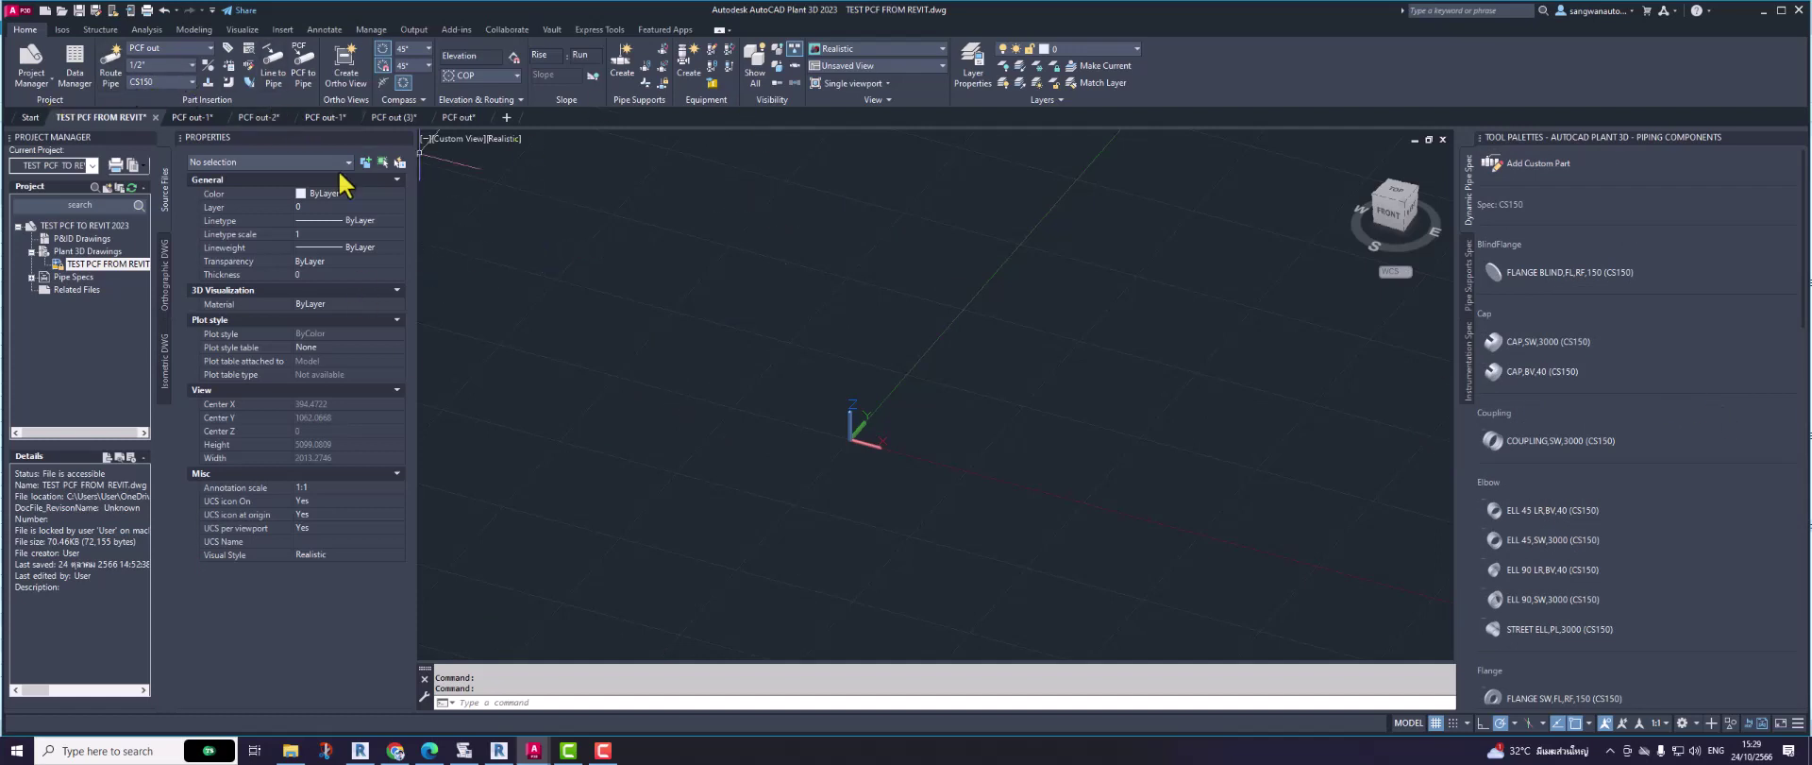
click(498, 751)
Step: Box-select and delete the existing pipe run
click(761, 359)
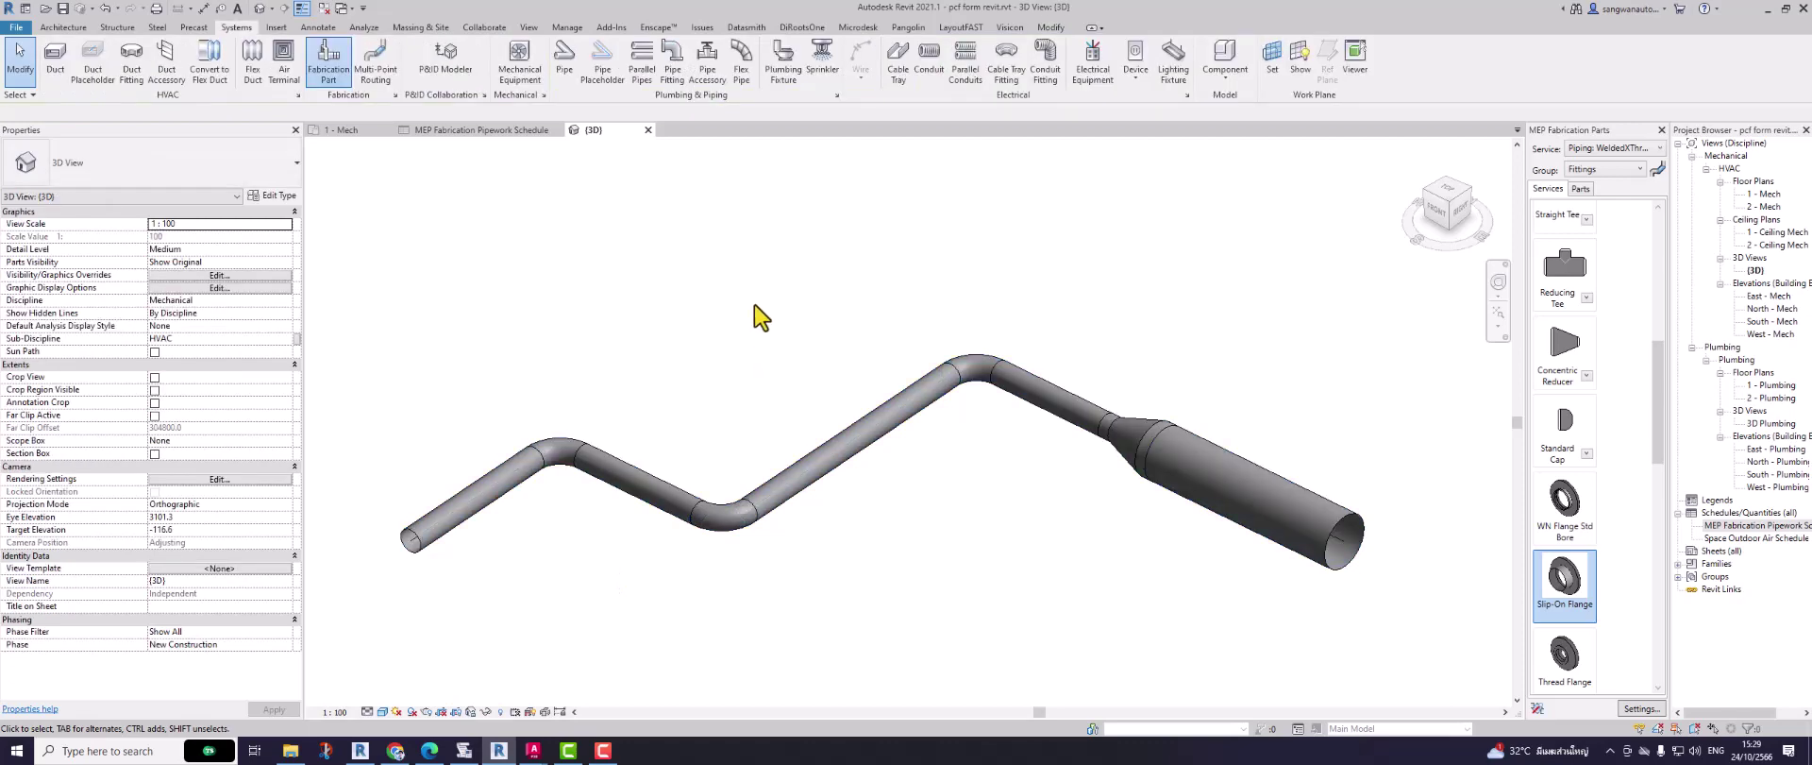
scroll(755, 310, down, 1)
drag(1212, 273, 330, 514)
key(Delete)
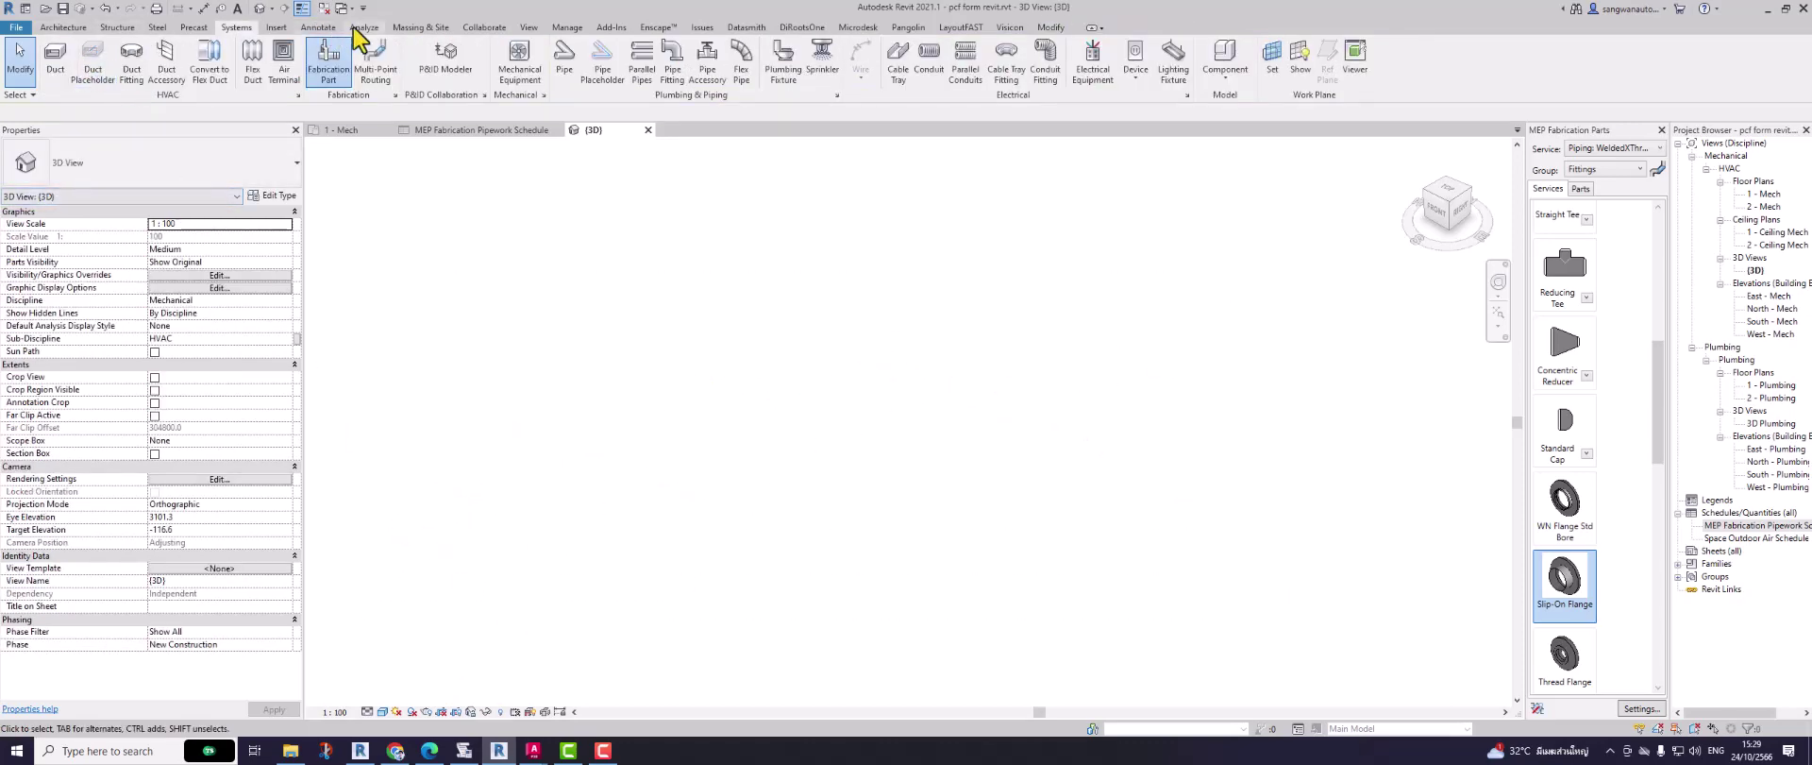
Step: Draw a new bending pipe route, including 1880, 2440 and 2600 mm segments
click(564, 61)
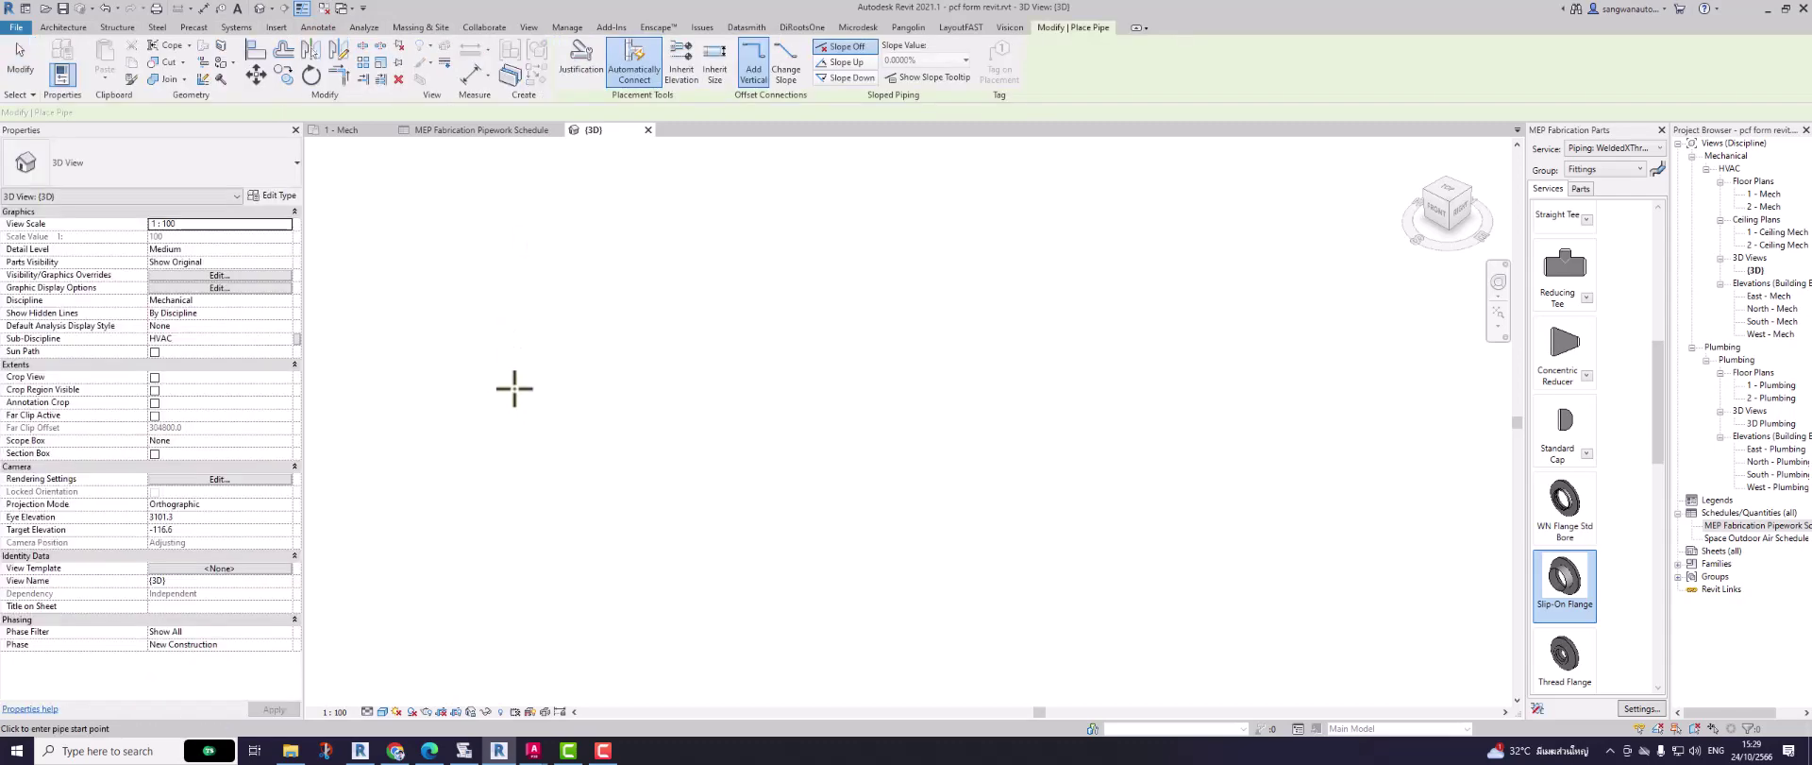
click(518, 463)
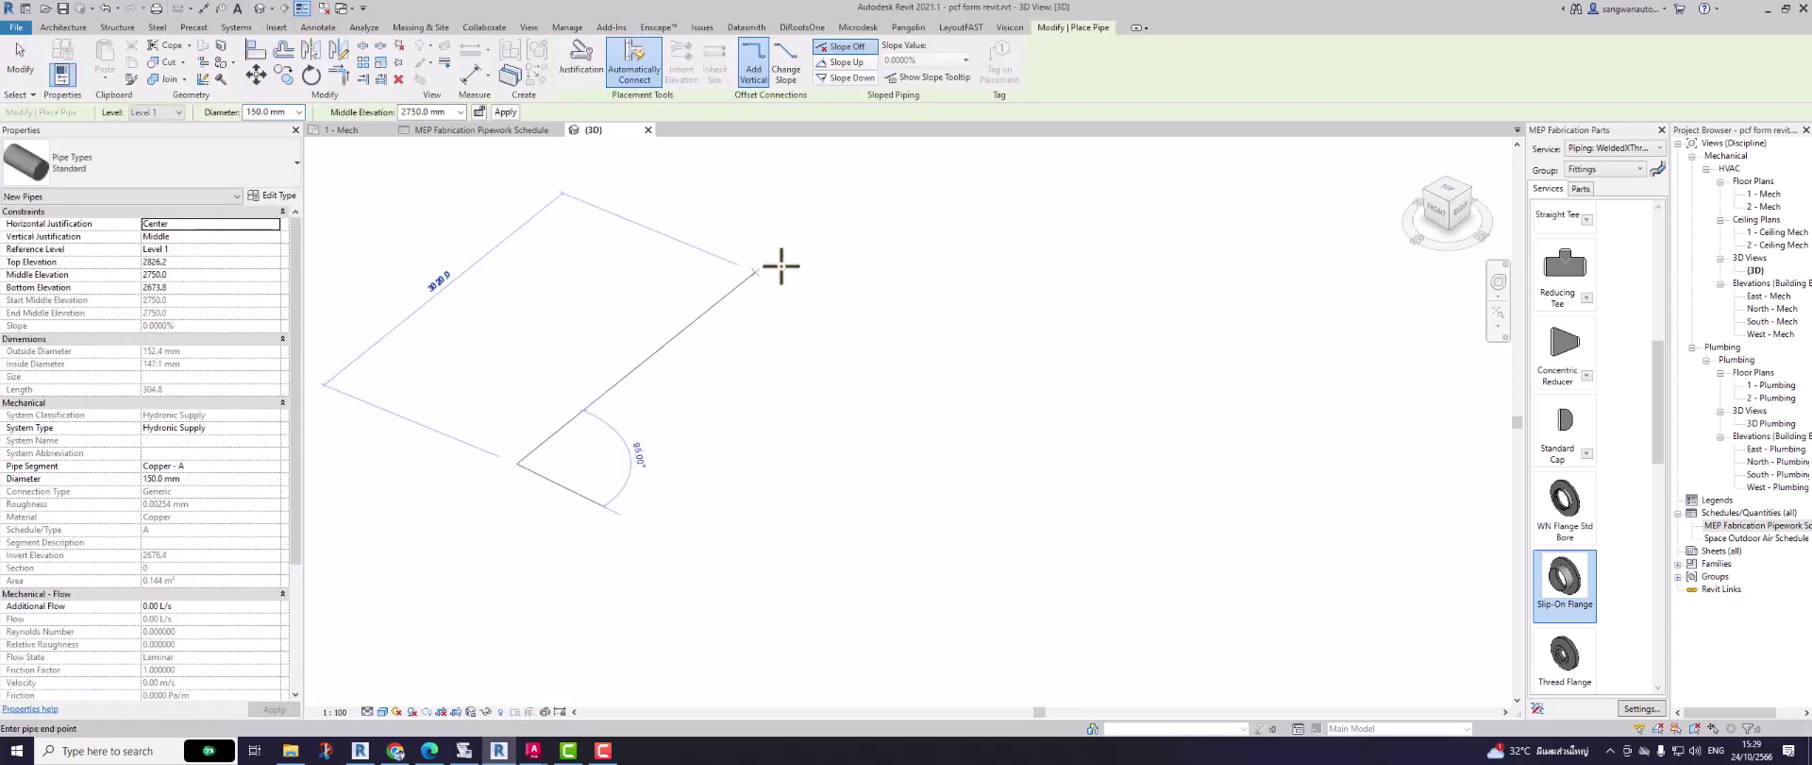
click(833, 255)
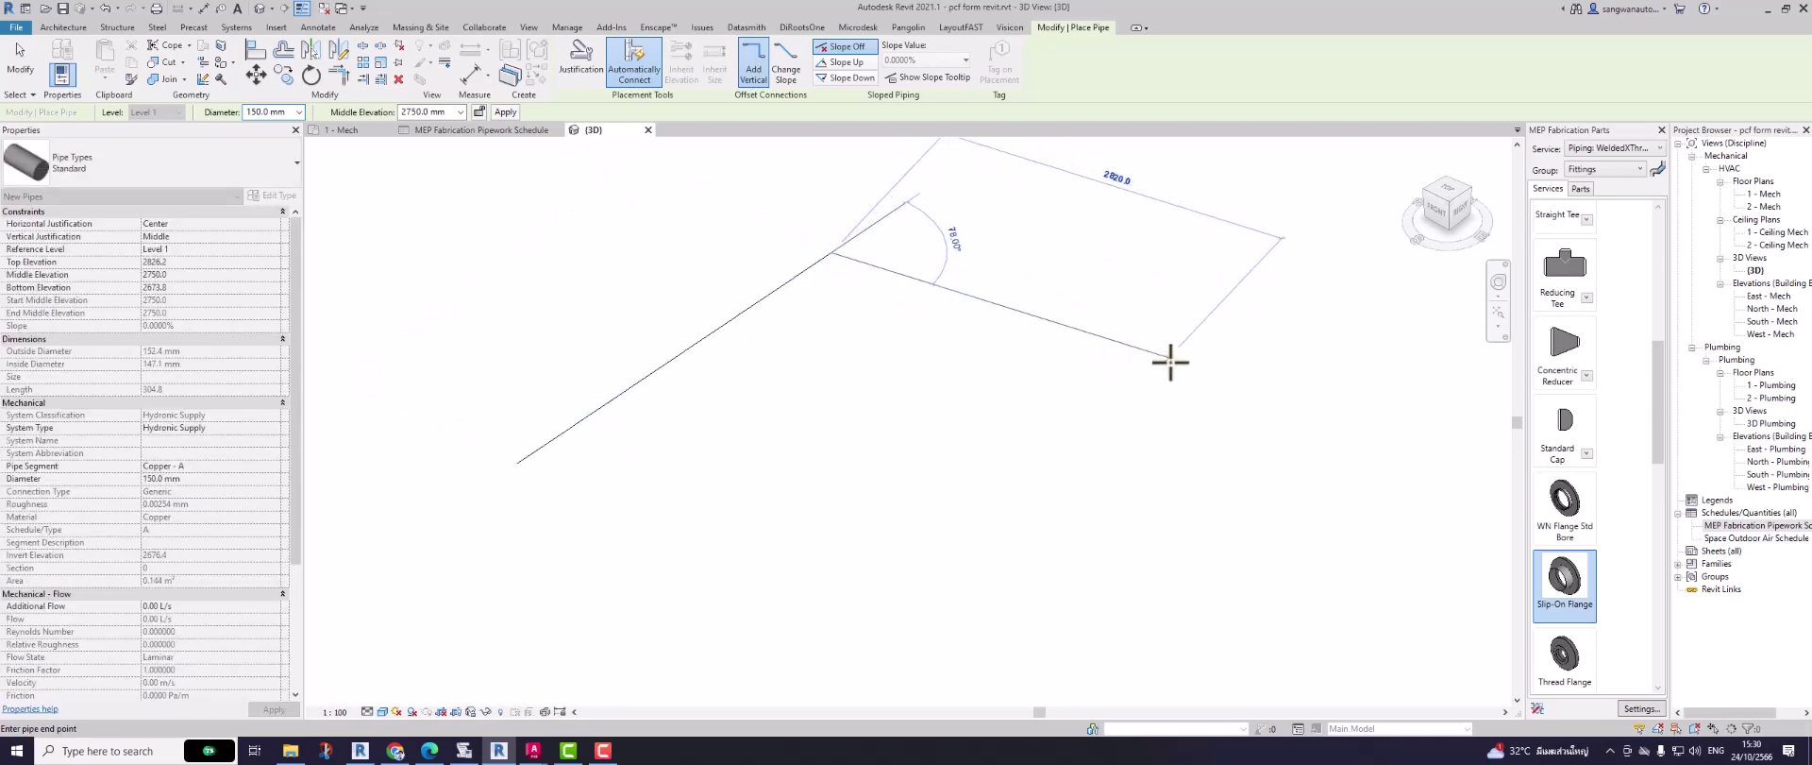
click(1169, 421)
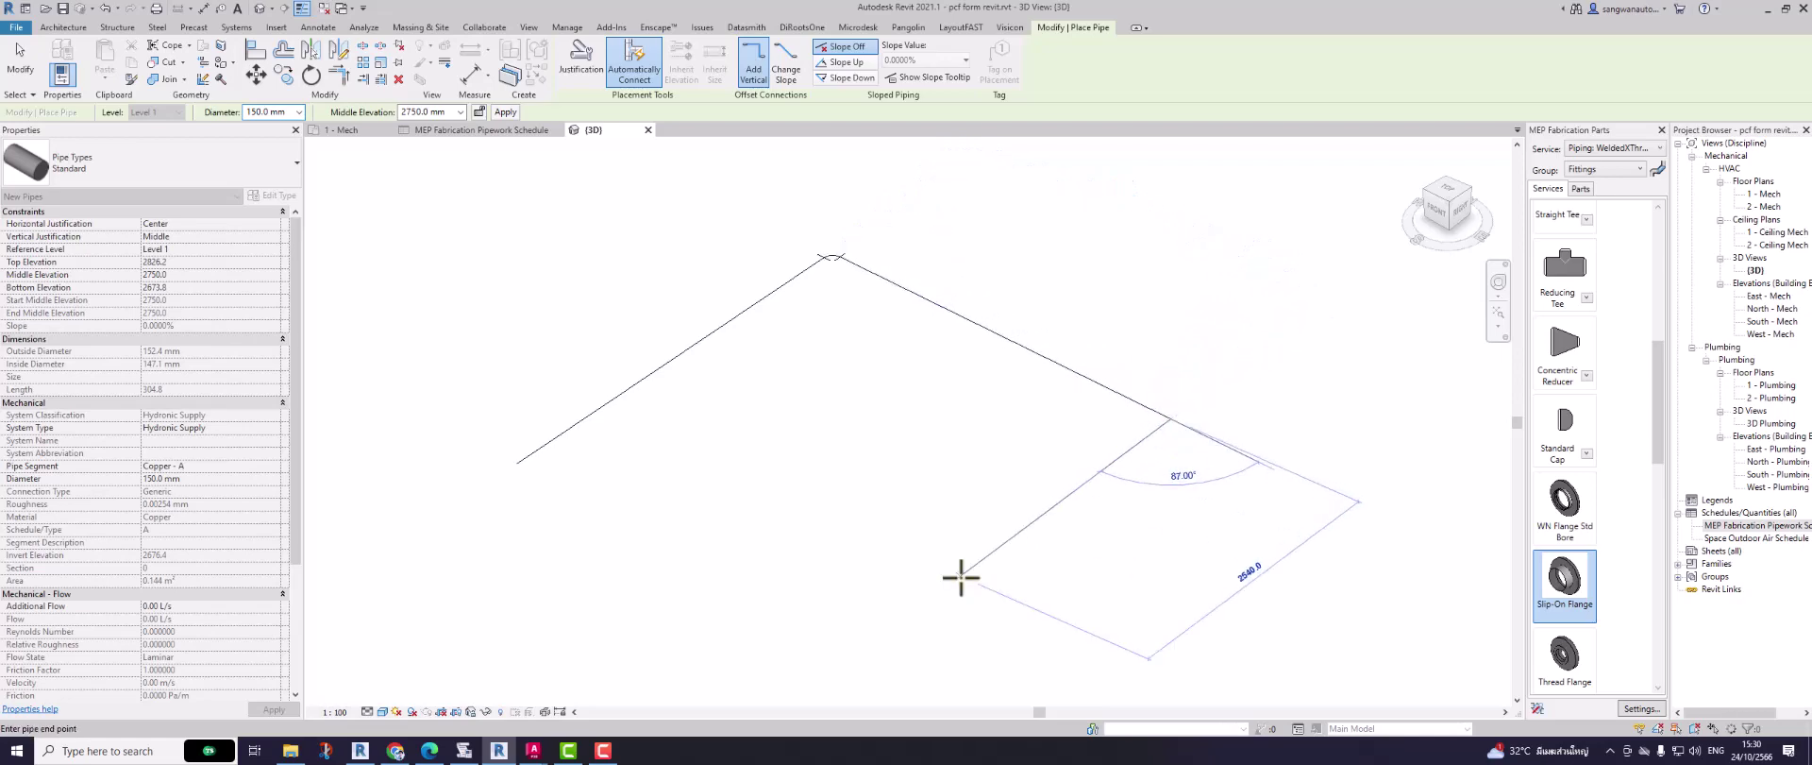
click(979, 547)
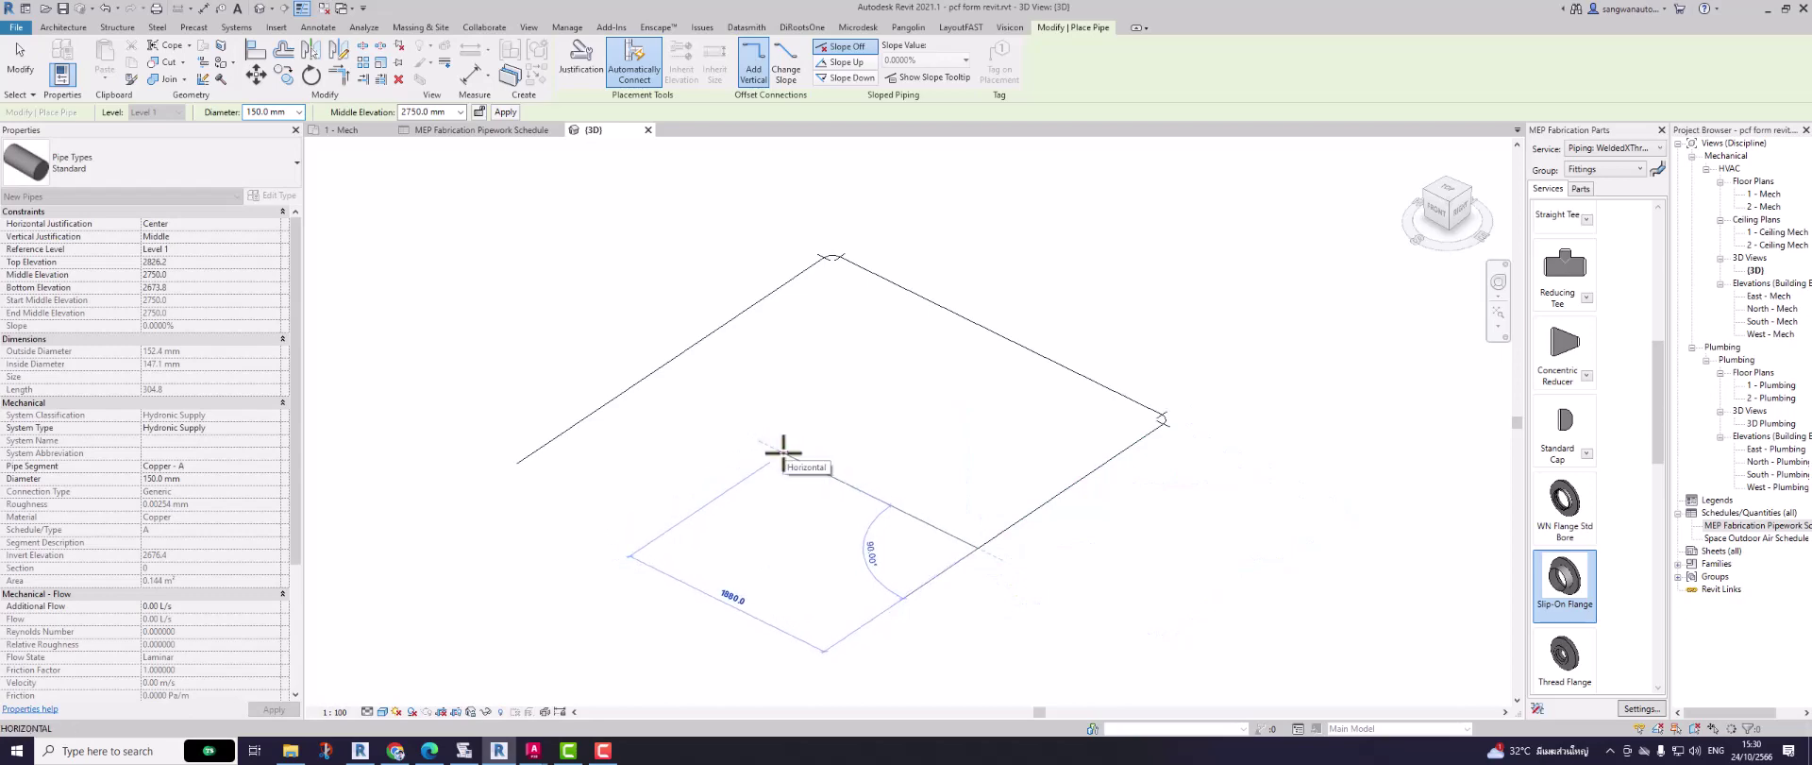
click(784, 453)
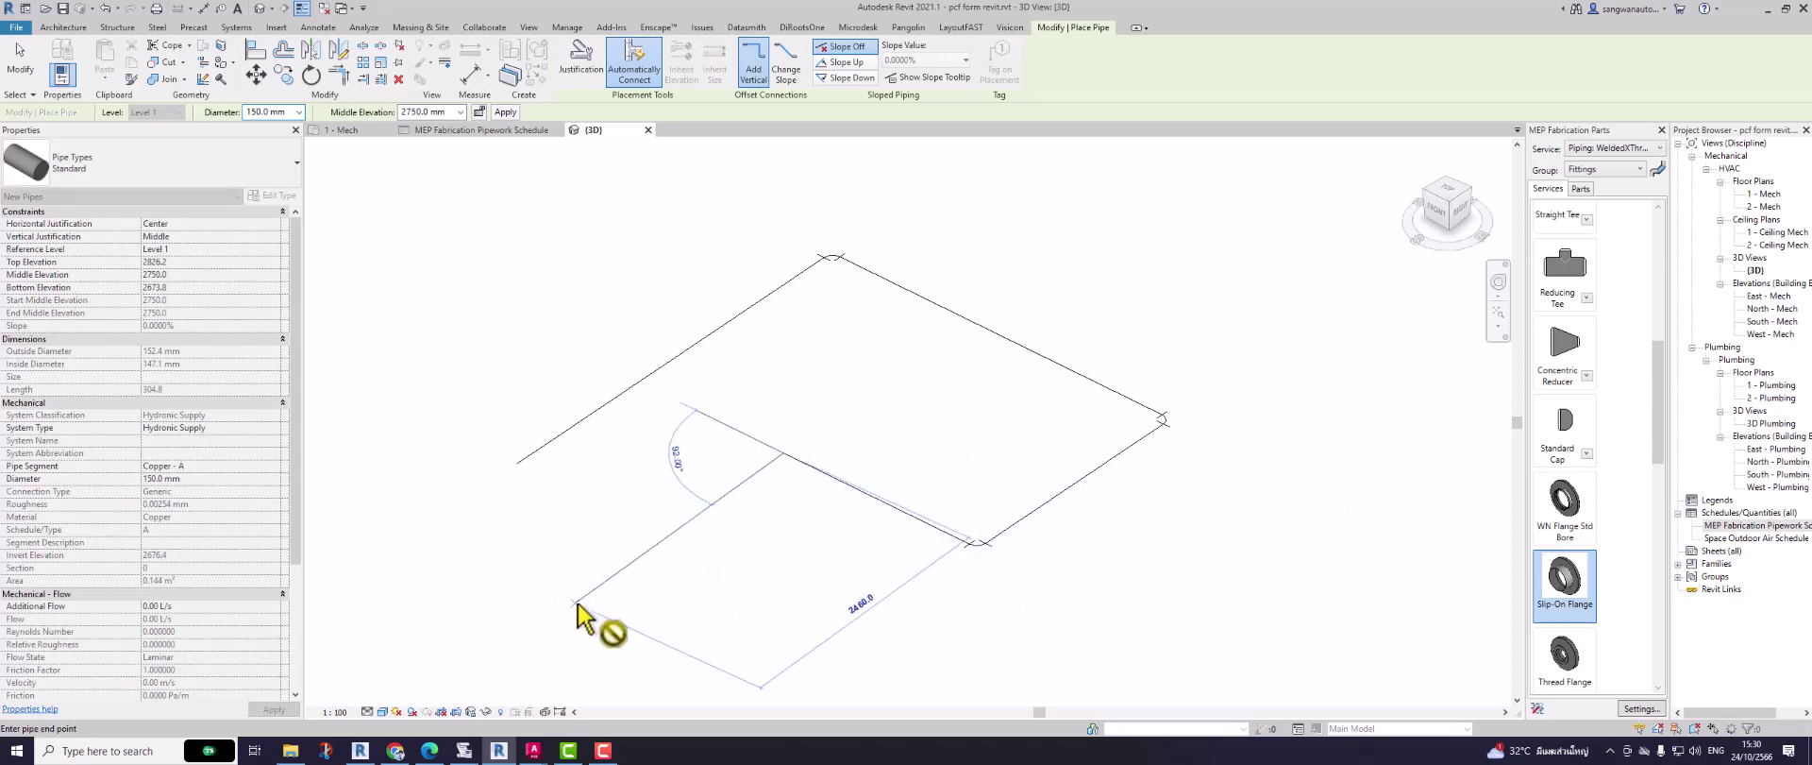
click(571, 598)
scroll(577, 585, down, 2)
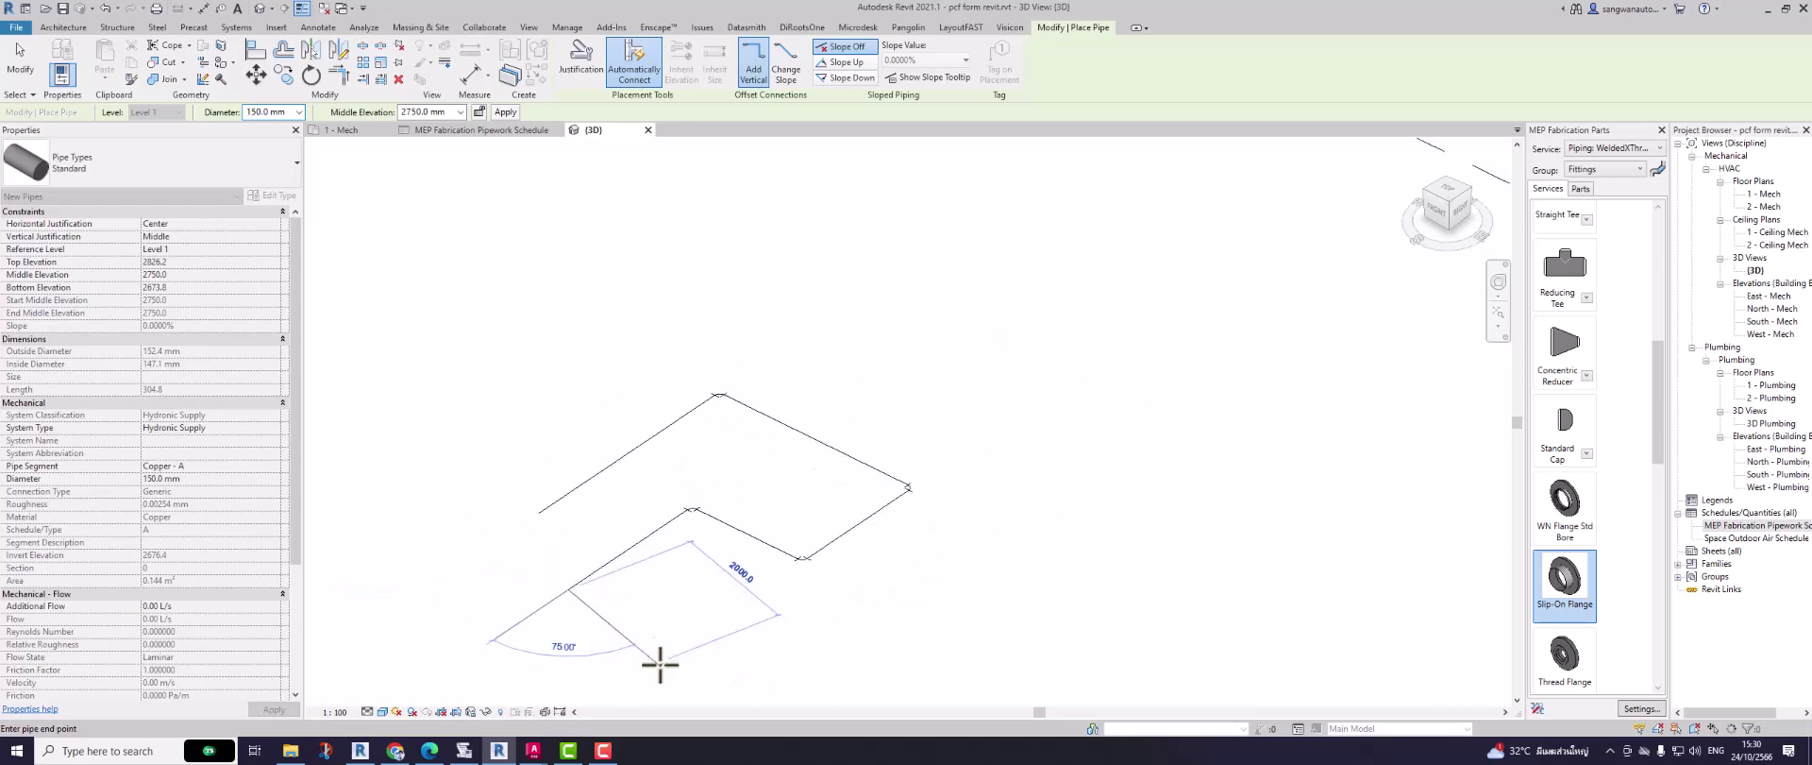
click(723, 666)
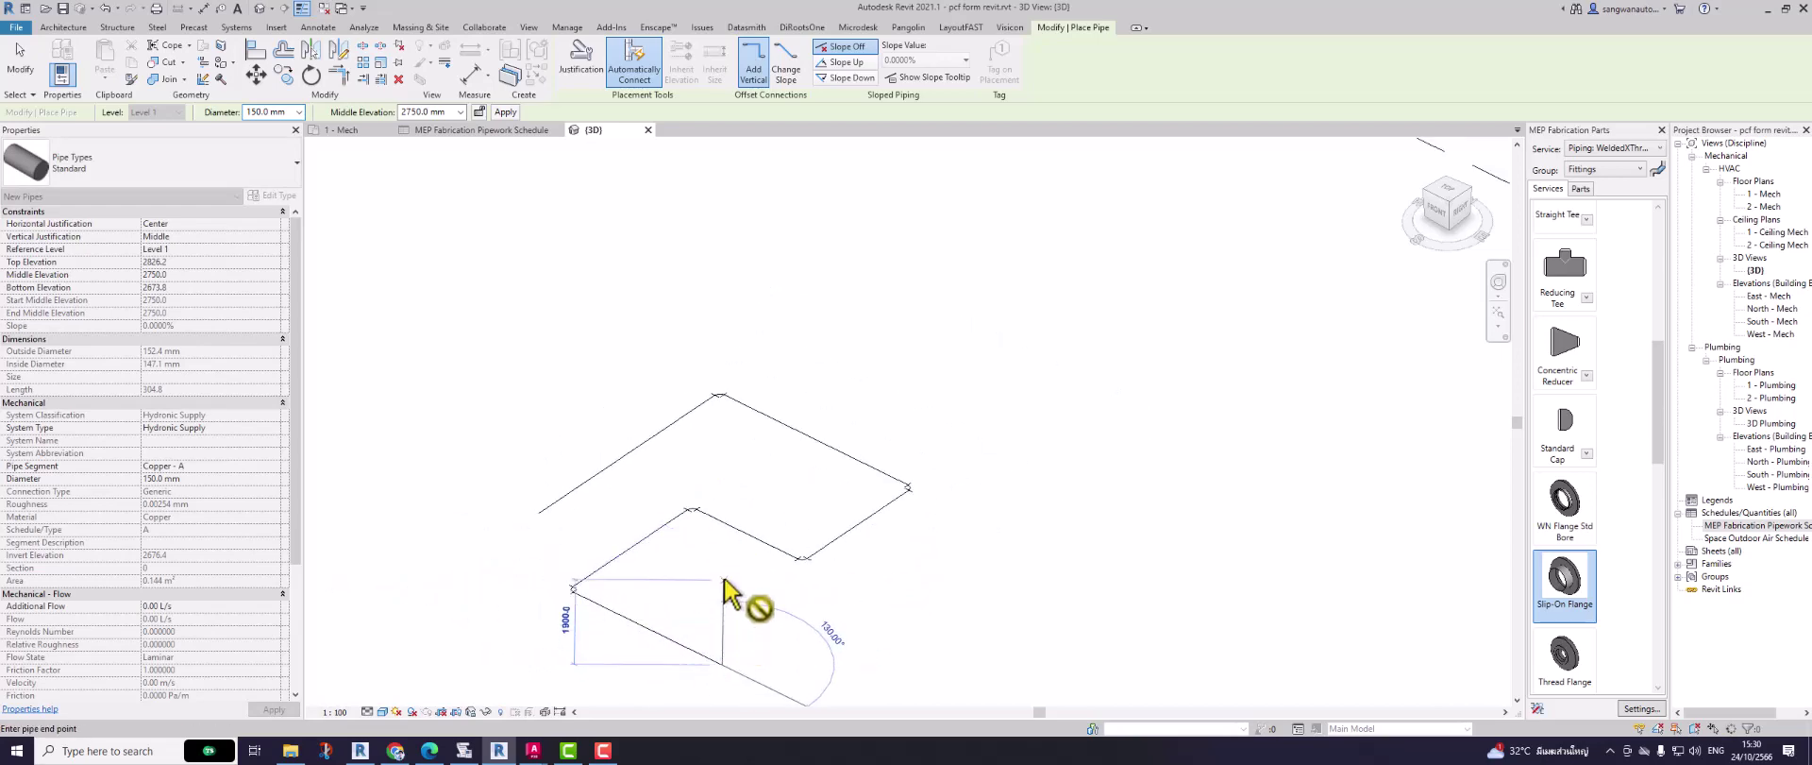
Step: Set the middle elevation to 1500 mm, drop the pipe vertically, and end placement
click(438, 112)
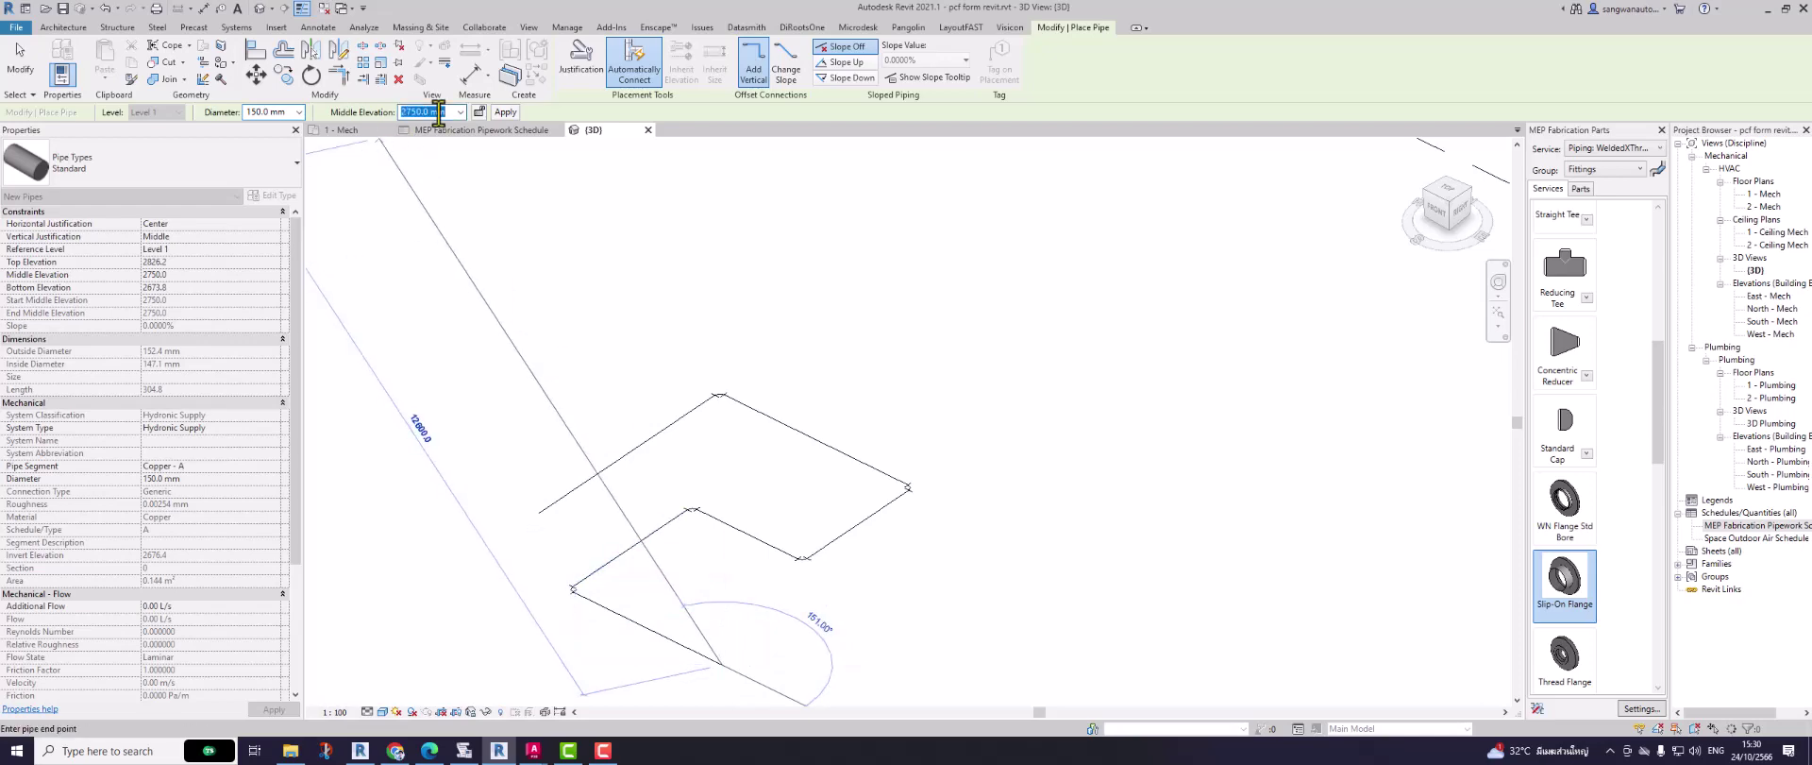
text(00)
key(Return)
scroll(728, 514, down, 2)
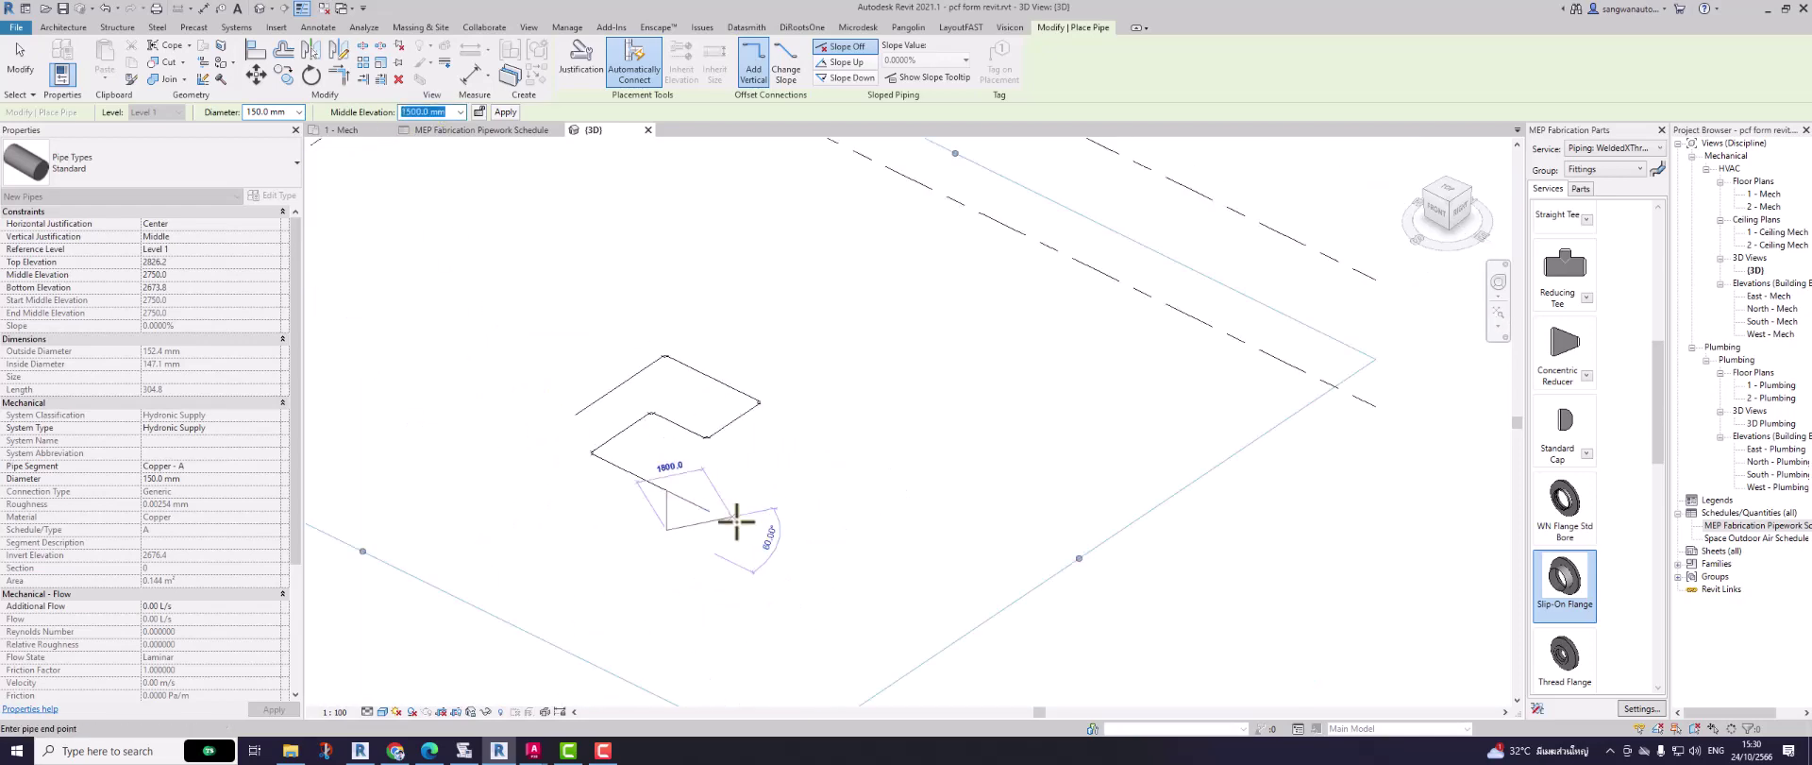
click(783, 439)
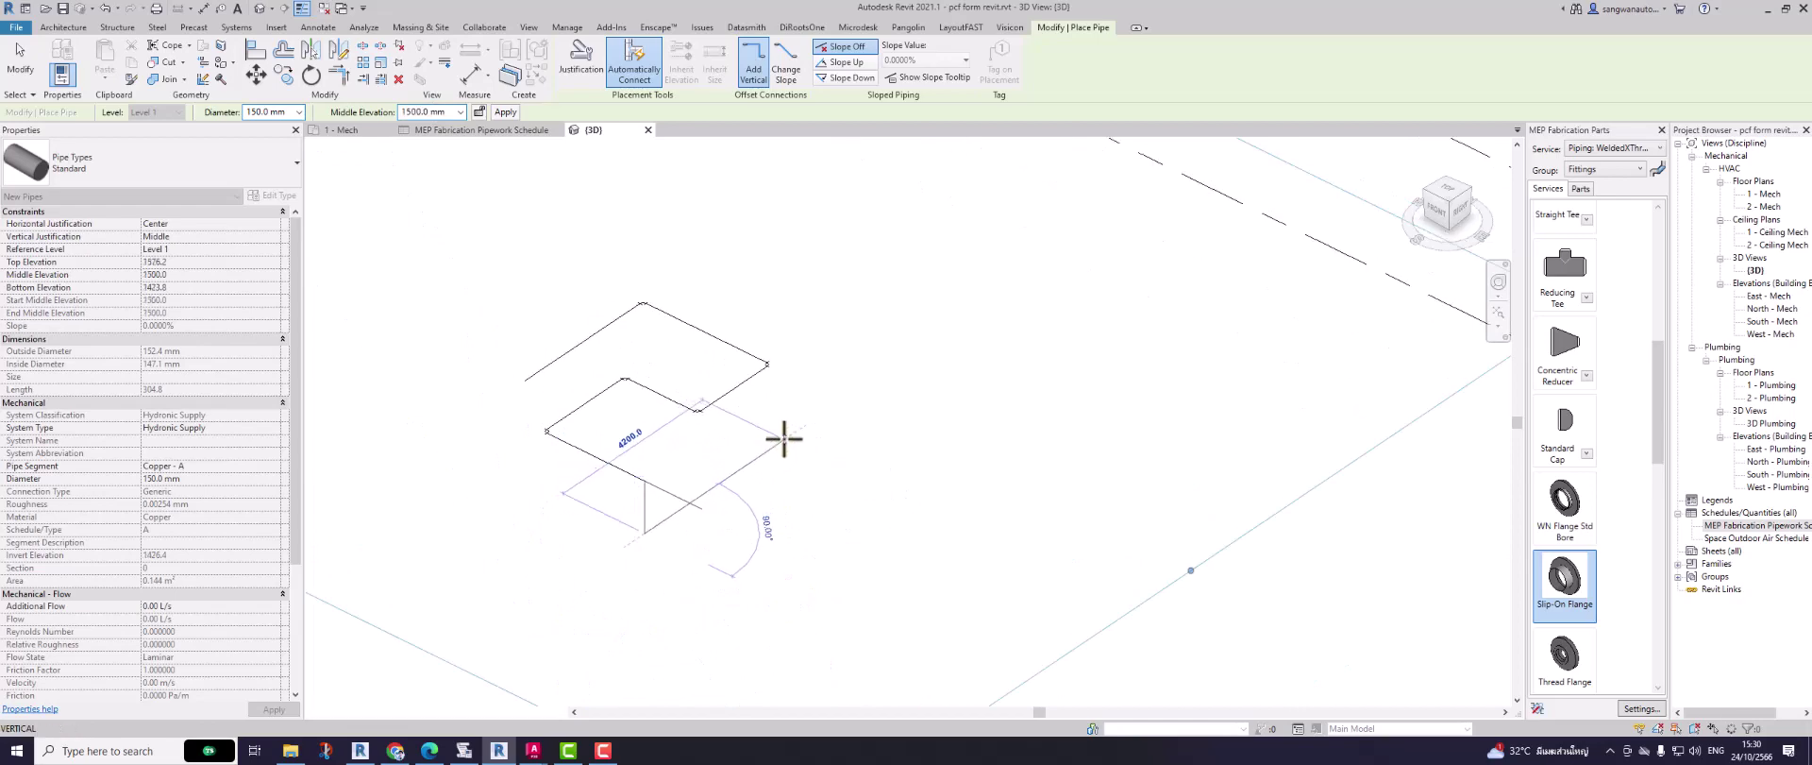
key(Escape)
scroll(417, 454, up, 2)
Step: Hide the level planes and centre the pipe route in the 3D view
key(Escape)
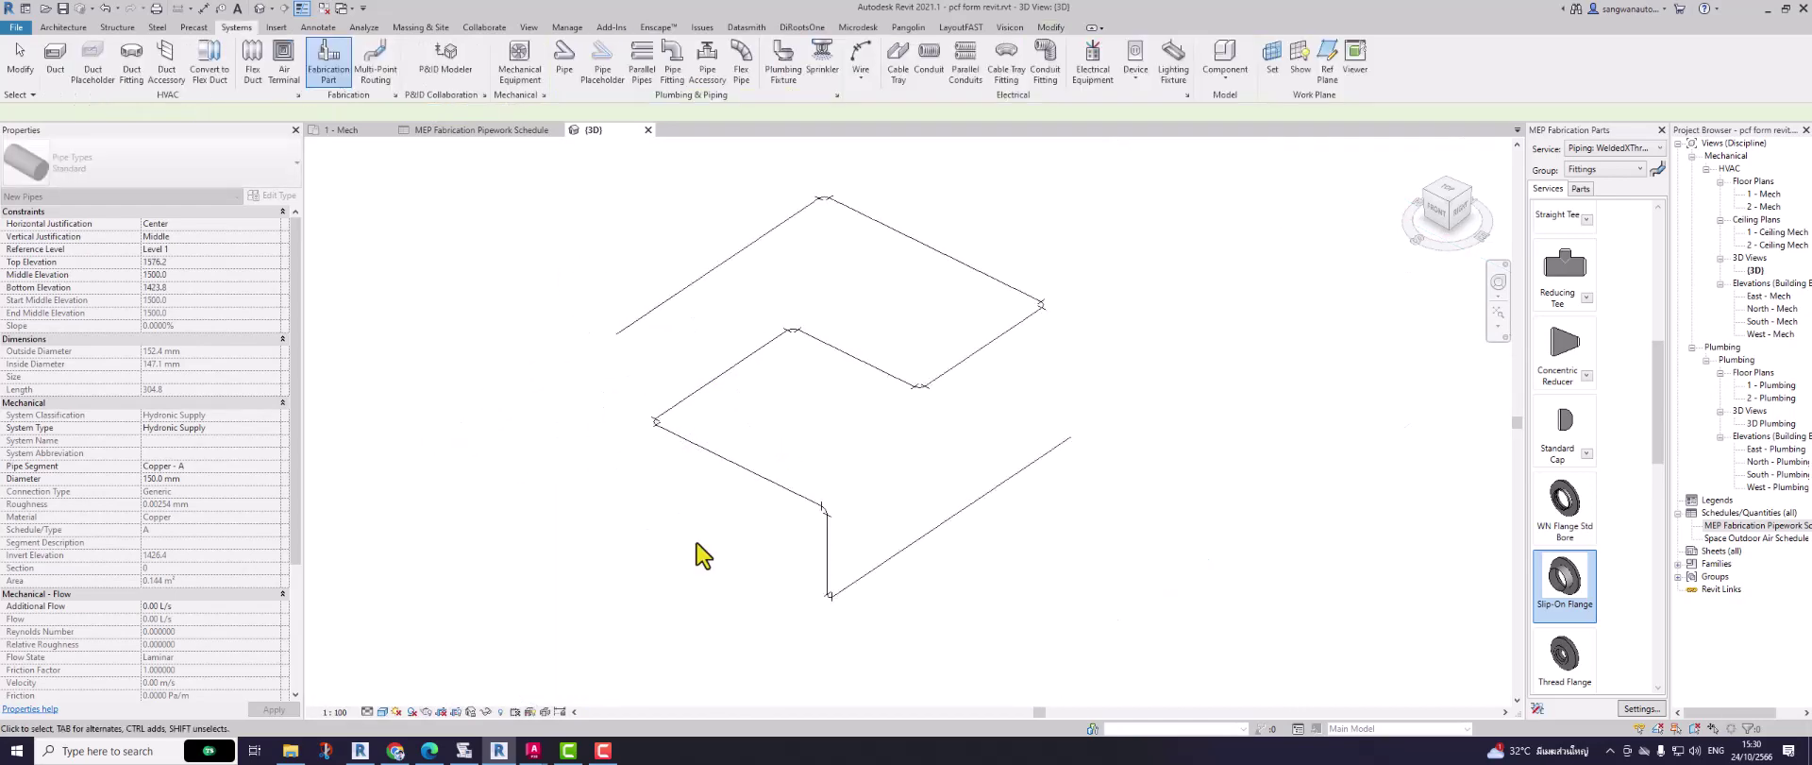
scroll(1029, 416, down, 3)
click(1012, 241)
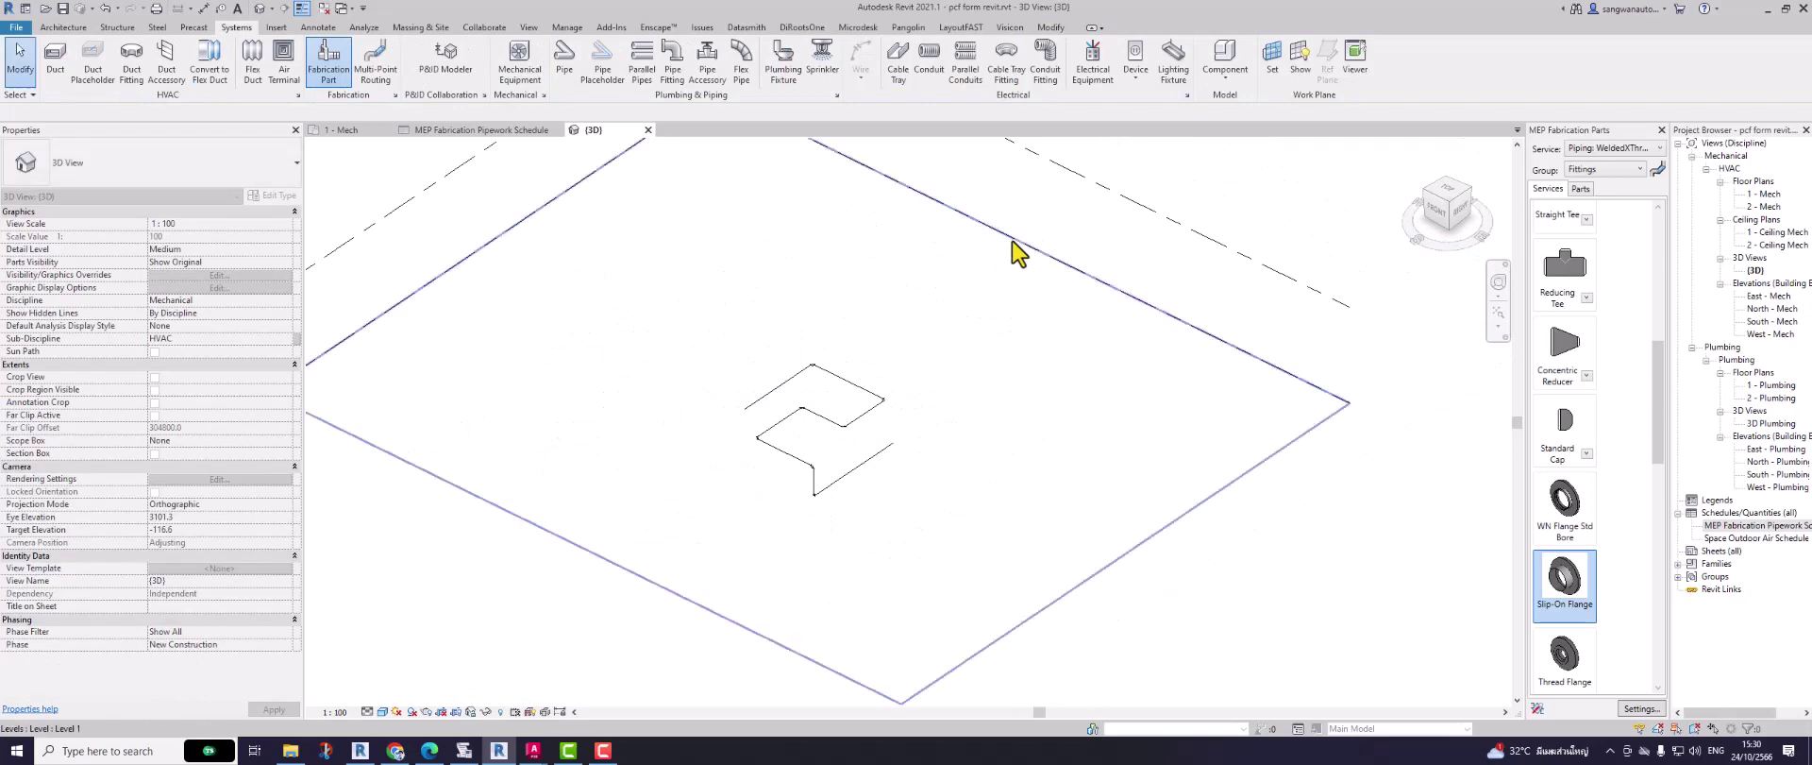
right_click(1014, 240)
click(1218, 374)
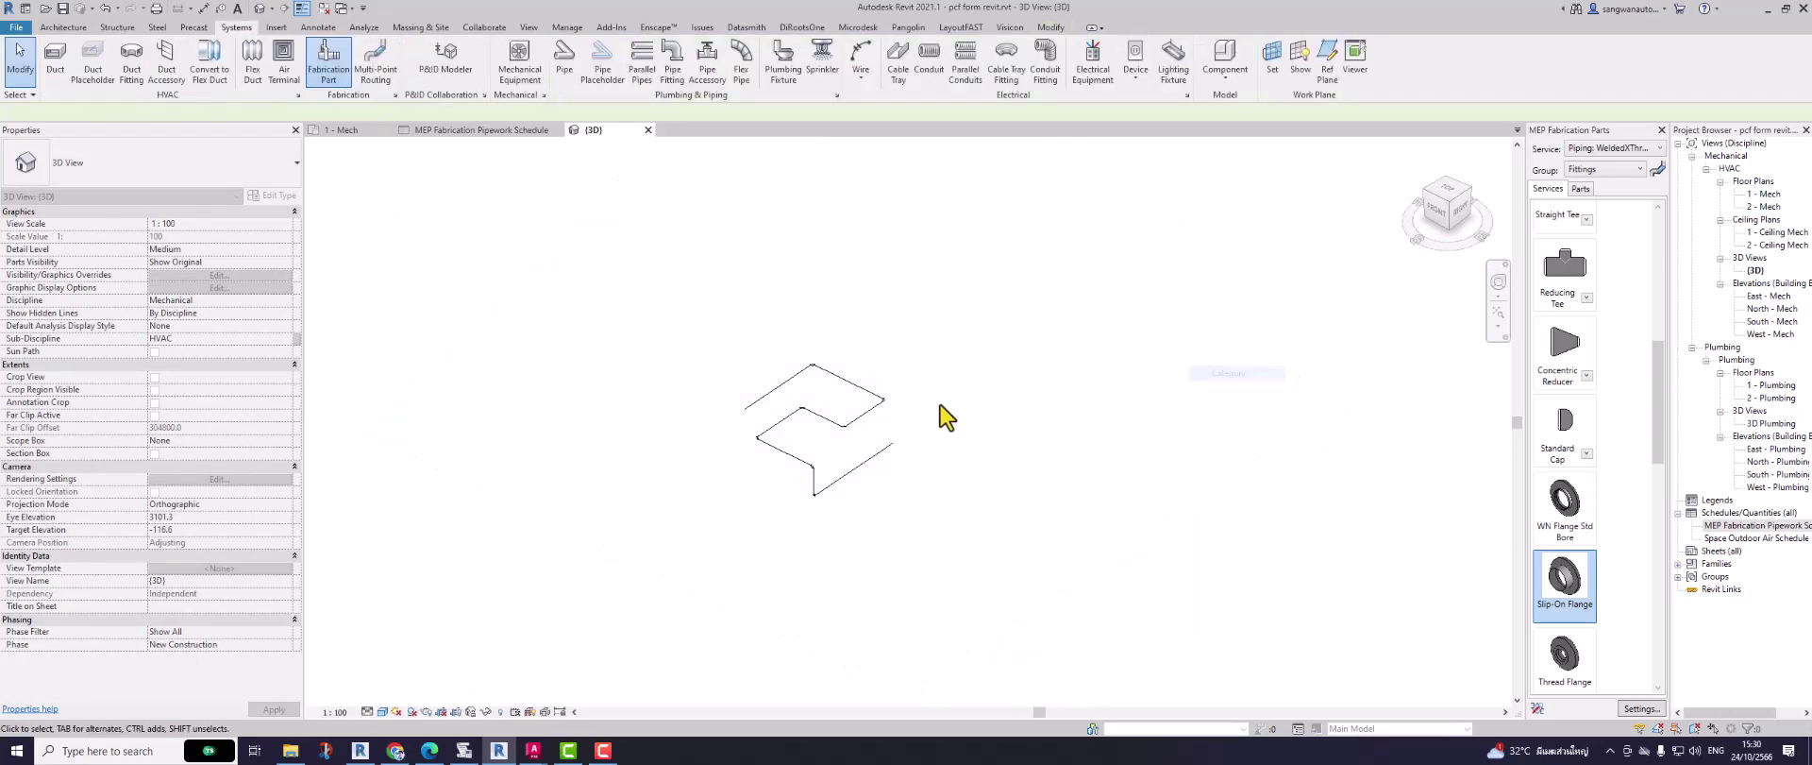
scroll(791, 449, up, 2)
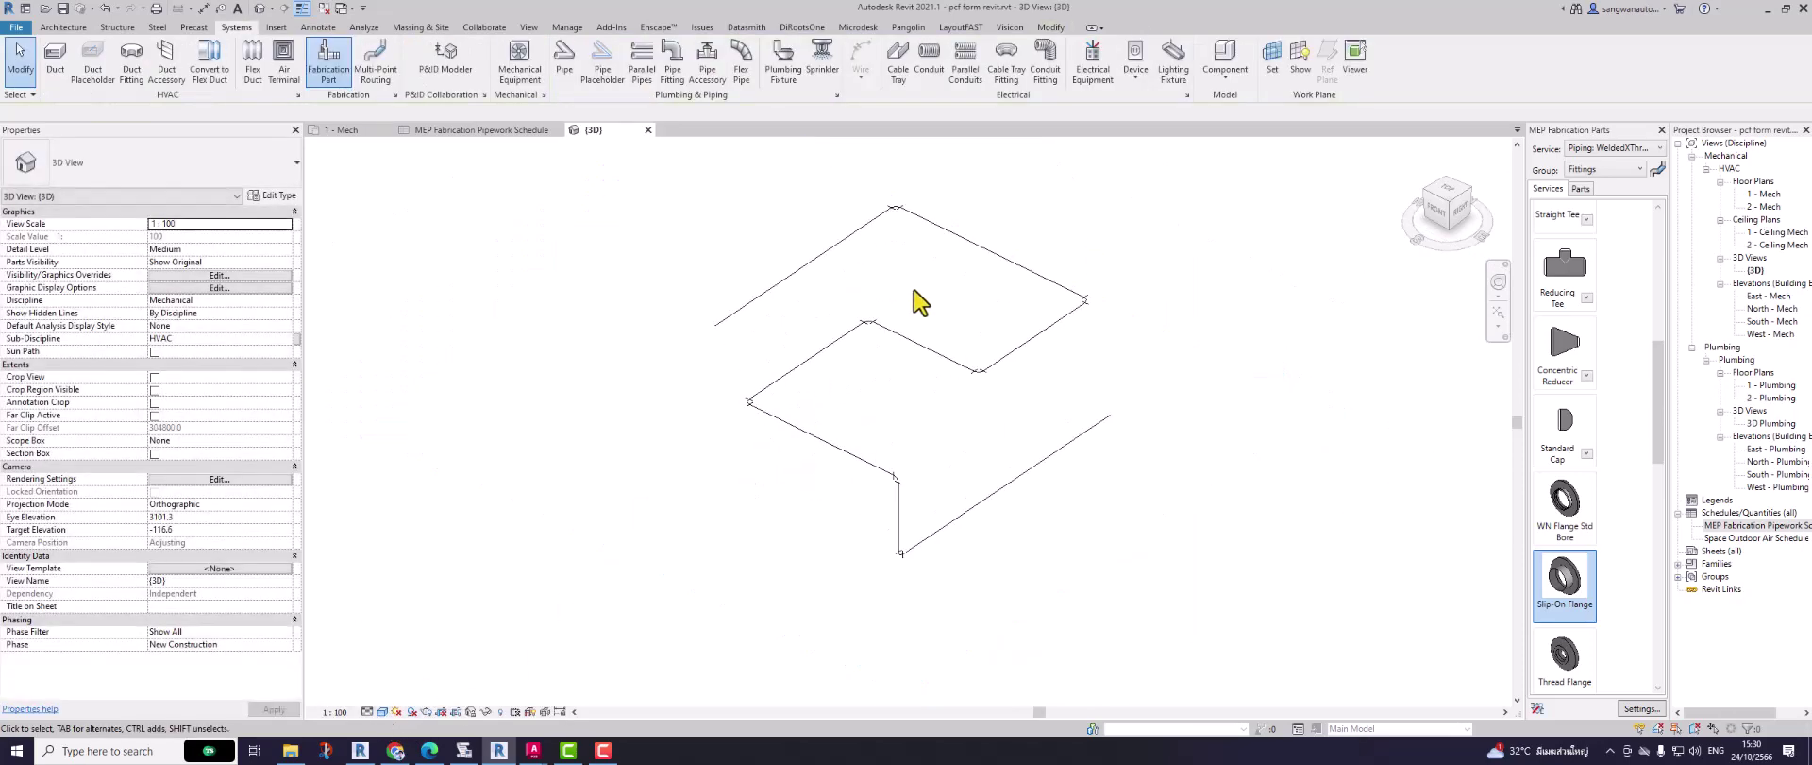
scroll(993, 245, up, 2)
middle_drag(1047, 291, 781, 292)
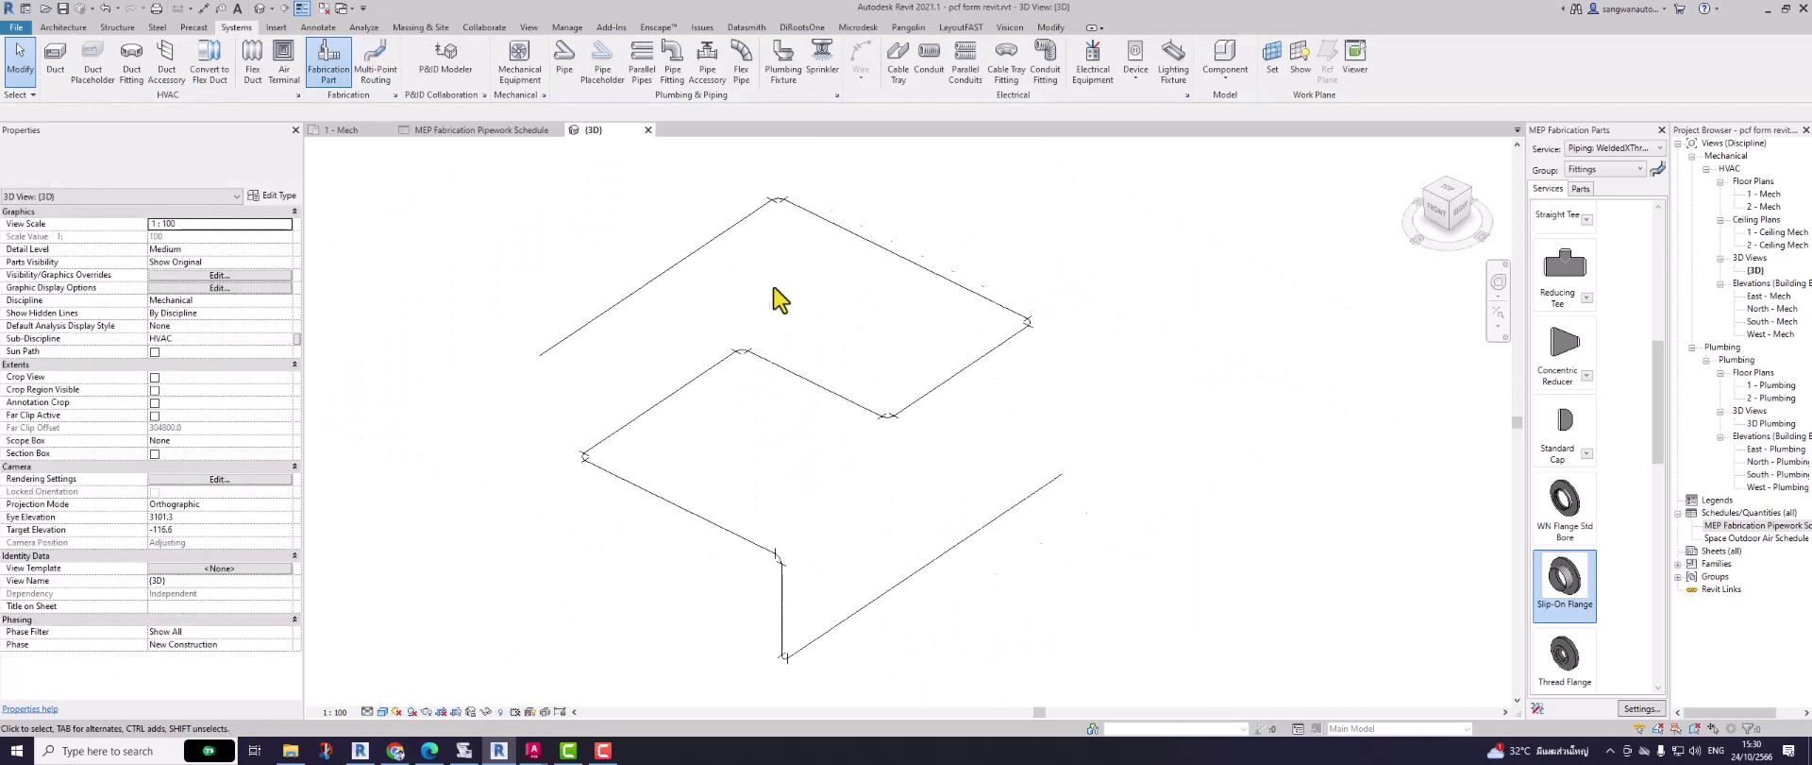
Step: Try fine, wireframe and hidden line displays, ending on coarse detail with hidden line style
click(368, 711)
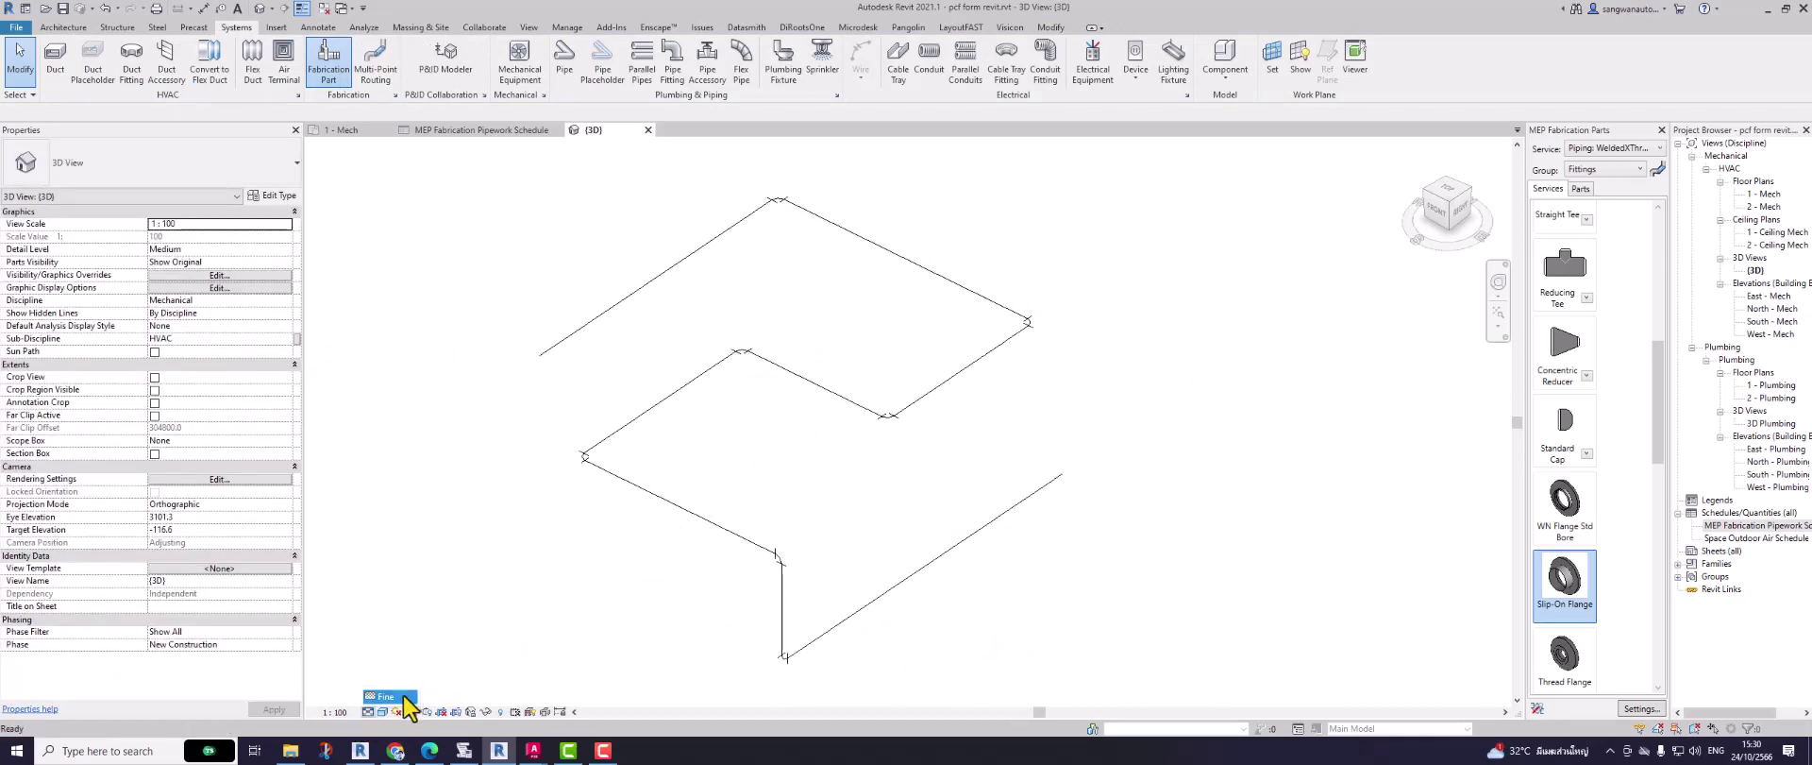
click(408, 693)
click(382, 712)
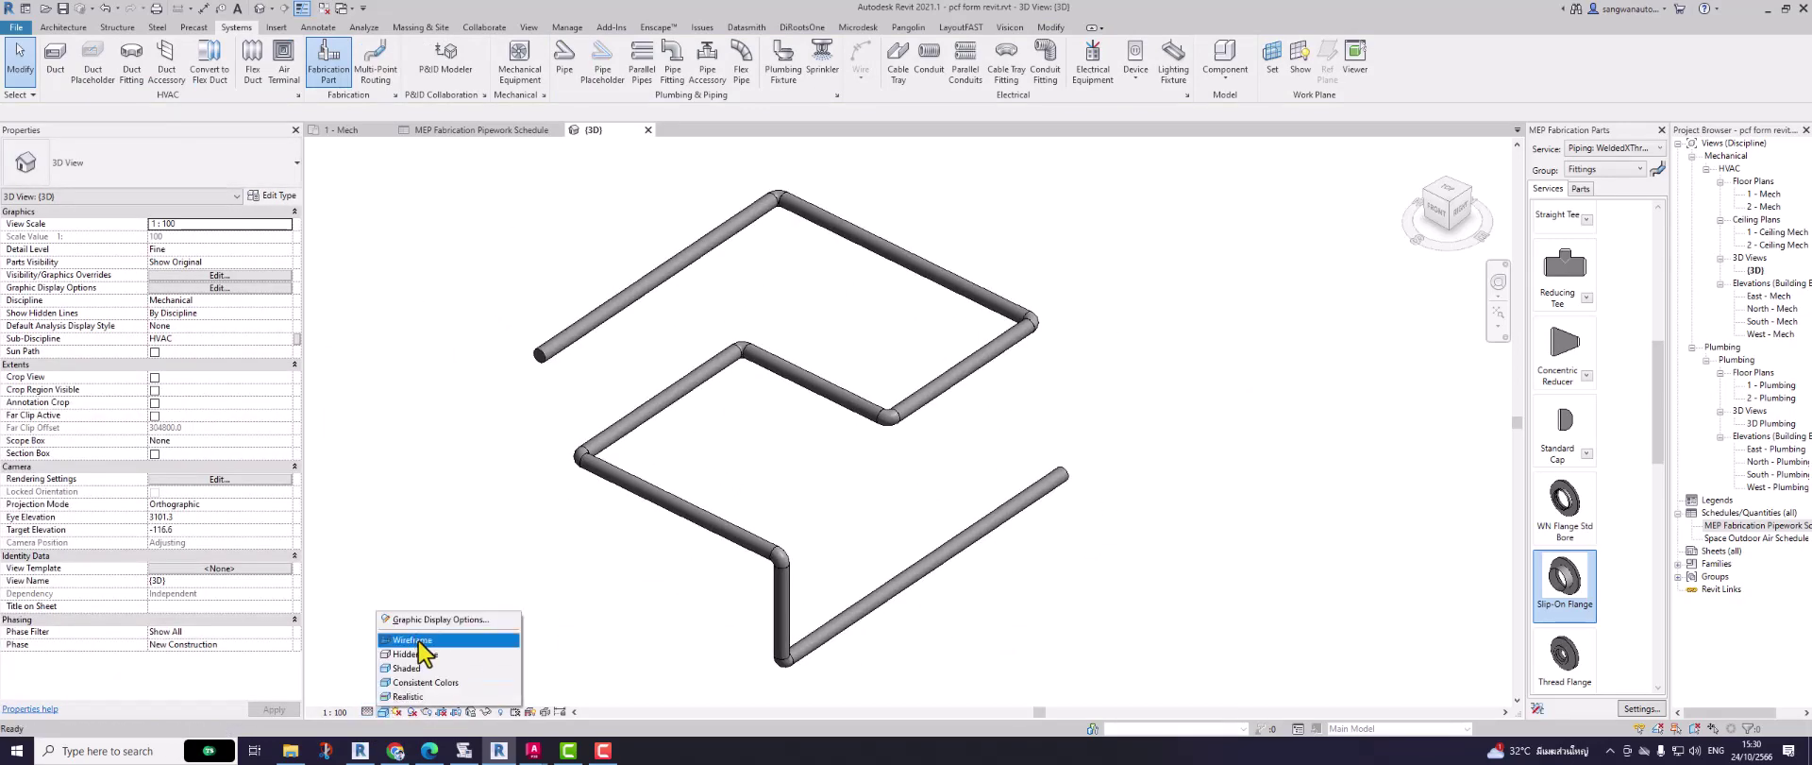
click(419, 640)
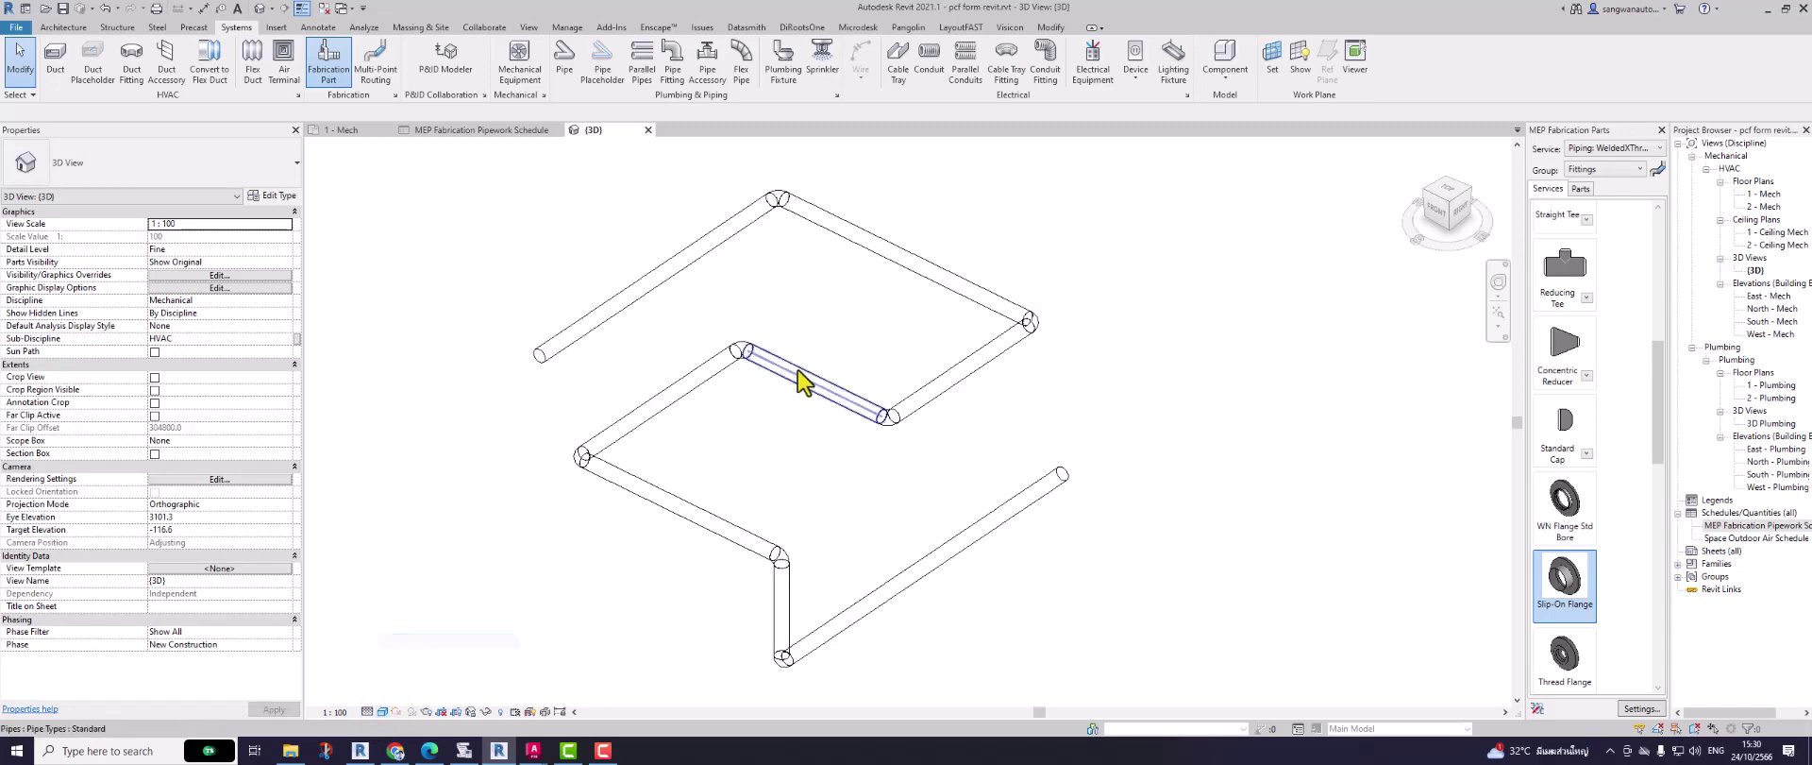
click(382, 712)
click(383, 657)
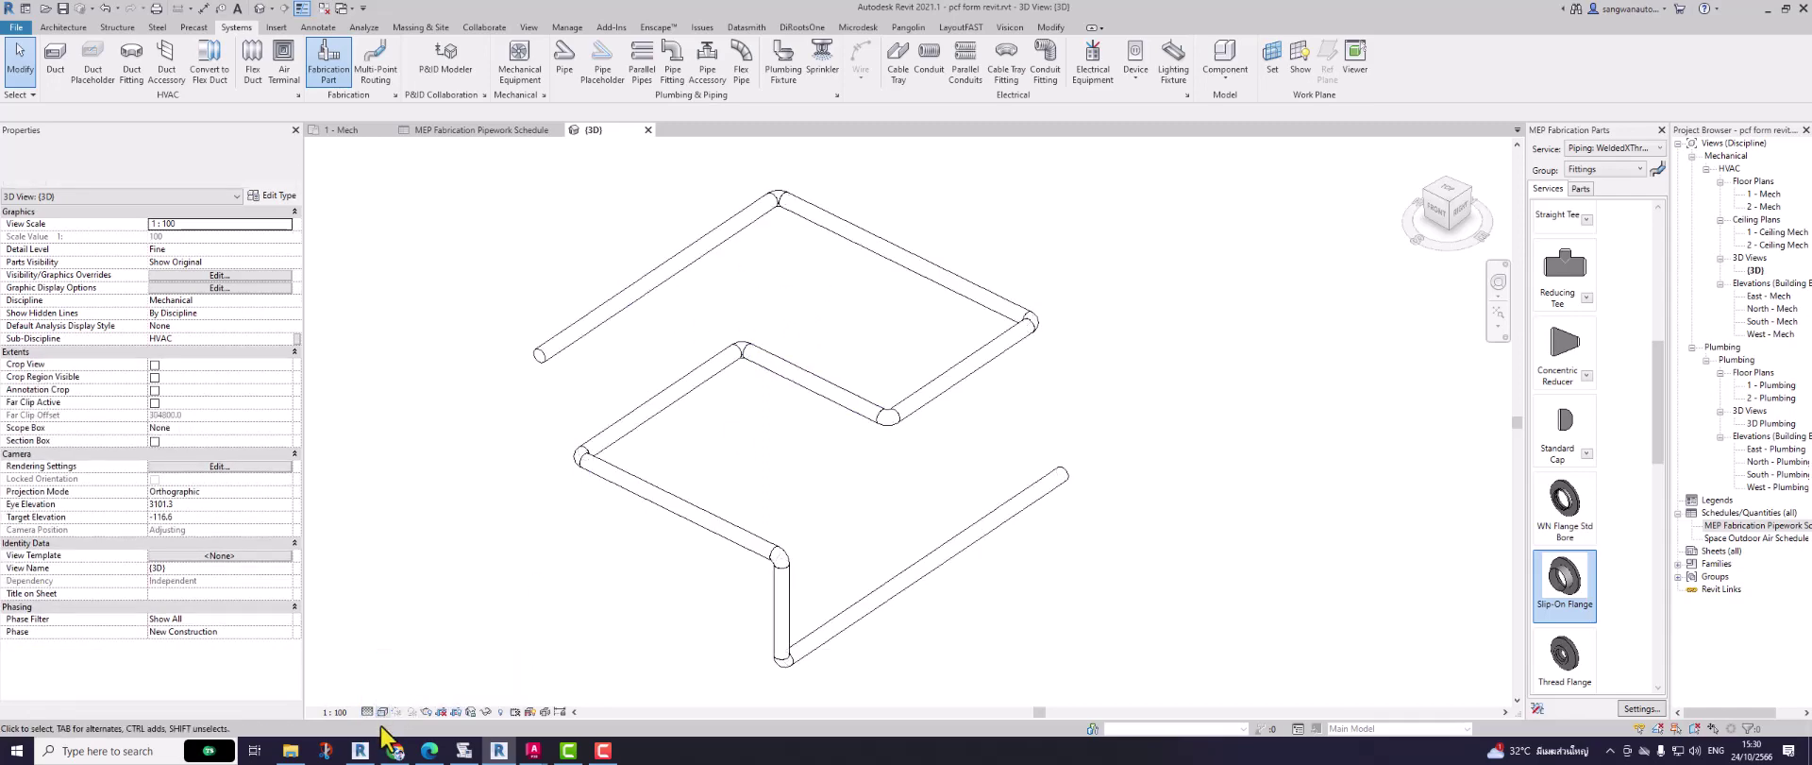
click(367, 712)
click(373, 658)
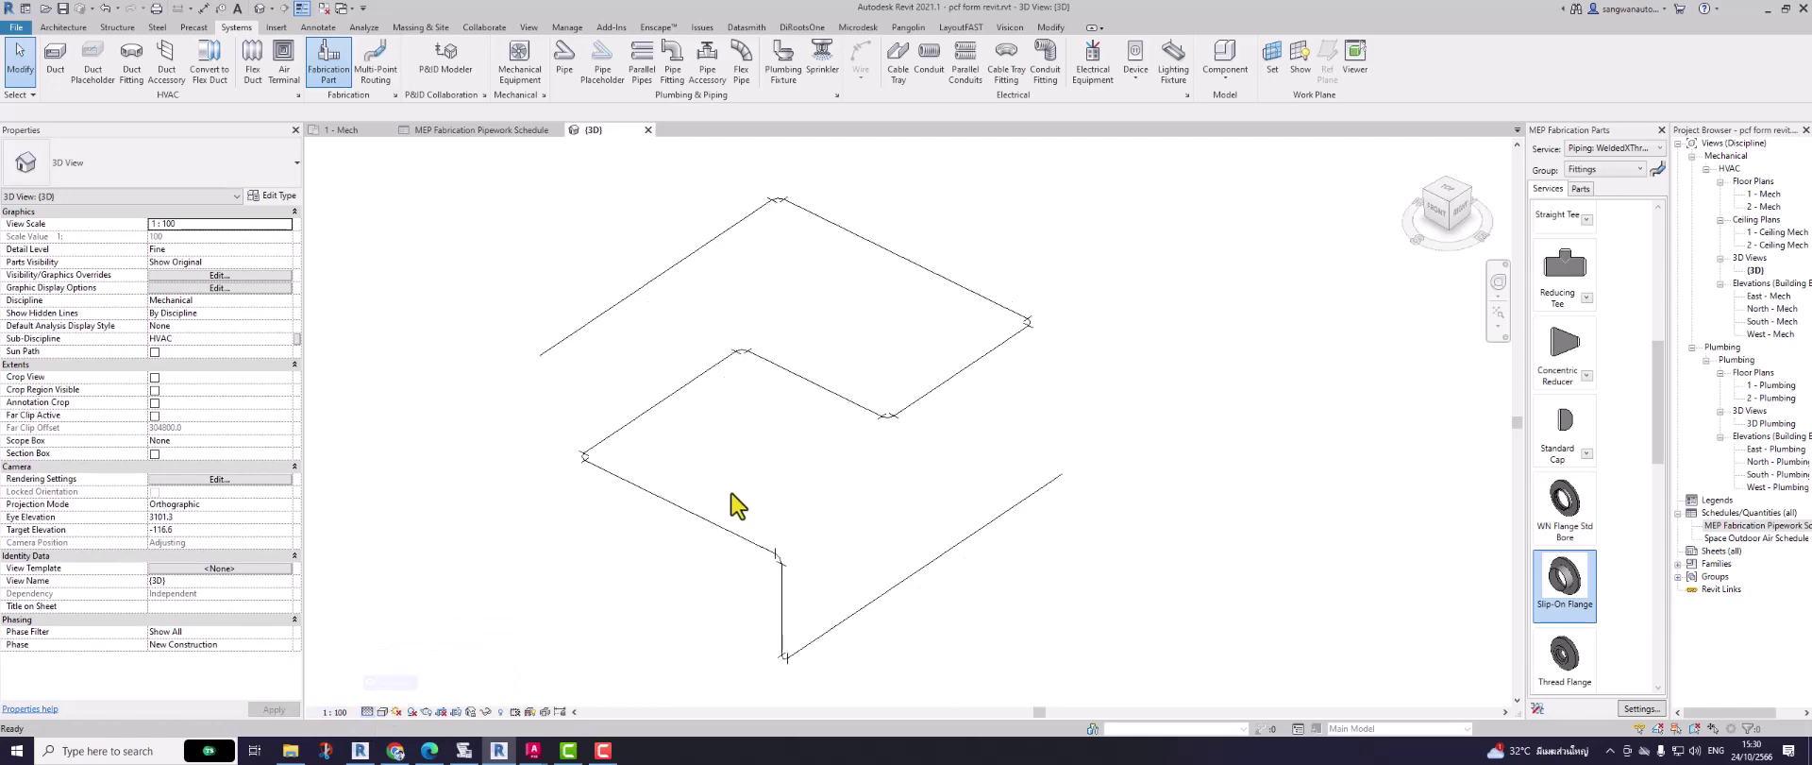
Step: Export the view as DWG to Test Export PCF without links as external references
click(16, 26)
mouse_move(51, 231)
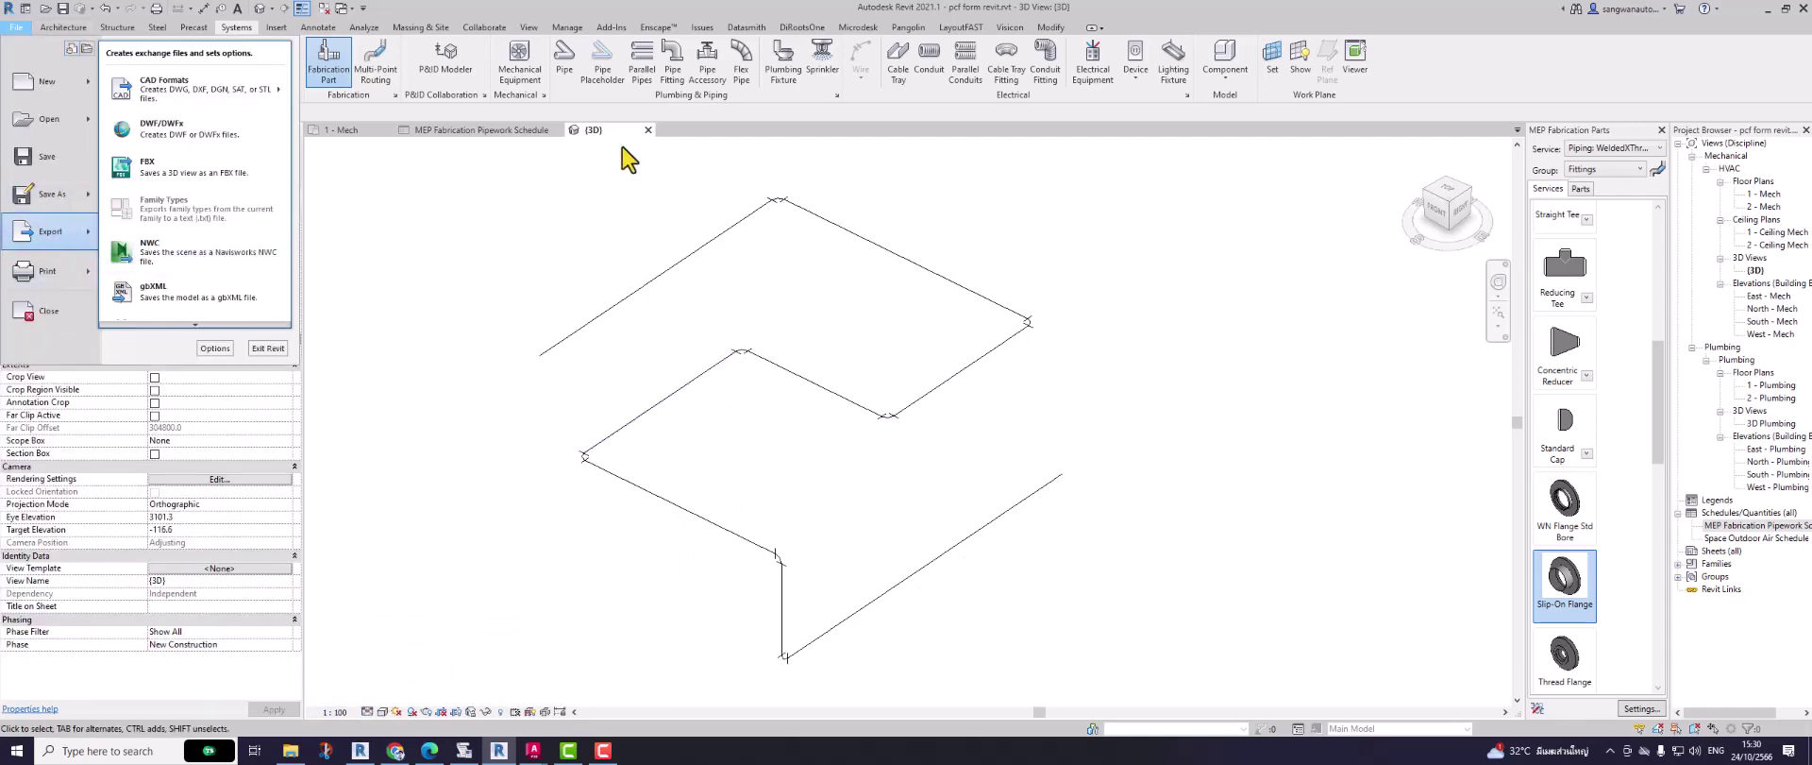
click(338, 75)
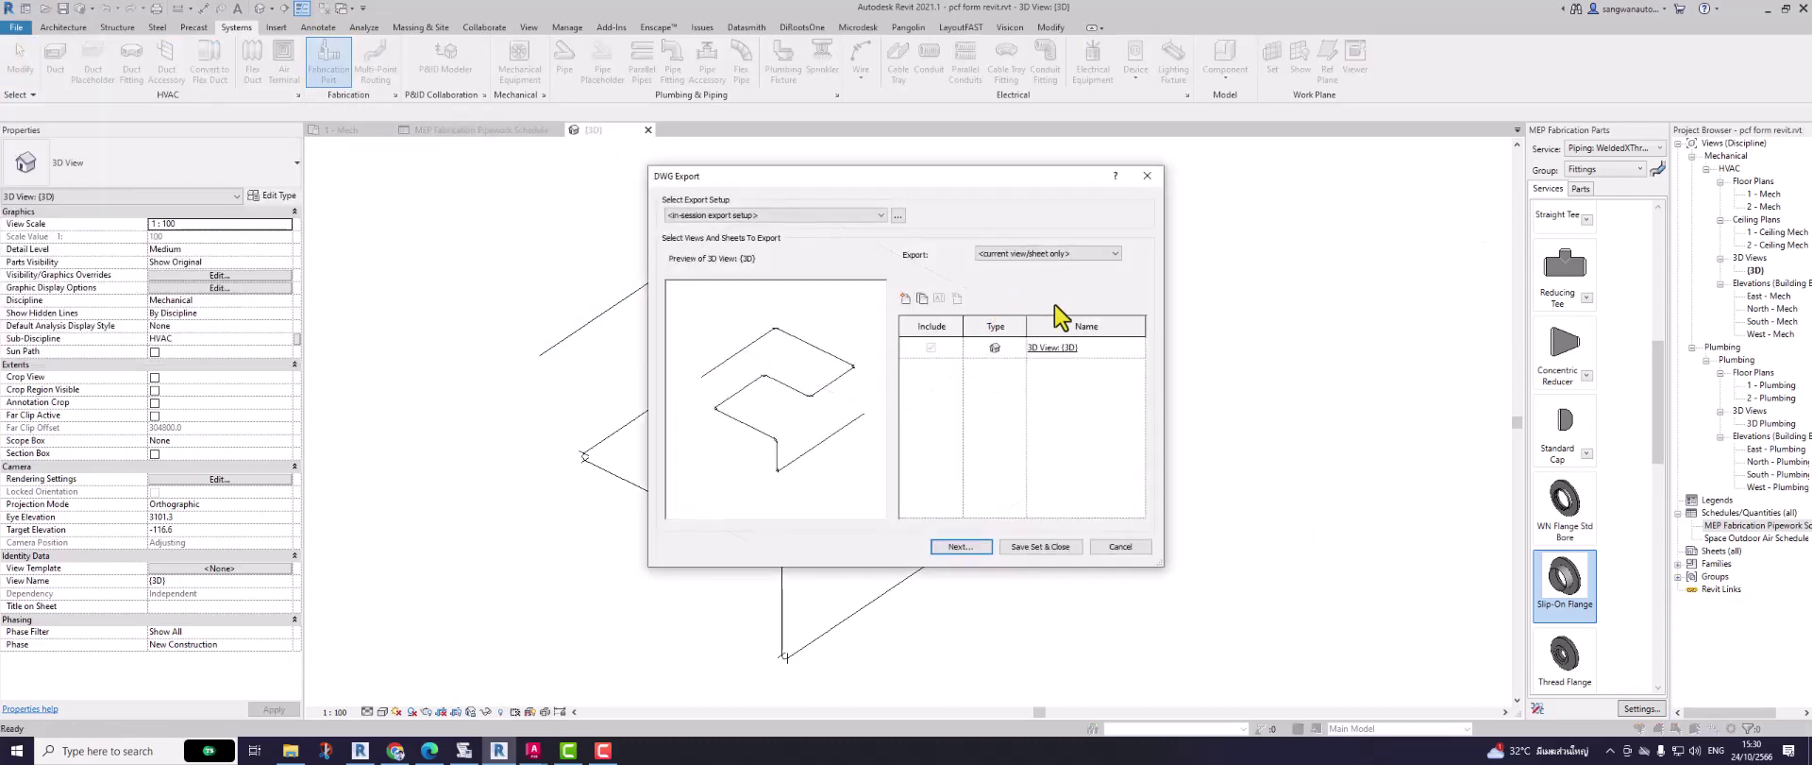
click(978, 547)
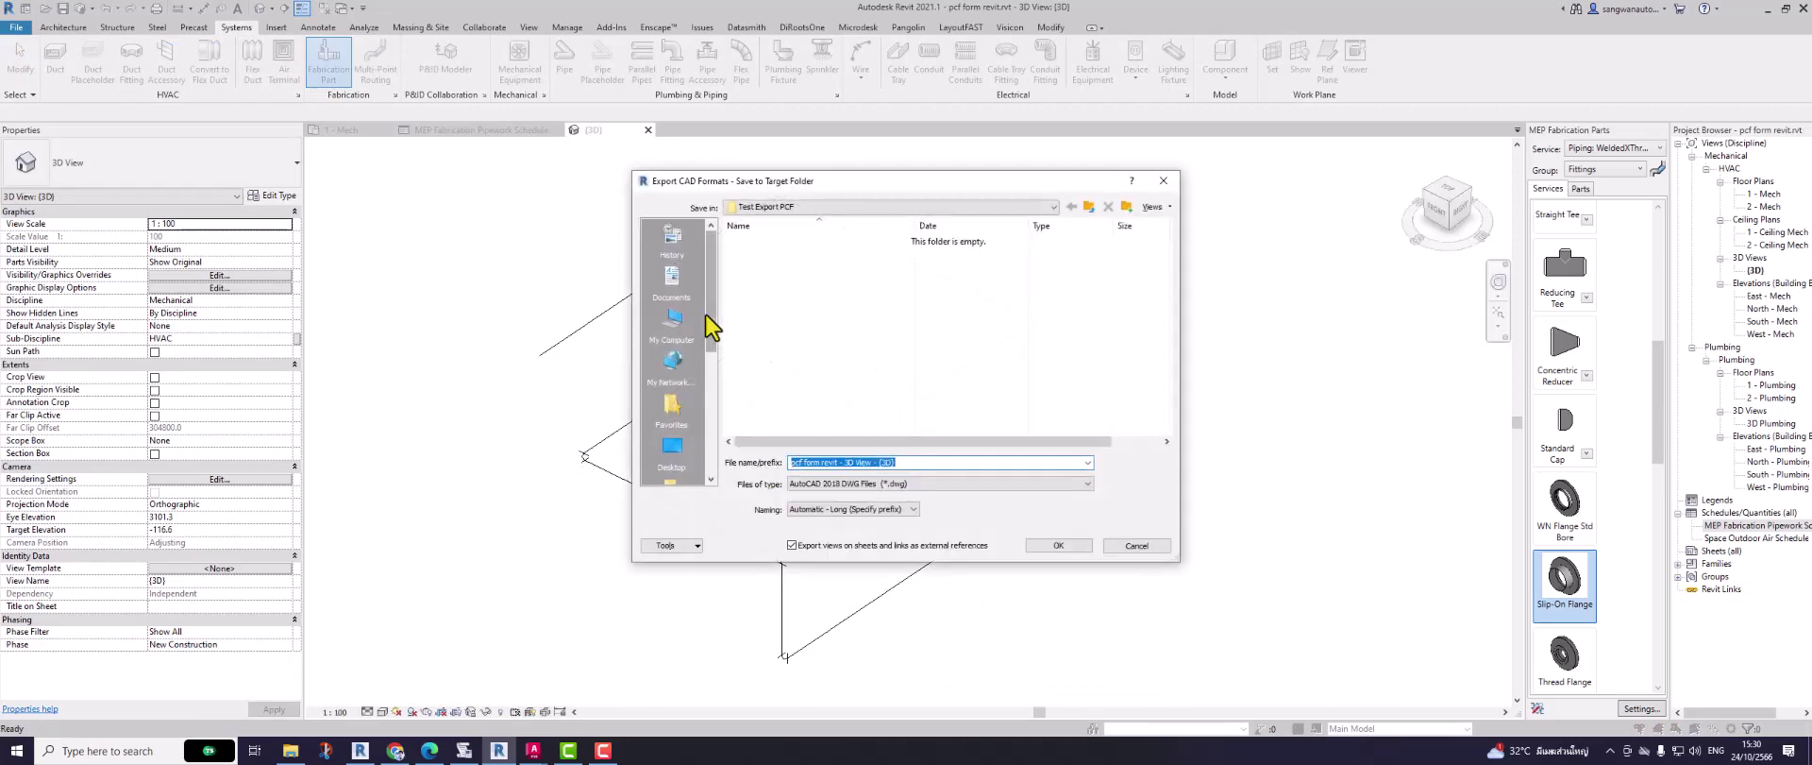
click(838, 545)
click(1038, 546)
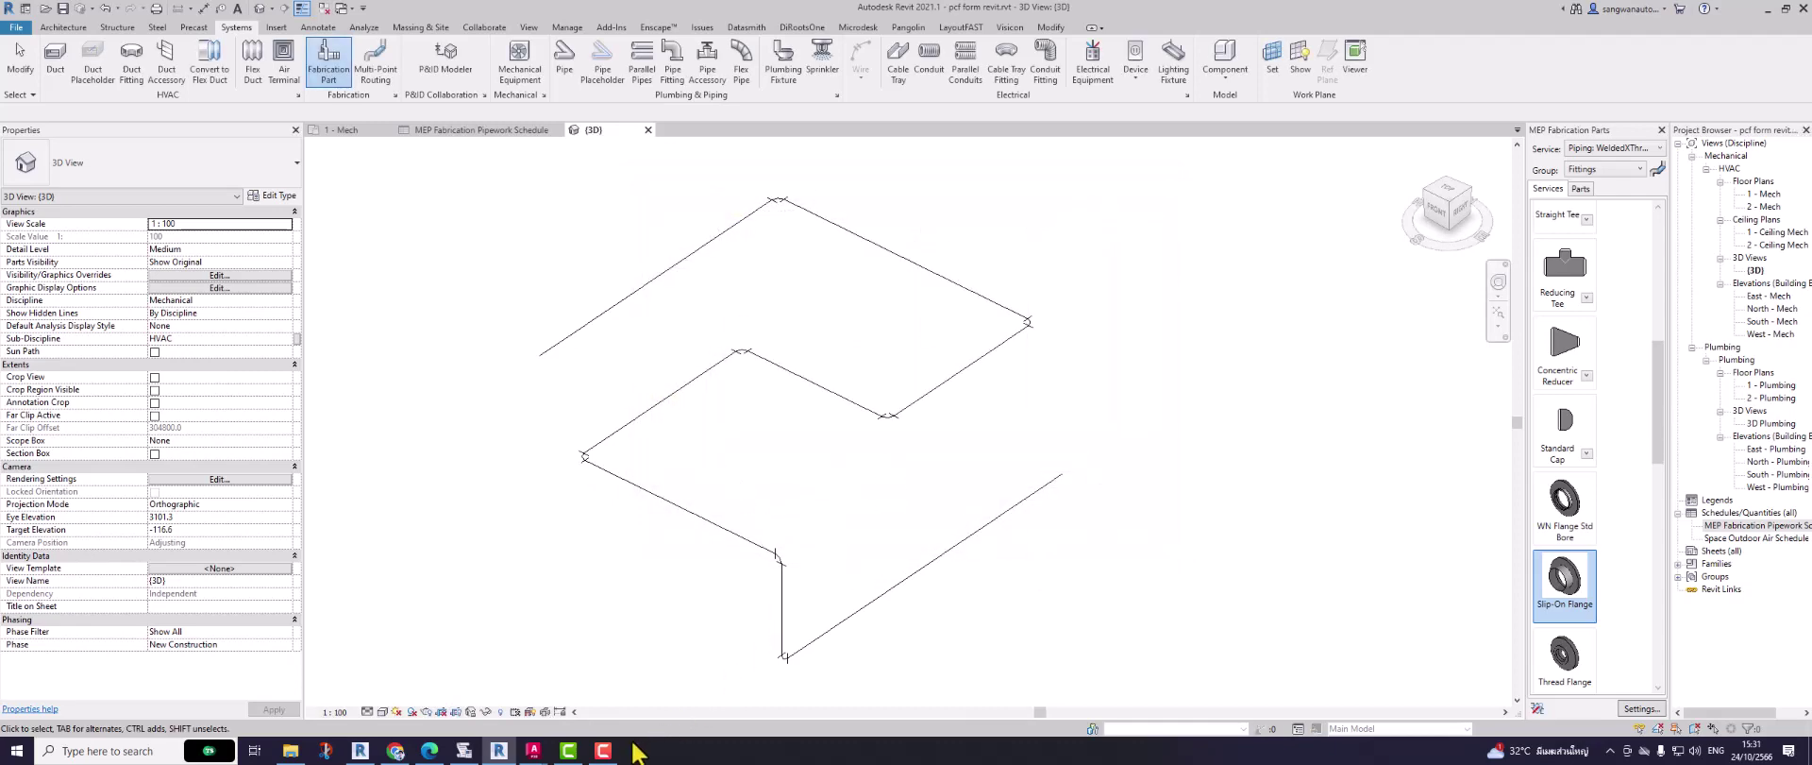
Step: In AutoCAD Plant 3D, open pcf form revit - 3D View - {3D}.dwg from C:\Test Export PCF
click(179, 706)
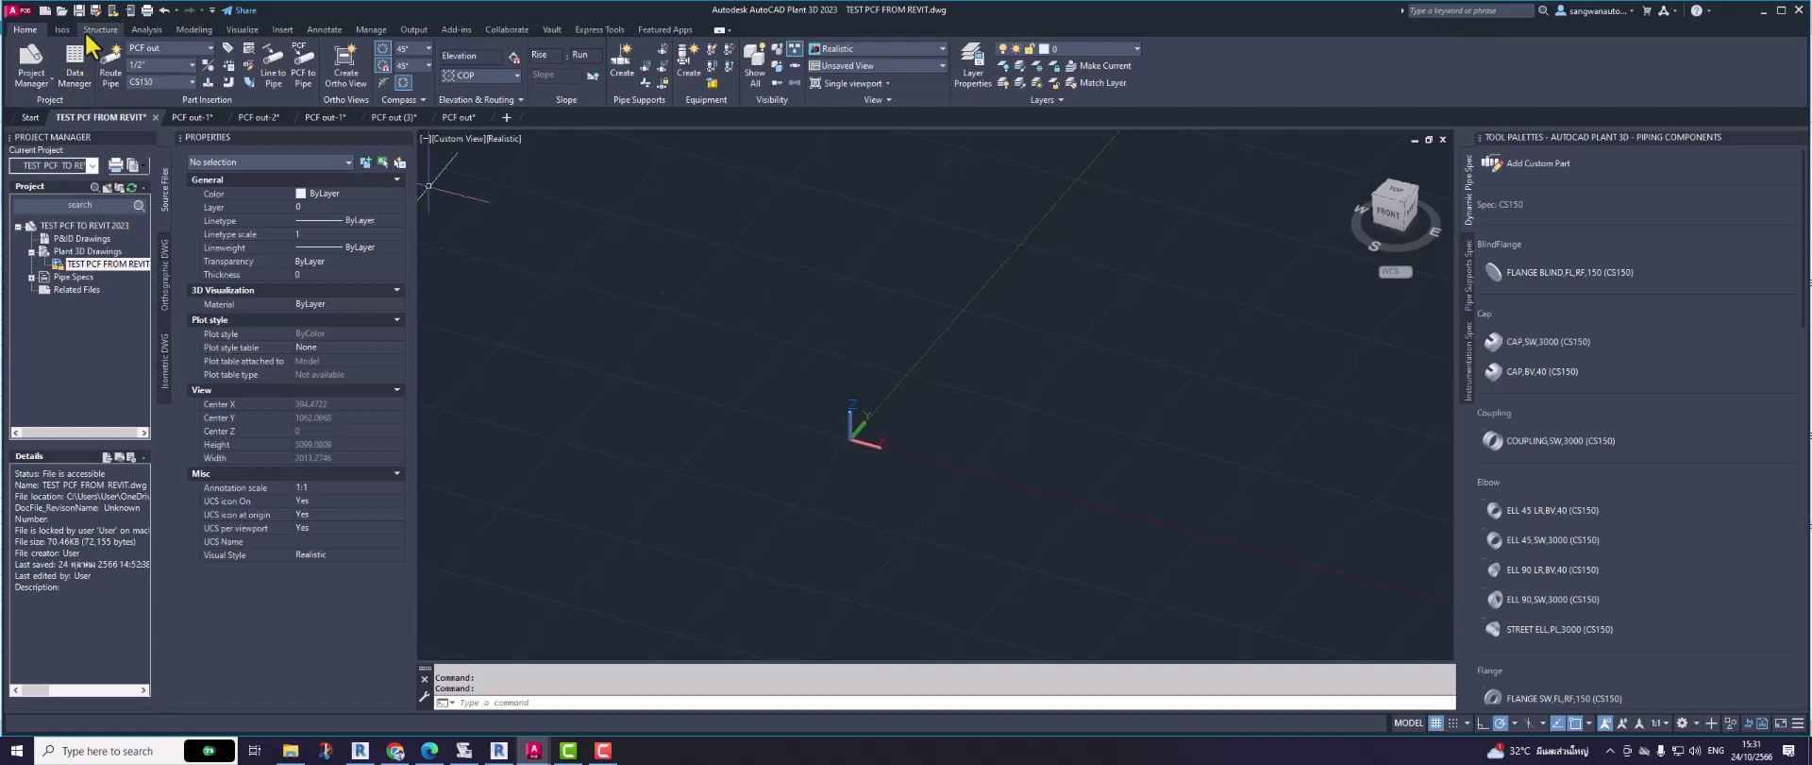
click(639, 302)
text(XR)
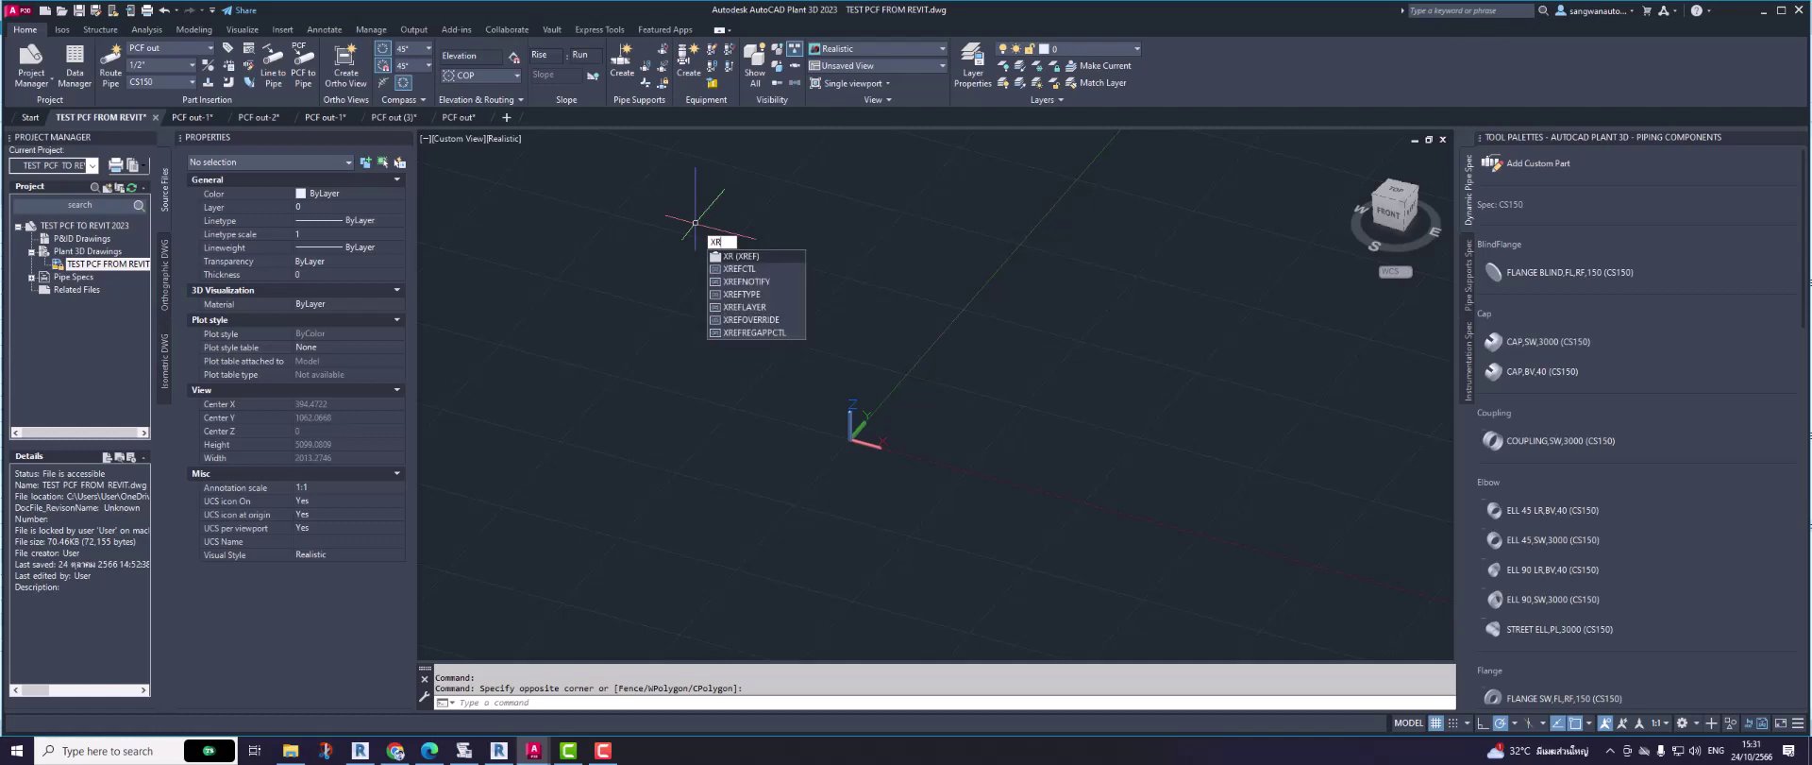
key(Escape)
key(Escape)
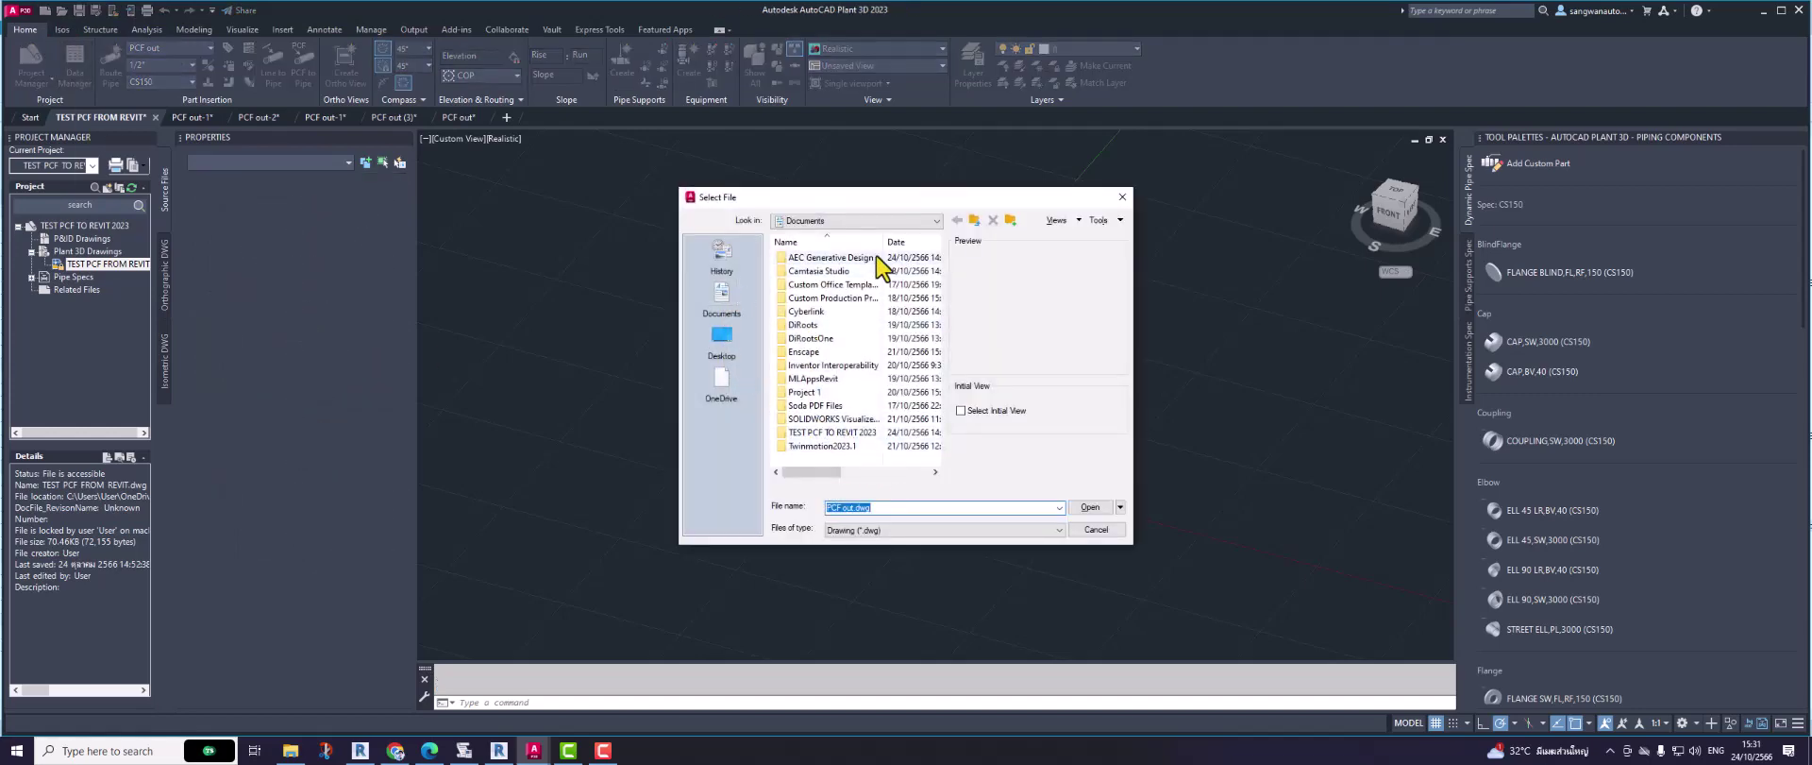
click(861, 221)
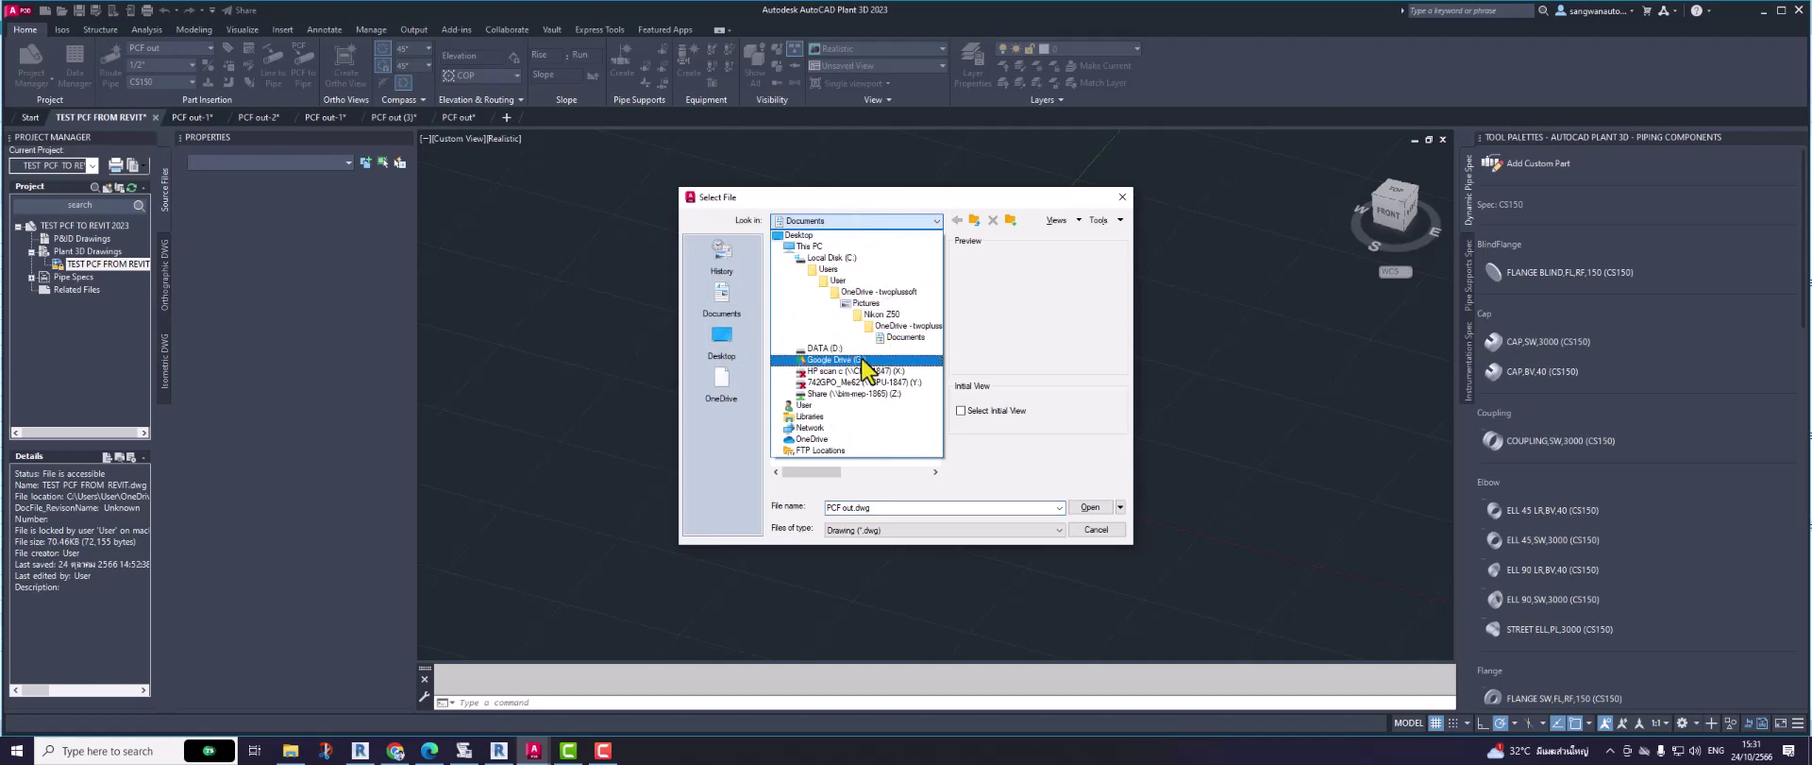
click(826, 348)
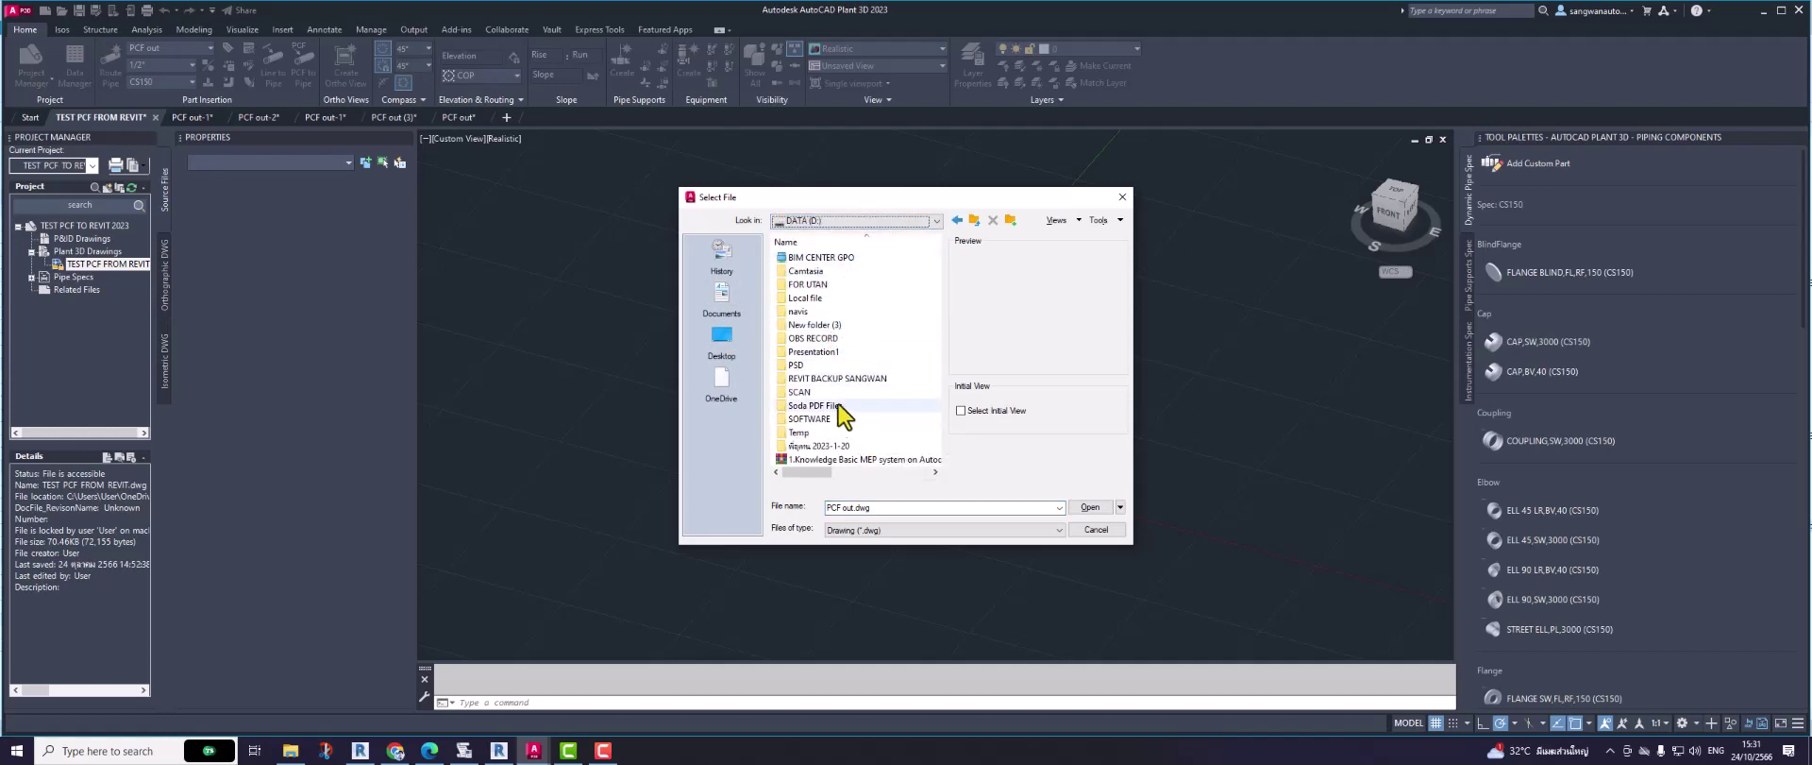
click(845, 220)
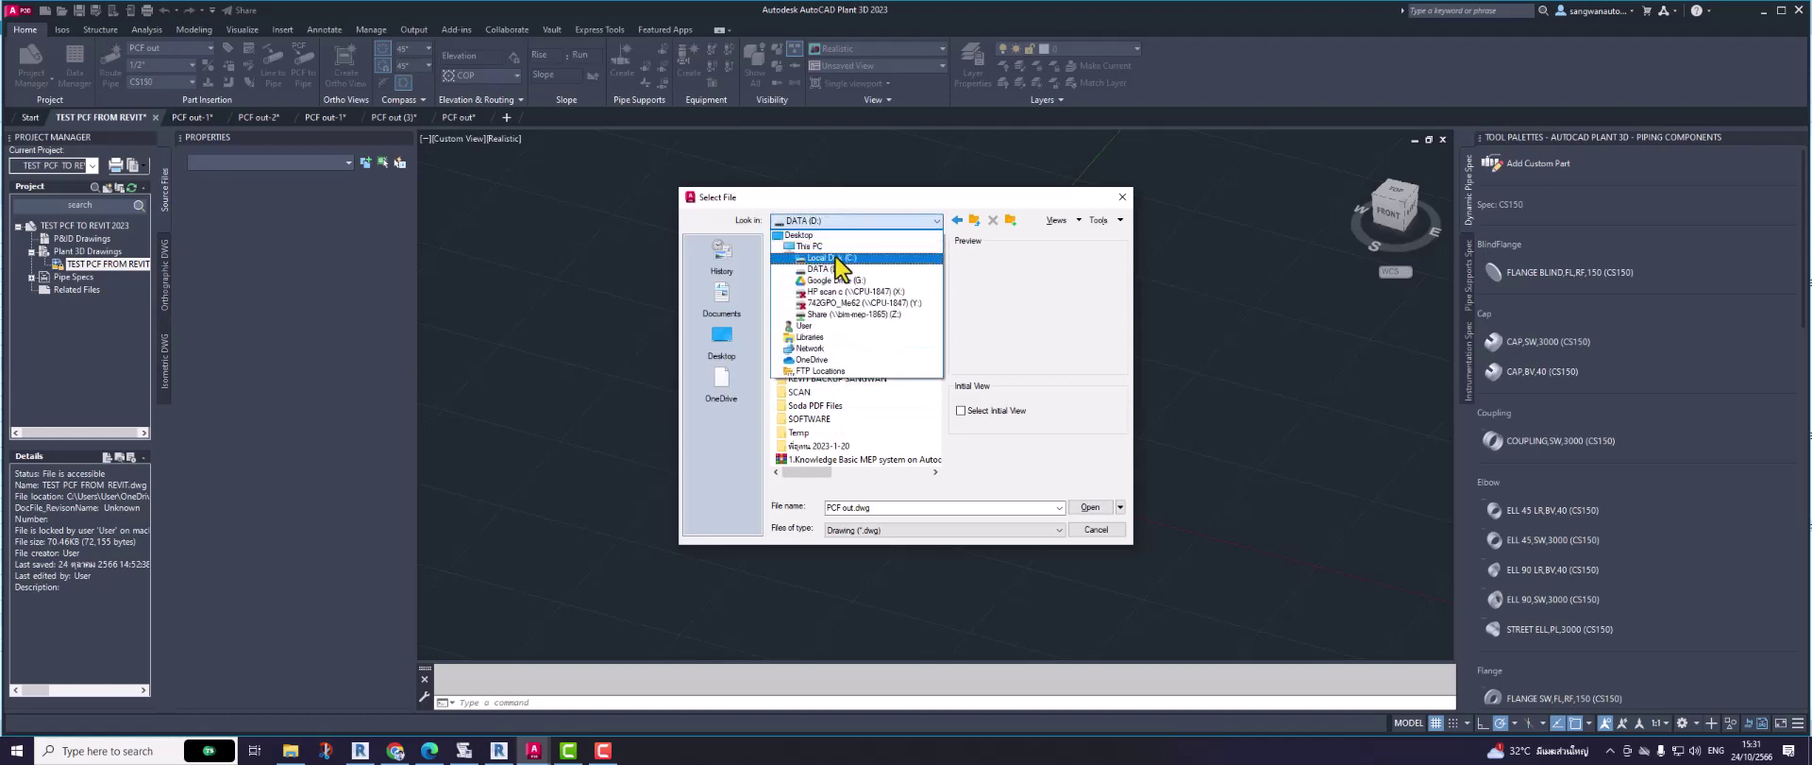
click(835, 257)
double_click(845, 448)
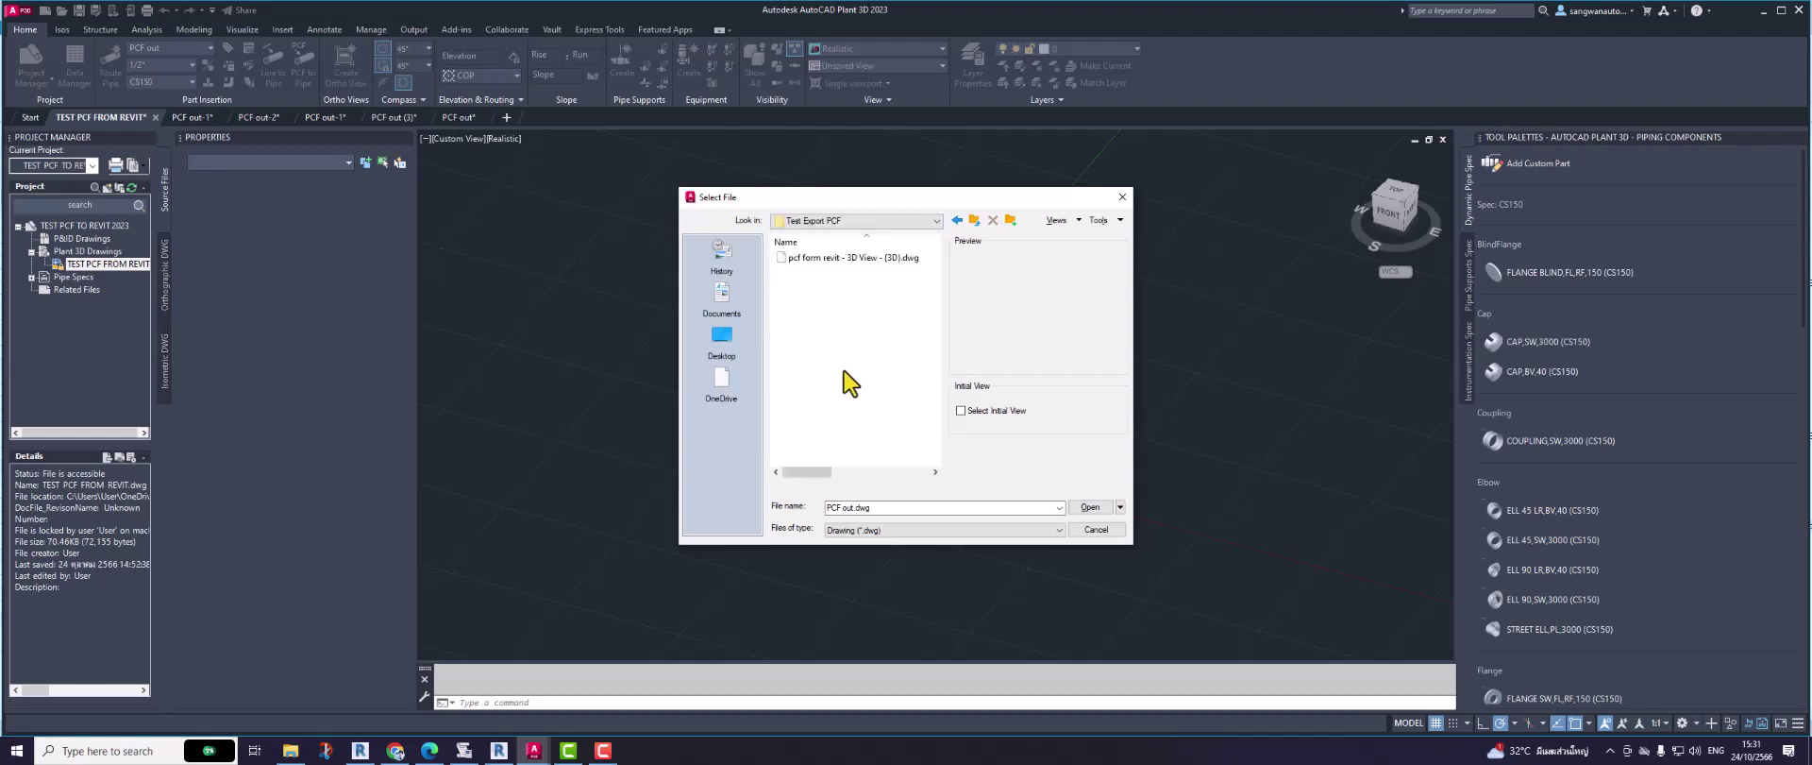
click(830, 258)
click(1090, 507)
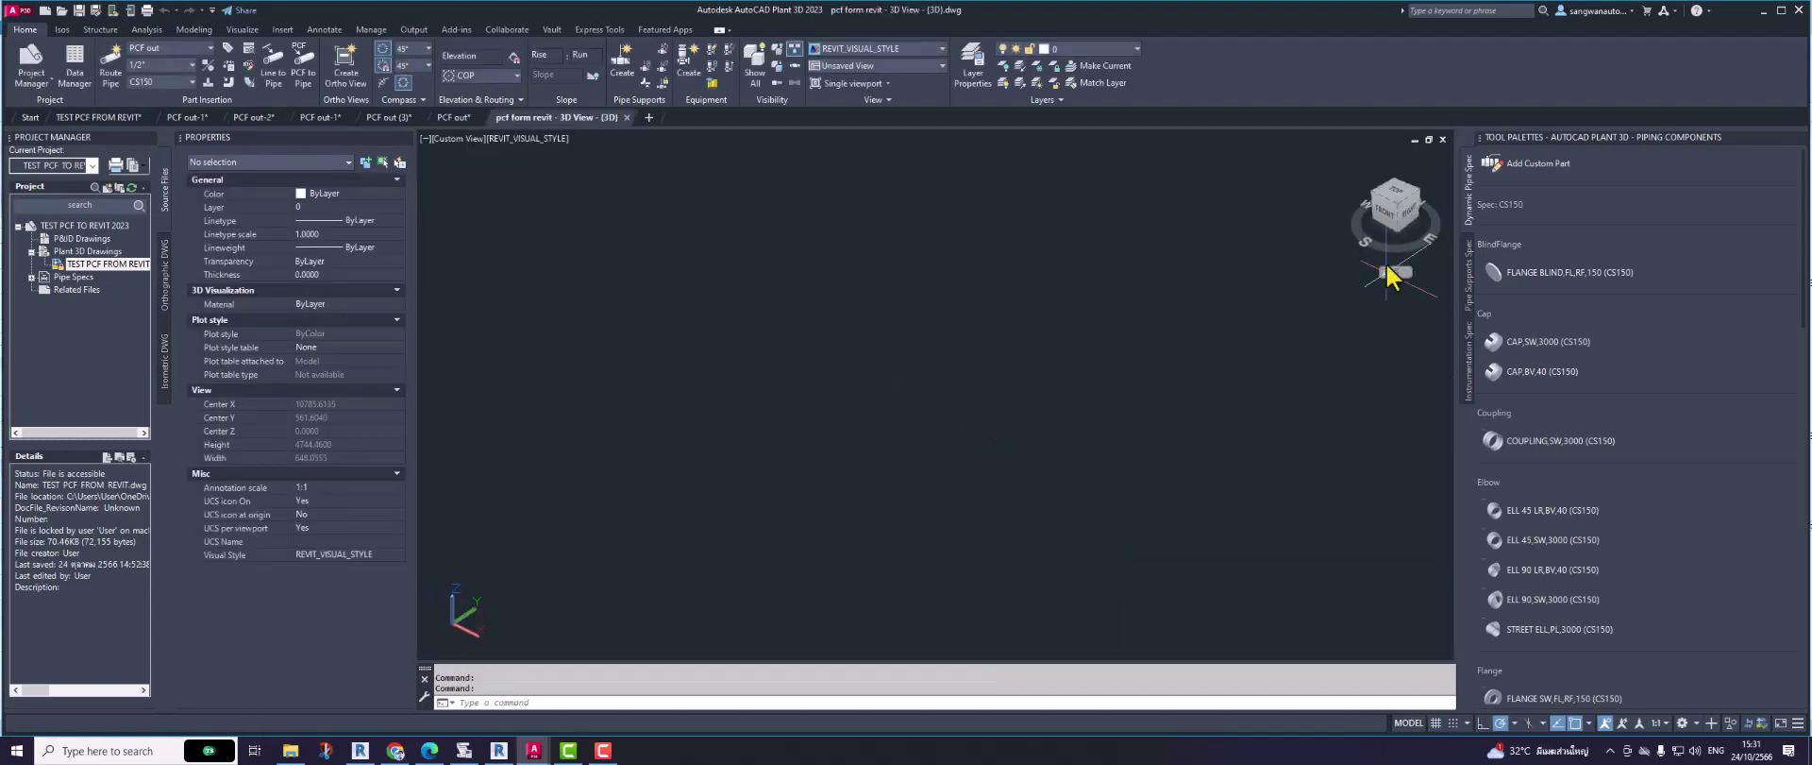
Step: Select all seven elbow blocks with Select Similar and delete them
click(1402, 210)
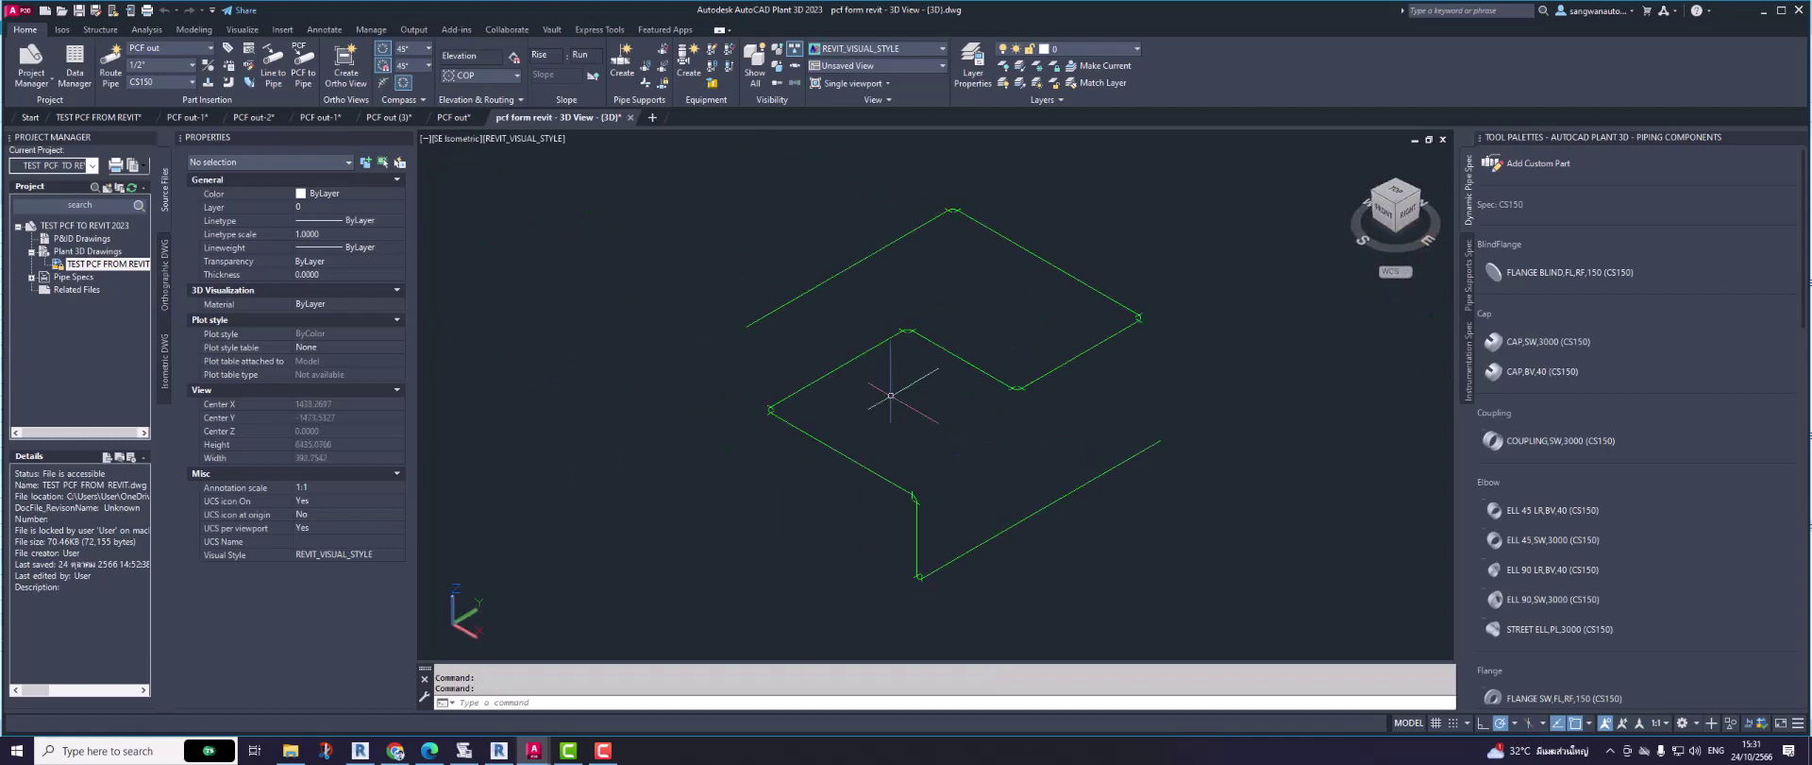
click(724, 359)
click(804, 451)
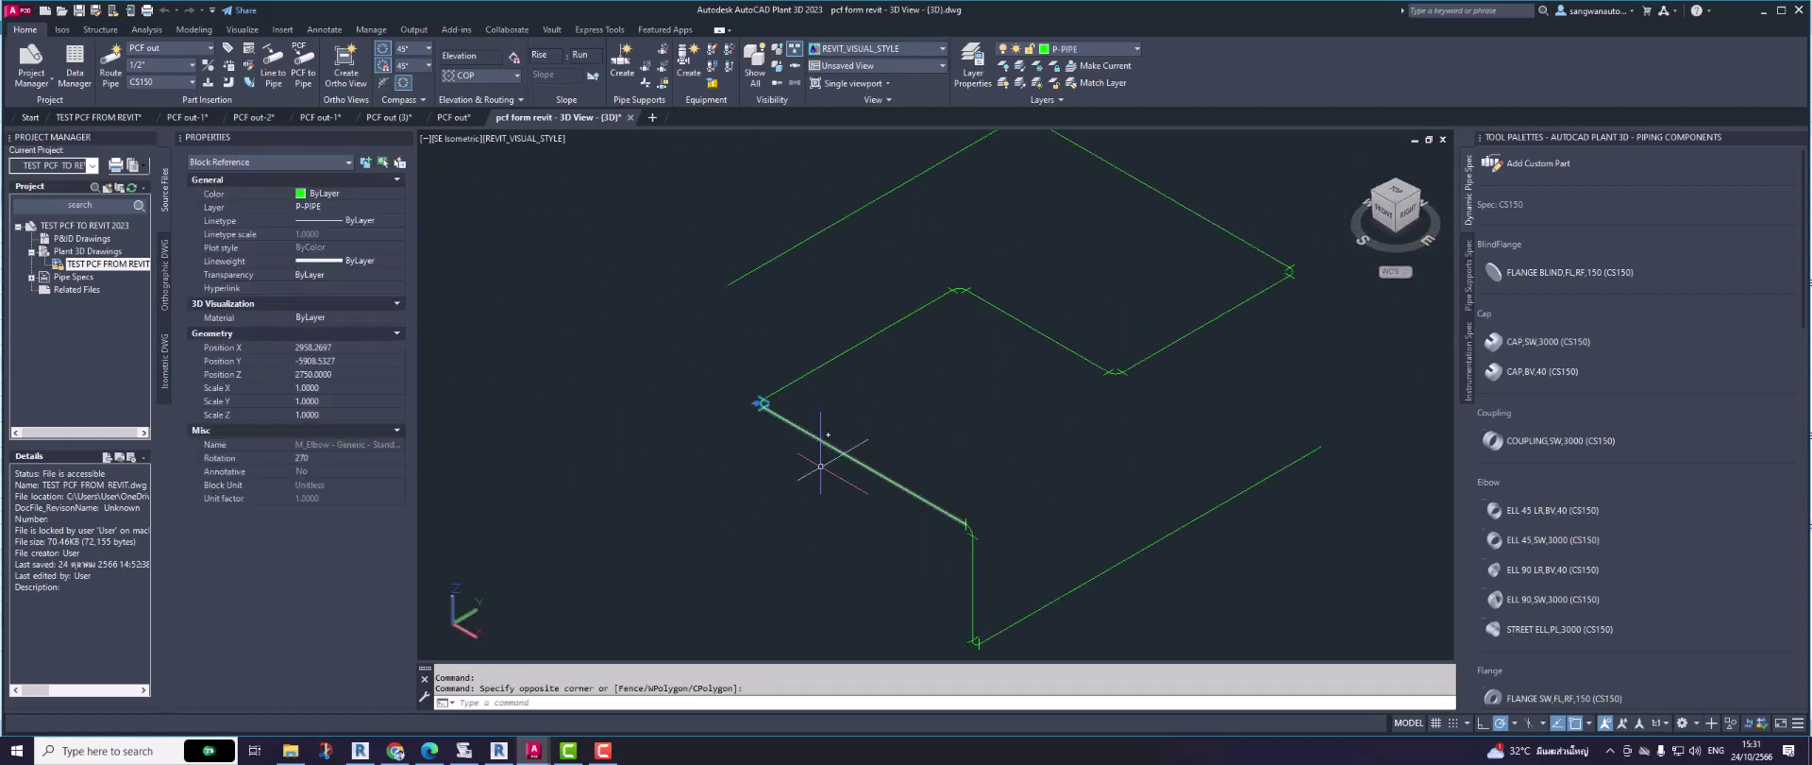
right_click(772, 425)
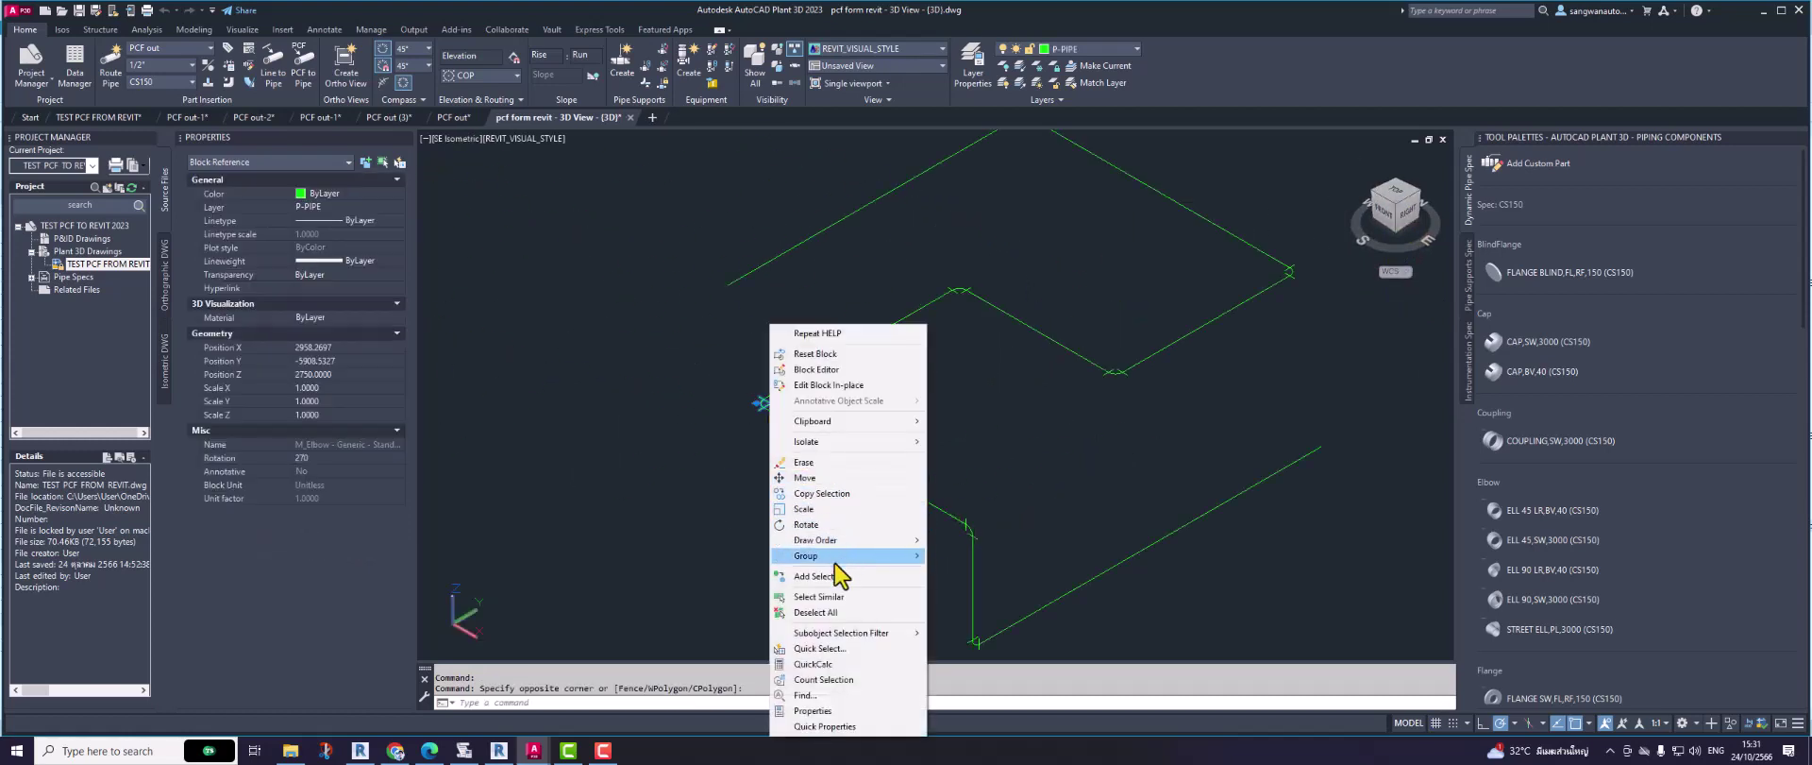
click(822, 596)
key(Delete)
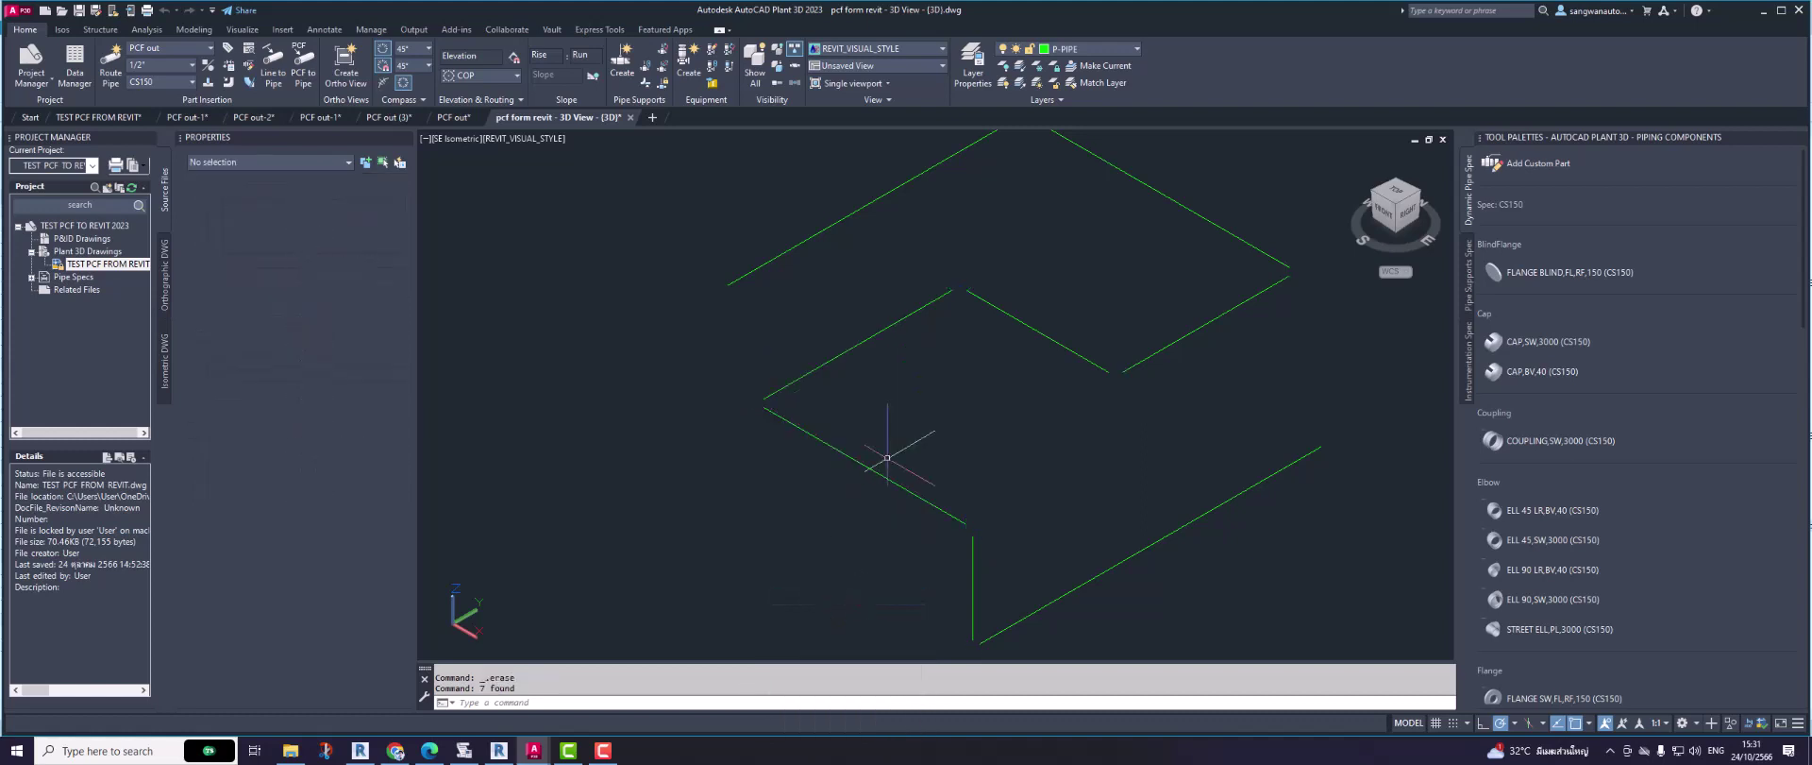
Step: Fillet the two upper route lines into a sharp zero-radius corner
scroll(859, 520, down, 3)
text(t)
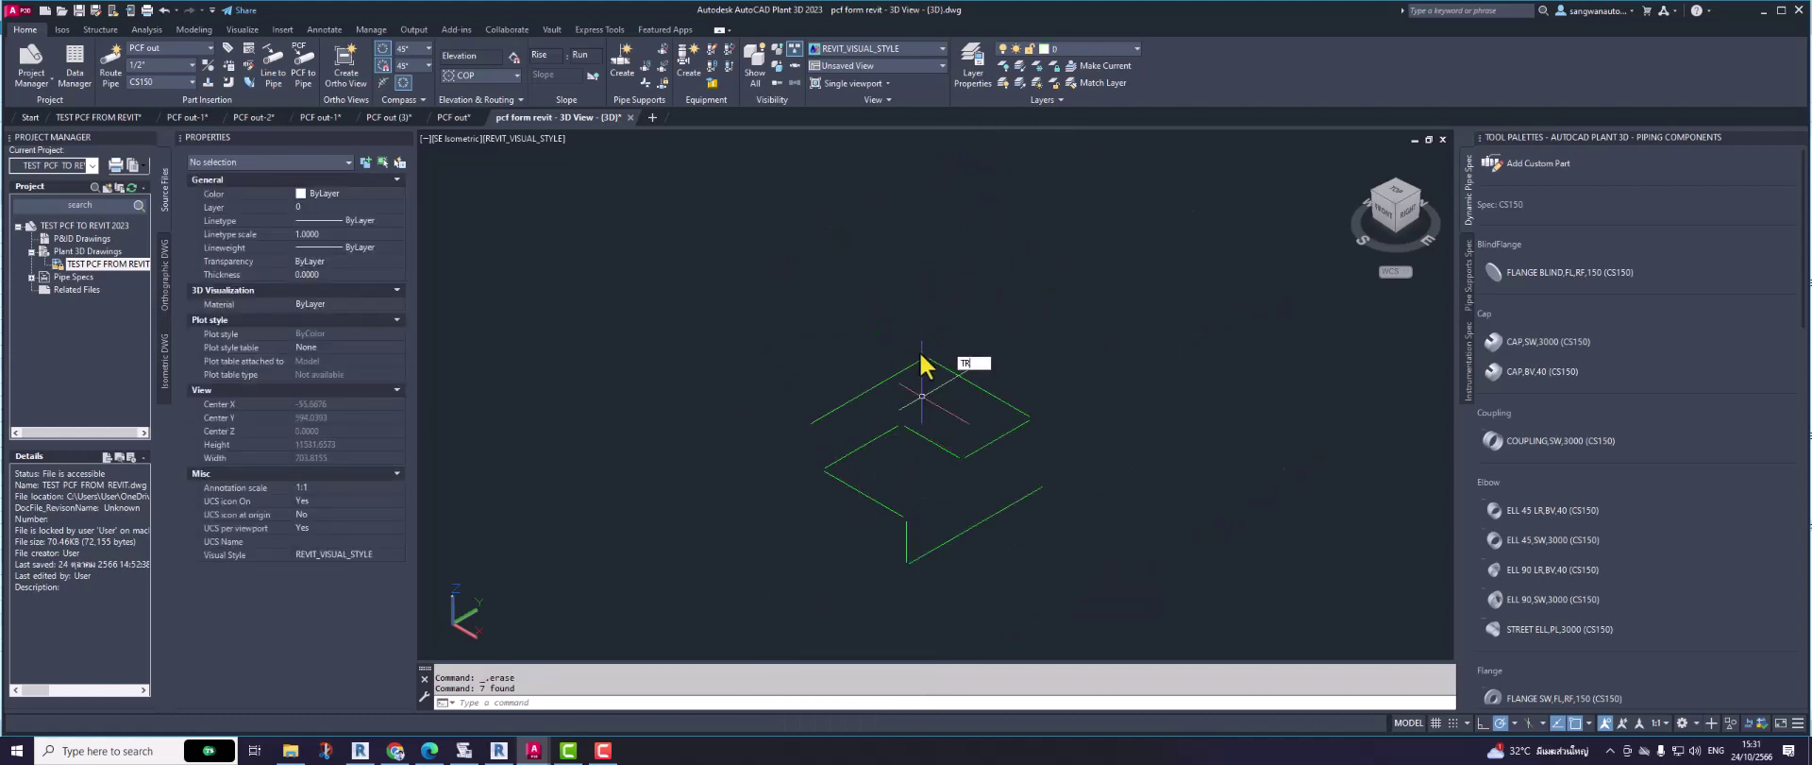
text(r)
key(Return)
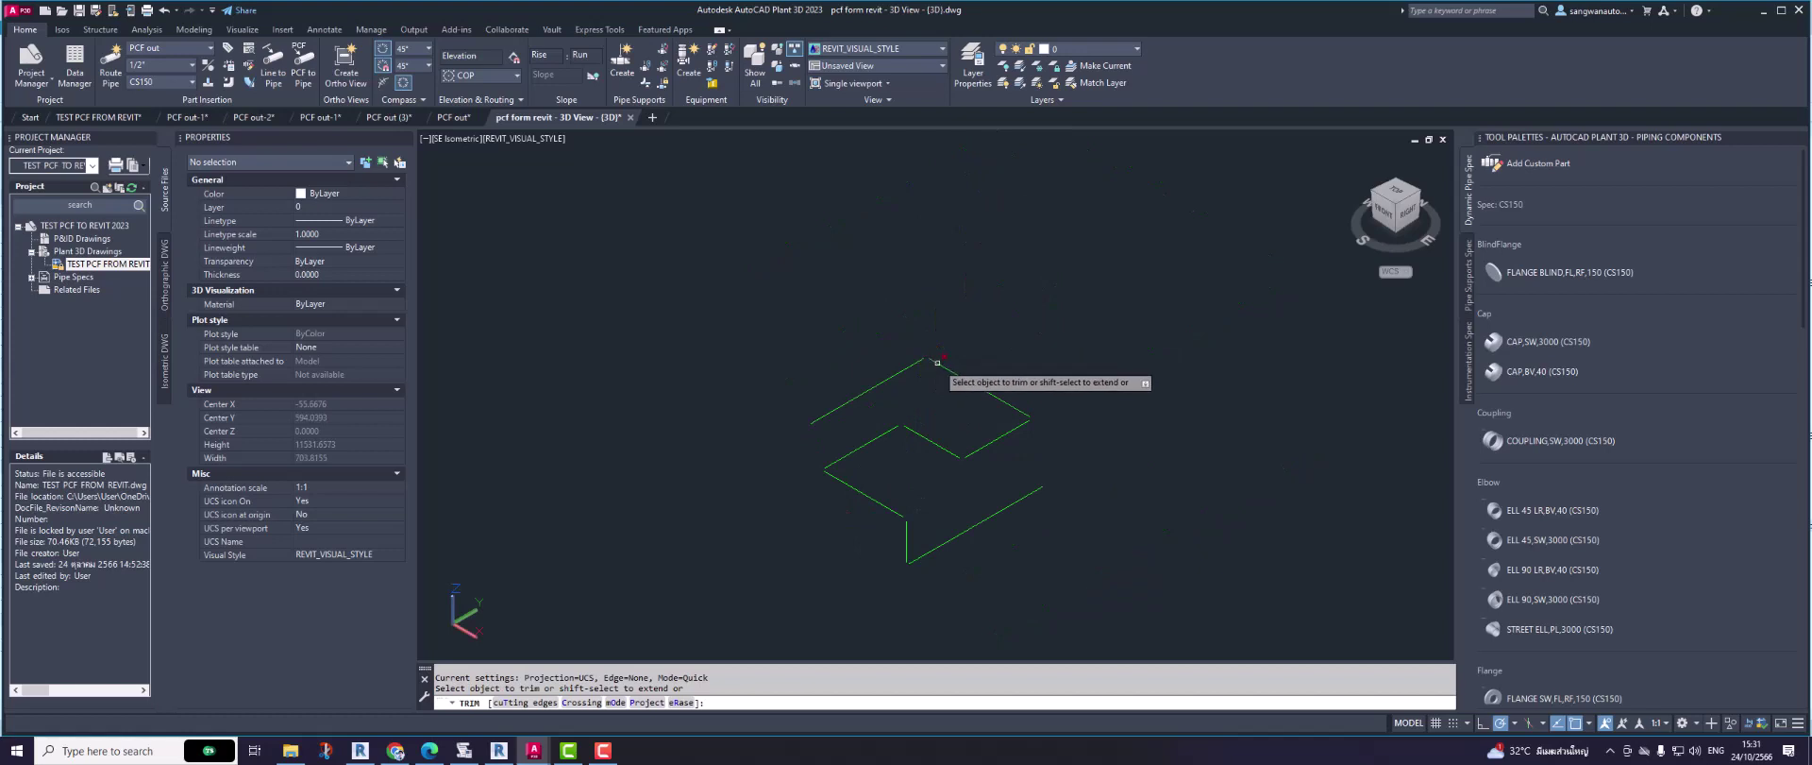
key(Escape)
scroll(930, 359, up, 2)
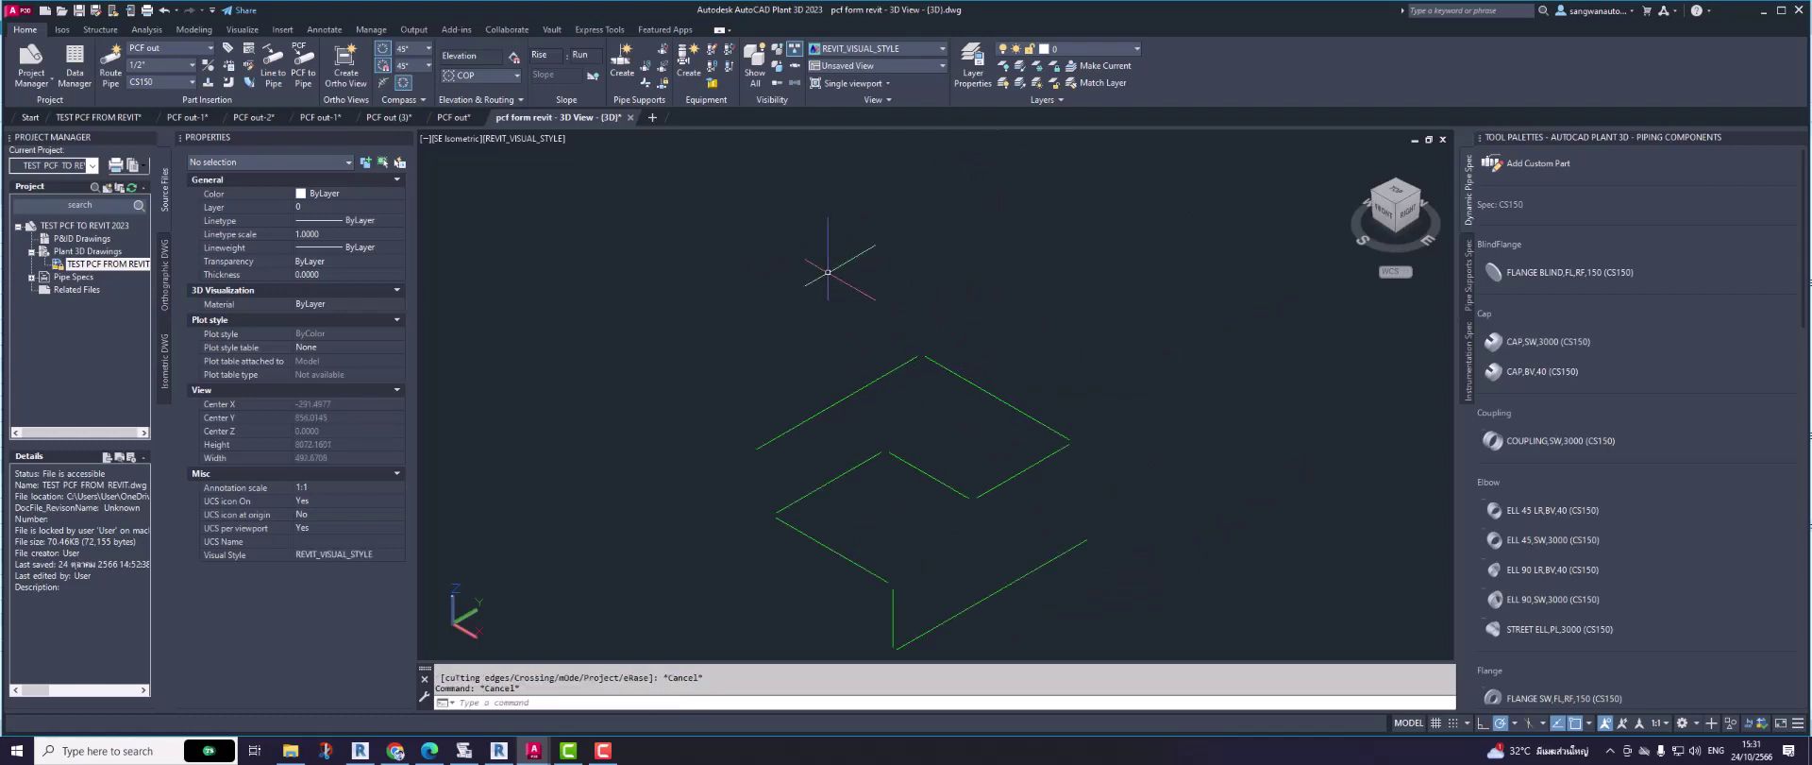
text(f)
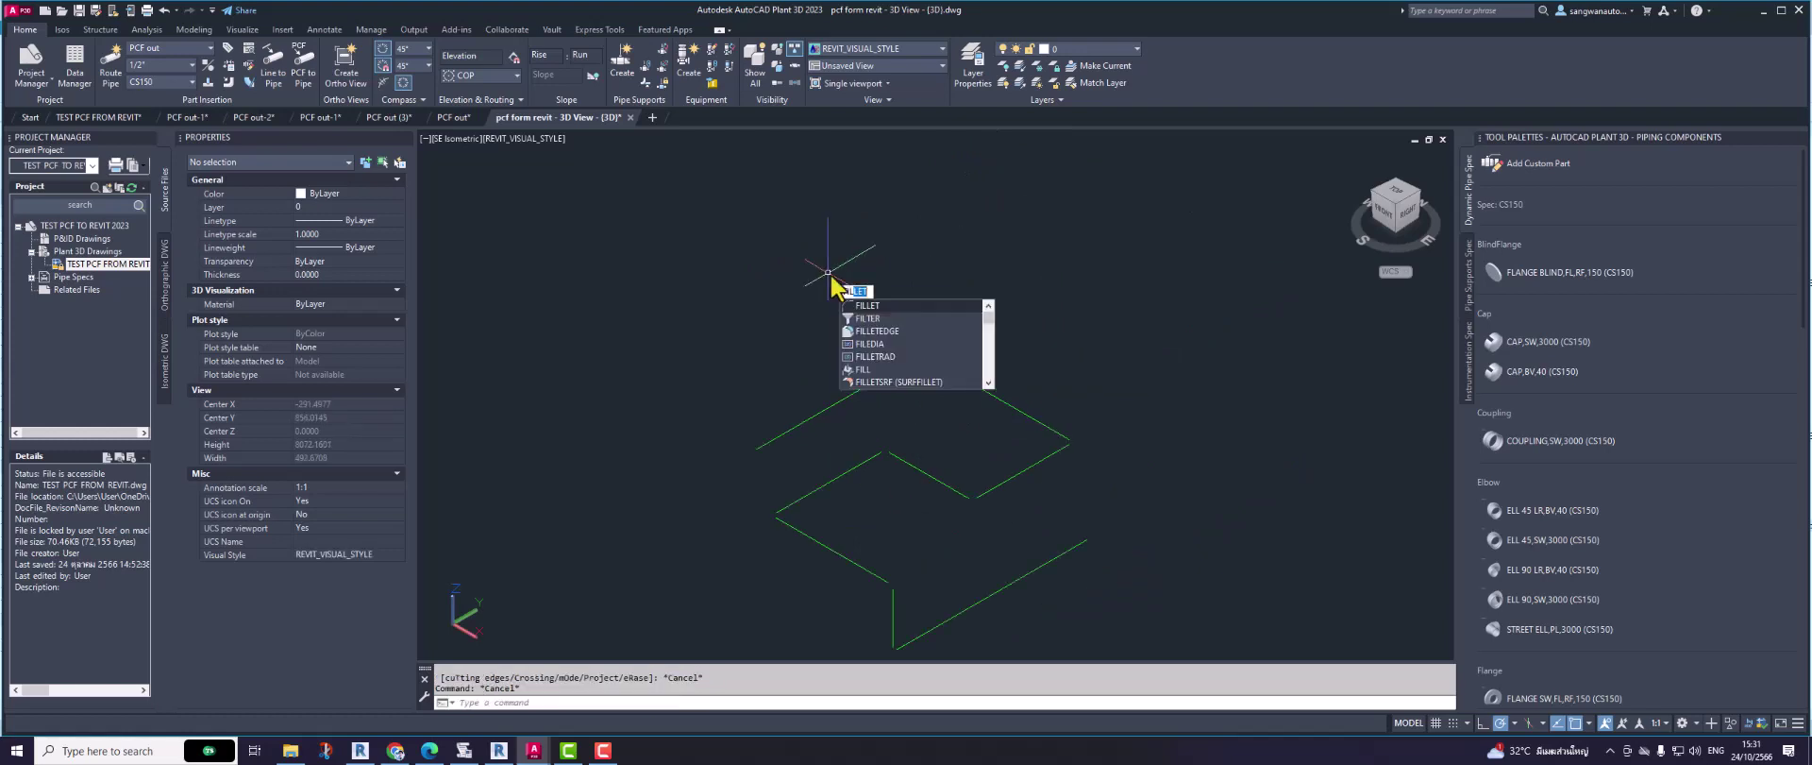
click(892, 304)
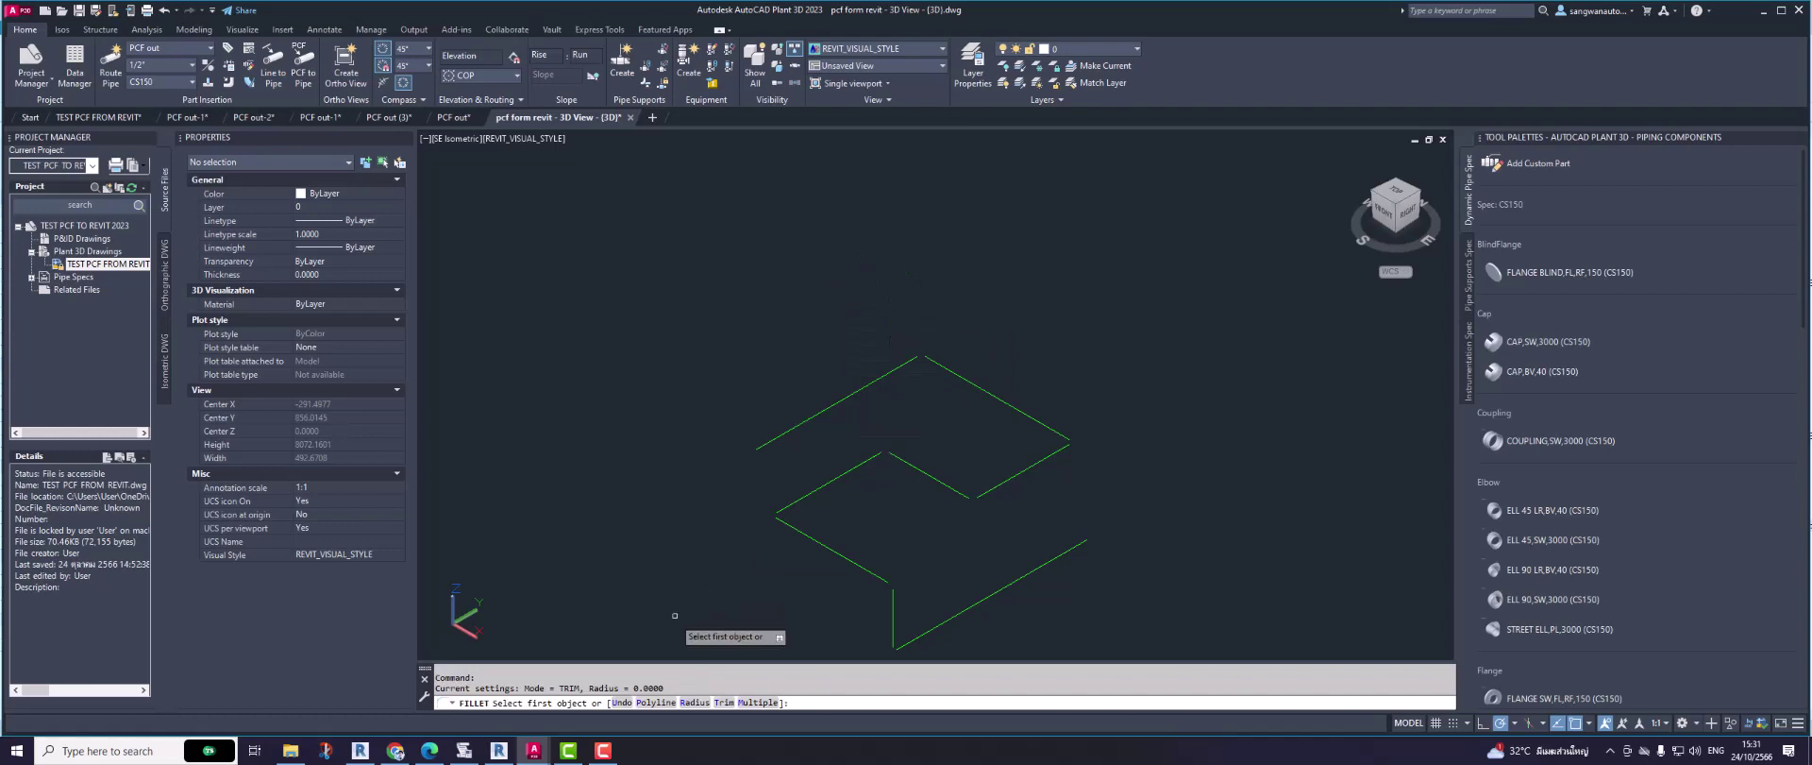
click(905, 366)
click(1029, 417)
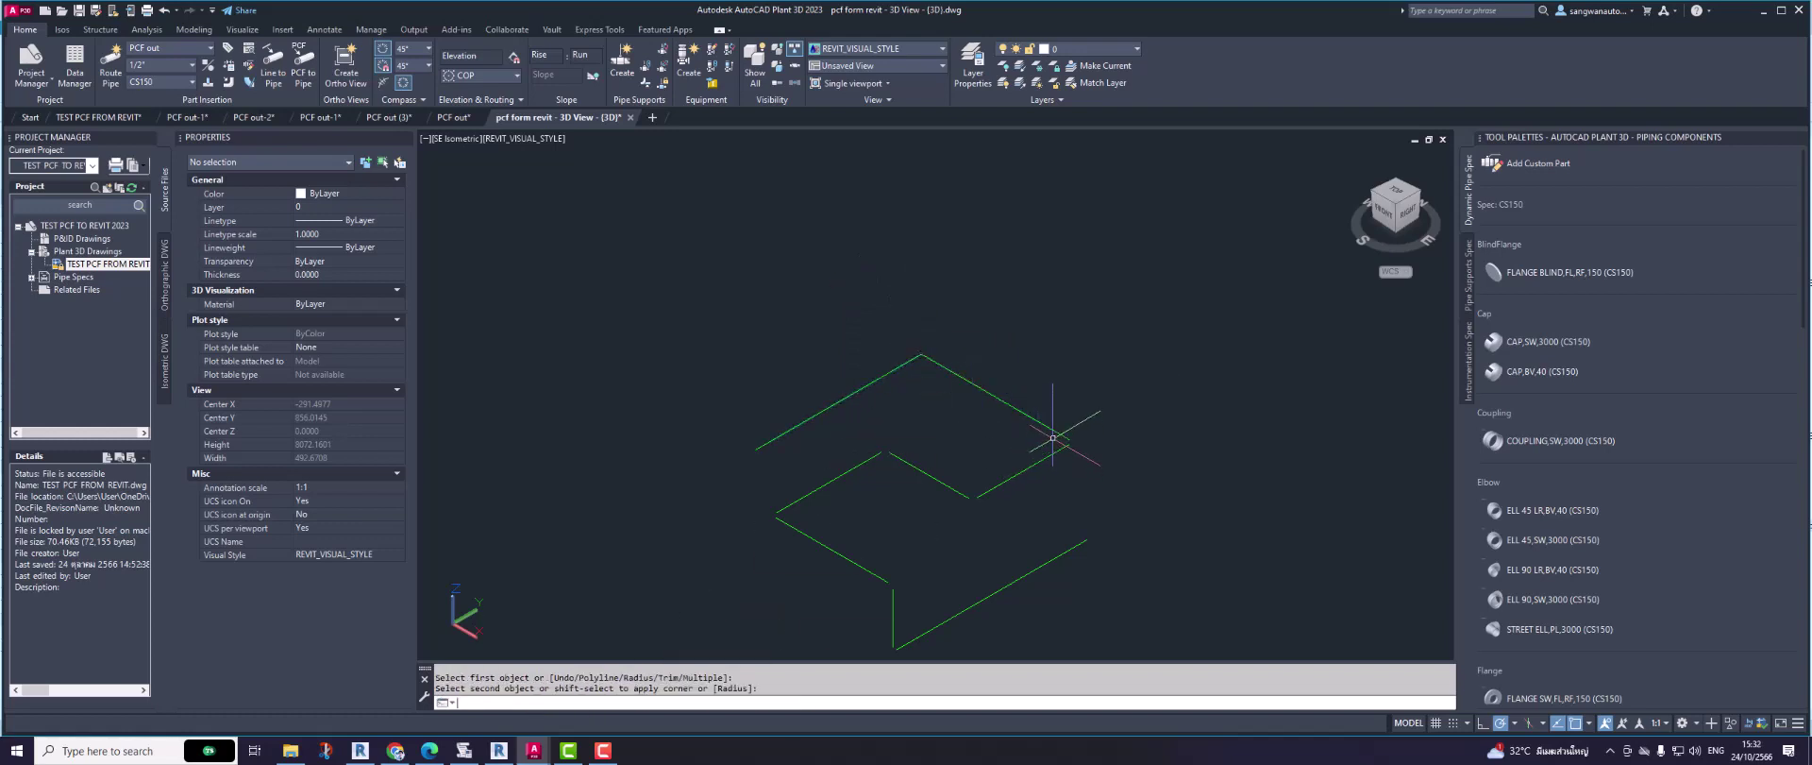
Step: Fillet the inner lower-left/right lines and the vertical/lower-left diagonal into sharp corners
key(Return)
click(1003, 479)
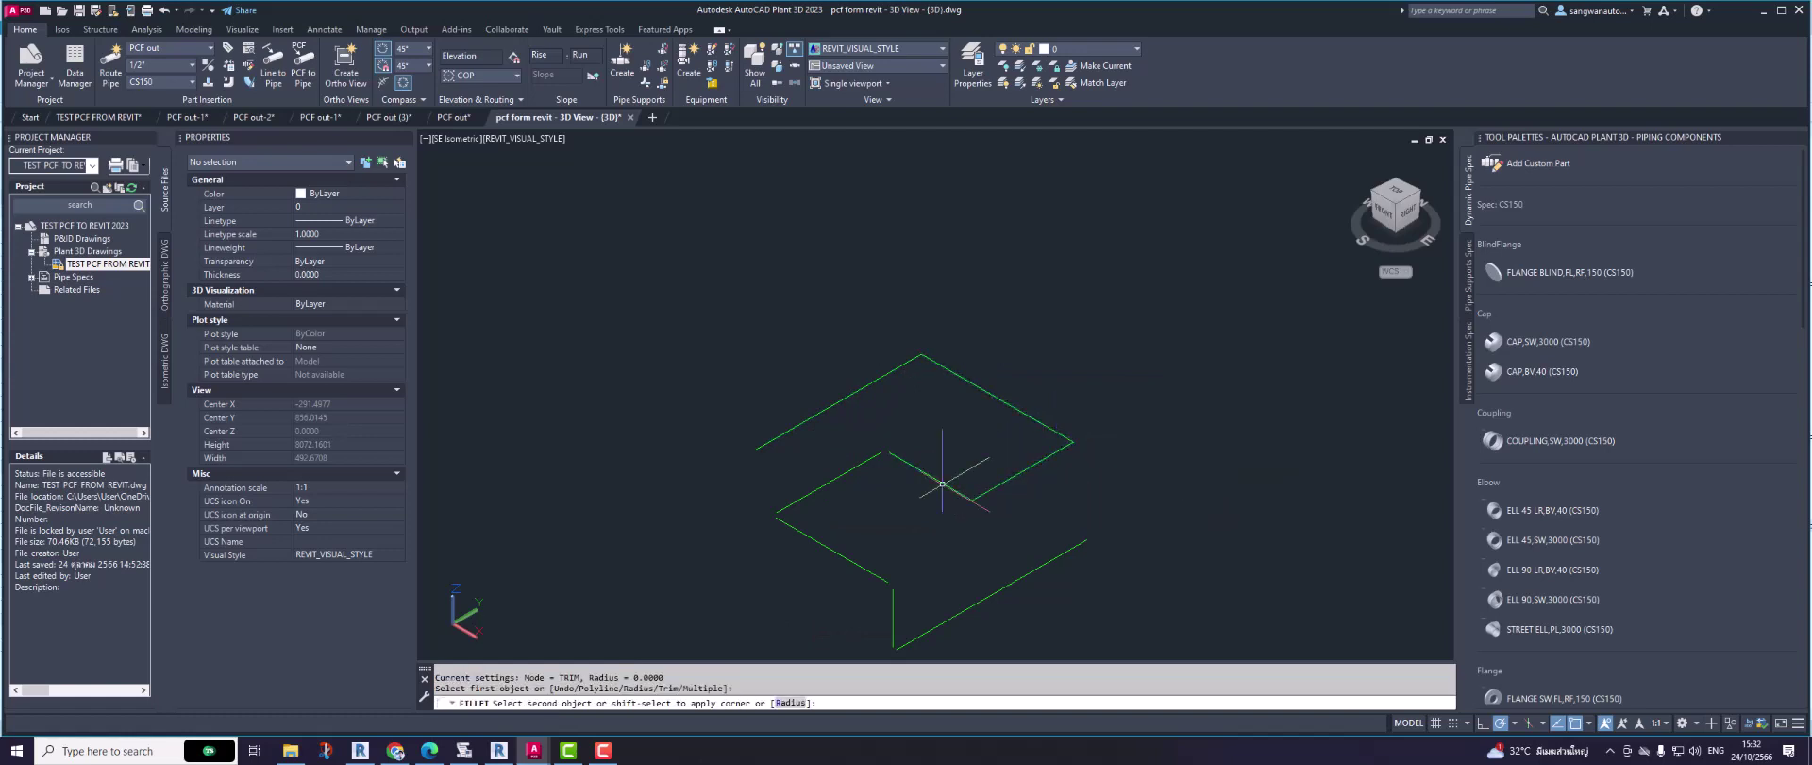
click(822, 487)
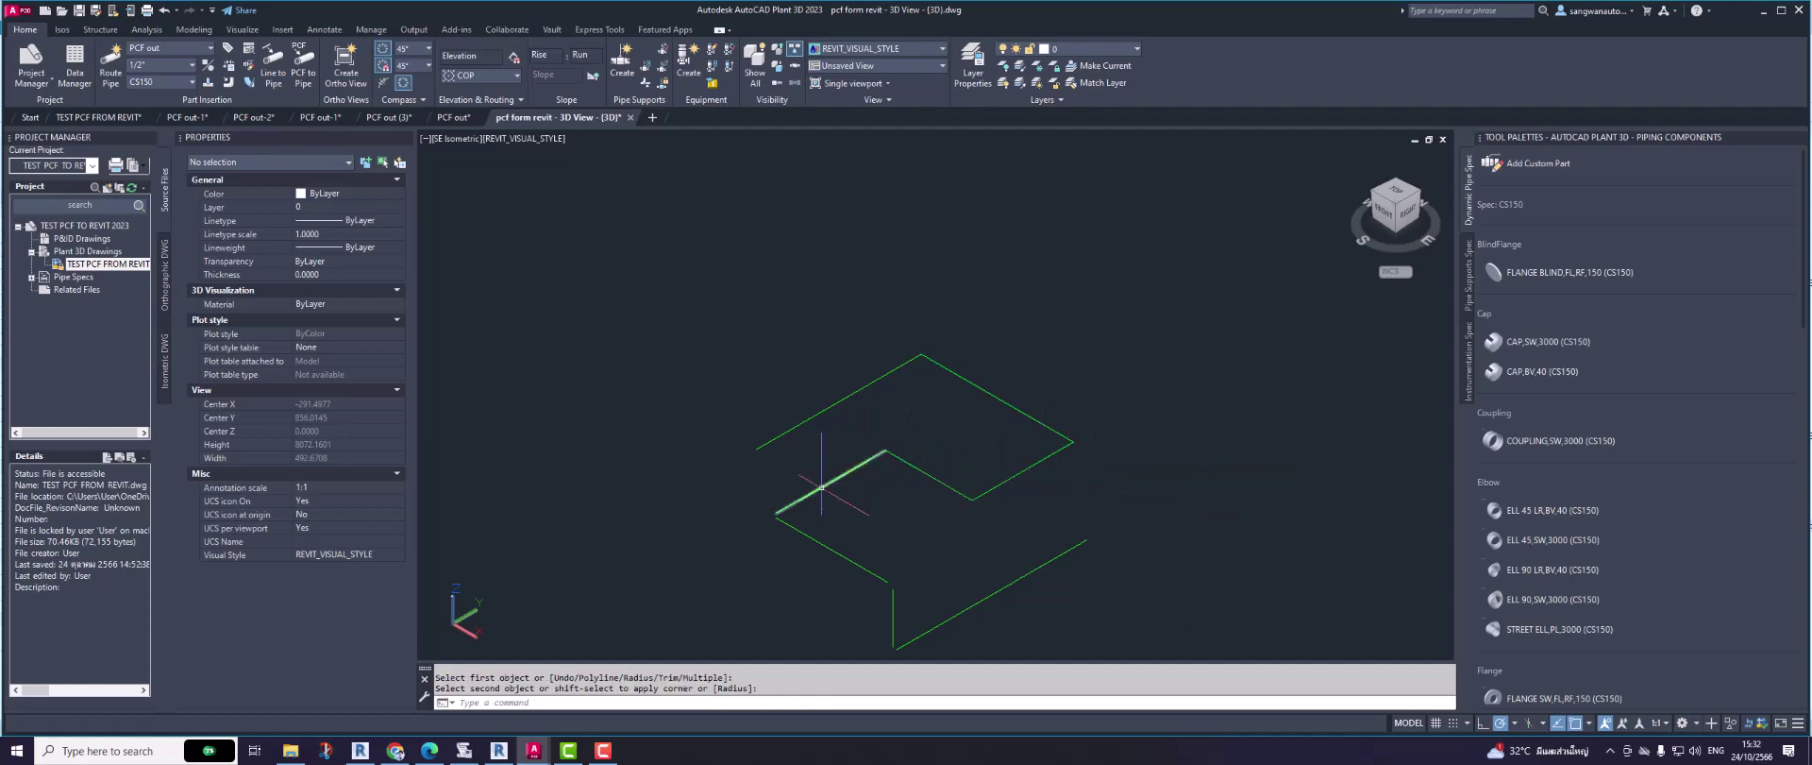
key(Return)
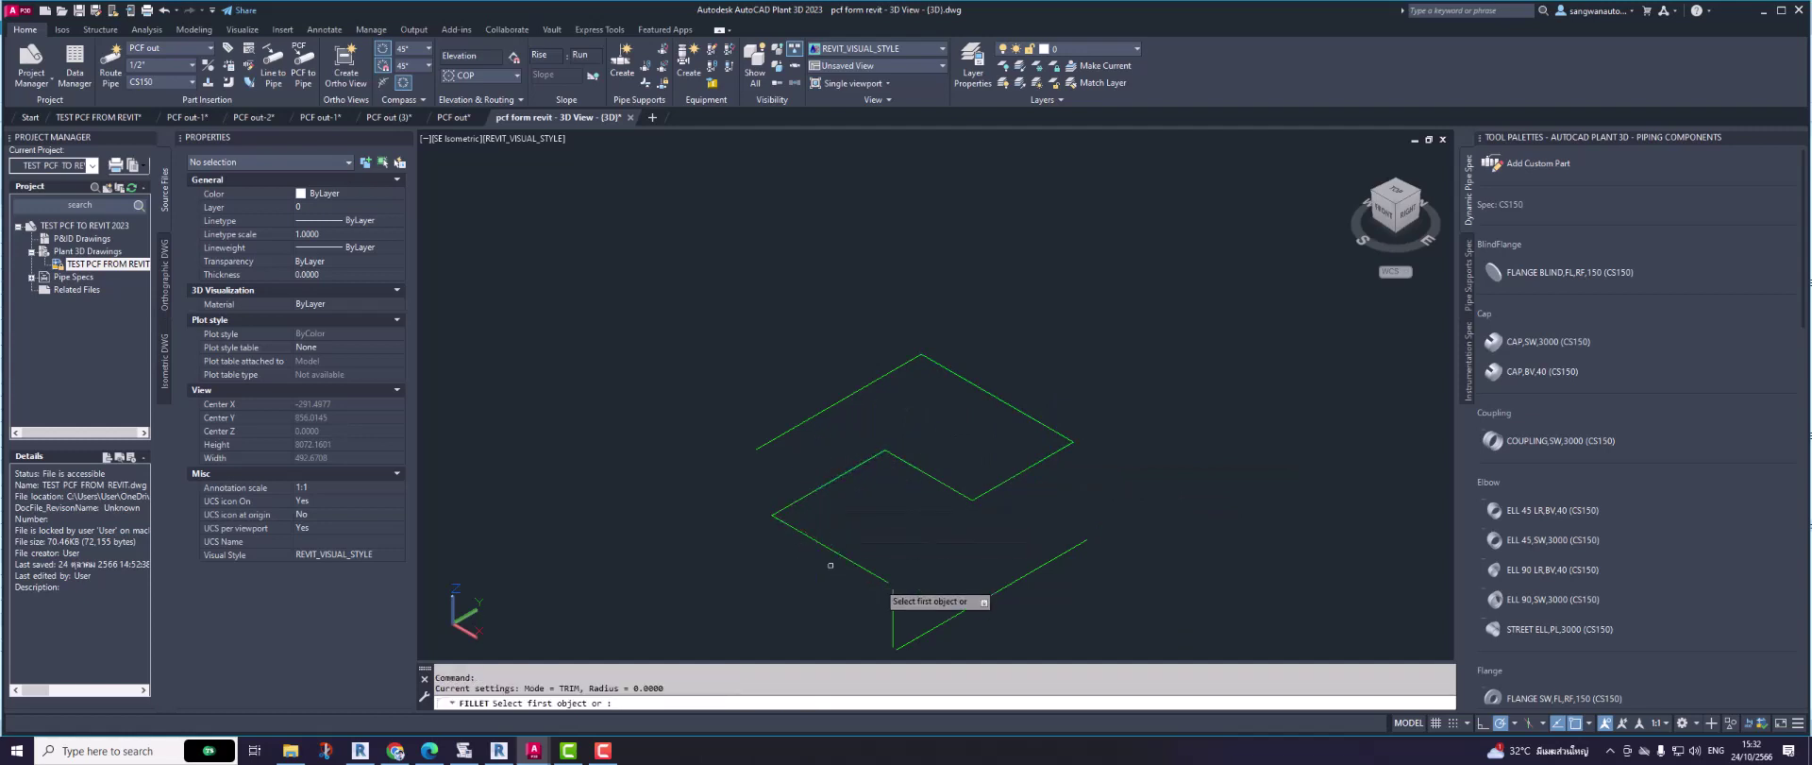
click(895, 594)
click(890, 587)
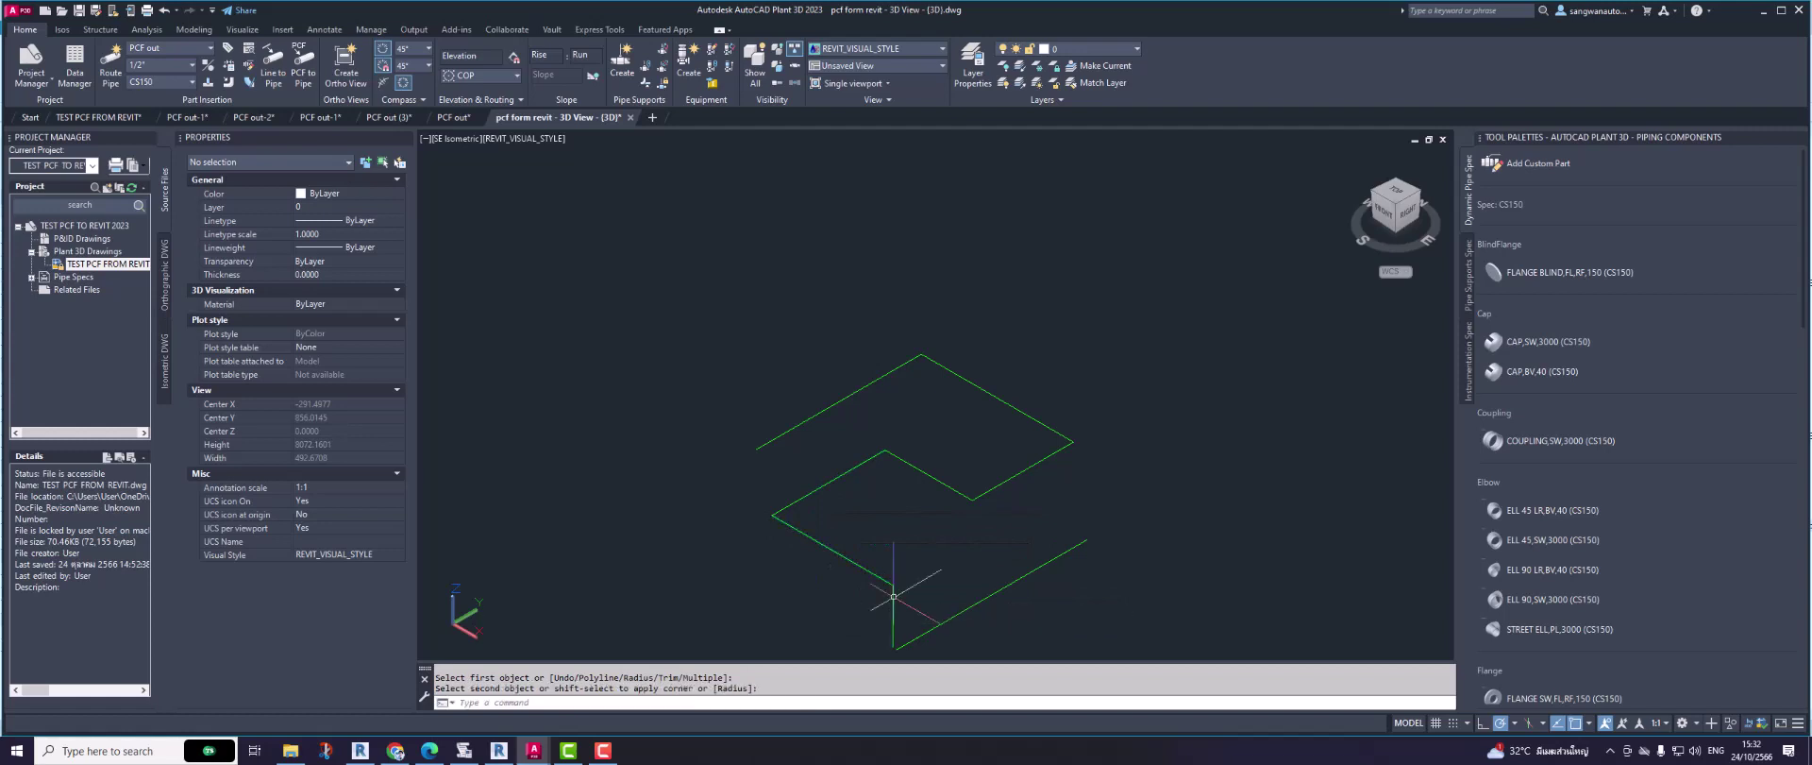
key(Return)
click(908, 642)
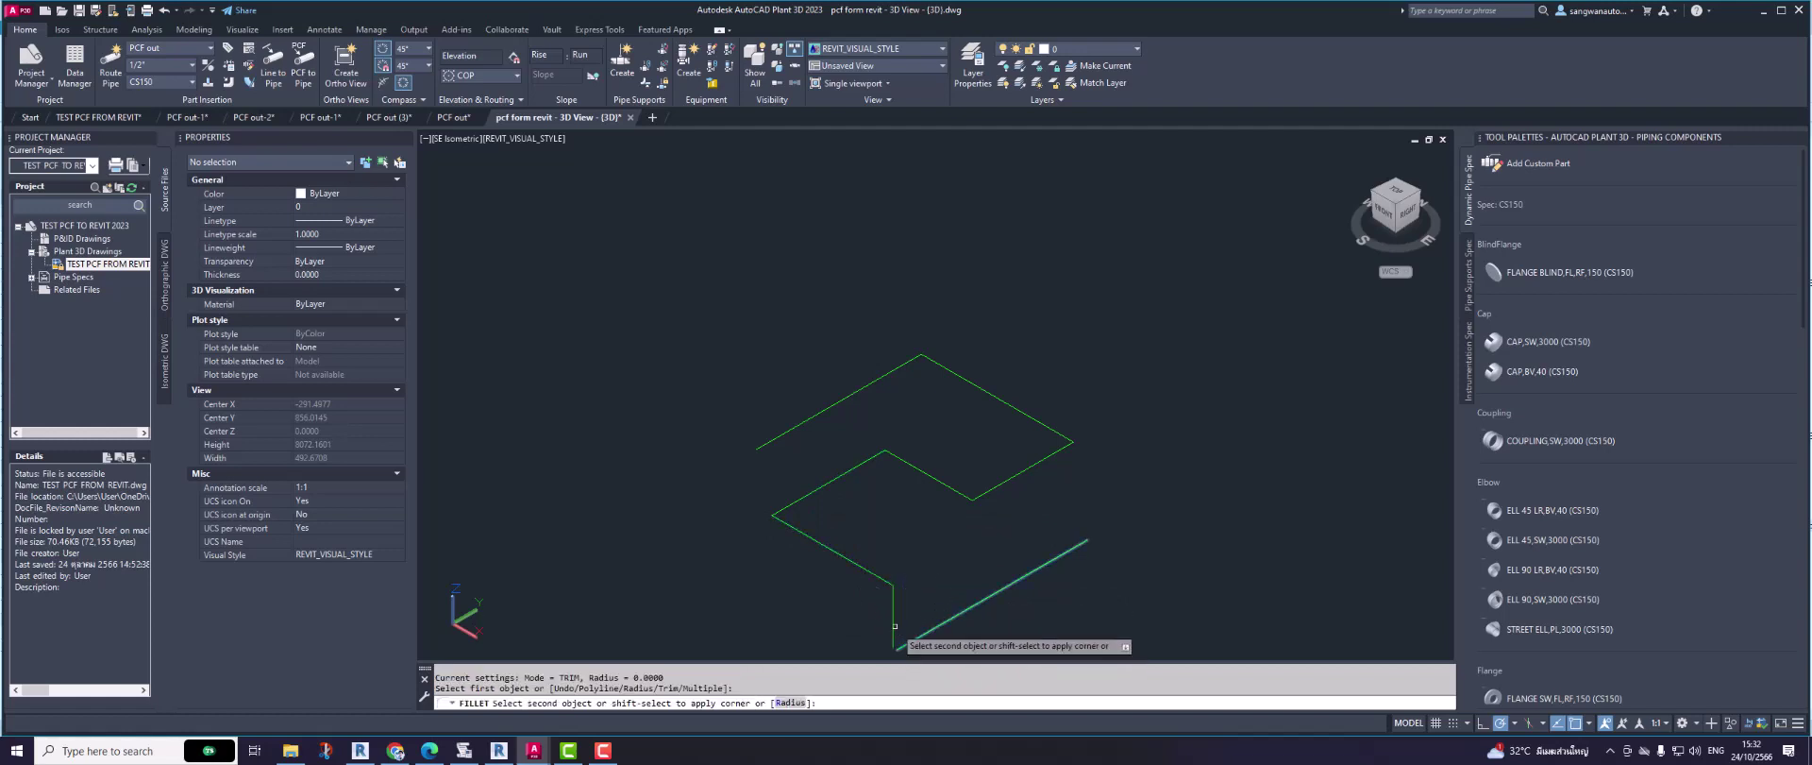
key(Escape)
scroll(930, 537, up, 1)
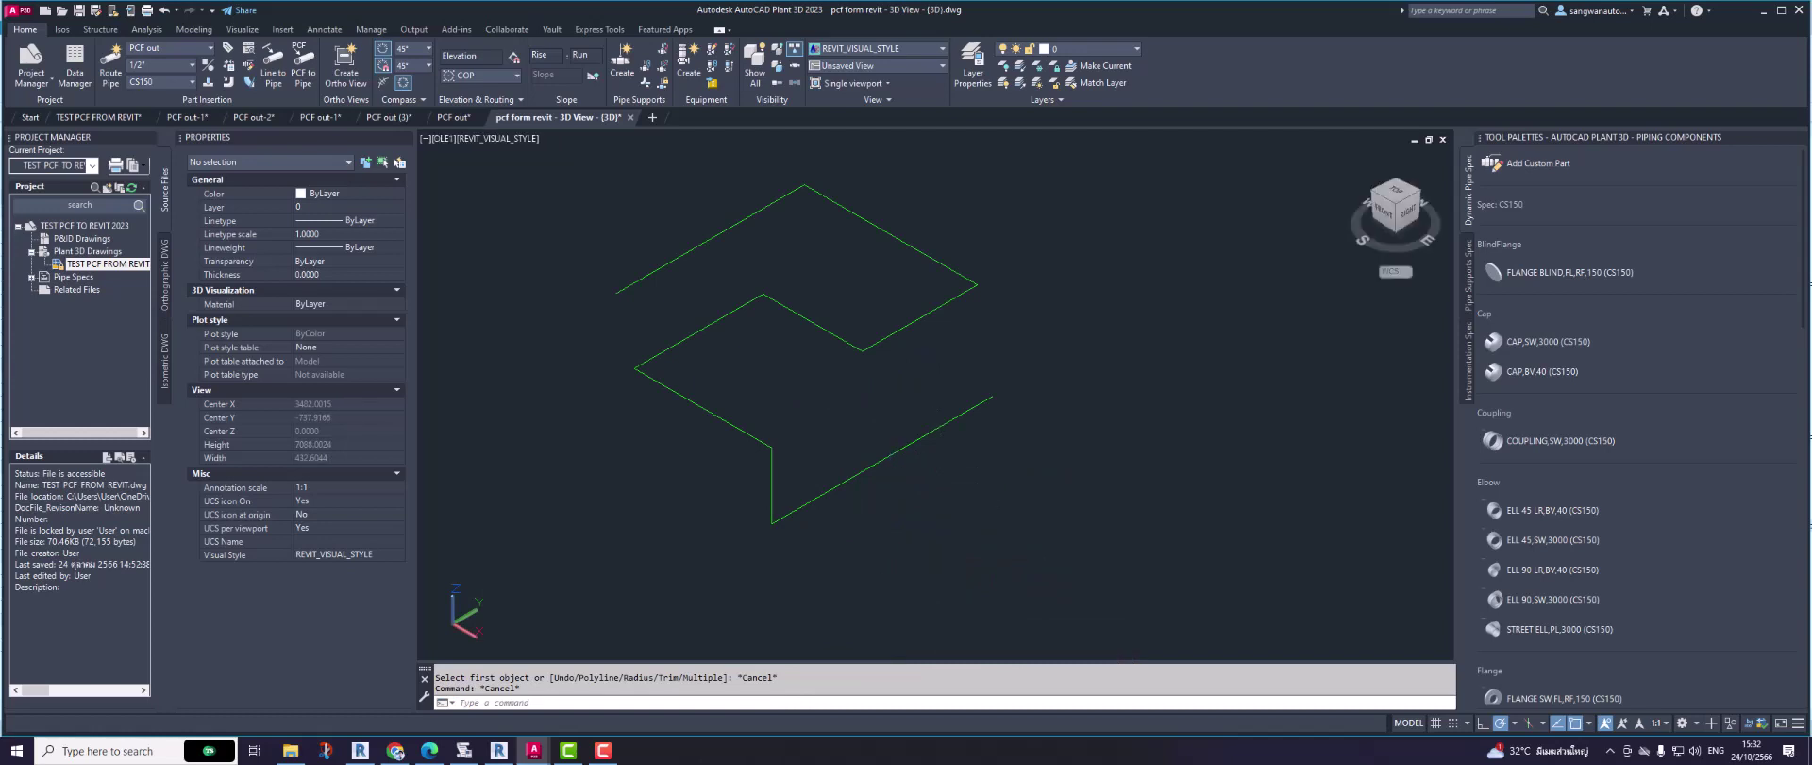
Step: In the empty TEST PCF FROM REVIT drawing, open the External References manager with XREF
click(120, 117)
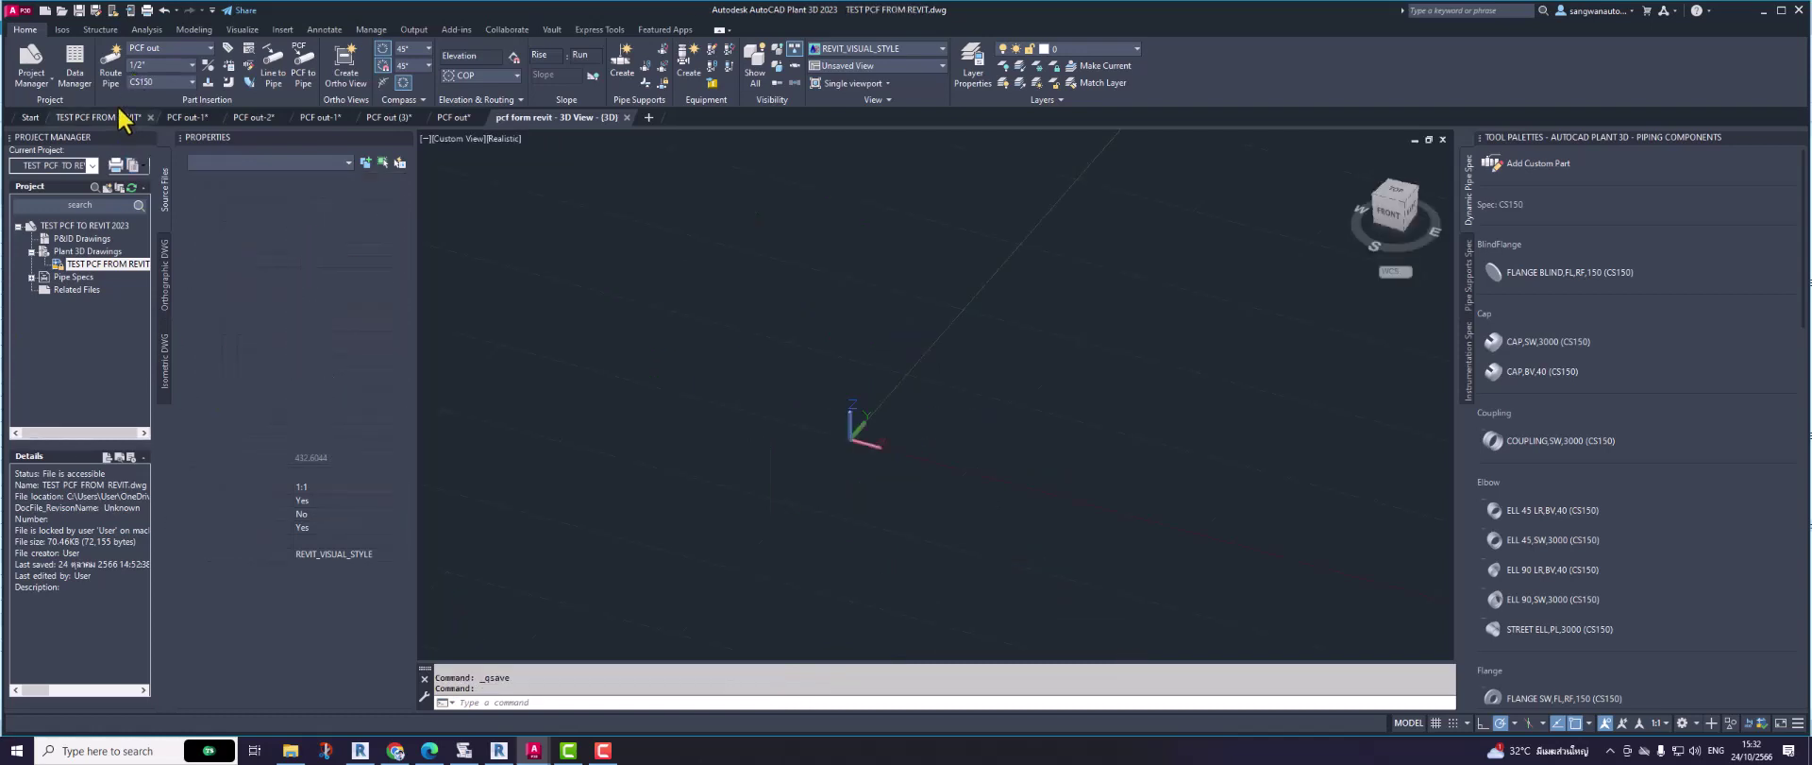
right_click(87, 266)
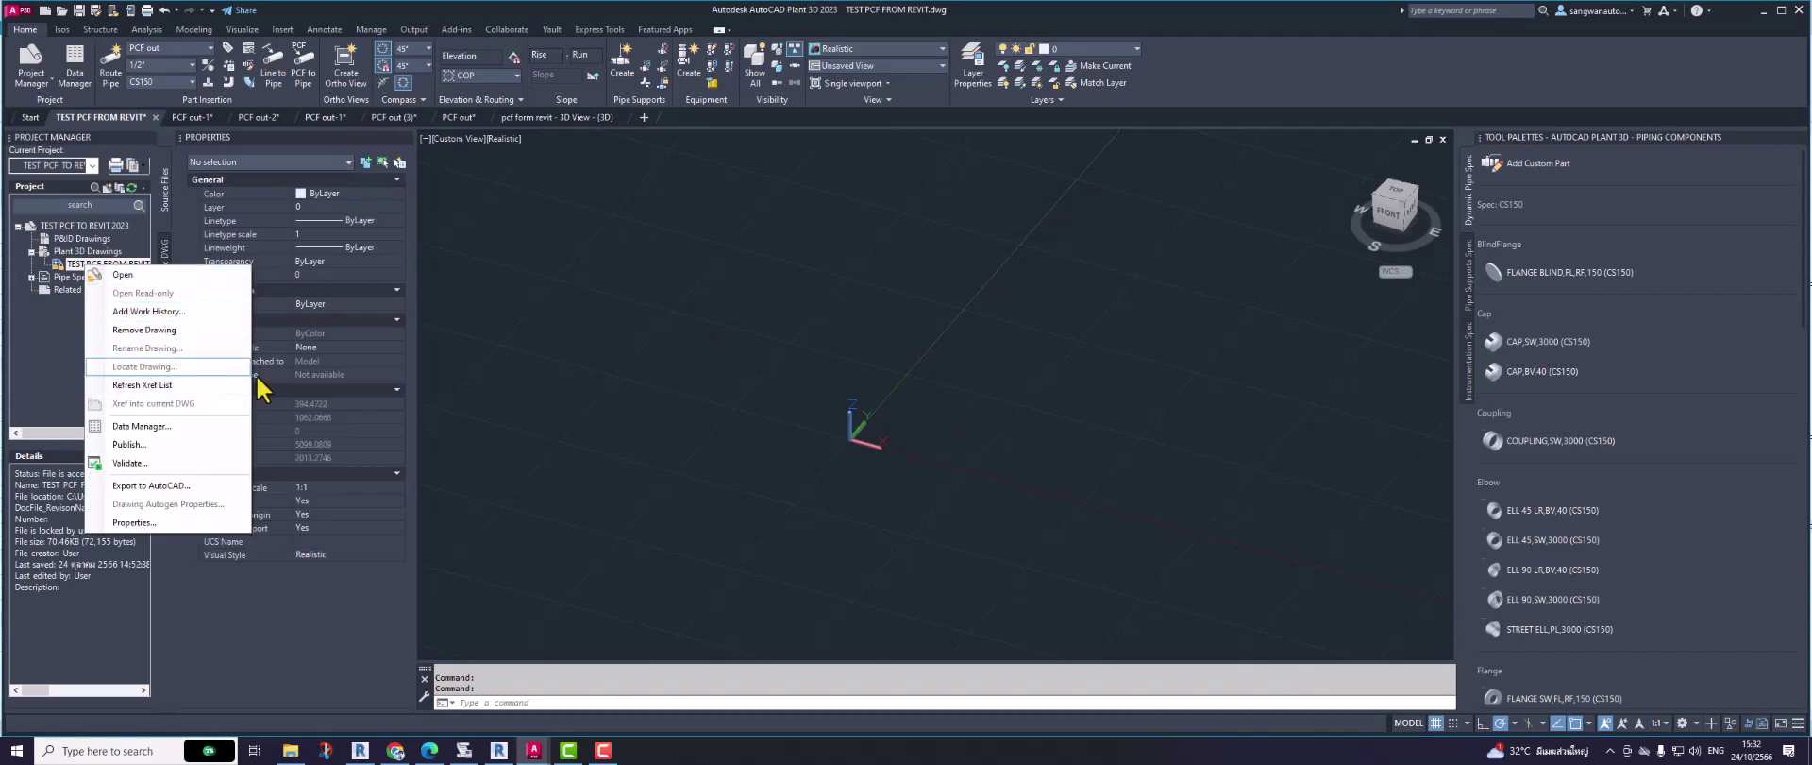
click(656, 346)
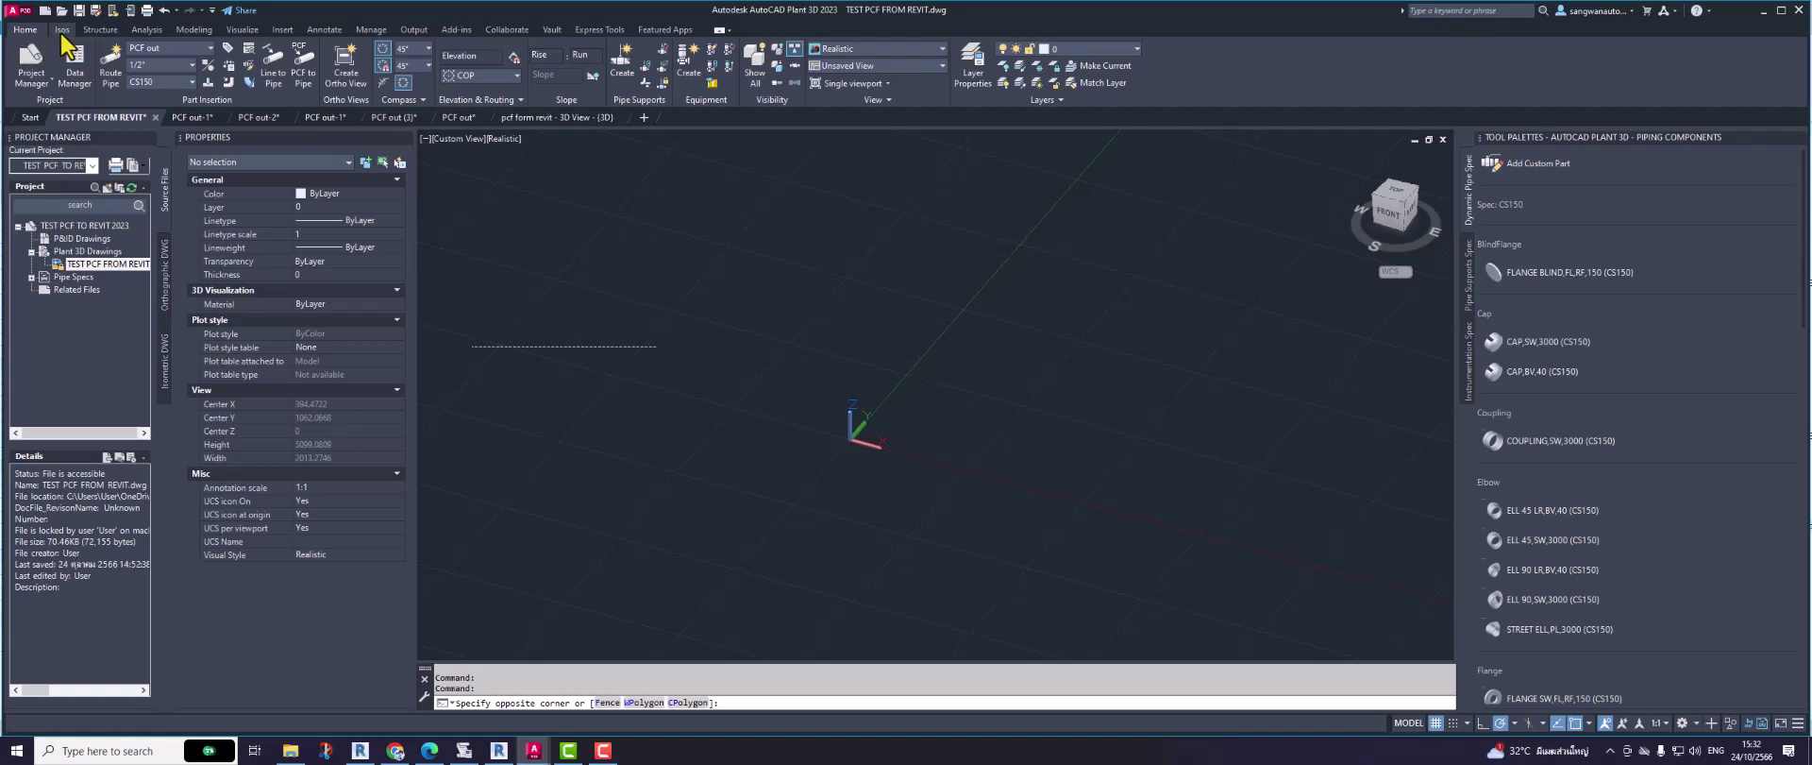
click(628, 364)
click(563, 361)
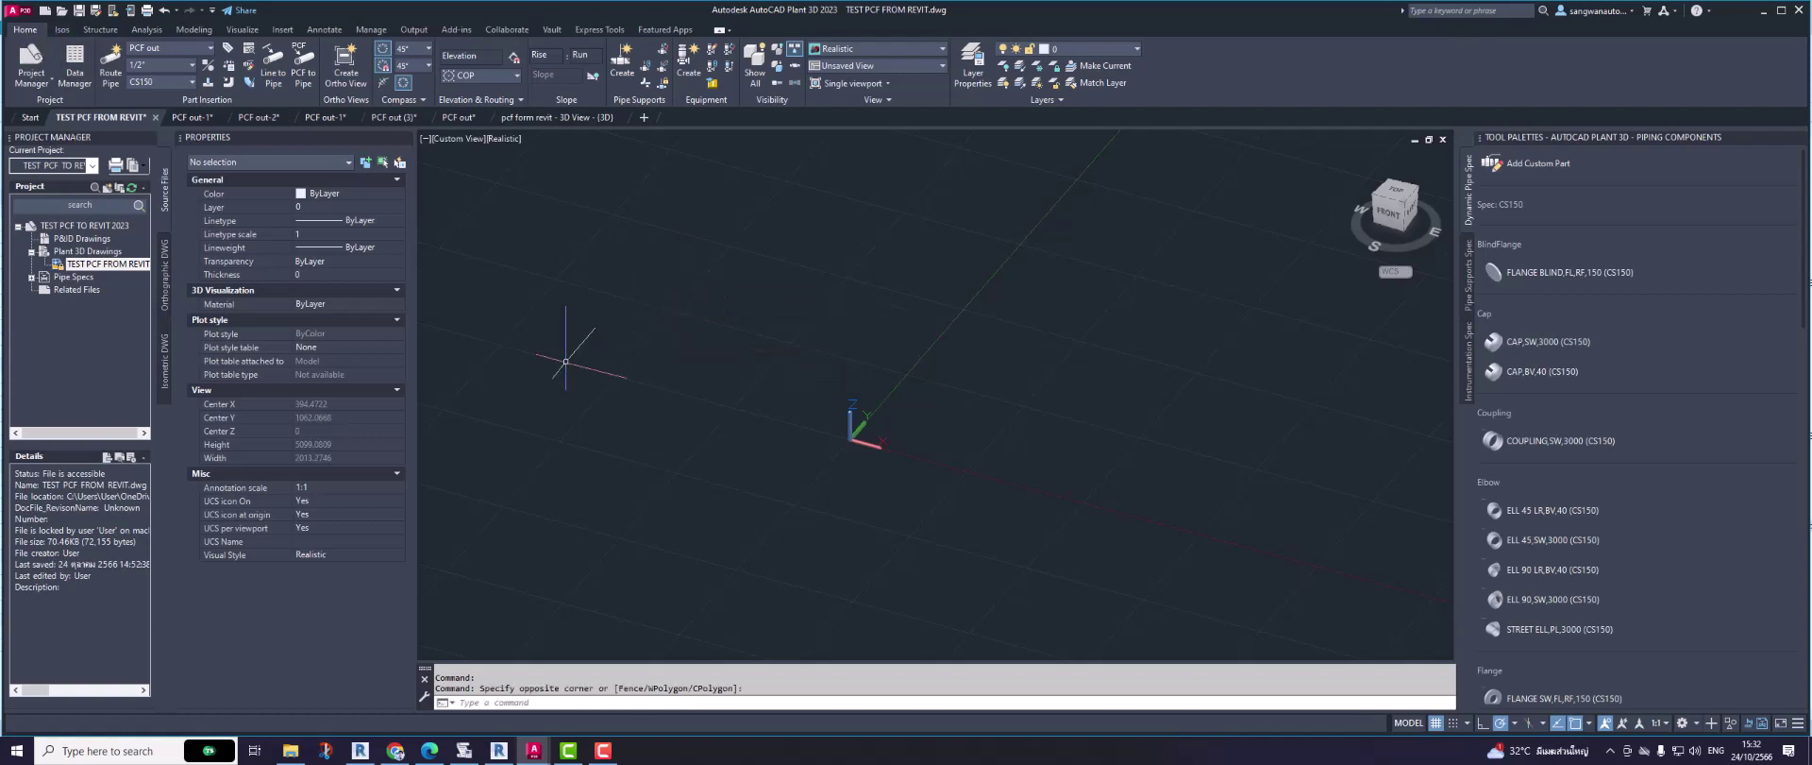
click(632, 328)
click(613, 304)
click(593, 228)
text(xref)
key(Return)
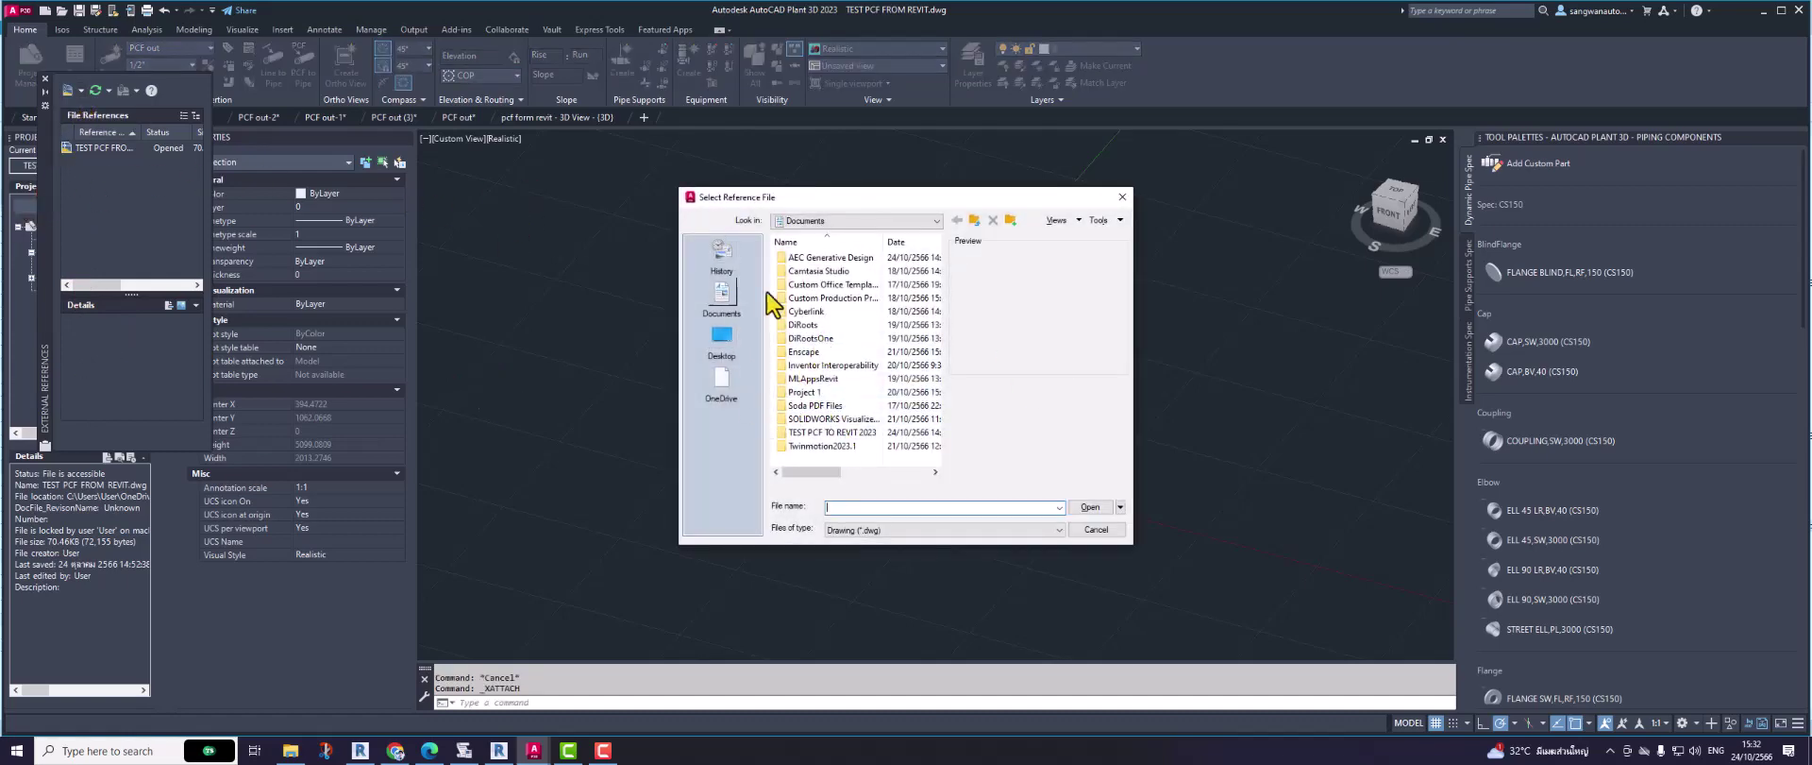
Step: Attach pcf form revit - 3D View from C:\Test Export PCF as an xref at the origin
click(840, 221)
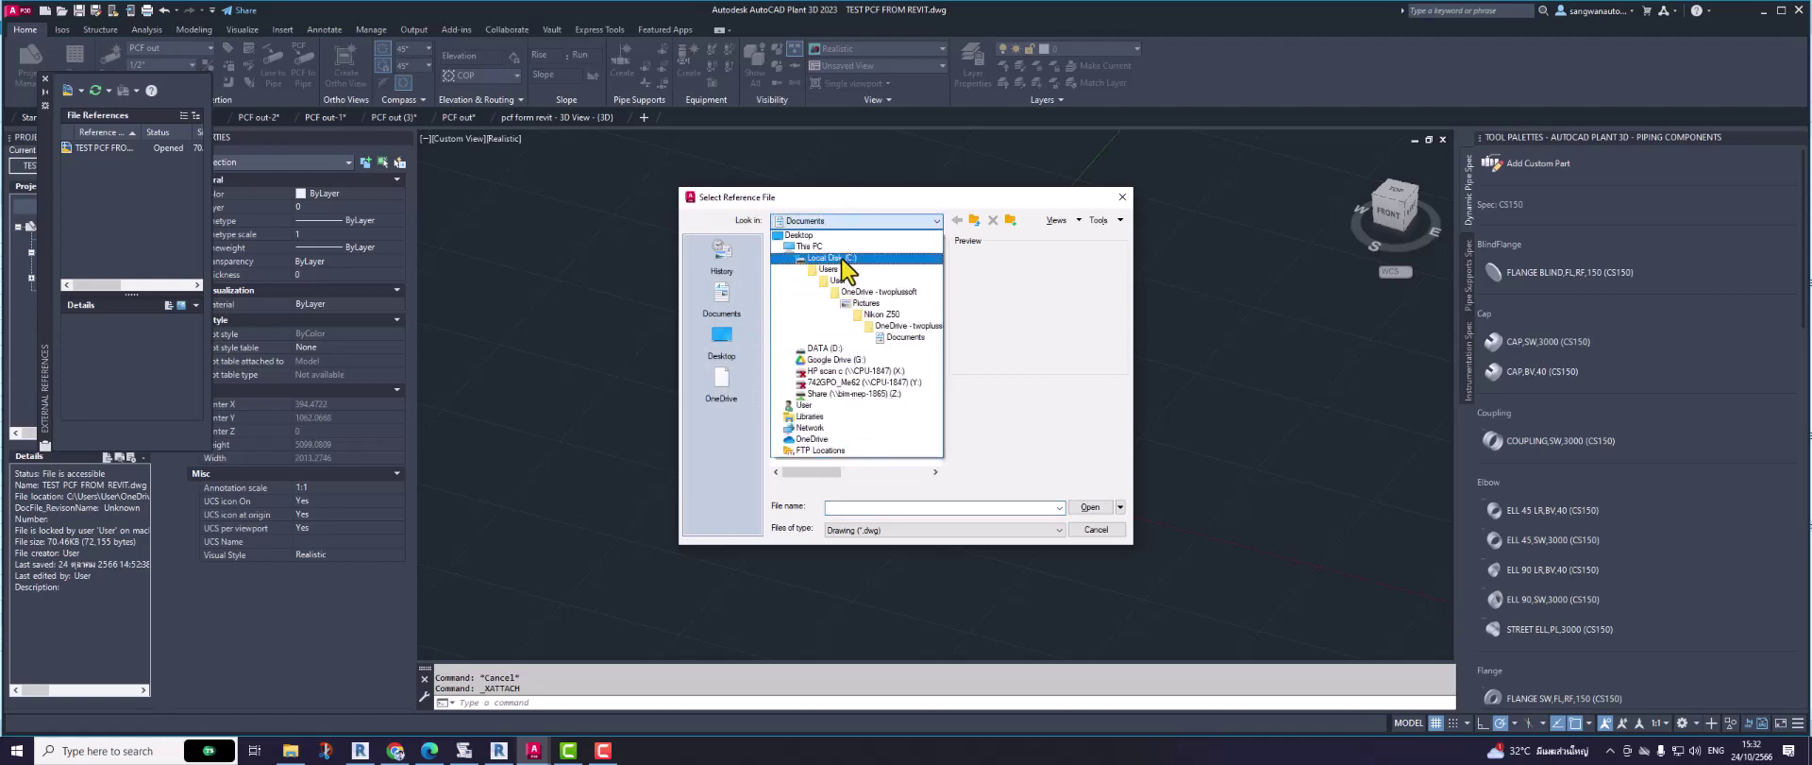
click(831, 278)
double_click(831, 447)
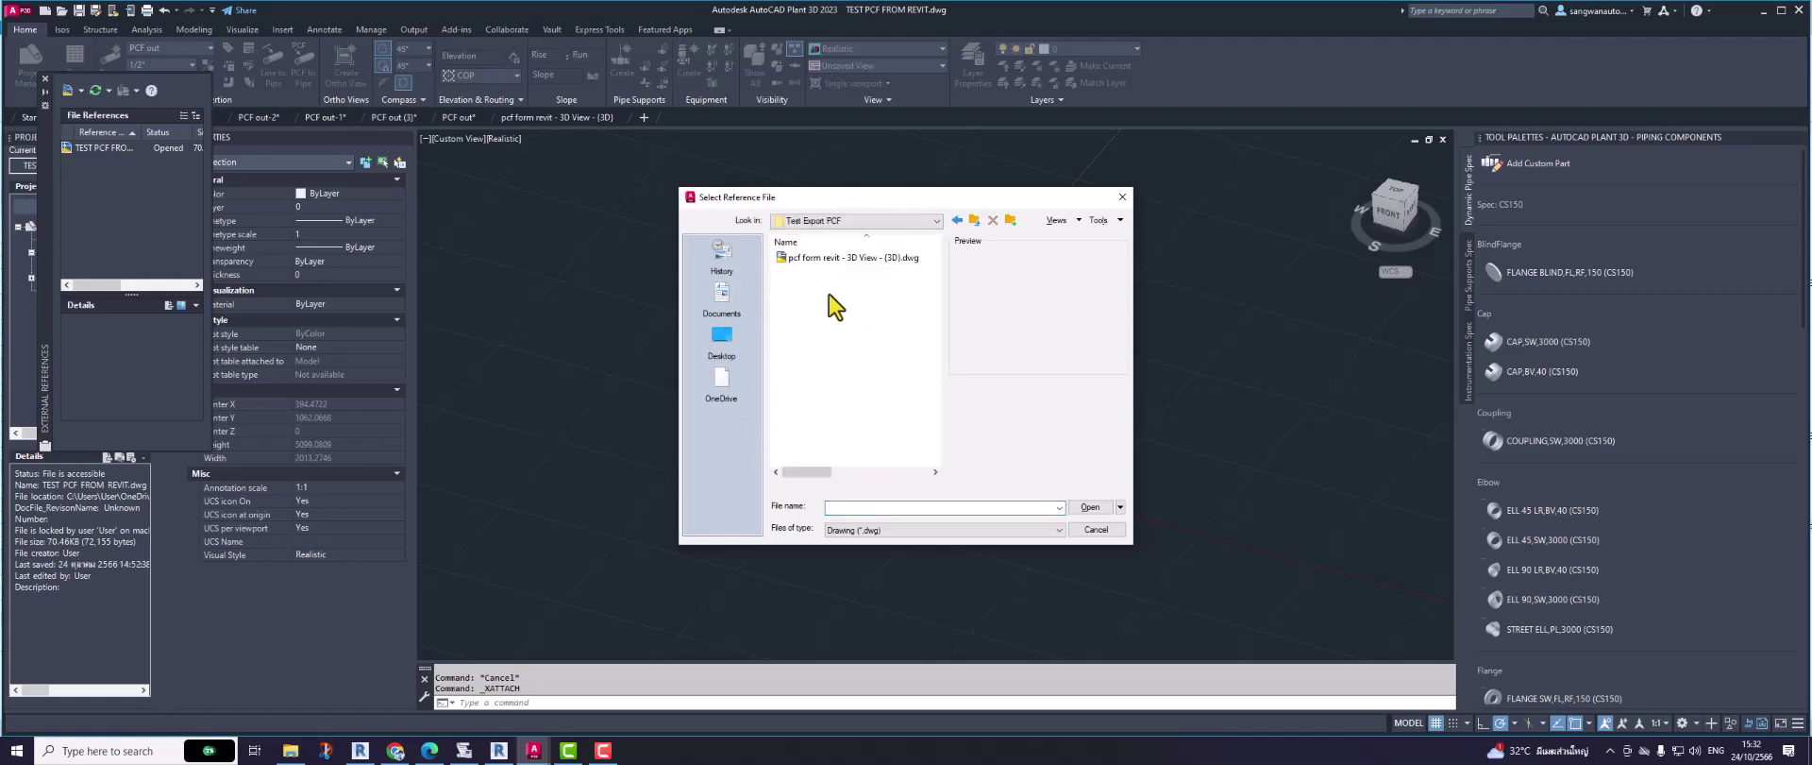
click(819, 258)
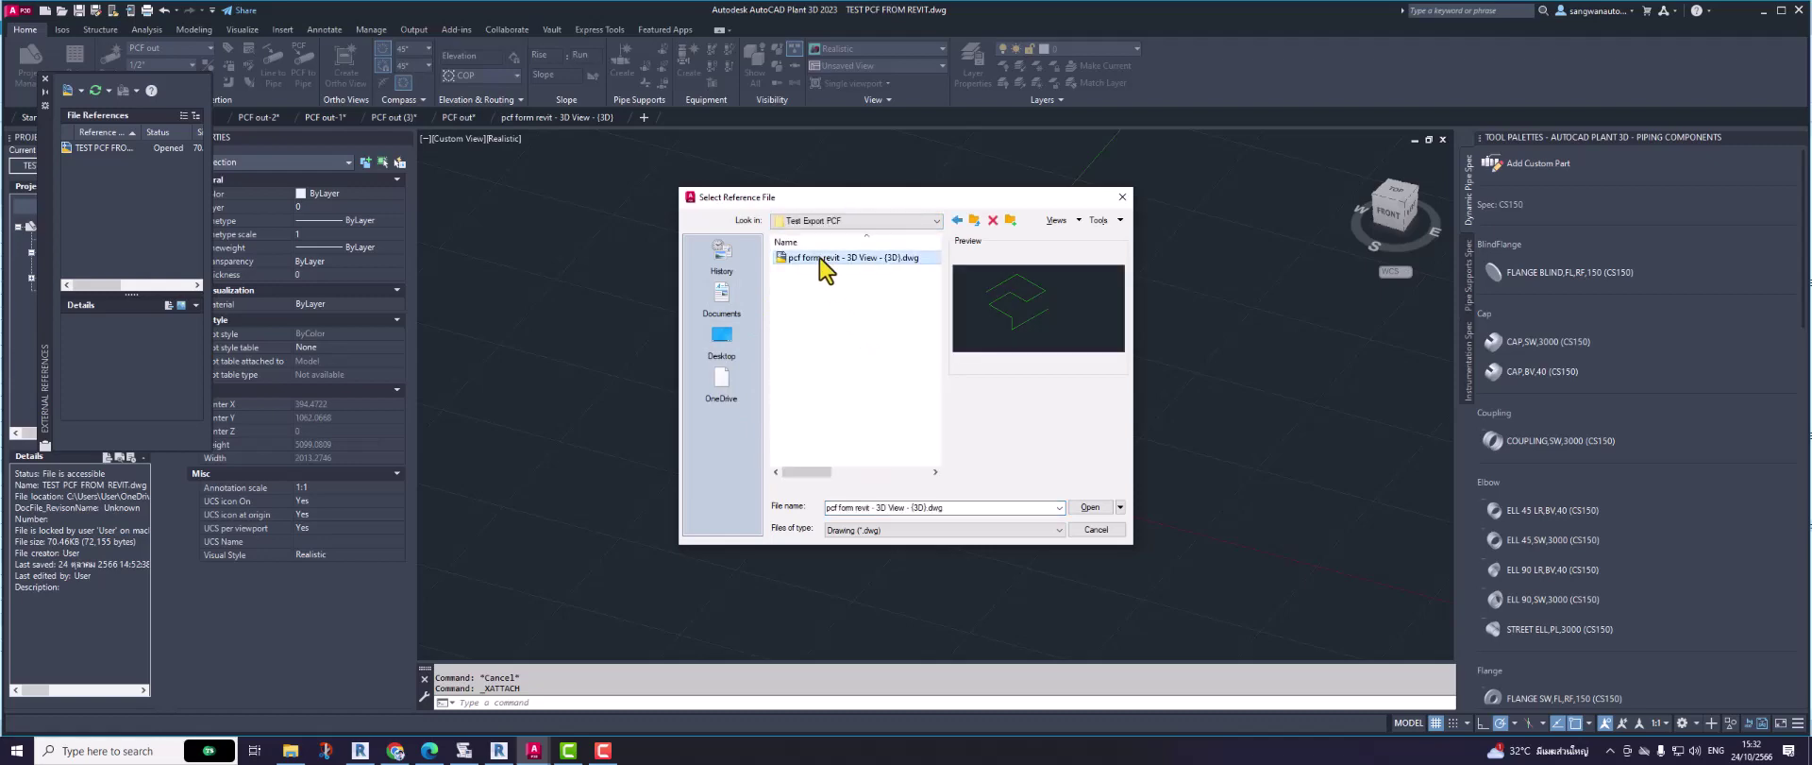
click(1092, 508)
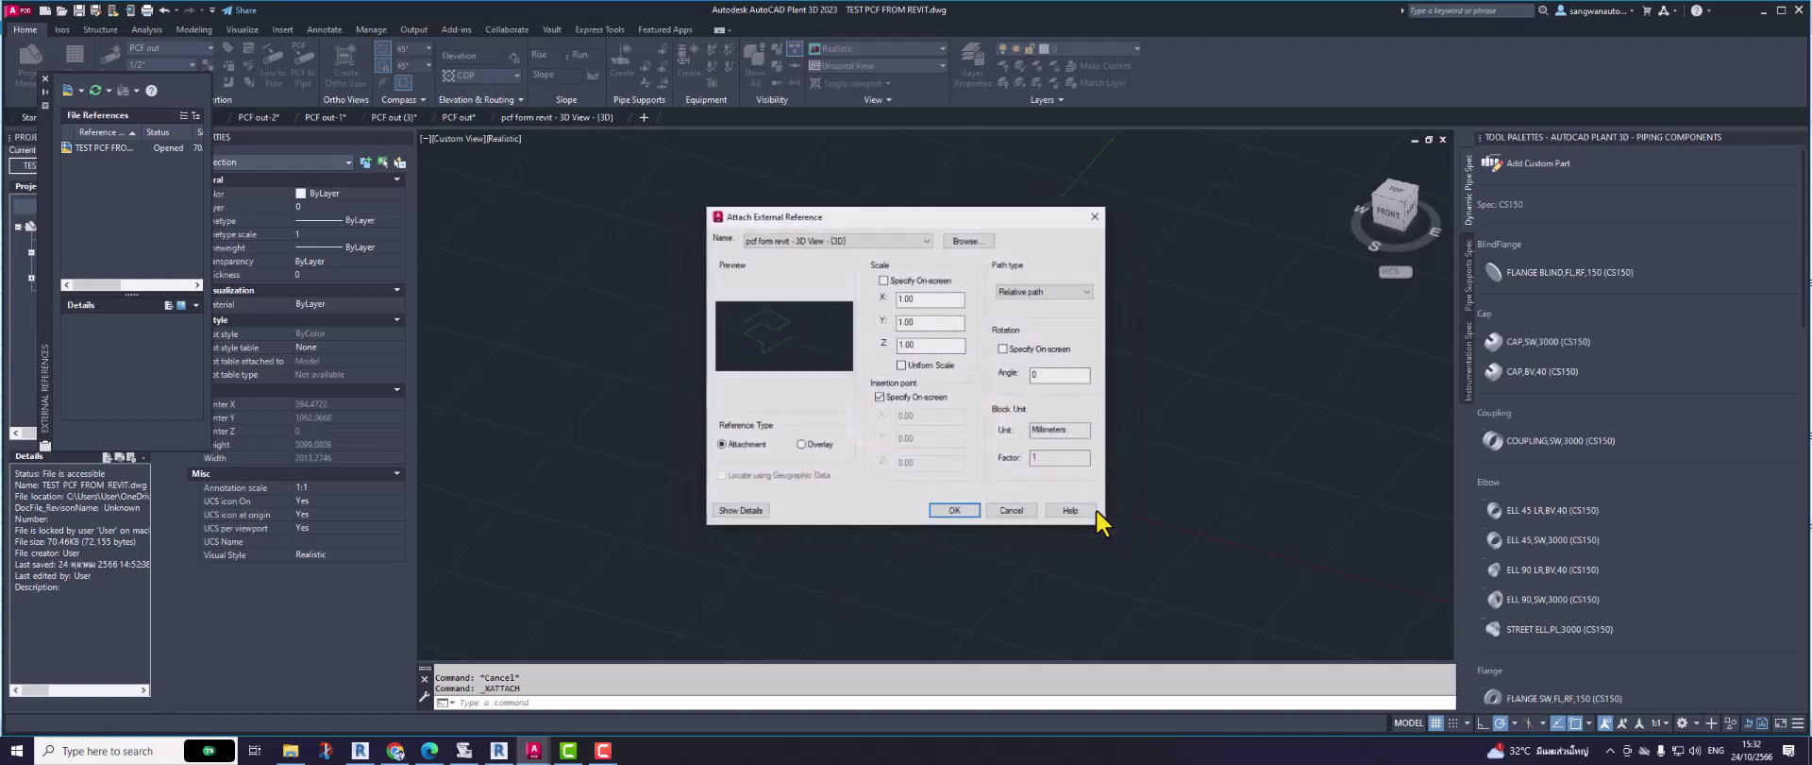
click(921, 396)
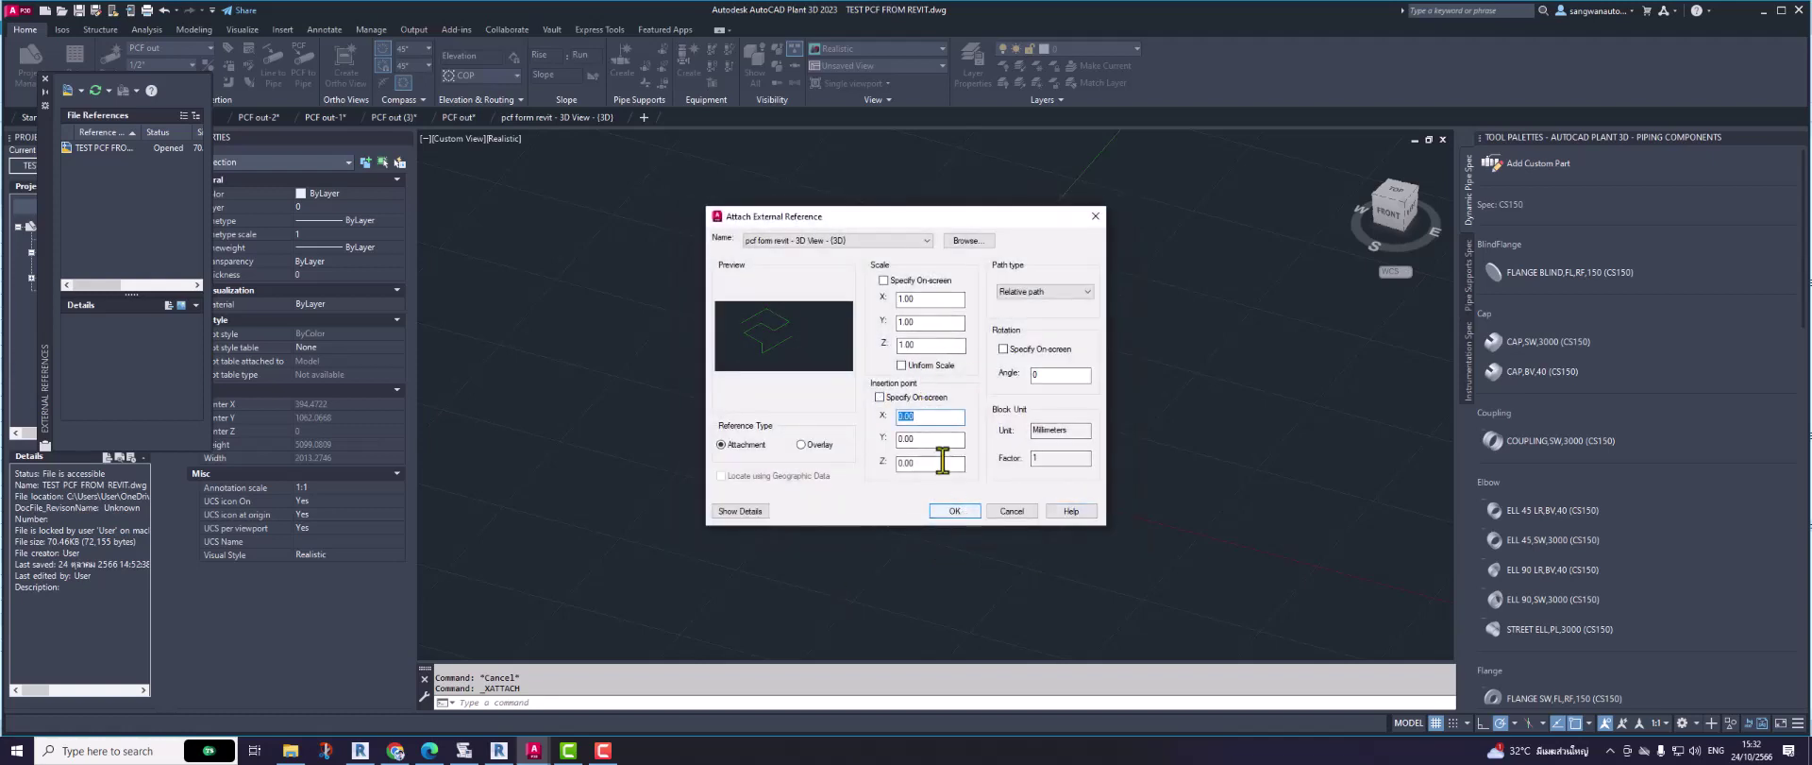
click(967, 512)
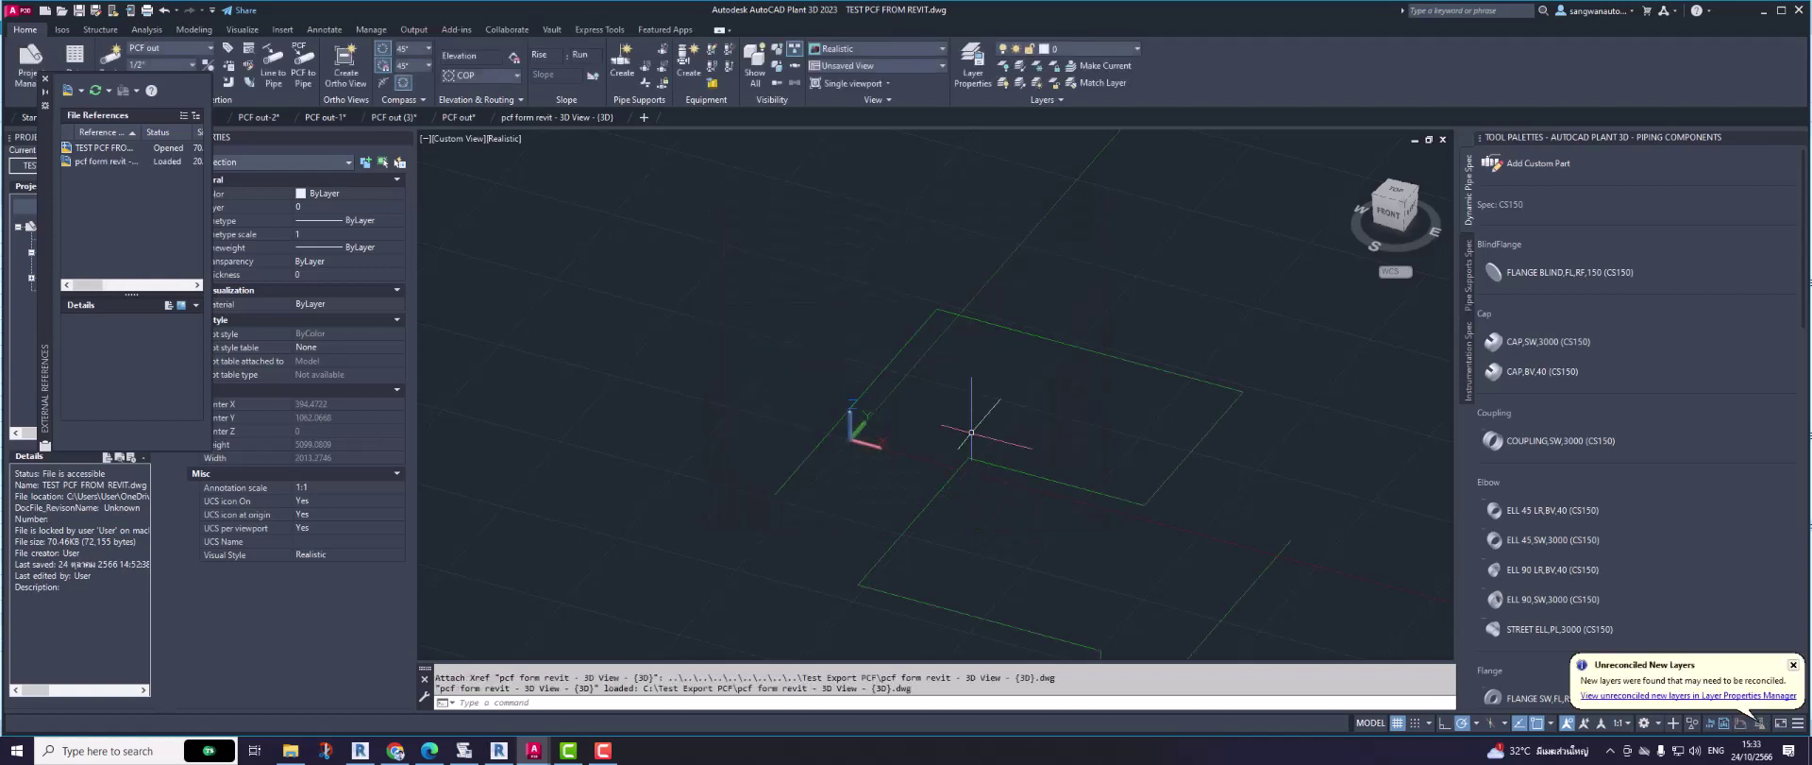
Step: Bind the pcf form revit xref permanently into the current drawing
scroll(991, 336, up, 5)
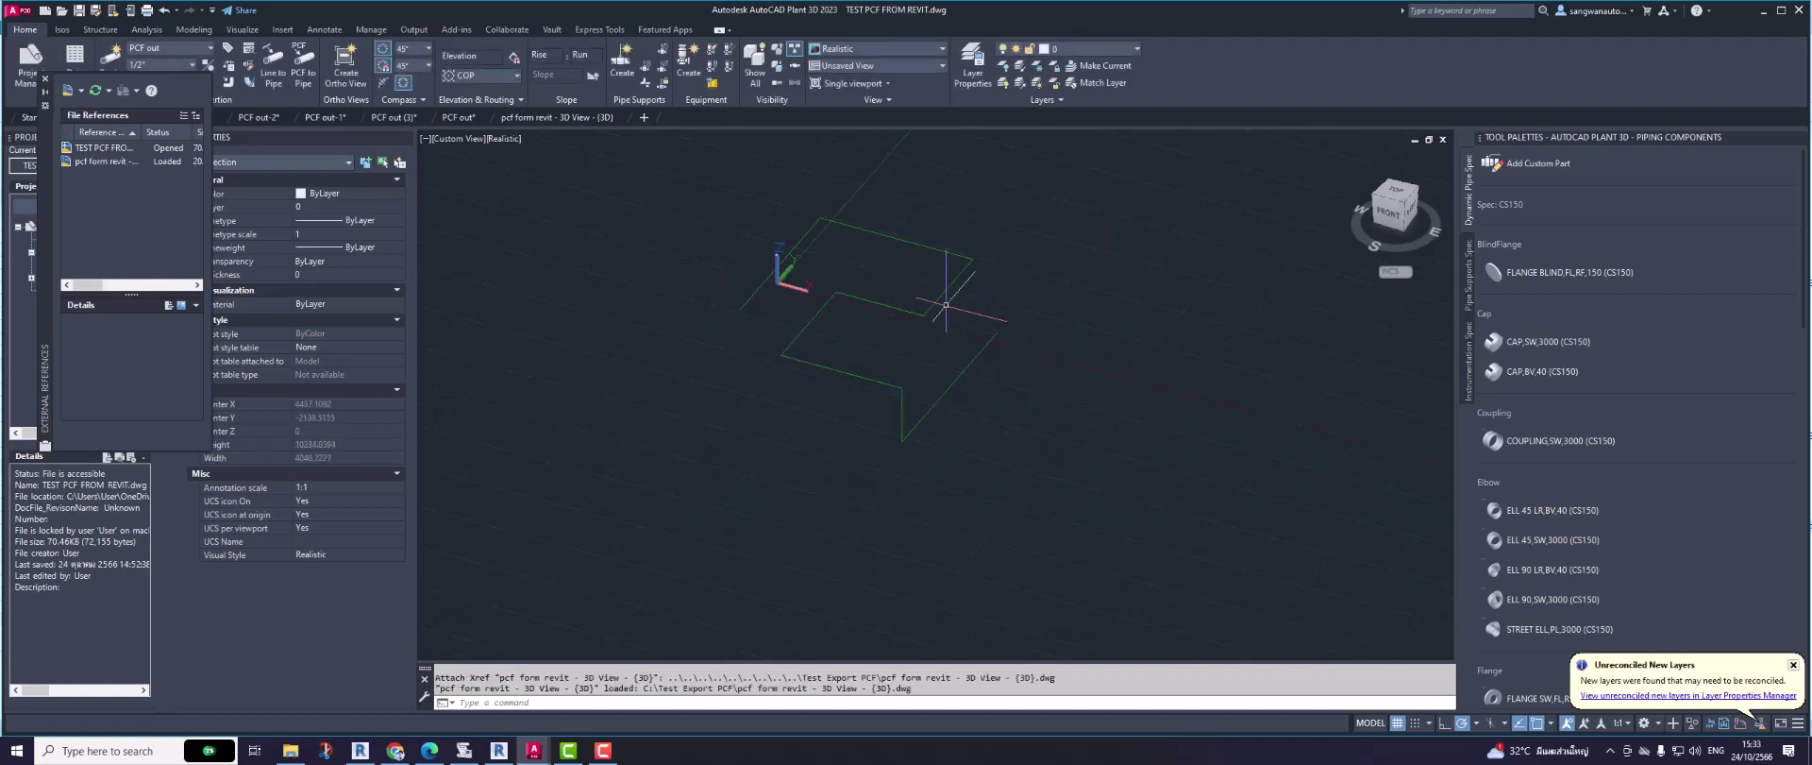
click(104, 161)
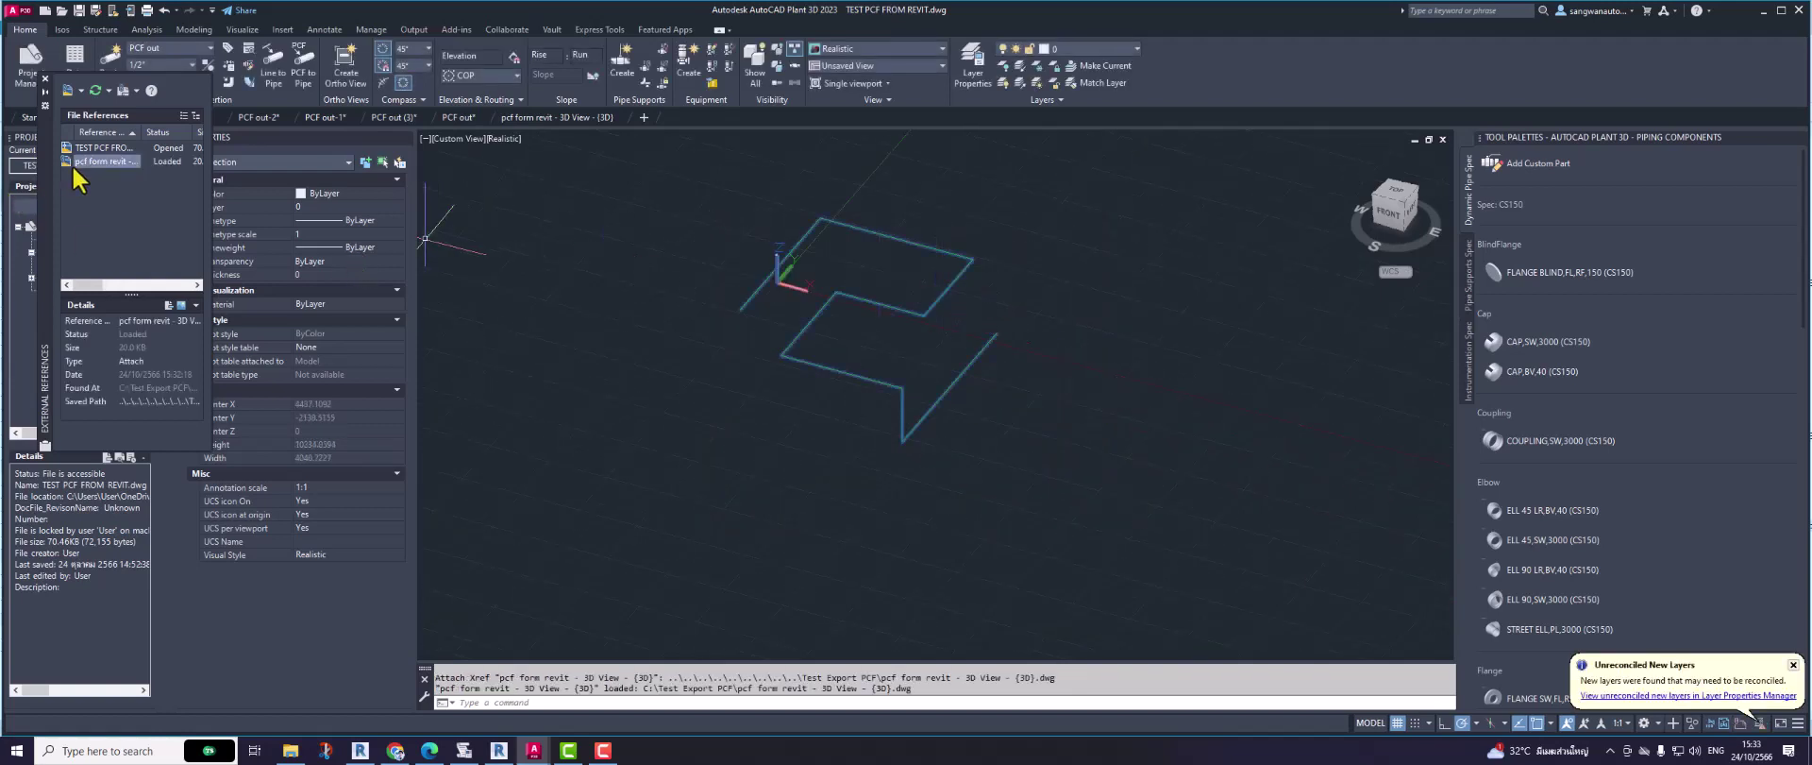
click(273, 66)
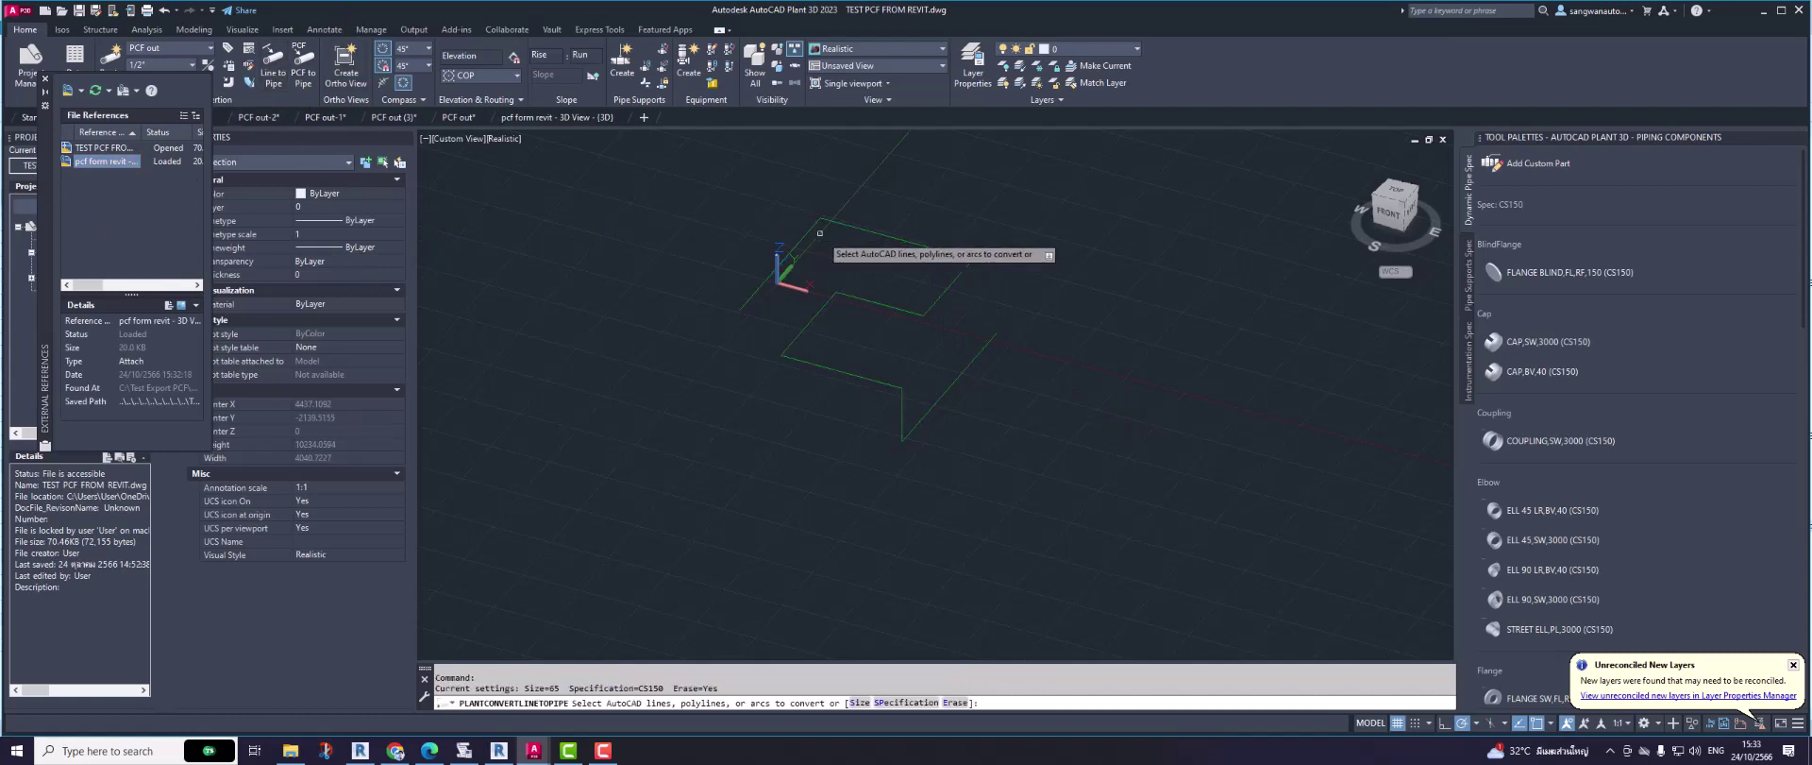
key(Escape)
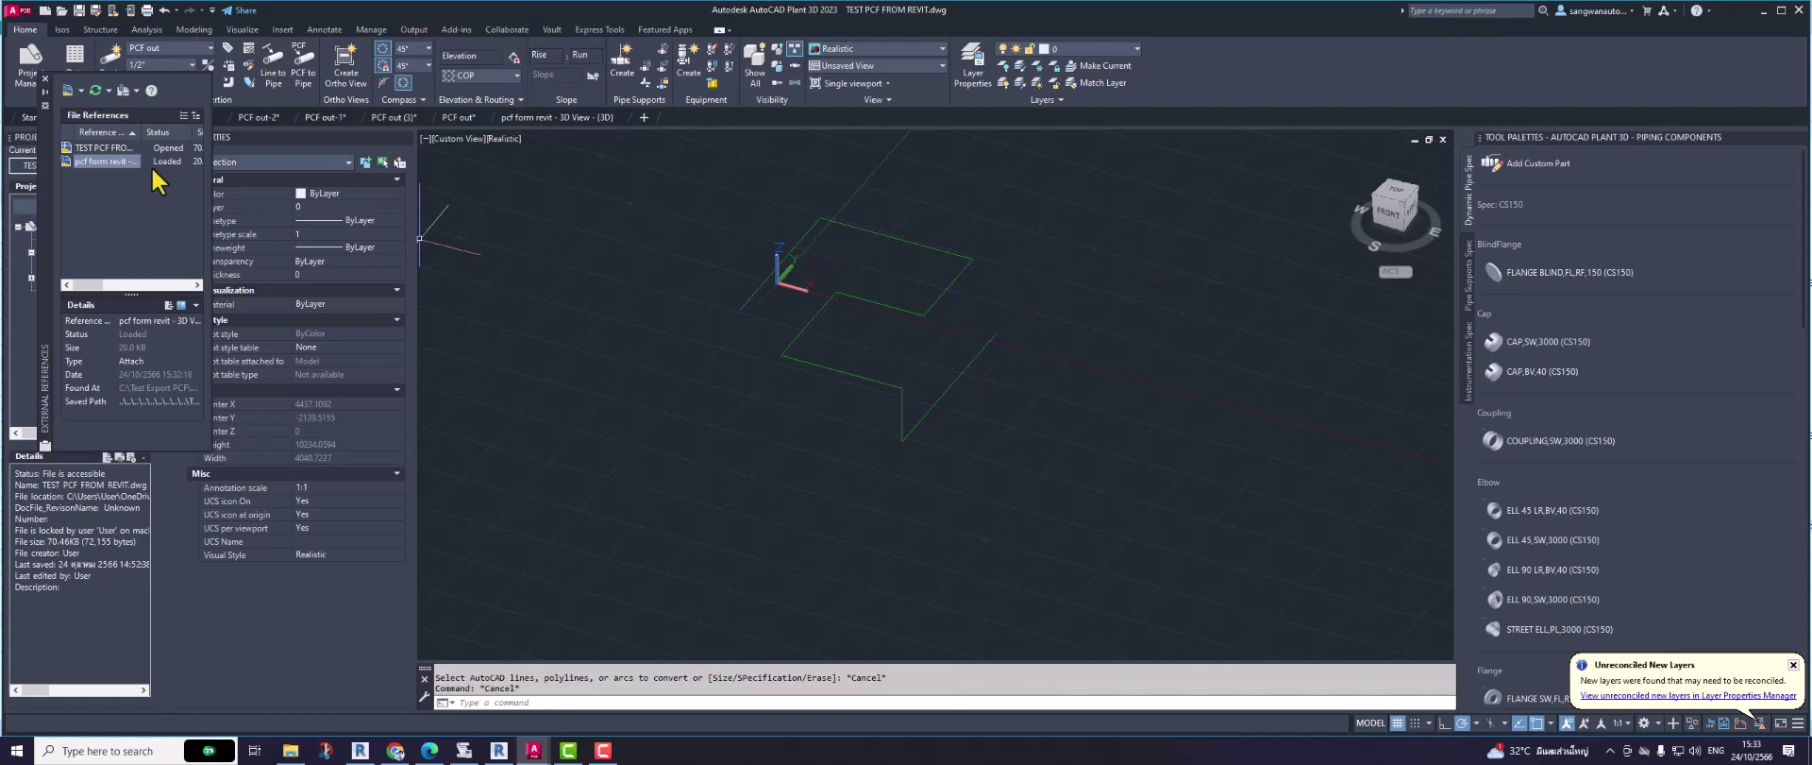
right_click(128, 173)
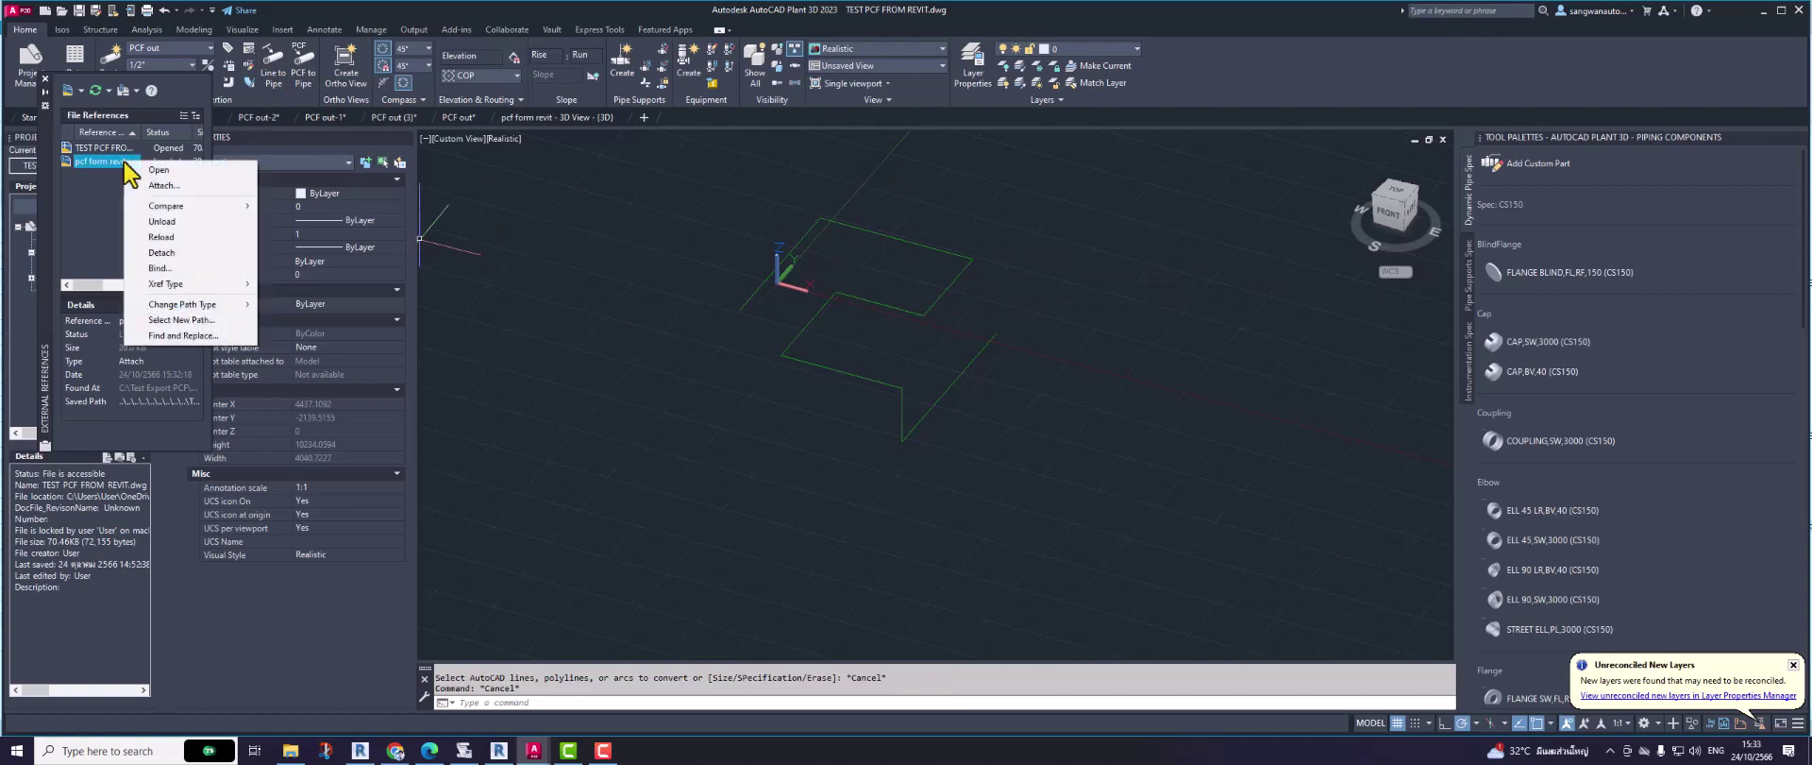
click(180, 268)
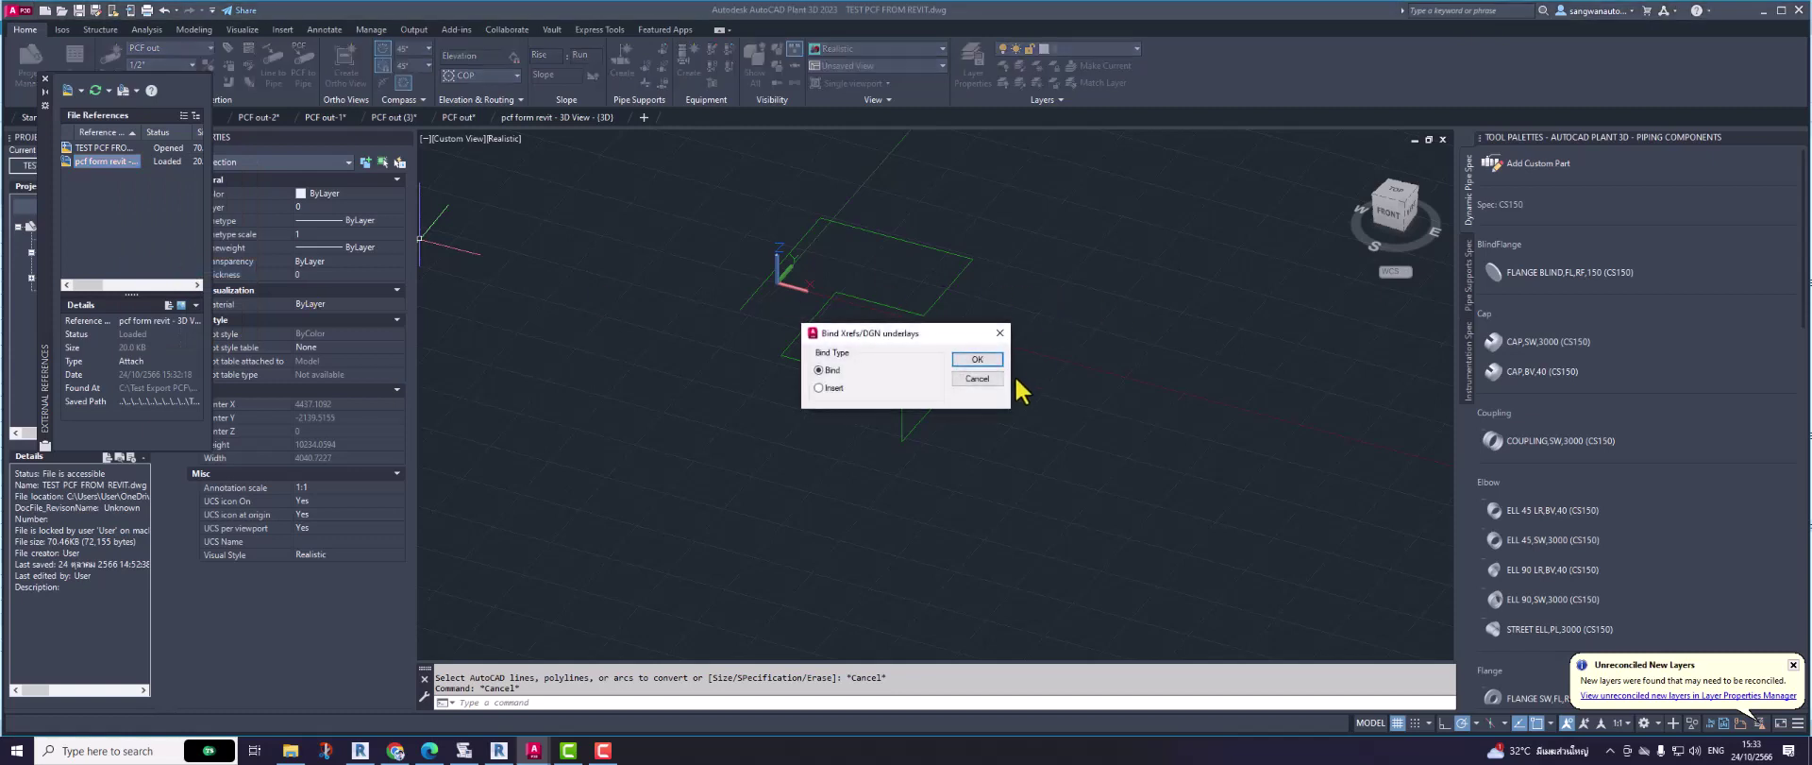
click(979, 361)
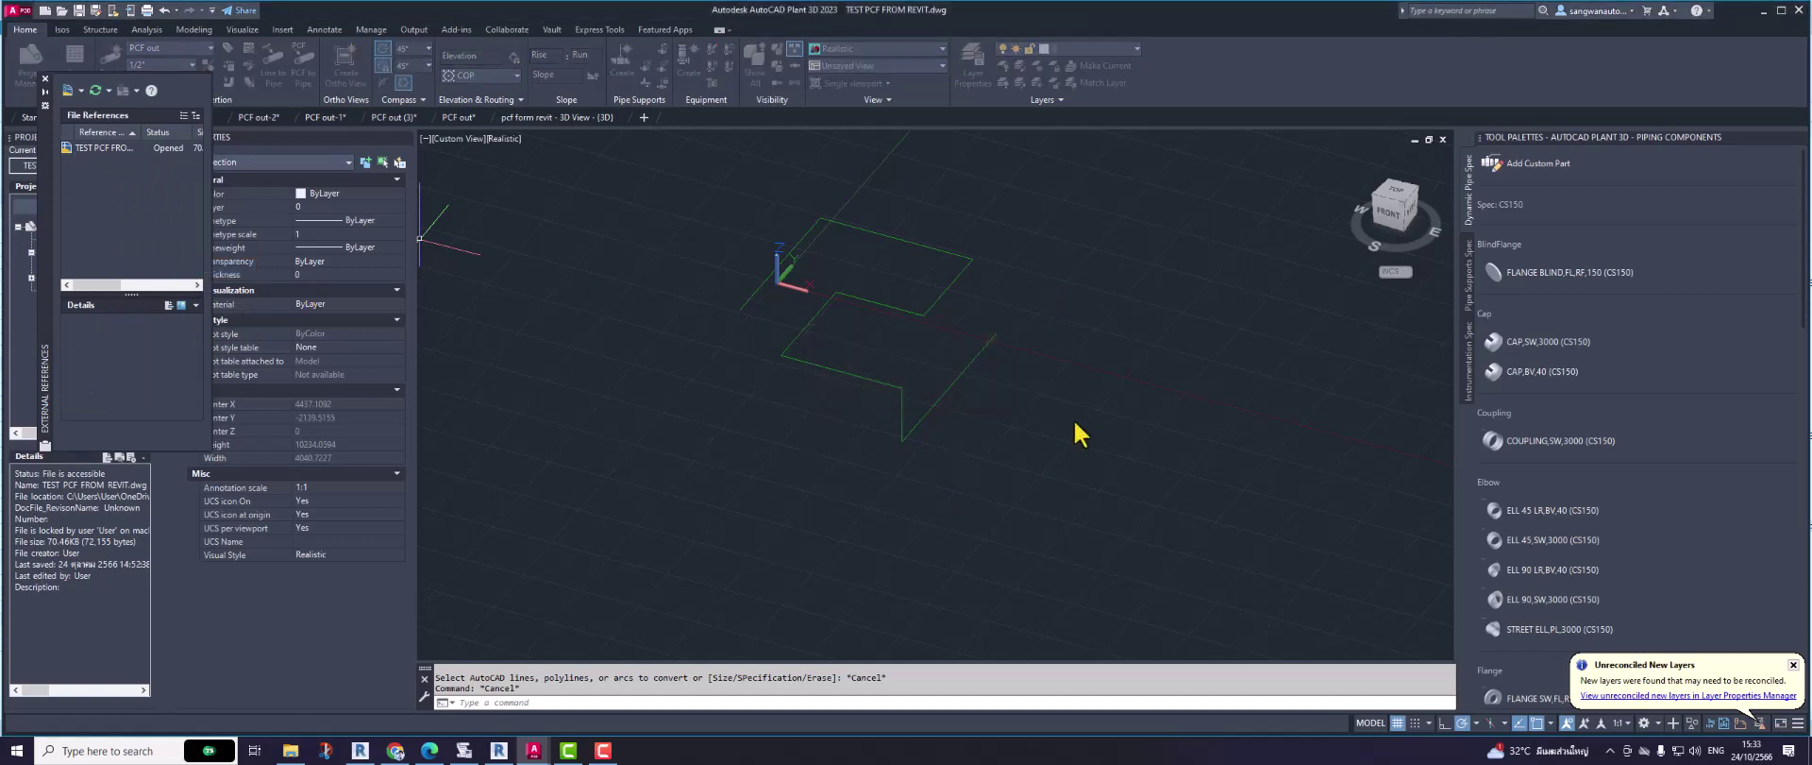
click(938, 302)
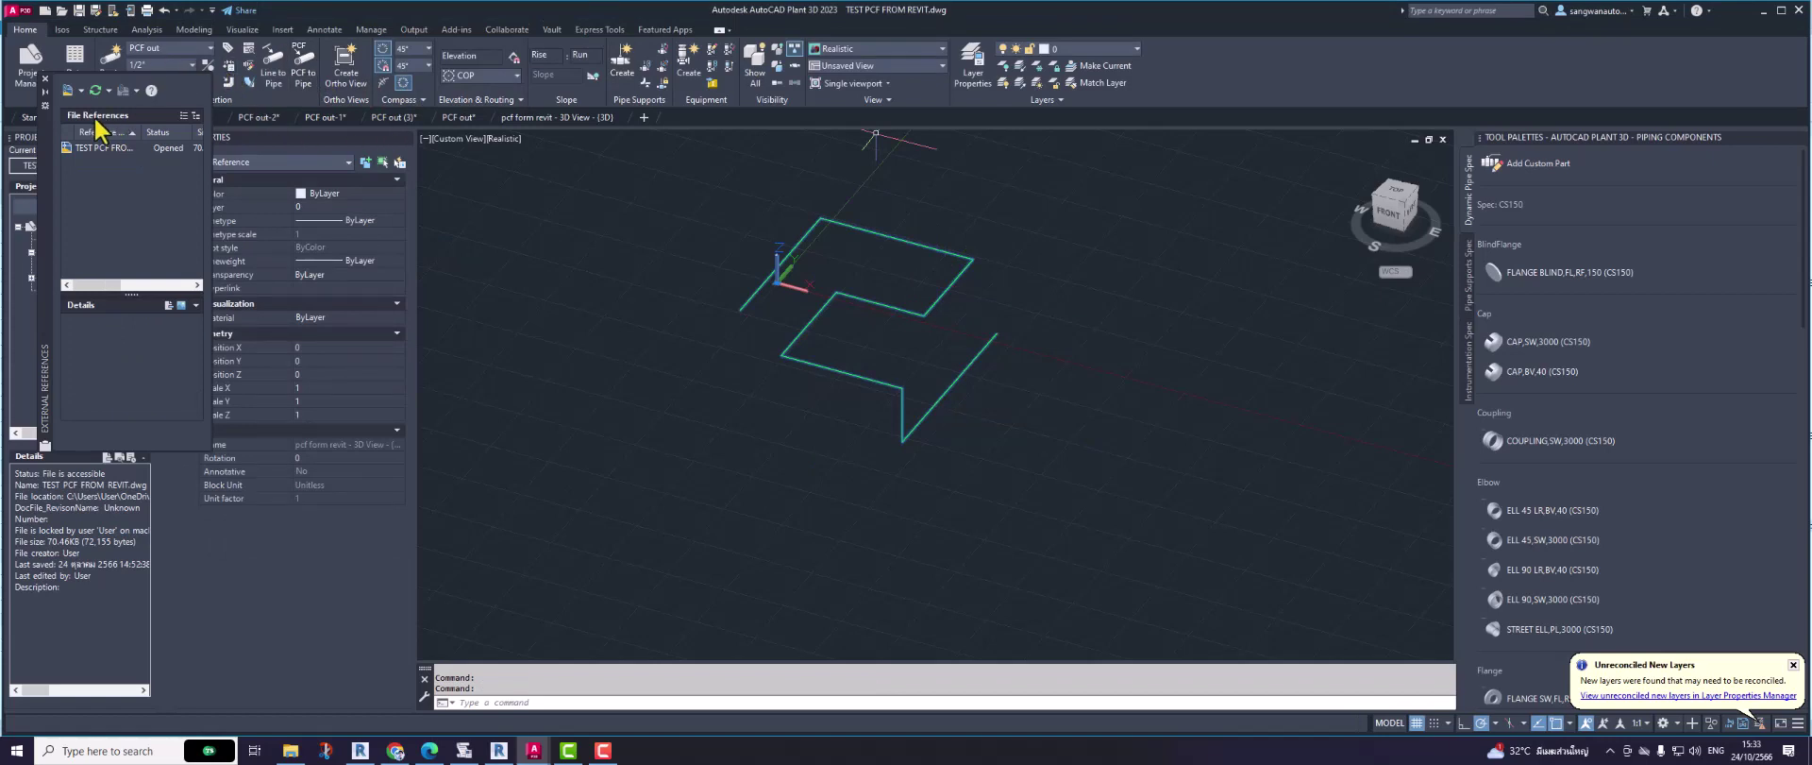
click(44, 79)
text(EX)
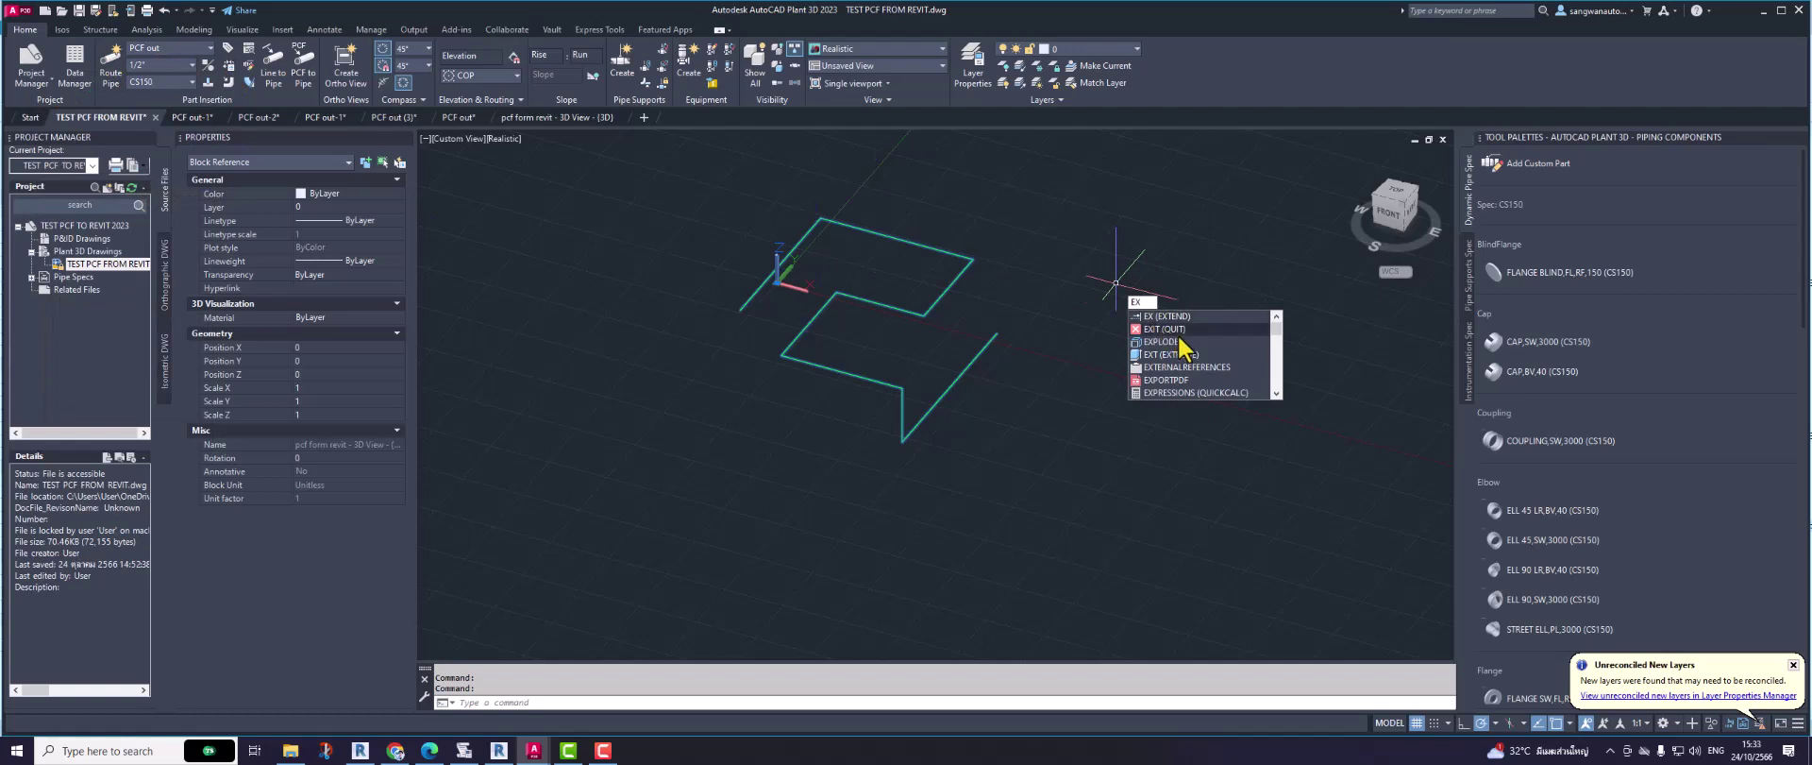
Step: Explode the route block and JOIN its eight lines into one 3D polyline
click(1171, 355)
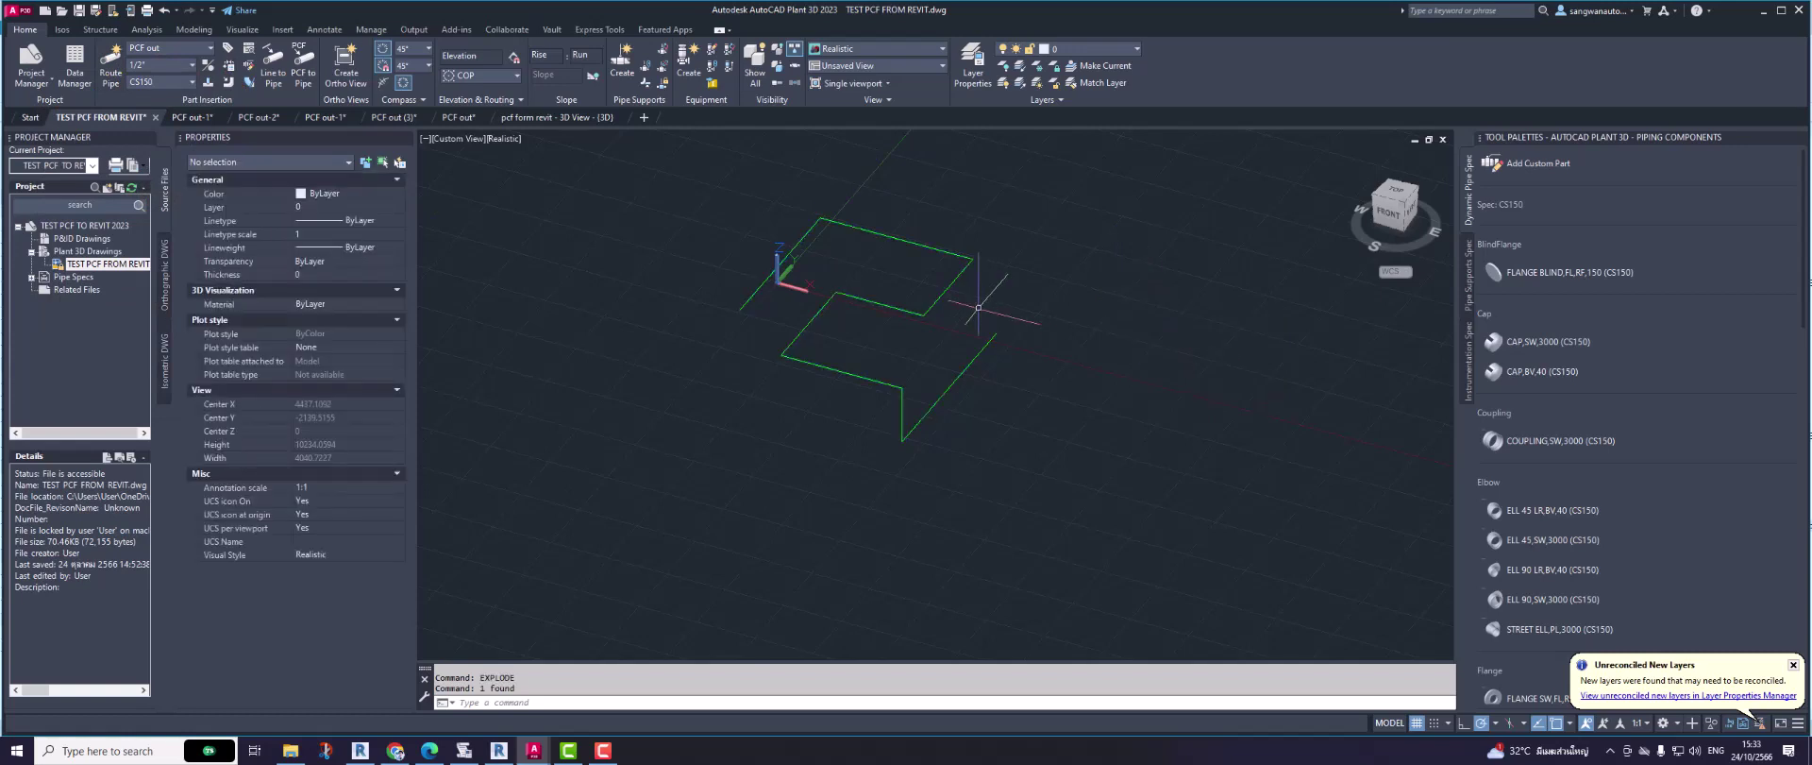
key(Escape)
key(Escape)
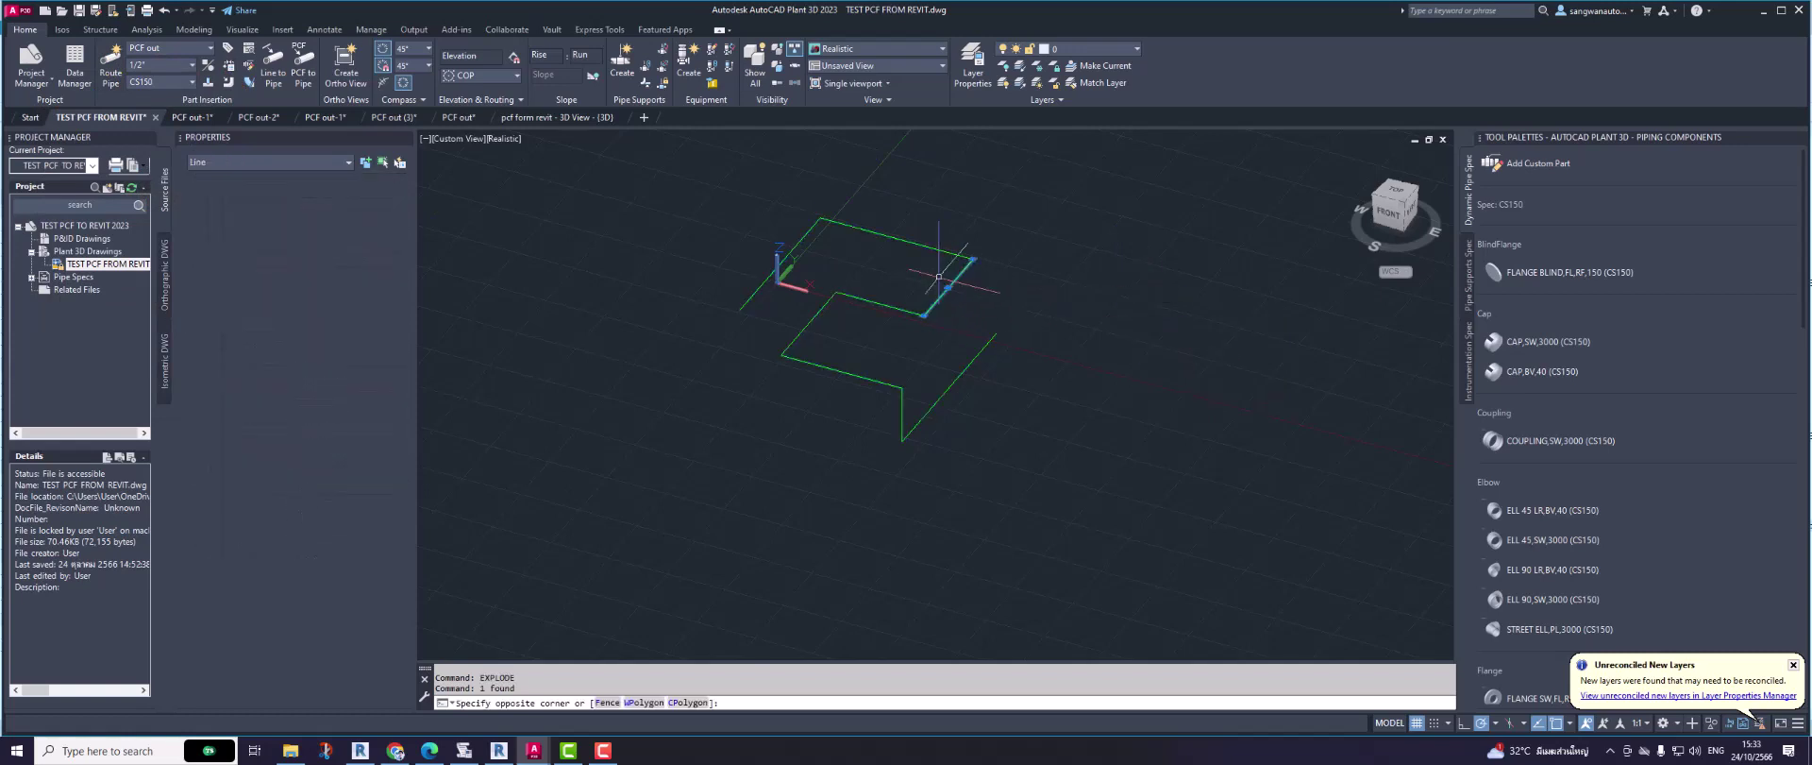
text(join)
key(Return)
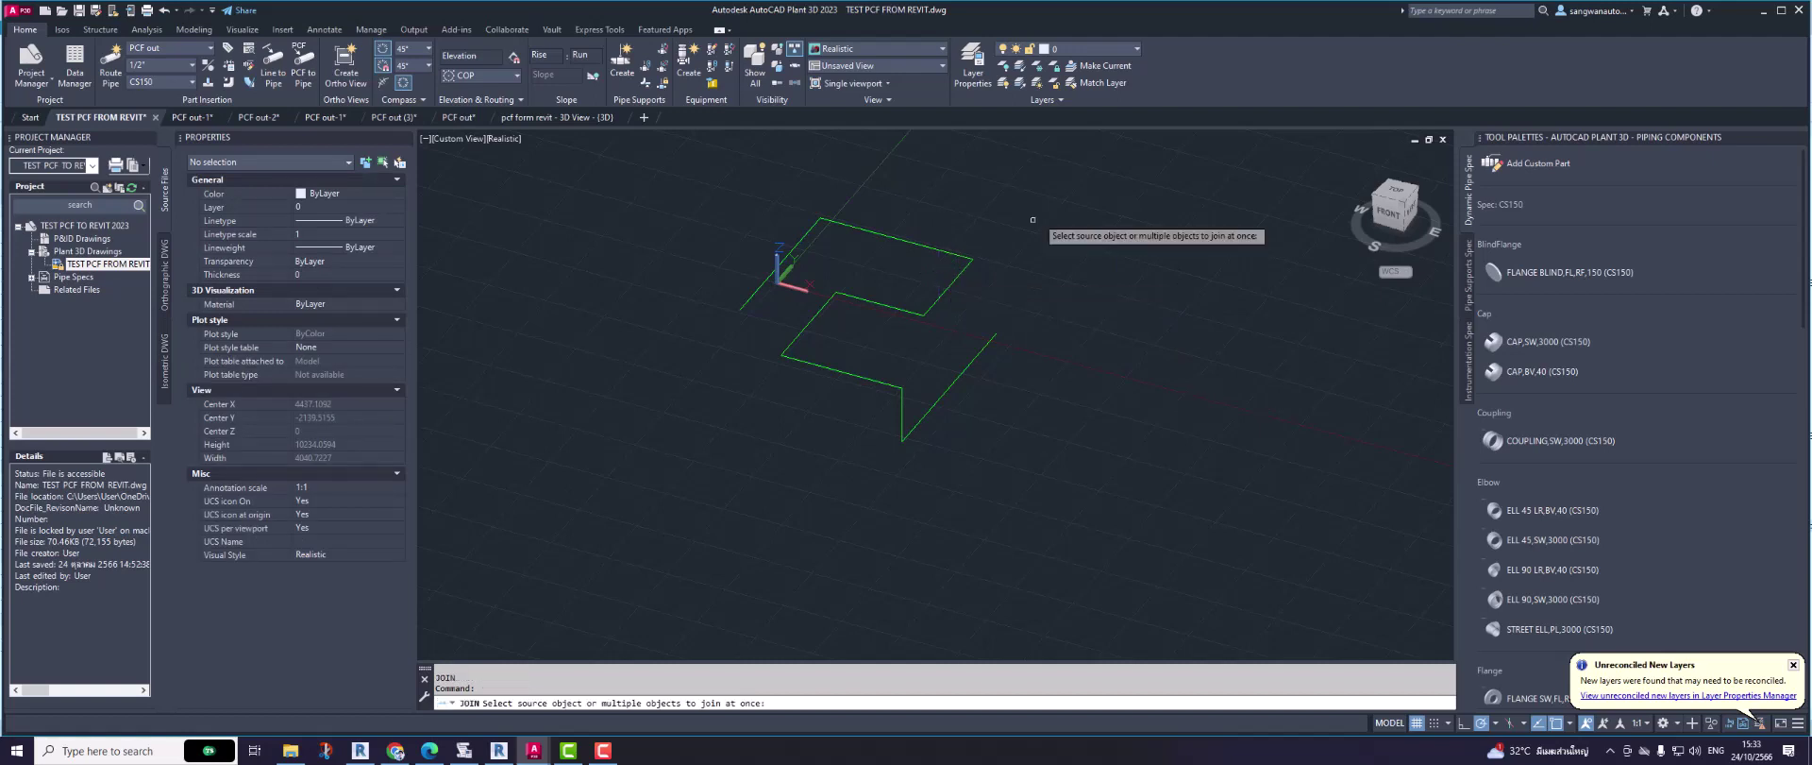
click(1067, 181)
click(718, 590)
key(Return)
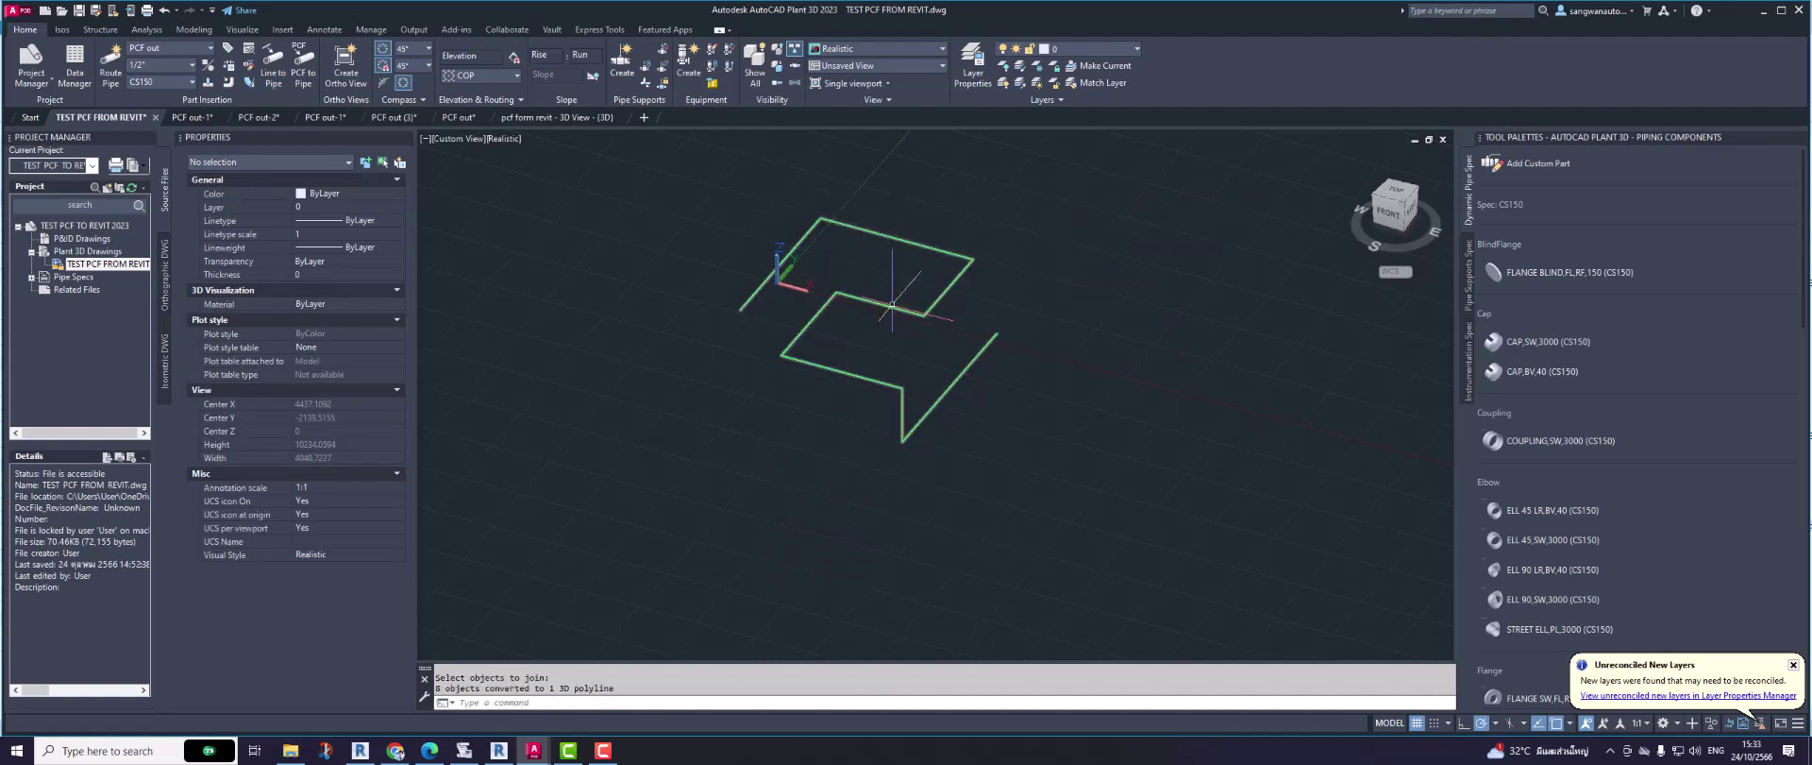
click(892, 304)
key(Escape)
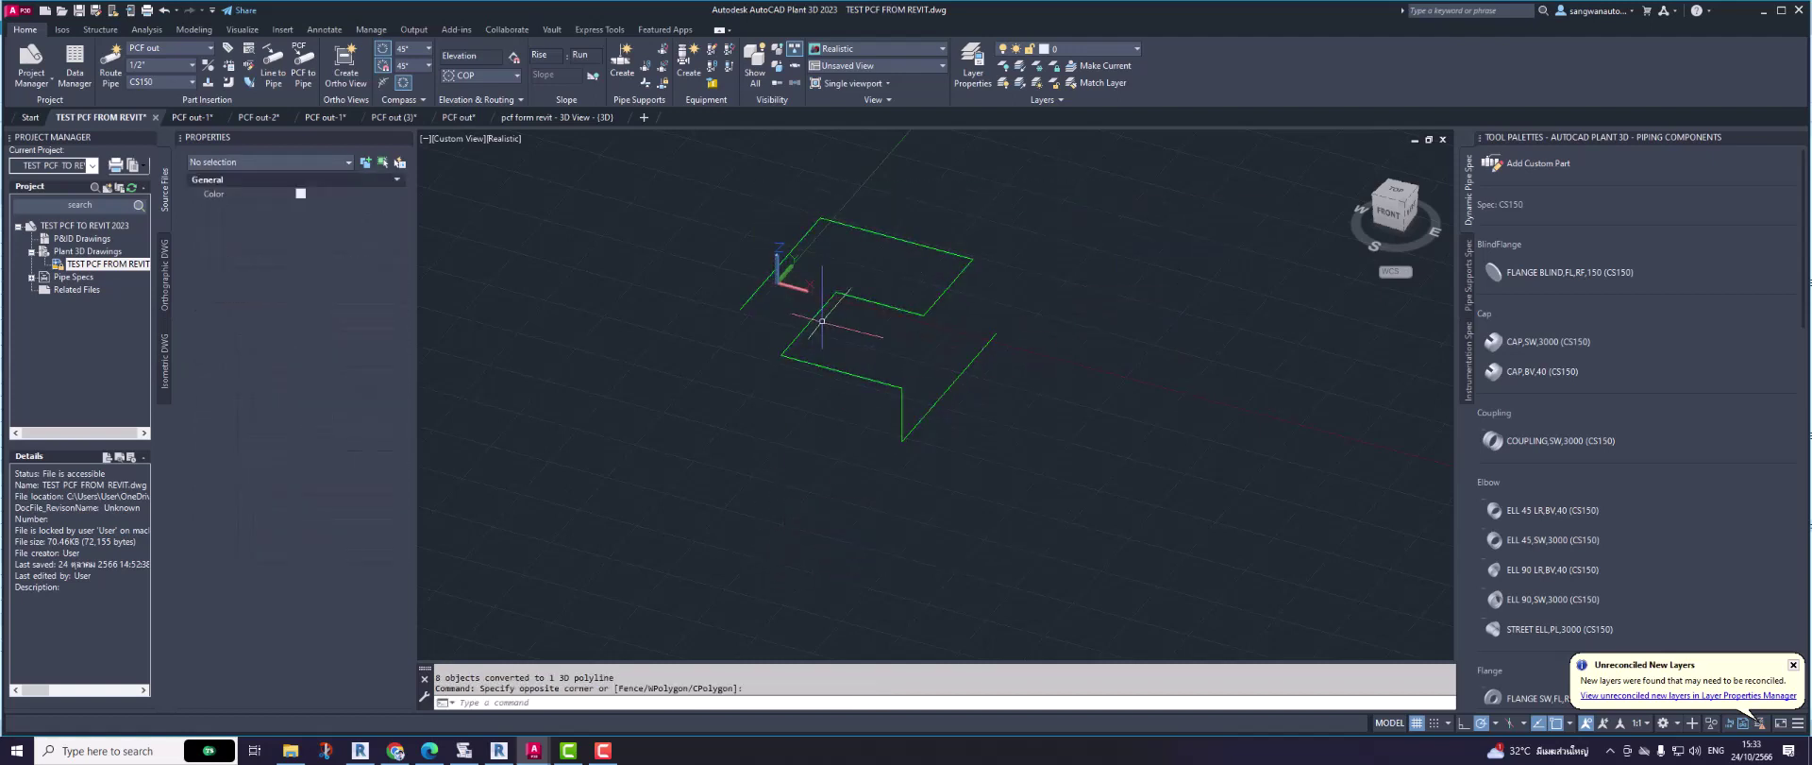
Step: Orbit the route, turn Ortho on (F8) and the grid off (F7)
mouse_move(811, 323)
shift+middle_down()
mouse_move(853, 429)
mouse_move(813, 437)
mouse_move(890, 433)
mouse_move(818, 439)
mouse_move(853, 437)
shift+middle_up()
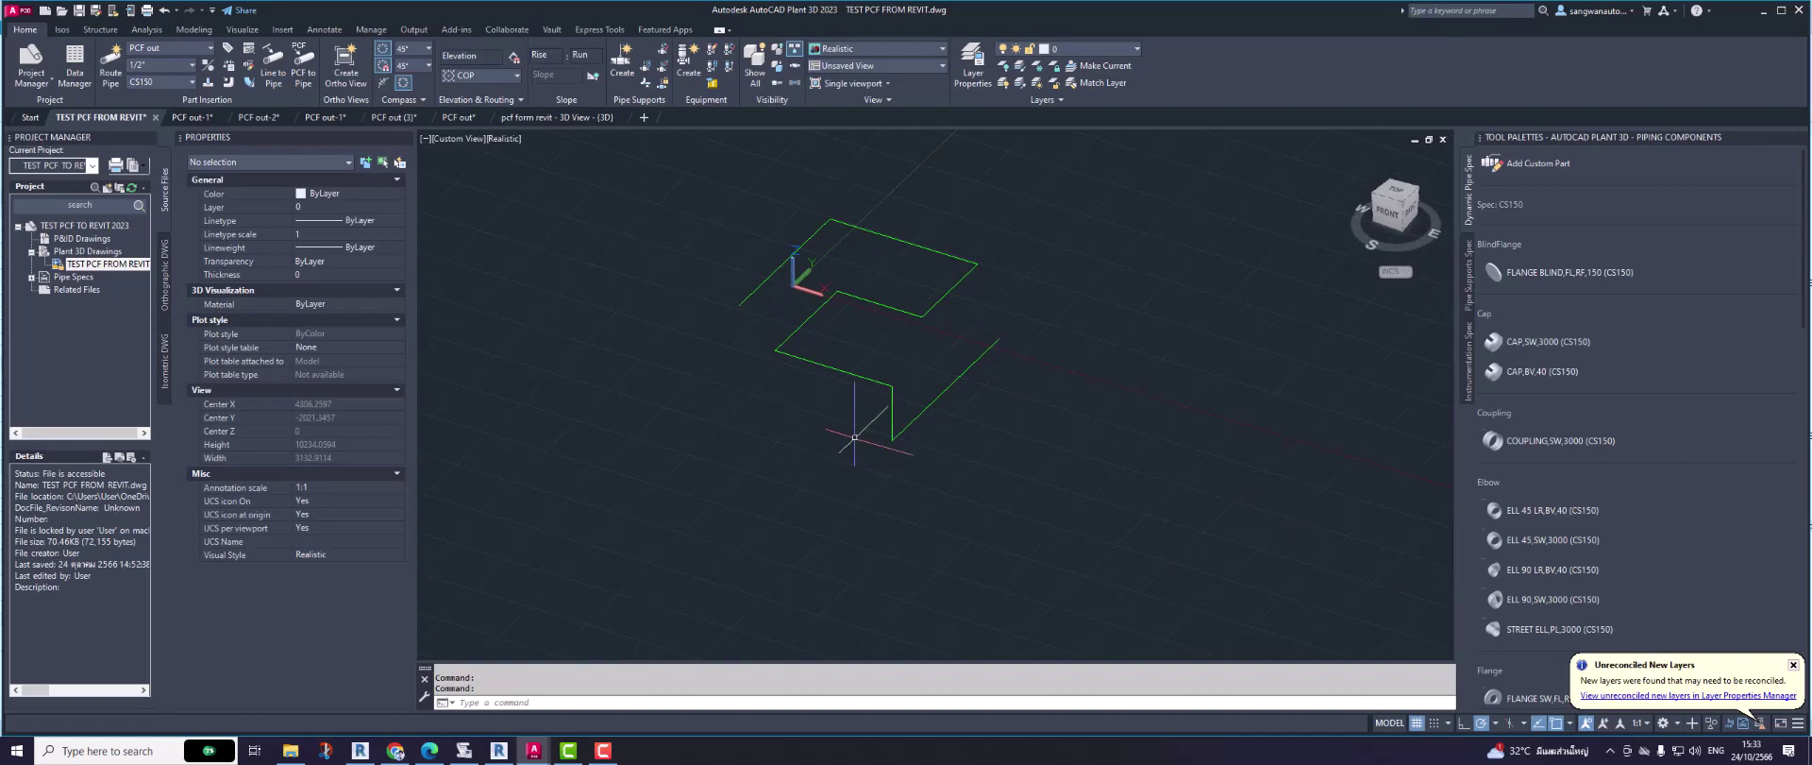
key(F8)
key(F7)
scroll(911, 214, up, 3)
scroll(912, 213, down, 3)
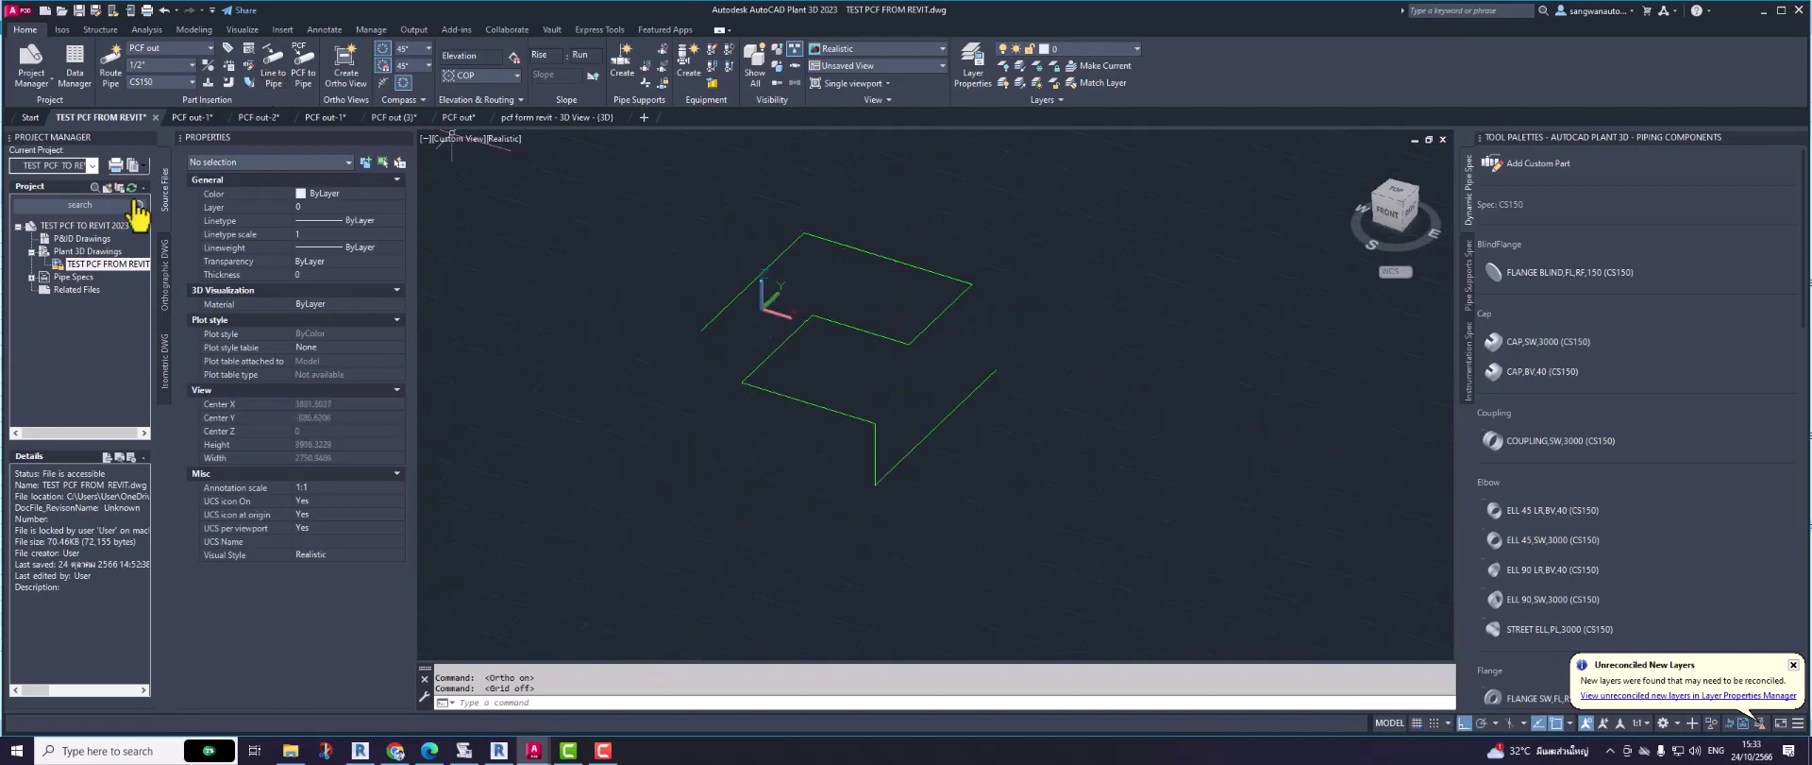
Step: Define new pipeline number 11144 as the current line
click(182, 66)
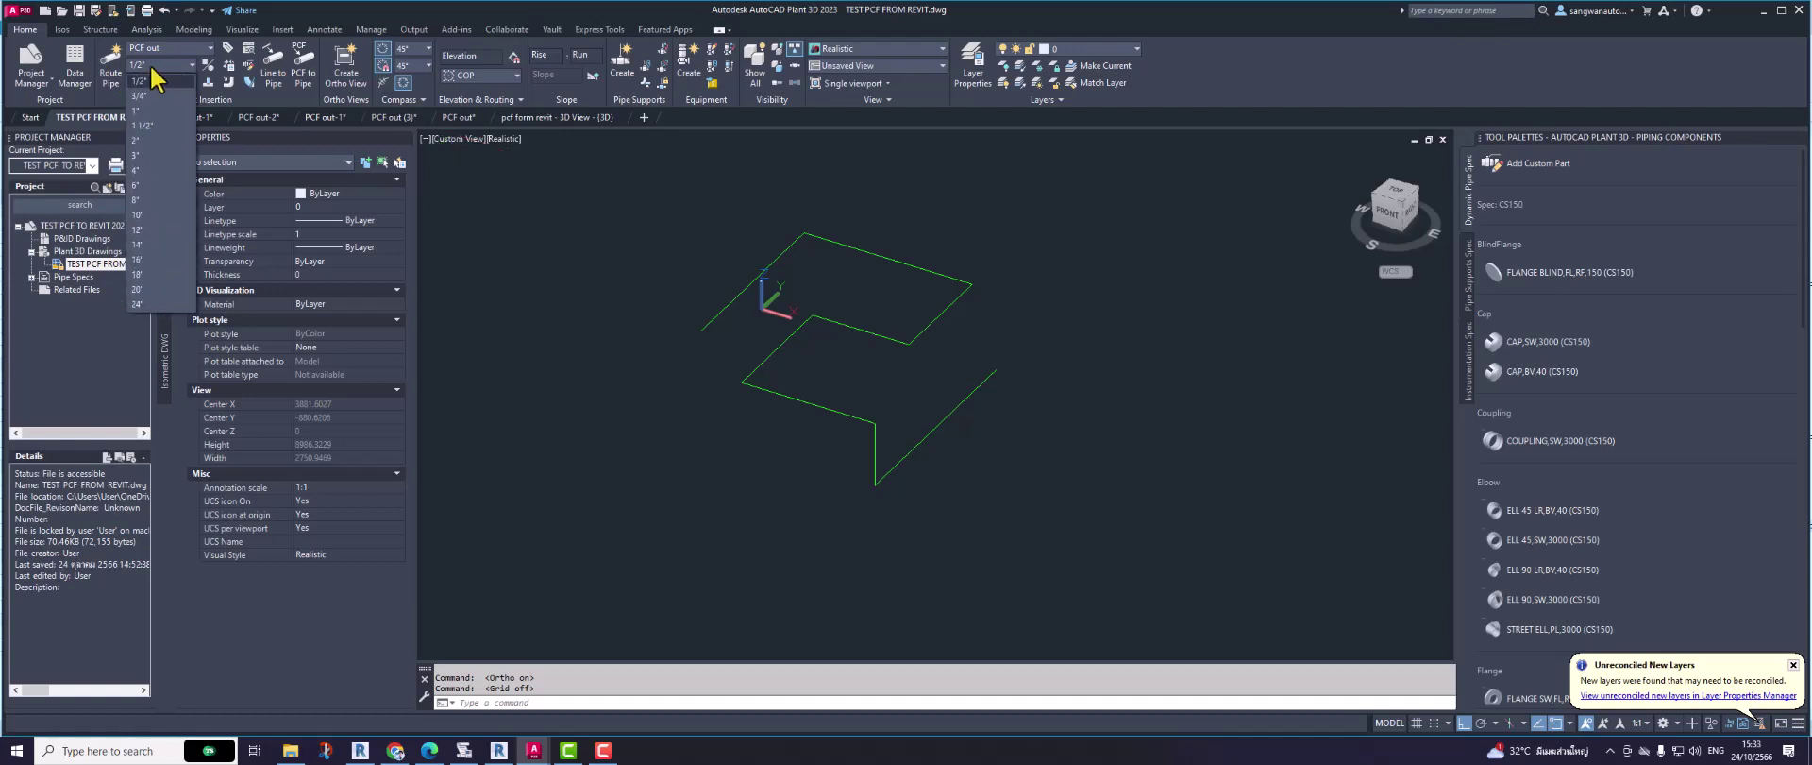
click(185, 64)
click(187, 62)
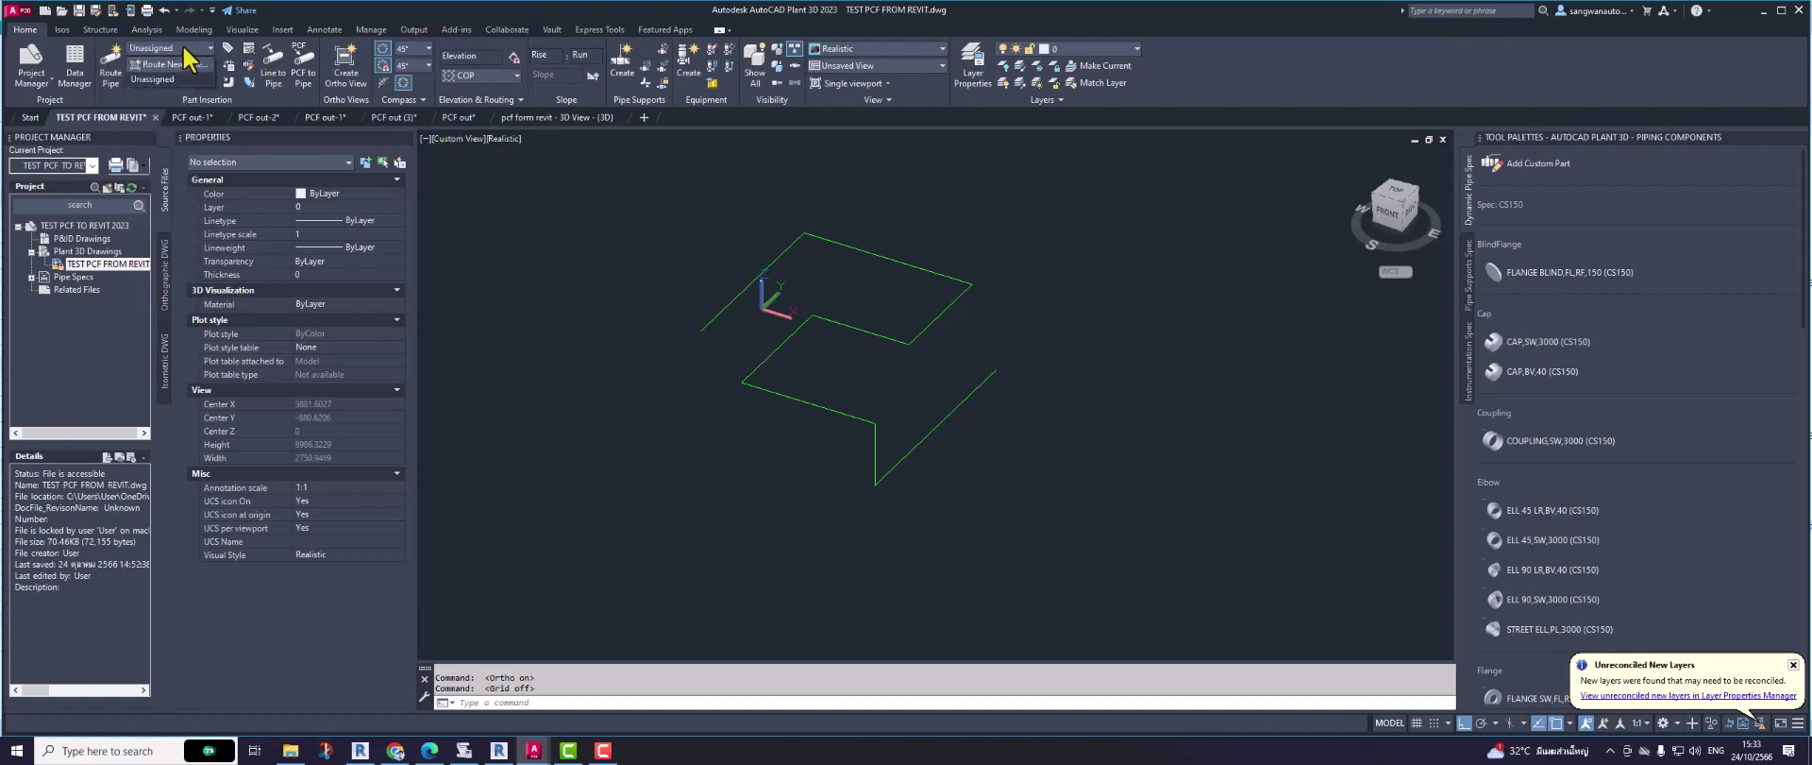
click(185, 55)
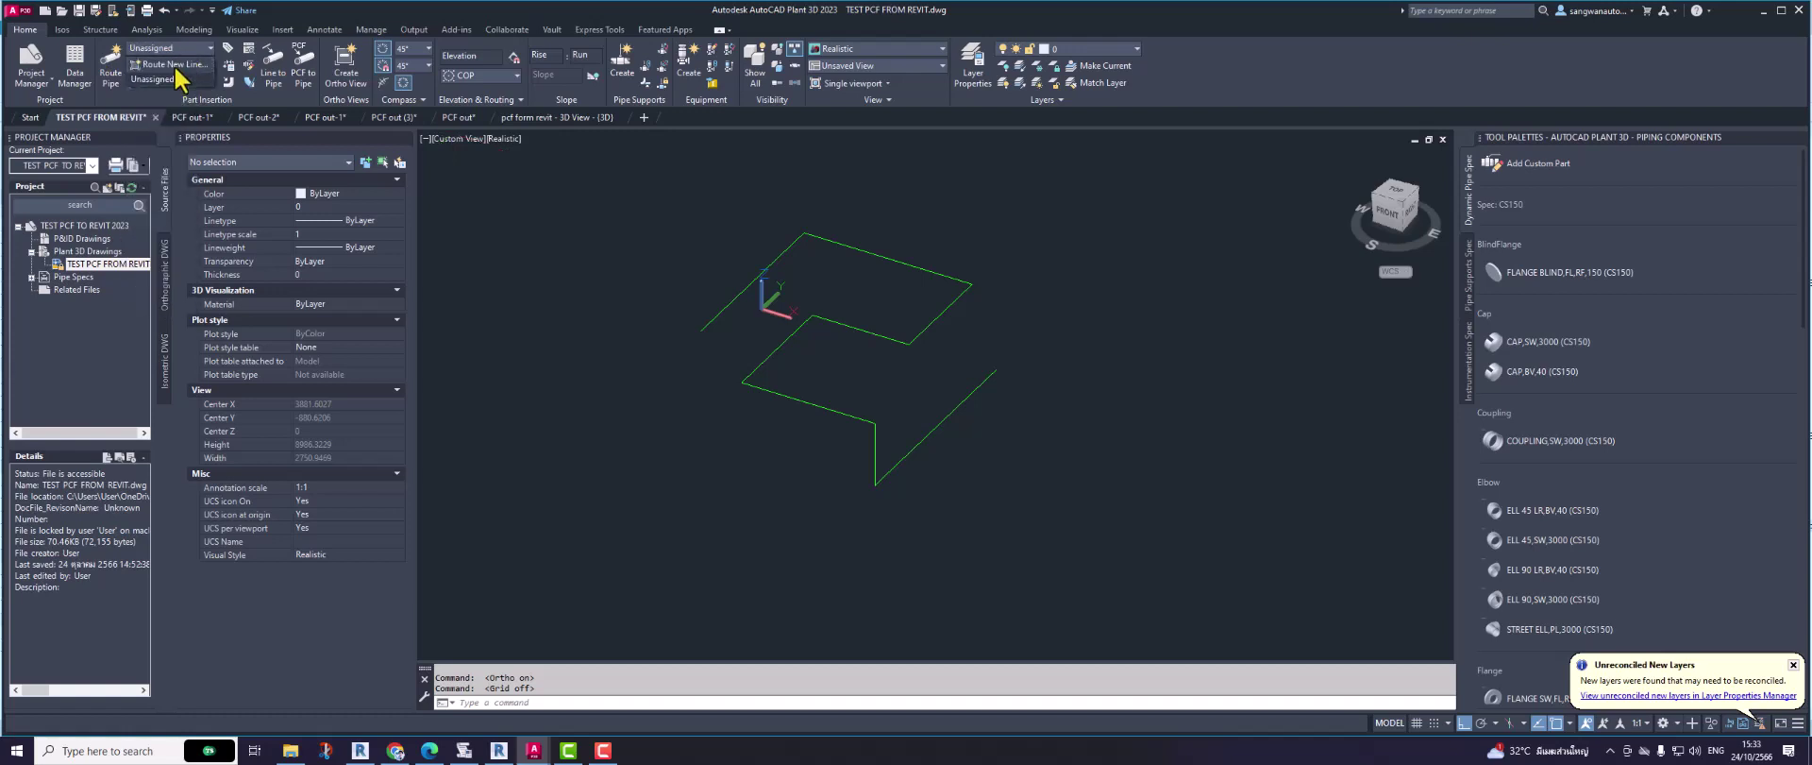
click(185, 57)
click(166, 95)
text(11144)
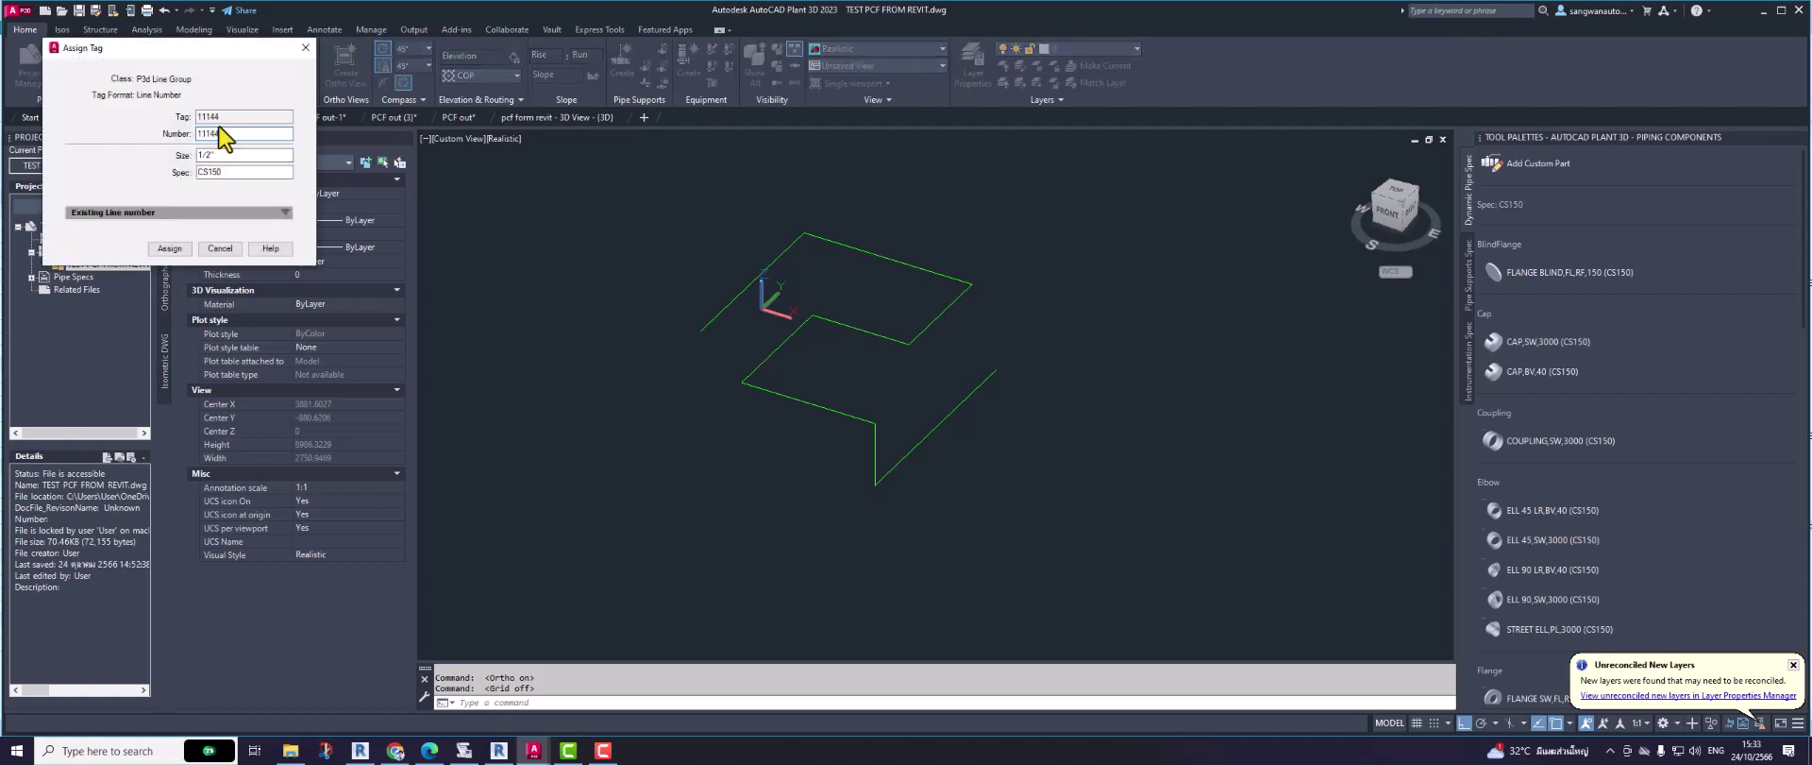
key(Return)
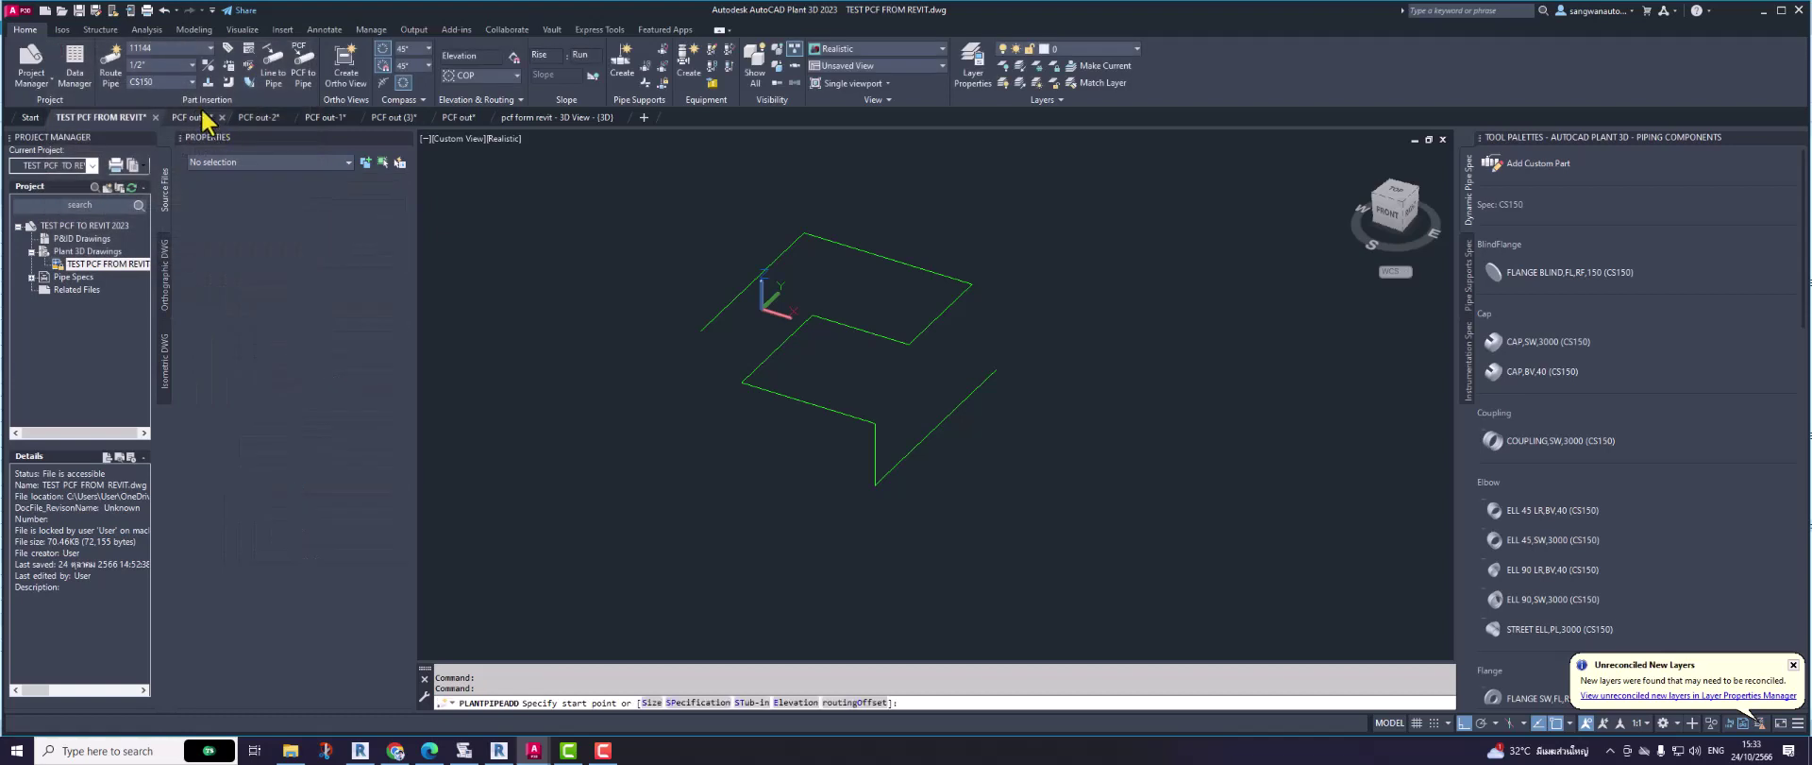
Step: Set the current pipe size to 8" and start Line to Pipe
click(162, 66)
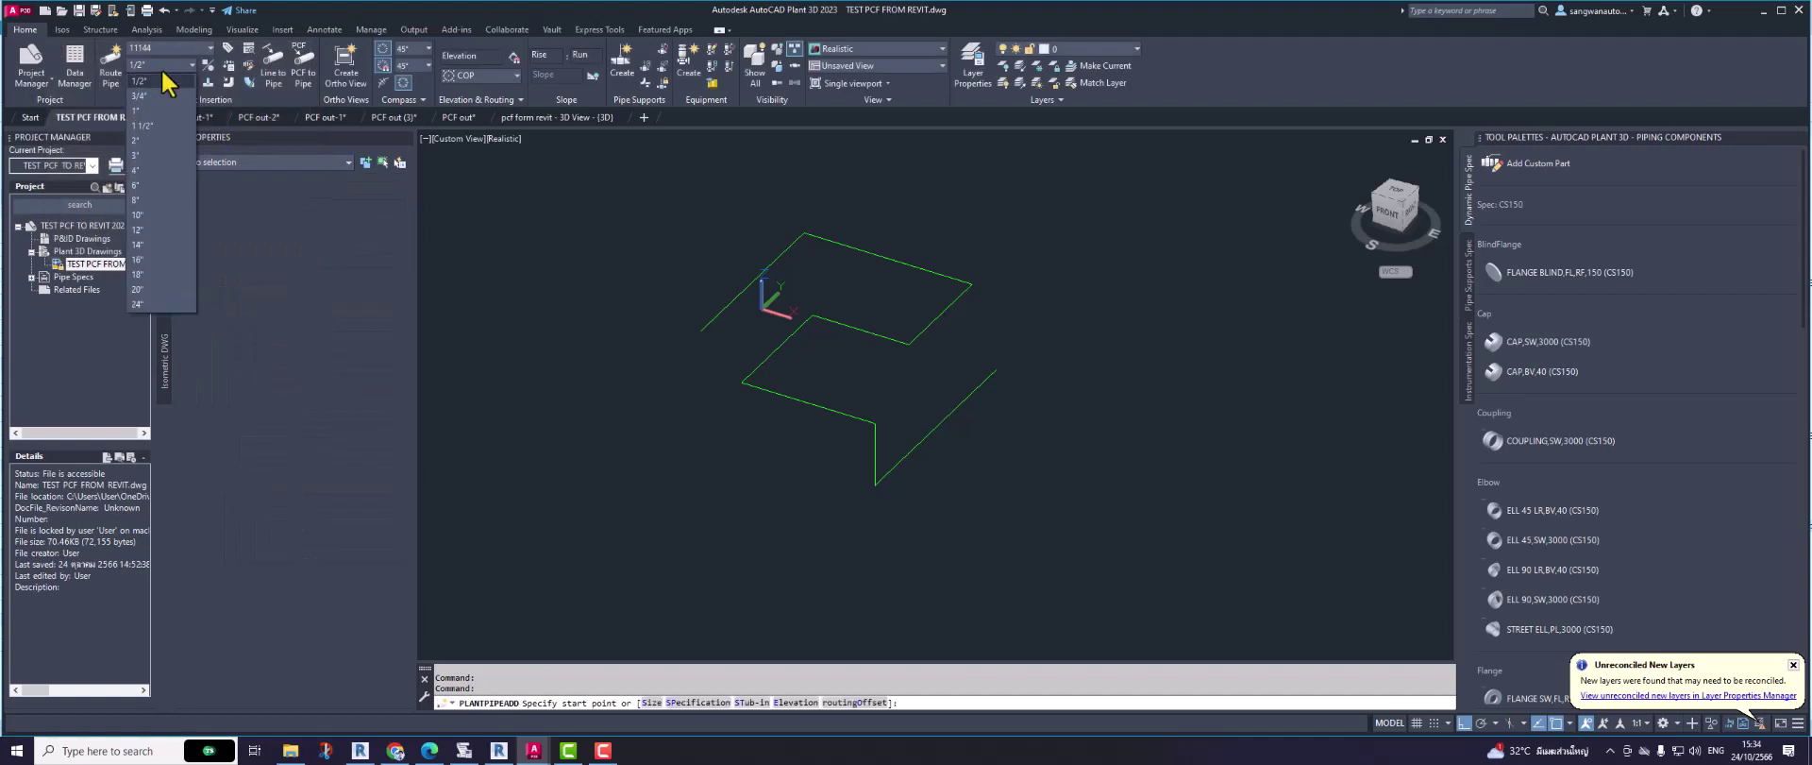
click(140, 200)
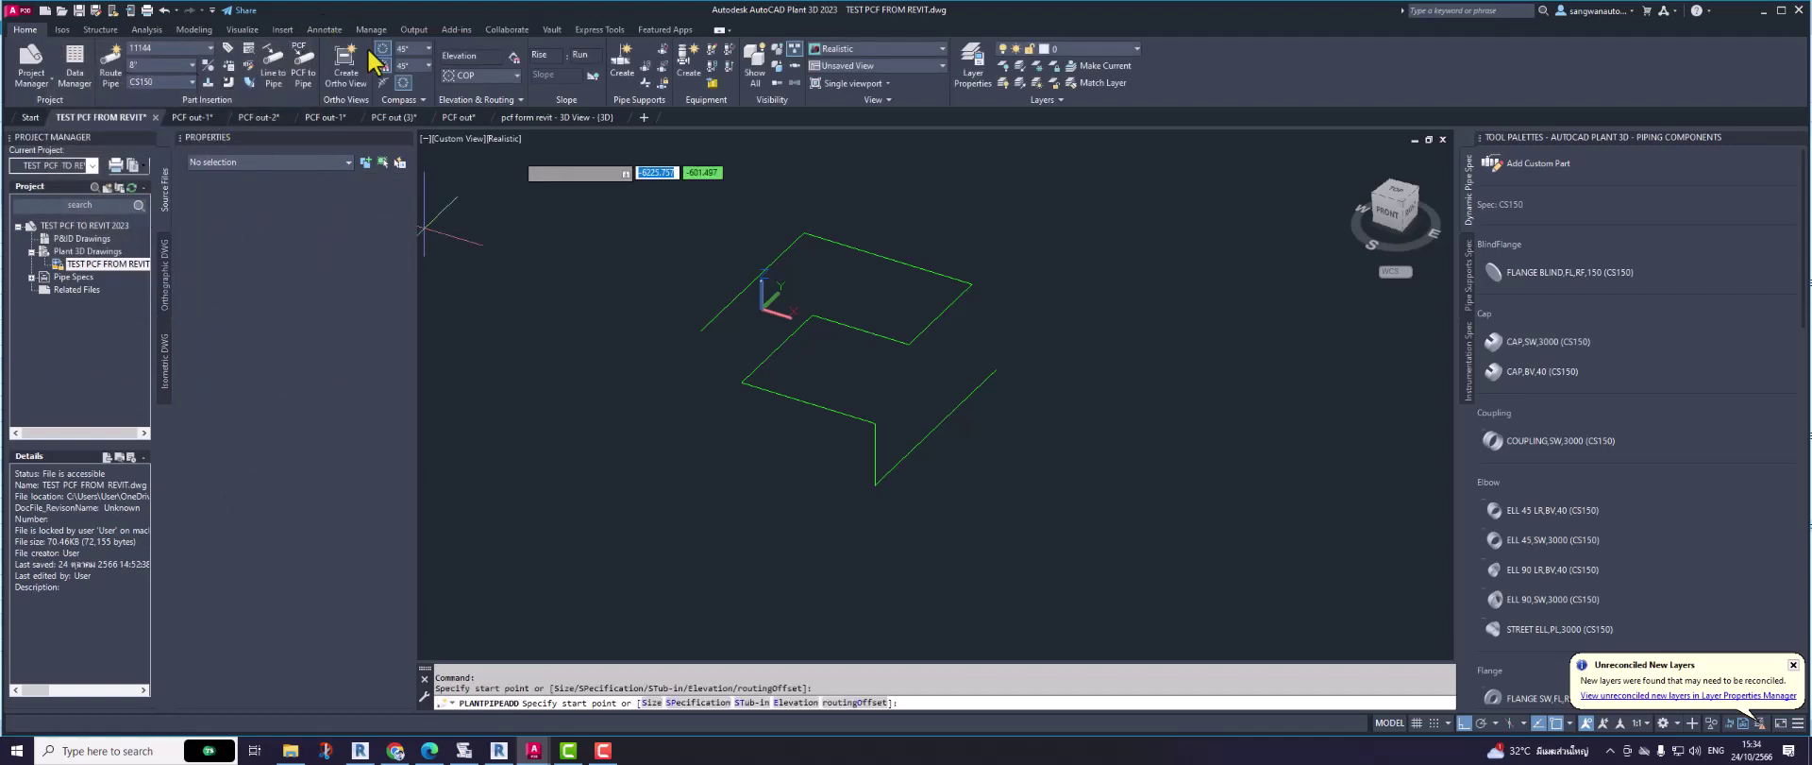
click(288, 95)
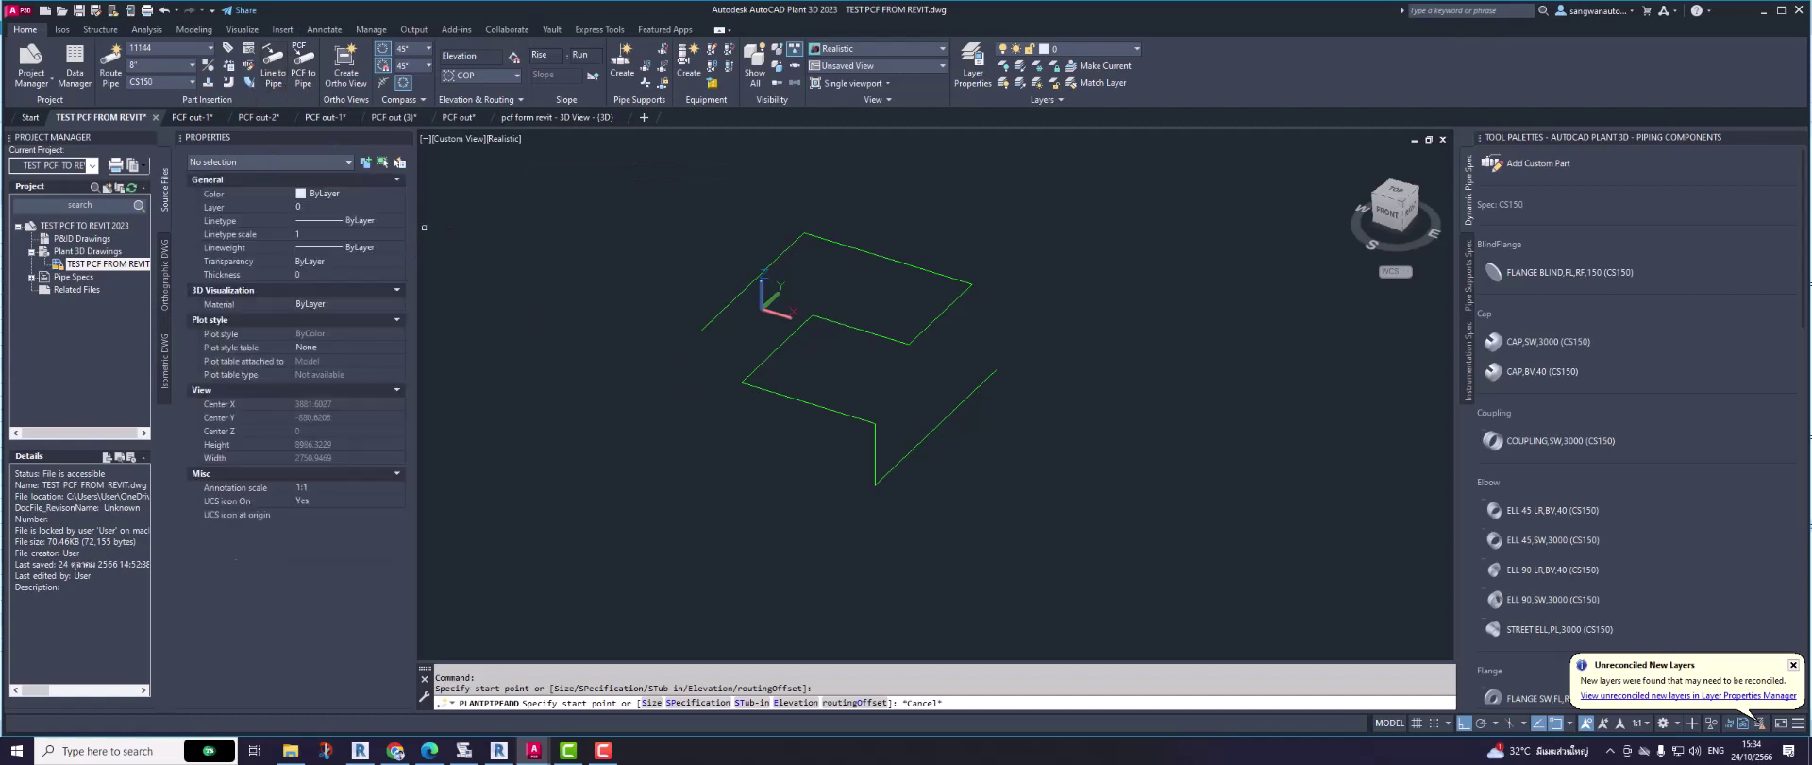
Step: Convert the green polyline to 8" CS150 pipe and window-select the 29 resulting parts to check them
click(893, 338)
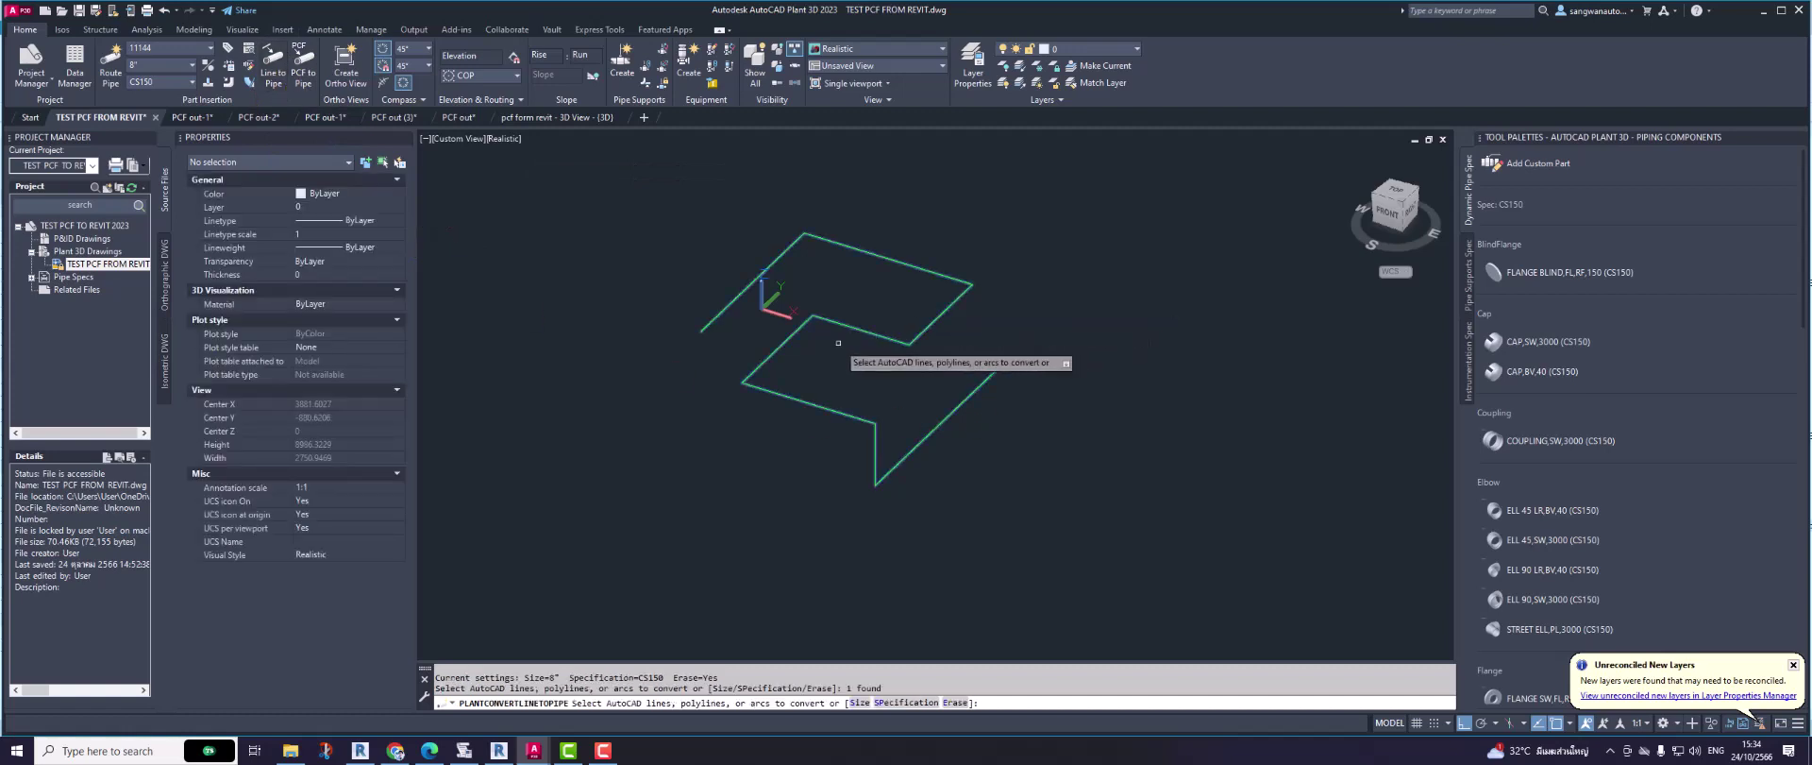
key(Return)
scroll(864, 397, up, 5)
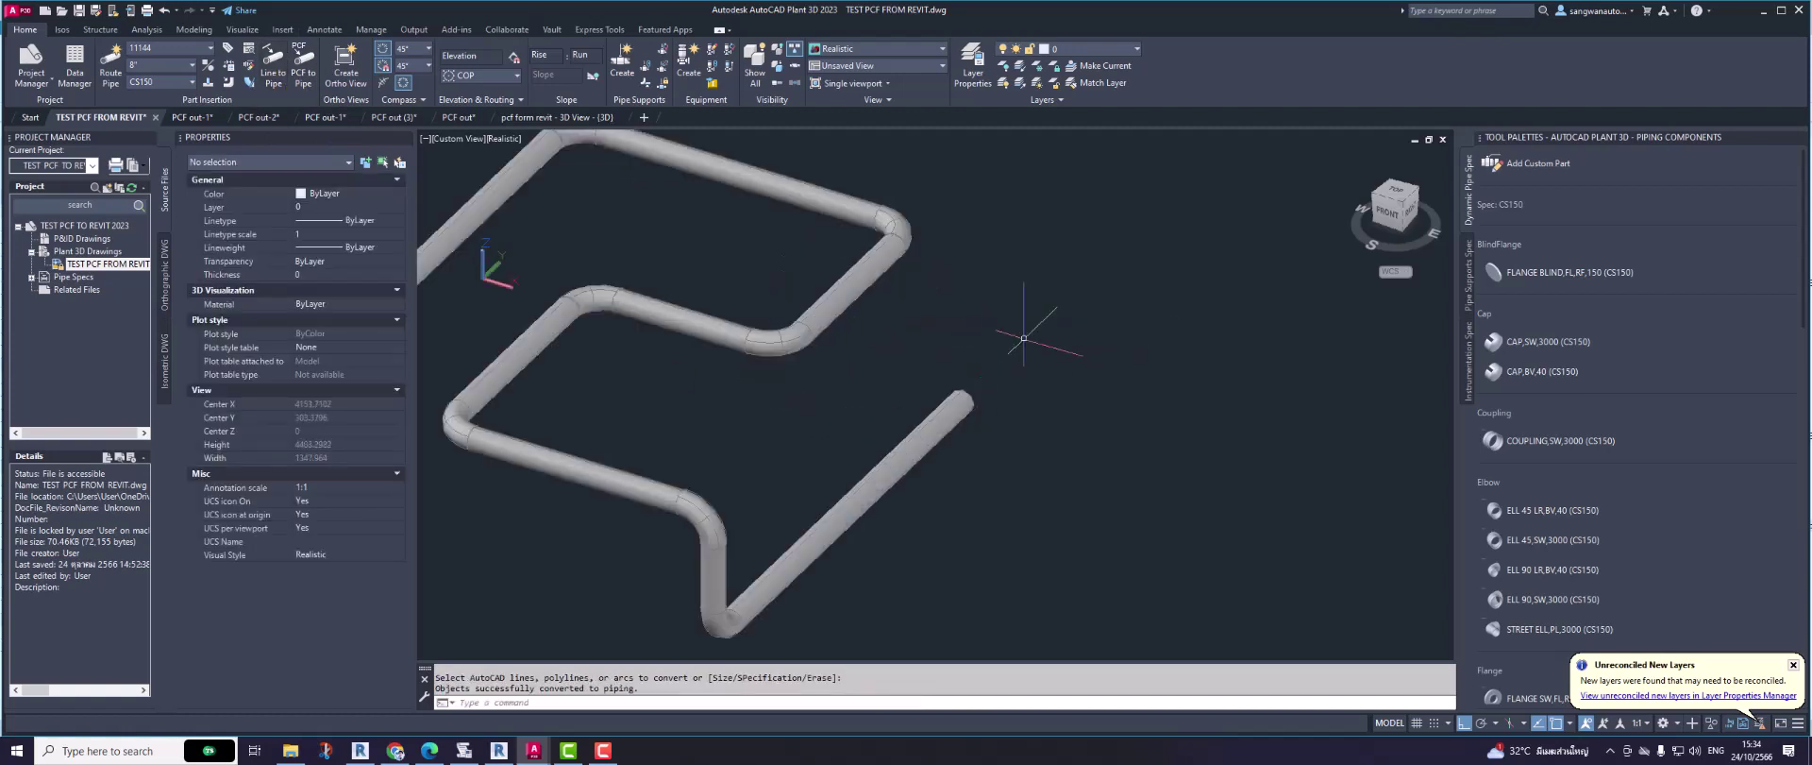
middle_drag(864, 397, 1187, 432)
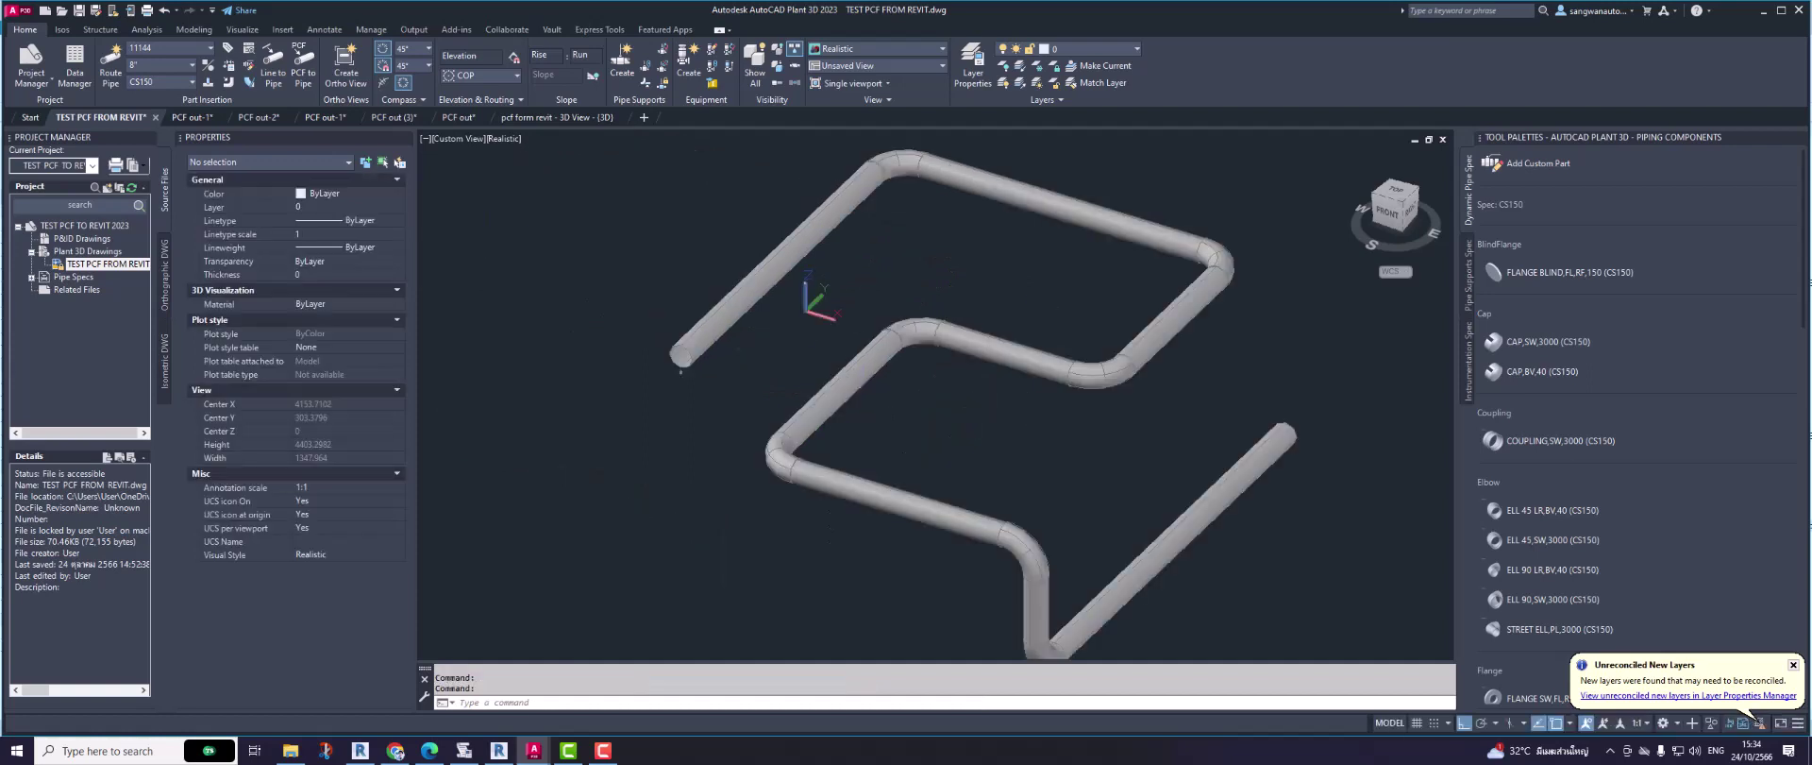
scroll(705, 331, down, 3)
click(634, 204)
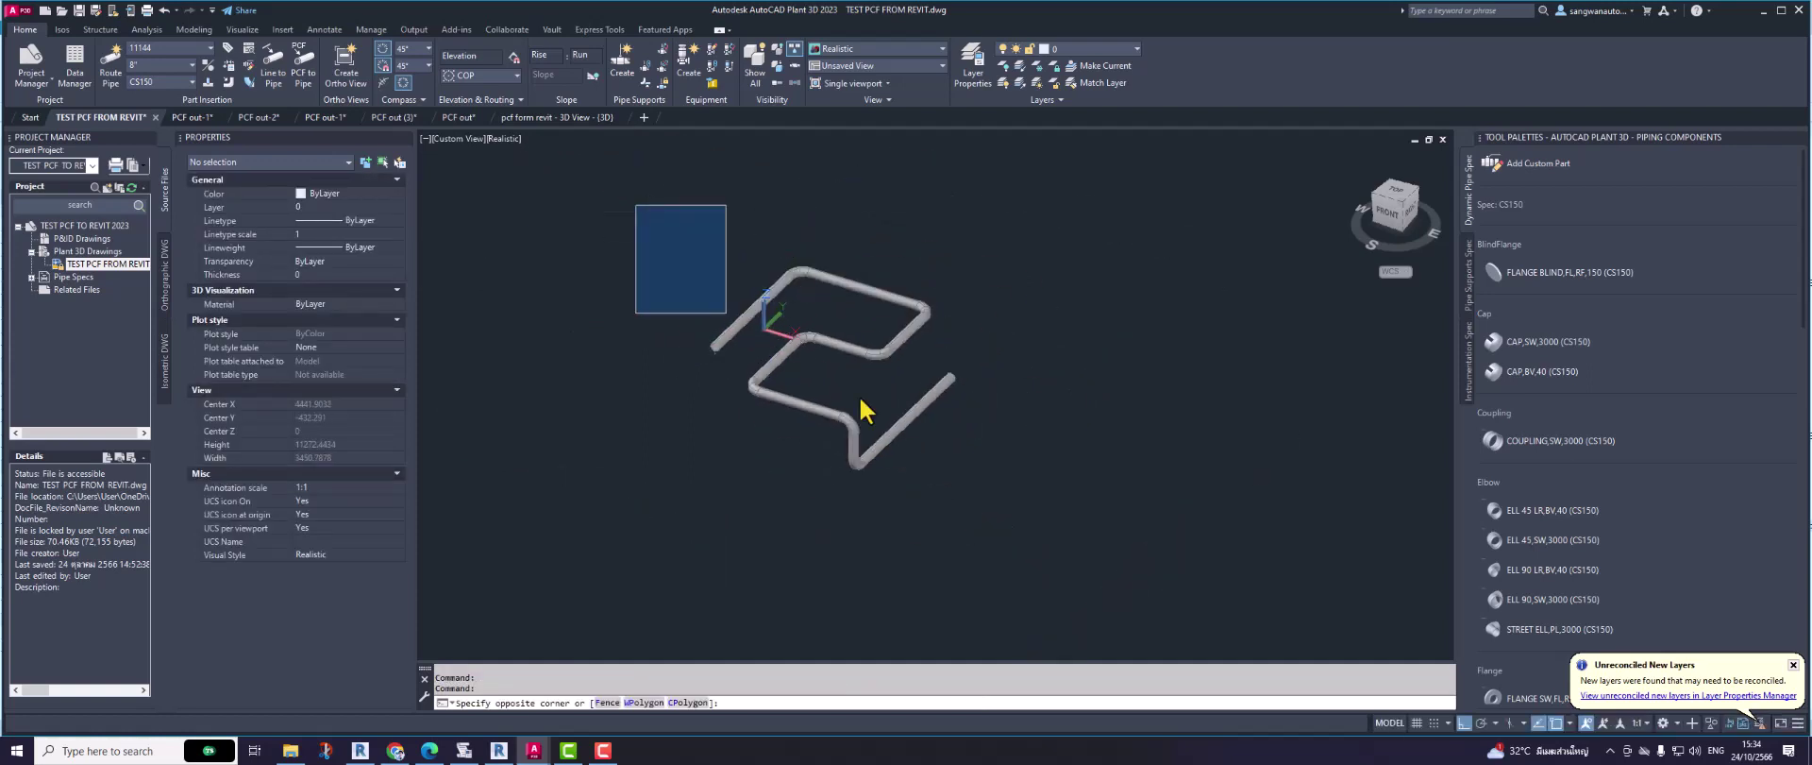
click(1065, 572)
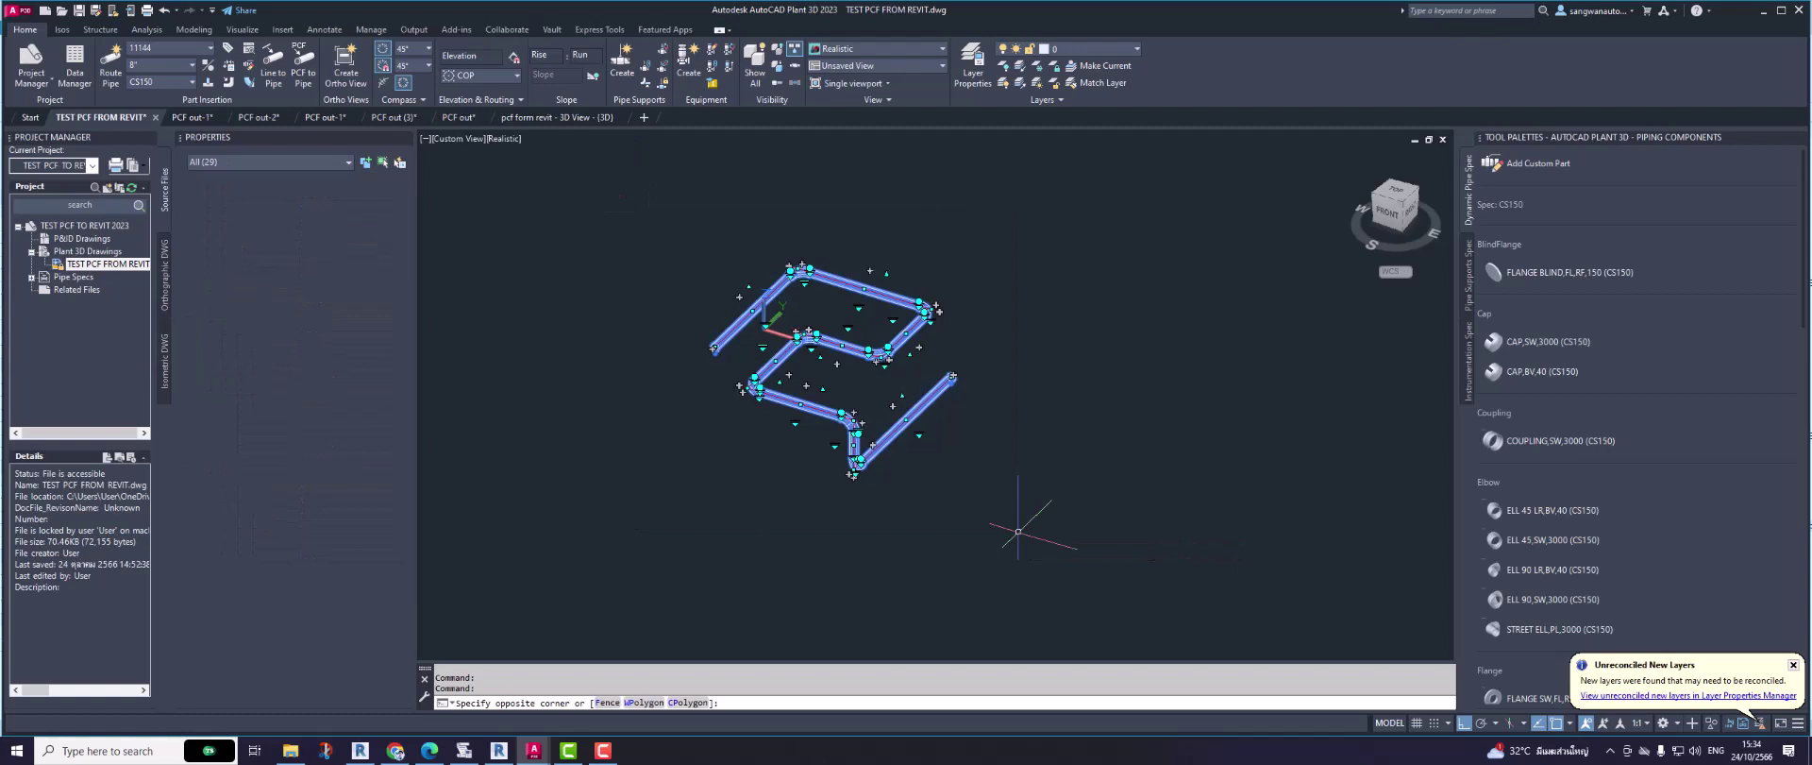
key(Escape)
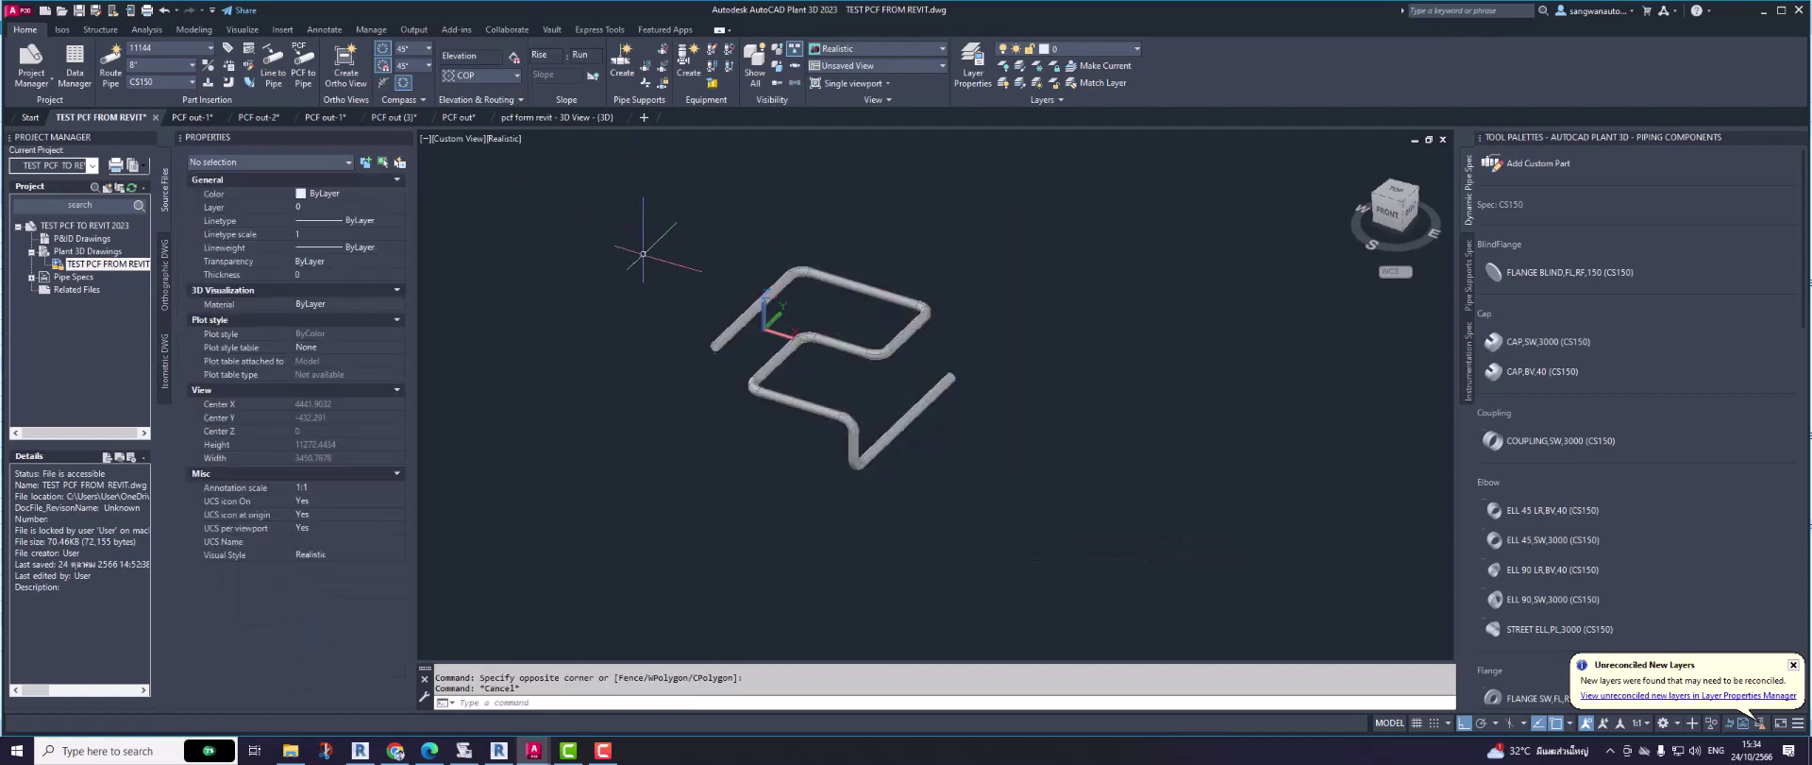
Step: Create a Production Iso for line 11144 from the Isos tab
click(62, 29)
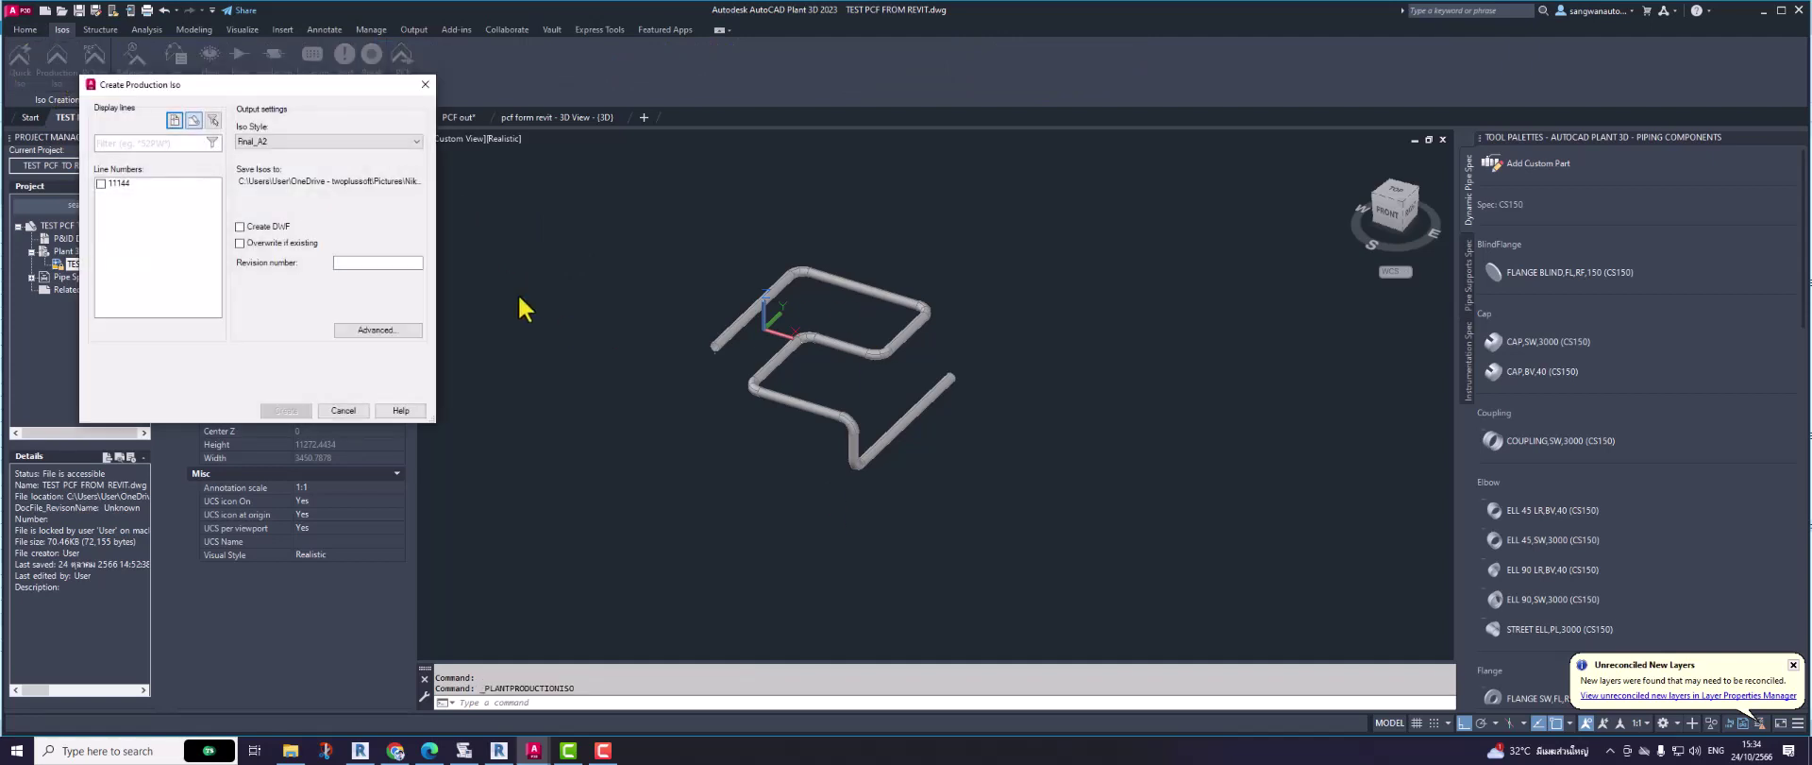
click(102, 183)
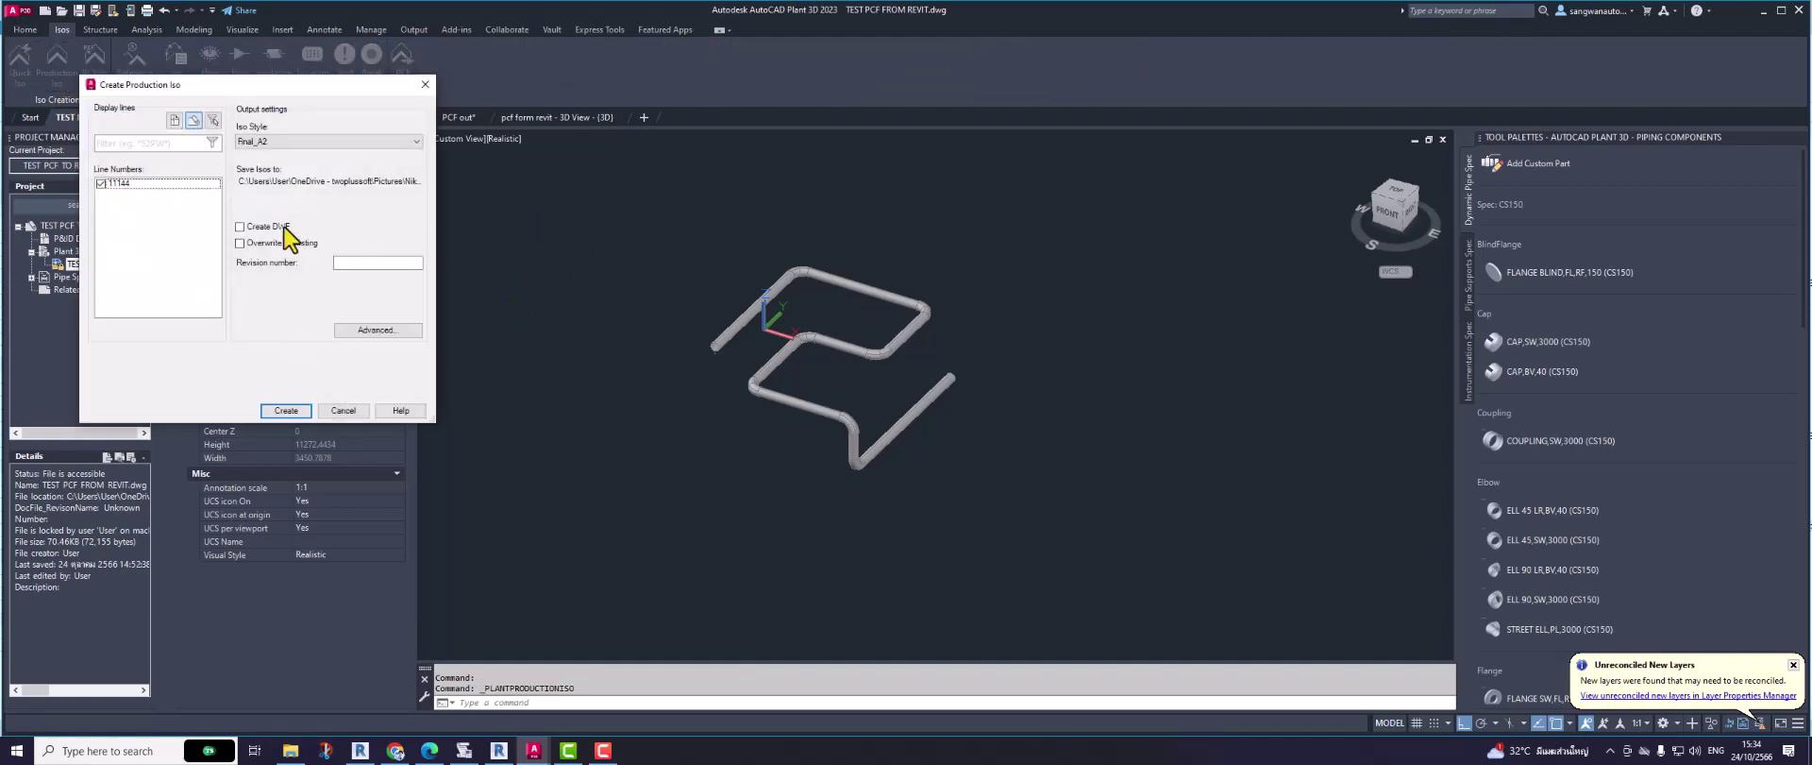
click(378, 331)
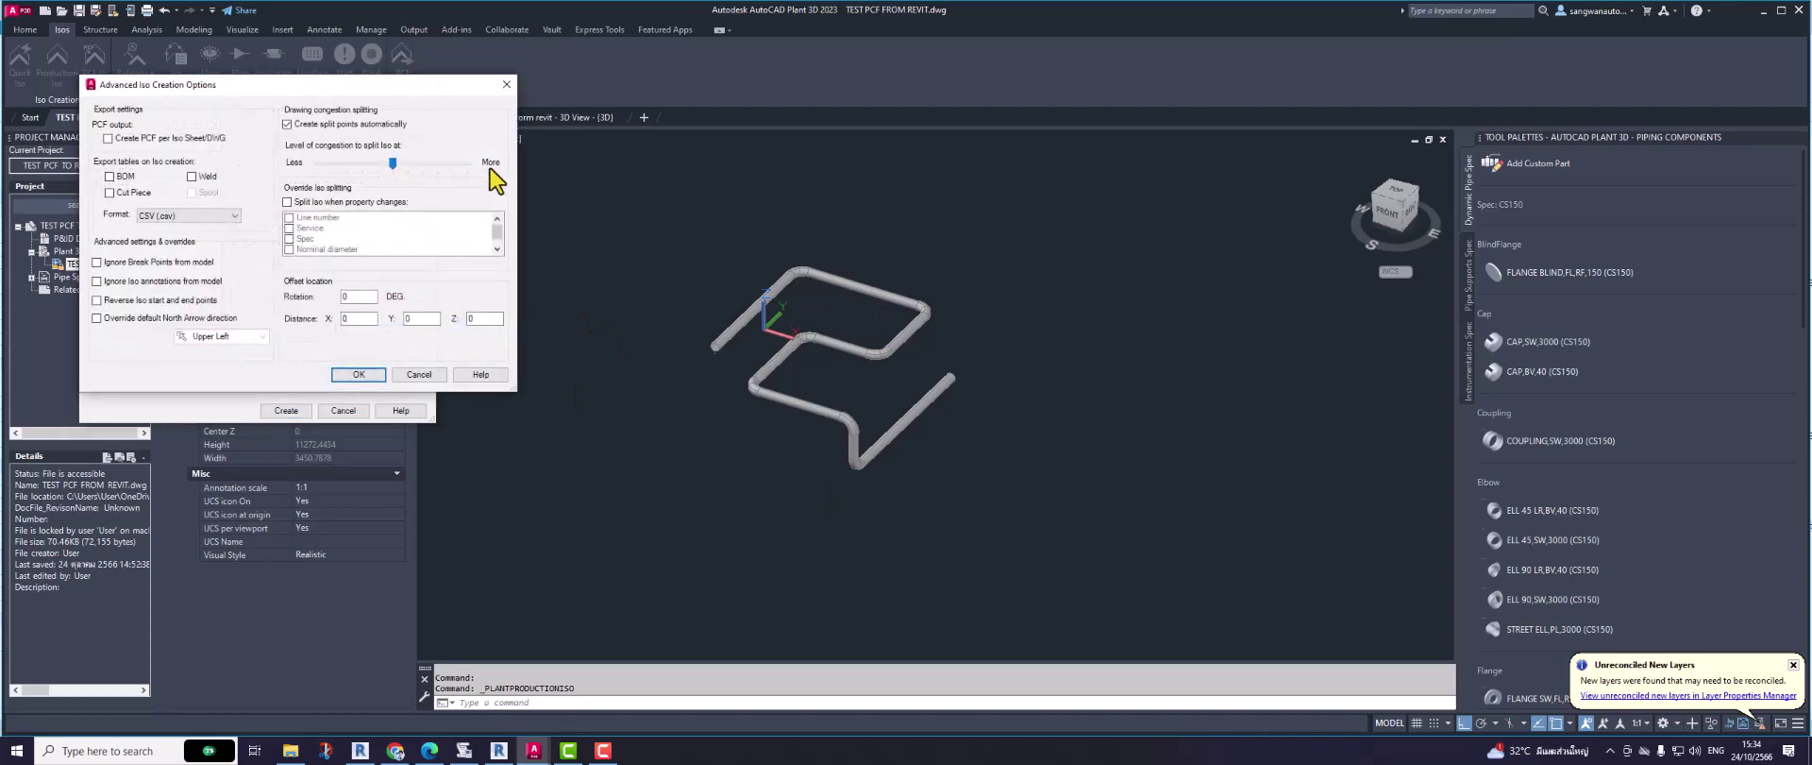
click(356, 375)
click(287, 412)
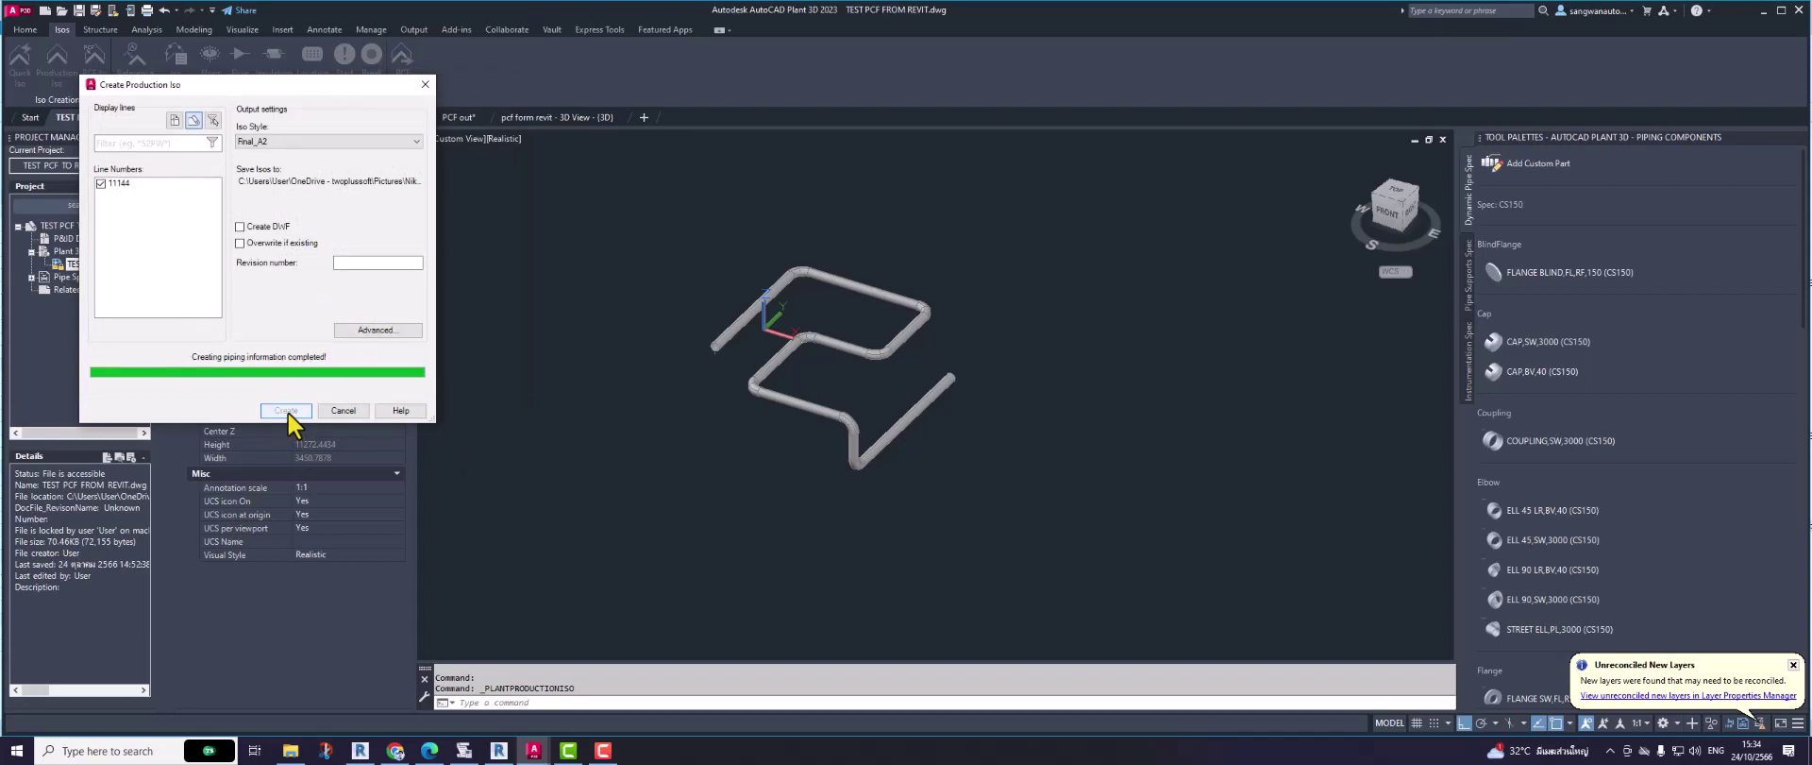
Step: Review the new unreconciled layers and open the generated 11144.dwg isometric
click(1684, 694)
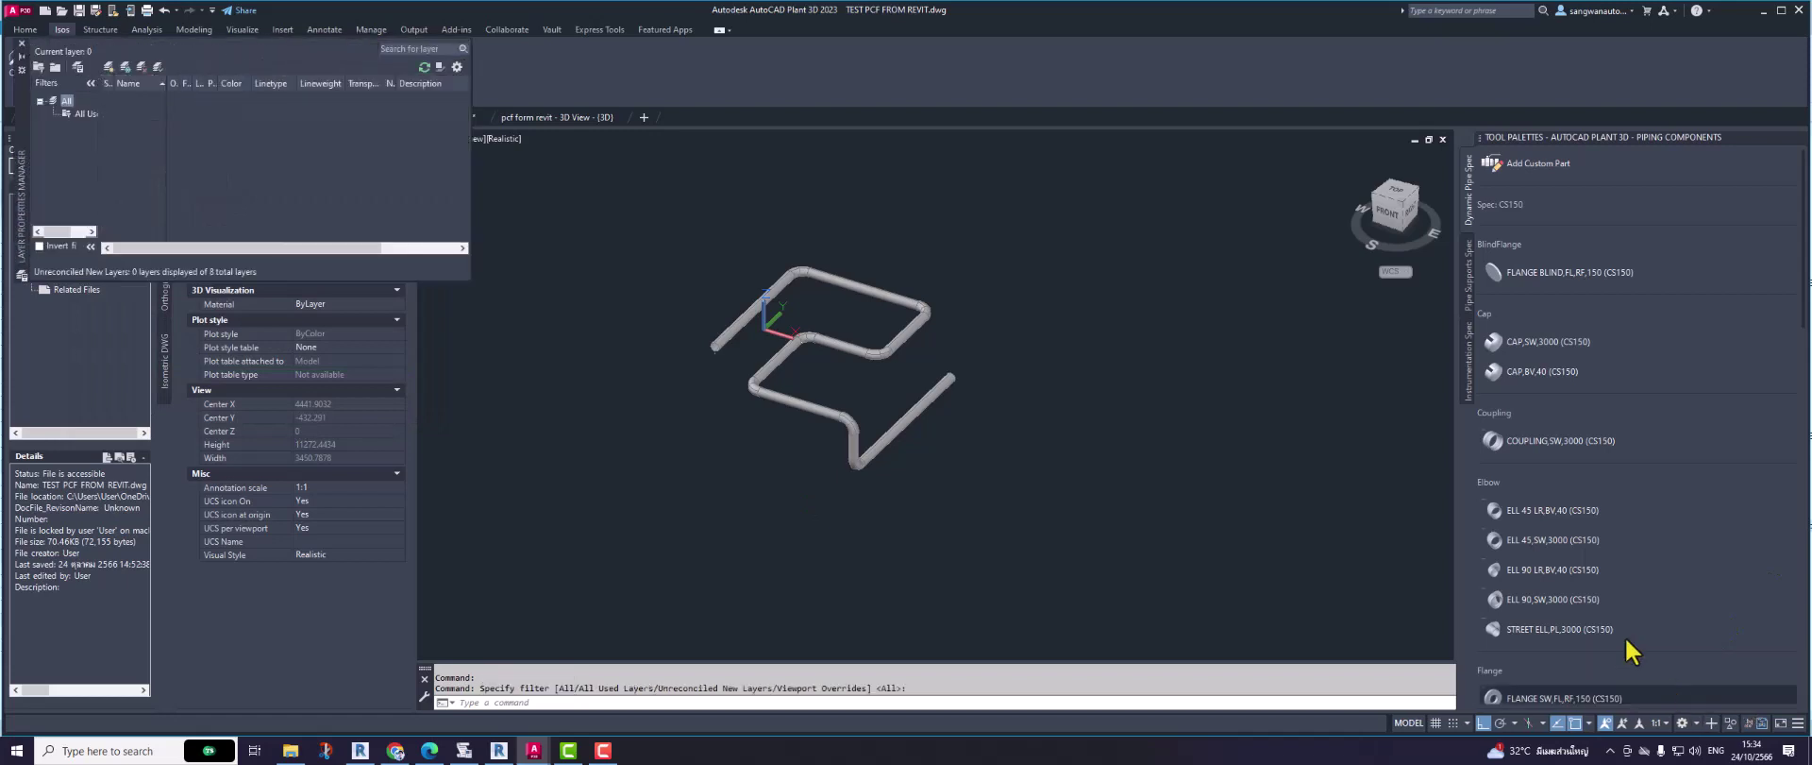
click(22, 43)
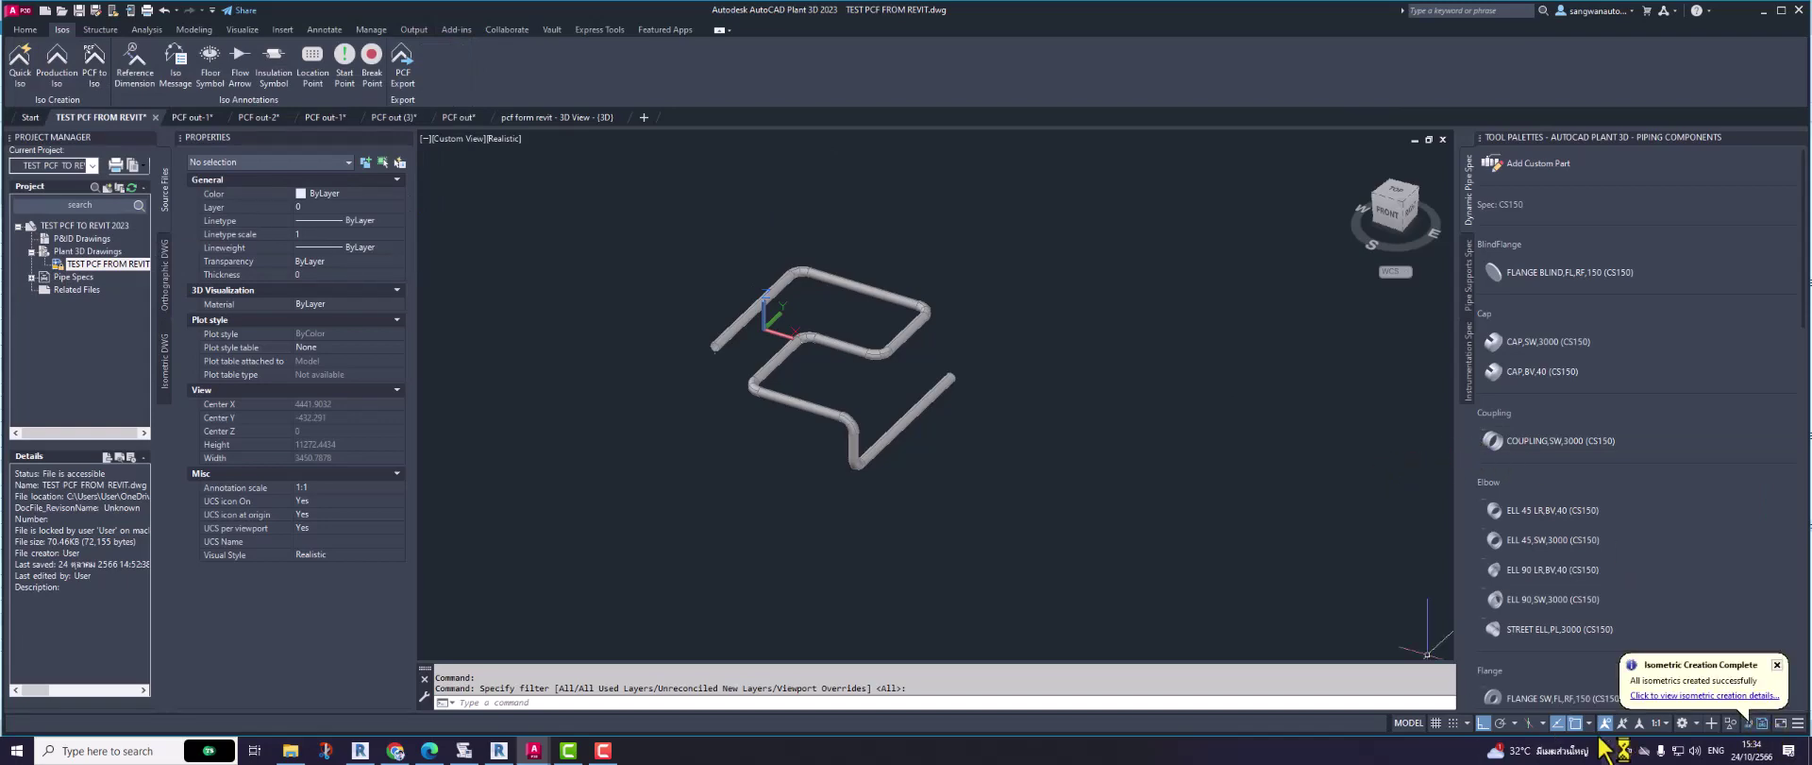
click(1709, 698)
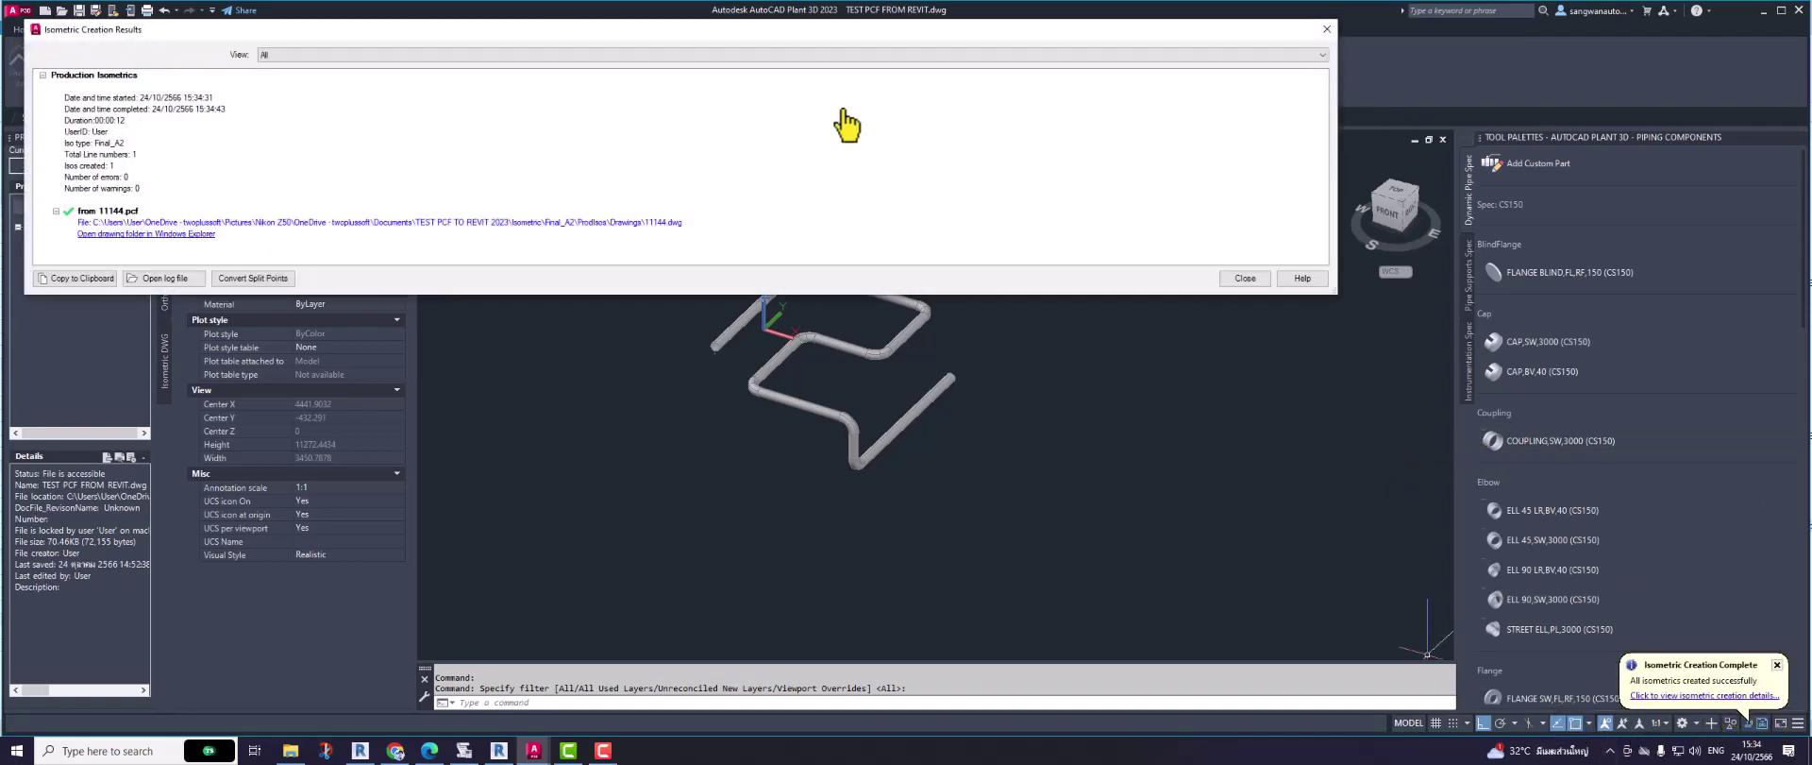
click(626, 223)
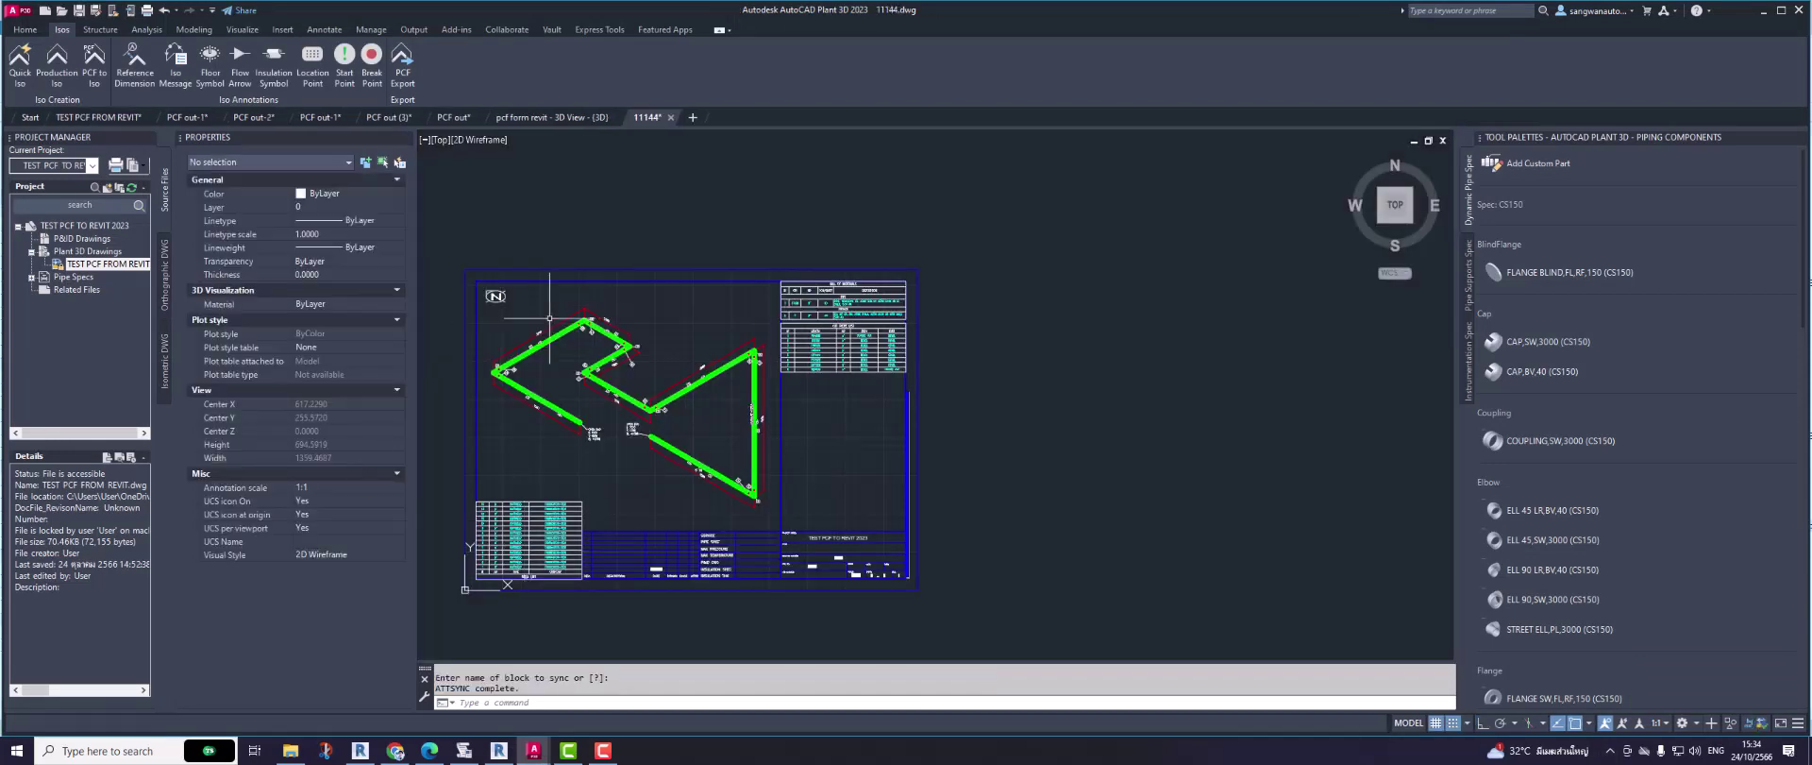
Step: Zoom around the 11144 iso sheet to check the BOM and eight-piece cut list, then return to Revit
scroll(485, 423, up, 2)
scroll(623, 321, up, 5)
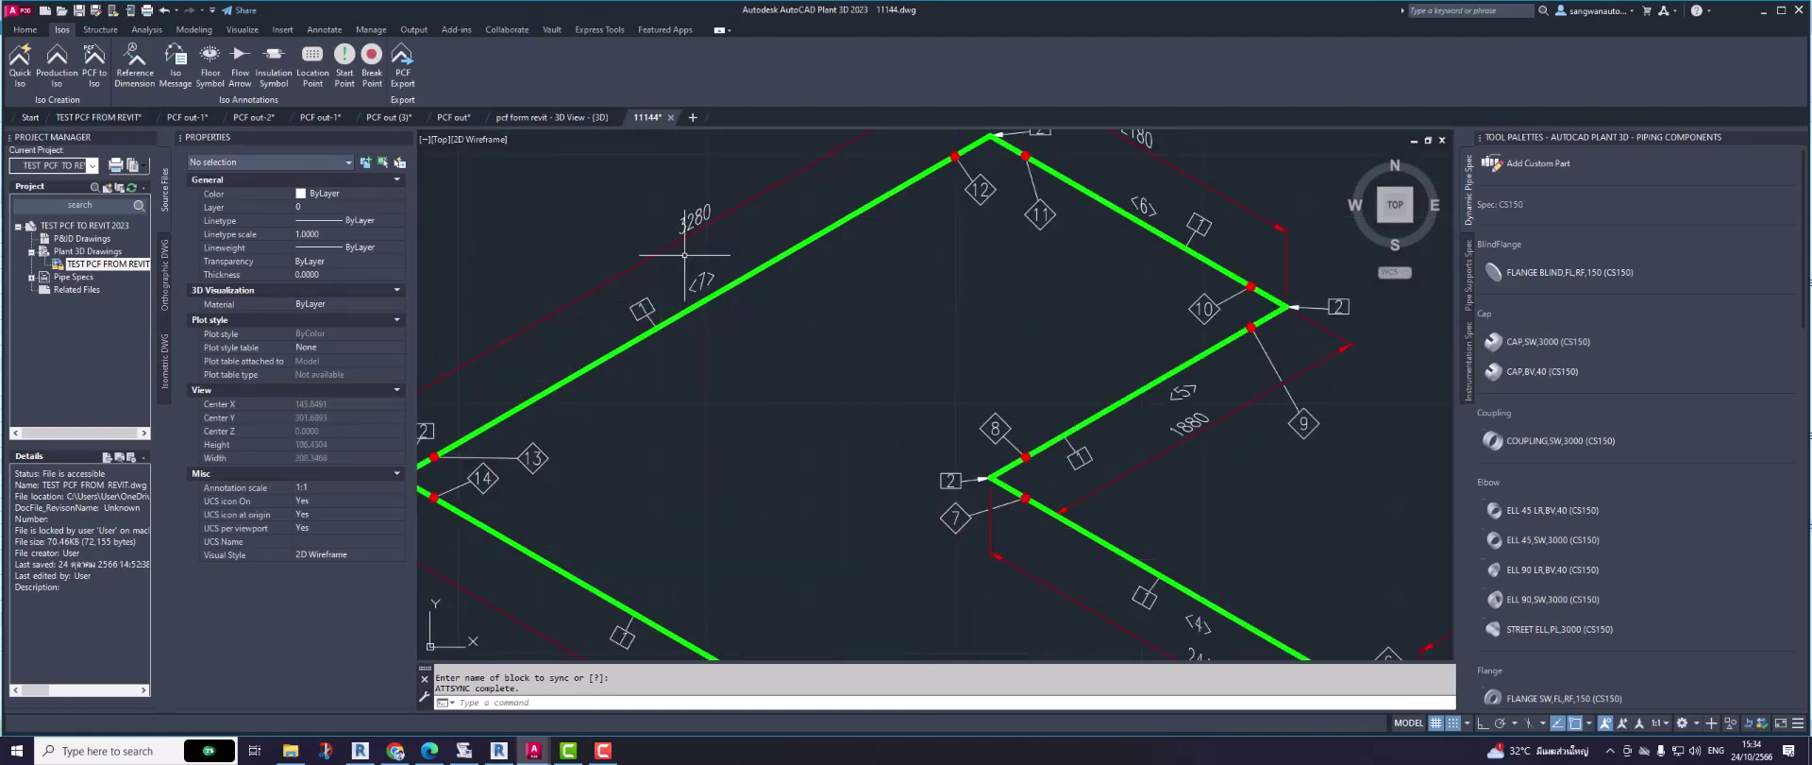
scroll(675, 255, down, 5)
scroll(1165, 260, up, 4)
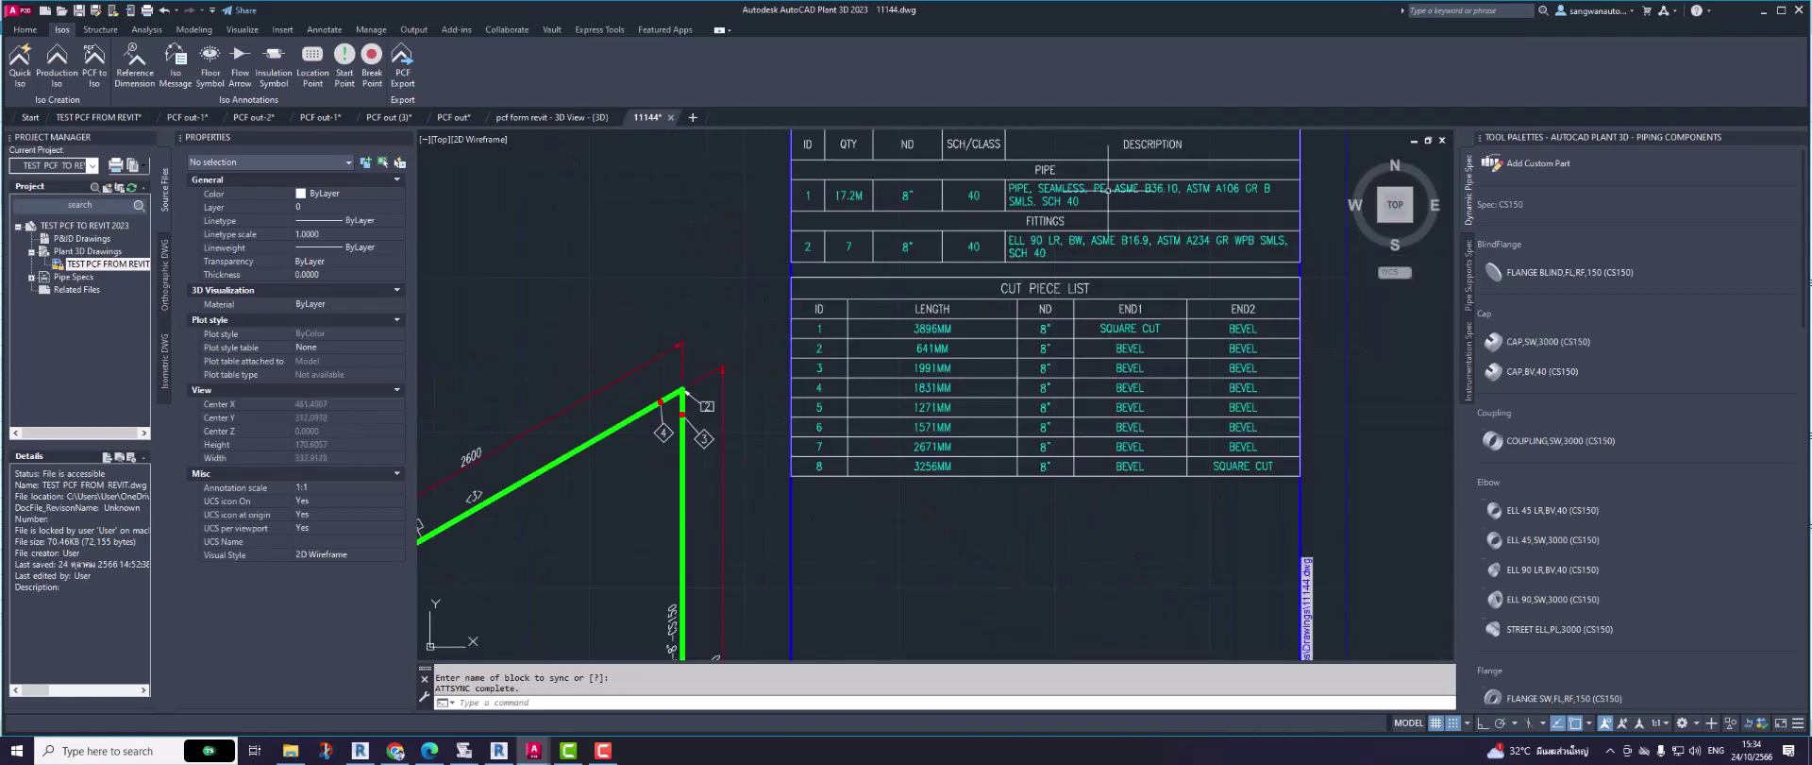
key(Escape)
scroll(1147, 255, down, 3)
scroll(1123, 311, up, 5)
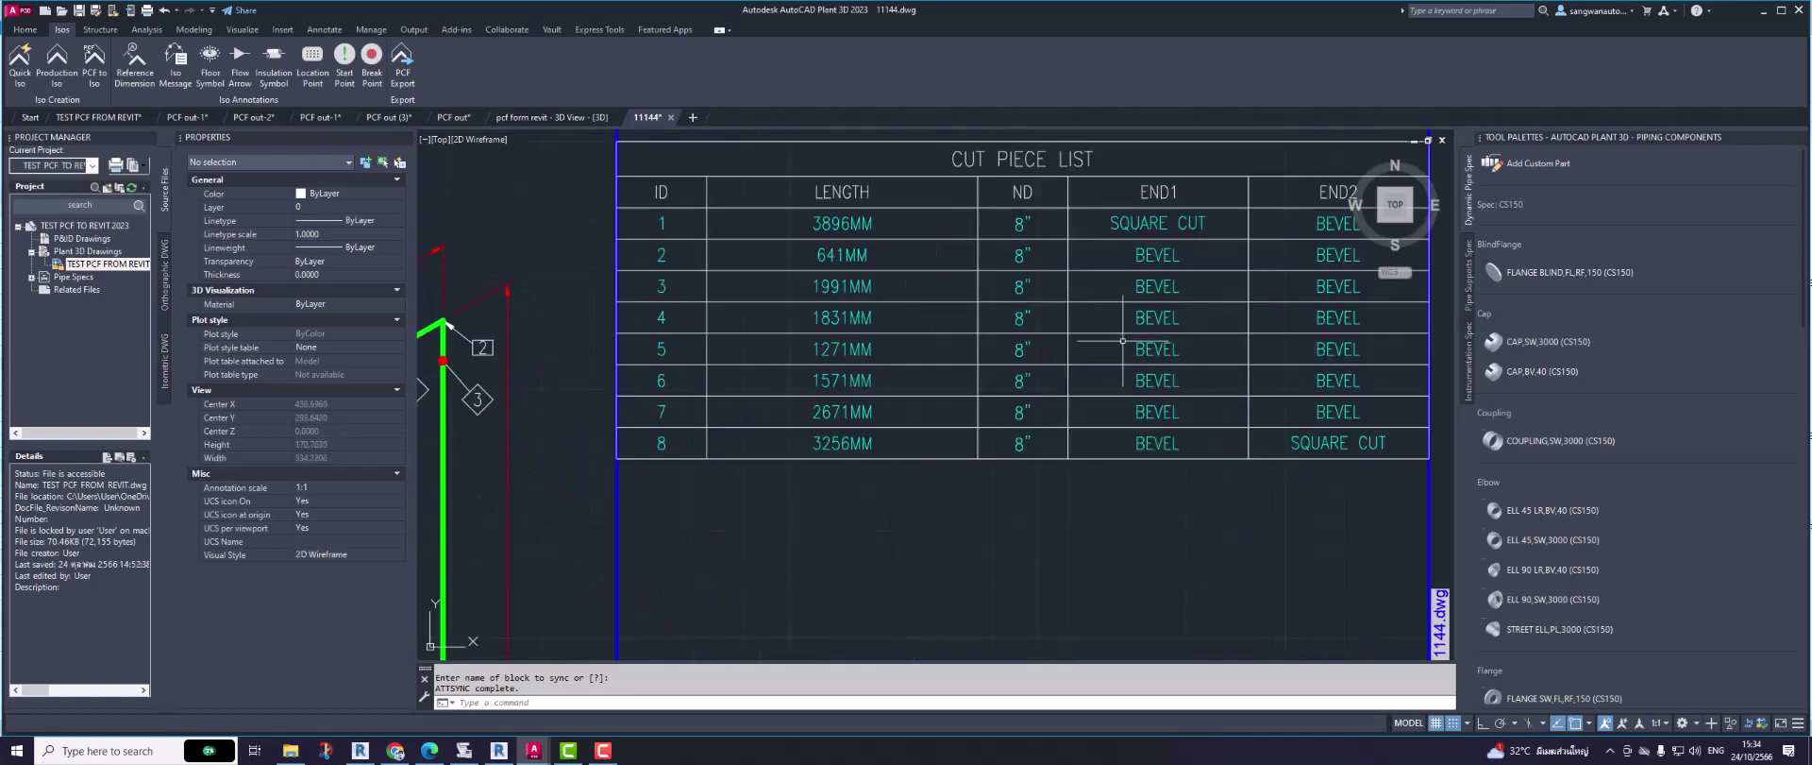
scroll(1168, 232, down, 2)
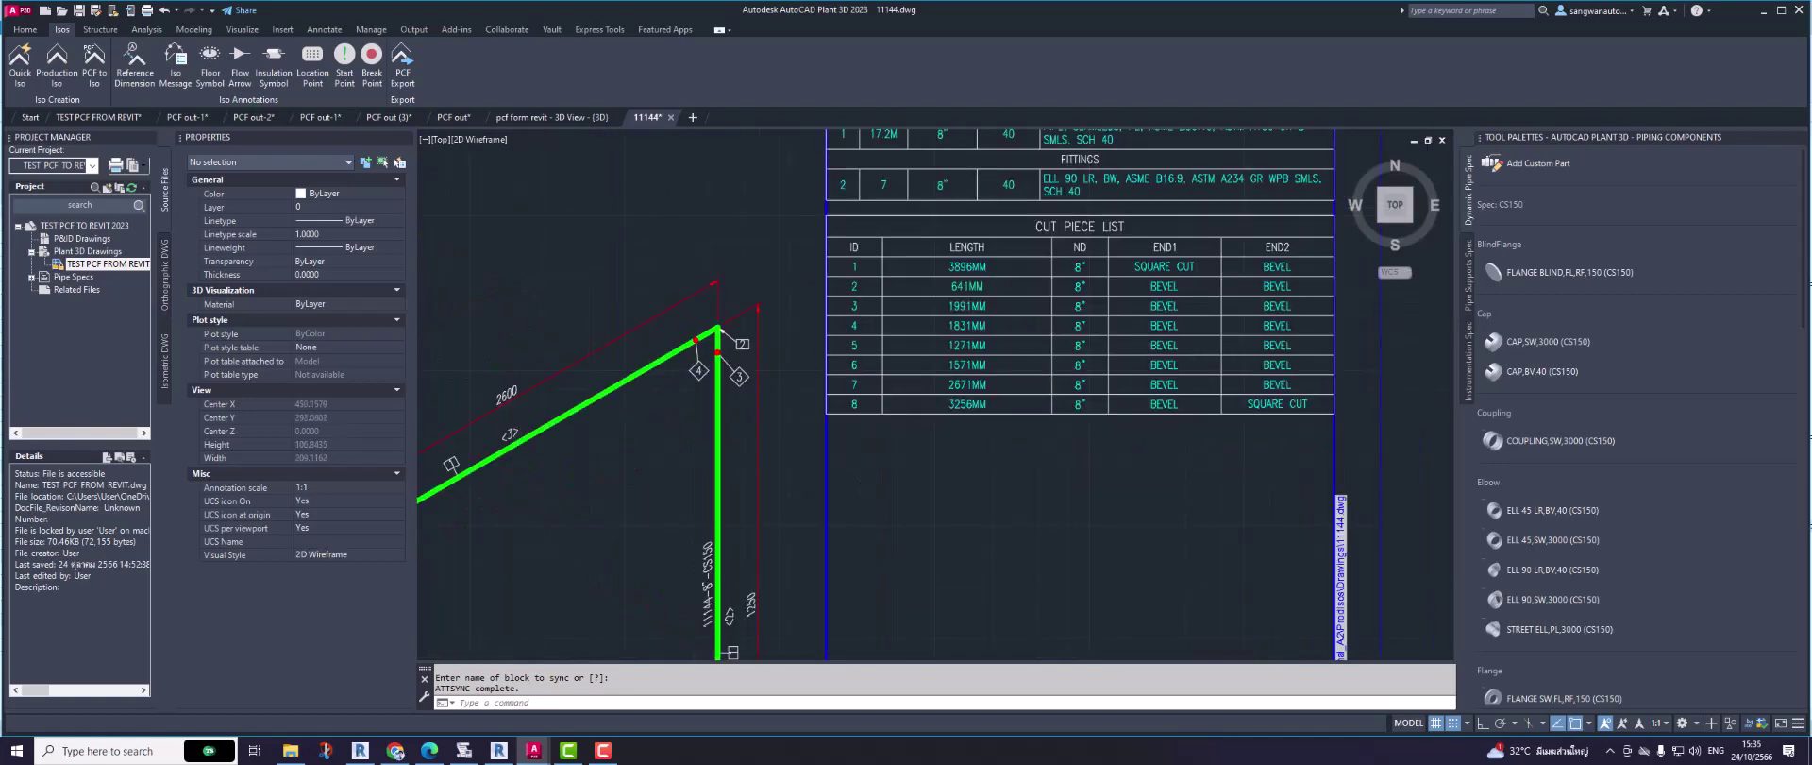
scroll(1145, 283, down, 3)
scroll(1145, 283, up, 3)
scroll(927, 367, down, 3)
scroll(927, 367, up, 6)
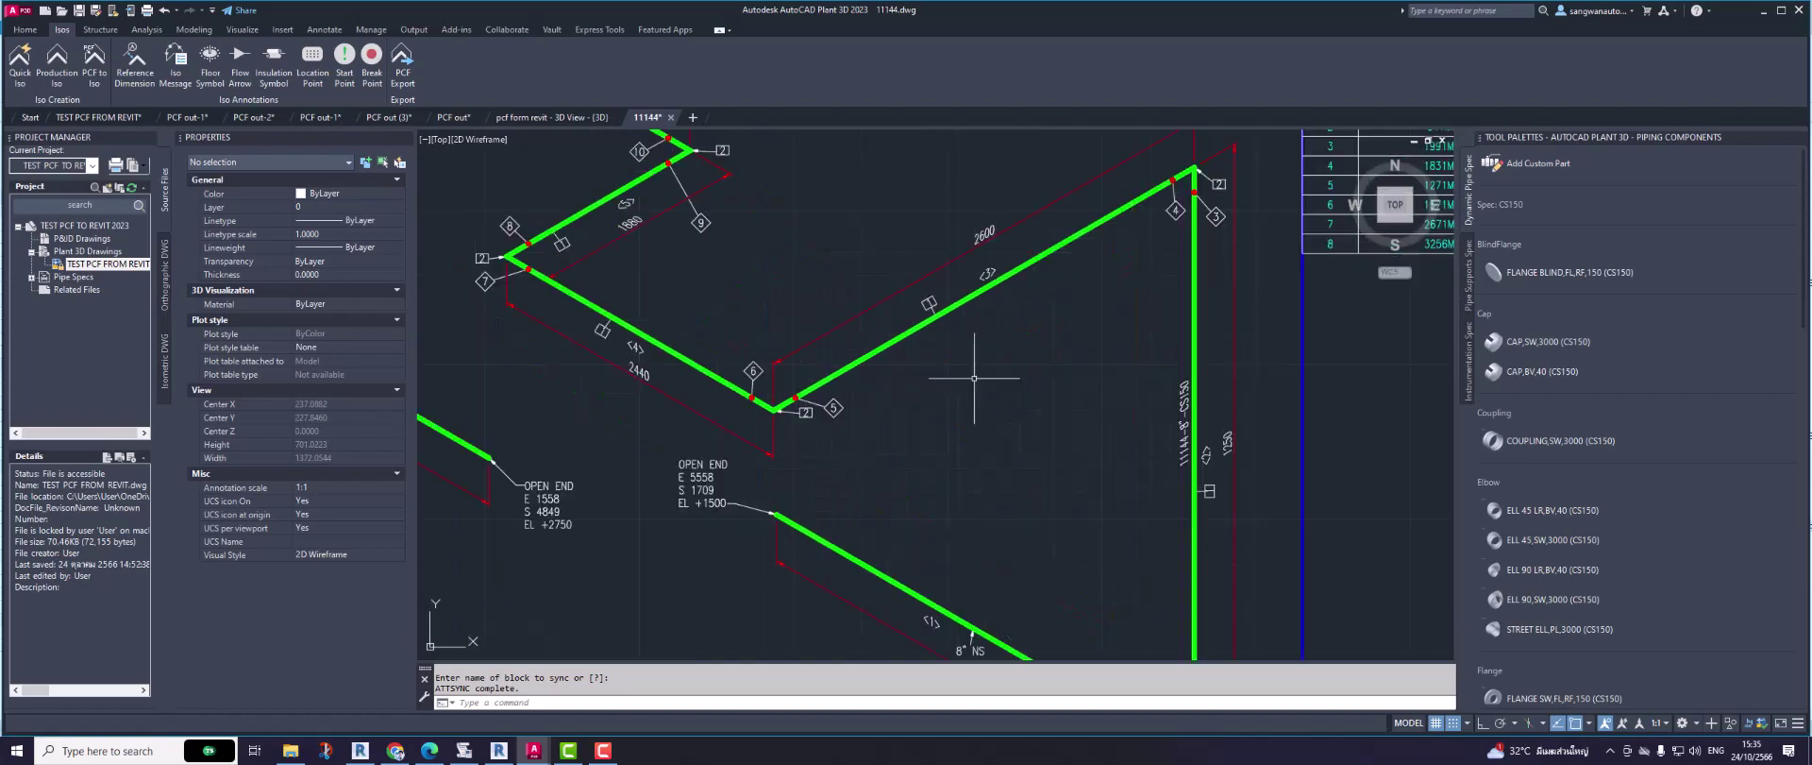
click(498, 751)
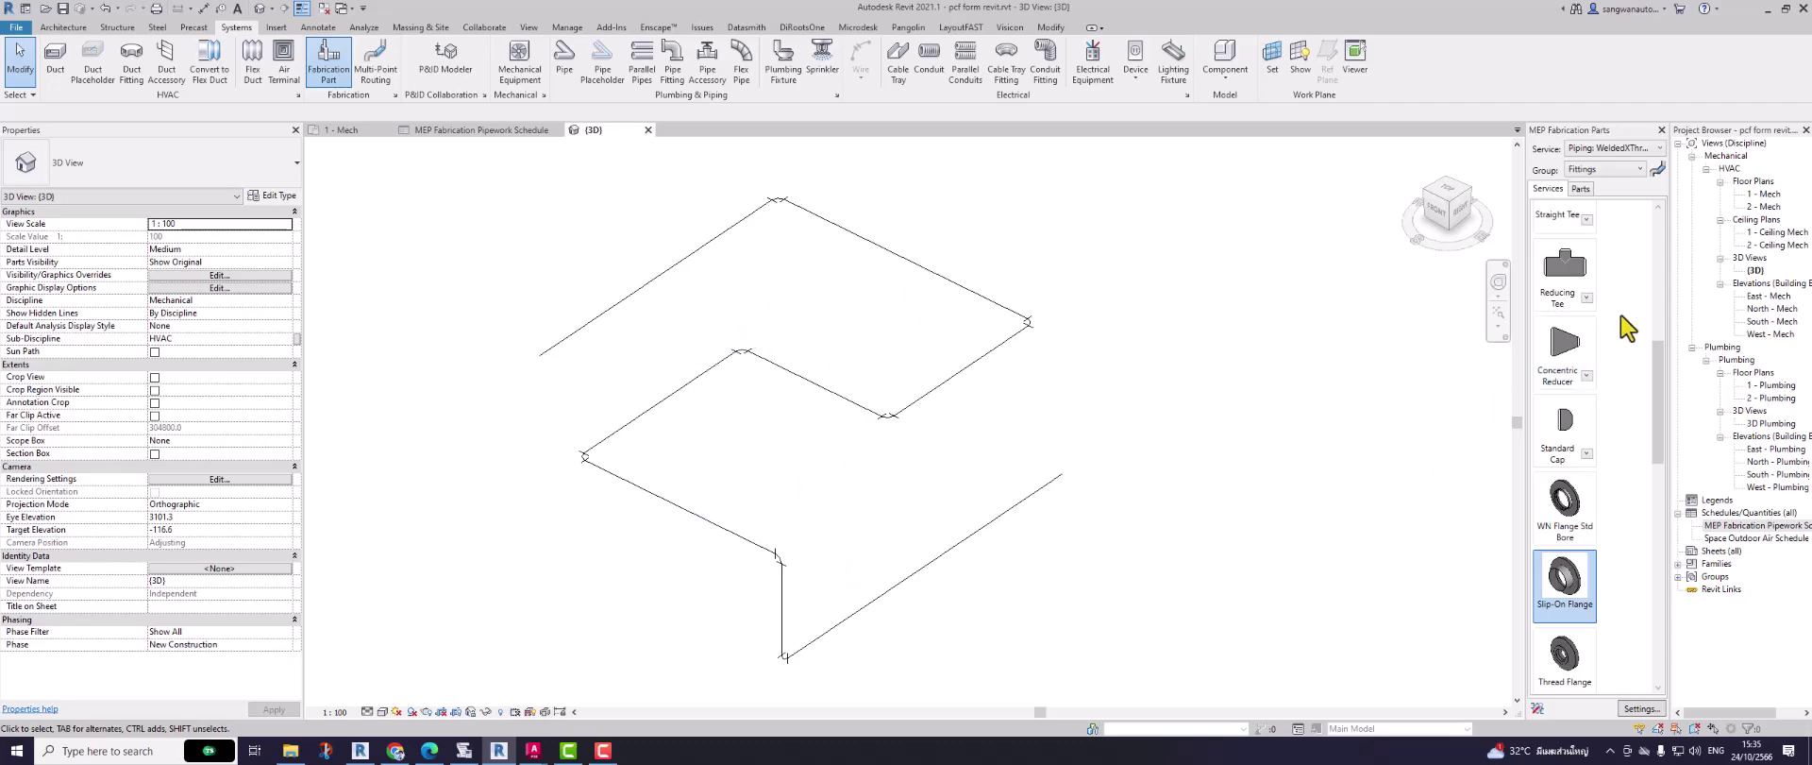
Step: Hide Revit's Fabrication Part panel and return to the pcf form revit - 3D View drawing in Plant 3D
click(1661, 130)
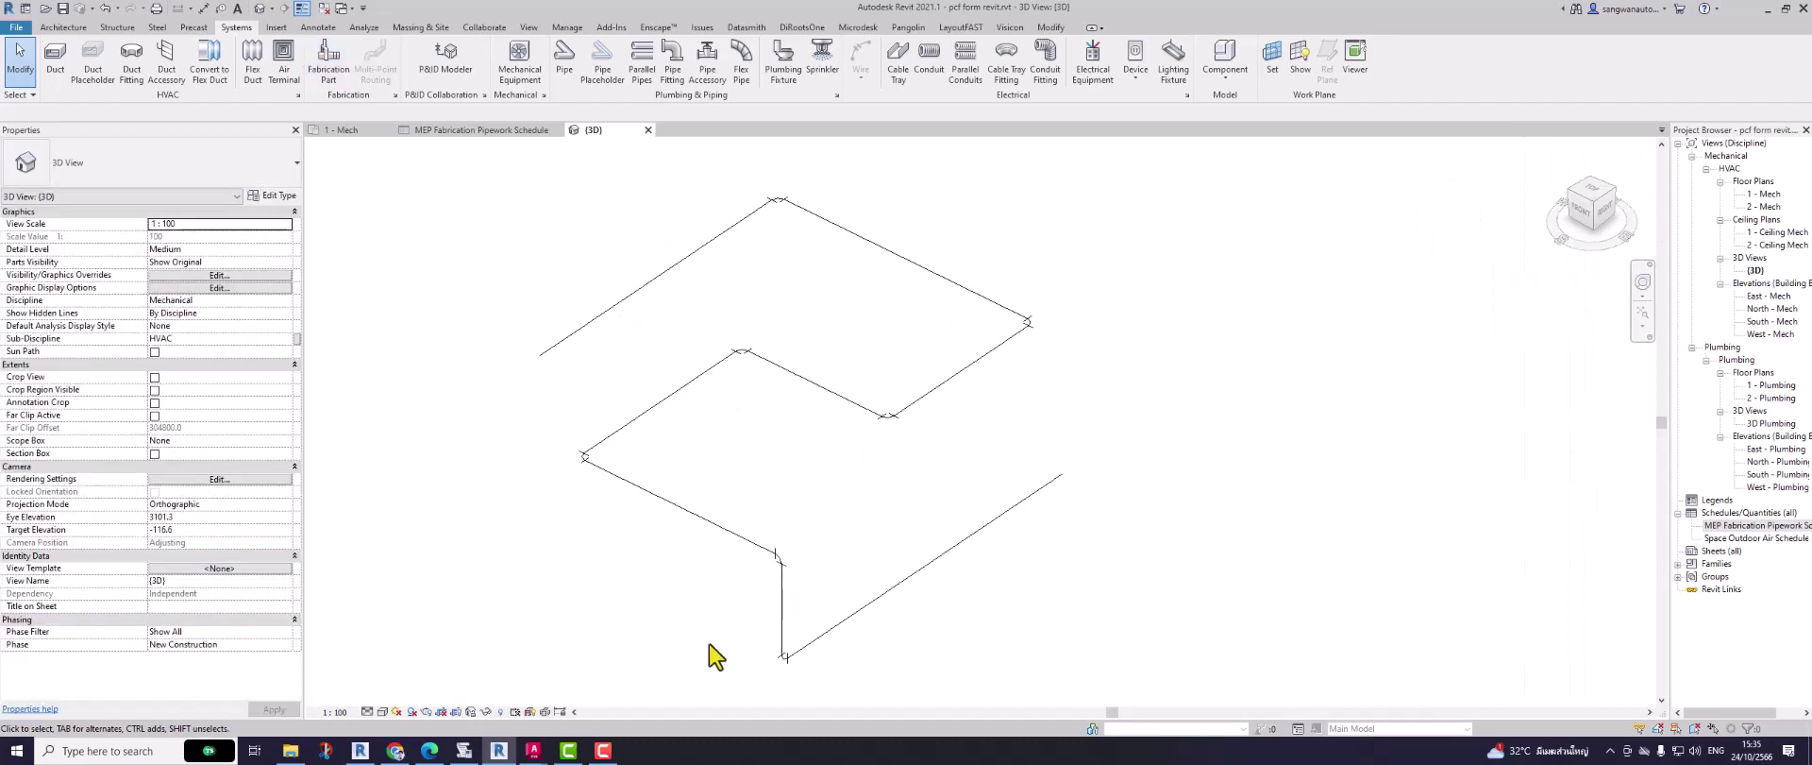
click(536, 750)
mouse_move(535, 750)
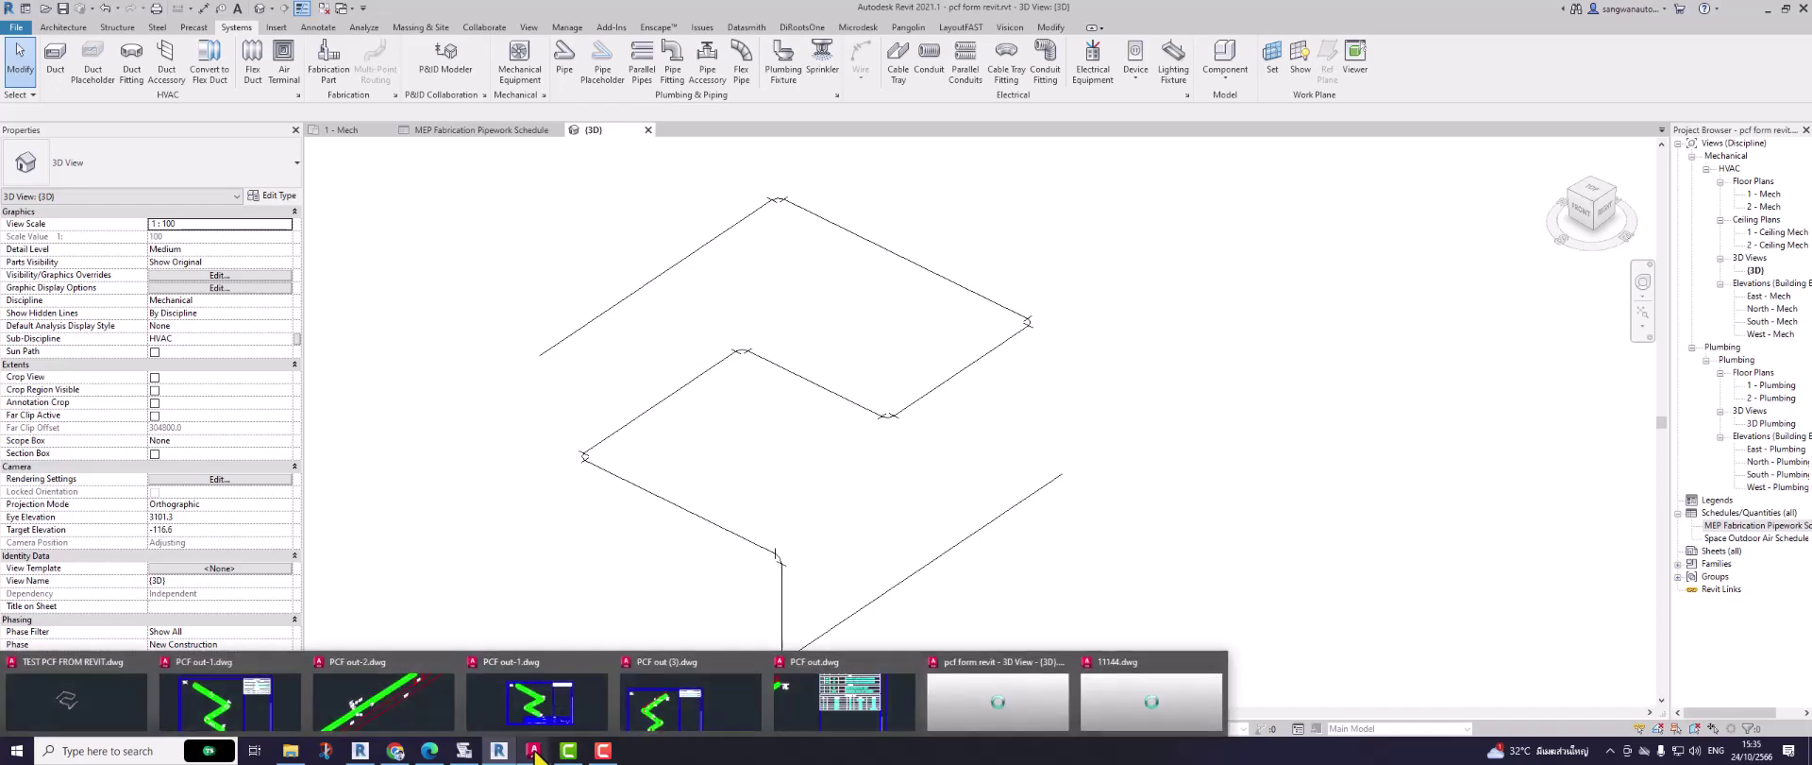
click(993, 699)
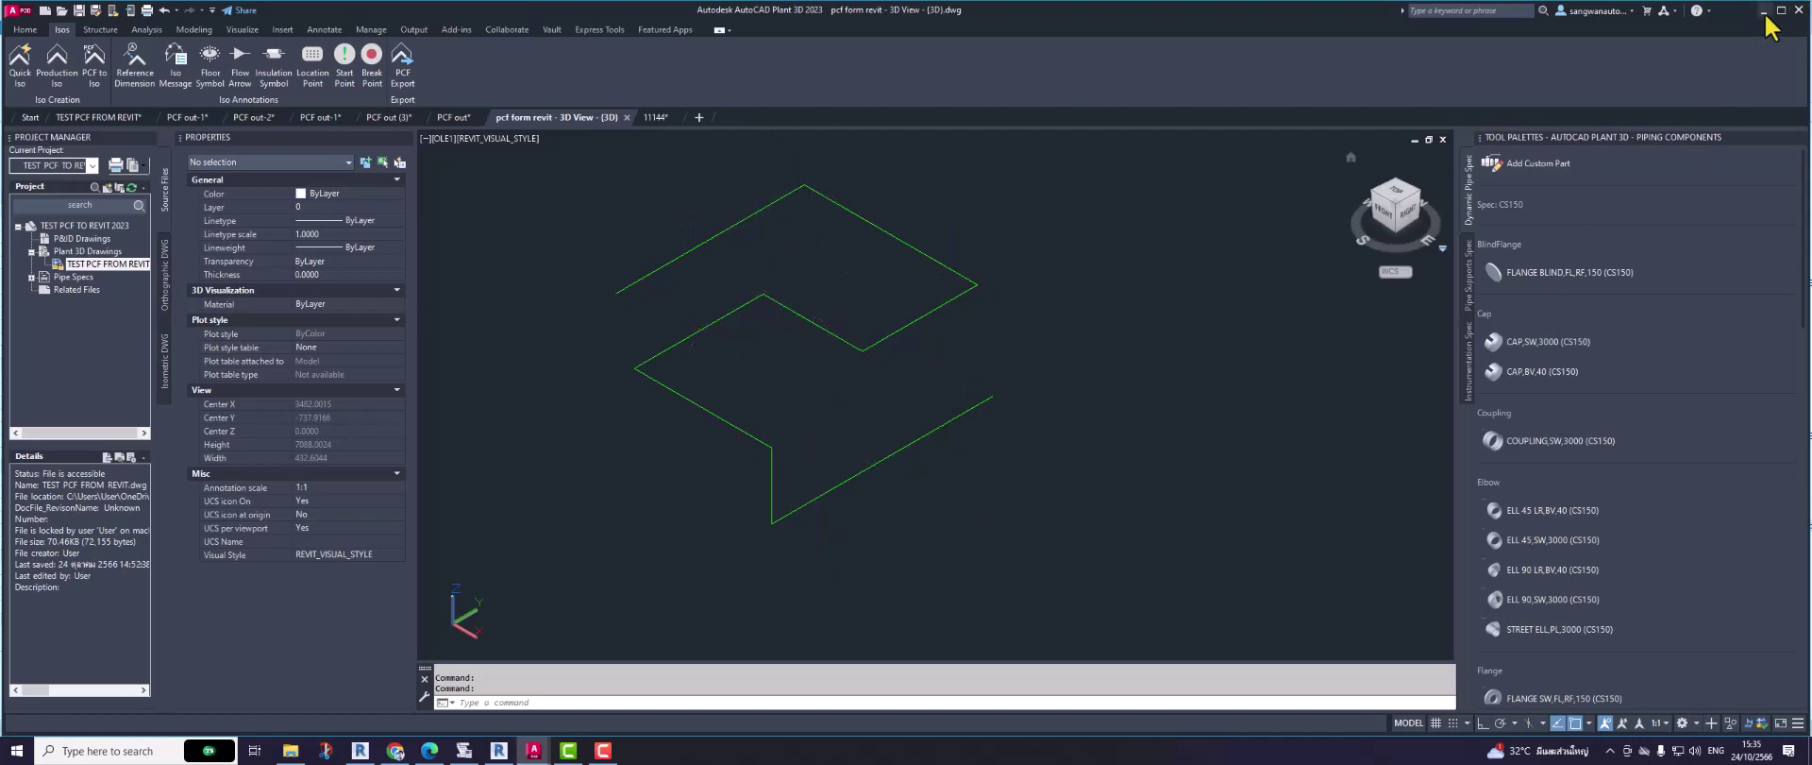
Step: Return to the 11144 isometric drawing and frame its full sheet, showing the route and bill of materials
click(661, 118)
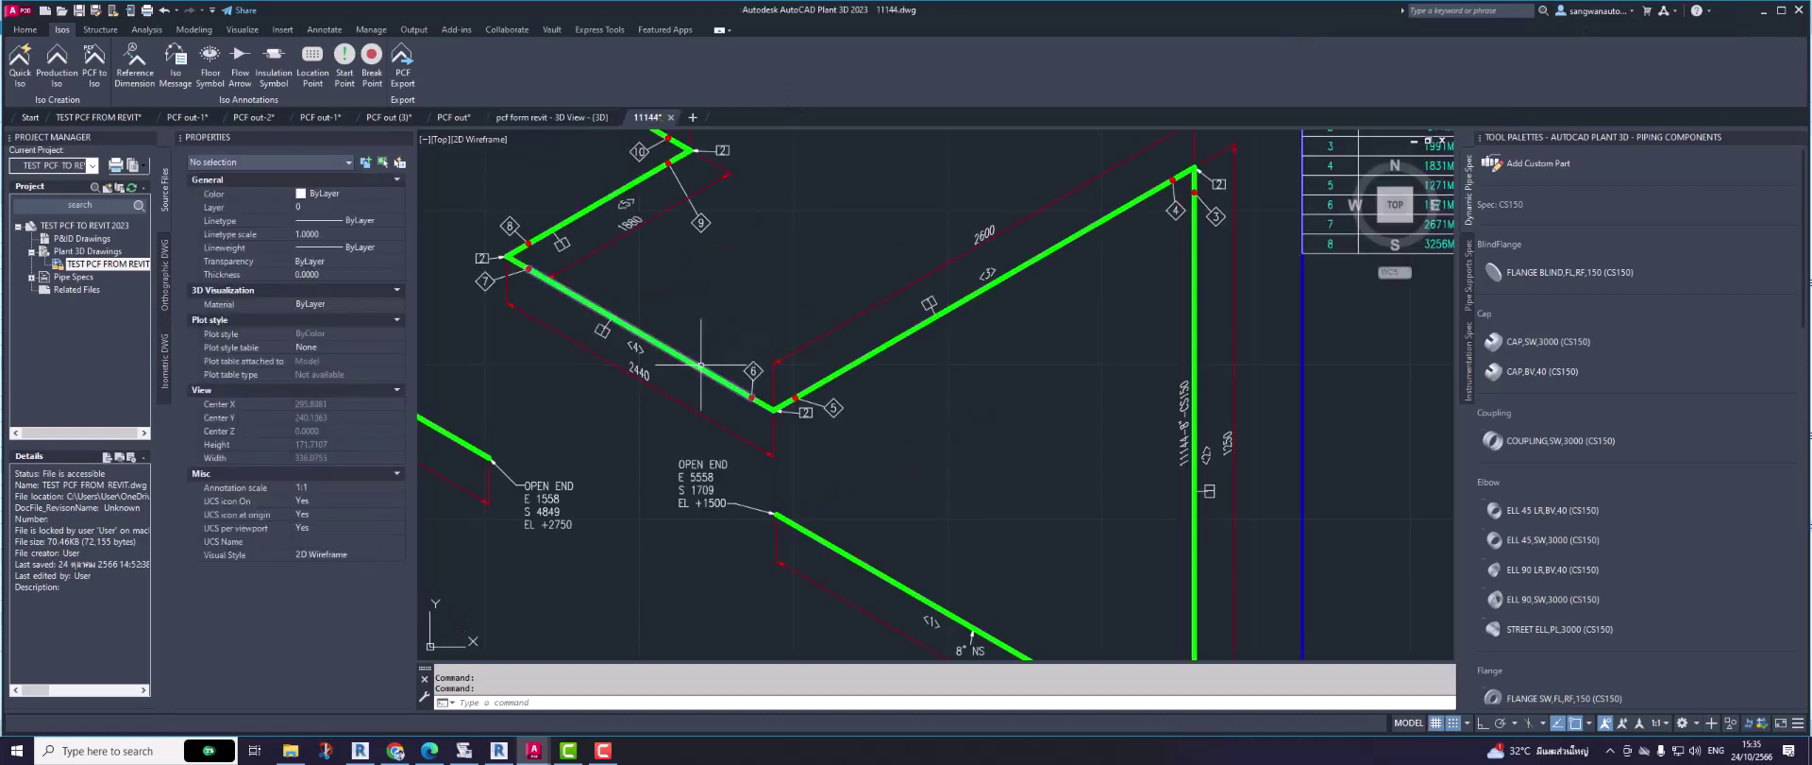
scroll(819, 458, down, 4)
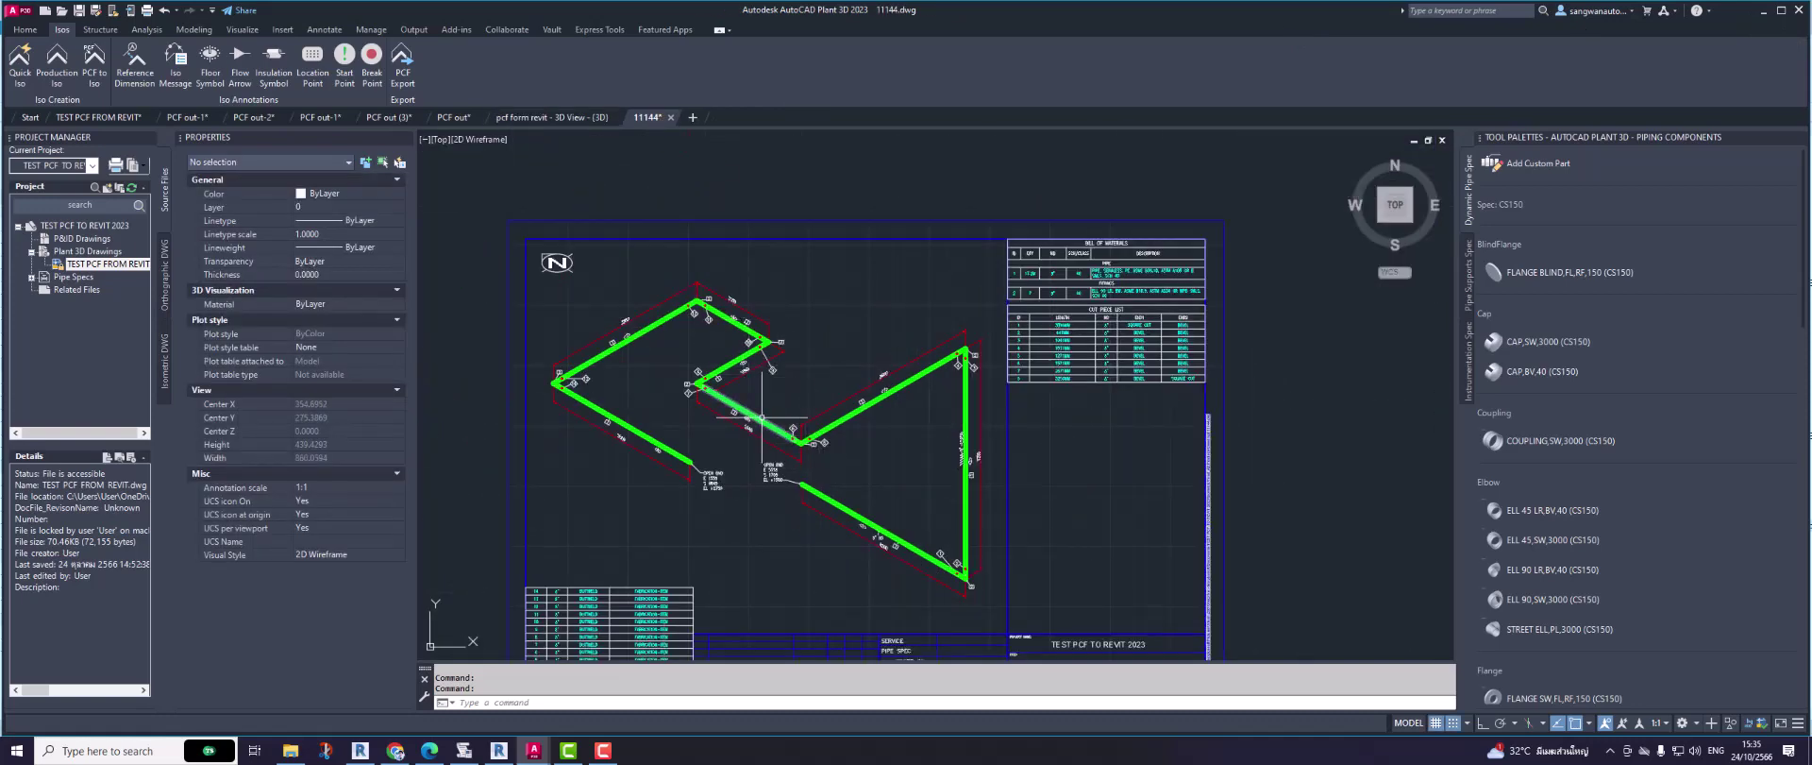
middle_drag(713, 504, 710, 444)
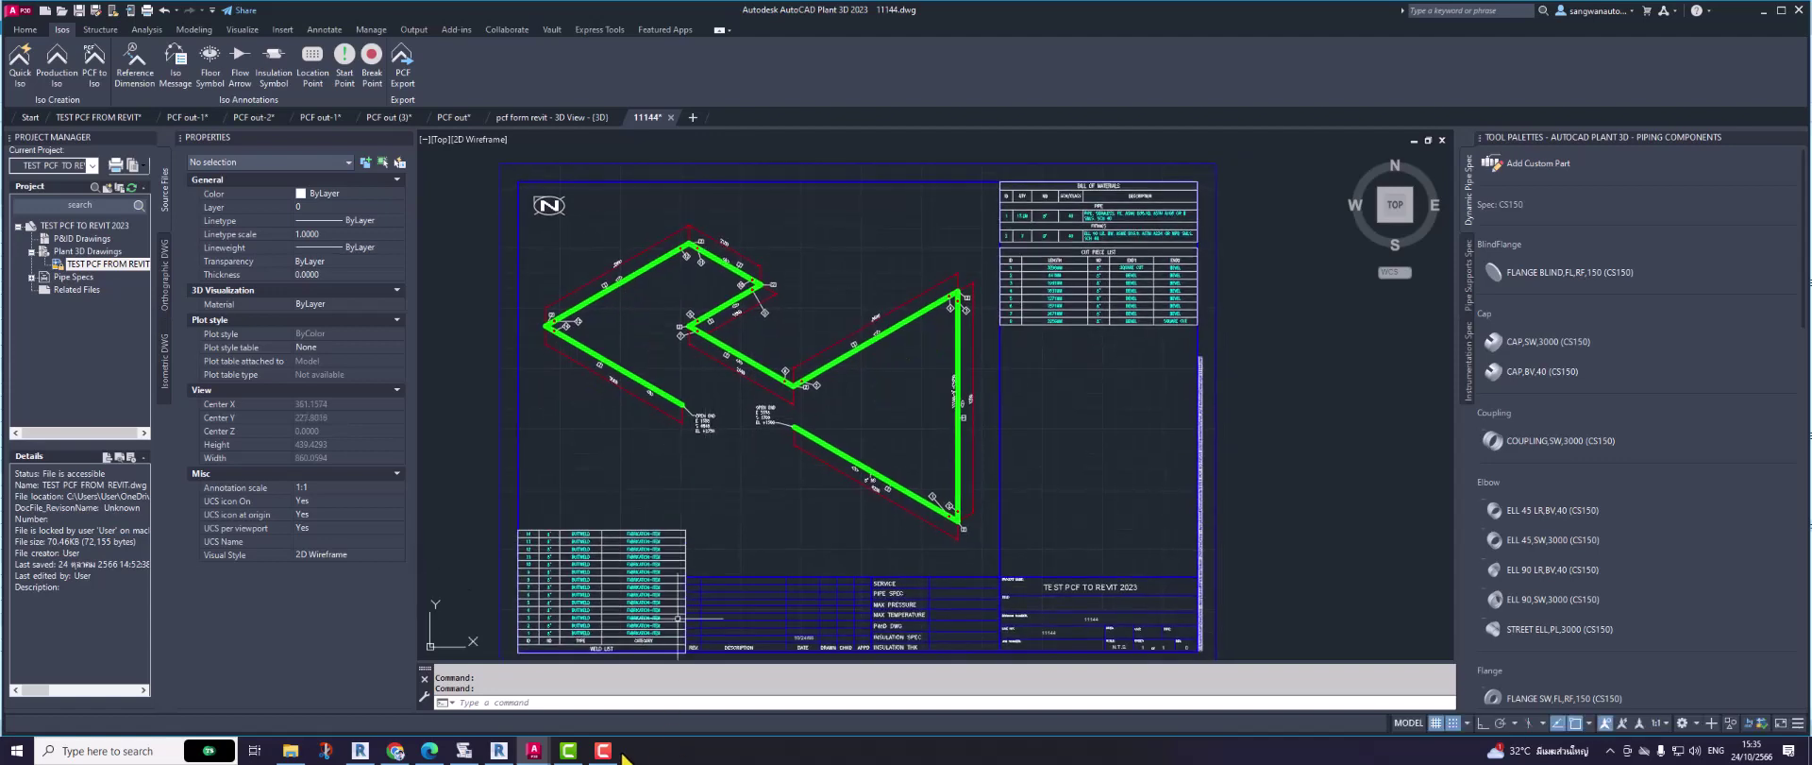